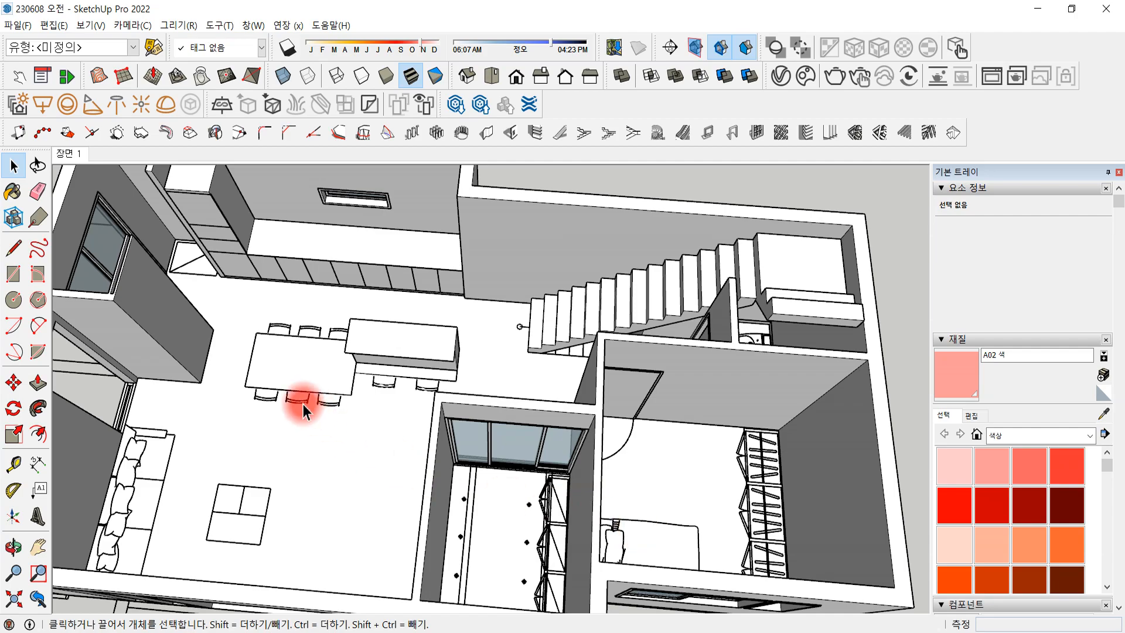
# Examine the first-floor layout from the kitchen and dining area to the staircase and the bedroom with the wardrobes
pyautogui.moveTo(279, 379); pyautogui.dragTo(384, 432, button='middle')
pyautogui.scroll(4, 326, 529)
pyautogui.moveTo(326, 528); pyautogui.dragTo(327, 422, button='middle')
pyautogui.scroll(-3, 271, 477)
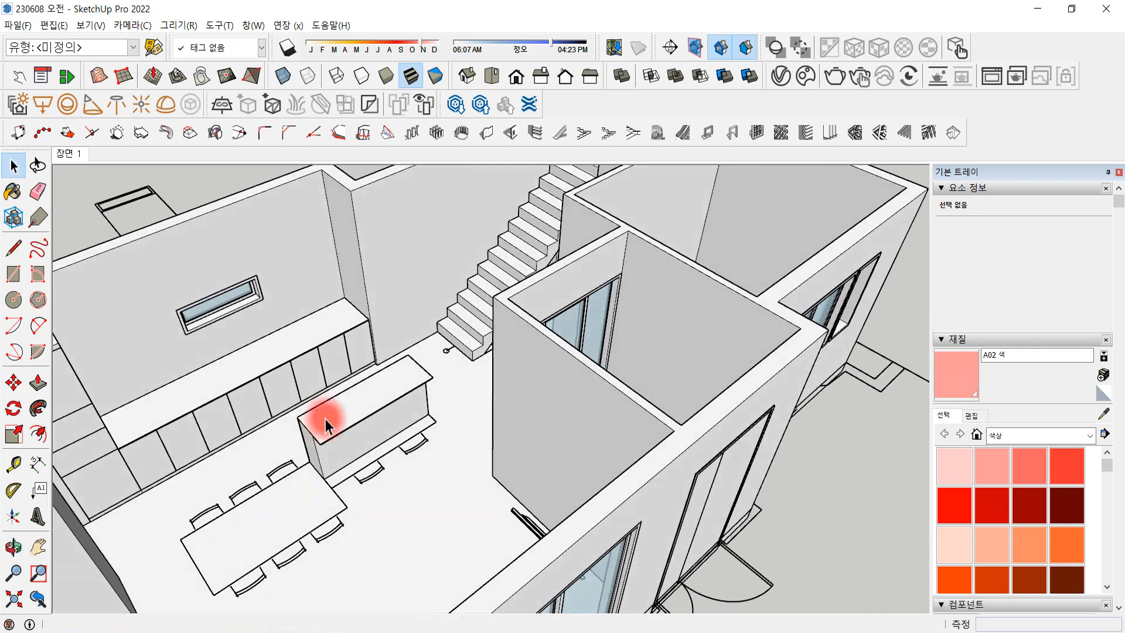
pyautogui.moveTo(458, 480); pyautogui.dragTo(460, 545, button='middle')
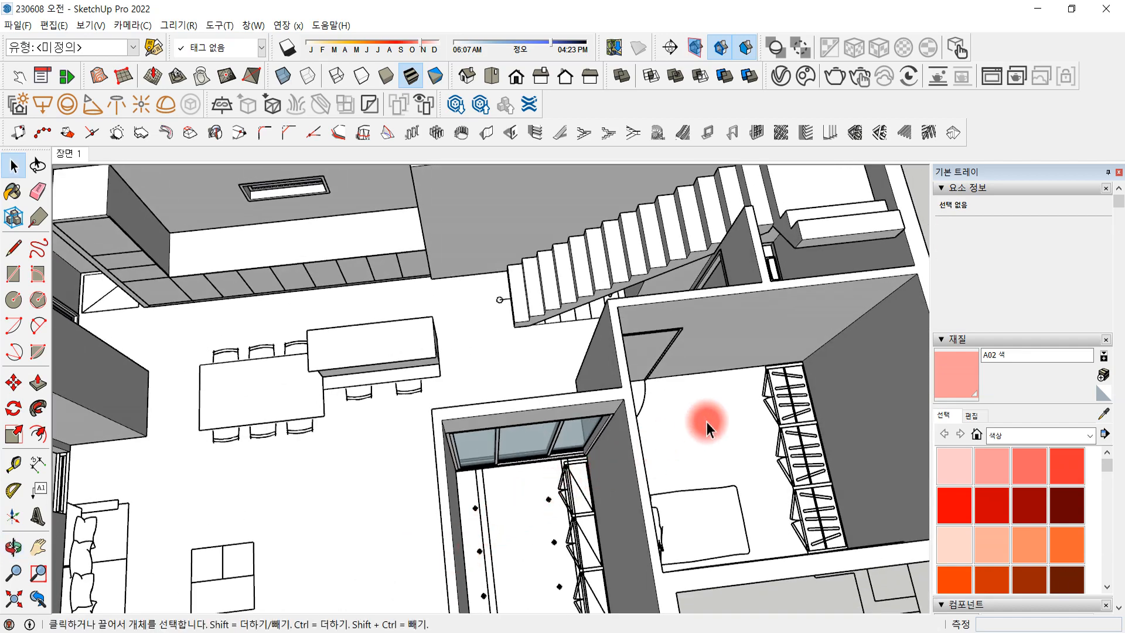
pyautogui.scroll(6, 715, 416)
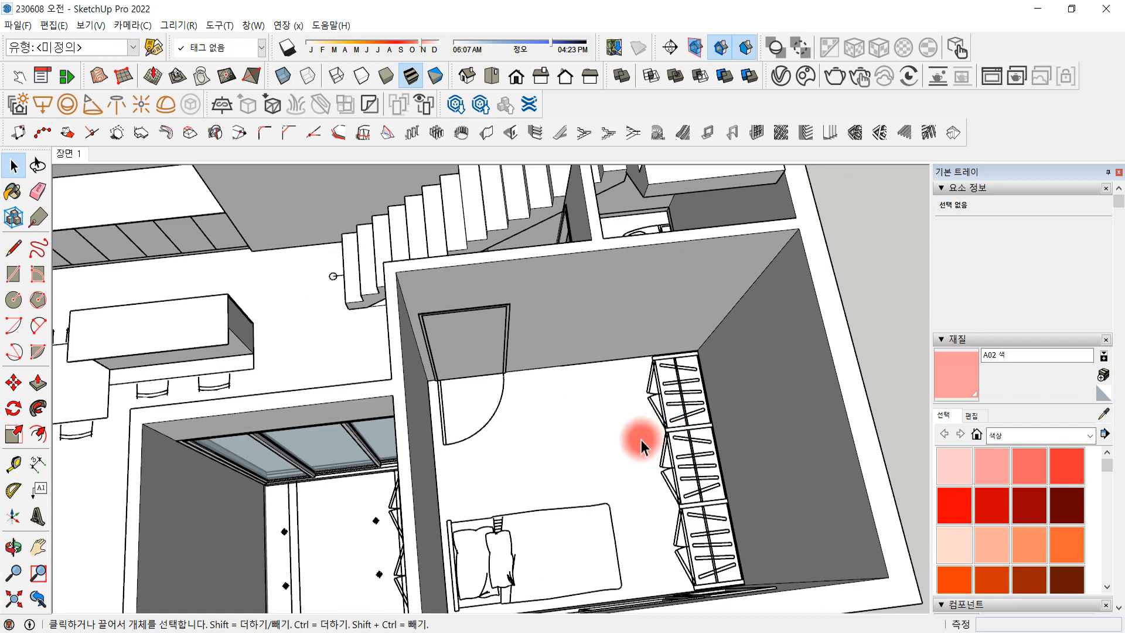
pyautogui.moveTo(635, 452); pyautogui.dragTo(784, 465, button='middle')
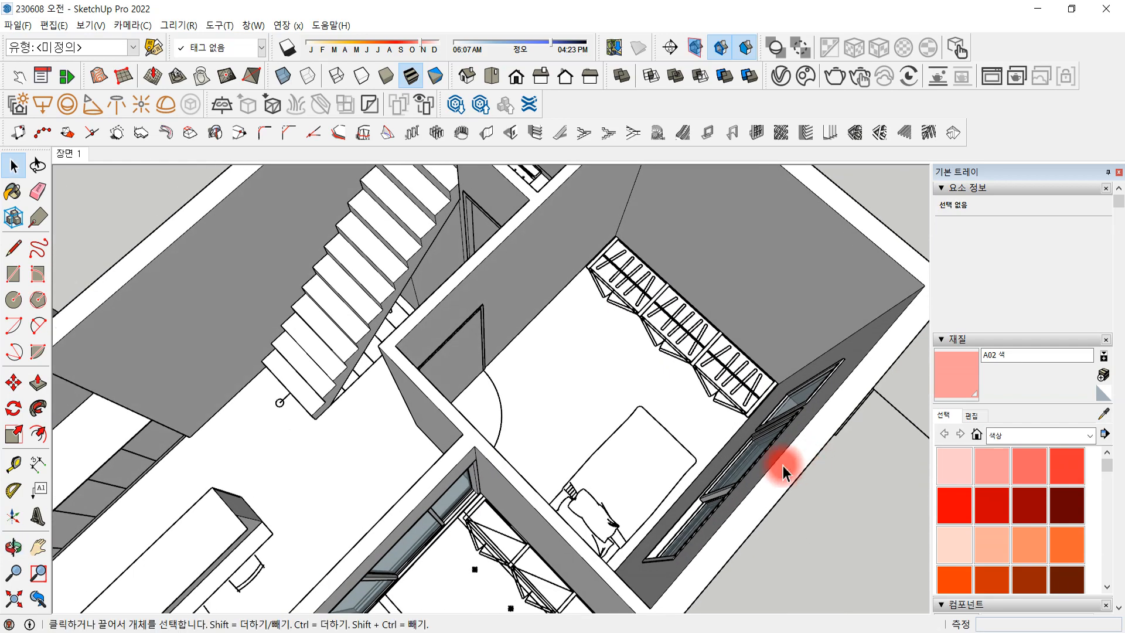
pyautogui.scroll(3, 687, 438)
pyautogui.scroll(-1, 673, 440)
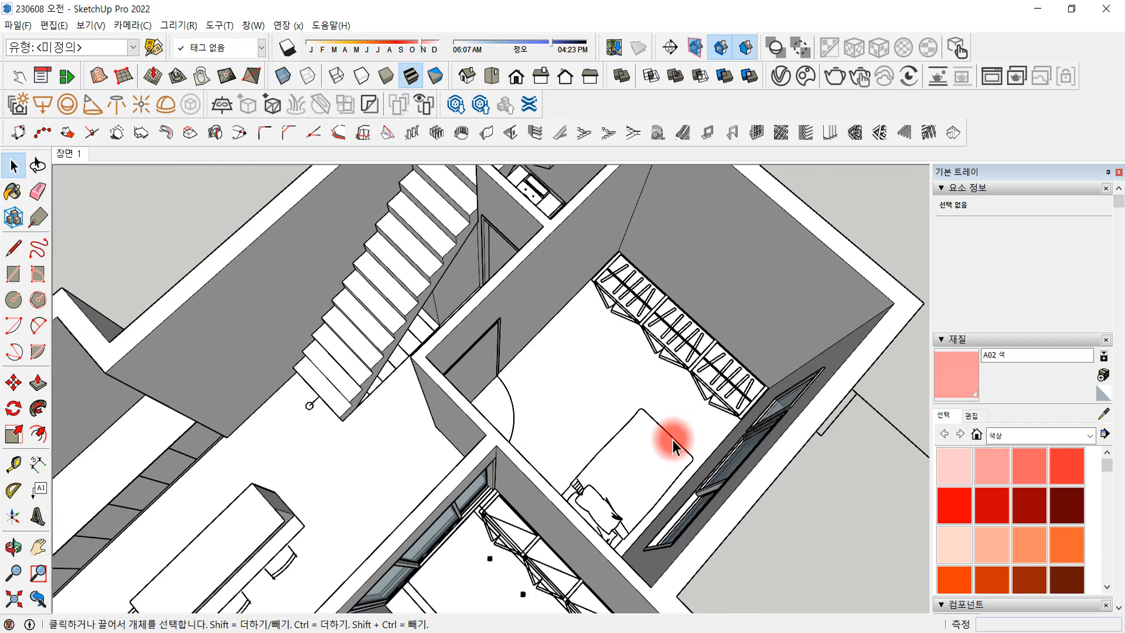
# Expand the 1F tag folder and make the 1F 천정 tag visible
pyautogui.click(262, 48)
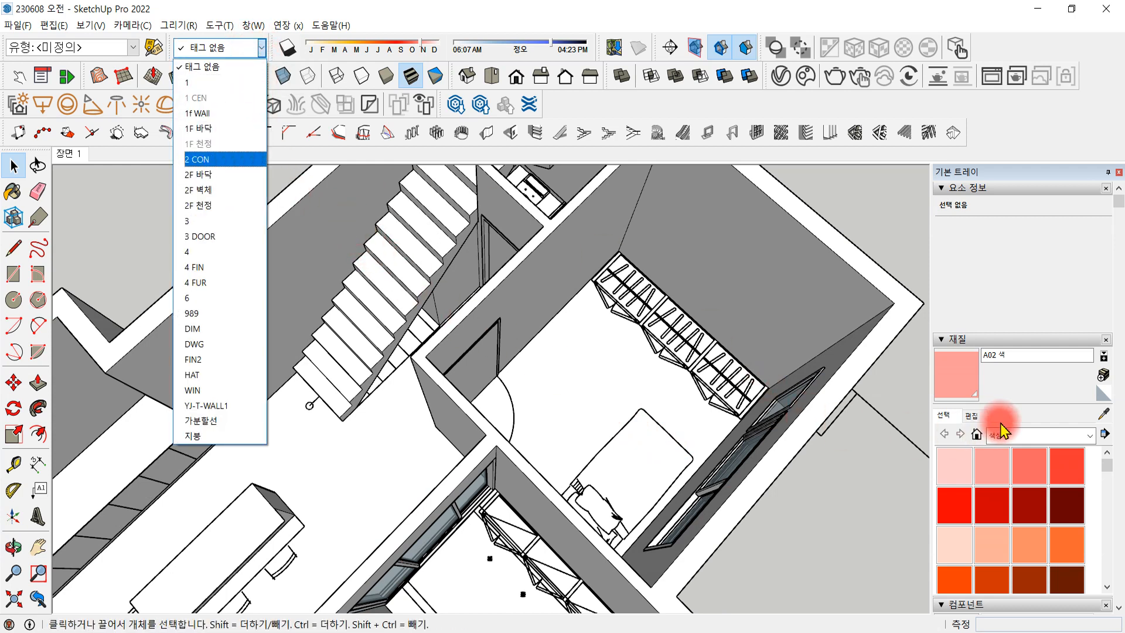
pyautogui.click(1008, 397)
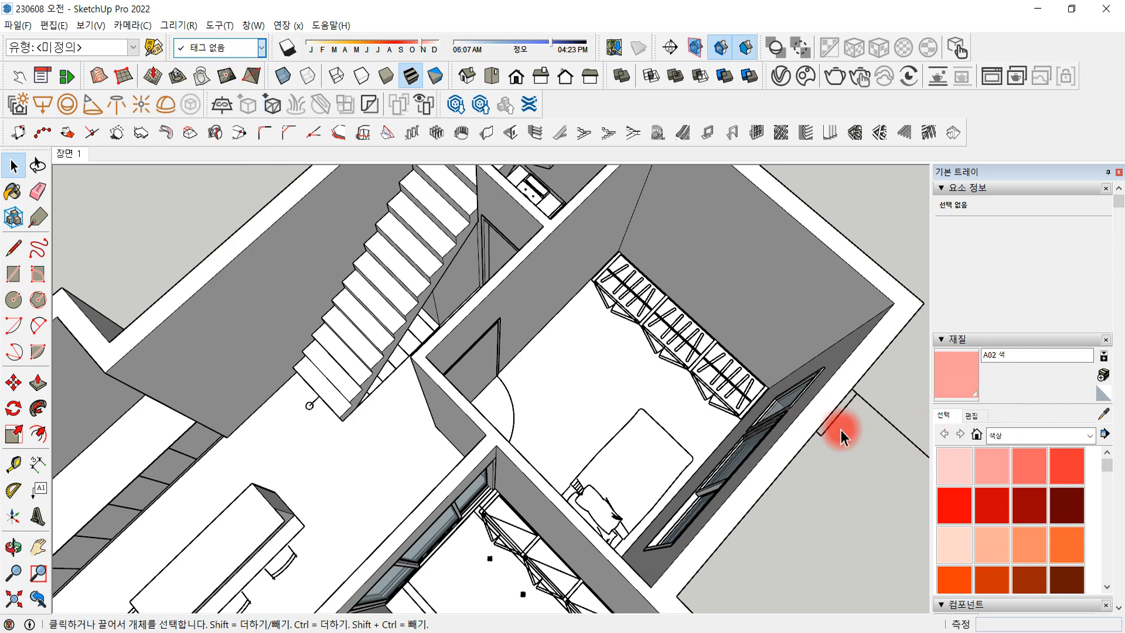
pyautogui.scroll(-10, 962, 453)
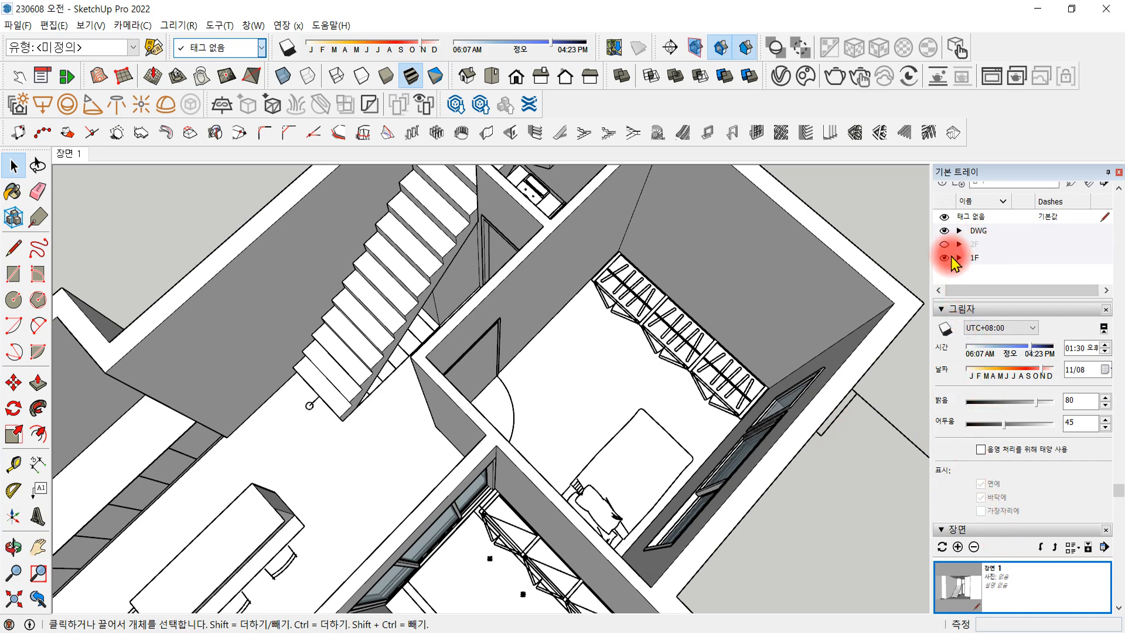
pyautogui.click(961, 258)
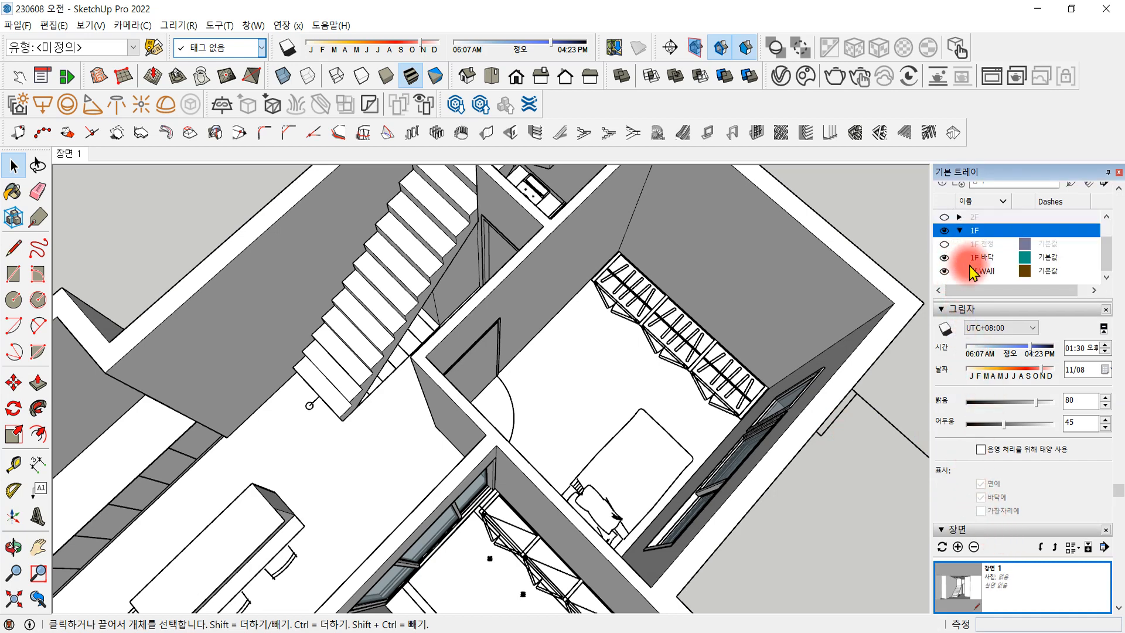
pyautogui.scroll(-3, 973, 273)
pyautogui.scroll(5, 975, 276)
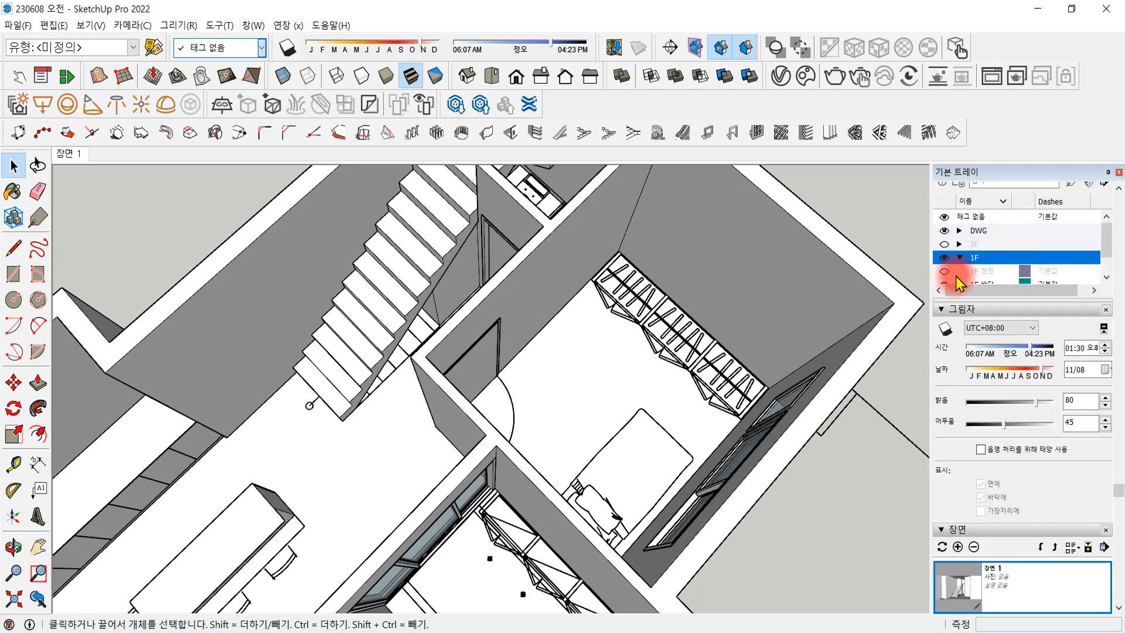
pyautogui.click(945, 272)
pyautogui.scroll(-2, 662, 381)
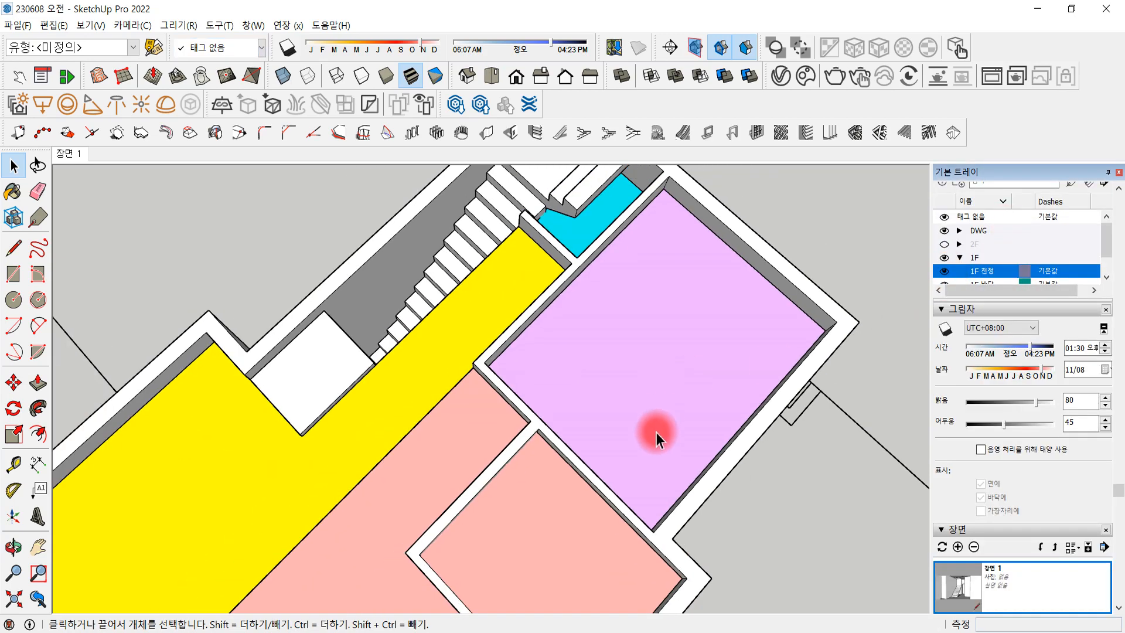
# Select the 1F 천정 ceiling and inspect the panel over the bedroom from a lower angle
pyautogui.moveTo(656, 432); pyautogui.dragTo(686, 324, button='middle')
pyautogui.click(667, 334)
pyautogui.moveTo(647, 372); pyautogui.dragTo(551, 293, button='middle')
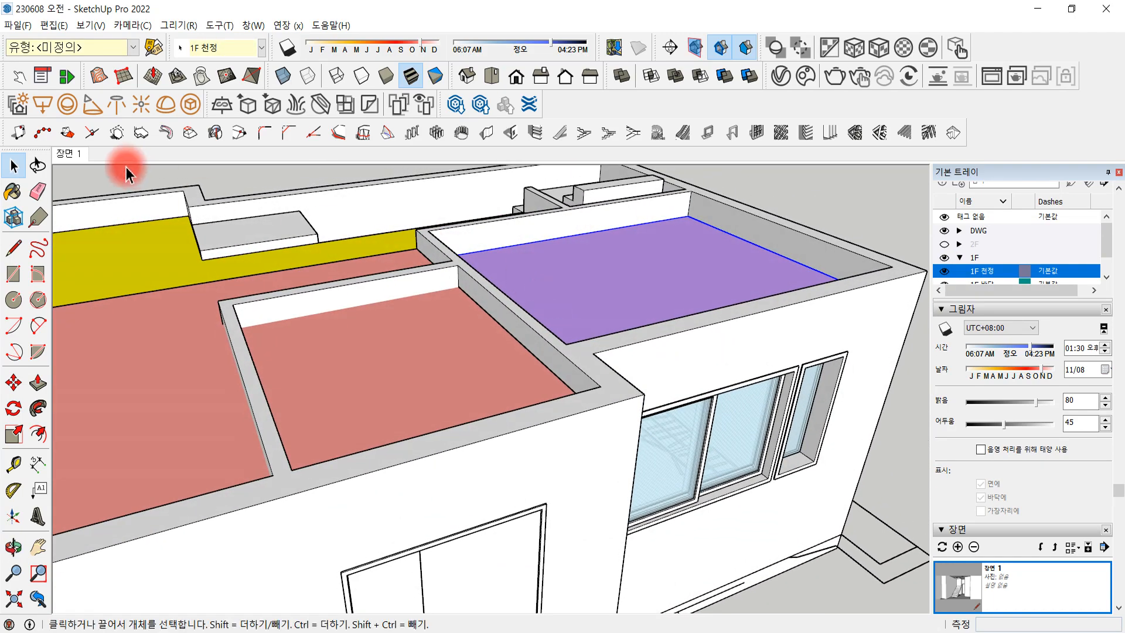
# Recall the scene 장면 1 and examine the interior from the staircase and doorway through to the bedroom's window-side corner
pyautogui.click(75, 156)
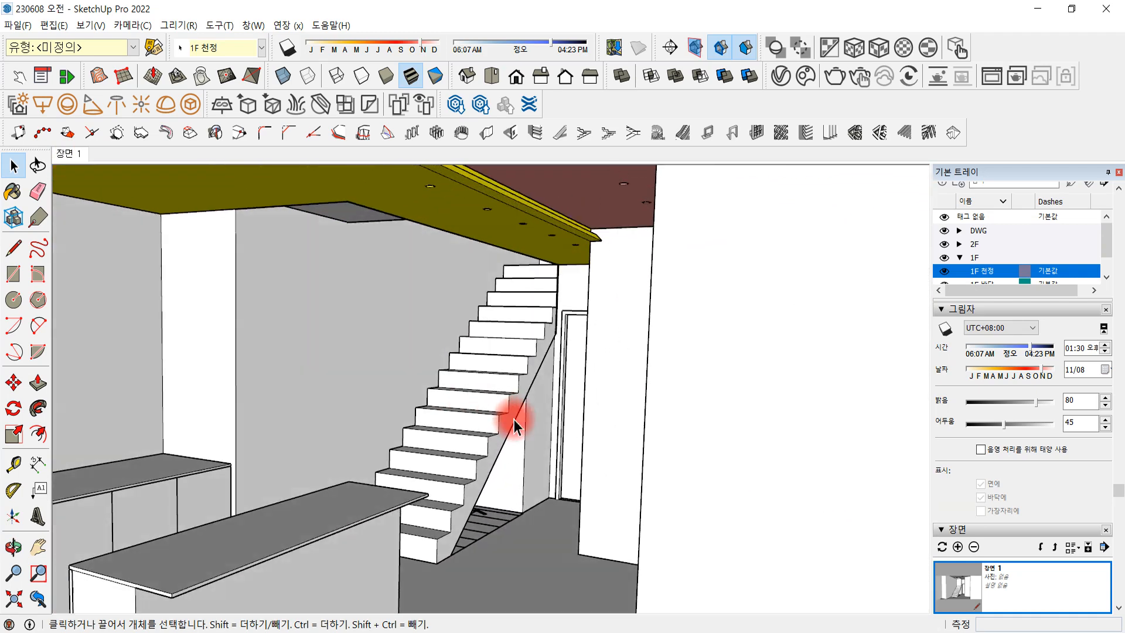
pyautogui.moveTo(514, 420); pyautogui.dragTo(653, 431, button='middle')
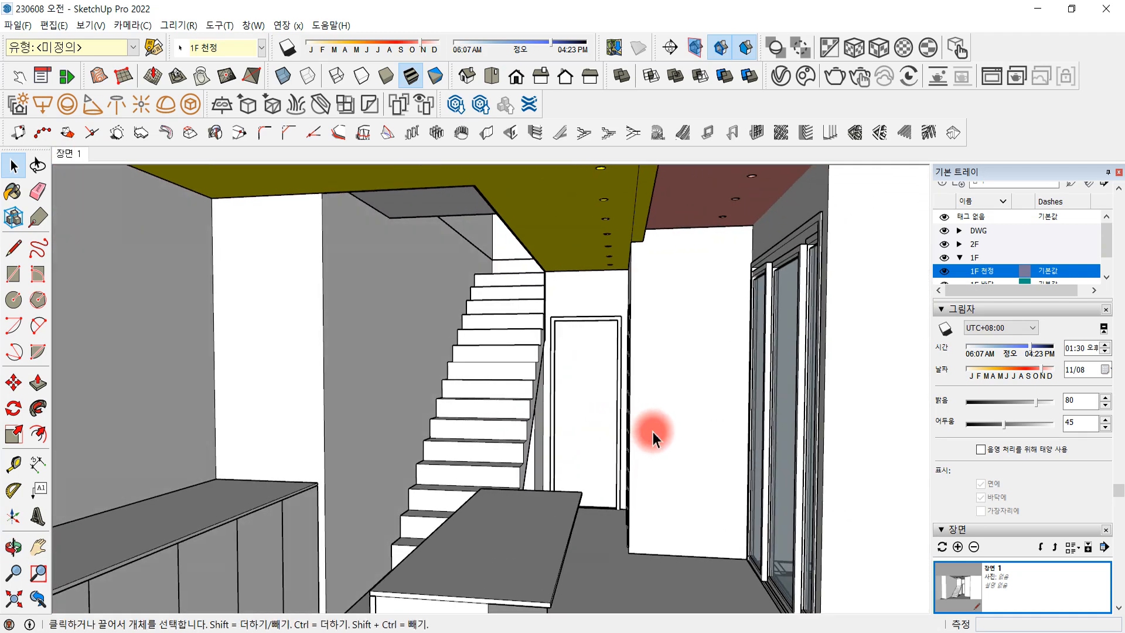
pyautogui.scroll(2, 681, 426)
pyautogui.scroll(5, 681, 426)
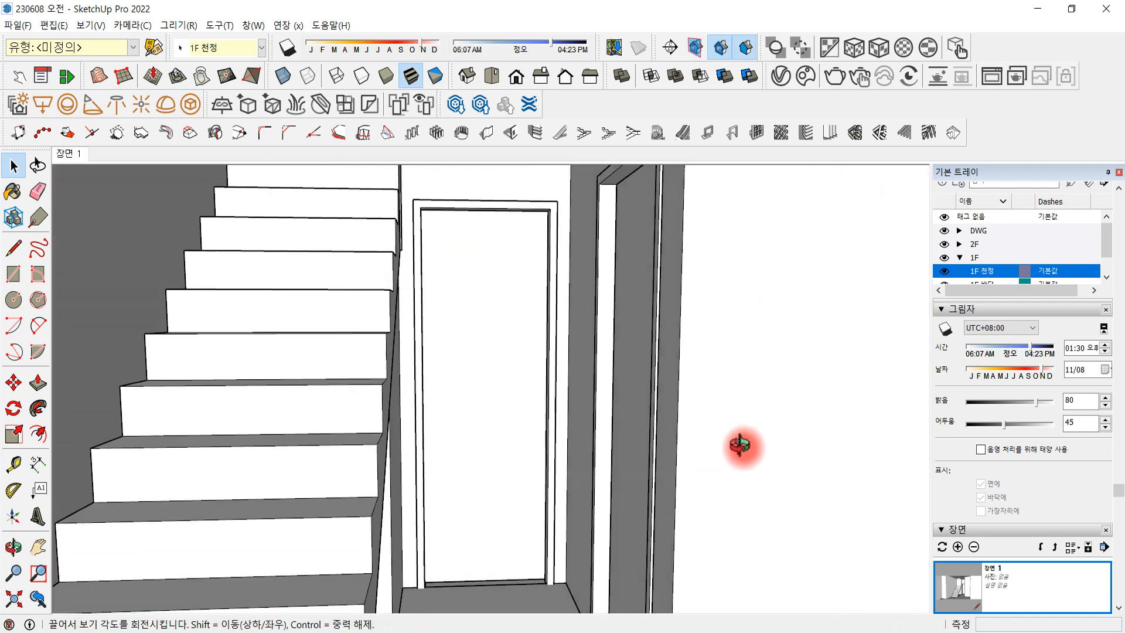
pyautogui.scroll(1, 745, 449)
pyautogui.moveTo(744, 449); pyautogui.dragTo(710, 451, button='middle')
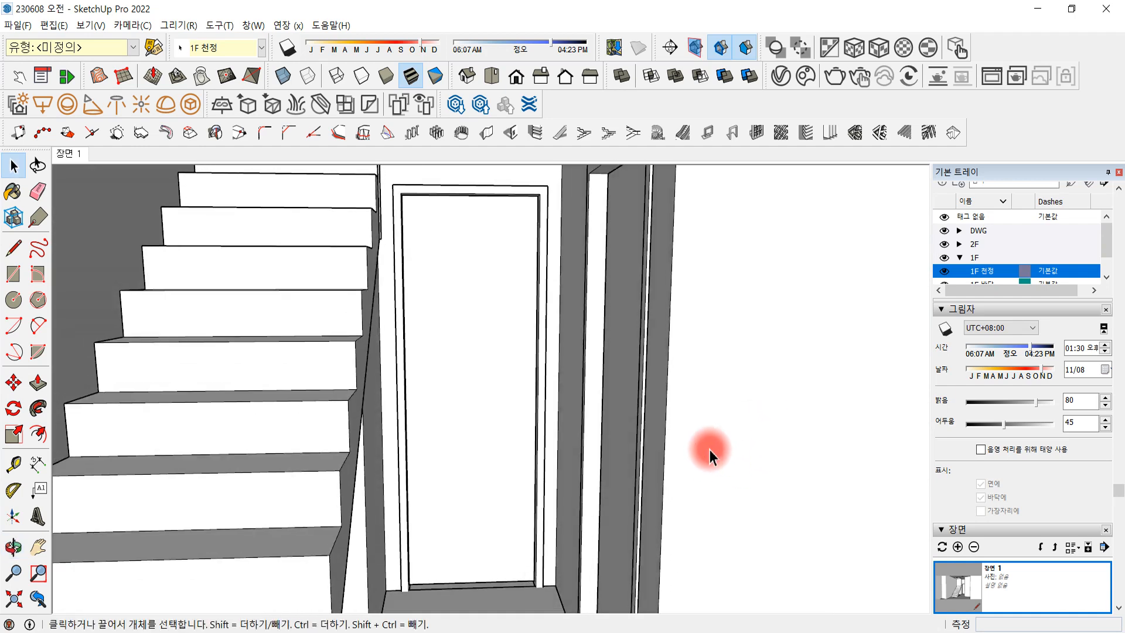
pyautogui.scroll(4, 653, 410)
pyautogui.scroll(6, 653, 411)
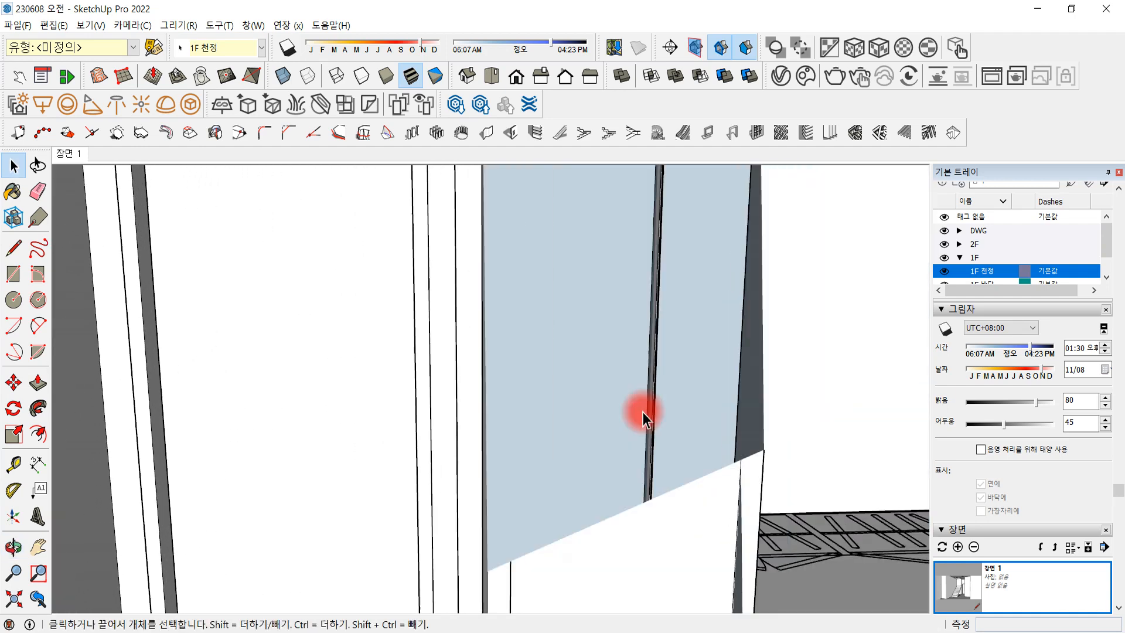
pyautogui.scroll(2, 658, 406)
pyautogui.moveTo(658, 406); pyautogui.dragTo(546, 476, button='middle')
pyautogui.scroll(5, 547, 475)
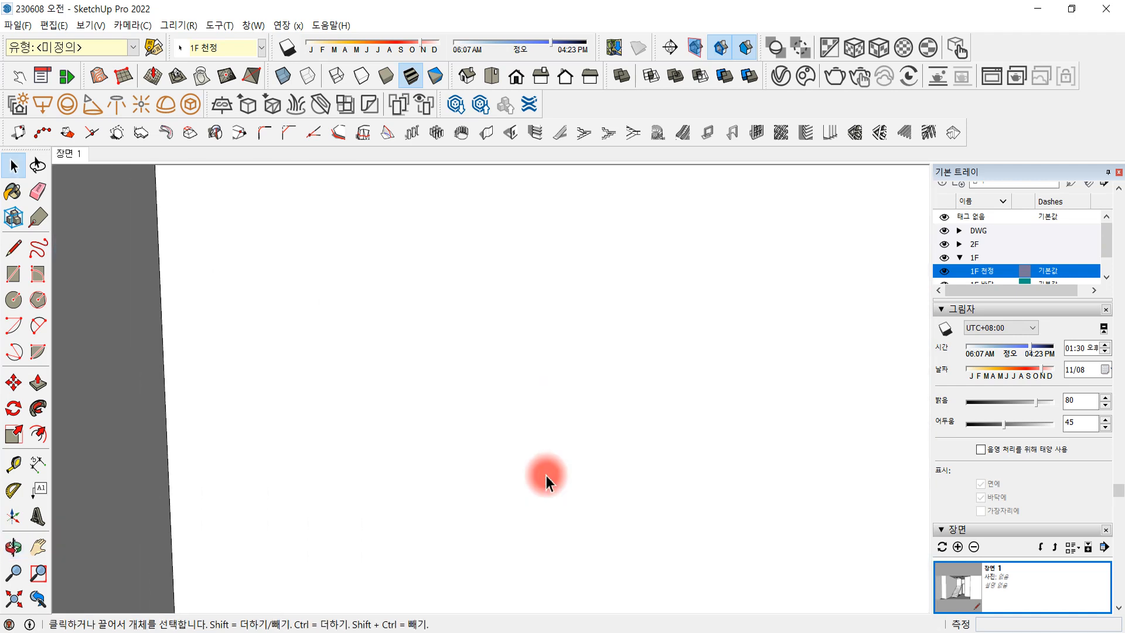
pyautogui.scroll(3, 546, 476)
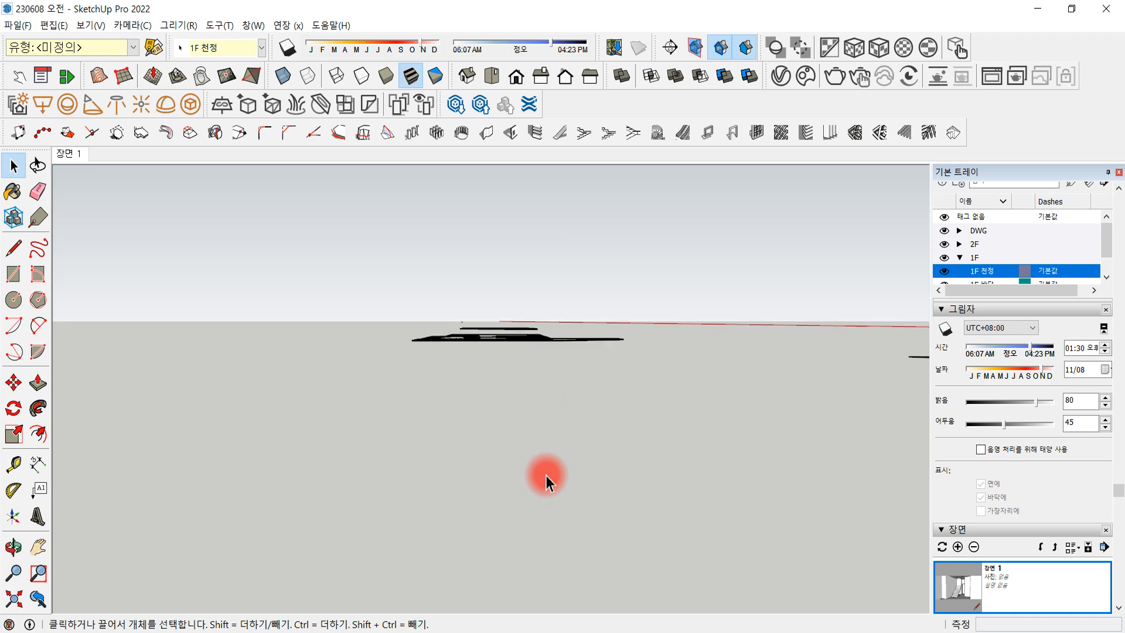
pyautogui.scroll(4, 546, 476)
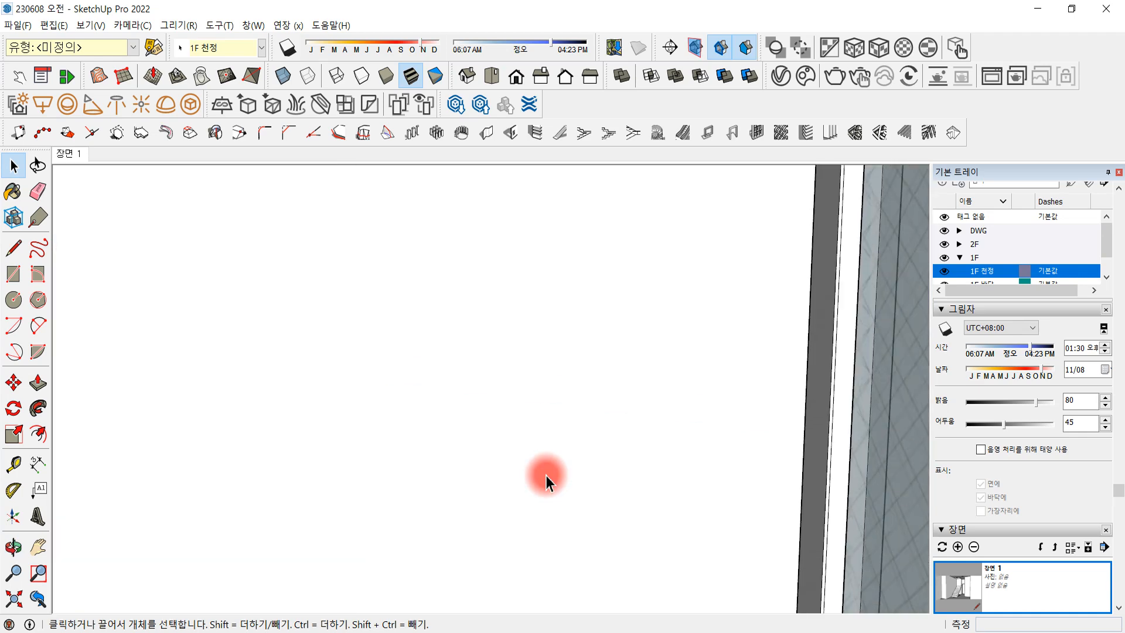
pyautogui.moveTo(547, 476); pyautogui.dragTo(289, 501, button='middle')
pyautogui.scroll(5, 472, 458)
pyautogui.scroll(-3, 370, 495)
# Measure the bedroom's height with the Tape Measure from the ceiling corner down to the floor corner beside the window
pyautogui.press('space')
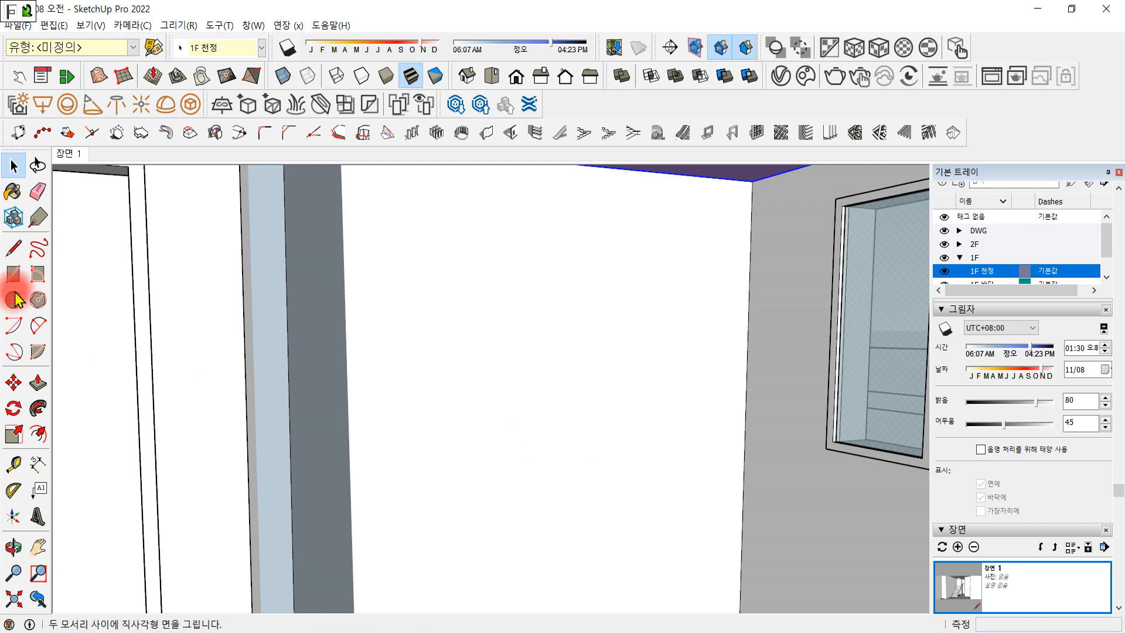
pyautogui.click(22, 466)
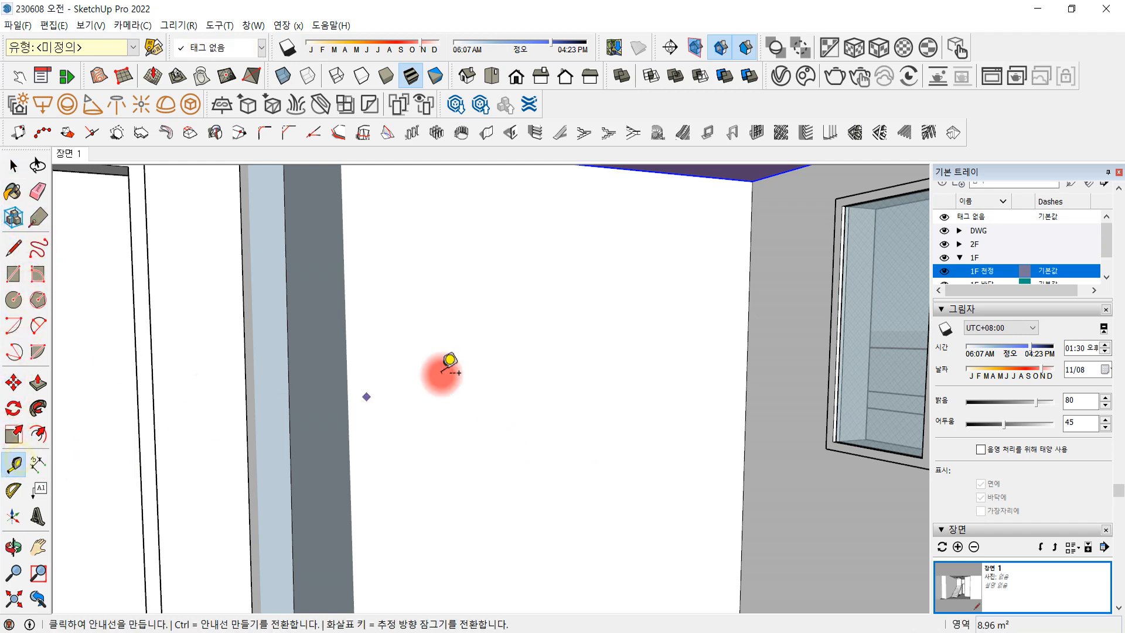
pyautogui.click(753, 180)
pyautogui.scroll(-2, 750, 303)
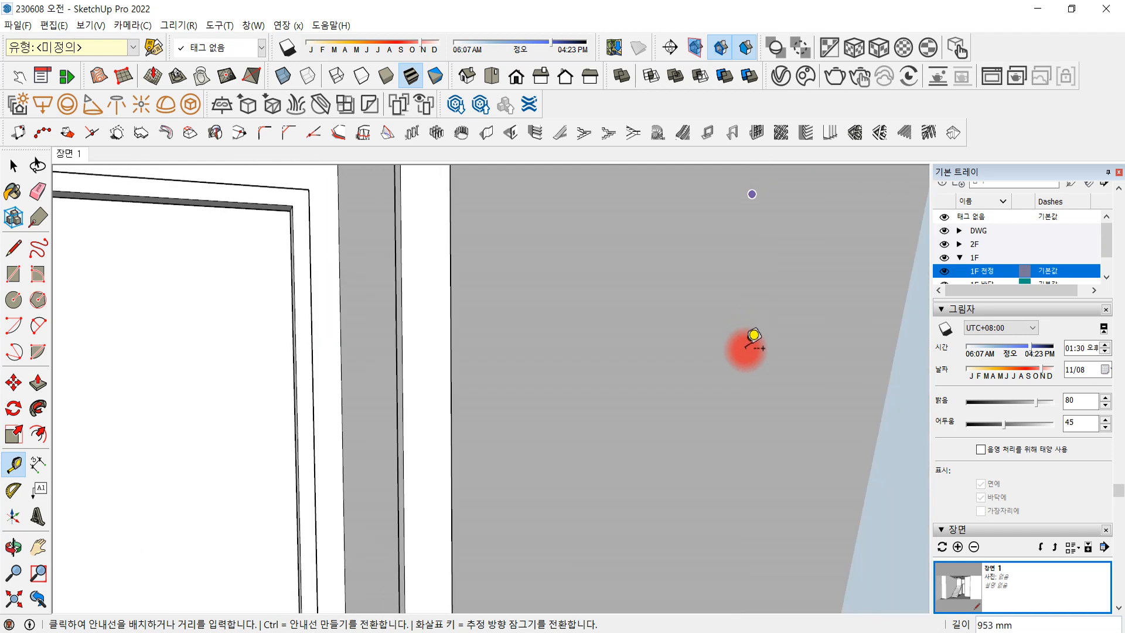
pyautogui.scroll(3, 750, 347)
pyautogui.moveTo(740, 356); pyautogui.dragTo(744, 441, button='middle')
pyautogui.keyDown('shift'); pyautogui.moveTo(741, 494); pyautogui.dragTo(721, 420, button='middle'); pyautogui.keyUp('shift')
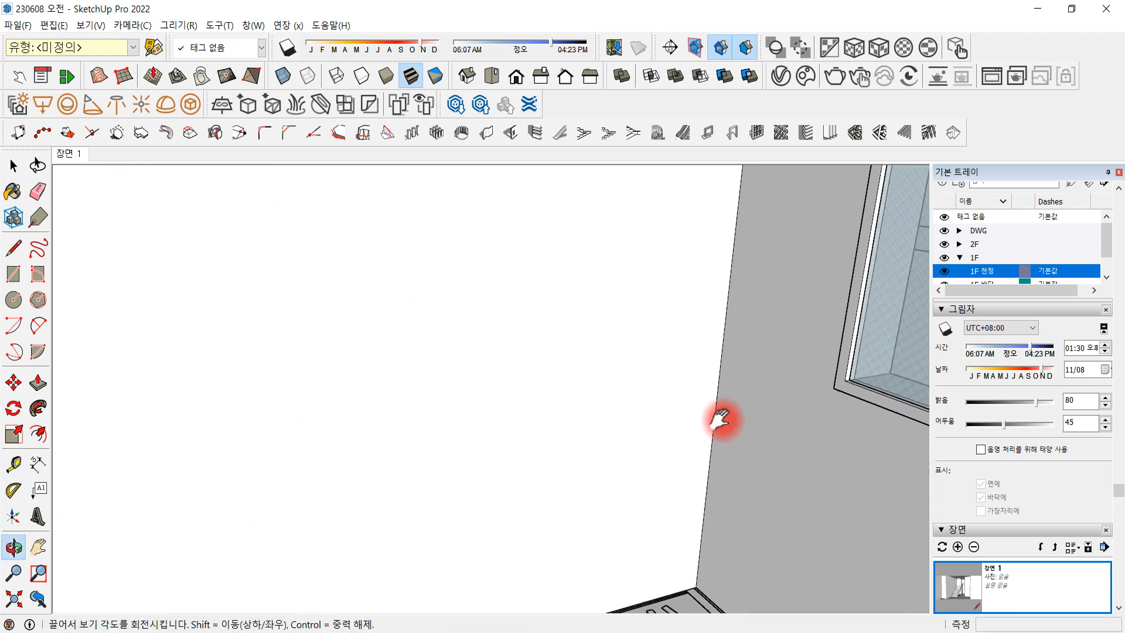
pyautogui.click(696, 588)
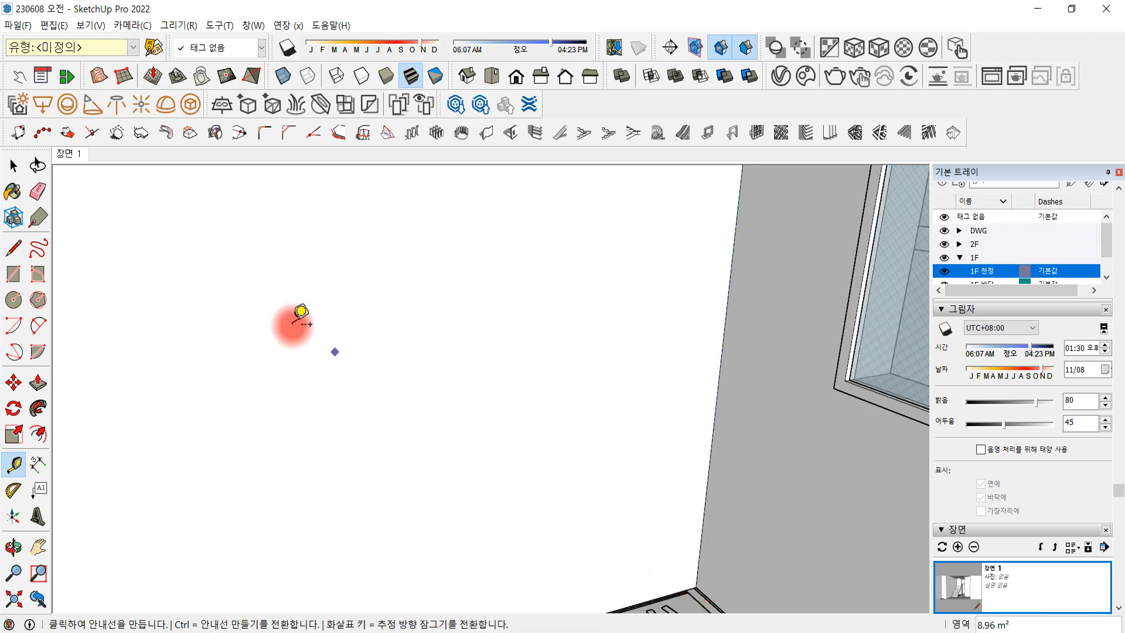
pyautogui.click(19, 166)
# Hide the 1F 천정 tag and the 2F tag folder to open up the first-floor rooms from above
pyautogui.scroll(-3, 550, 331)
pyautogui.scroll(-10, 554, 332)
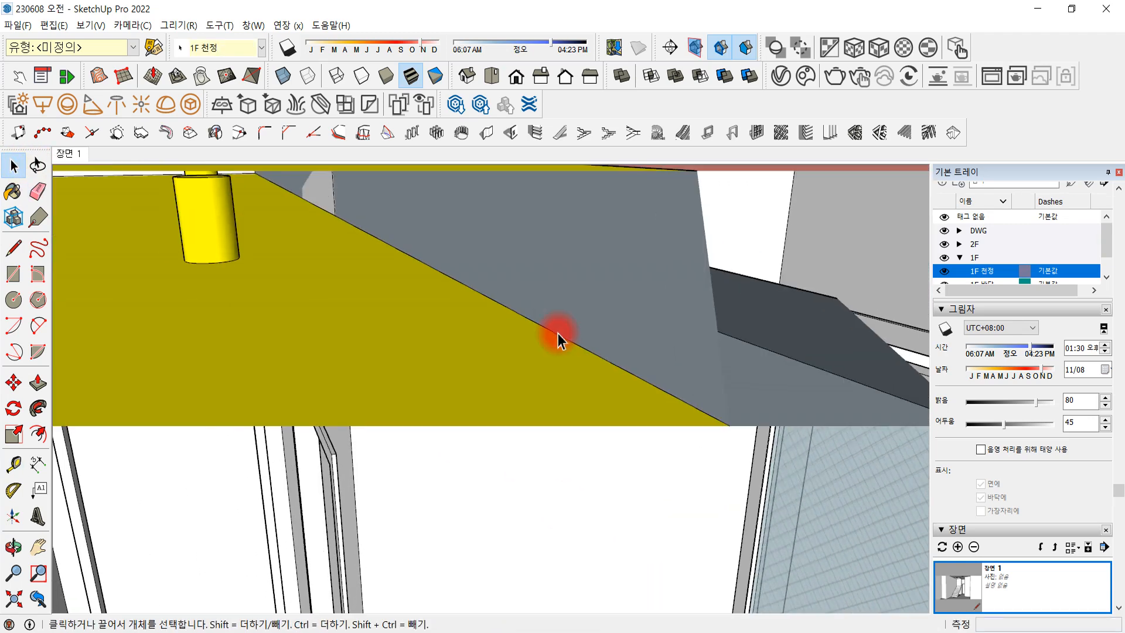
pyautogui.scroll(-10, 577, 337)
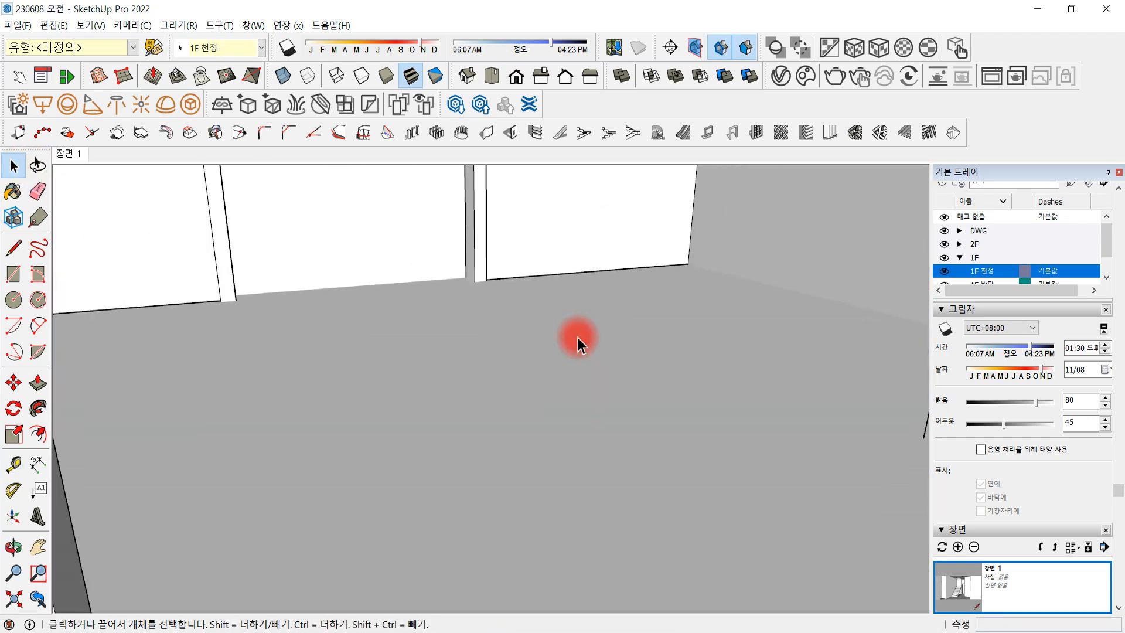
pyautogui.scroll(-5, 616, 326)
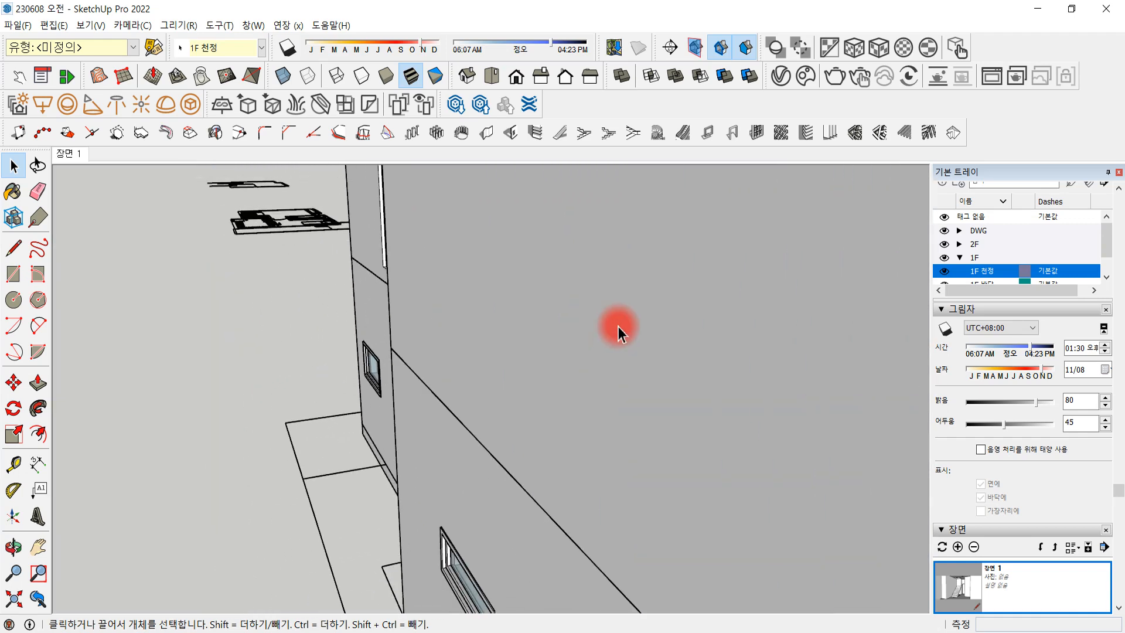
pyautogui.click(946, 271)
pyautogui.scroll(-10, 834, 308)
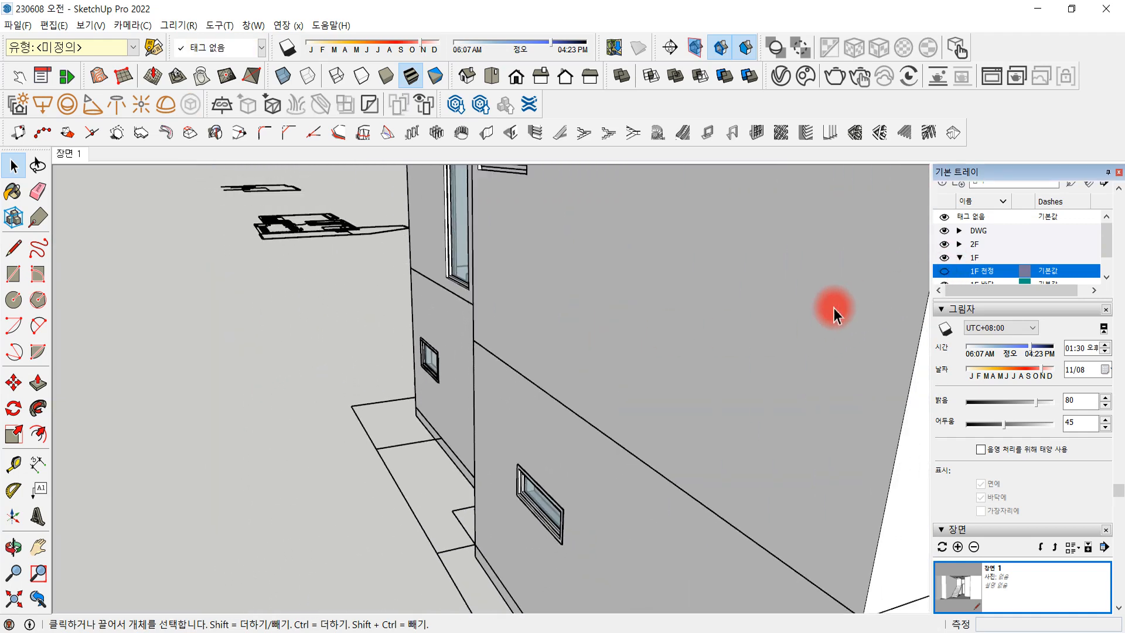
pyautogui.click(945, 244)
pyautogui.moveTo(803, 314); pyautogui.dragTo(609, 466, button='middle')
pyautogui.moveTo(674, 499); pyautogui.dragTo(705, 505, button='middle')
pyautogui.moveTo(756, 469)
pyautogui.mouseDown(button='middle')
pyautogui.moveTo(721, 359)
pyautogui.moveTo(774, 466)
pyautogui.mouseUp(button='middle')
pyautogui.moveTo(773, 504); pyautogui.dragTo(721, 339, button='middle')
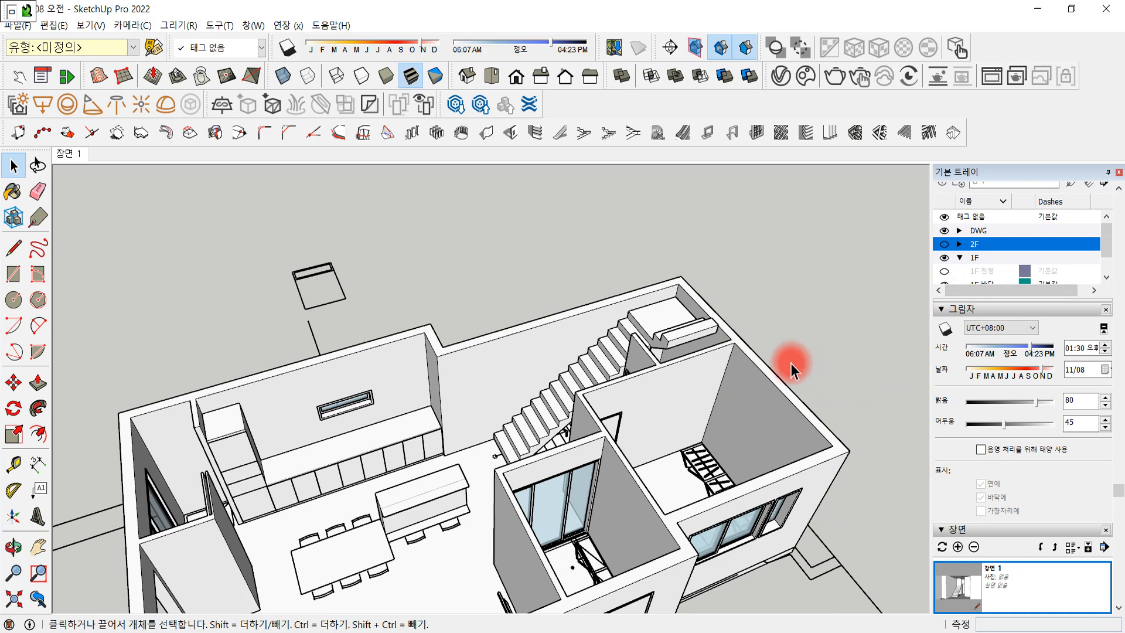
# Select the 1f WAll group and switch the camera to parallel projection over the bedroom
pyautogui.click(699, 379)
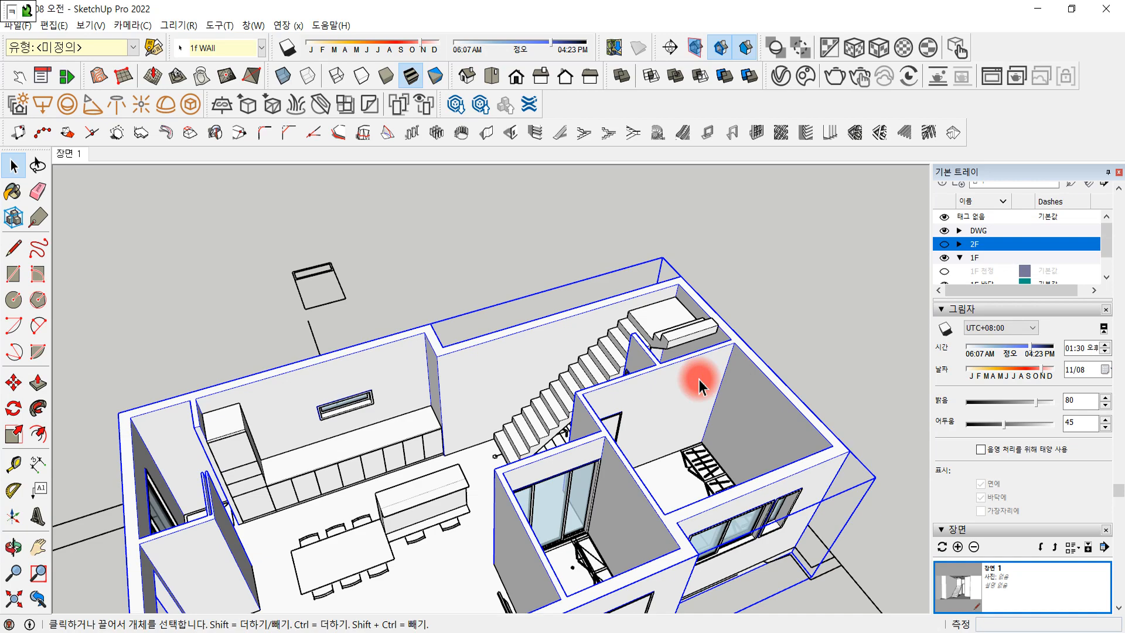
pyautogui.click(659, 359)
pyautogui.hotkey('shift', 'p')
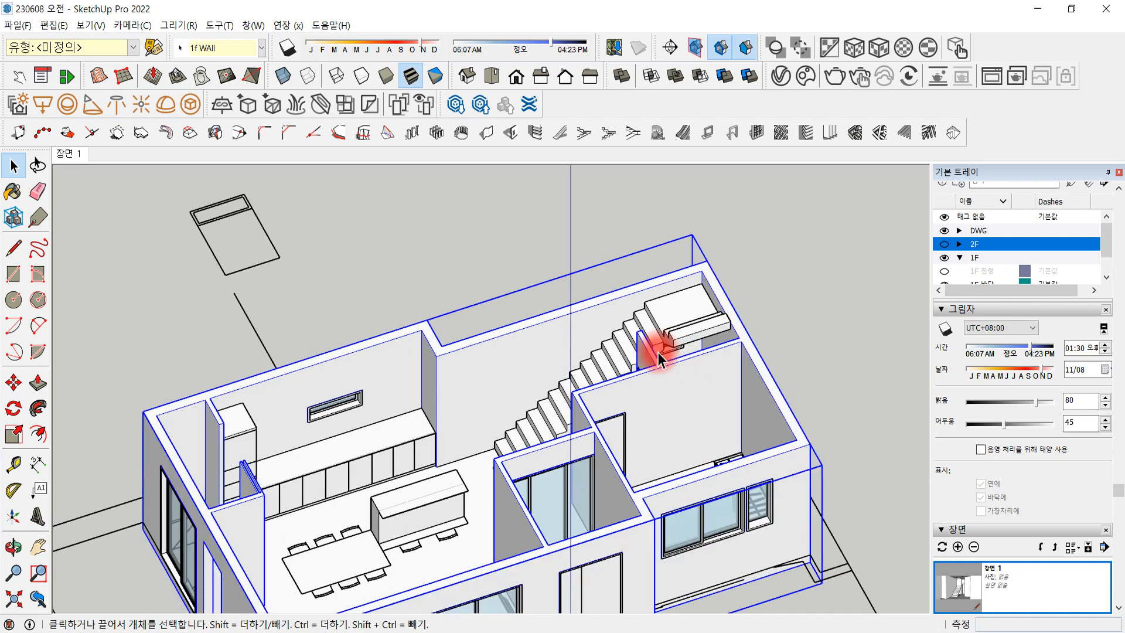
pyautogui.scroll(3, 726, 426)
pyautogui.moveTo(726, 427); pyautogui.dragTo(866, 535, button='middle')
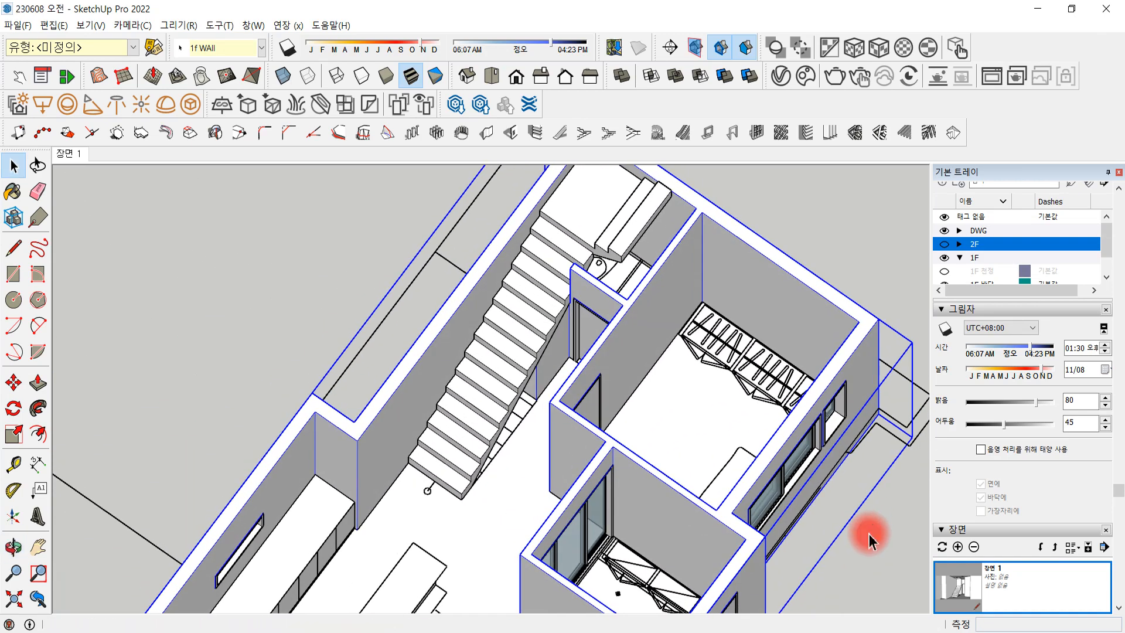
pyautogui.moveTo(774, 395); pyautogui.dragTo(691, 398, button='middle')
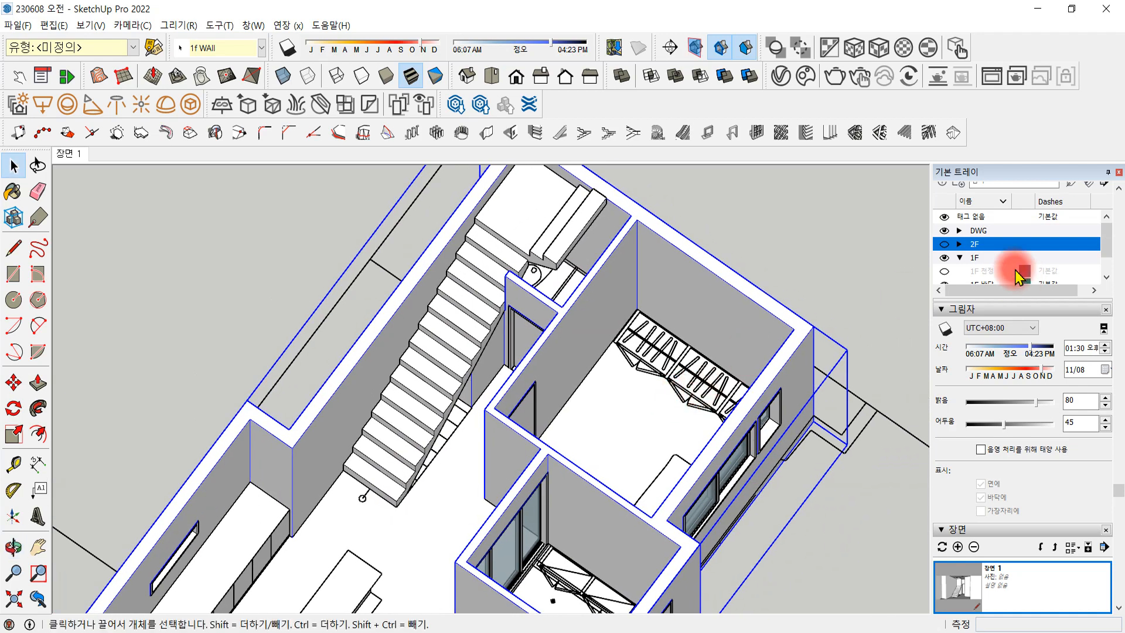
# Select the 1F 바닥 floor group in the bedroom
pyautogui.scroll(3, 652, 364)
pyautogui.moveTo(653, 364); pyautogui.dragTo(696, 395, button='middle')
pyautogui.click(674, 404)
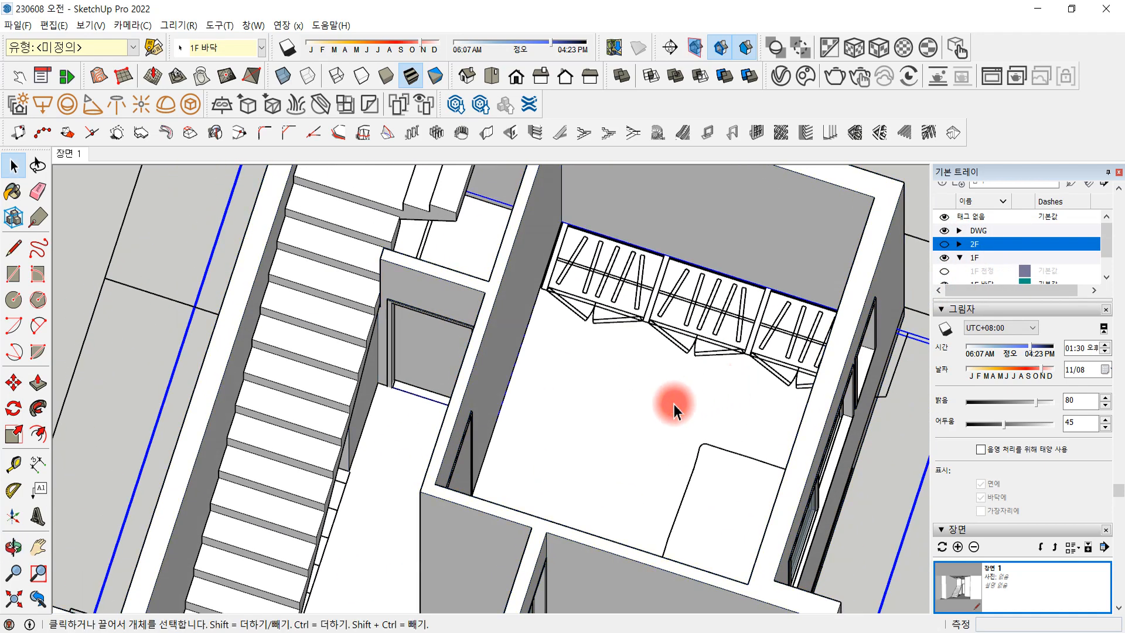
# Draw a rectangle about 600 by 2788 mm over the wardrobe plan at the bedroom's back wall
pyautogui.press('r')
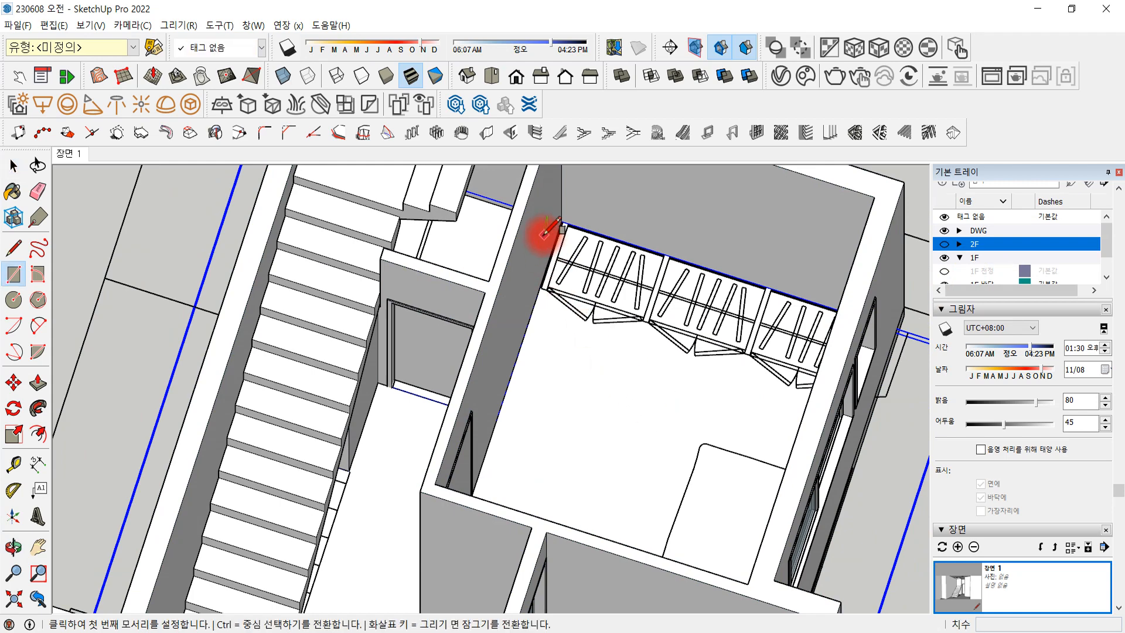
pyautogui.moveTo(540, 230); pyautogui.dragTo(742, 350, button='middle')
pyautogui.scroll(3, 626, 242)
pyautogui.scroll(3, 807, 204)
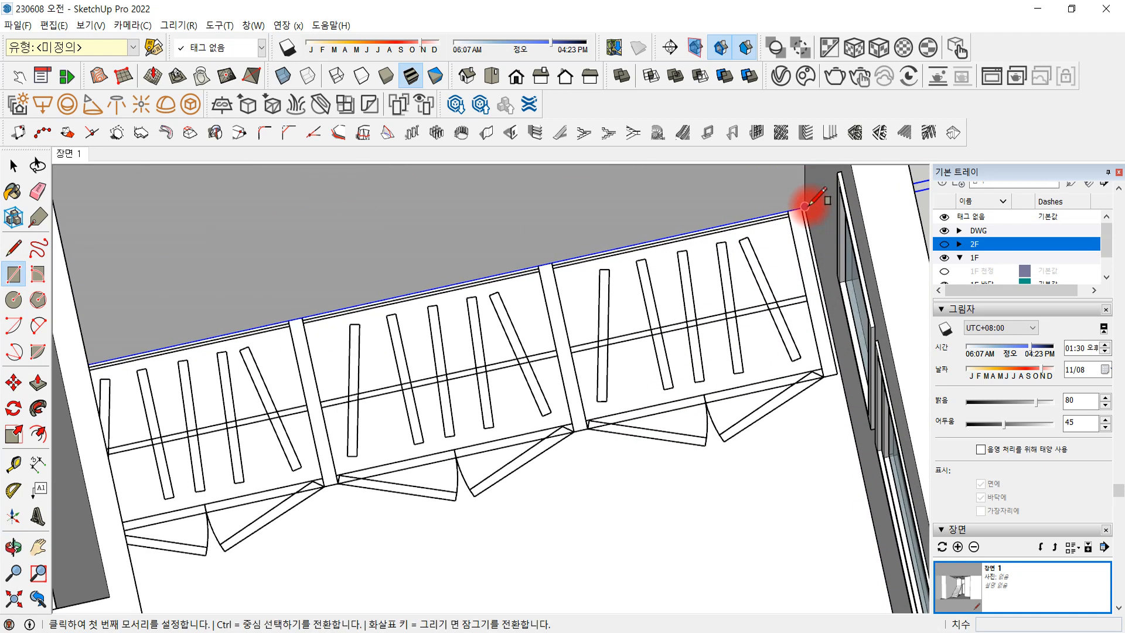
pyautogui.click(806, 206)
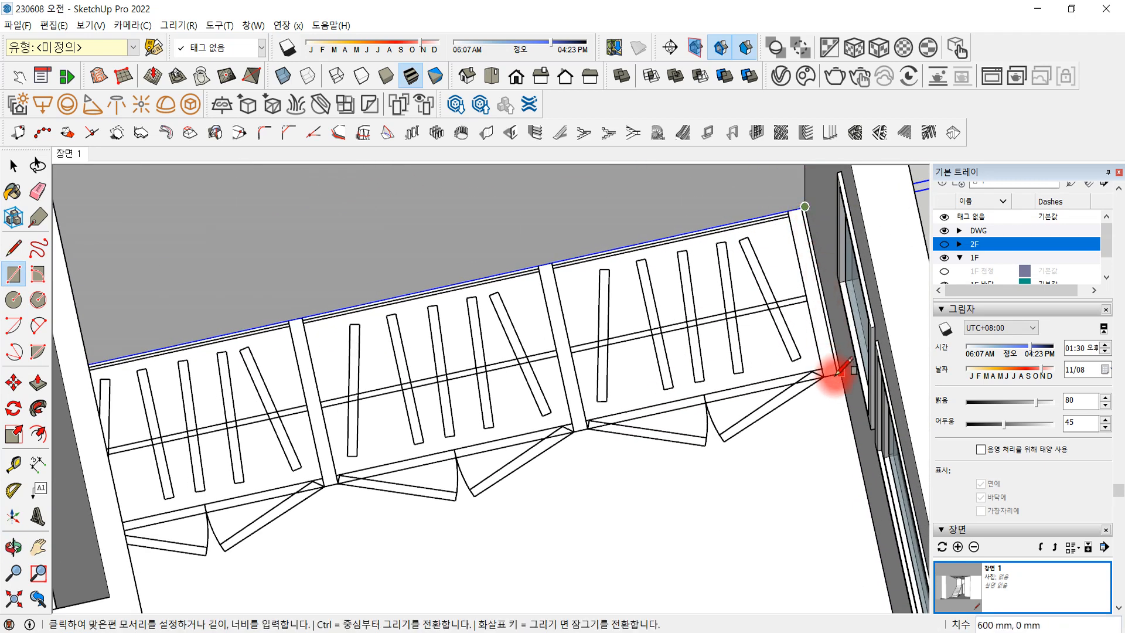
pyautogui.scroll(-3, 510, 395)
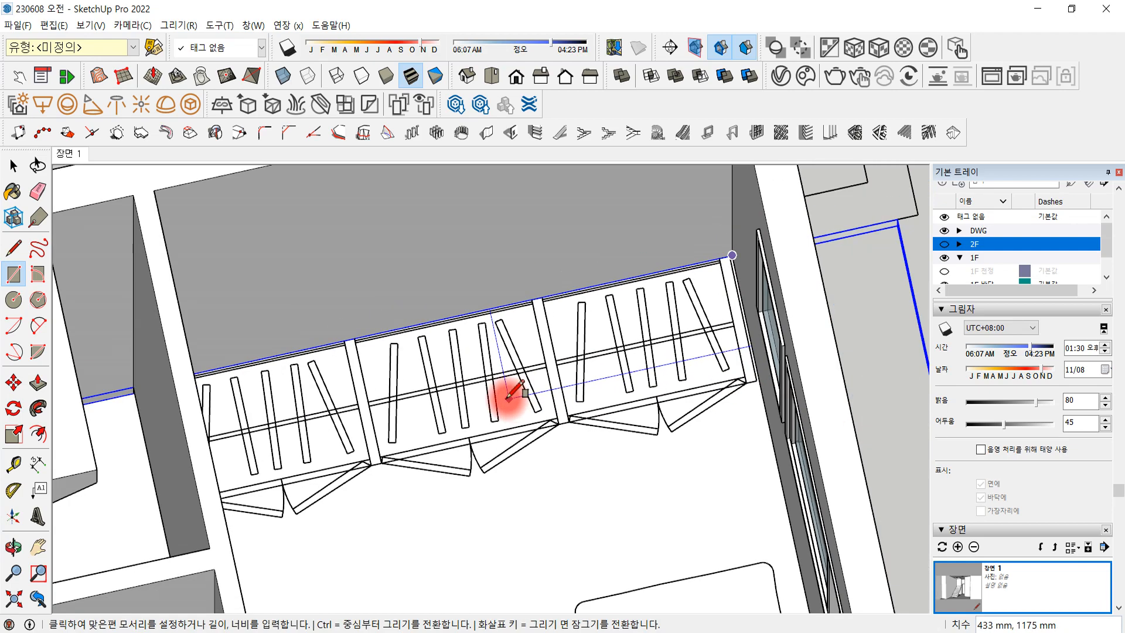
pyautogui.moveTo(510, 395); pyautogui.dragTo(233, 359, button='middle')
pyautogui.scroll(2, 226, 357)
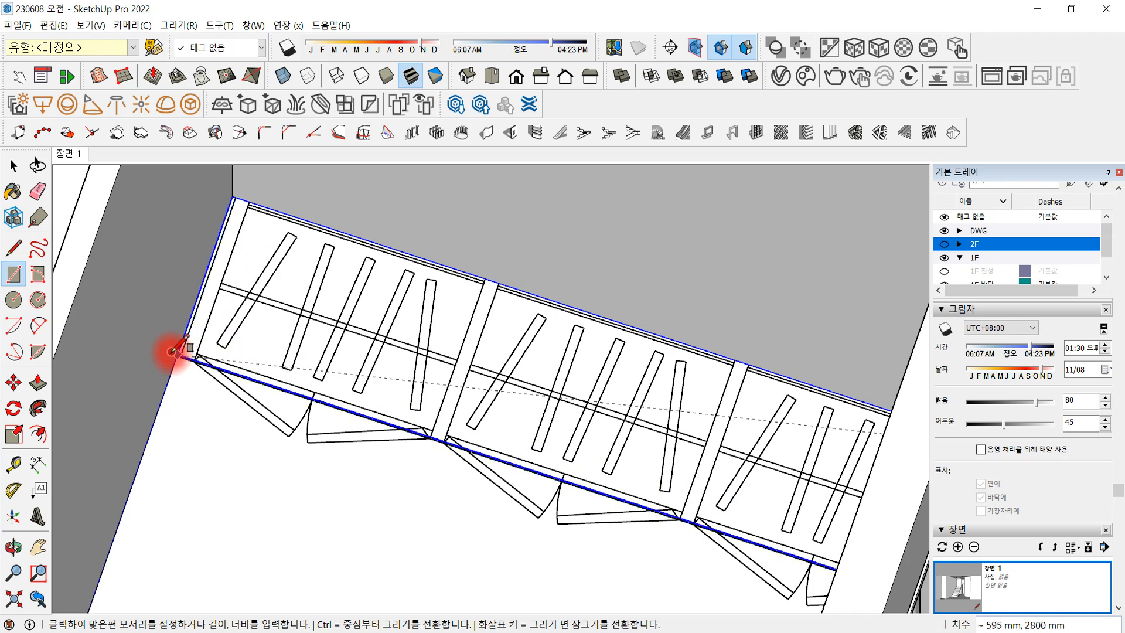
pyautogui.click(182, 356)
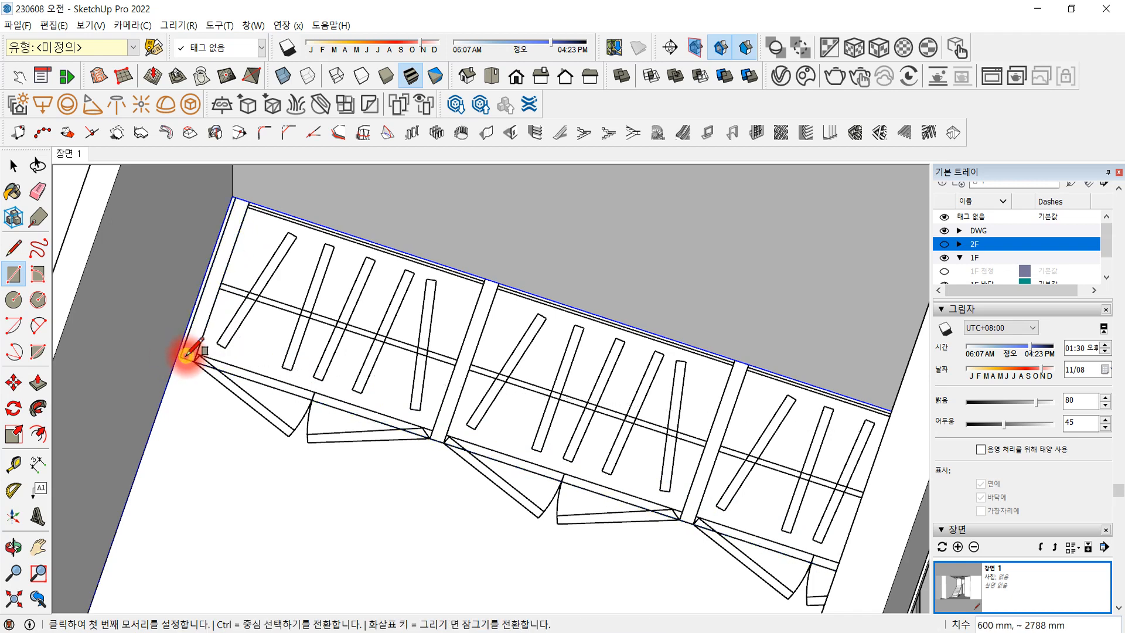
# Move the wardrobe rectangle's short edge beside the stair-side wall about 12 mm outward so it meets the wall corner
pyautogui.click(13, 165)
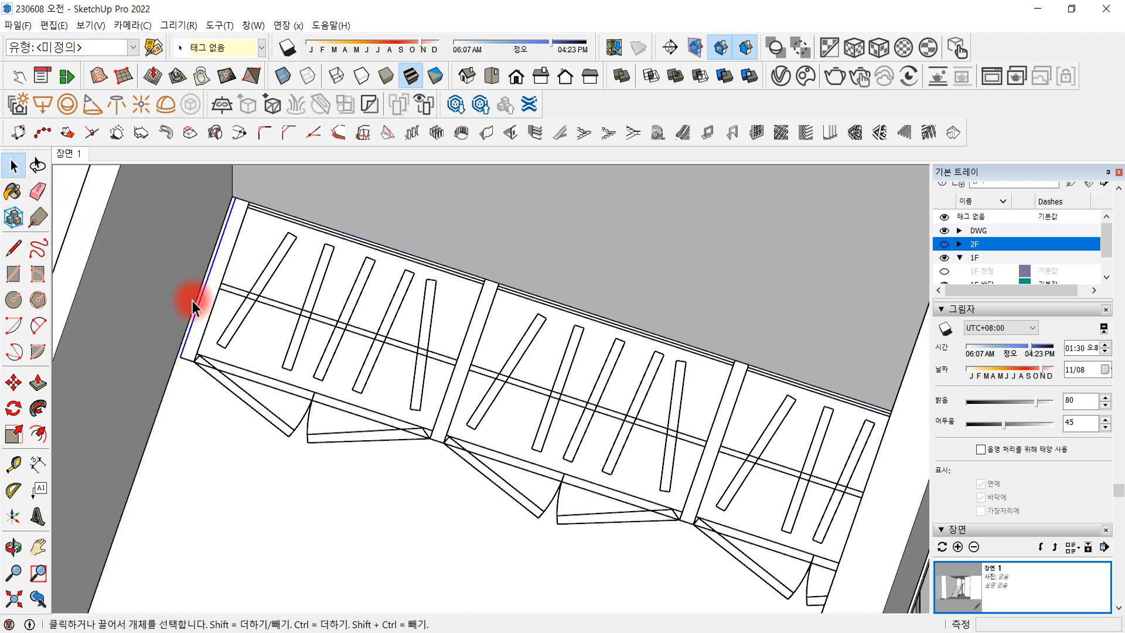
pyautogui.press('m')
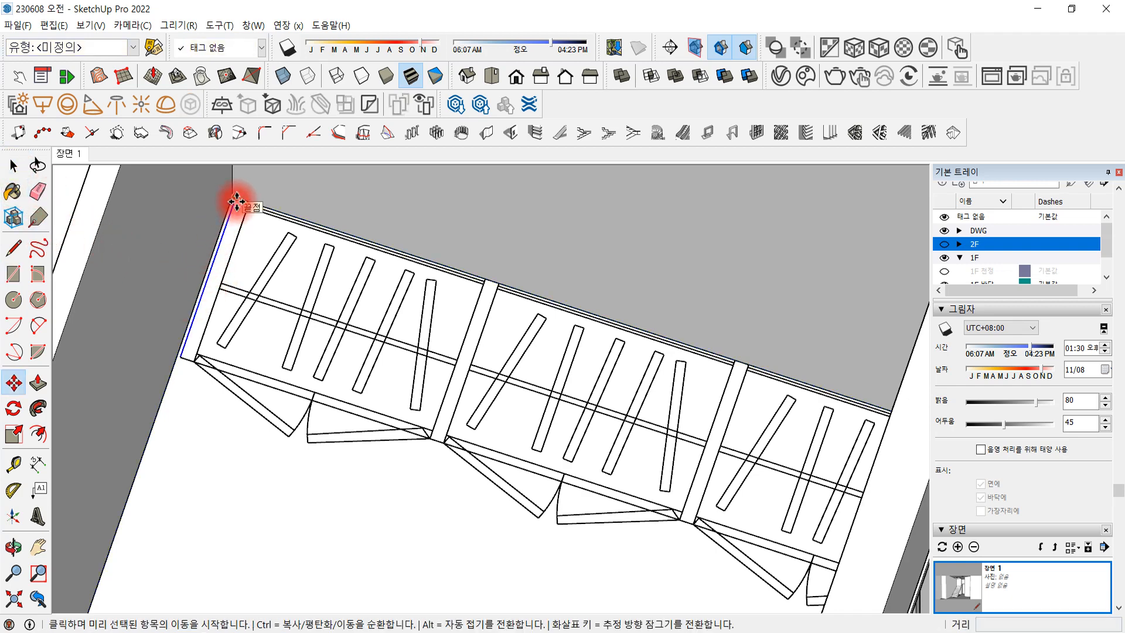
pyautogui.click(237, 202)
pyautogui.click(229, 199)
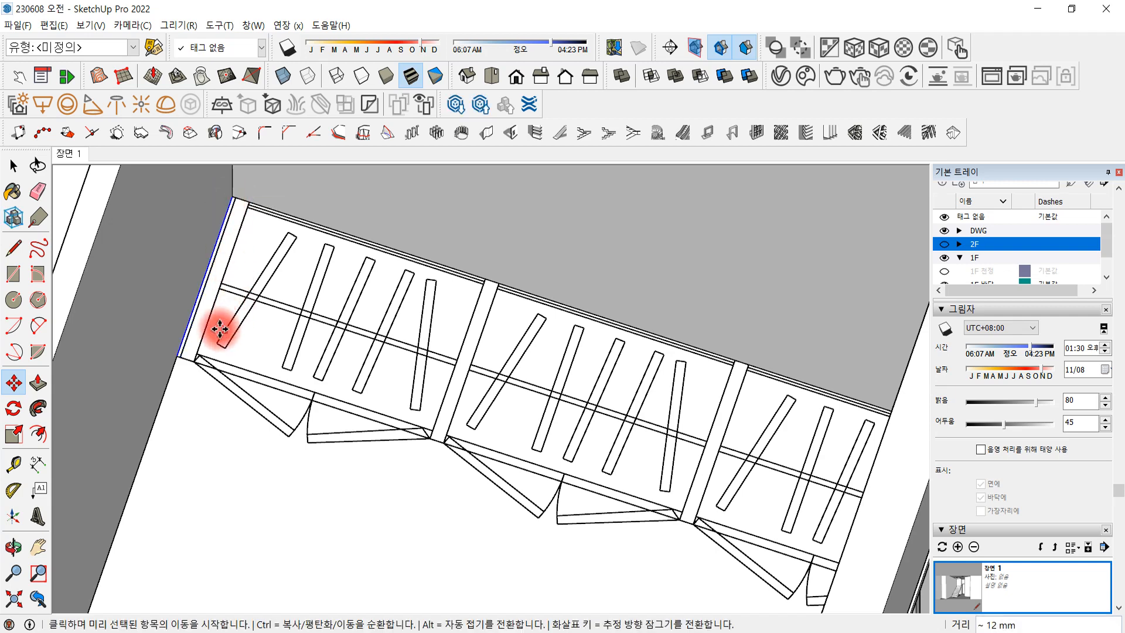
pyautogui.click(17, 168)
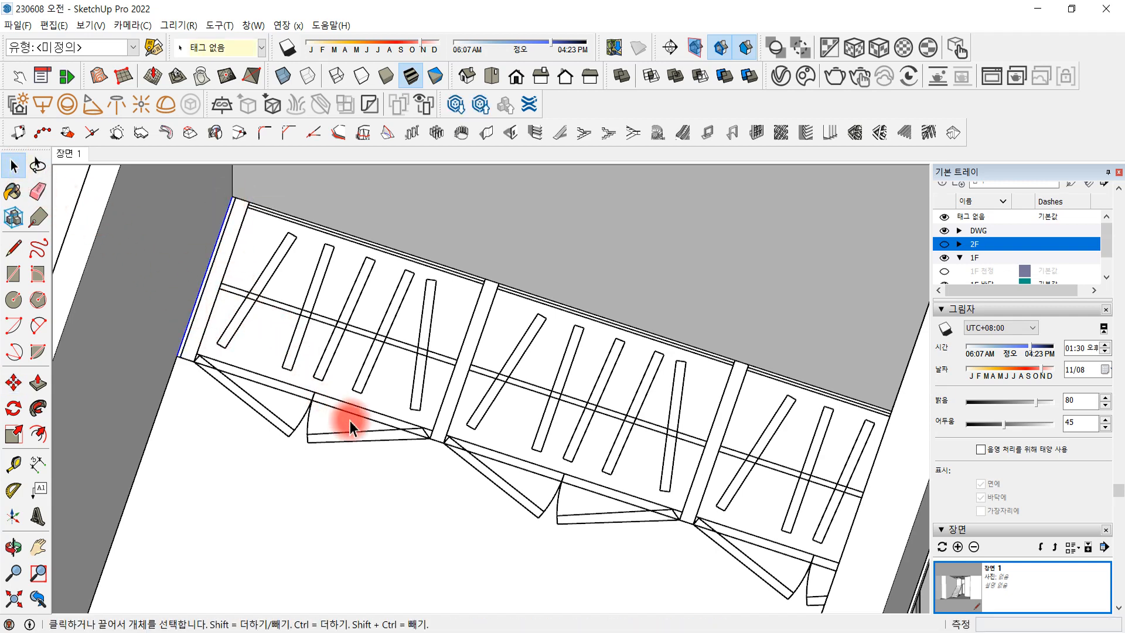
# Extrude the wardrobe rectangle upward 2600 mm with Push/Pull
pyautogui.scroll(-2, 354, 427)
pyautogui.moveTo(371, 463); pyautogui.dragTo(402, 409, button='middle')
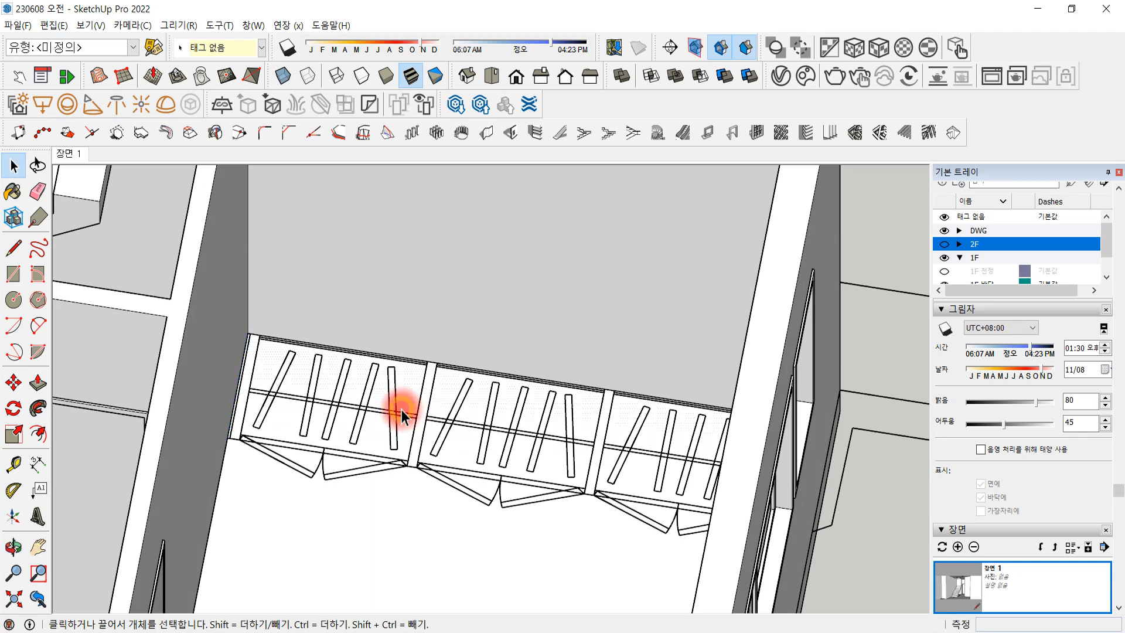
pyautogui.press('p')
pyautogui.click(402, 410)
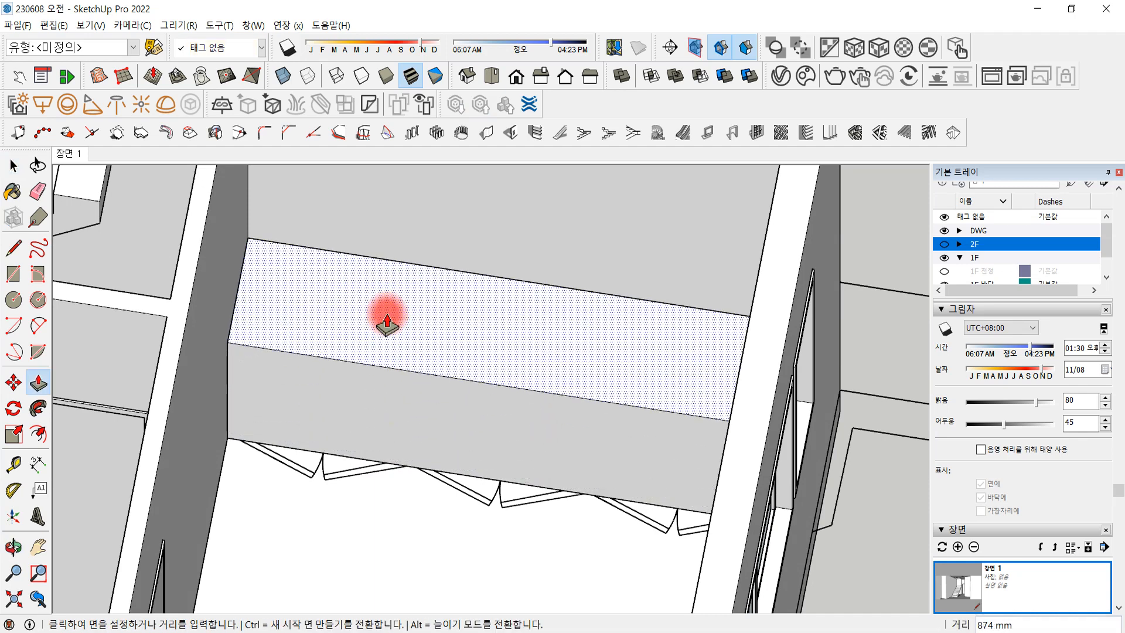
pyautogui.scroll(-2, 387, 323)
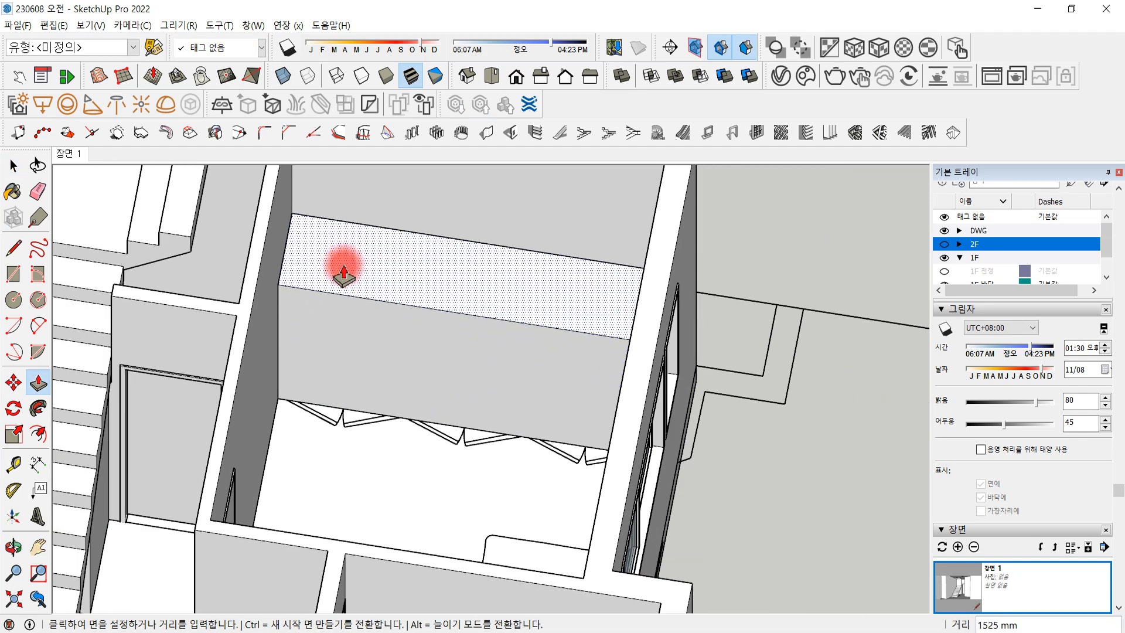
pyautogui.press('Return')
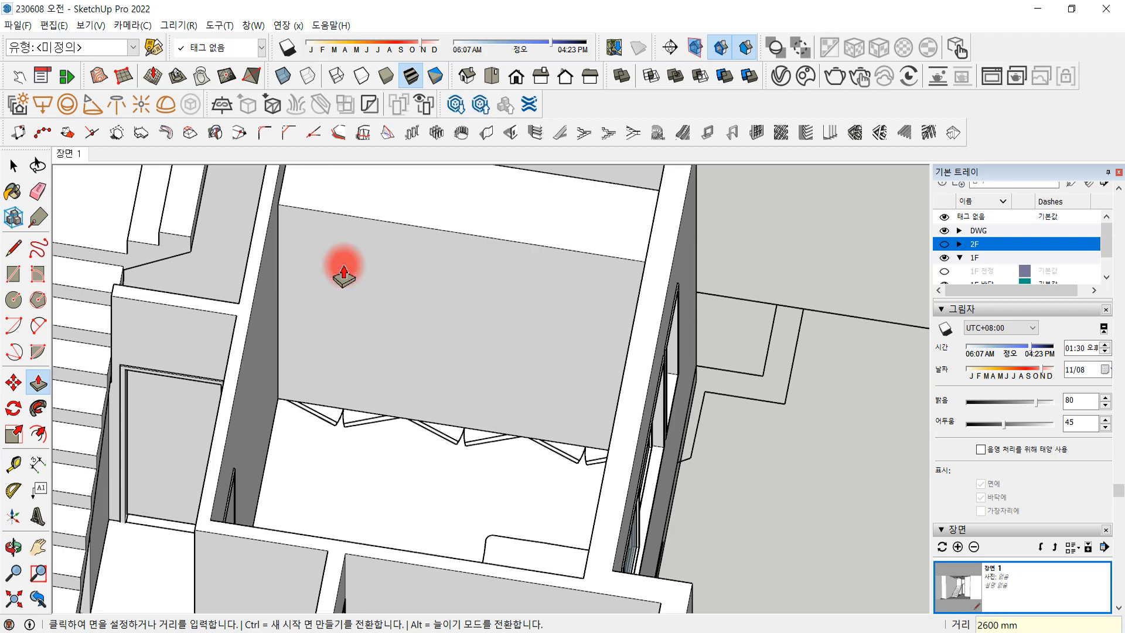
pyautogui.click(14, 166)
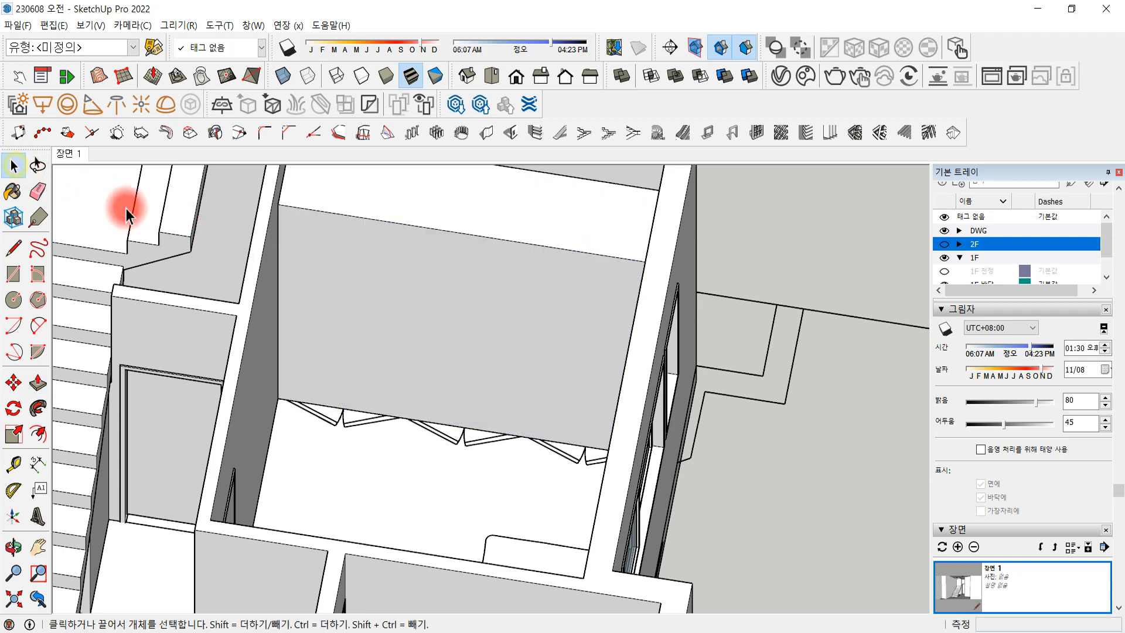
# Copy the bottom edge of the wardrobe's front face 60 mm upward
pyautogui.moveTo(299, 276); pyautogui.dragTo(370, 281, button='middle')
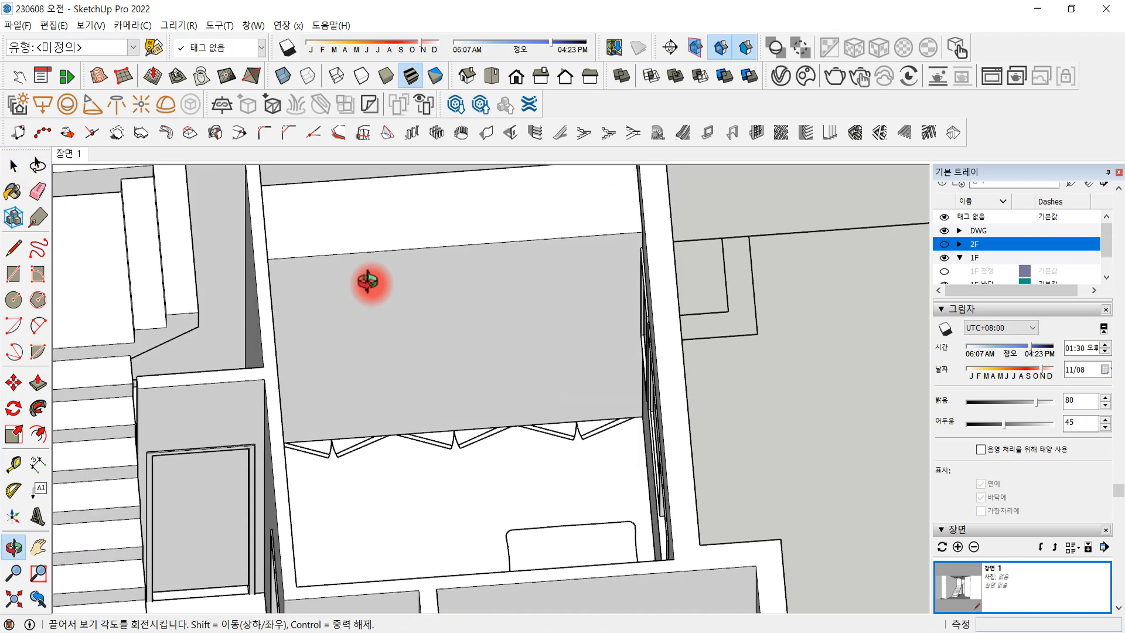
pyautogui.click(405, 252)
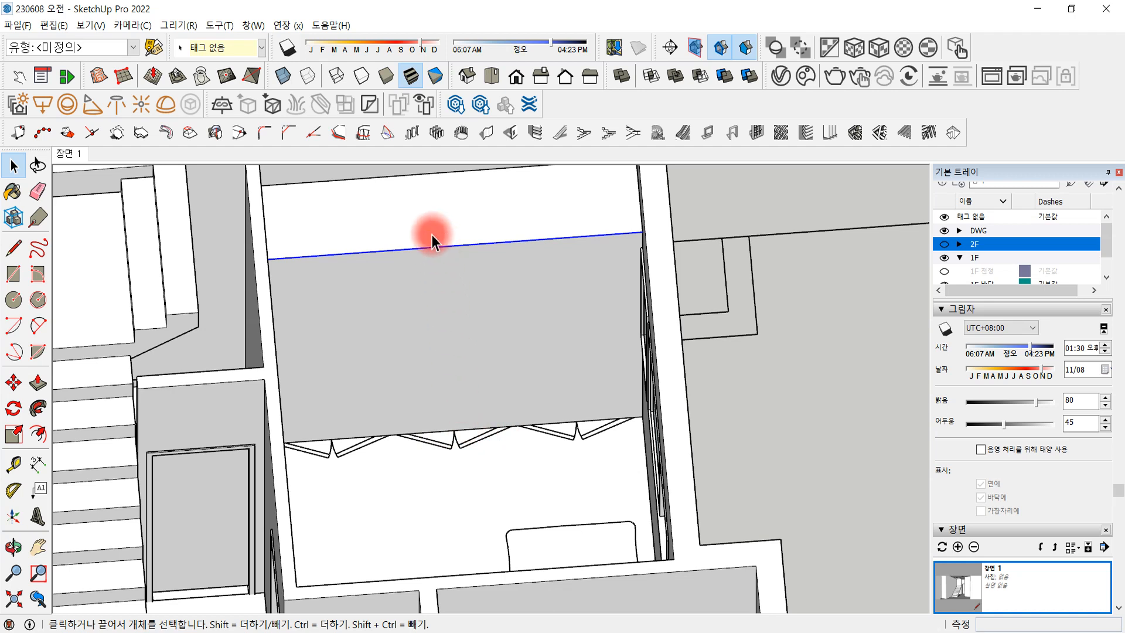
pyautogui.click(461, 433)
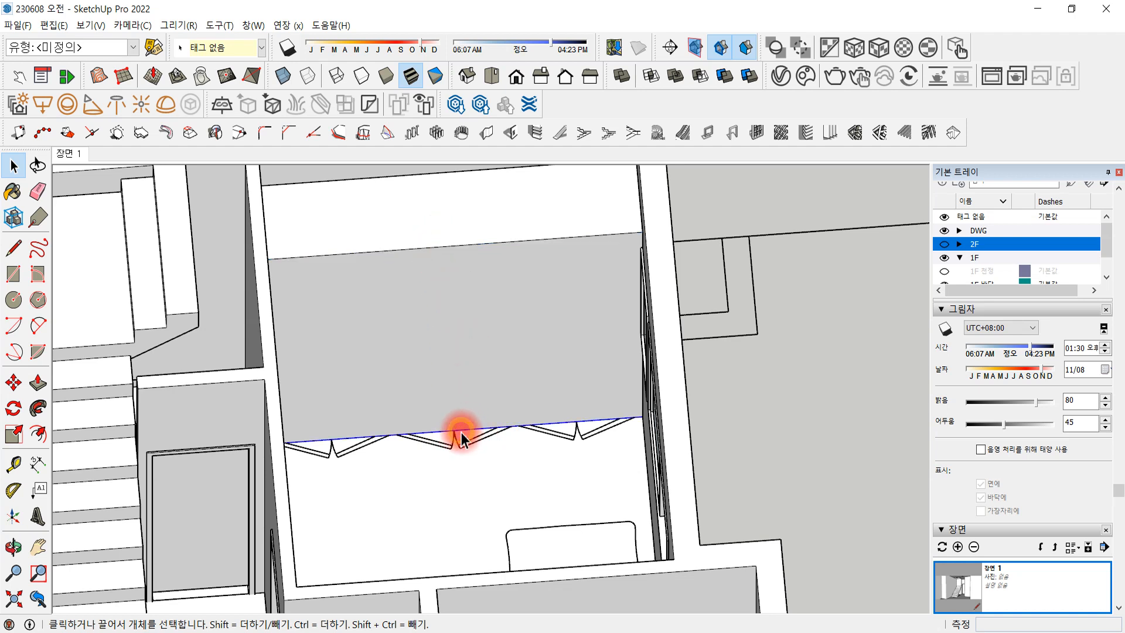
pyautogui.press('m')
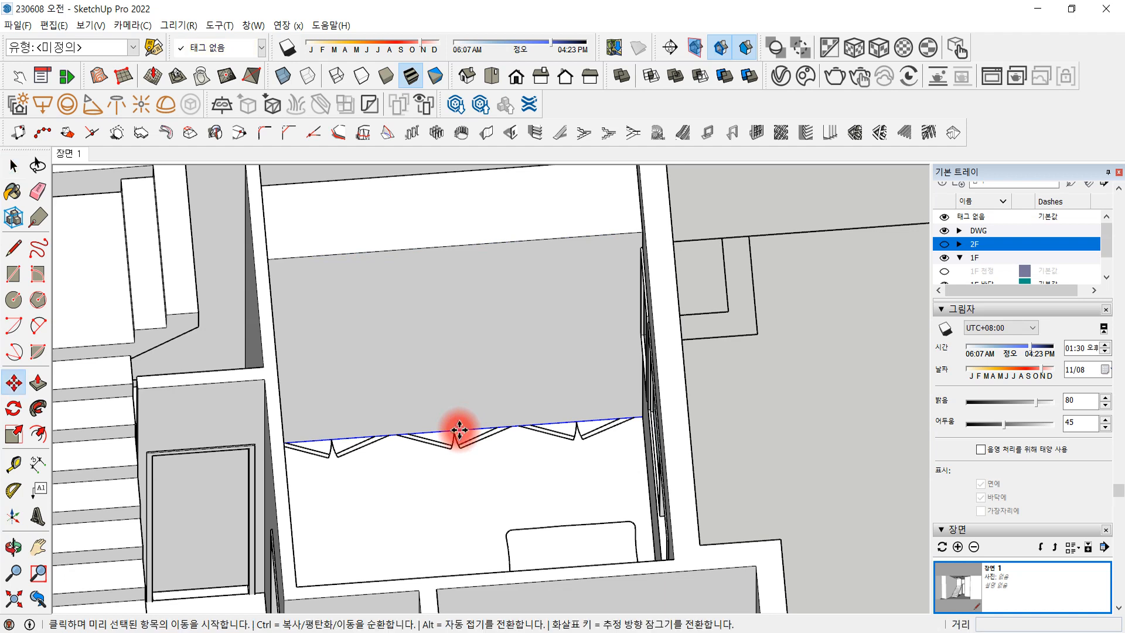
pyautogui.click(460, 430)
pyautogui.press('ctrl')
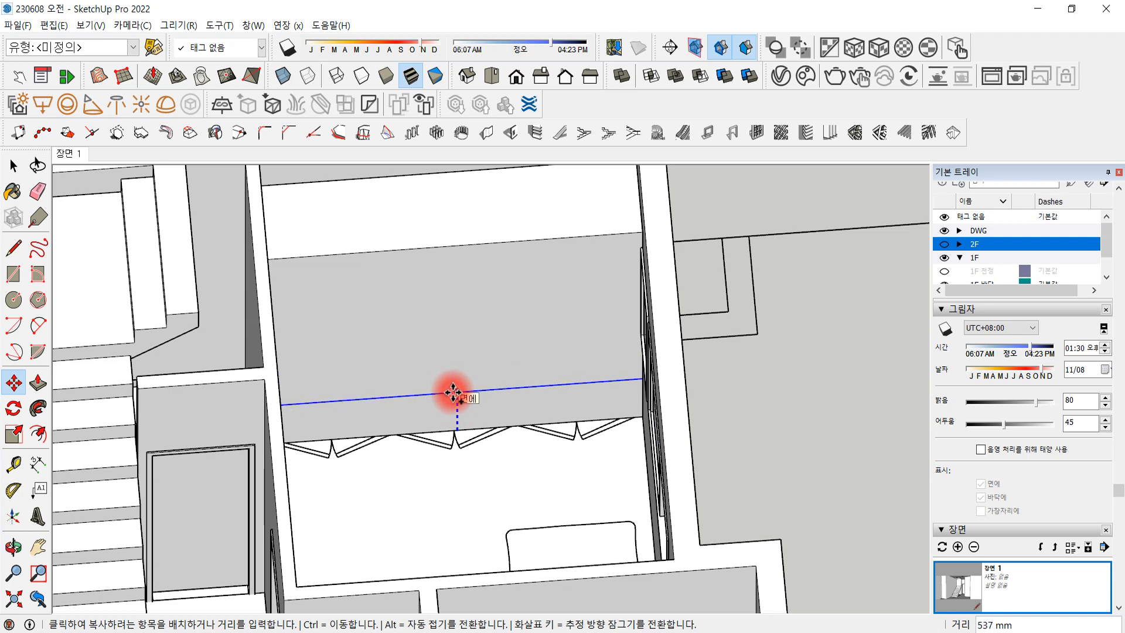
pyautogui.write('60')
pyautogui.press('Return')
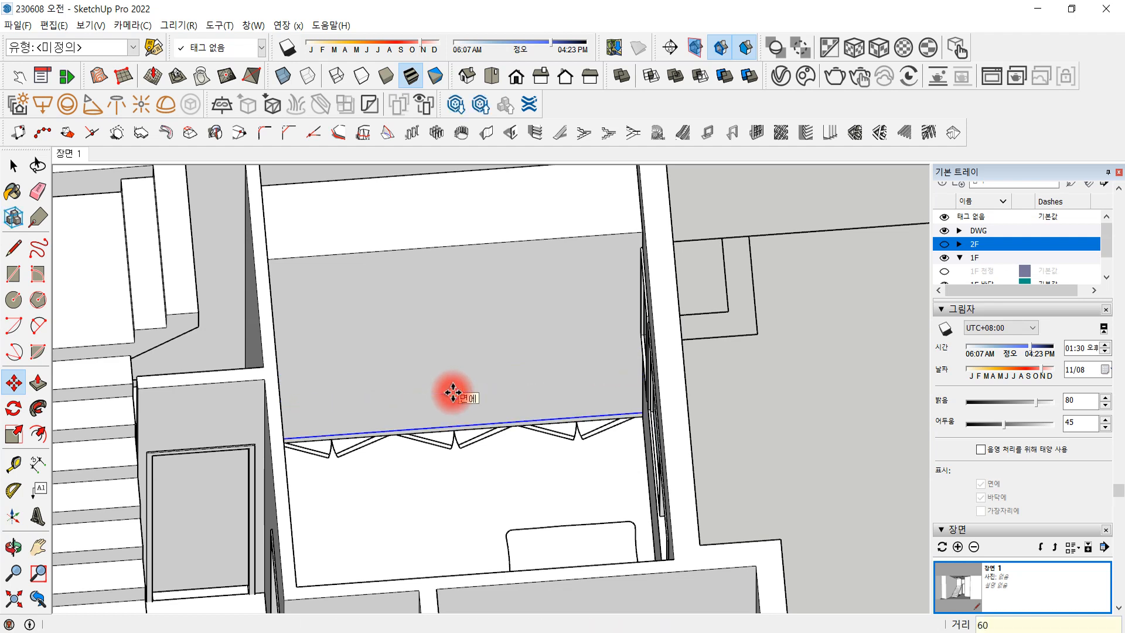
pyautogui.click(13, 167)
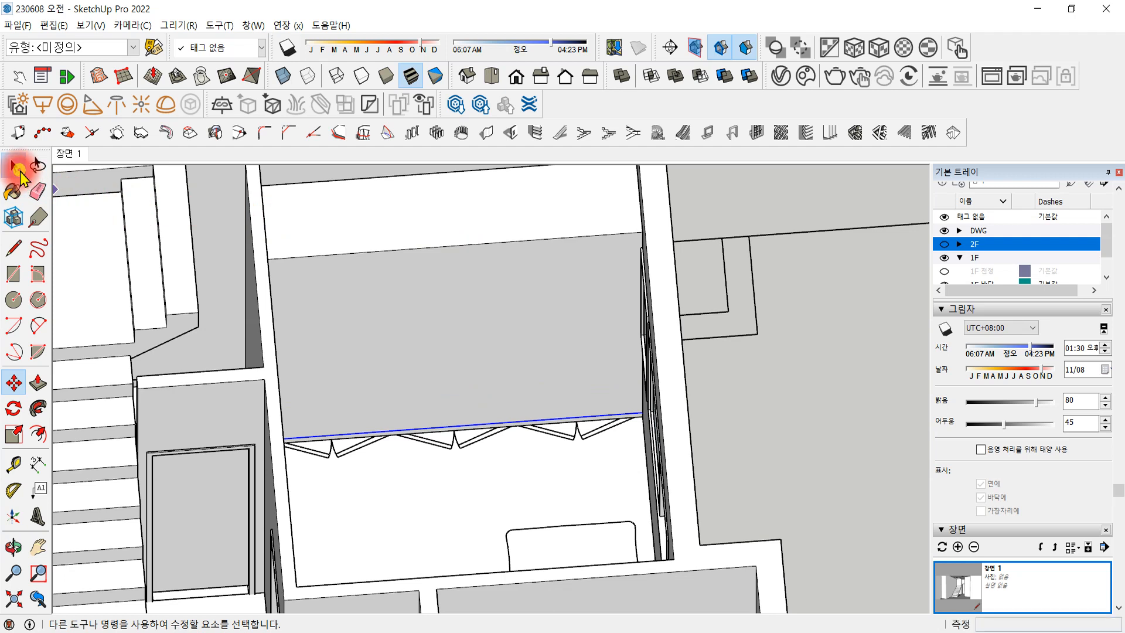
# Copy the top edge of the wardrobe's front face 60 mm downward
pyautogui.press('m')
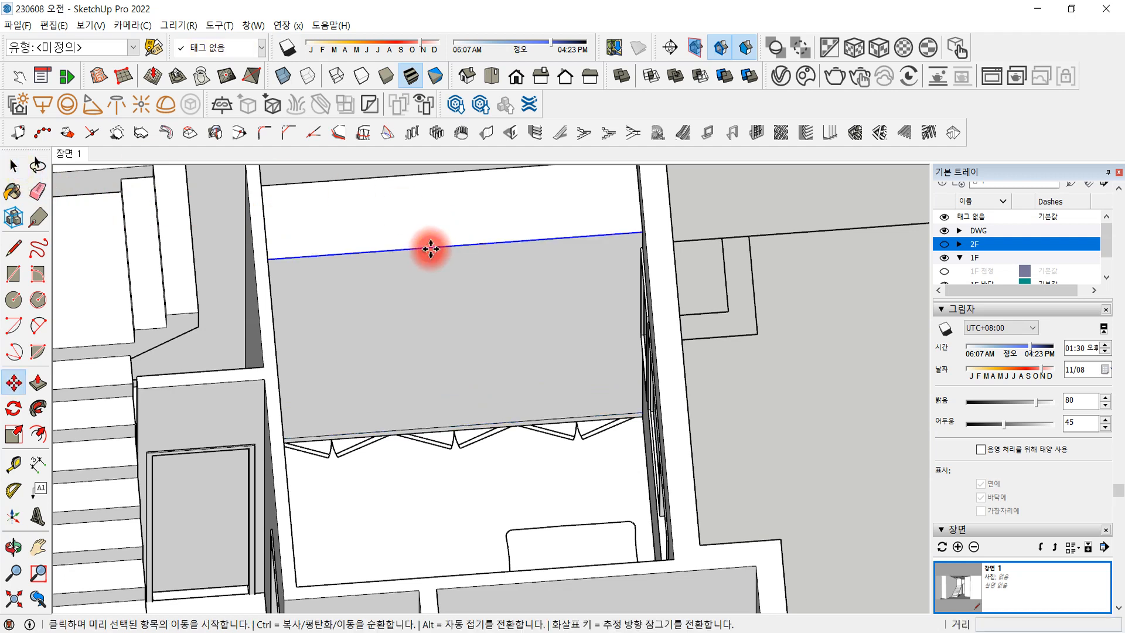
pyautogui.press('ctrl')
pyautogui.click(431, 247)
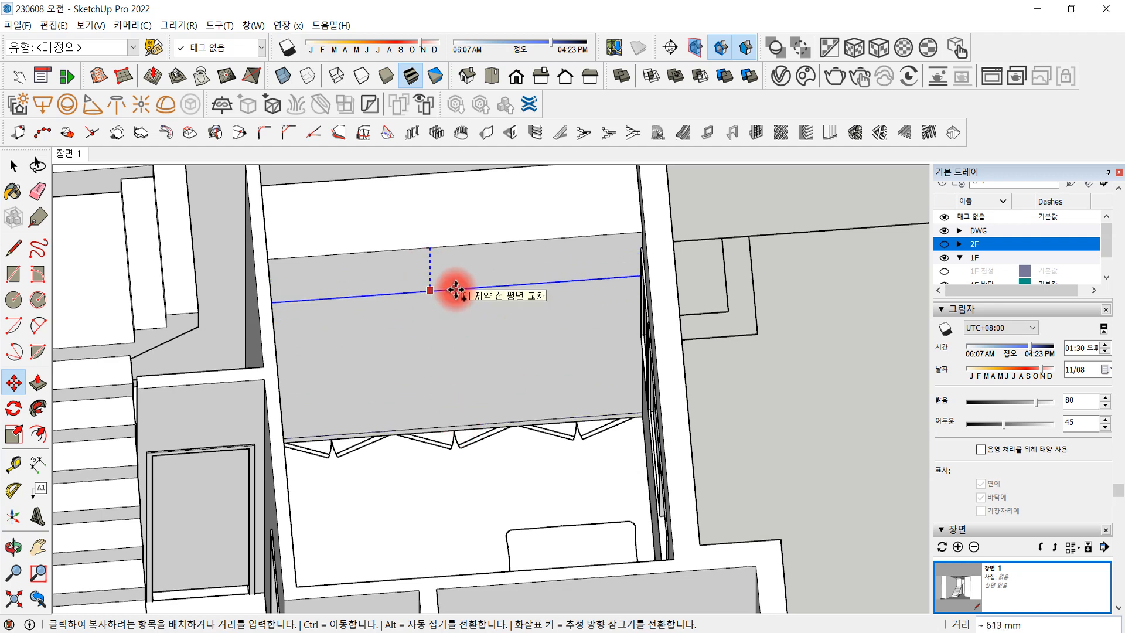
pyautogui.write('60')
pyautogui.press('Return')
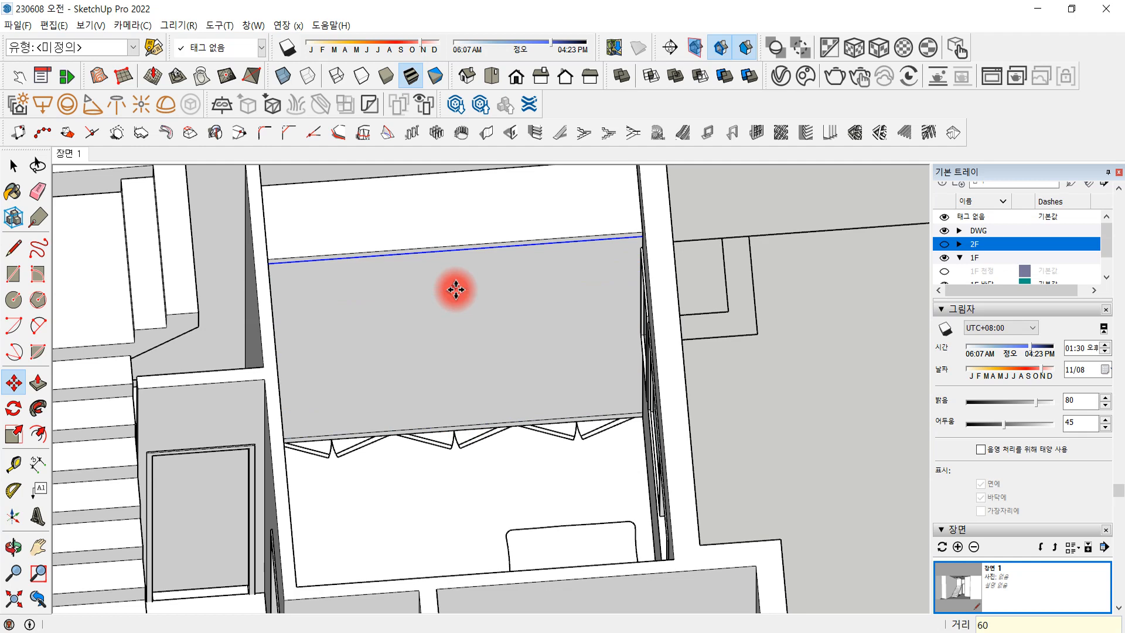
pyautogui.click(13, 167)
# Recess the wardrobe's front face between the top and bottom strips by 40 mm with Push/Pull
pyautogui.click(347, 375)
pyautogui.moveTo(347, 374); pyautogui.dragTo(382, 348, button='middle')
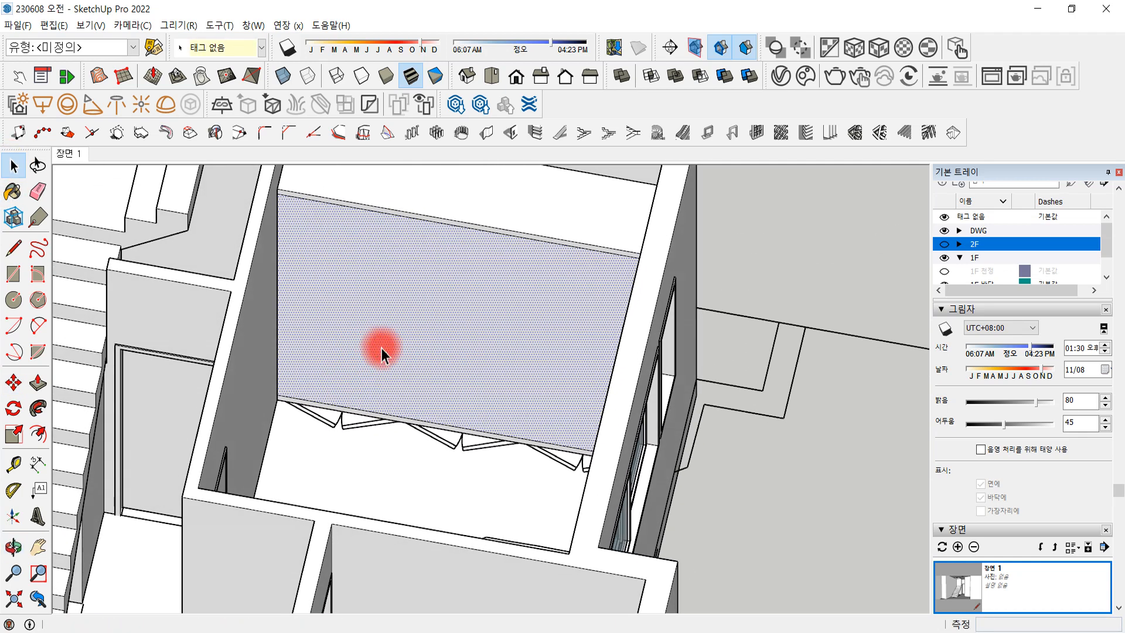
pyautogui.press('p')
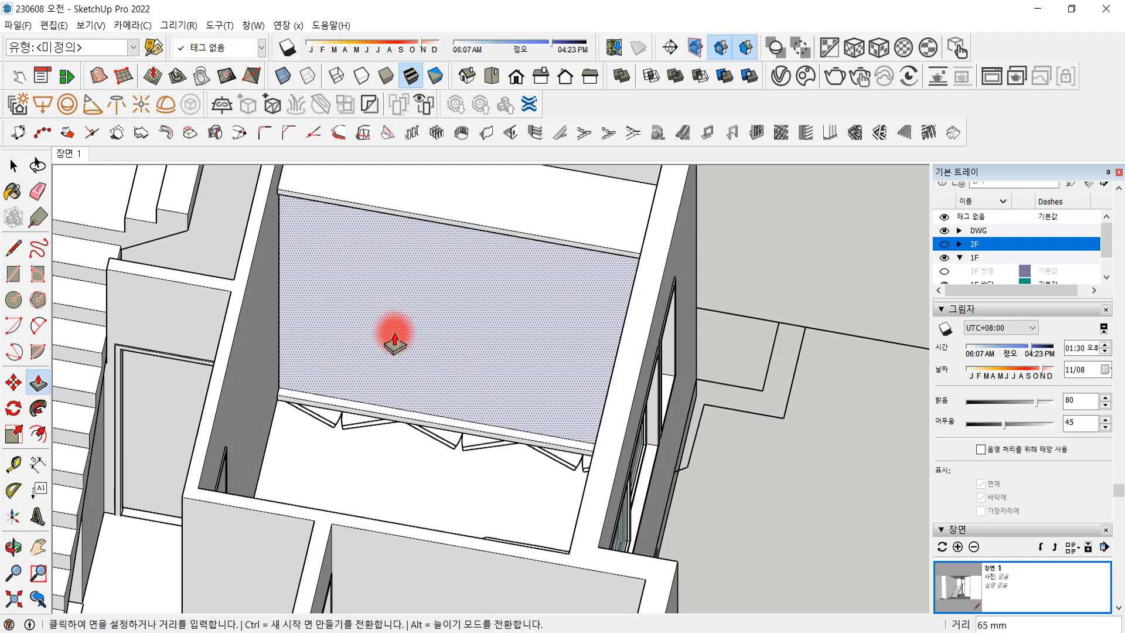
pyautogui.write('40')
pyautogui.press('Return')
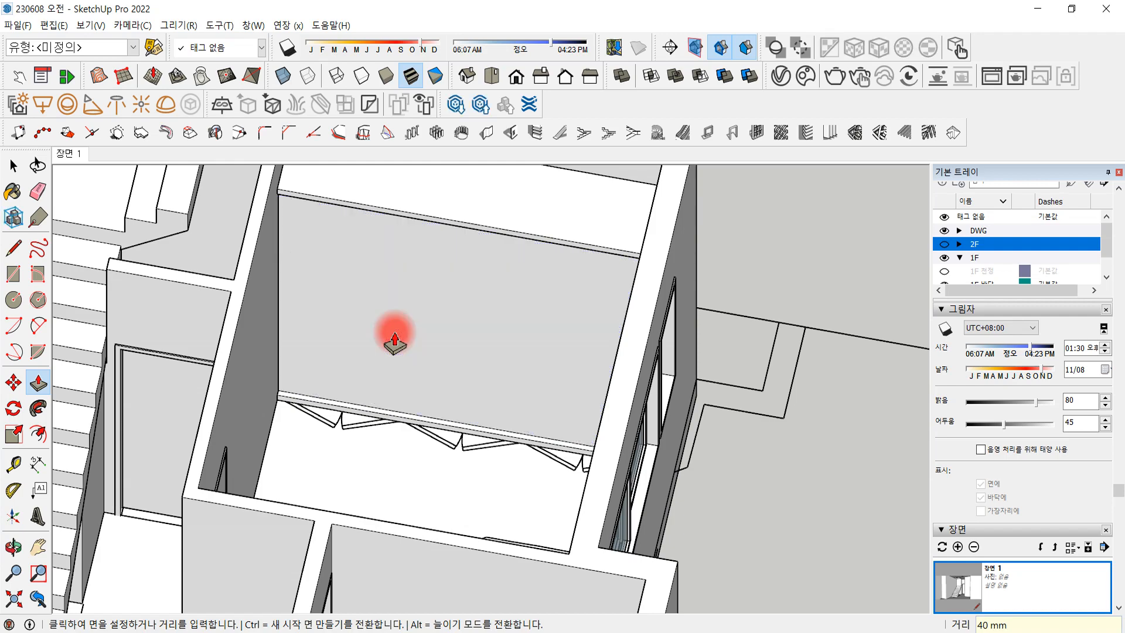
pyautogui.click(13, 166)
# Examine the recessed wardrobe front and its bottom strip against the folding doors drawn on the floor plan
pyautogui.moveTo(244, 317); pyautogui.dragTo(472, 422, button='middle')
pyautogui.scroll(3, 520, 435)
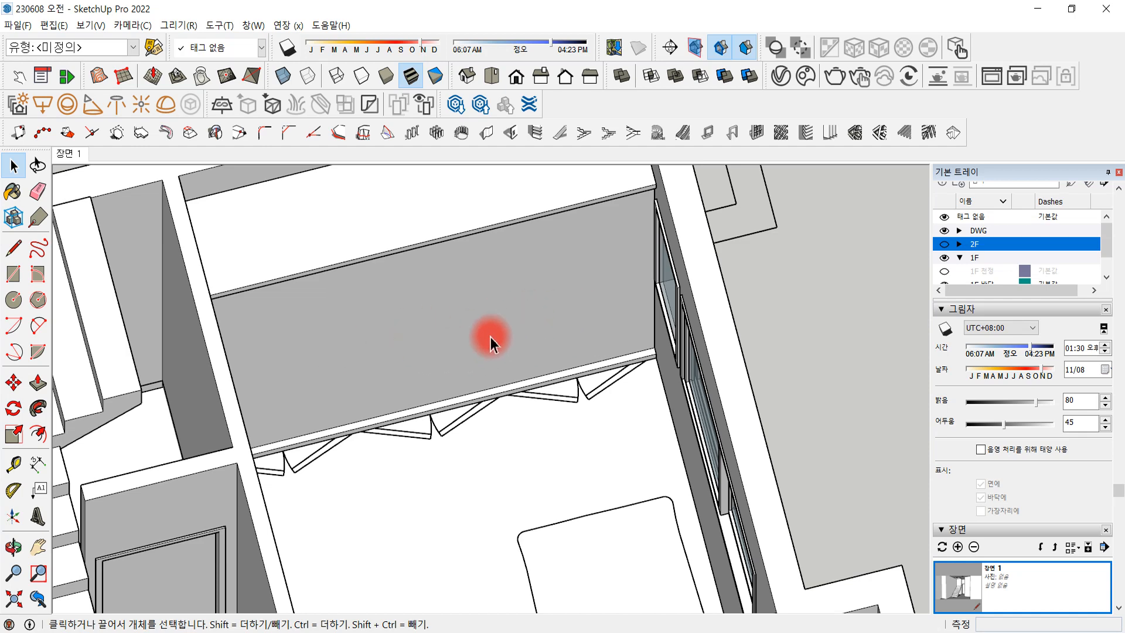
pyautogui.moveTo(555, 360); pyautogui.dragTo(435, 365, button='middle')
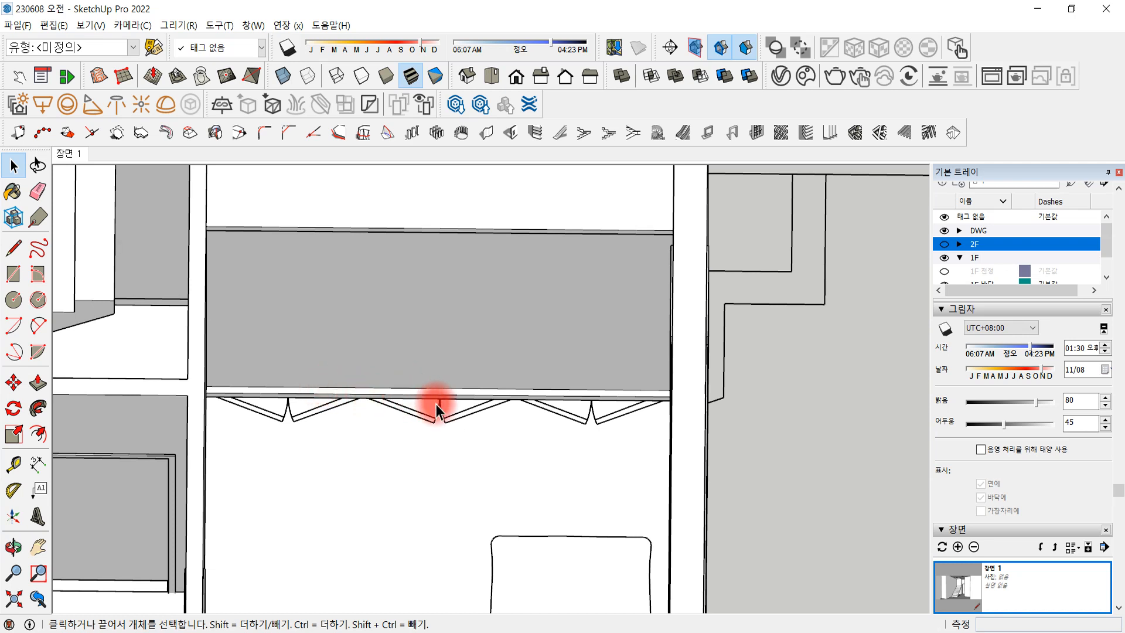
pyautogui.moveTo(441, 413); pyautogui.dragTo(490, 465, button='middle')
pyautogui.scroll(2, 476, 396)
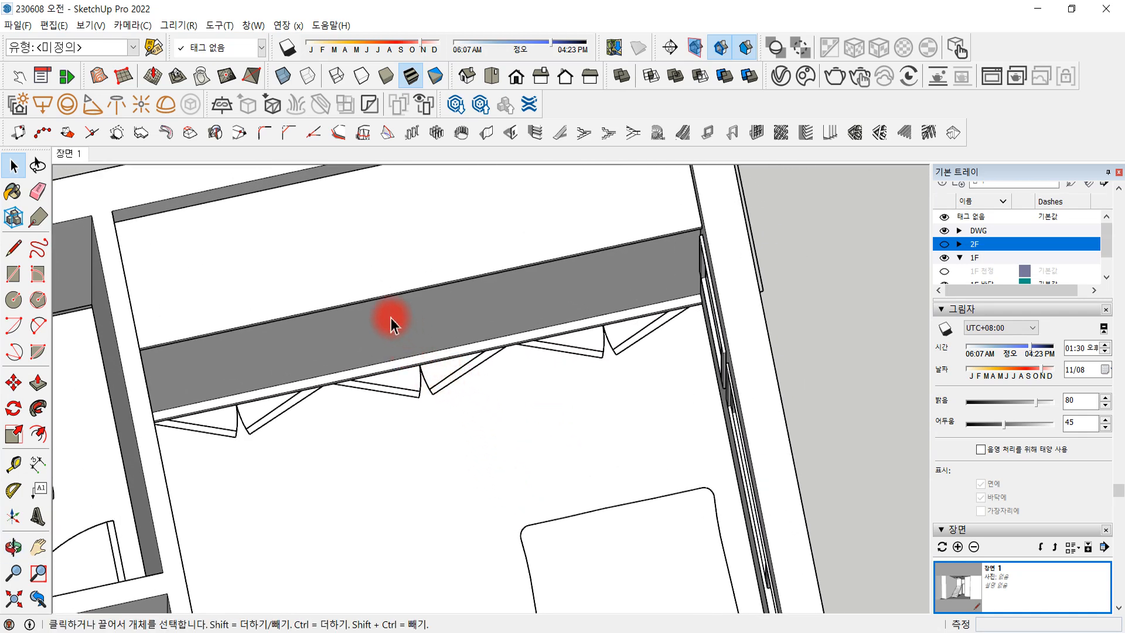
pyautogui.moveTo(444, 394); pyautogui.dragTo(393, 307, button='middle')
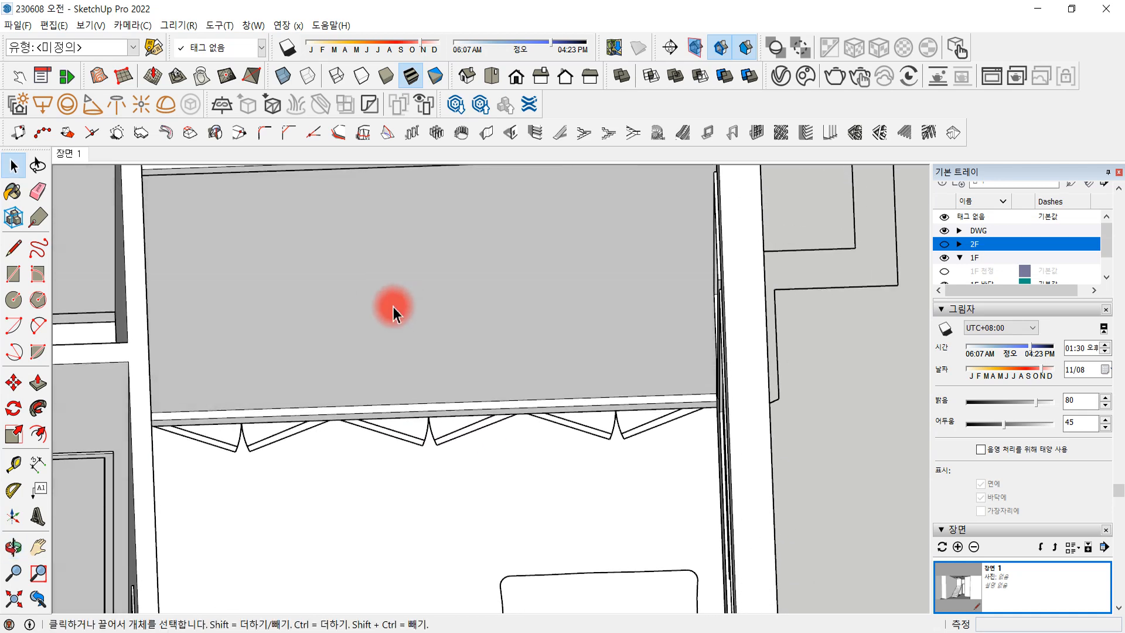
pyautogui.scroll(-2, 356, 378)
pyautogui.moveTo(367, 372); pyautogui.dragTo(316, 336, button='middle')
# Select all the connected geometry of the recessed wardrobe and make it a group
pyautogui.click(319, 272)
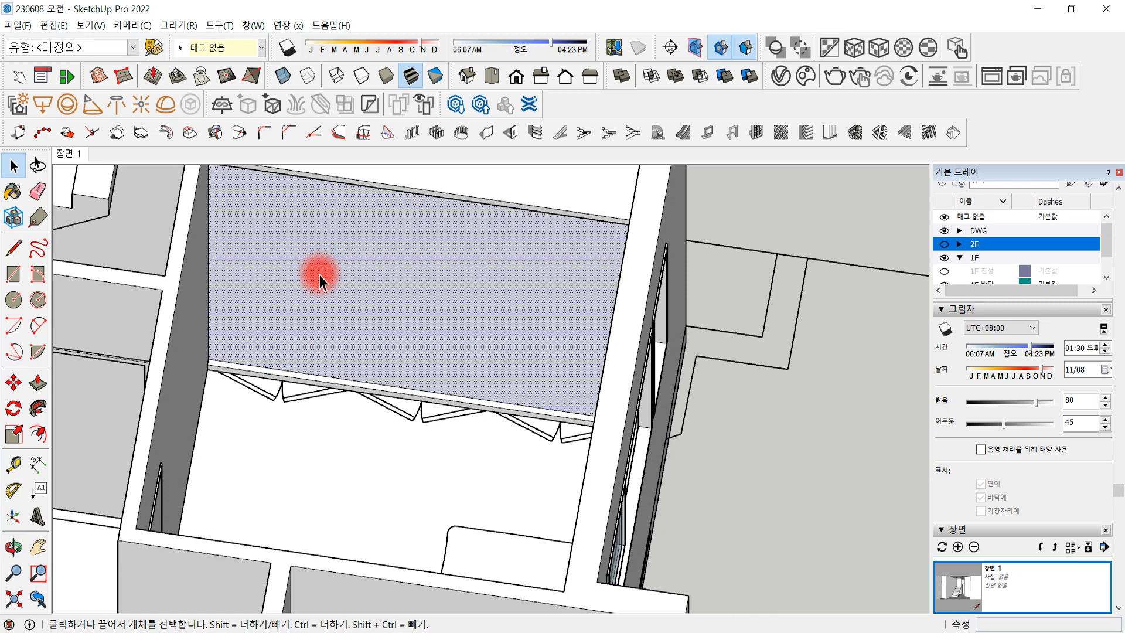
pyautogui.doubleClick(319, 276)
pyautogui.tripleClick(319, 275)
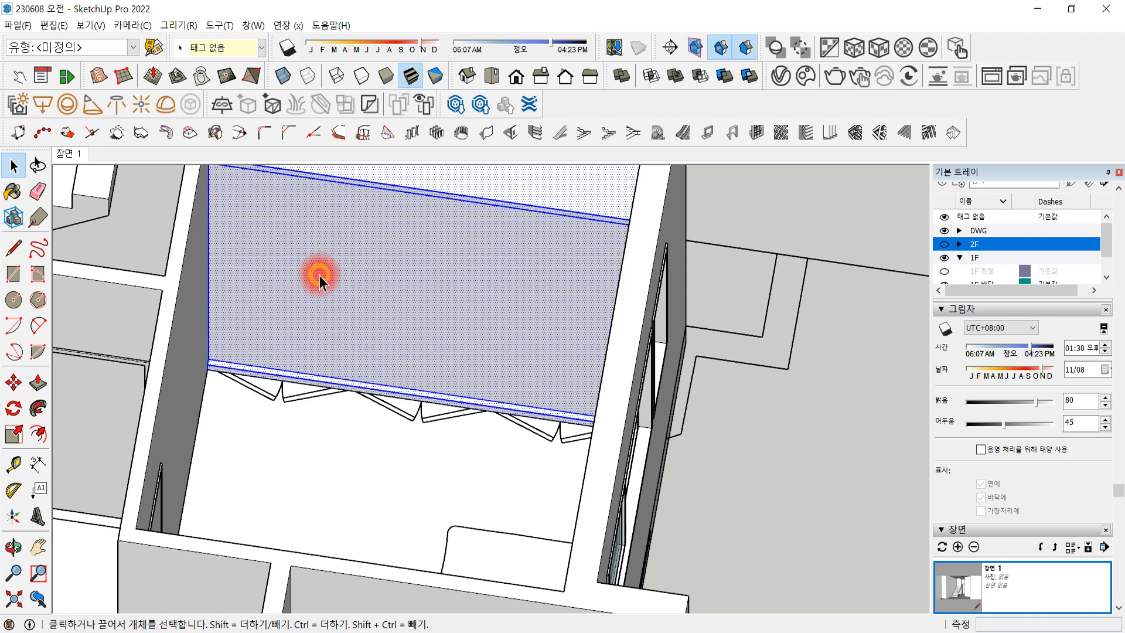
pyautogui.rightClick(319, 276)
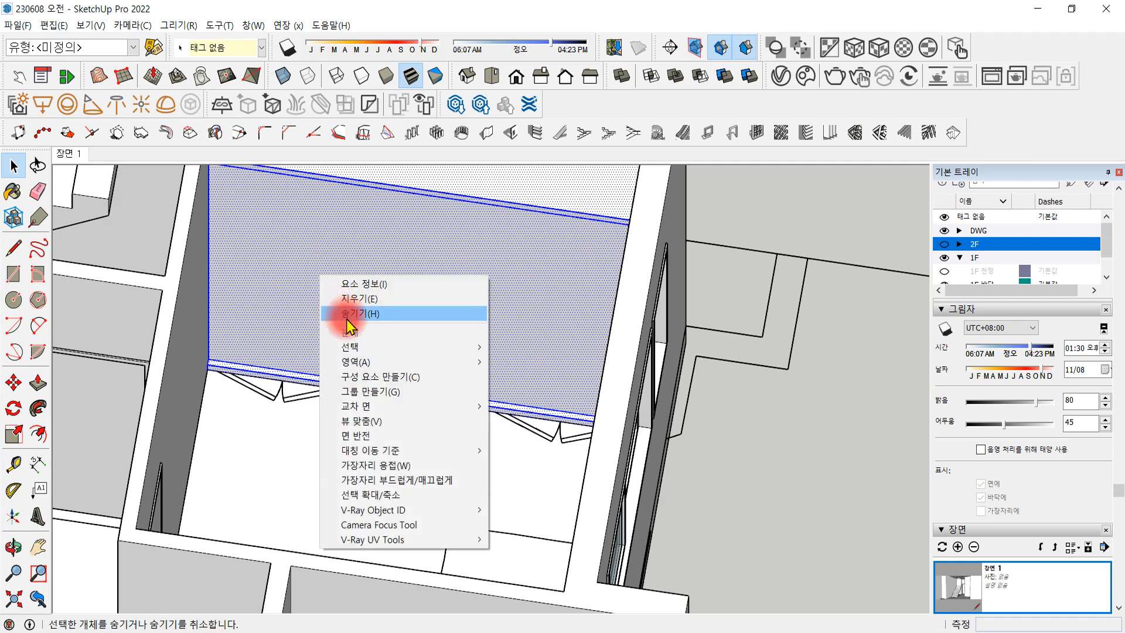
pyautogui.click(369, 391)
pyautogui.click(380, 424)
pyautogui.click(351, 335)
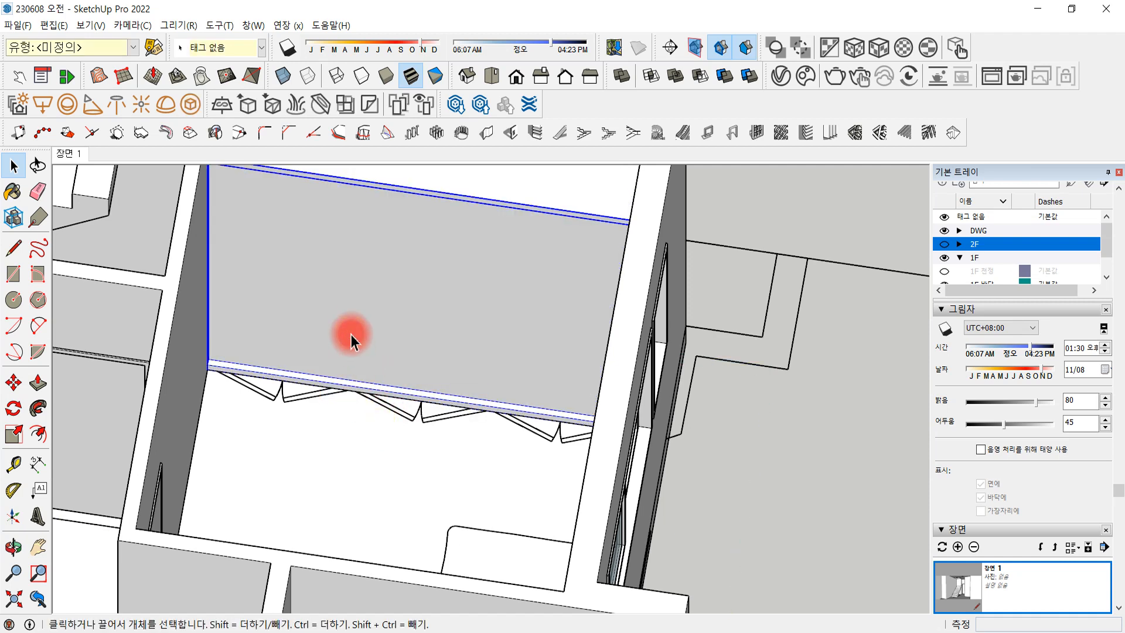
# Copy the recessed front face from inside the wardrobe group and paste it outside the group, aligned to the recess's lower corner
pyautogui.moveTo(355, 312); pyautogui.dragTo(498, 294, button='middle')
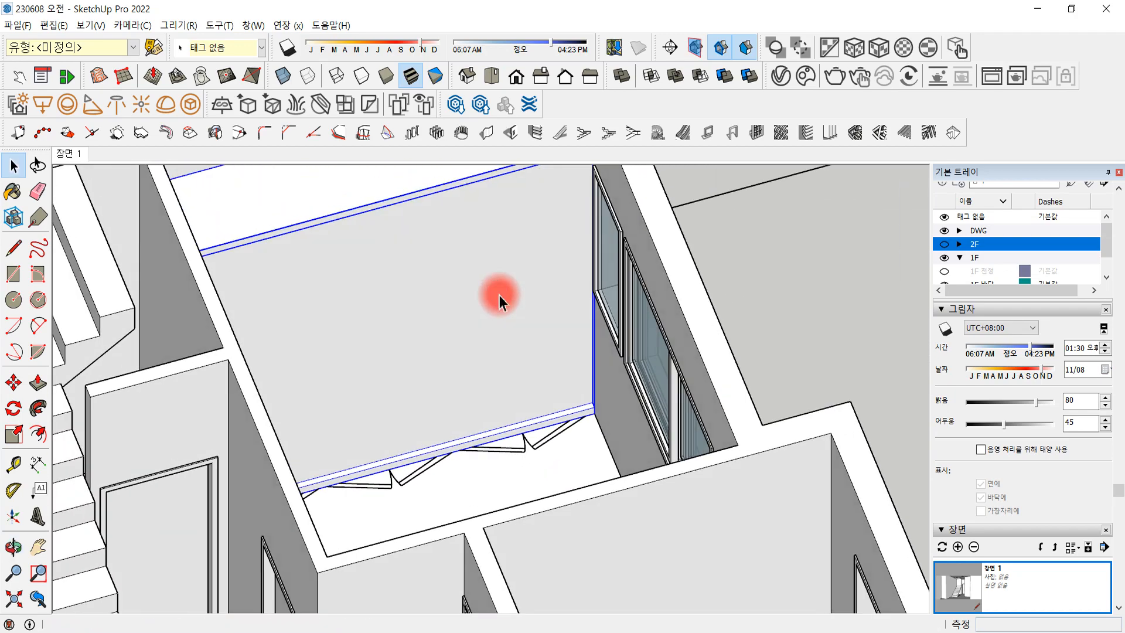
pyautogui.doubleClick(499, 295)
pyautogui.tripleClick(500, 295)
pyautogui.click(499, 295)
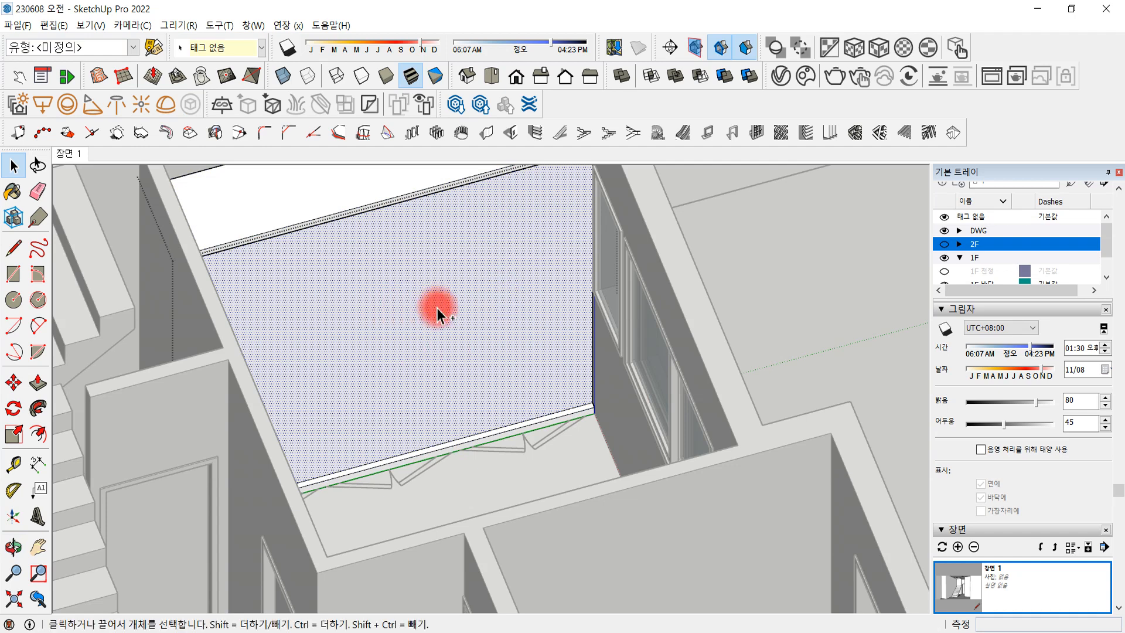
pyautogui.click(774, 265)
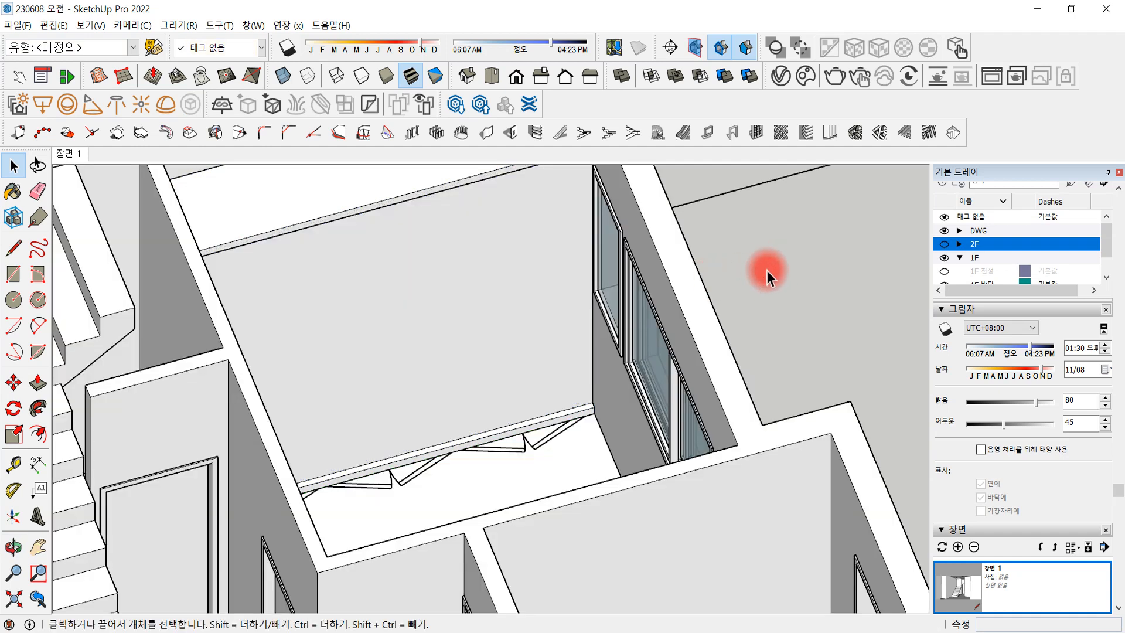
pyautogui.scroll(-2, 721, 303)
pyautogui.scroll(-3, 727, 343)
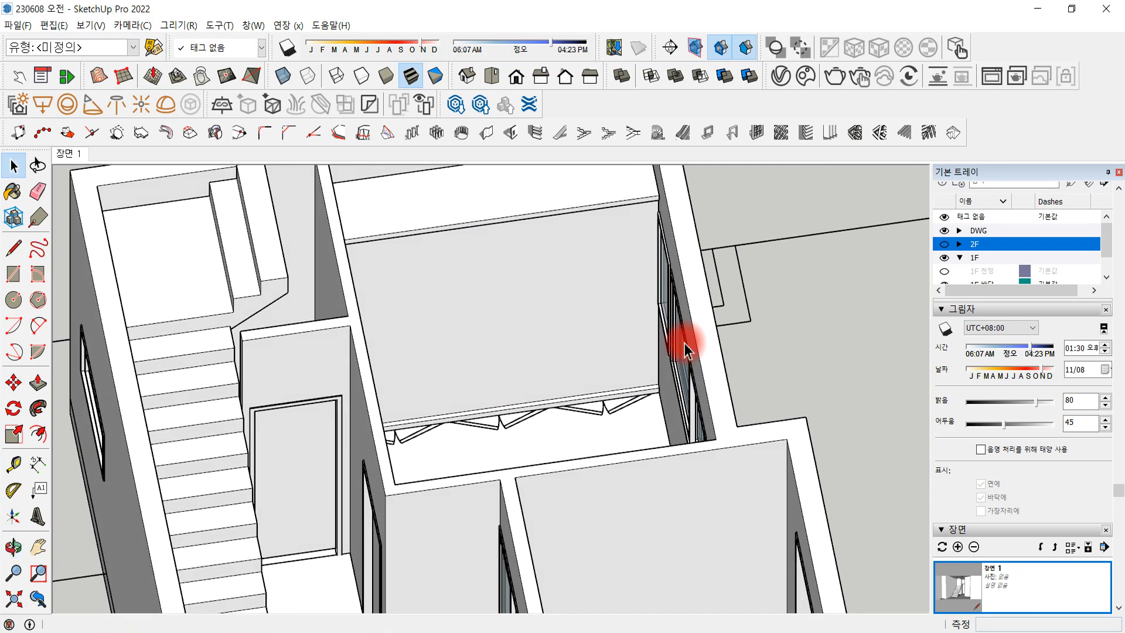
pyautogui.hotkey('ctrl', 'v')
pyautogui.scroll(4, 662, 355)
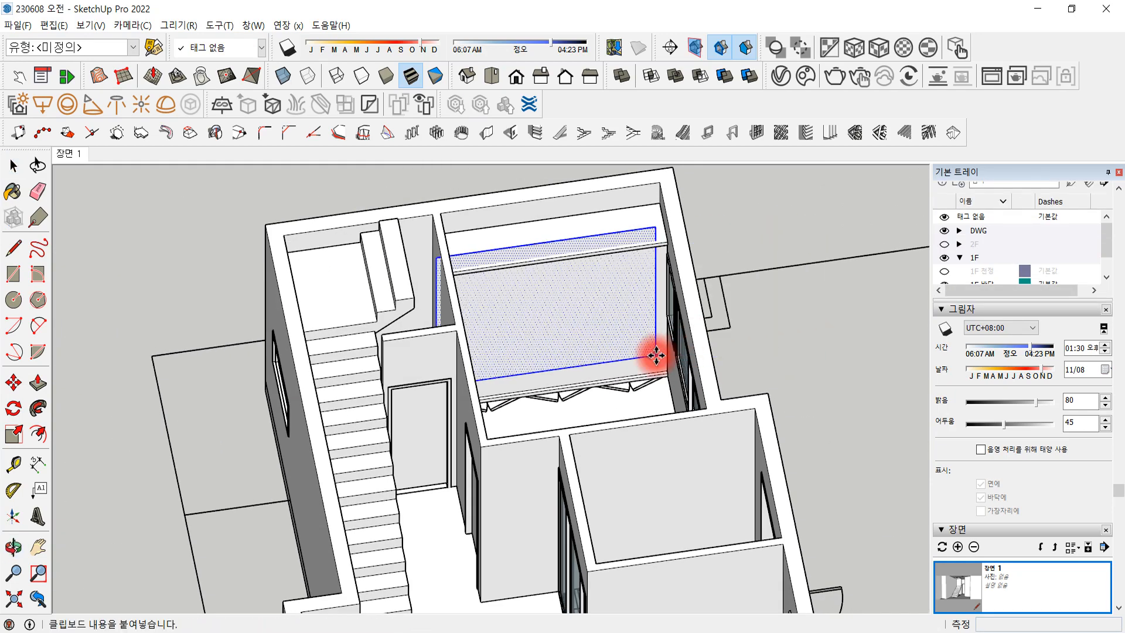
pyautogui.click(665, 373)
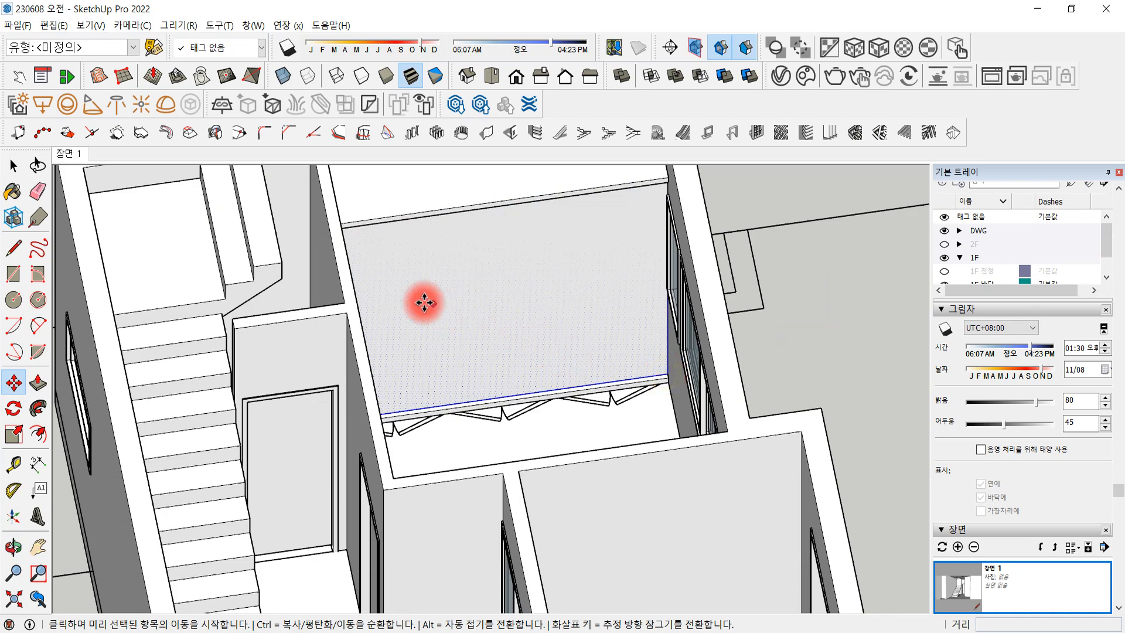
# Divide the pasted front face into three equal door panels by copying its left edge 2800 mm to the right end with /3
pyautogui.click(12, 169)
pyautogui.moveTo(594, 383); pyautogui.dragTo(176, 352, button='middle')
pyautogui.click(359, 320)
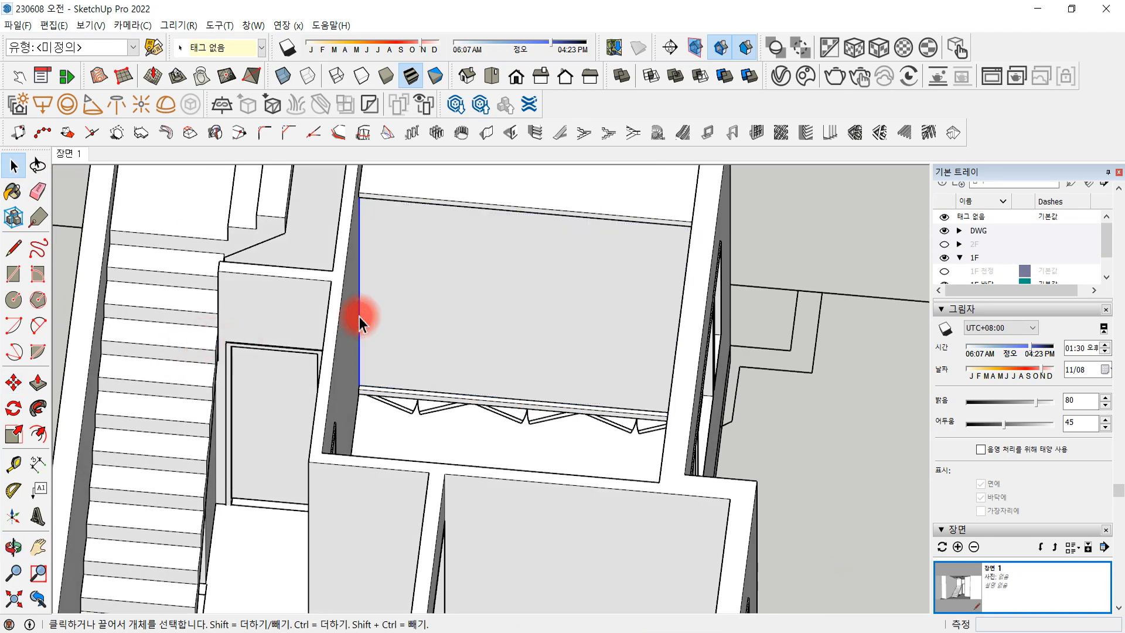
pyautogui.press('m')
pyautogui.click(360, 388)
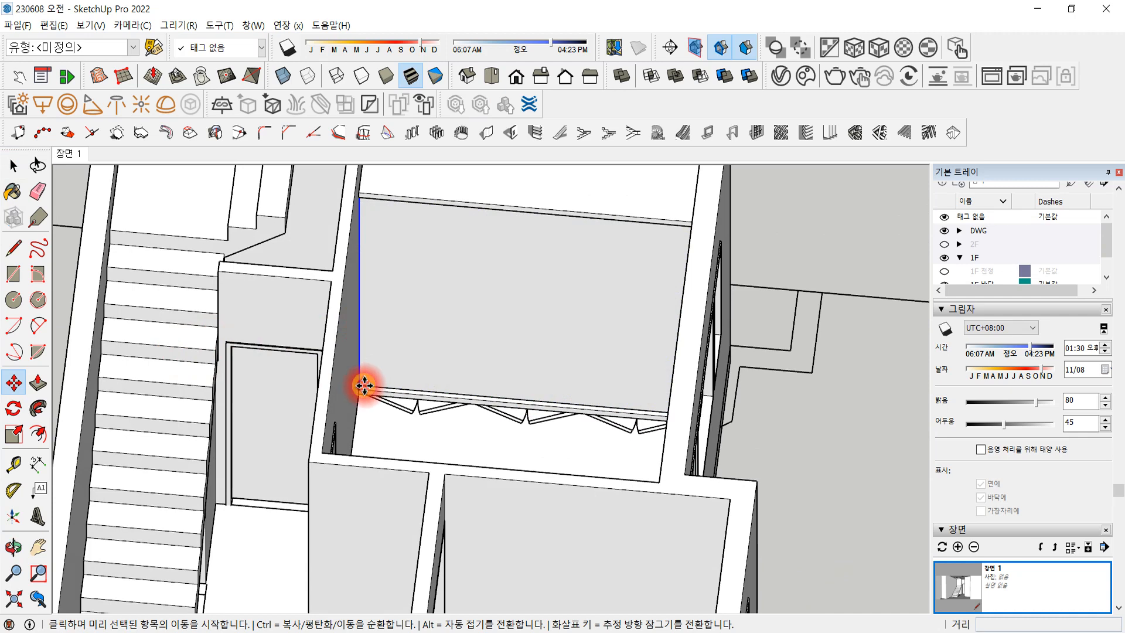
pyautogui.press('ctrl')
pyautogui.moveTo(583, 398); pyautogui.dragTo(676, 397, button='middle')
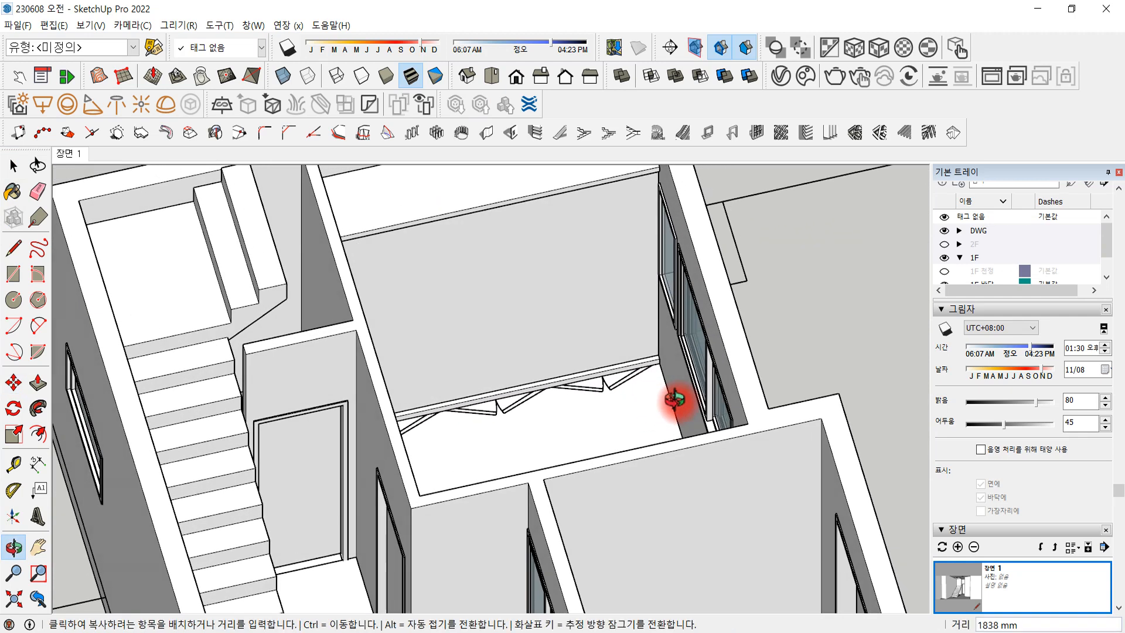
pyautogui.scroll(3, 659, 365)
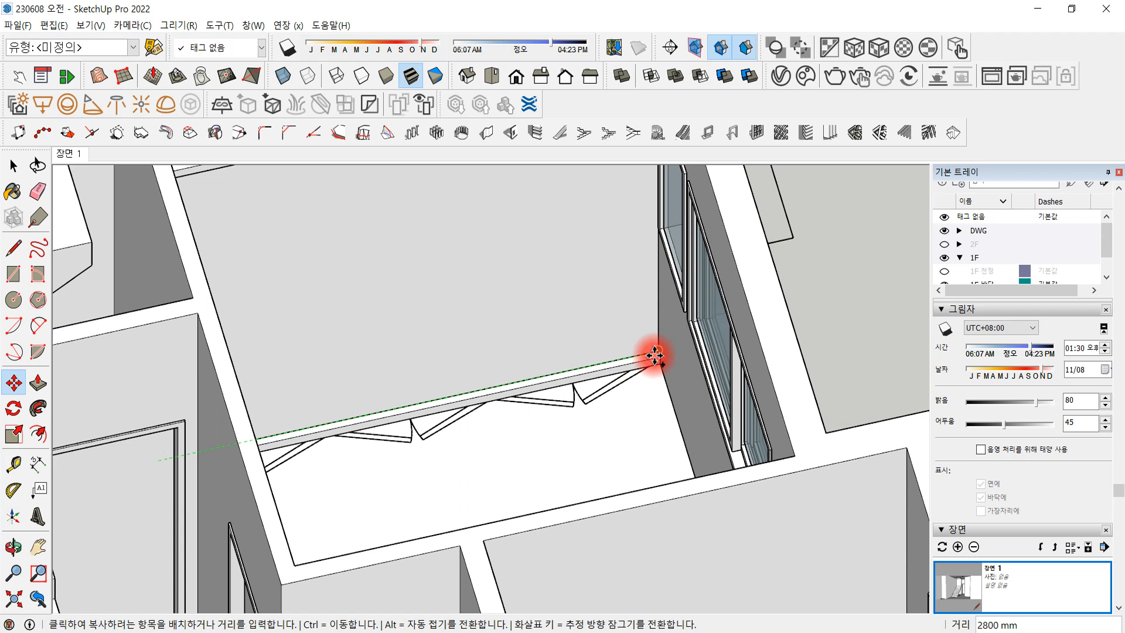
pyautogui.click(655, 356)
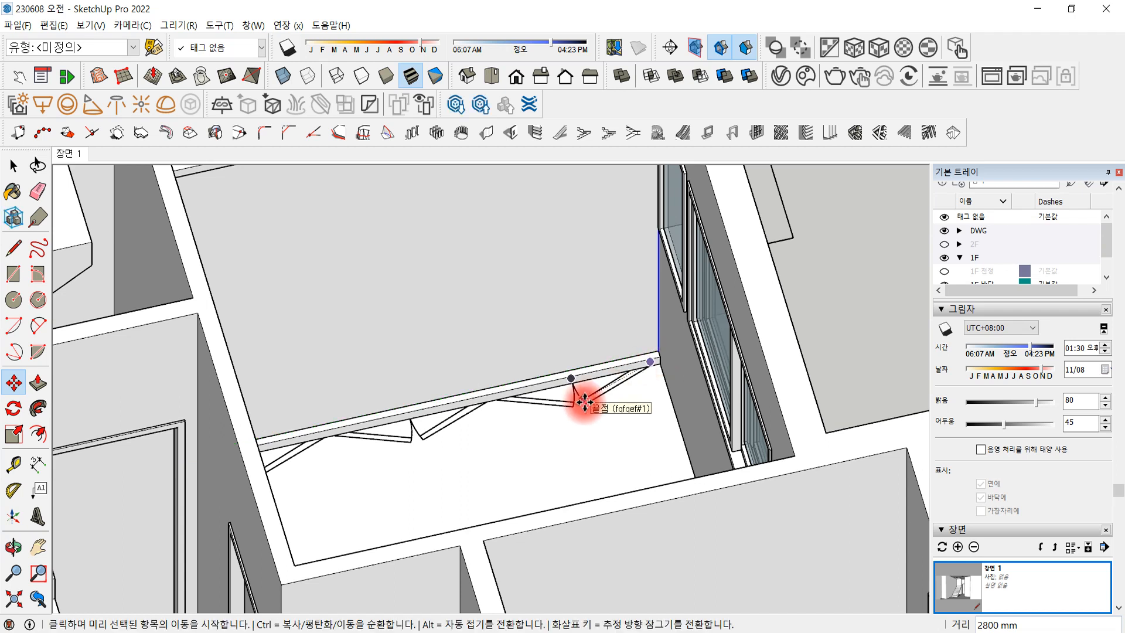
pyautogui.write('/3')
pyautogui.press('Return')
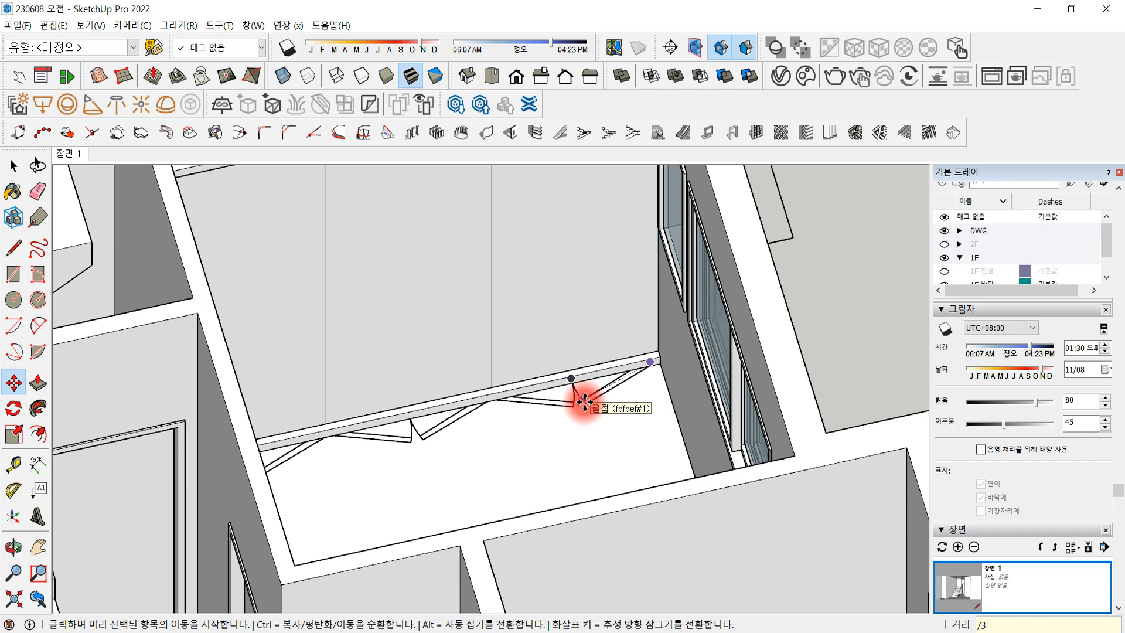
# Delete the middle and right door faces with their leftover edges, keeping only the left door panel
pyautogui.moveTo(553, 356); pyautogui.dragTo(458, 379, button='middle')
pyautogui.click(13, 166)
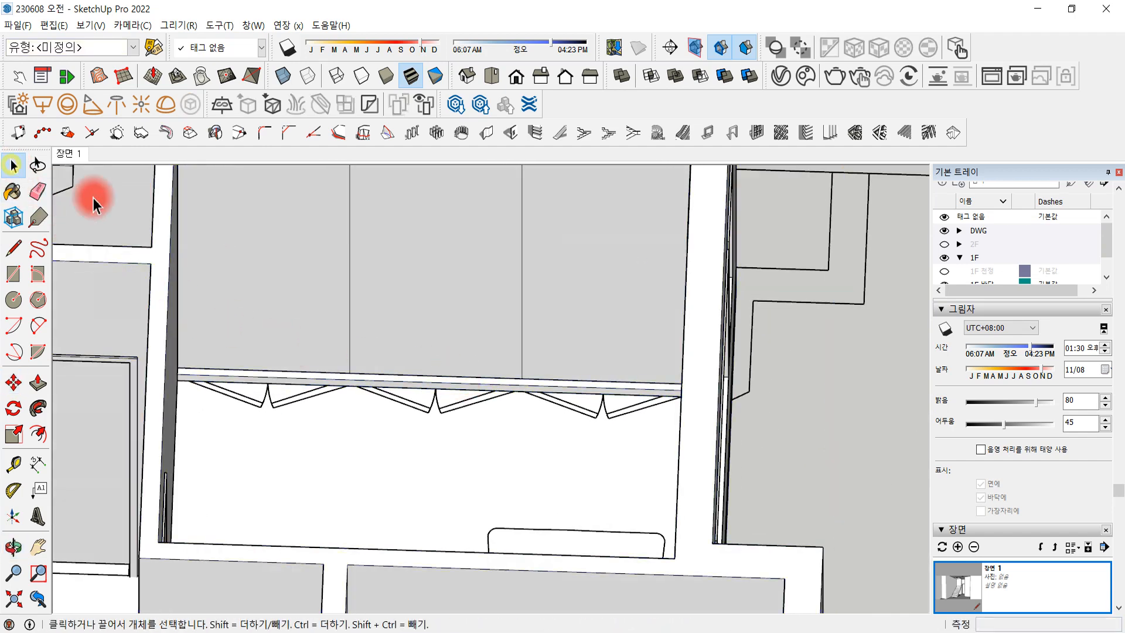
pyautogui.click(388, 268)
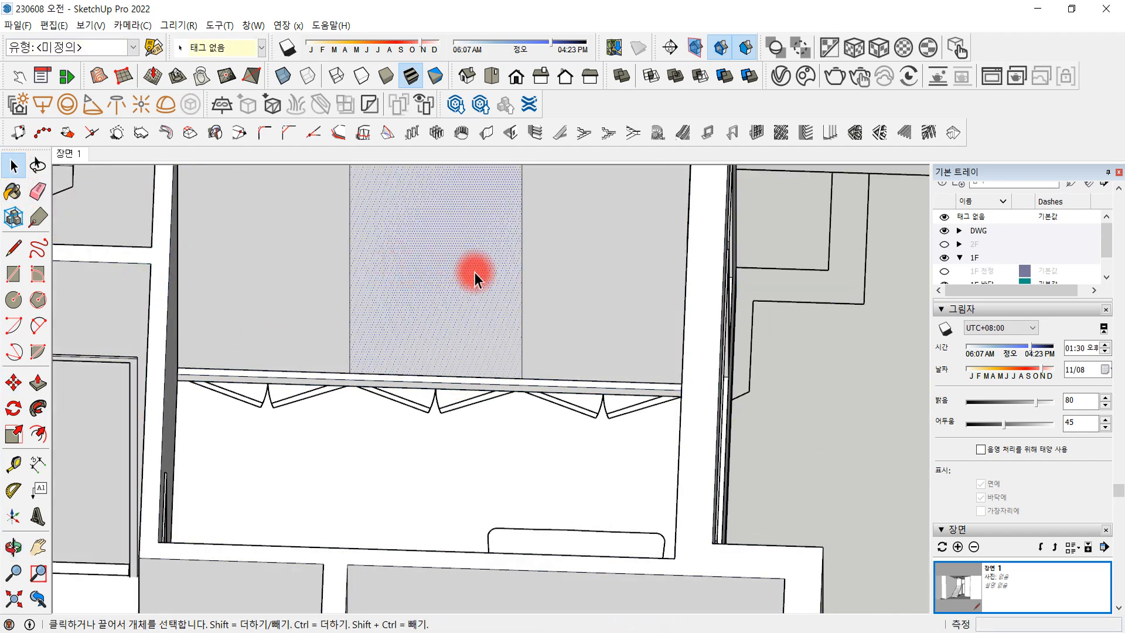
pyautogui.keyDown('ctrl'); pyautogui.click(557, 287); pyautogui.keyUp('ctrl')
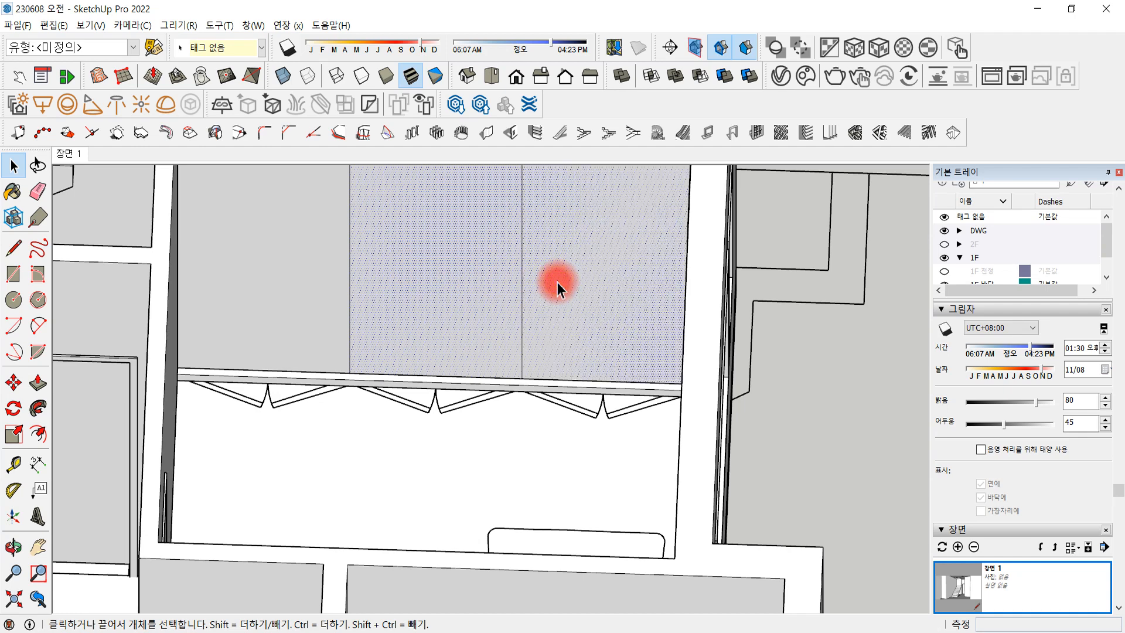
pyautogui.press('Delete')
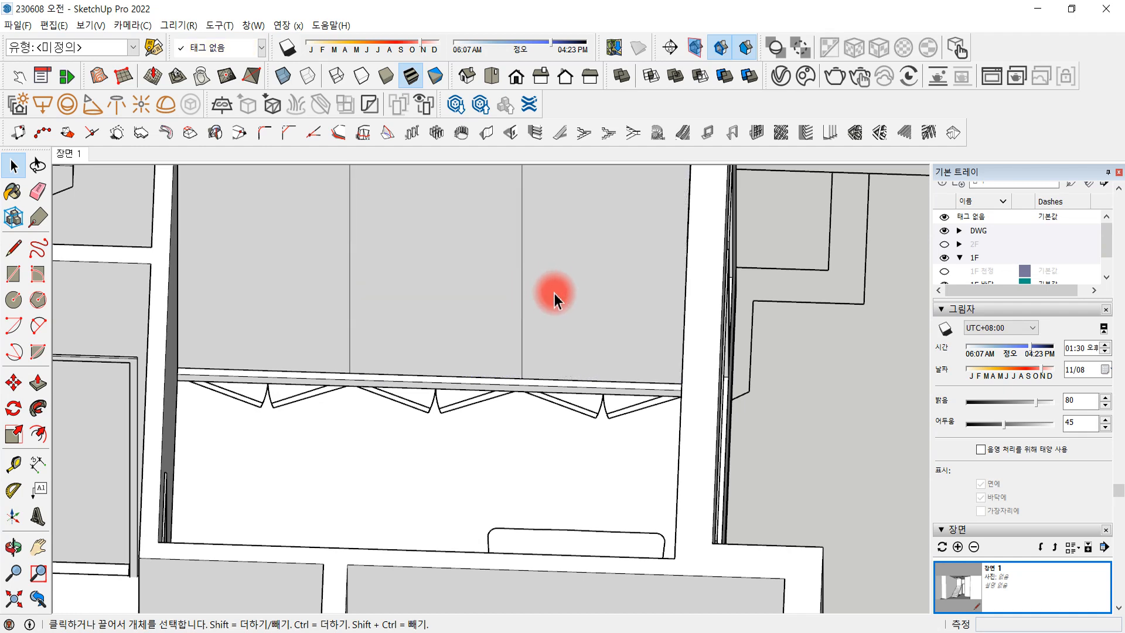
pyautogui.click(566, 291)
pyautogui.doubleClick(559, 290)
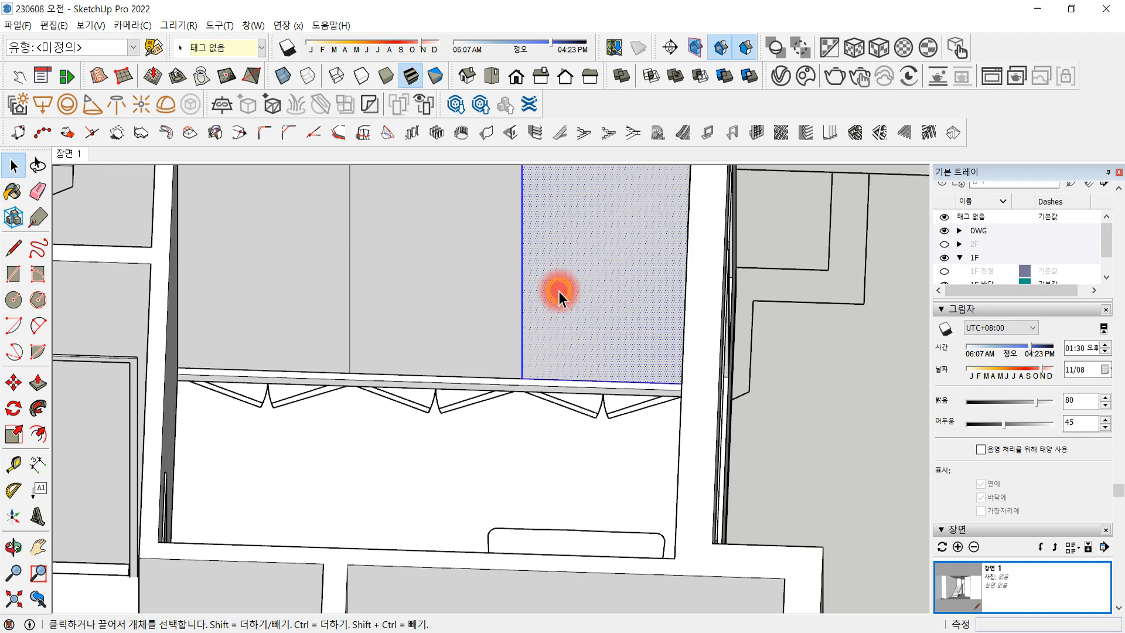
pyautogui.press('Delete')
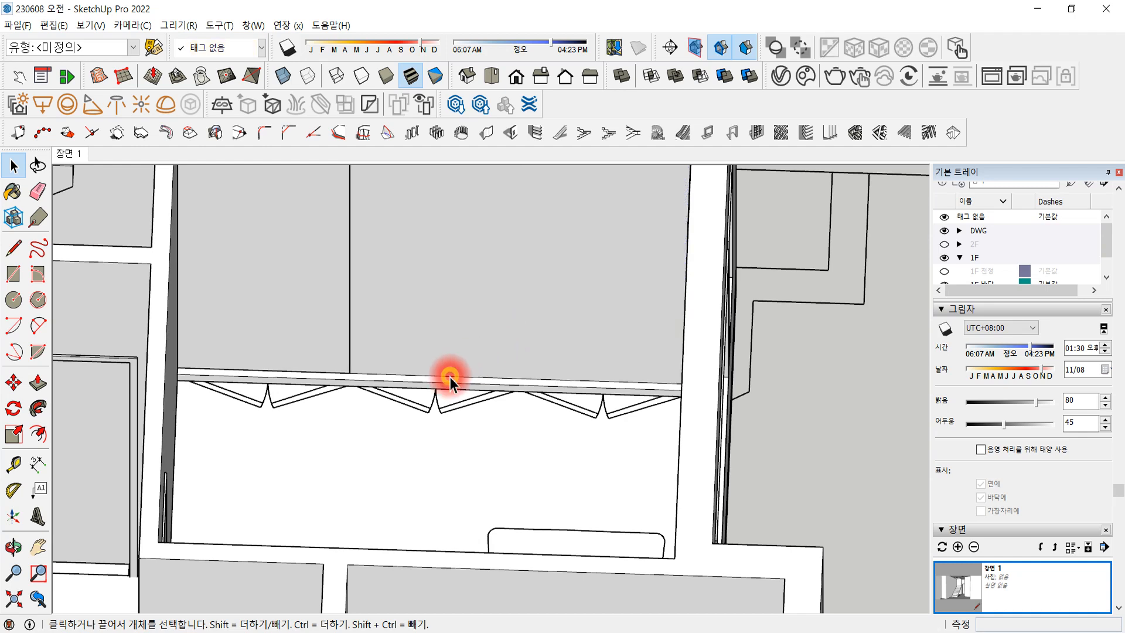
pyautogui.doubleClick(450, 378)
pyautogui.click(330, 337)
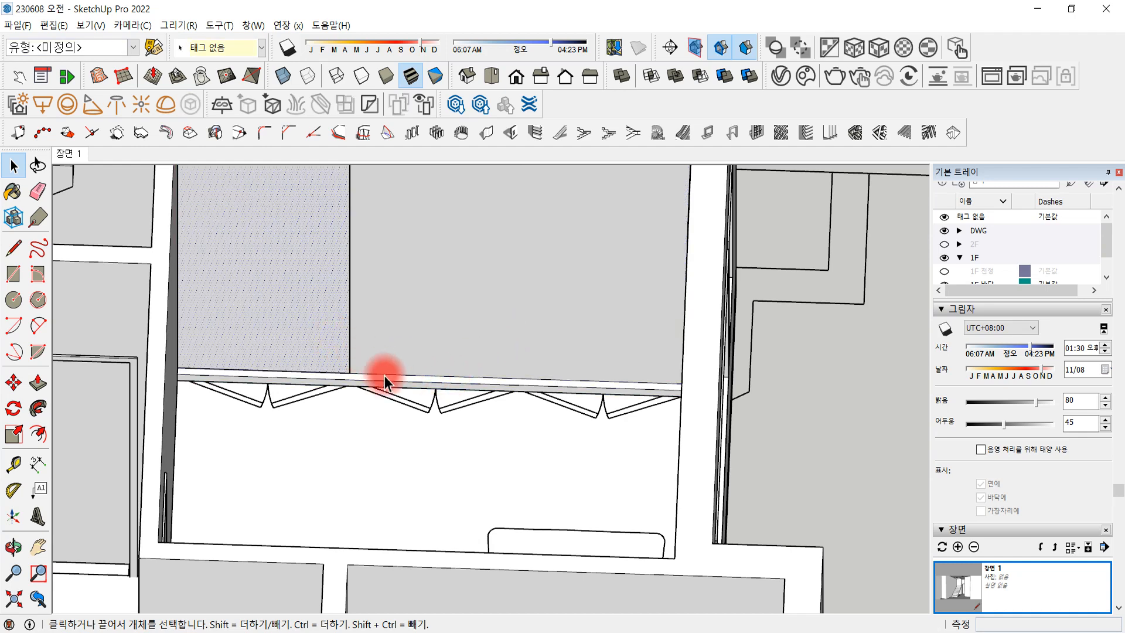
pyautogui.doubleClick(385, 379)
pyautogui.click(345, 319)
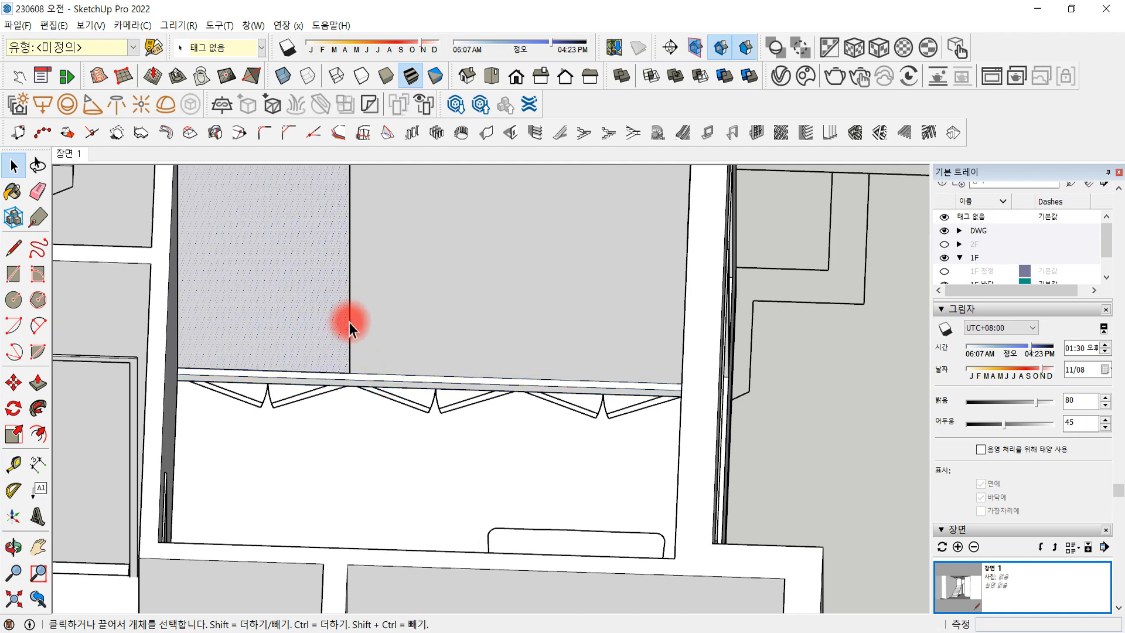
pyautogui.scroll(-2, 349, 323)
pyautogui.click(409, 226)
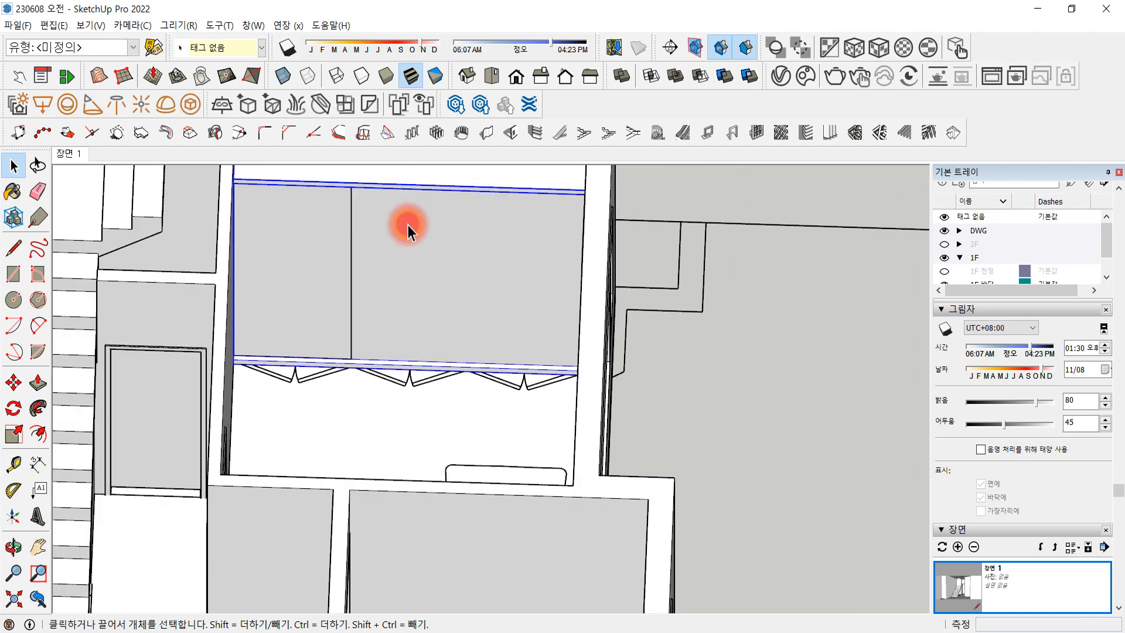
# Push/Pull the left door panel outward to a thickness of 20 mm
pyautogui.click(327, 249)
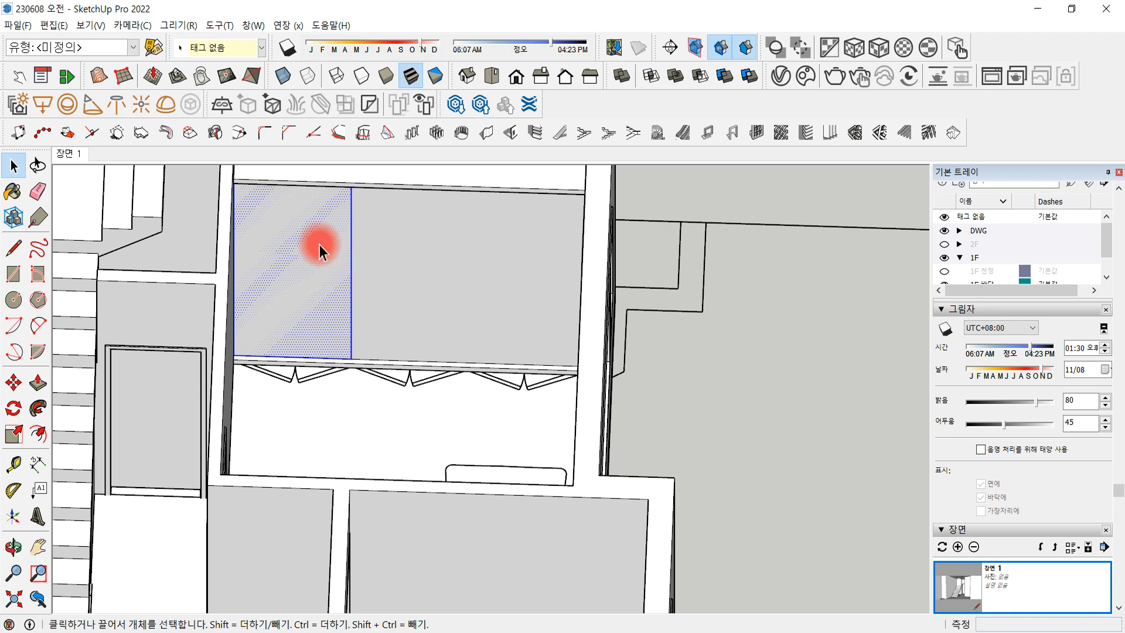
pyautogui.press('p')
pyautogui.moveTo(321, 251); pyautogui.dragTo(304, 272)
pyautogui.write('20')
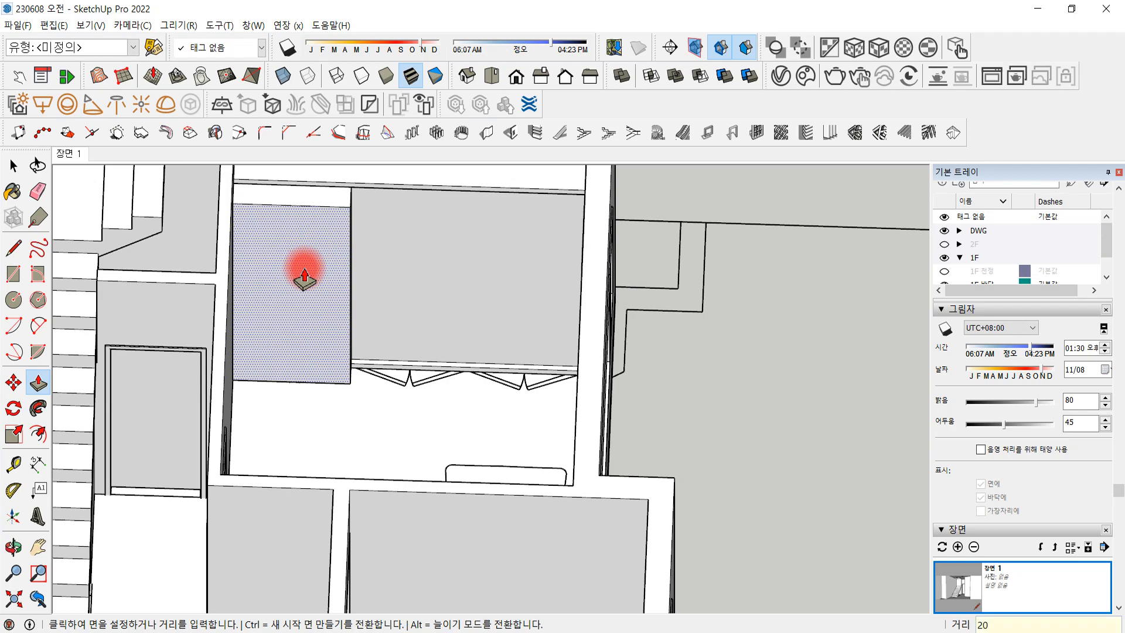
pyautogui.press('Return')
# Select the whole 20 mm door panel and make it a group
pyautogui.moveTo(332, 284); pyautogui.dragTo(348, 257, button='middle')
pyautogui.scroll(5, 446, 234)
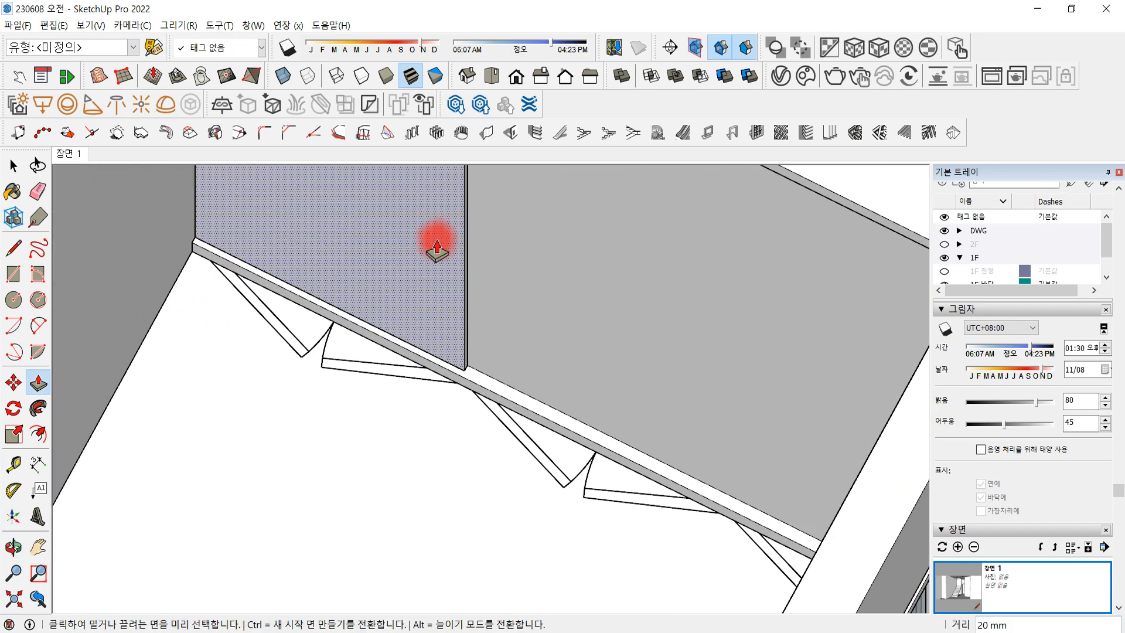
pyautogui.click(14, 167)
pyautogui.click(333, 251)
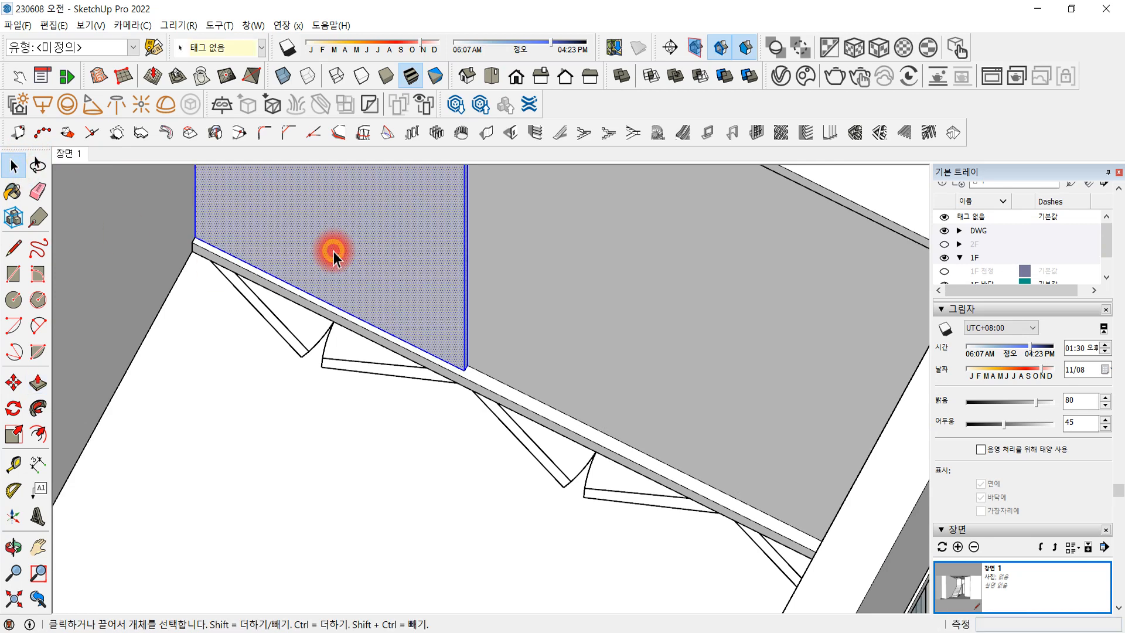
pyautogui.rightClick(357, 227)
pyautogui.click(433, 345)
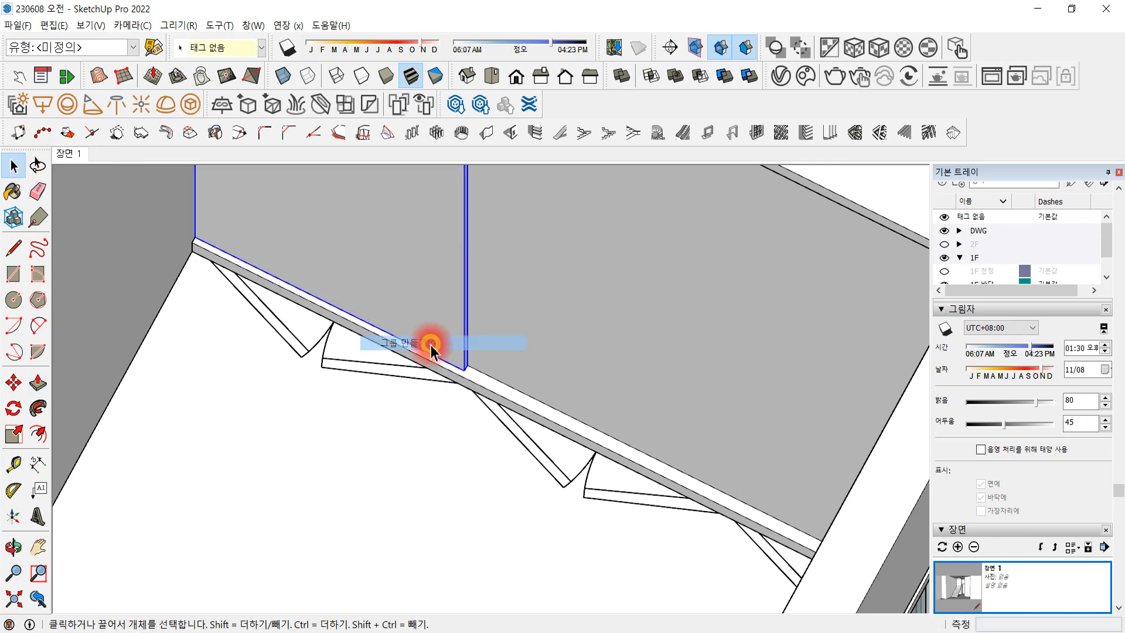
# Open the left door panel's group for editing
pyautogui.scroll(-2, 432, 345)
pyautogui.moveTo(432, 345); pyautogui.dragTo(524, 359, button='middle')
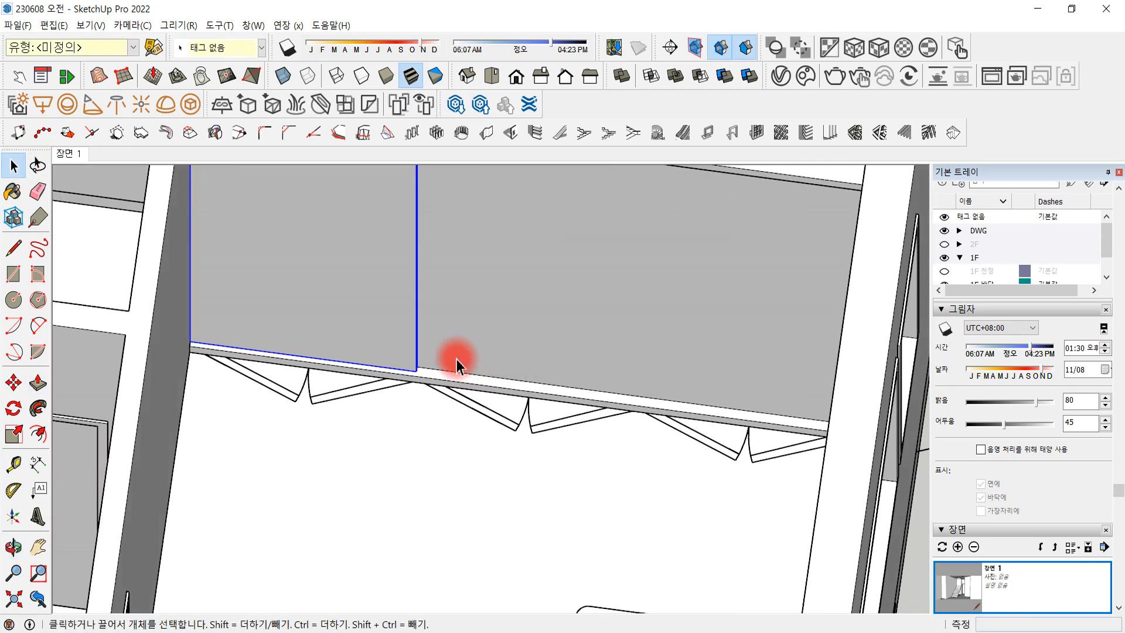
pyautogui.scroll(3, 345, 275)
pyautogui.scroll(-3, 346, 276)
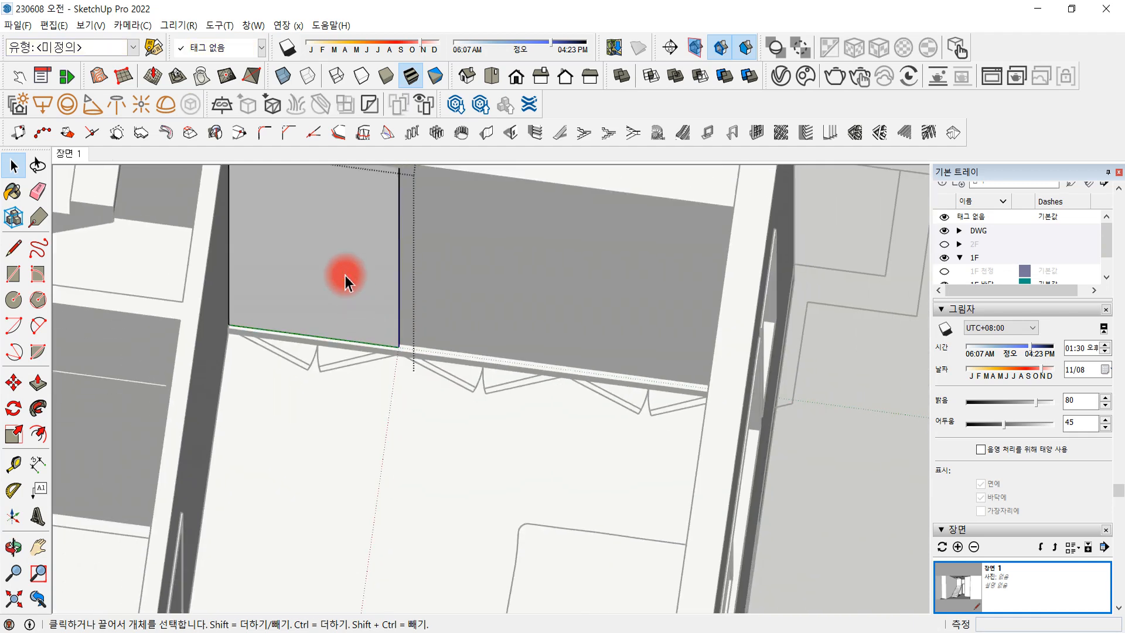
pyautogui.moveTo(346, 276); pyautogui.dragTo(390, 264, button='middle')
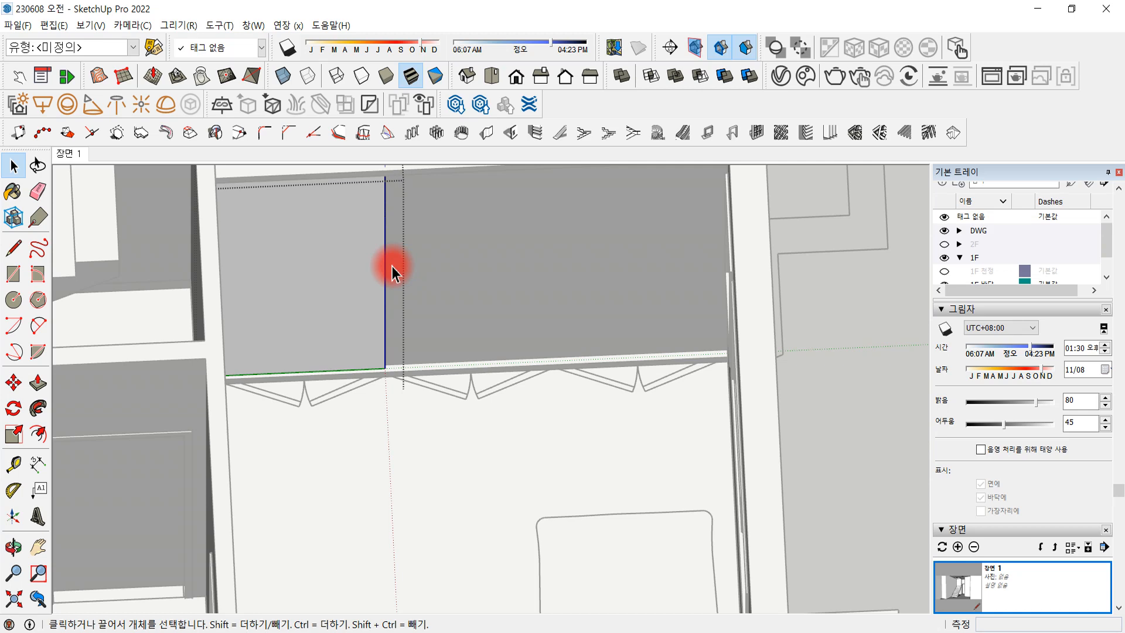
pyautogui.click(358, 265)
pyautogui.scroll(-2, 385, 273)
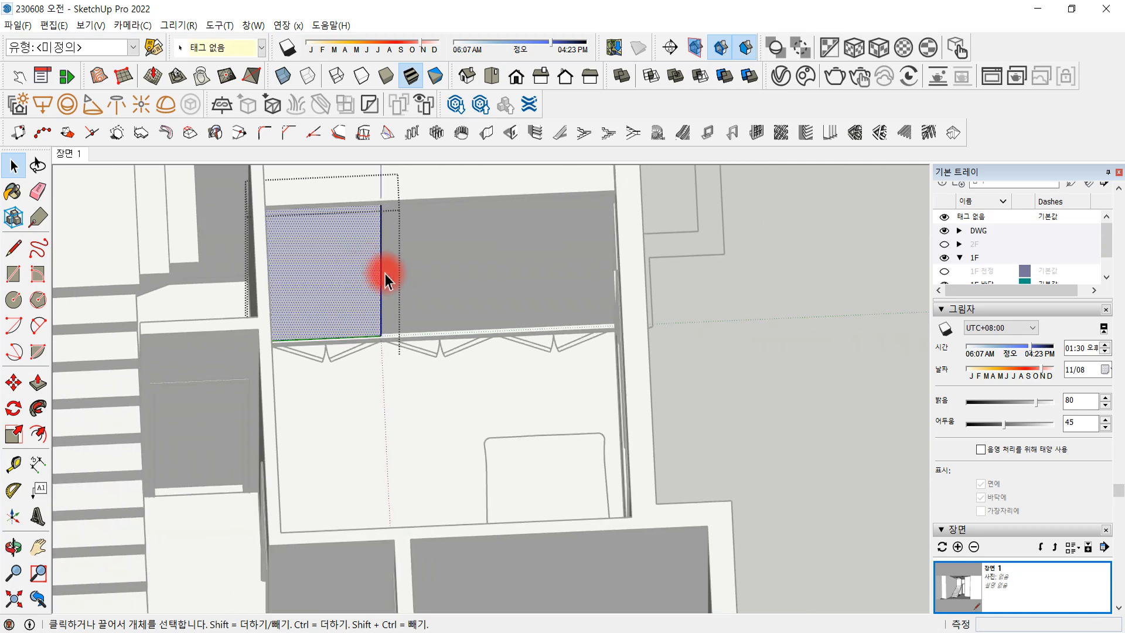
pyautogui.moveTo(426, 365); pyautogui.dragTo(367, 323, button='middle')
pyautogui.click(438, 403)
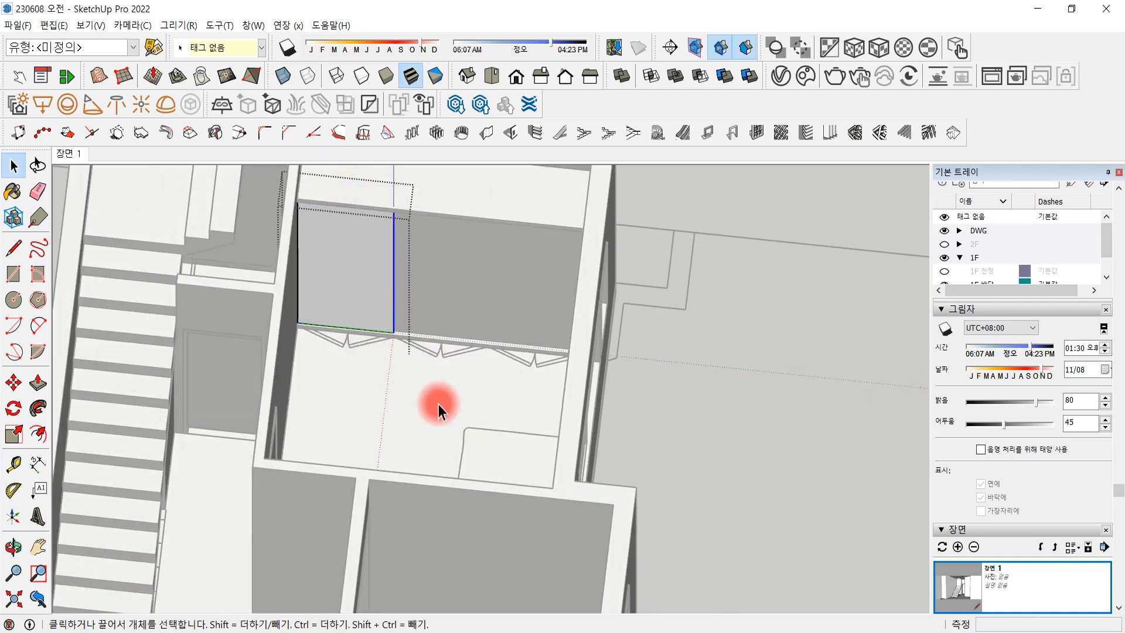
# Widen the left door panel by moving its right side 20 mm toward the window wall, and close its group
pyautogui.press('m')
pyautogui.click(393, 327)
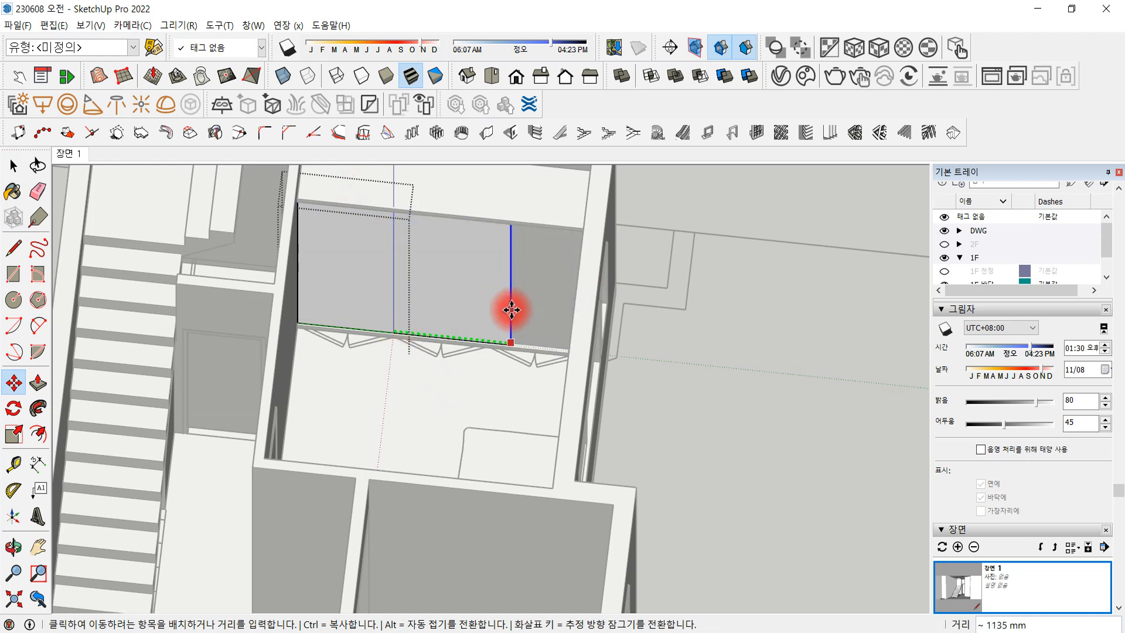
pyautogui.write('20')
pyautogui.press('Return')
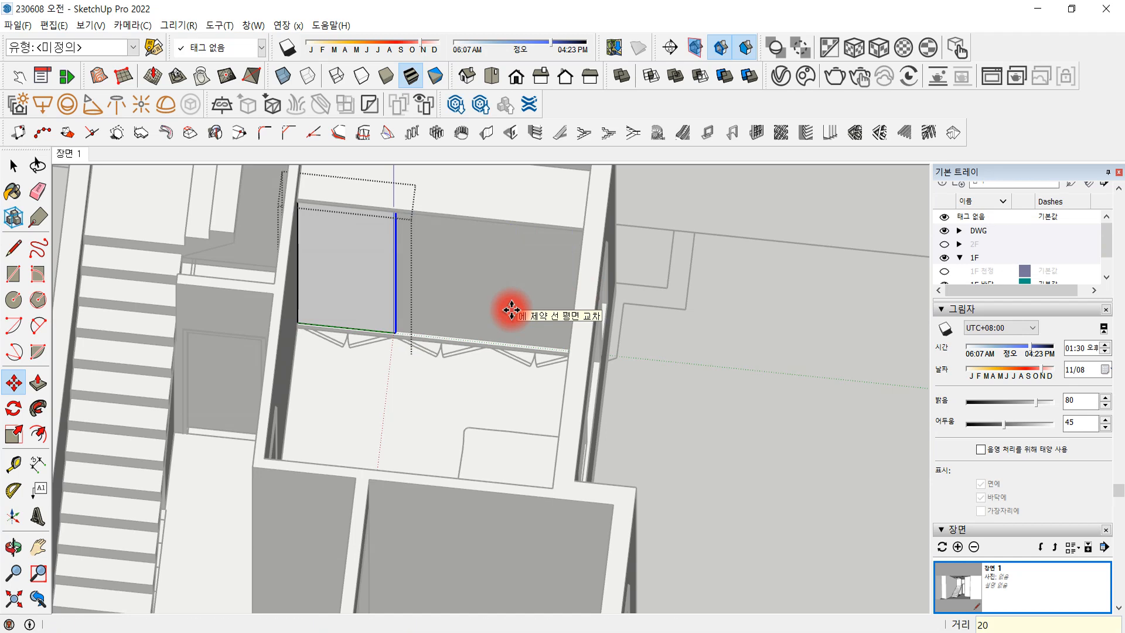
pyautogui.click(13, 166)
pyautogui.scroll(3, 372, 256)
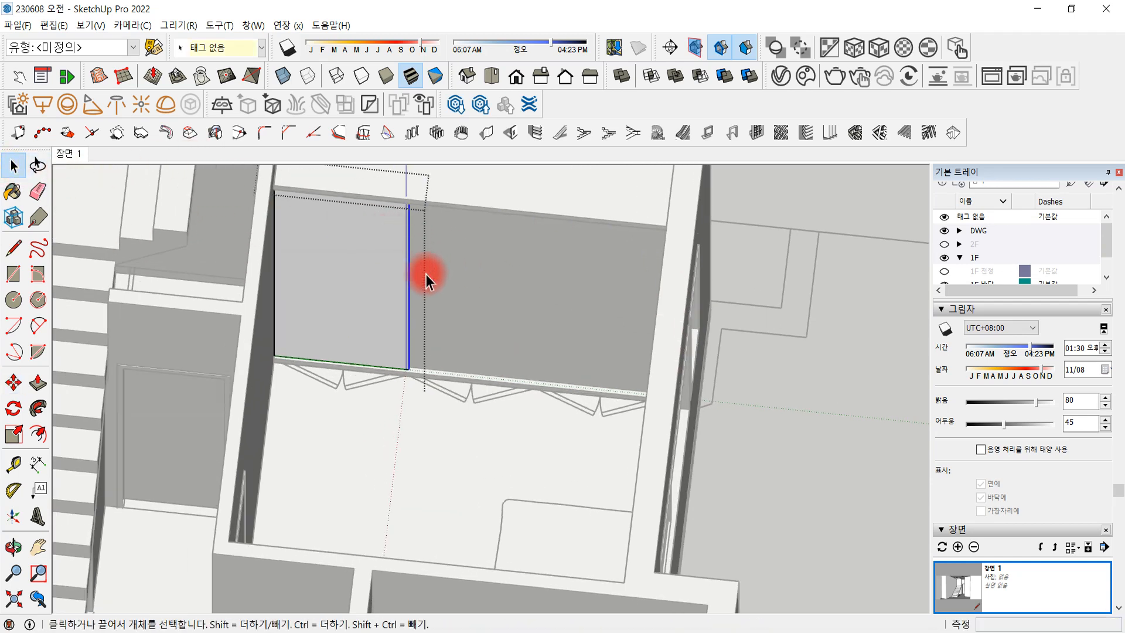
pyautogui.scroll(3, 427, 276)
pyautogui.click(389, 477)
# Copy the left door panel along the wardrobe front to its far right end, against the window wall
pyautogui.click(368, 350)
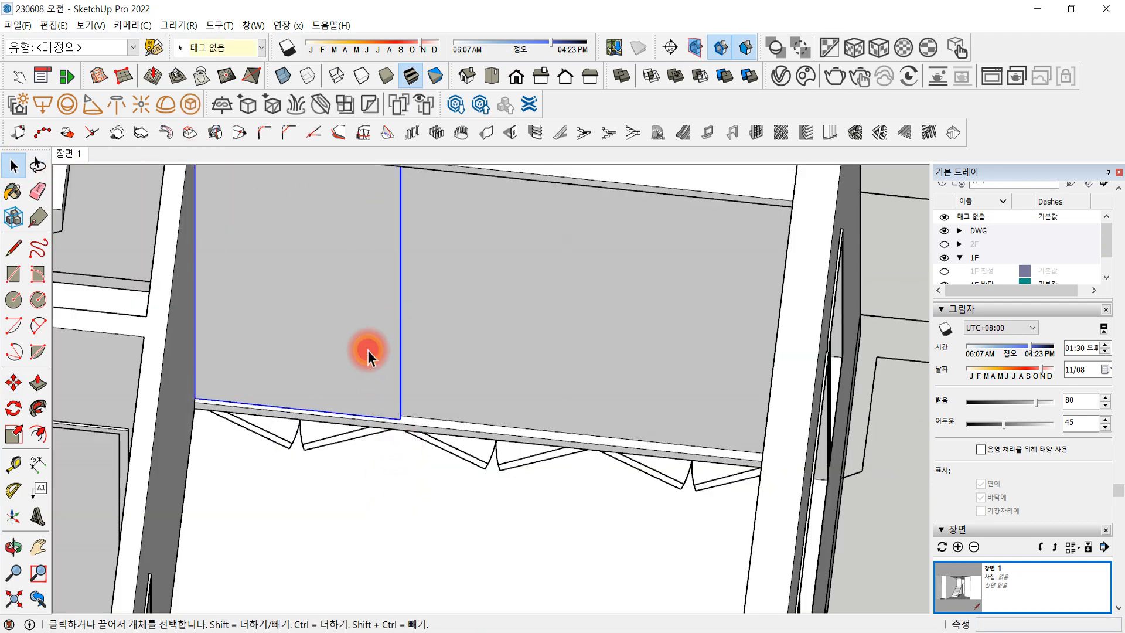
pyautogui.press('m')
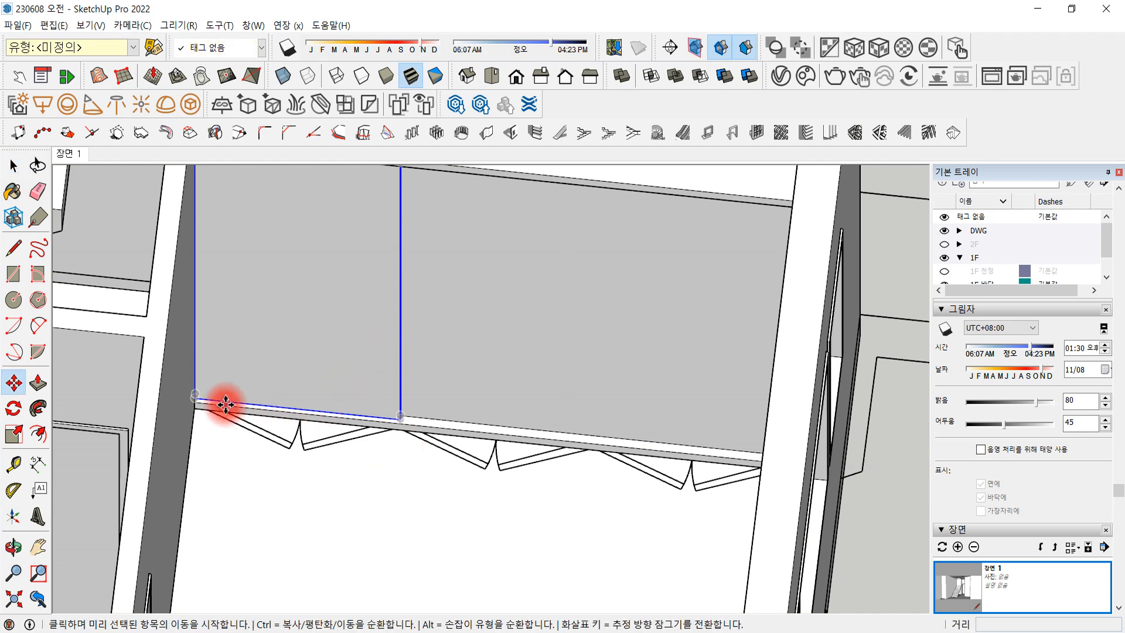
pyautogui.scroll(1, 418, 412)
pyautogui.scroll(1, 418, 412)
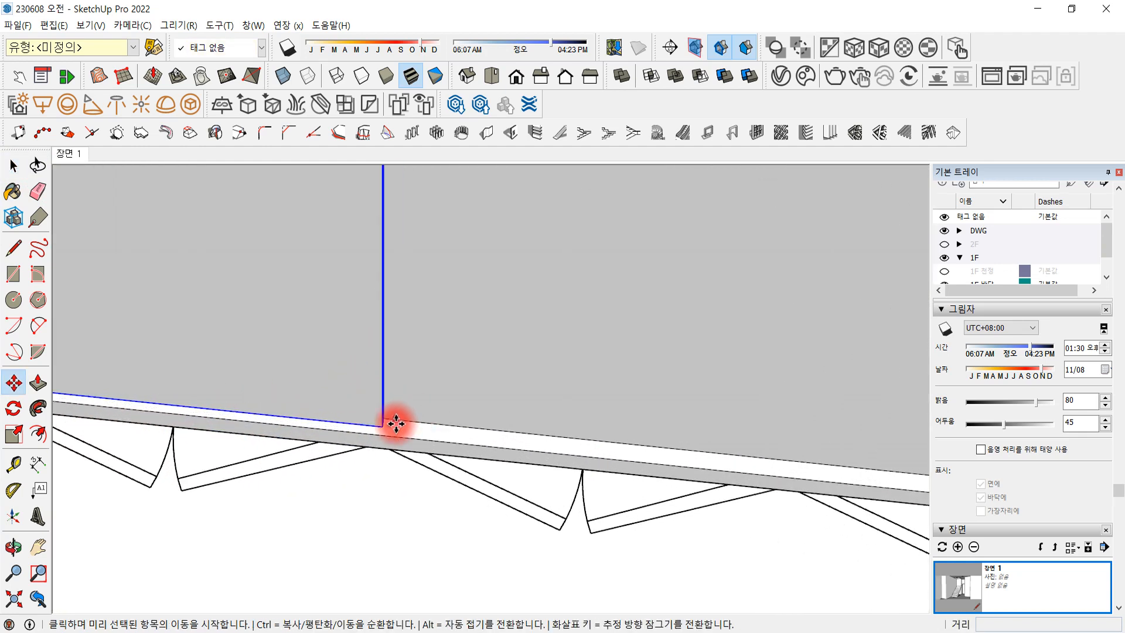
pyautogui.moveTo(394, 421); pyautogui.dragTo(326, 434, button='middle')
pyautogui.scroll(1, 364, 402)
pyautogui.scroll(1, 389, 395)
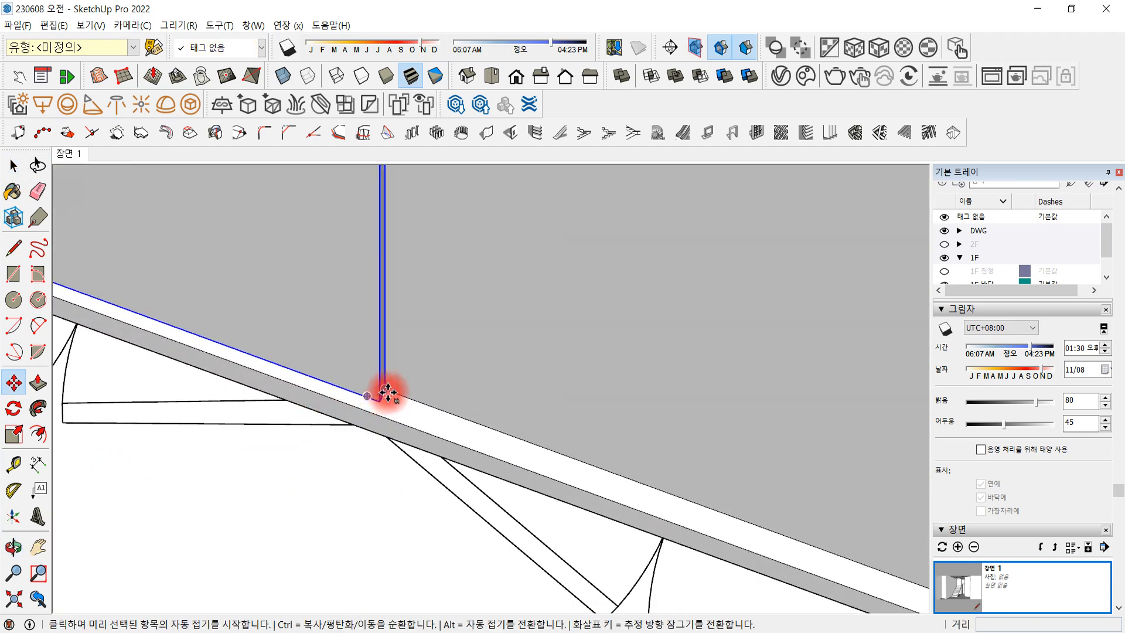
pyautogui.click(388, 391)
pyautogui.scroll(-3, 442, 405)
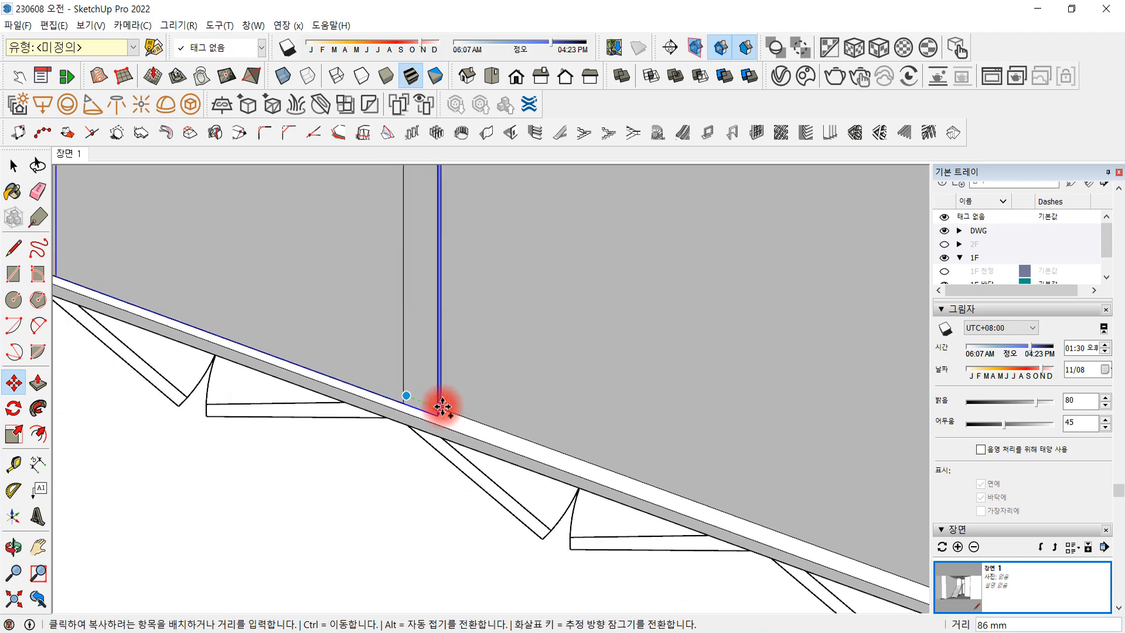
pyautogui.scroll(-1, 526, 483)
pyautogui.moveTo(525, 483); pyautogui.dragTo(804, 424, button='middle')
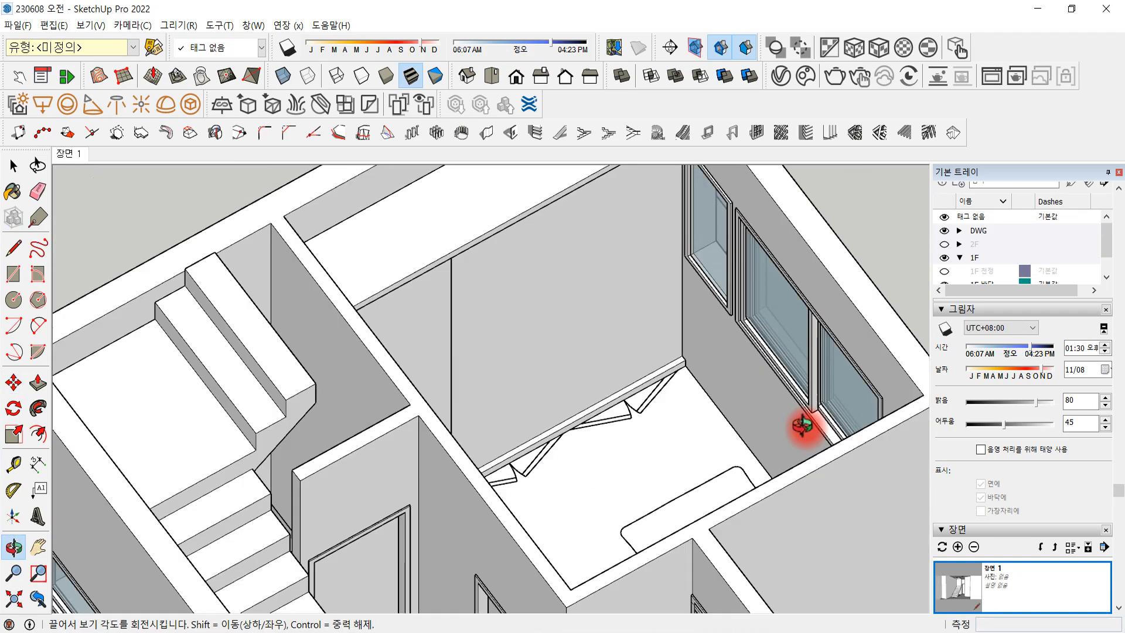
pyautogui.scroll(4, 680, 354)
pyautogui.scroll(1, 656, 335)
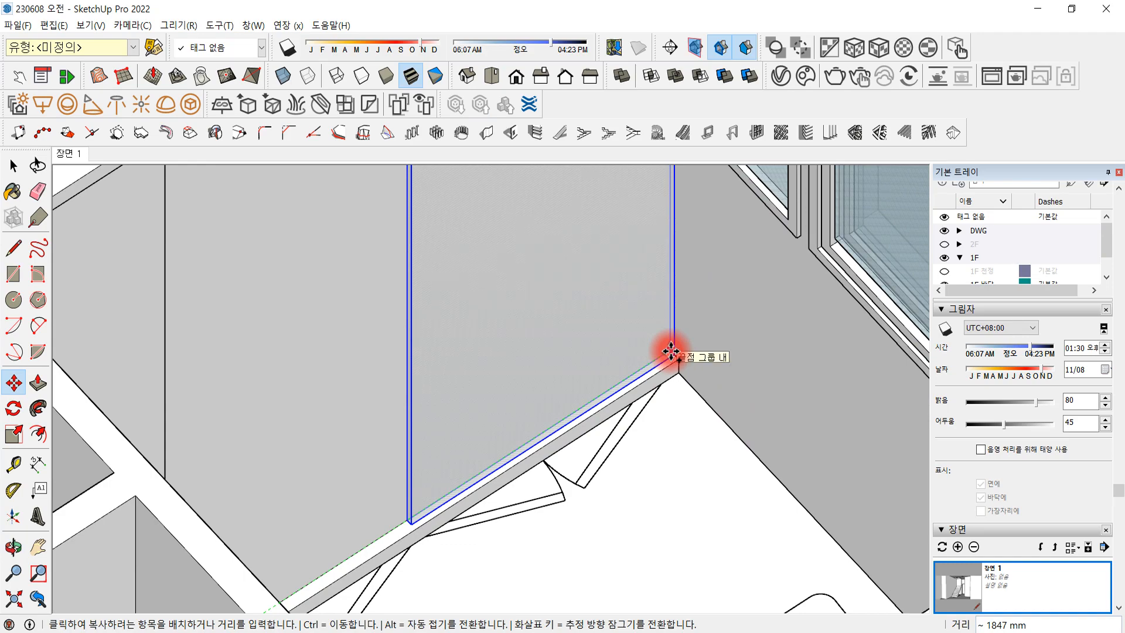
pyautogui.click(672, 353)
# Copy the right door panel into the middle position of the wardrobe front, flush with the other panels
pyautogui.moveTo(662, 438); pyautogui.dragTo(515, 455, button='middle')
pyautogui.scroll(-3, 505, 463)
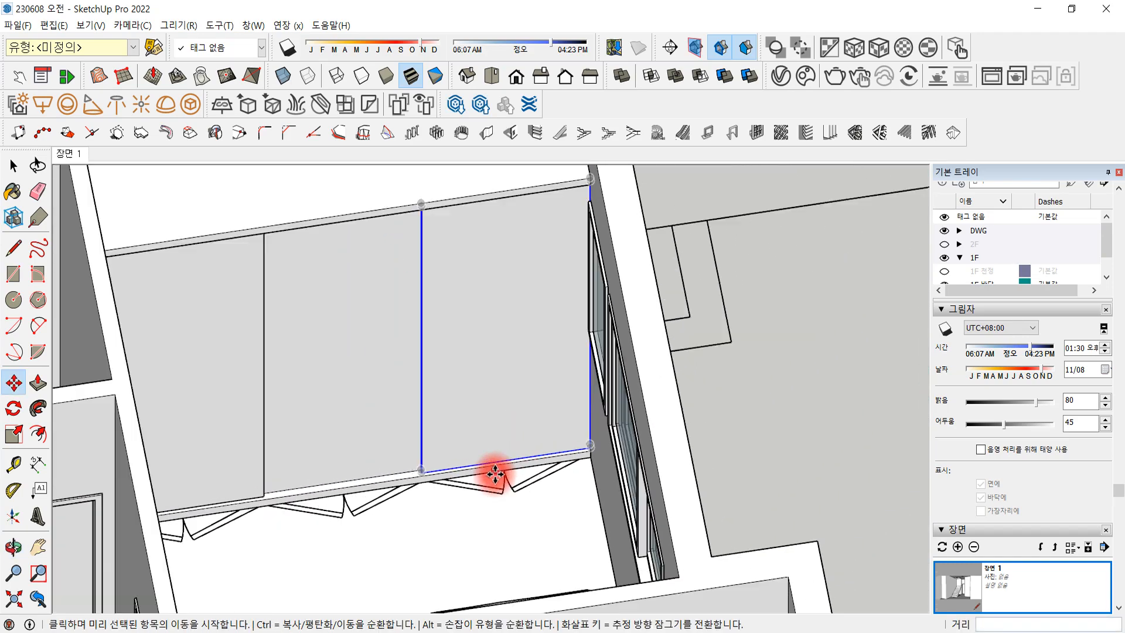
pyautogui.scroll(2, 427, 475)
pyautogui.moveTo(412, 483); pyautogui.dragTo(480, 480, button='middle')
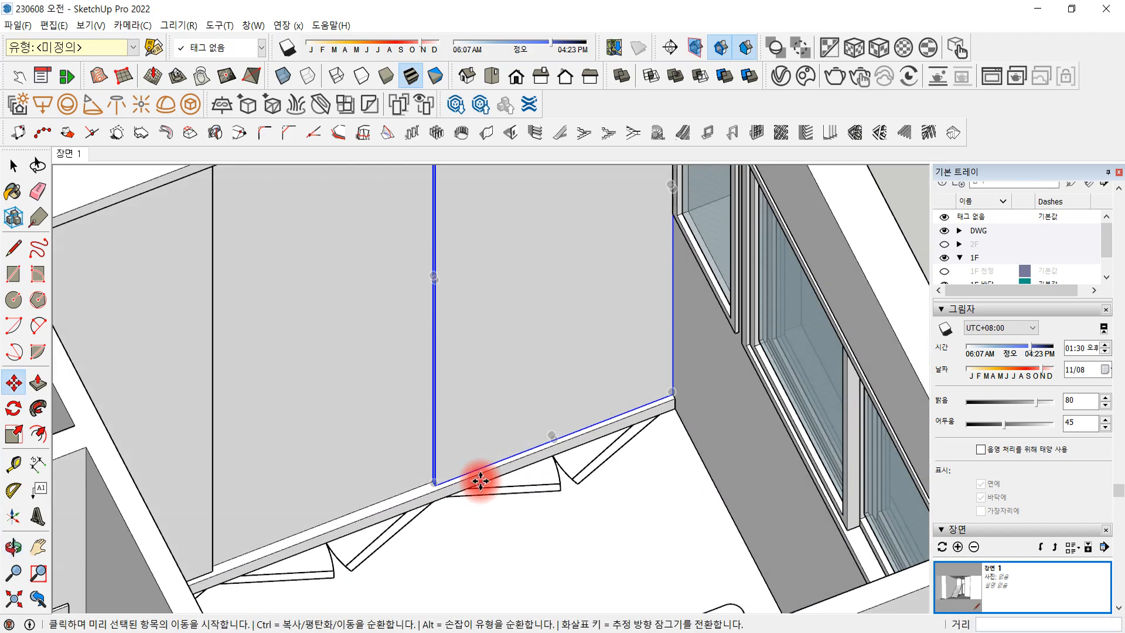
pyautogui.scroll(3, 434, 484)
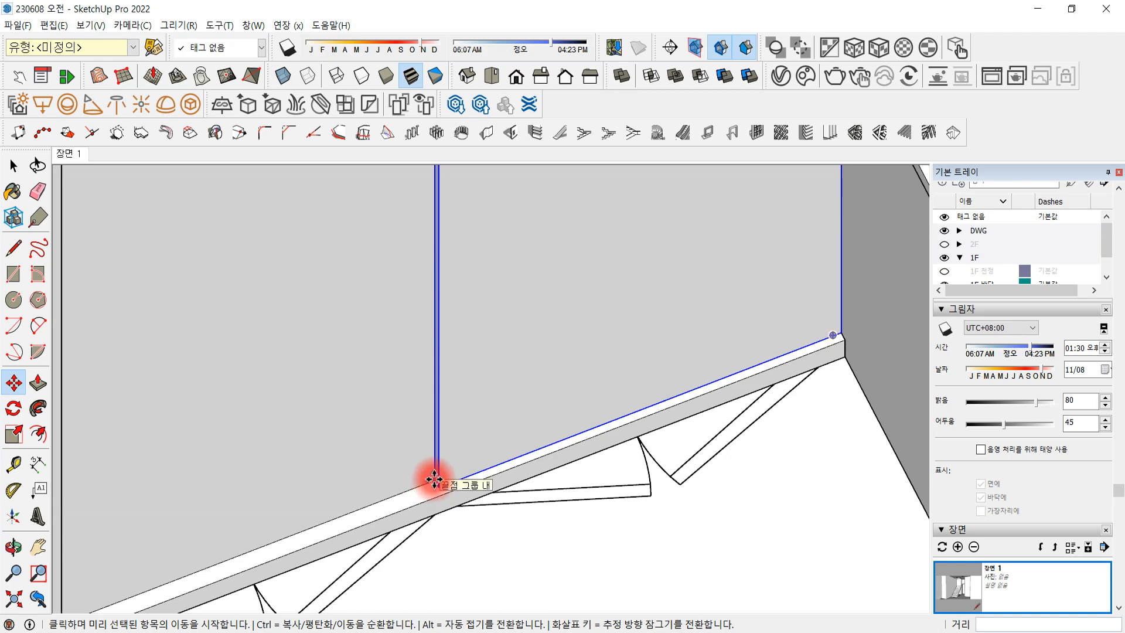
pyautogui.click(434, 480)
pyautogui.press('ctrl')
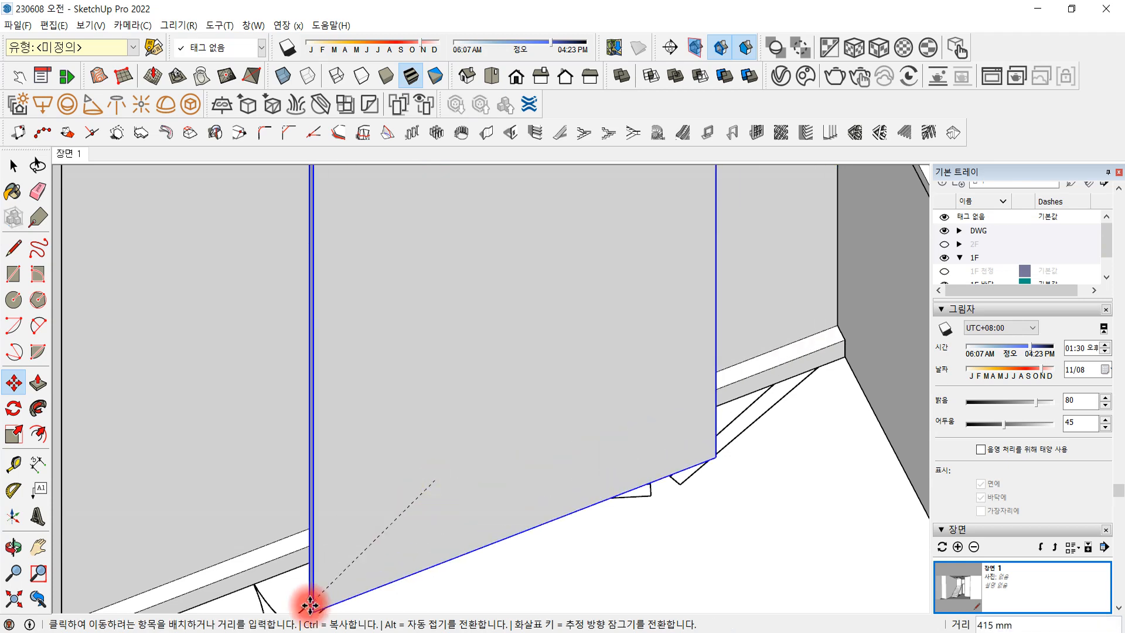
pyautogui.scroll(-4, 516, 557)
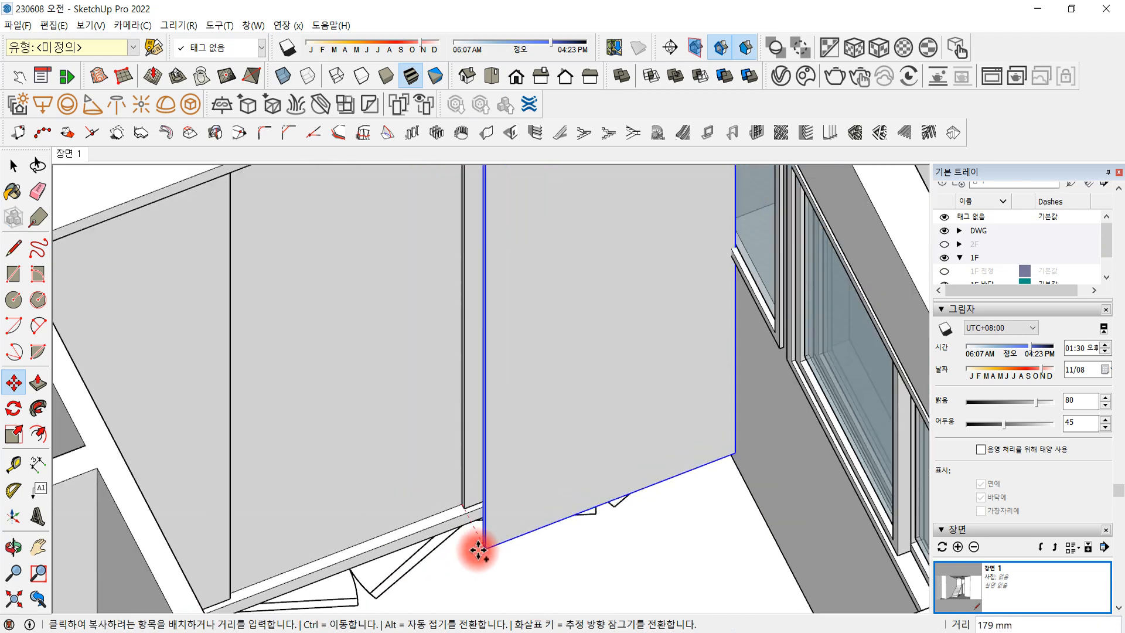
pyautogui.keyDown('shift'); pyautogui.moveTo(297, 573); pyautogui.dragTo(353, 456, button='middle'); pyautogui.keyUp('shift')
pyautogui.scroll(2, 352, 463)
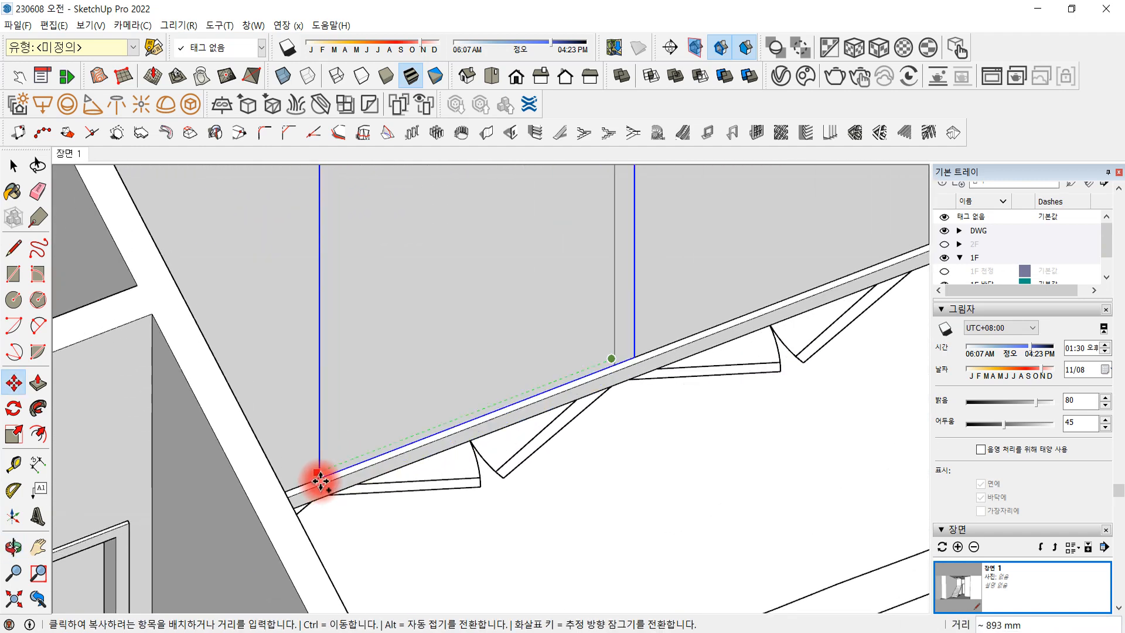
pyautogui.moveTo(417, 484)
pyautogui.mouseDown(button='middle')
pyautogui.moveTo(459, 508)
pyautogui.moveTo(395, 495)
pyautogui.moveTo(397, 455)
pyautogui.moveTo(384, 454)
pyautogui.moveTo(406, 480)
pyautogui.moveTo(469, 503)
pyautogui.moveTo(394, 503)
pyautogui.moveTo(396, 489)
pyautogui.mouseUp(button='middle')
pyautogui.click(14, 167)
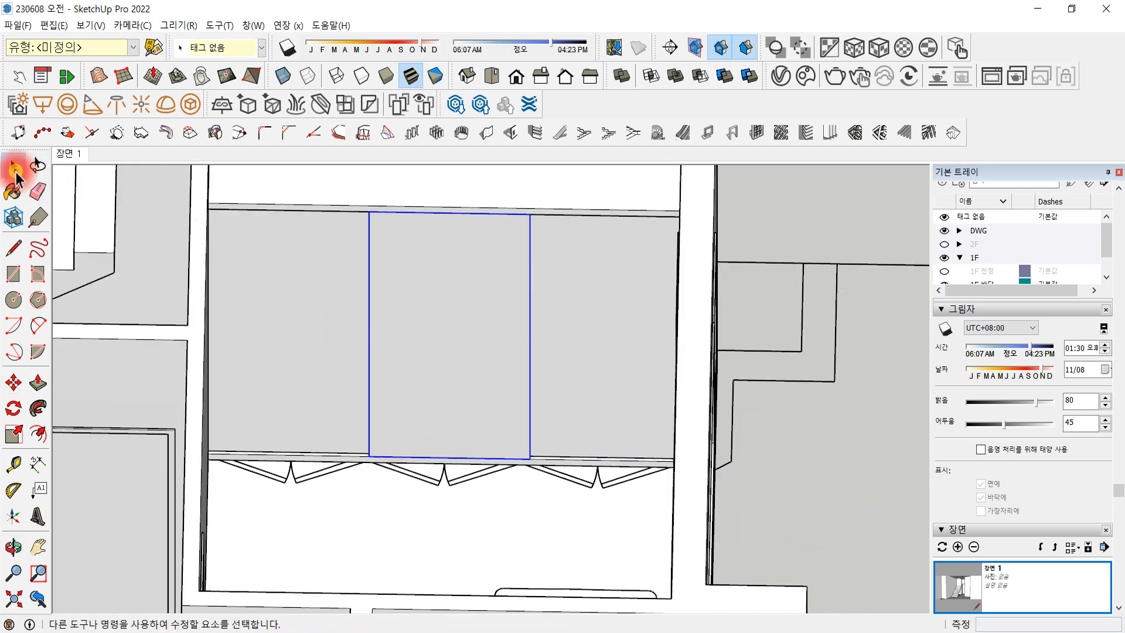
# Delete the copied middle and right door panels, keeping the original left panel
pyautogui.moveTo(410, 319); pyautogui.dragTo(359, 318, button='middle')
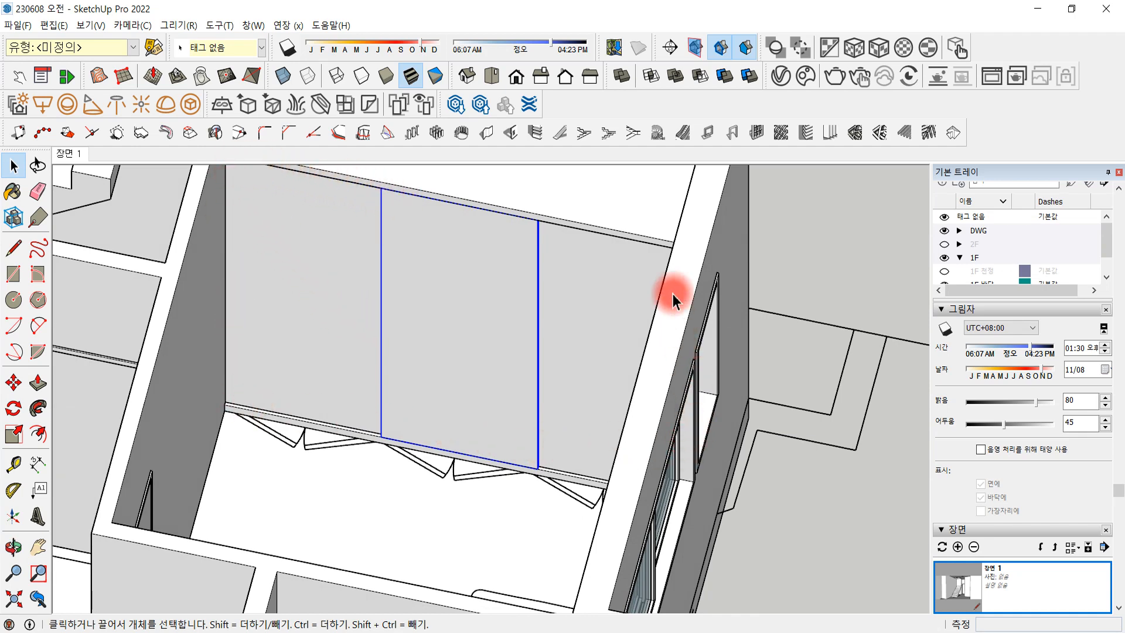
pyautogui.moveTo(450, 303); pyautogui.dragTo(574, 366, button='middle')
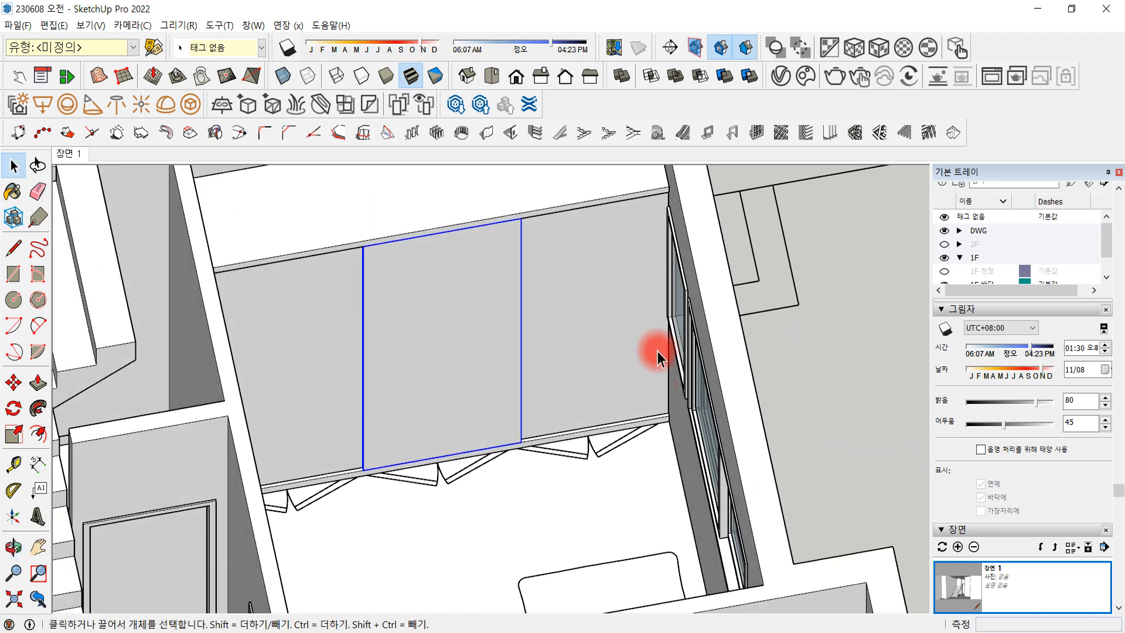
pyautogui.click(596, 264)
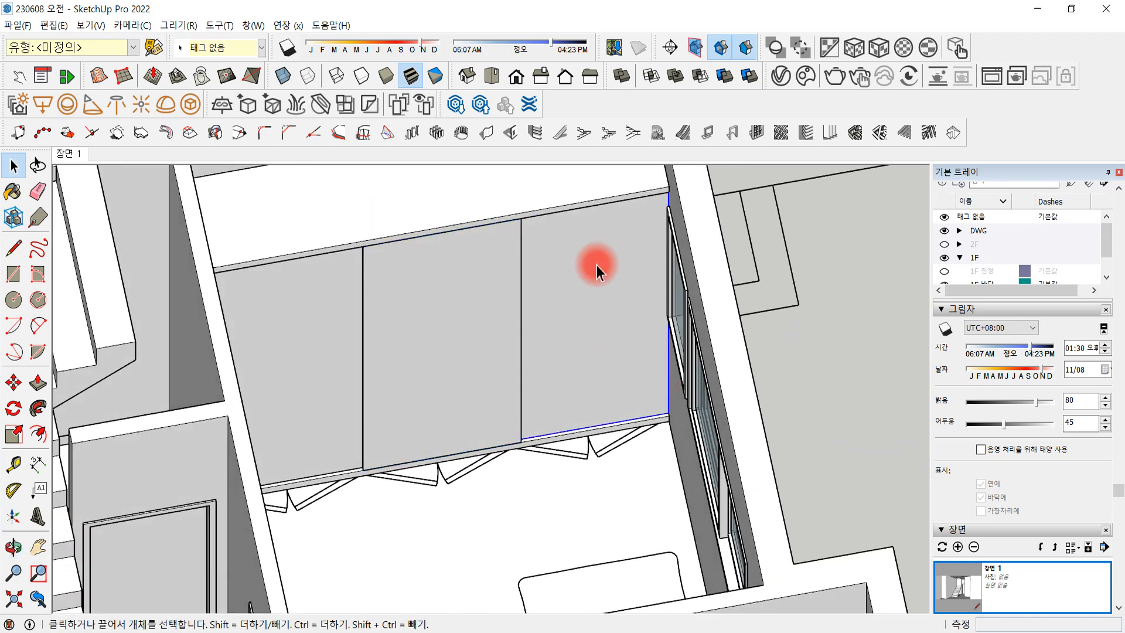
pyautogui.moveTo(597, 314); pyautogui.dragTo(322, 170, button='middle')
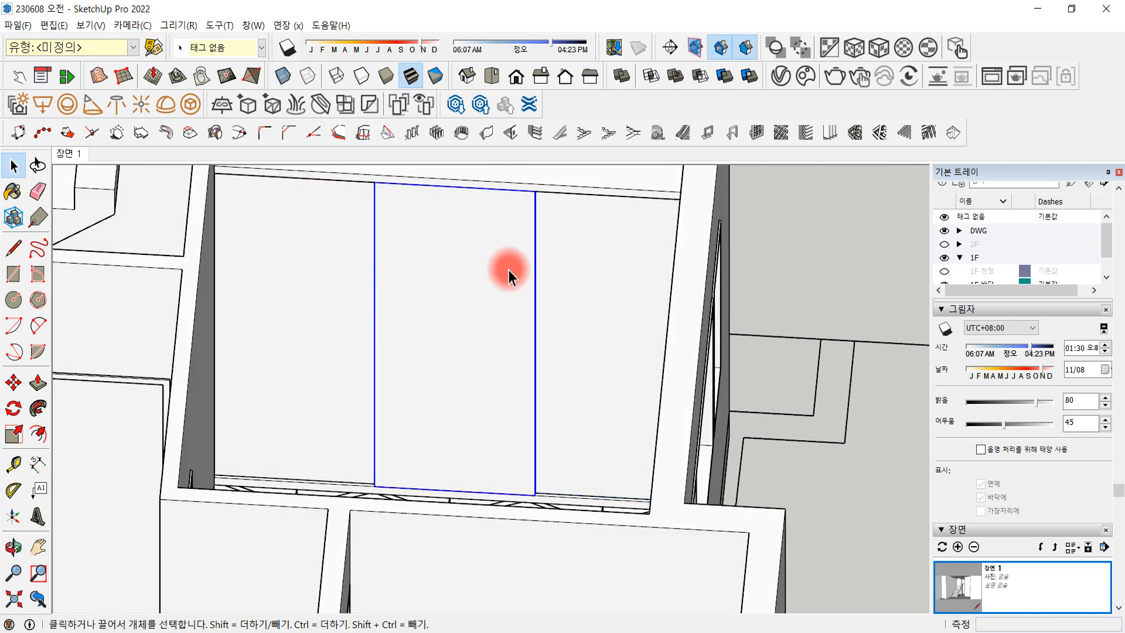
pyautogui.press('Delete')
pyautogui.click(582, 252)
pyautogui.press('Delete')
pyautogui.moveTo(375, 325); pyautogui.dragTo(414, 304, button='middle')
# Open the left door panel's group and move its top side down by 3 mm
pyautogui.doubleClick(331, 300)
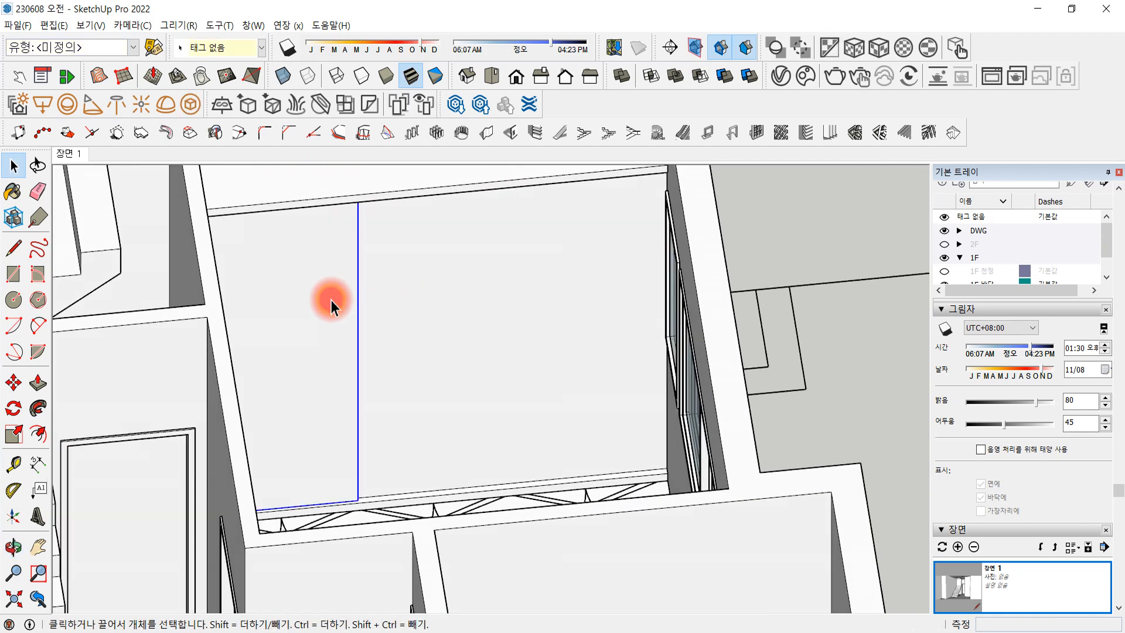
pyautogui.moveTo(375, 351); pyautogui.dragTo(352, 389, button='middle')
pyautogui.scroll(-2, 284, 294)
pyautogui.moveTo(277, 246); pyautogui.dragTo(442, 332)
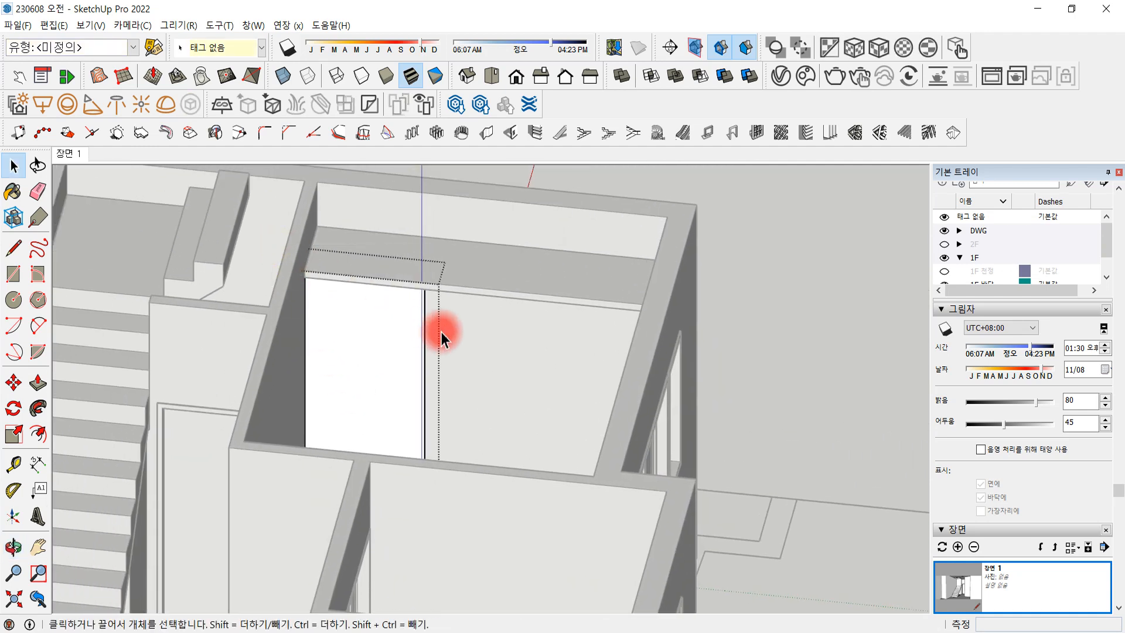
pyautogui.press('m')
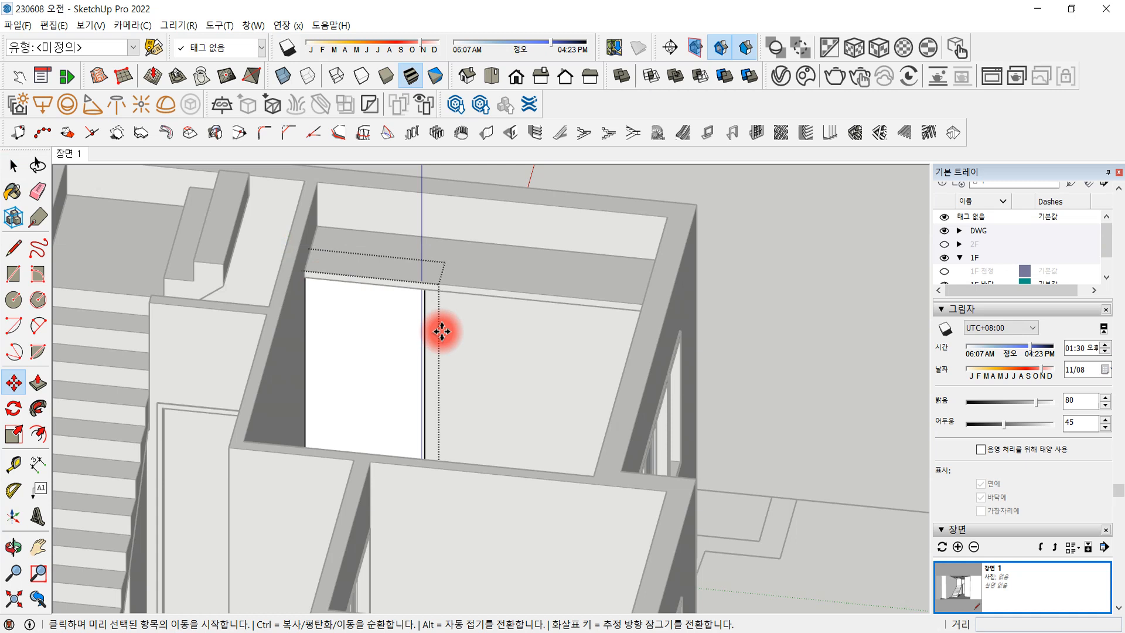
pyautogui.click(424, 291)
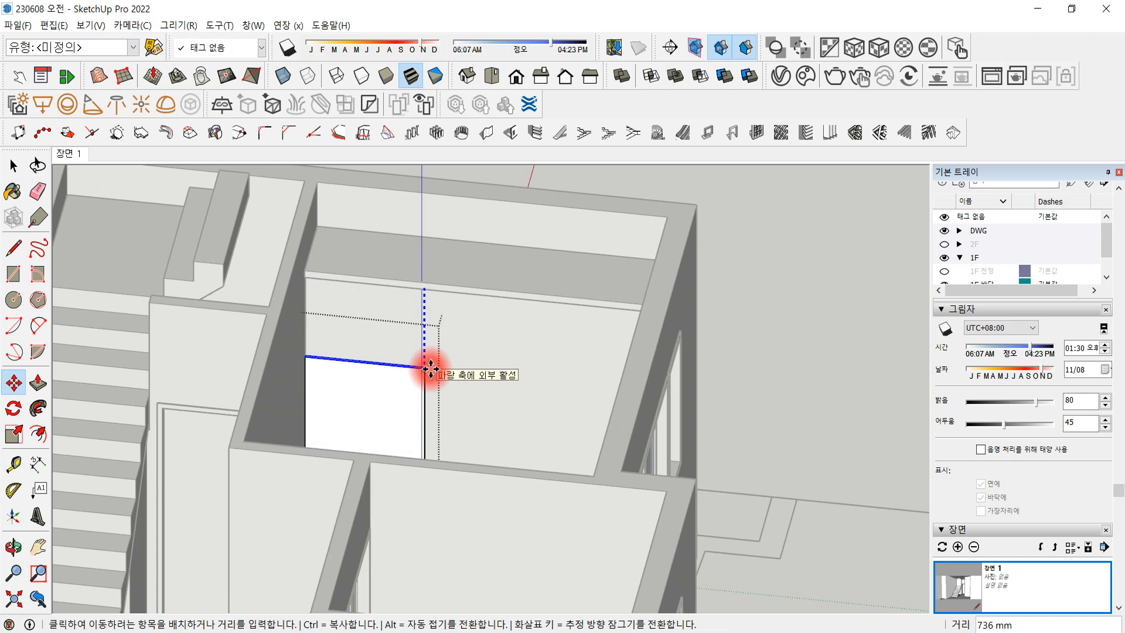
pyautogui.write('3')
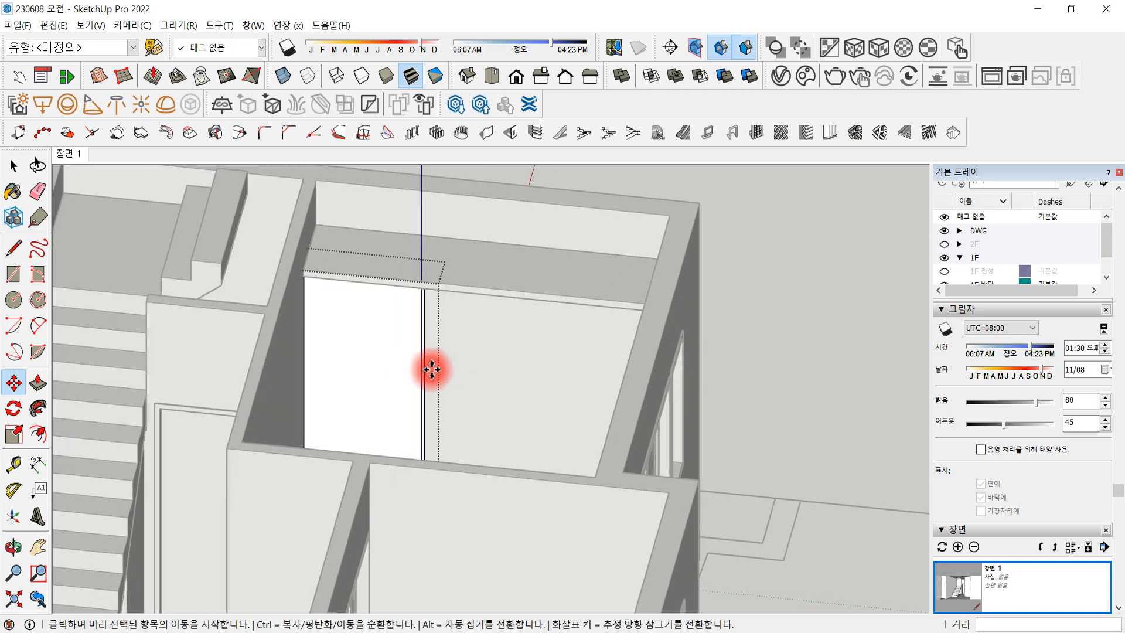
# Move the bottom side of the left door panel up by 3 mm
pyautogui.moveTo(431, 369); pyautogui.dragTo(423, 504, button='middle')
pyautogui.click(12, 163)
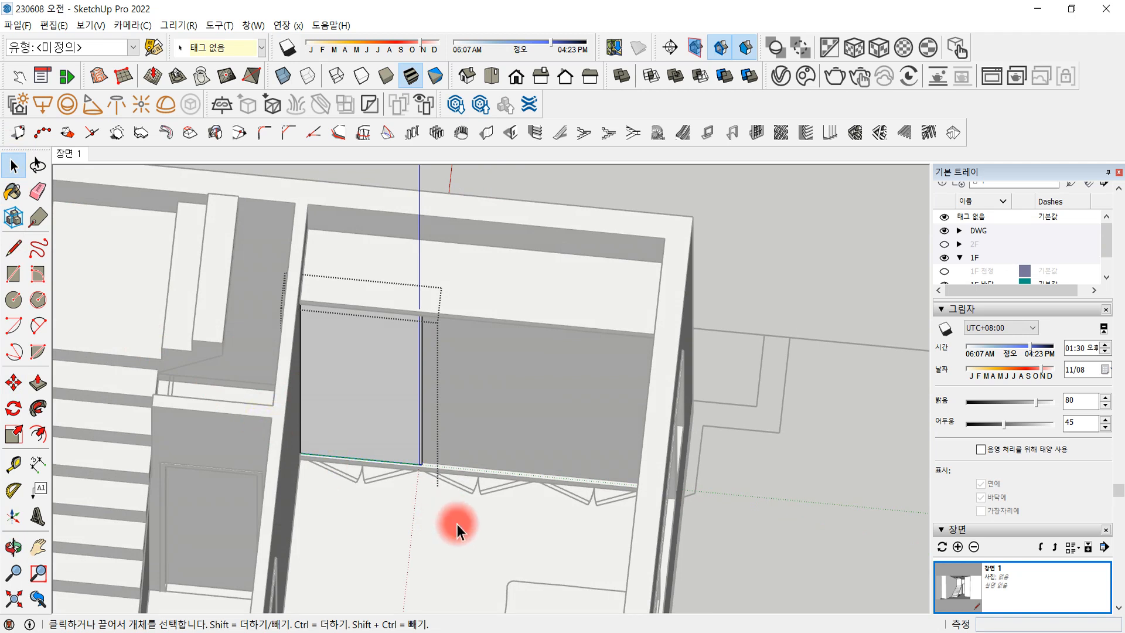
pyautogui.press('m')
pyautogui.moveTo(422, 466); pyautogui.dragTo(429, 436)
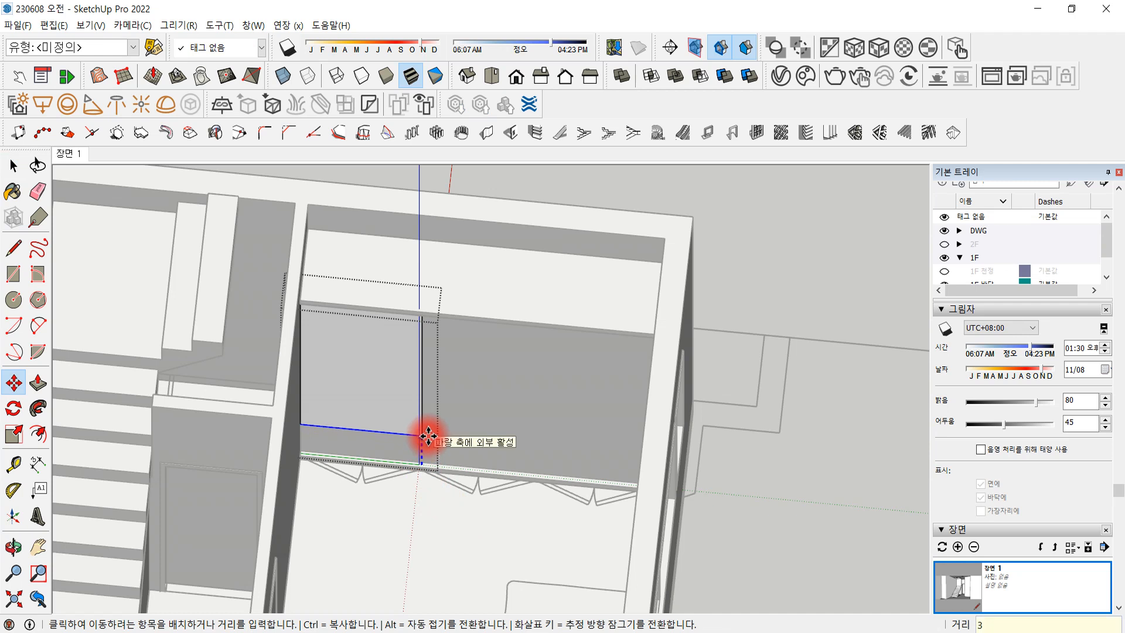
pyautogui.press('Return')
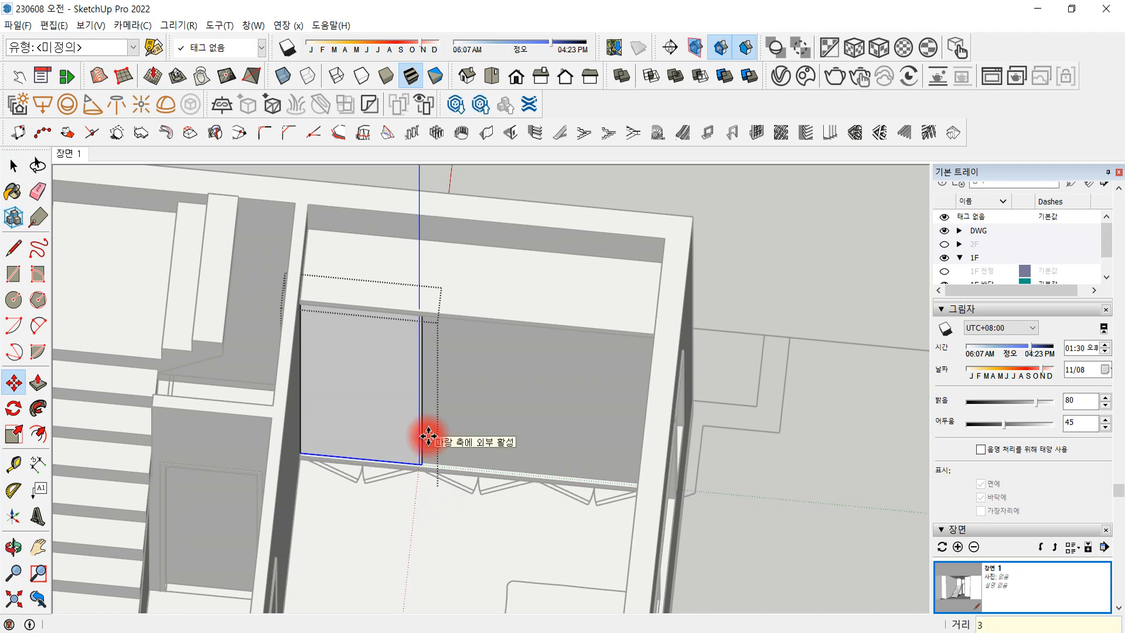
# Move the left side of the left door panel inward by 3 mm, and close its group
pyautogui.click(13, 165)
pyautogui.click(332, 344)
pyautogui.moveTo(258, 270); pyautogui.dragTo(345, 522)
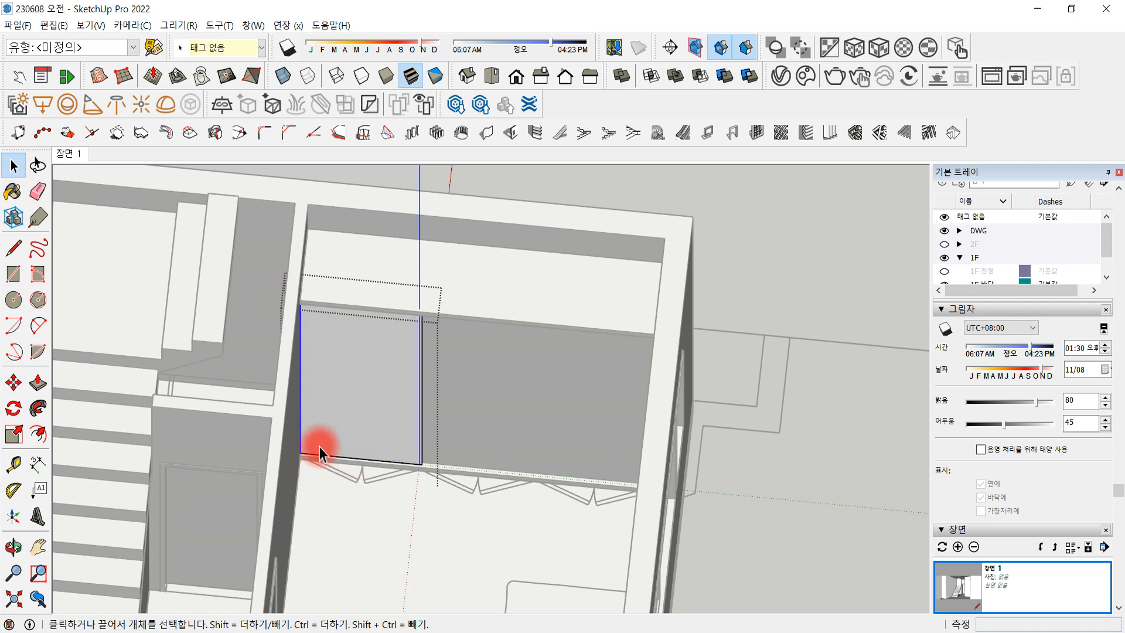
pyautogui.press('m')
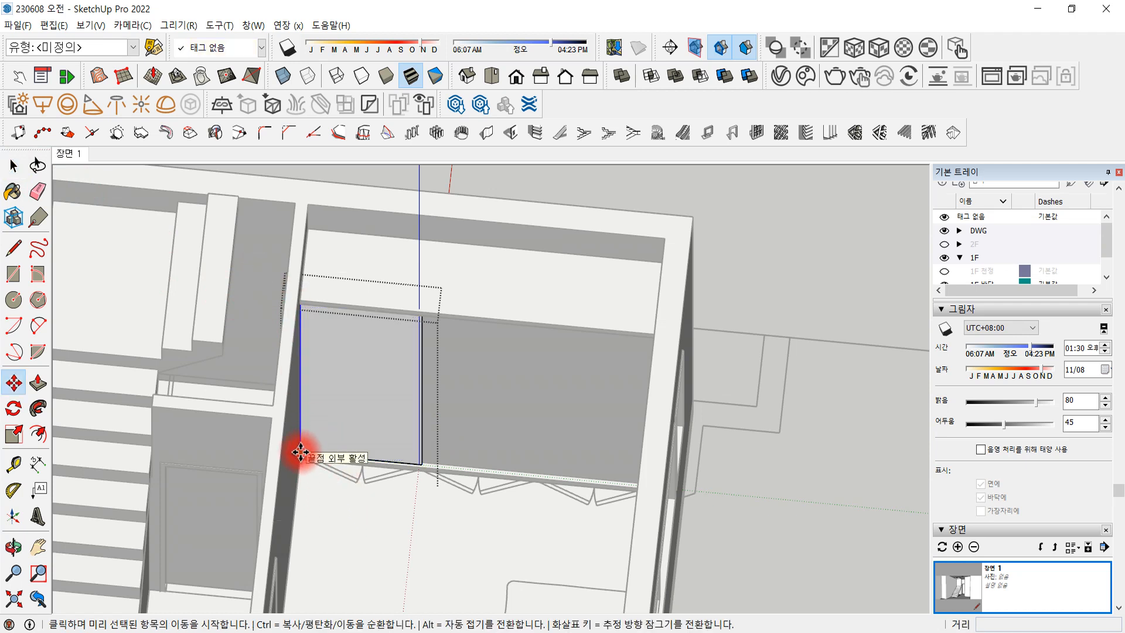
pyautogui.moveTo(301, 452); pyautogui.dragTo(315, 452)
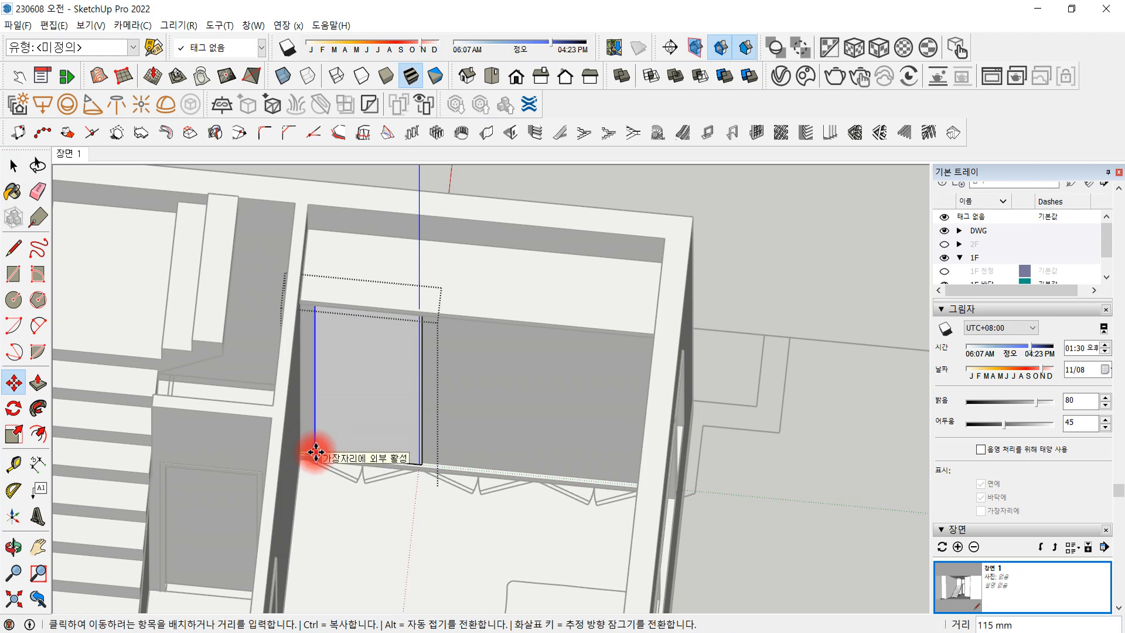
pyautogui.write('3')
pyautogui.press('Return')
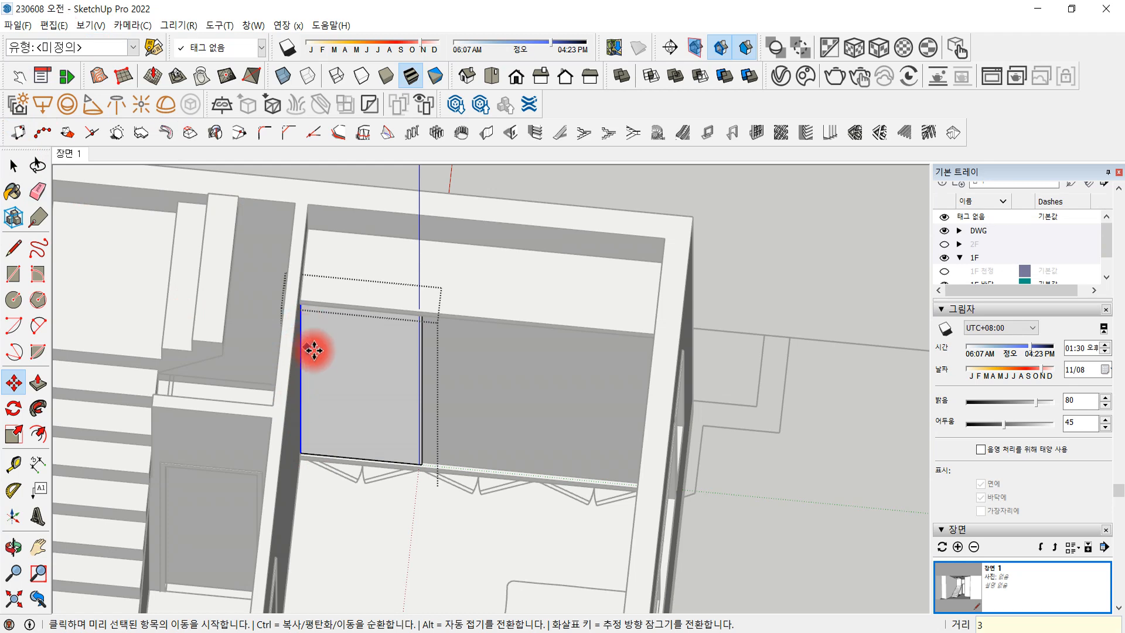
pyautogui.click(13, 166)
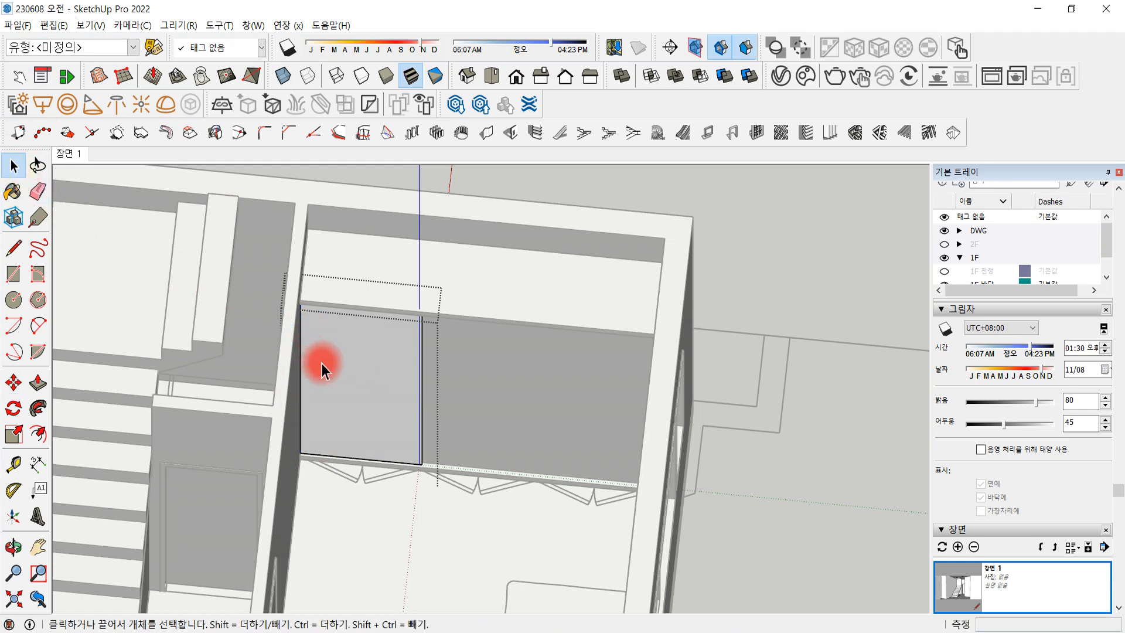
pyautogui.click(747, 270)
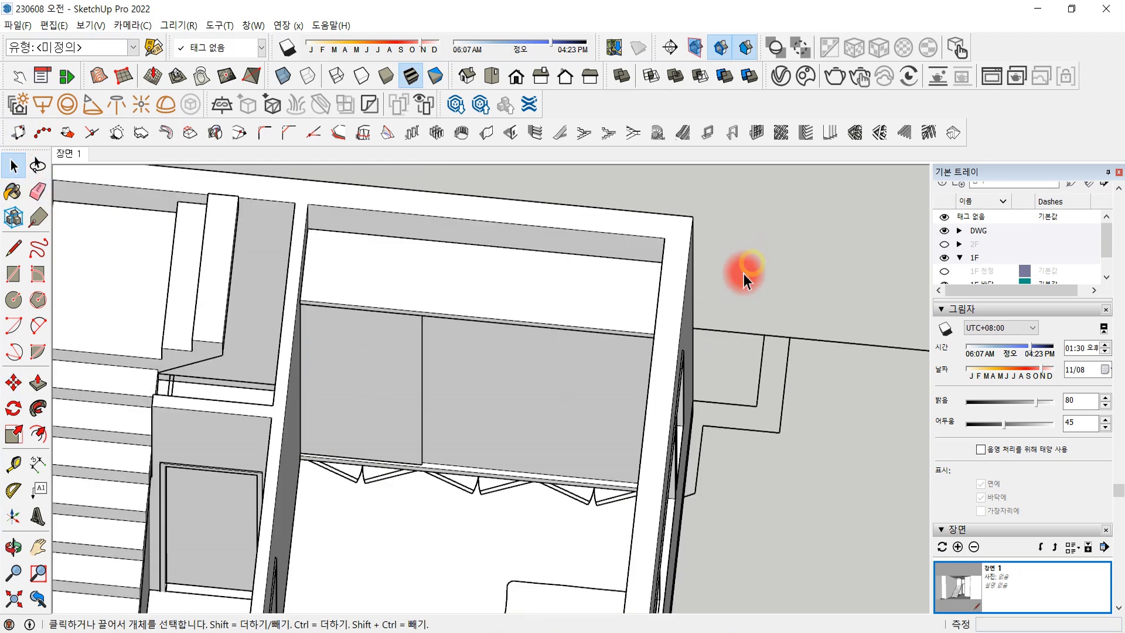
# Copy the left door panel to the far end of the wardrobe opening, aligning its lower corner with the window wall
pyautogui.click(370, 389)
pyautogui.scroll(5, 434, 477)
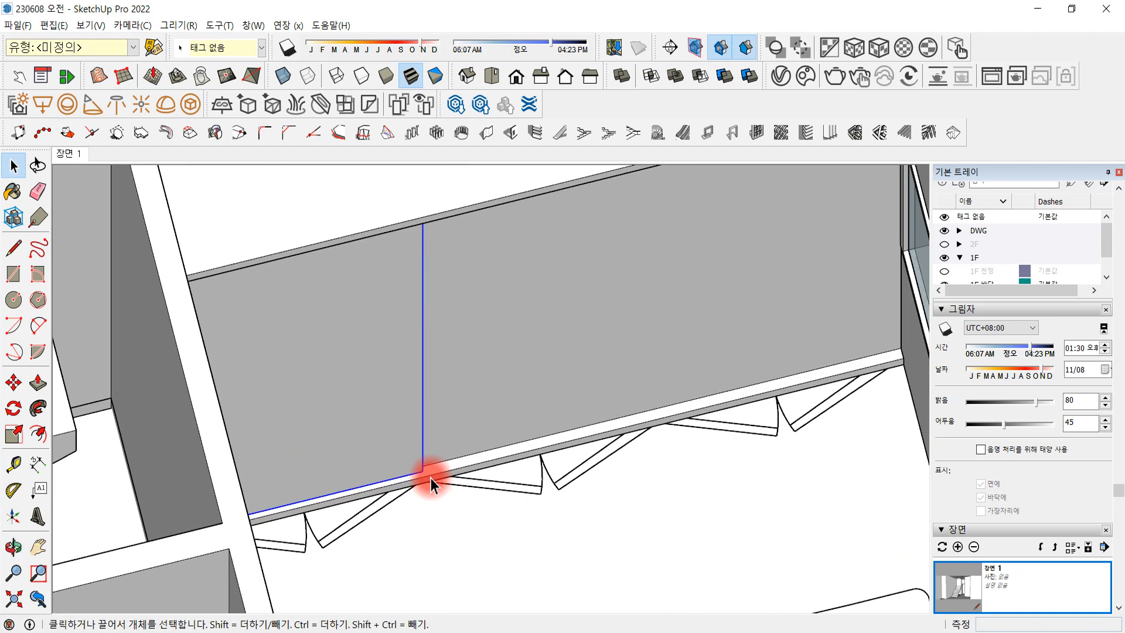
pyautogui.press('m')
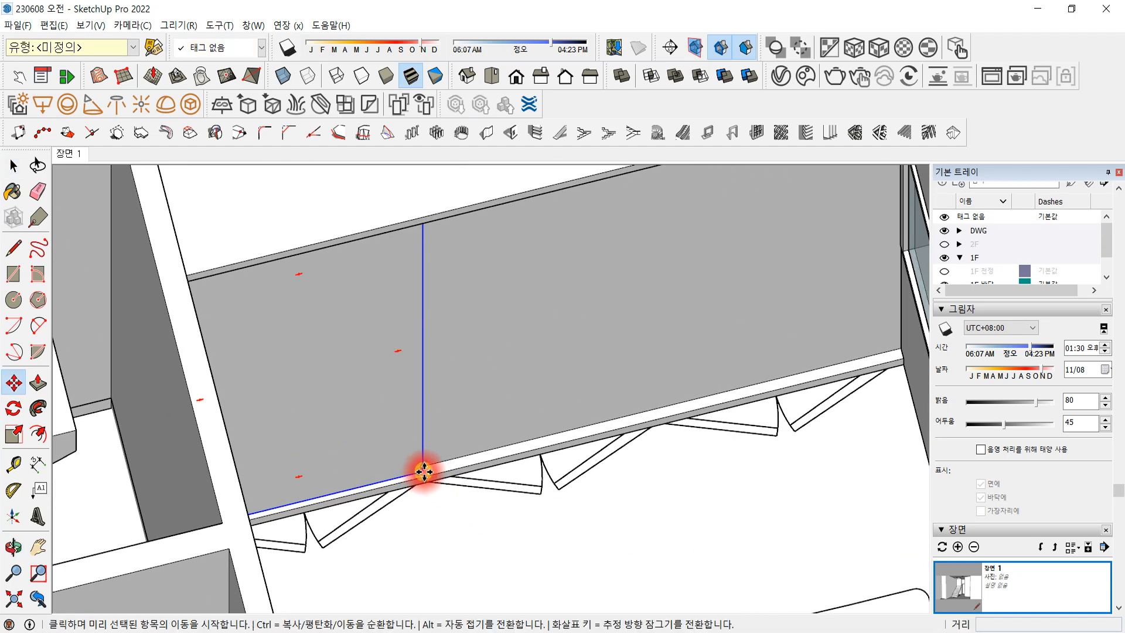
pyautogui.click(424, 471)
pyautogui.press('ctrl')
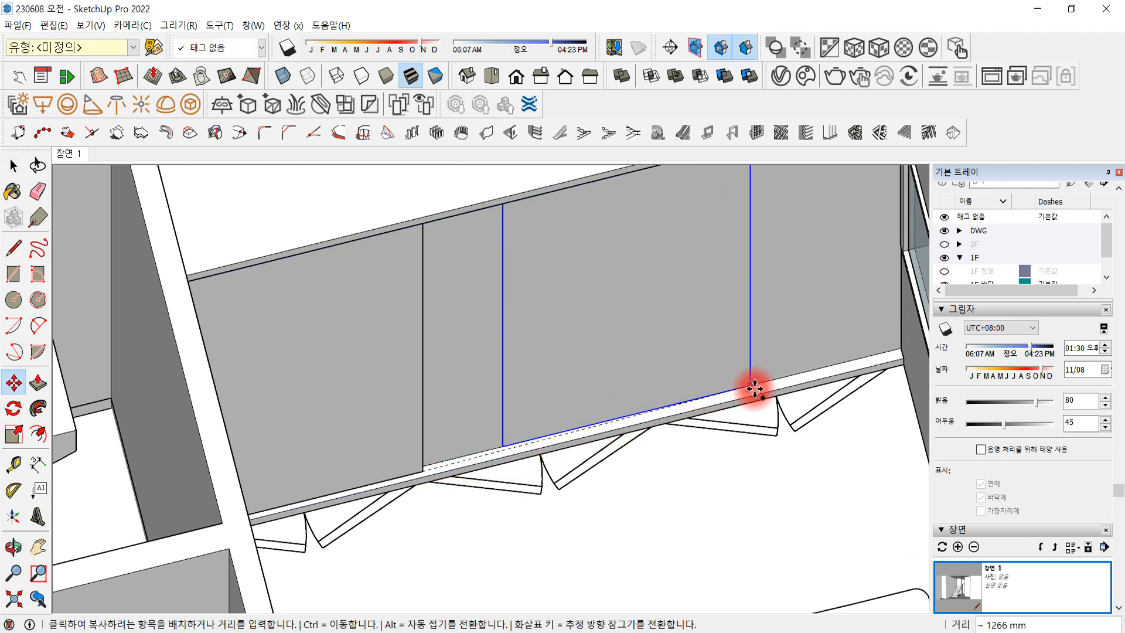
pyautogui.click(903, 355)
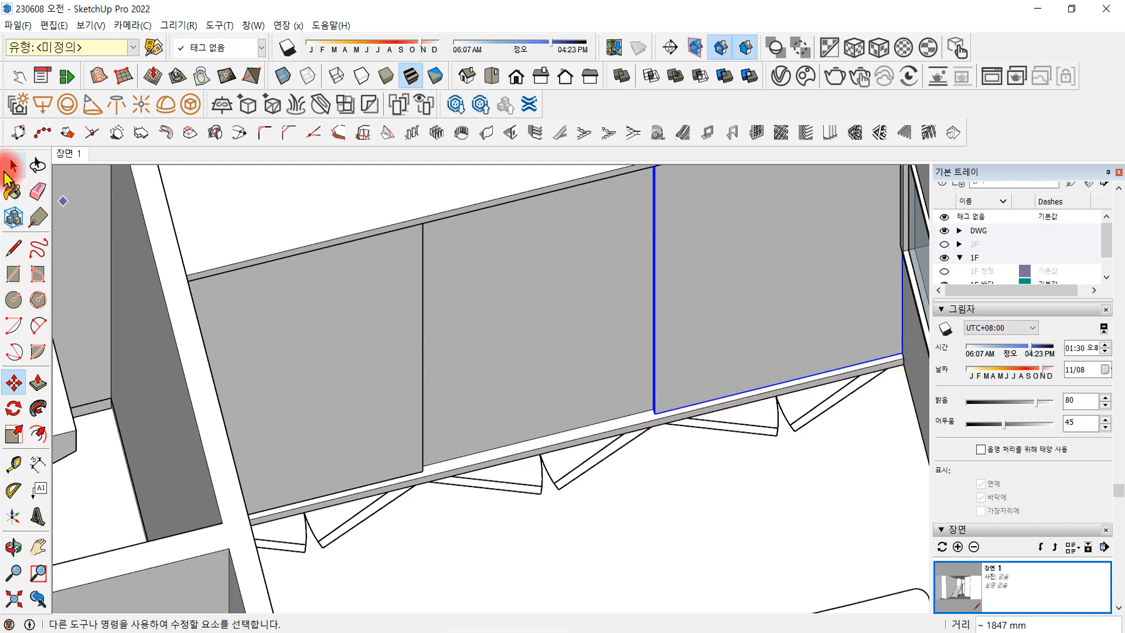
pyautogui.click(14, 166)
pyautogui.scroll(-2, 561, 447)
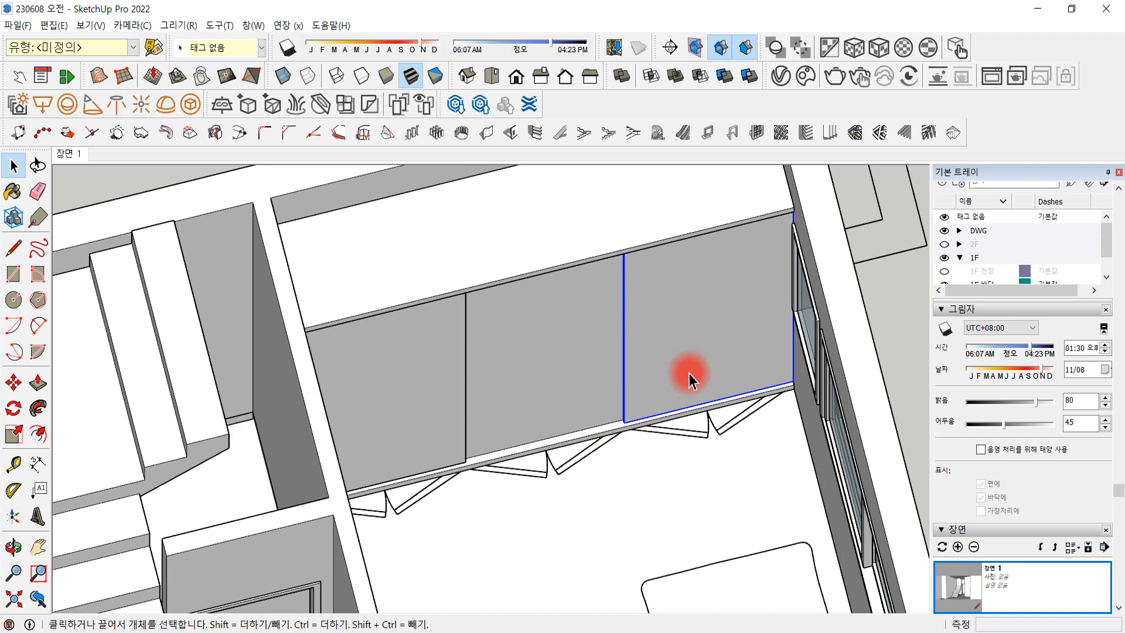
# Copy the right door panel to the front of the middle bay at the left panel's lower corner, overlapping that panel by 20 mm
pyautogui.press('m')
pyautogui.scroll(5, 624, 420)
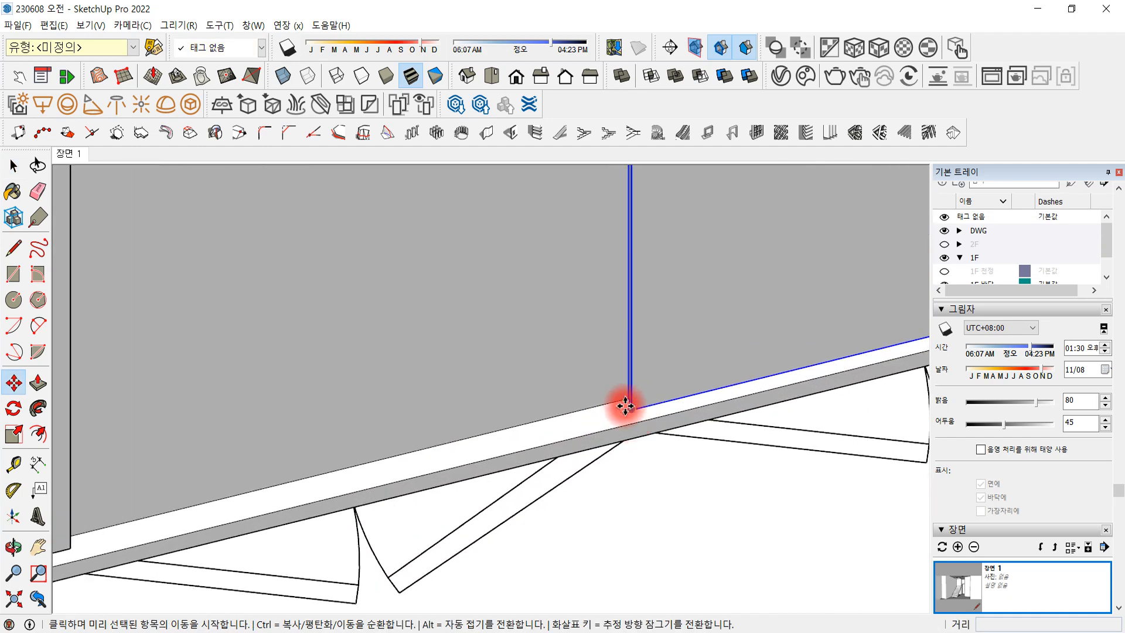
pyautogui.click(623, 400)
pyautogui.press('ctrl')
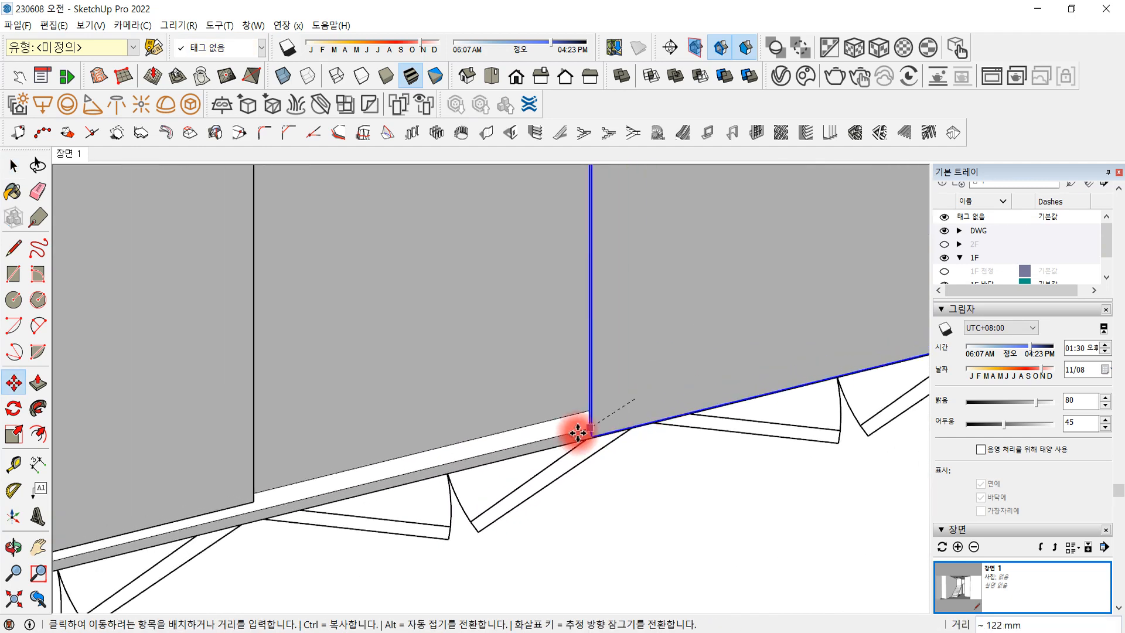
pyautogui.click(254, 500)
pyautogui.click(282, 486)
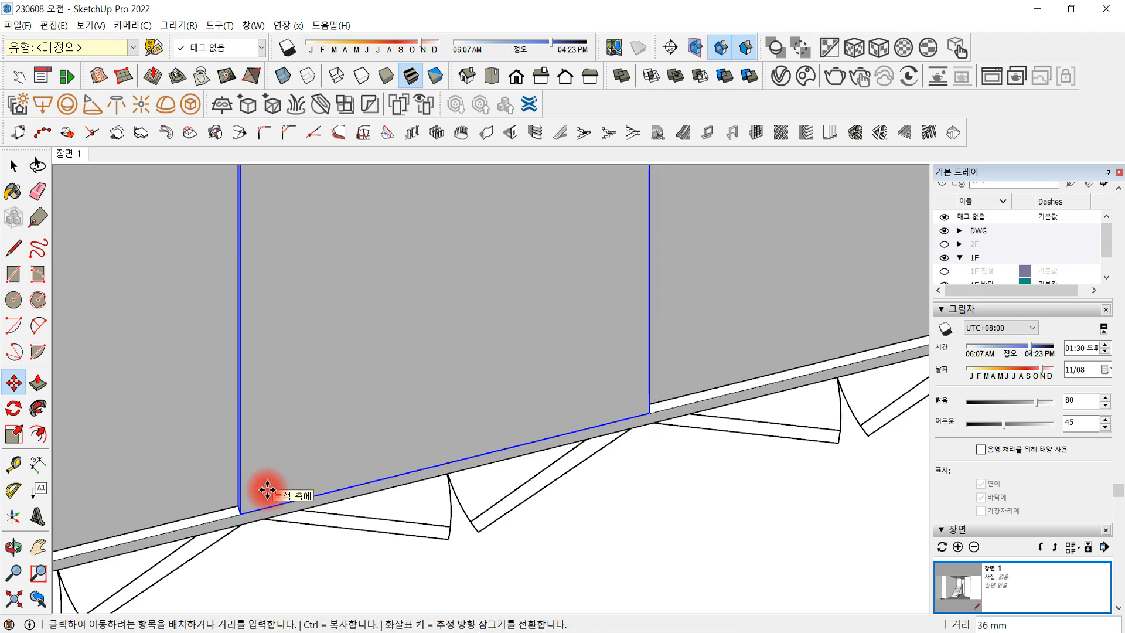
pyautogui.write('20')
pyautogui.press('Return')
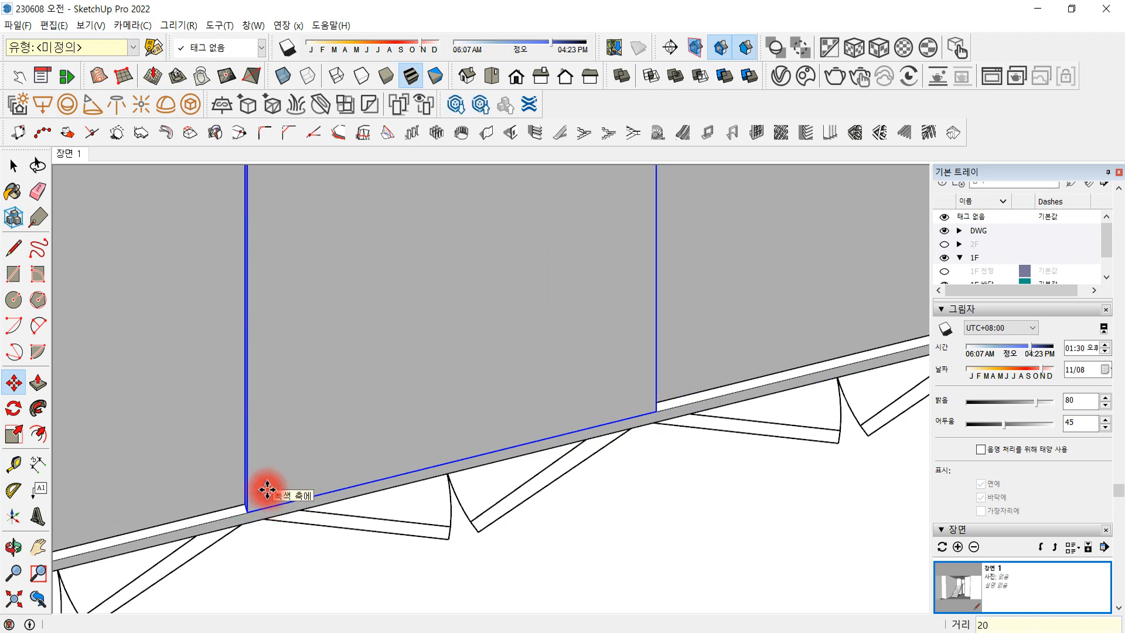
# Examine the lower corner where the middle door panel meets the left one, and the right panel's junction with the window wall
pyautogui.moveTo(267, 490); pyautogui.dragTo(557, 414, button='middle')
pyautogui.scroll(6, 344, 520)
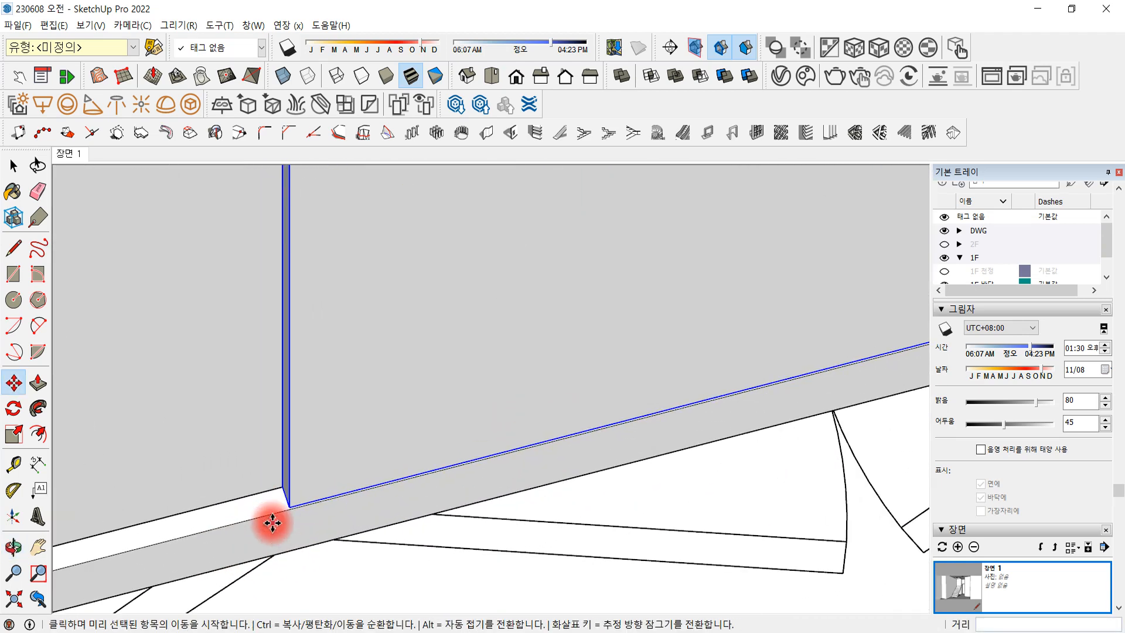
pyautogui.moveTo(273, 523); pyautogui.dragTo(243, 452, button='middle')
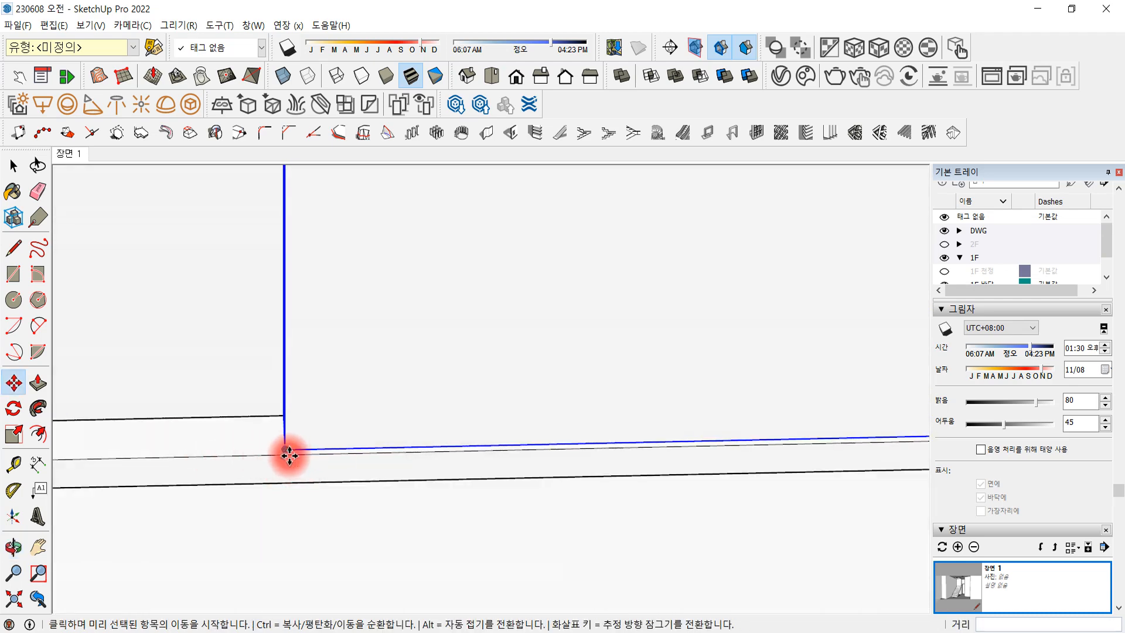
pyautogui.scroll(-10, 311, 453)
pyautogui.moveTo(327, 455); pyautogui.dragTo(486, 511, button='middle')
pyautogui.click(13, 166)
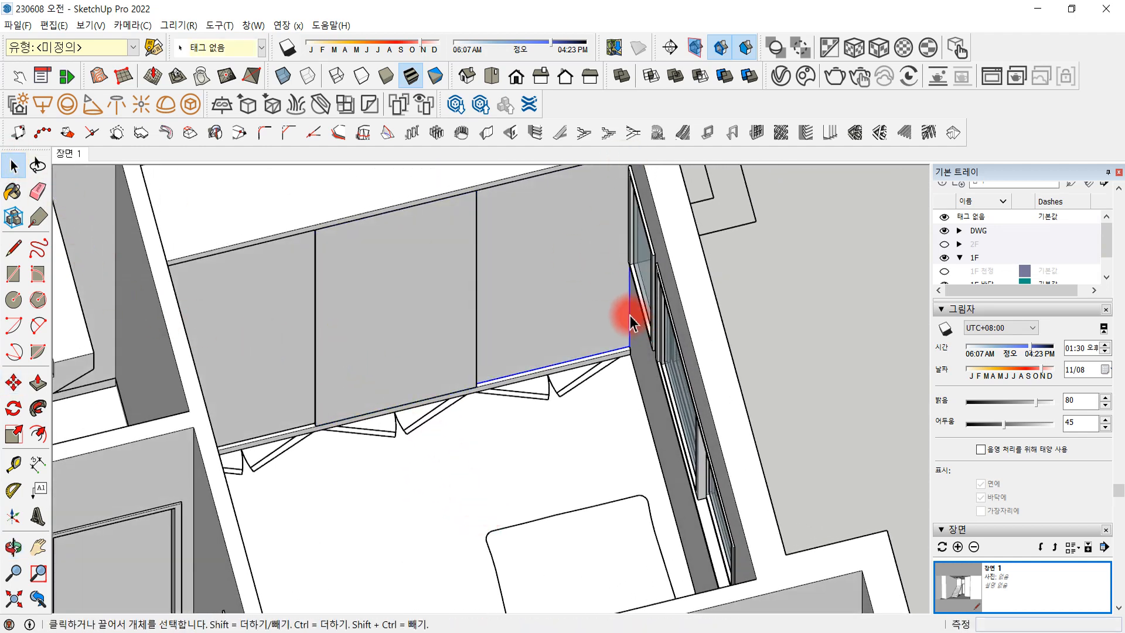
pyautogui.moveTo(632, 322); pyautogui.dragTo(593, 337, button='middle')
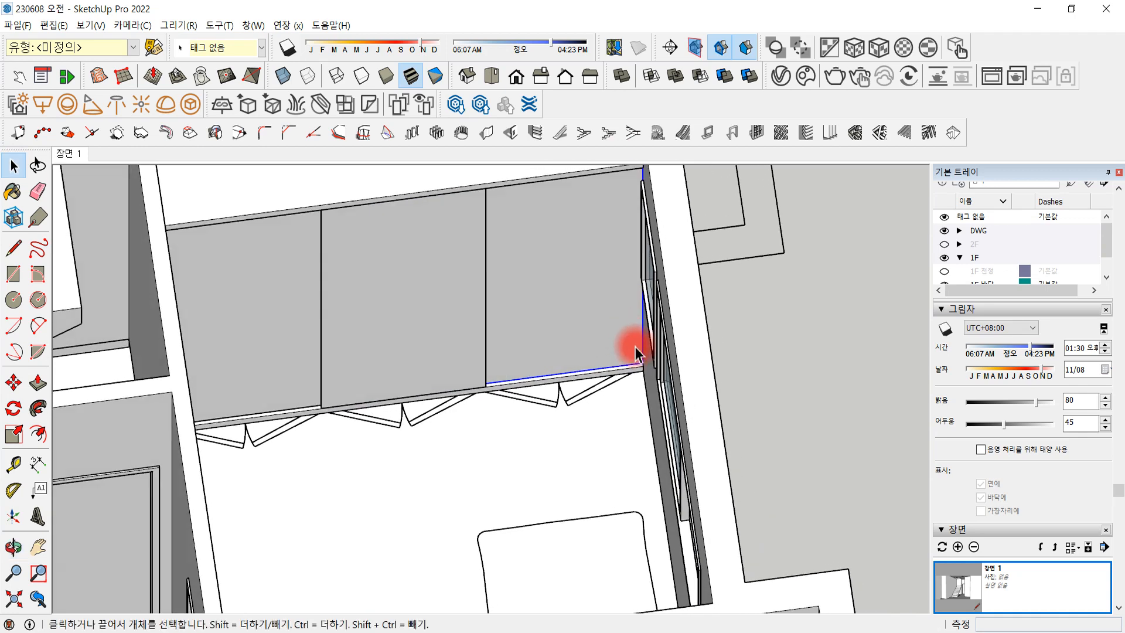
pyautogui.moveTo(636, 353); pyautogui.dragTo(586, 372, button='middle')
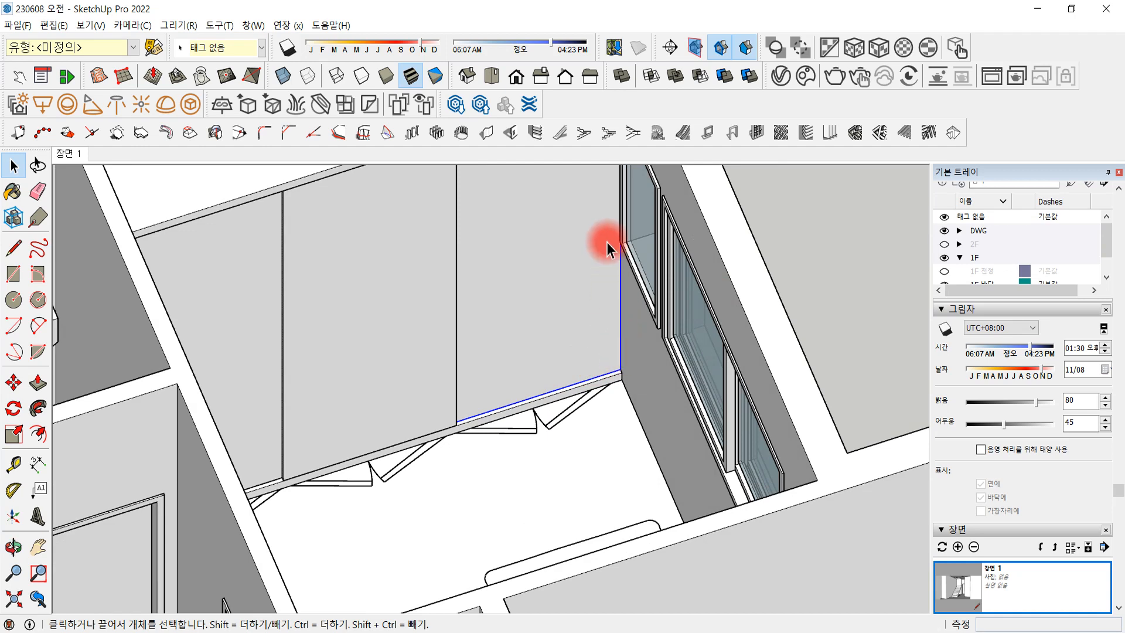
pyautogui.scroll(-2, 621, 296)
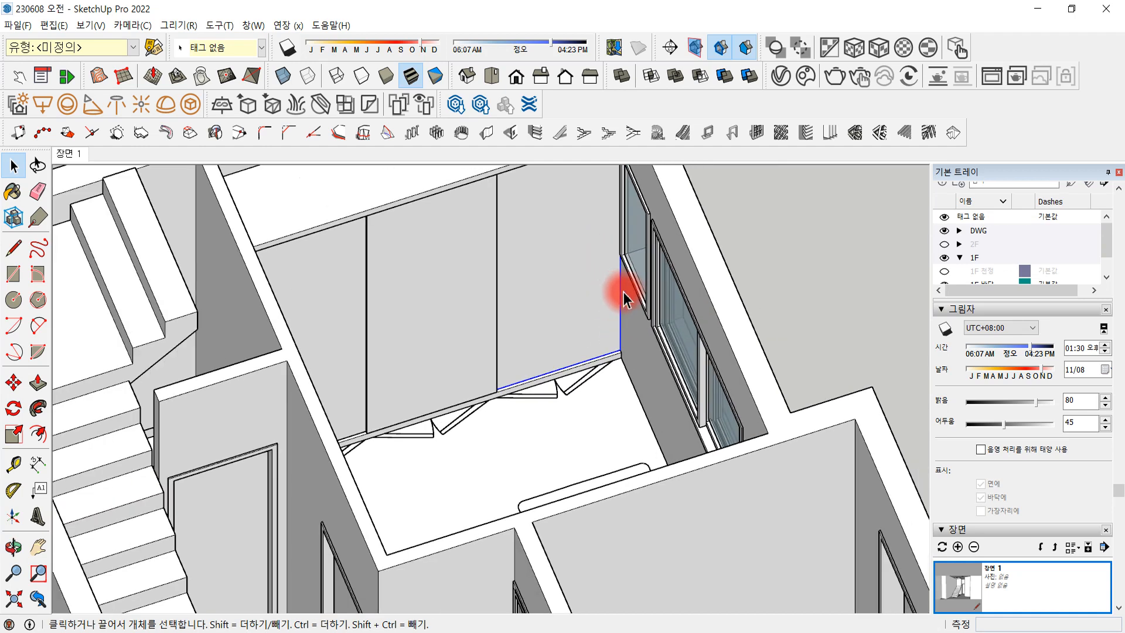
pyautogui.scroll(-3, 615, 302)
# Open the right door panel's group, move its window-side end inward by 63 mm, and close the group
pyautogui.click(610, 297)
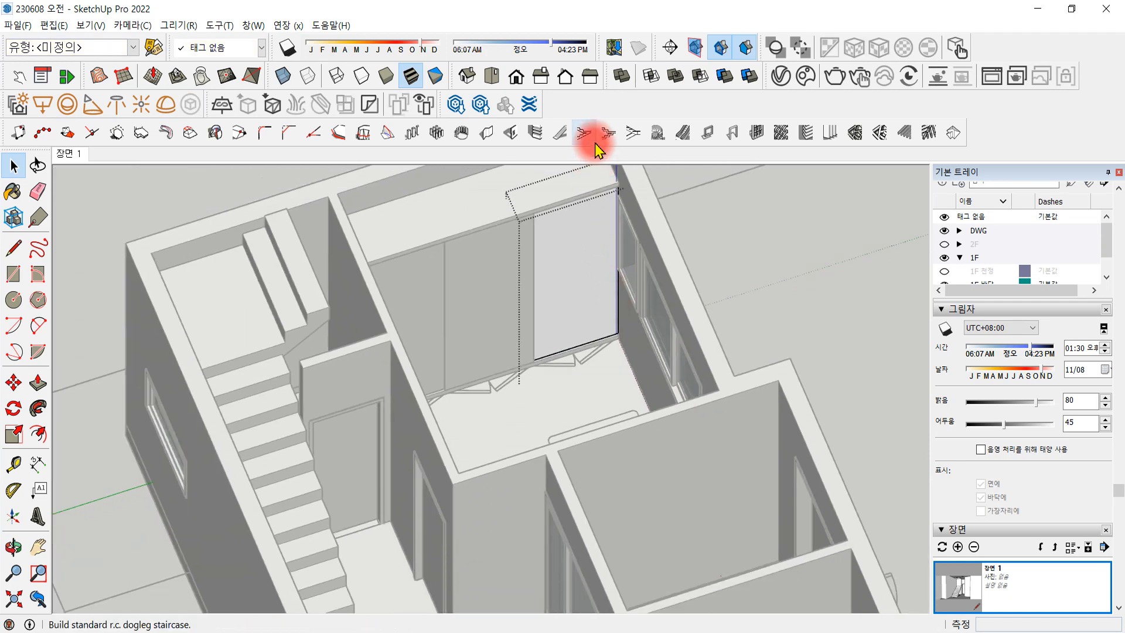
pyautogui.moveTo(600, 167); pyautogui.dragTo(640, 358)
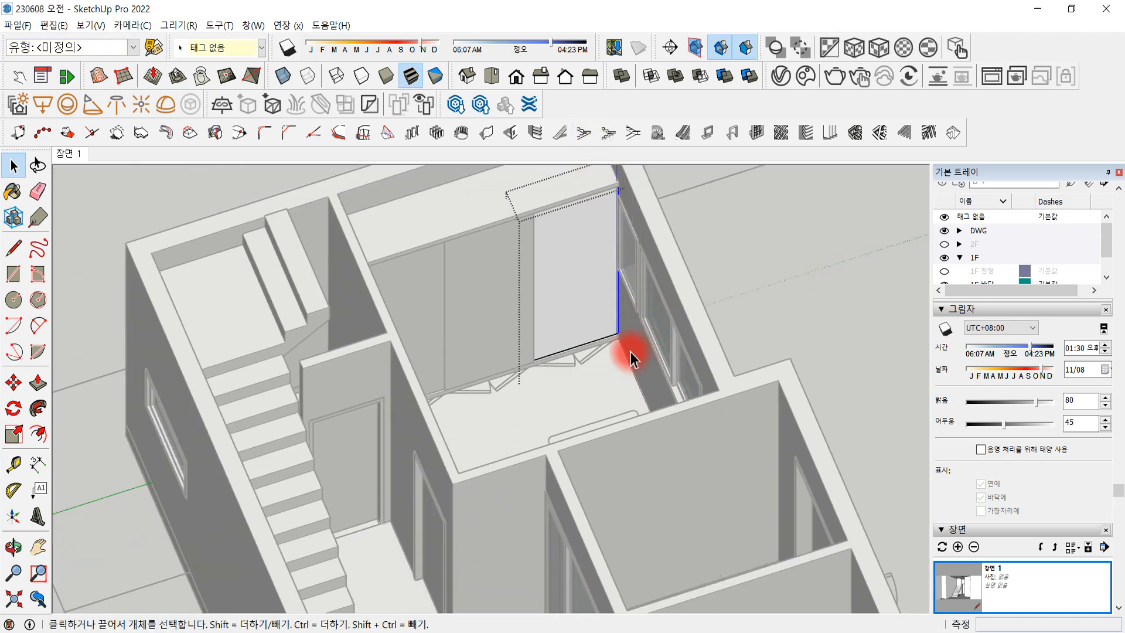
pyautogui.press('m')
pyautogui.click(620, 334)
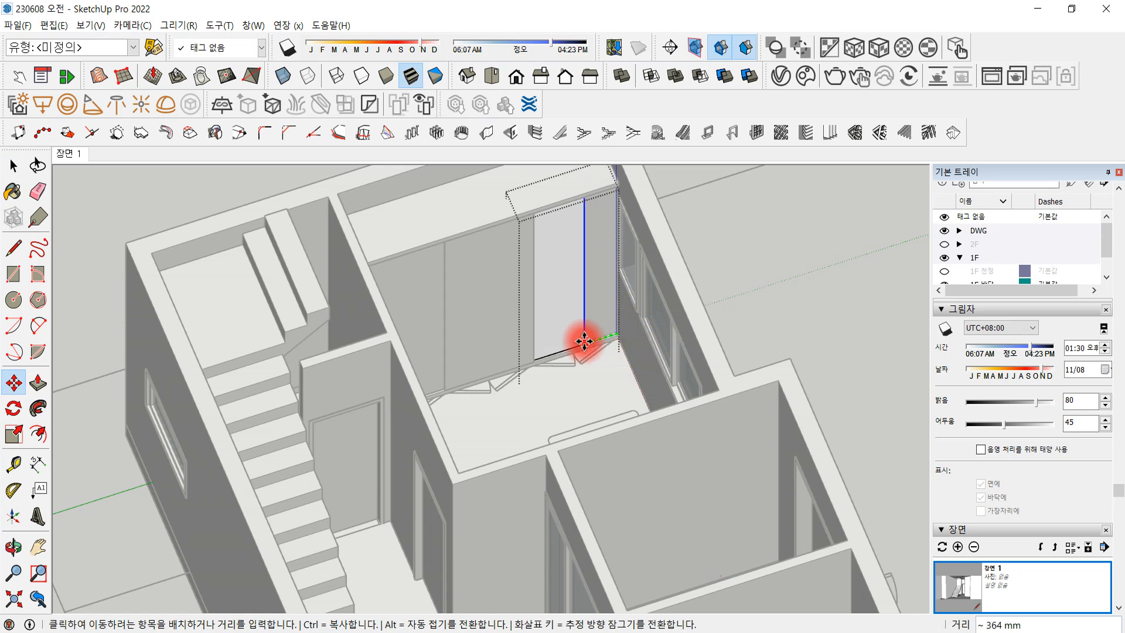
pyautogui.press('Return')
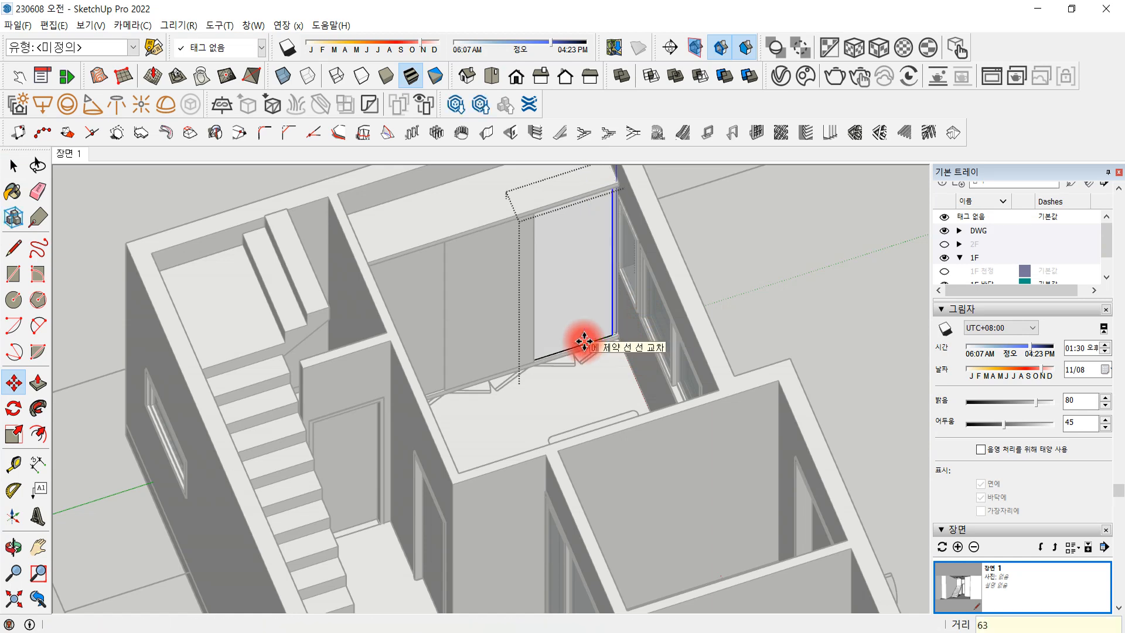
pyautogui.scroll(6, 579, 294)
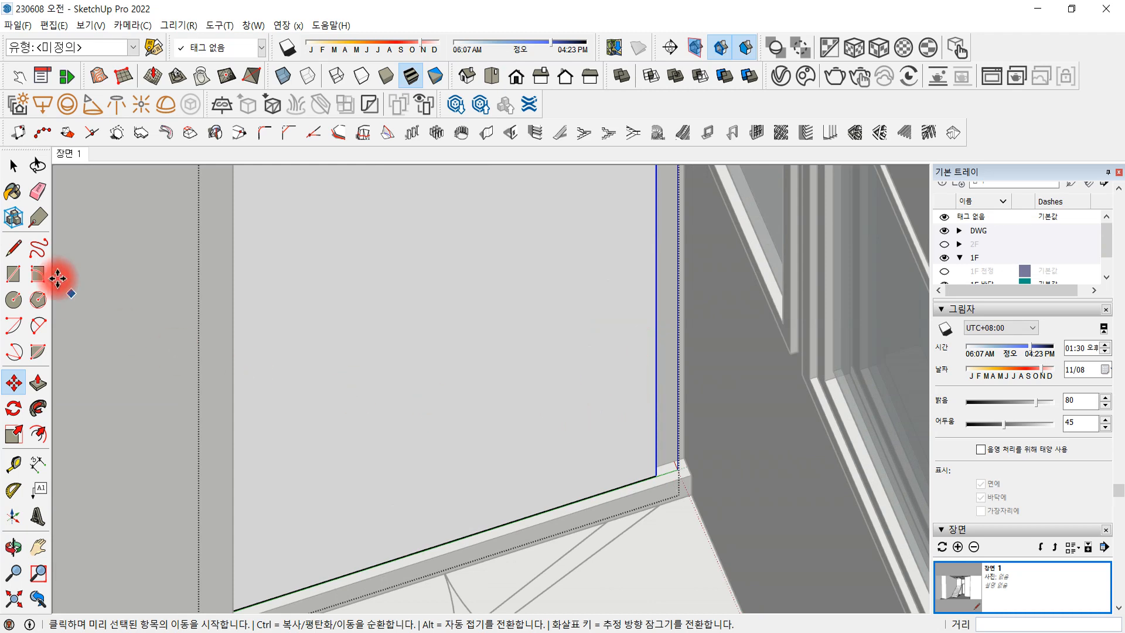
pyautogui.click(13, 166)
pyautogui.click(655, 531)
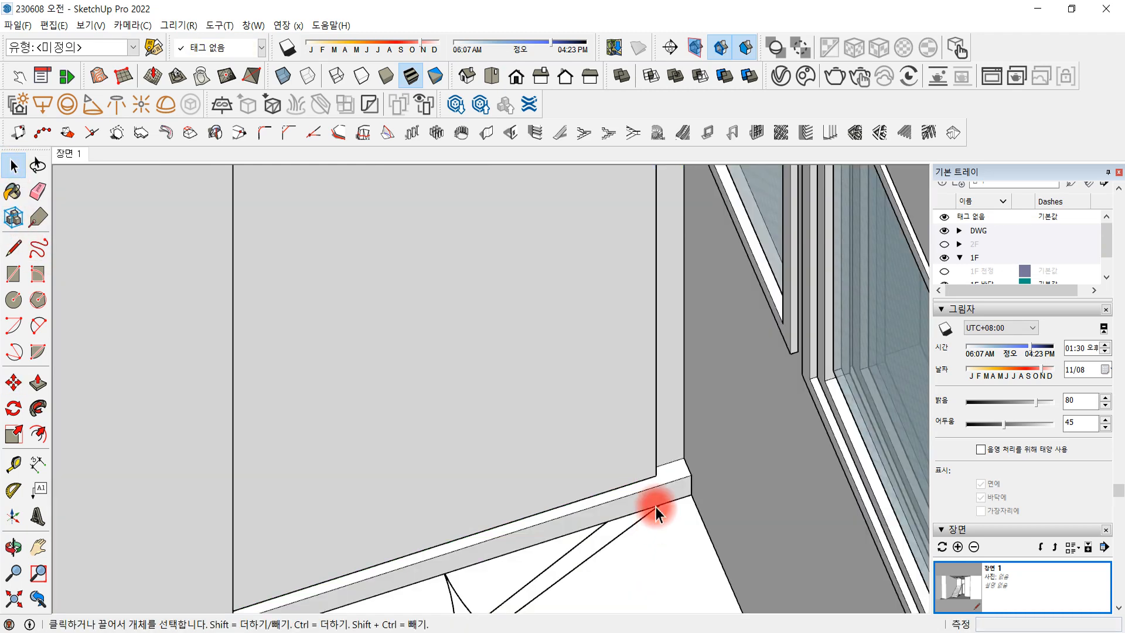
# Open the wardrobe frame's group and copy the base ledge's end edge at the window wall 60 mm inward
pyautogui.click(687, 476)
pyautogui.doubleClick(689, 474)
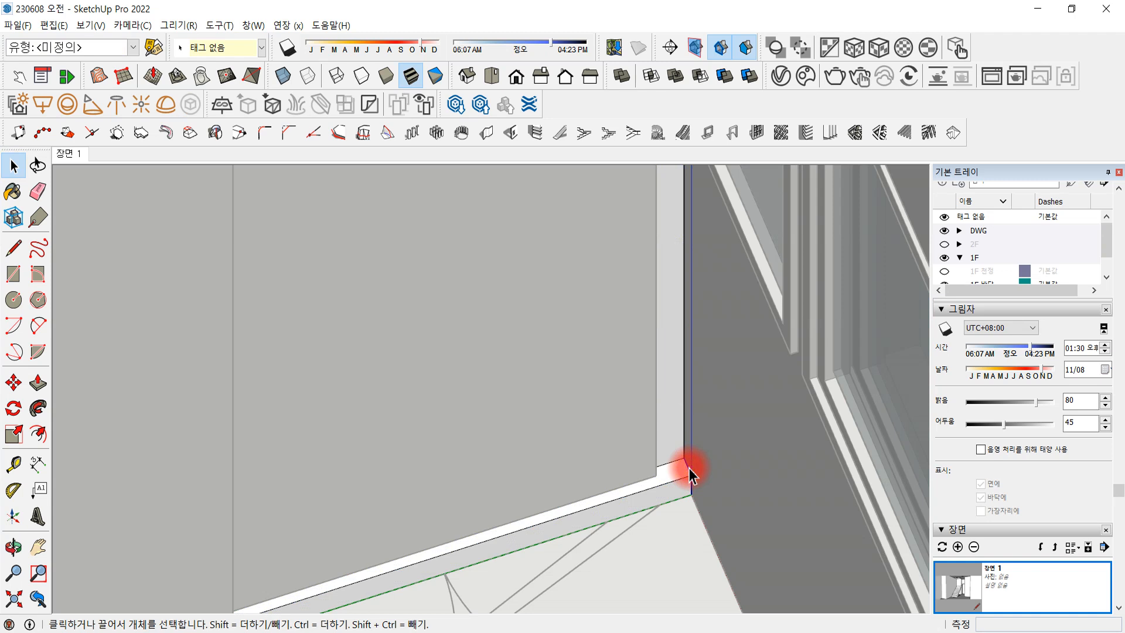
pyautogui.press('m')
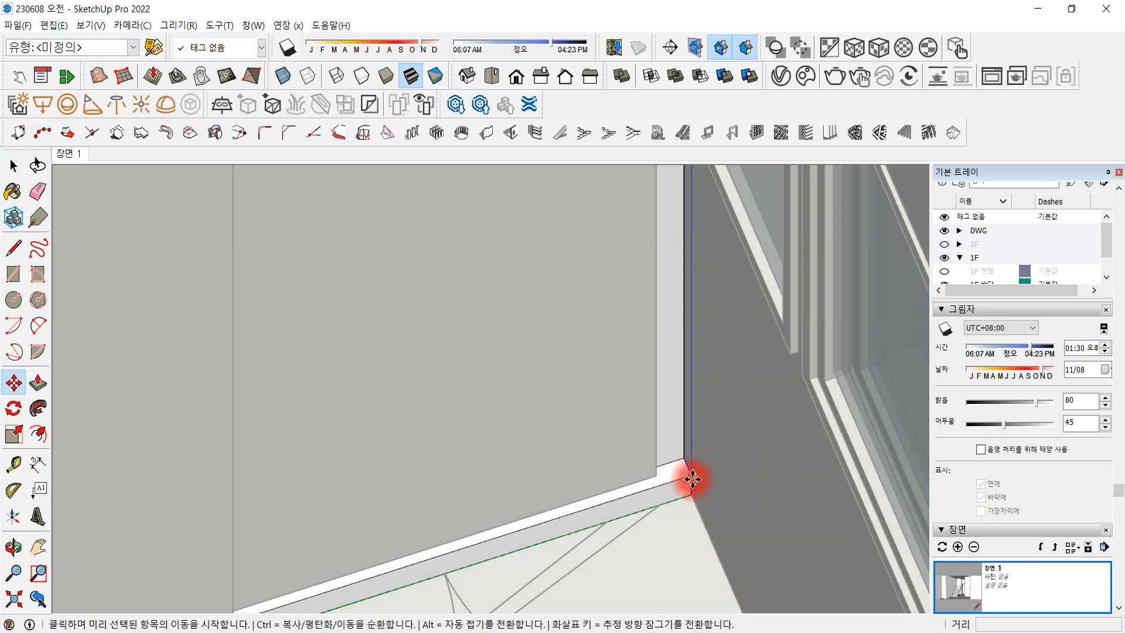
pyautogui.click(692, 473)
pyautogui.press('ctrl')
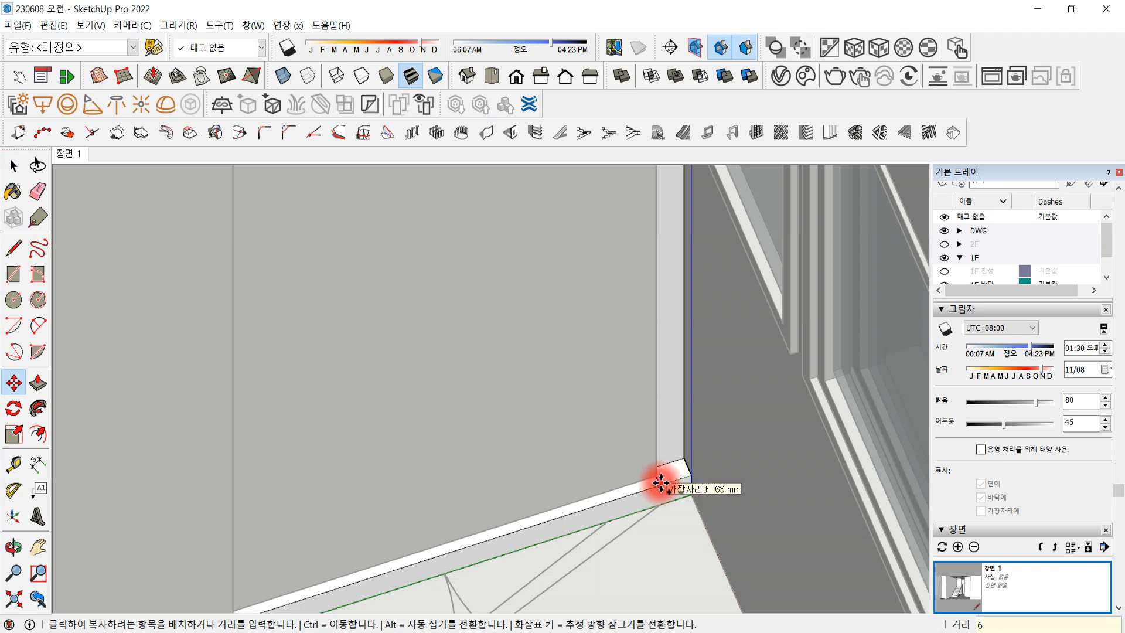
pyautogui.click(661, 483)
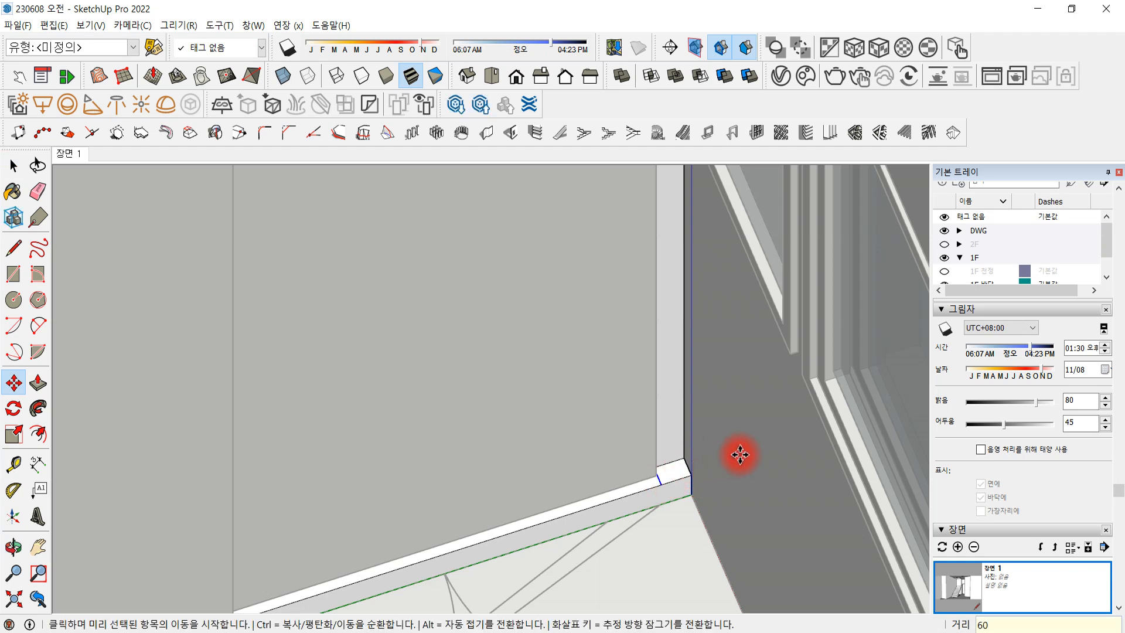
# Push/Pull the 60 mm wide ledge face up 2480 mm to the top frame, forming a vertical filler beside the window wall
pyautogui.press('p')
pyautogui.click(674, 469)
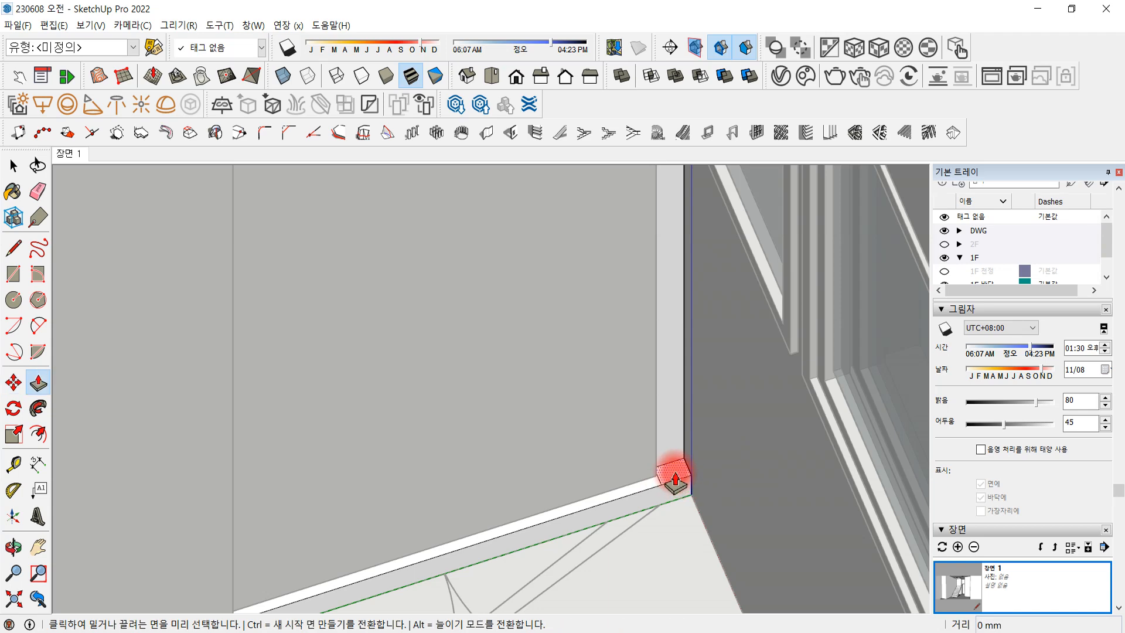
pyautogui.scroll(-5, 678, 377)
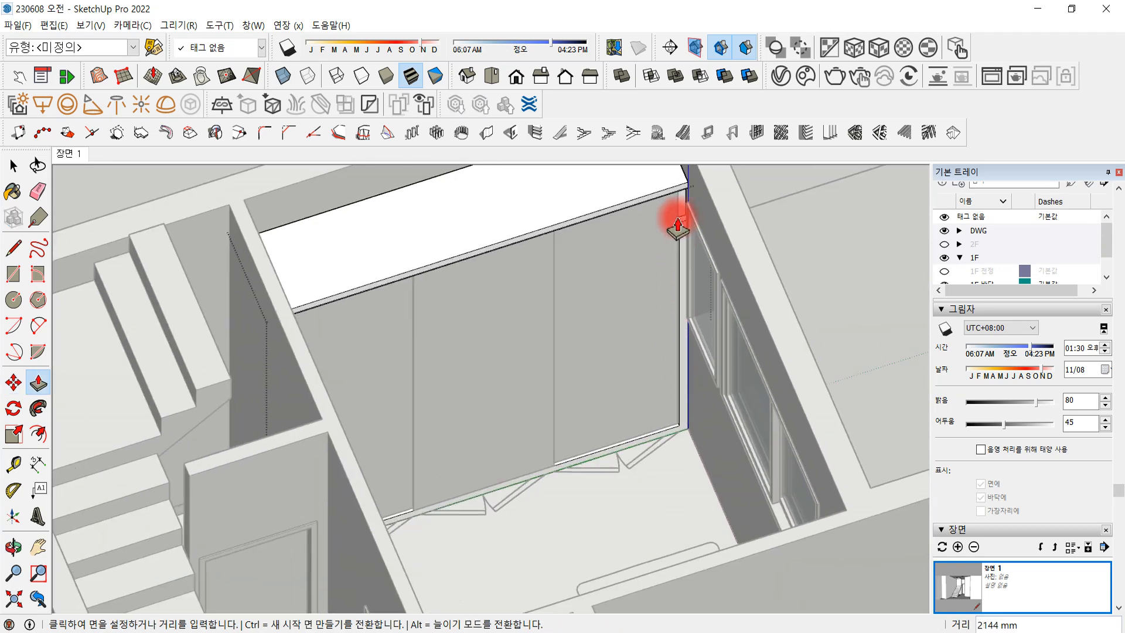
pyautogui.scroll(4, 687, 191)
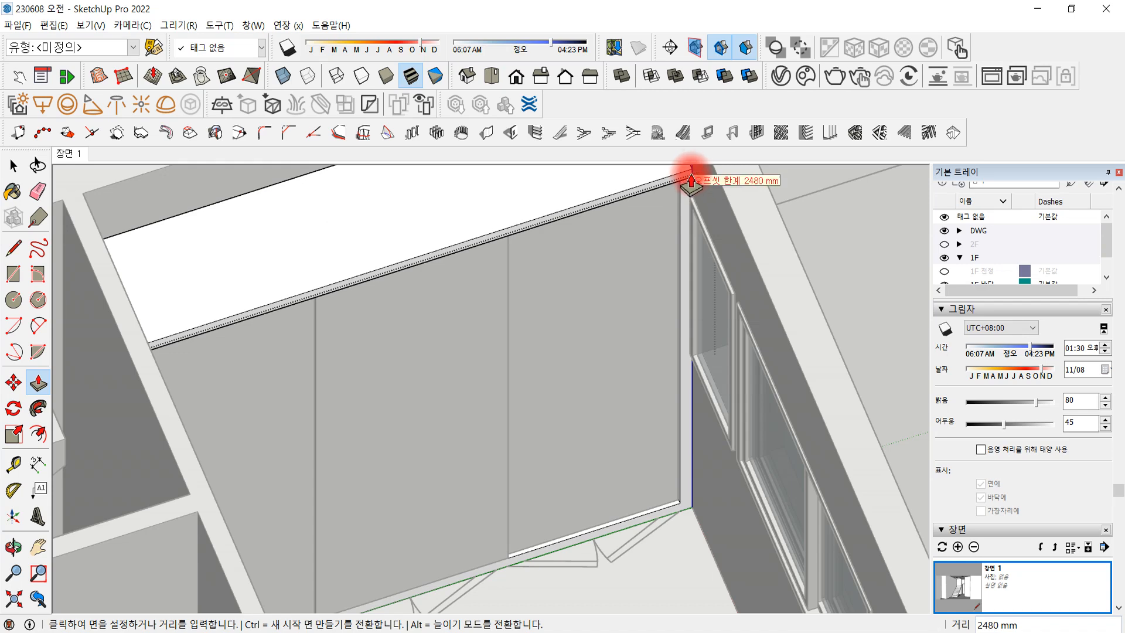
pyautogui.scroll(3, 684, 188)
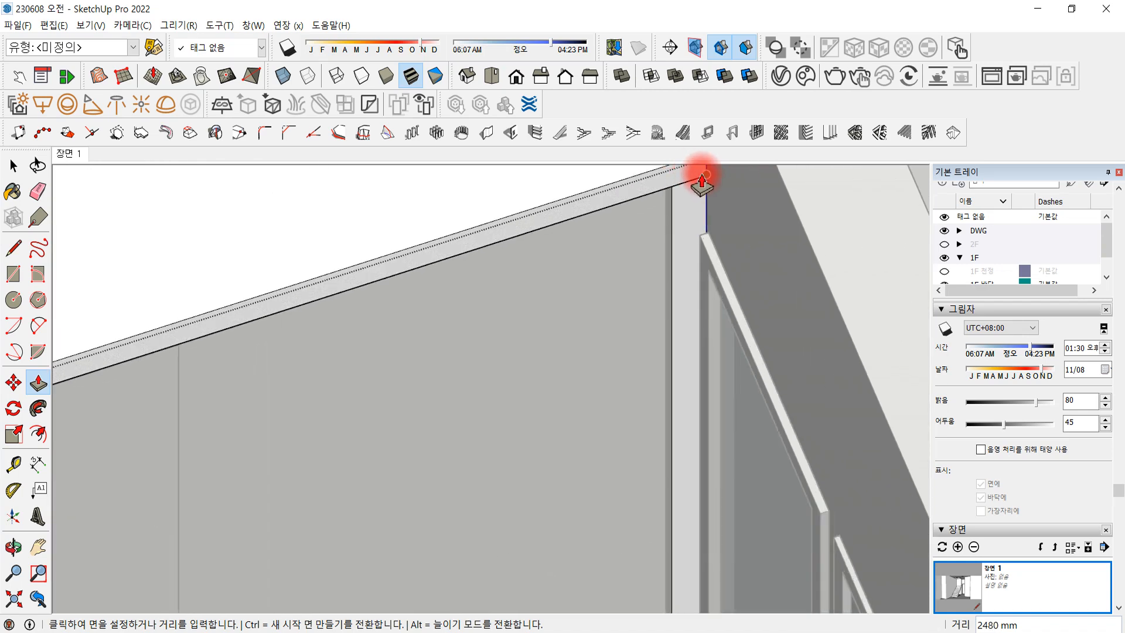
pyautogui.click(708, 175)
pyautogui.scroll(-2, 644, 266)
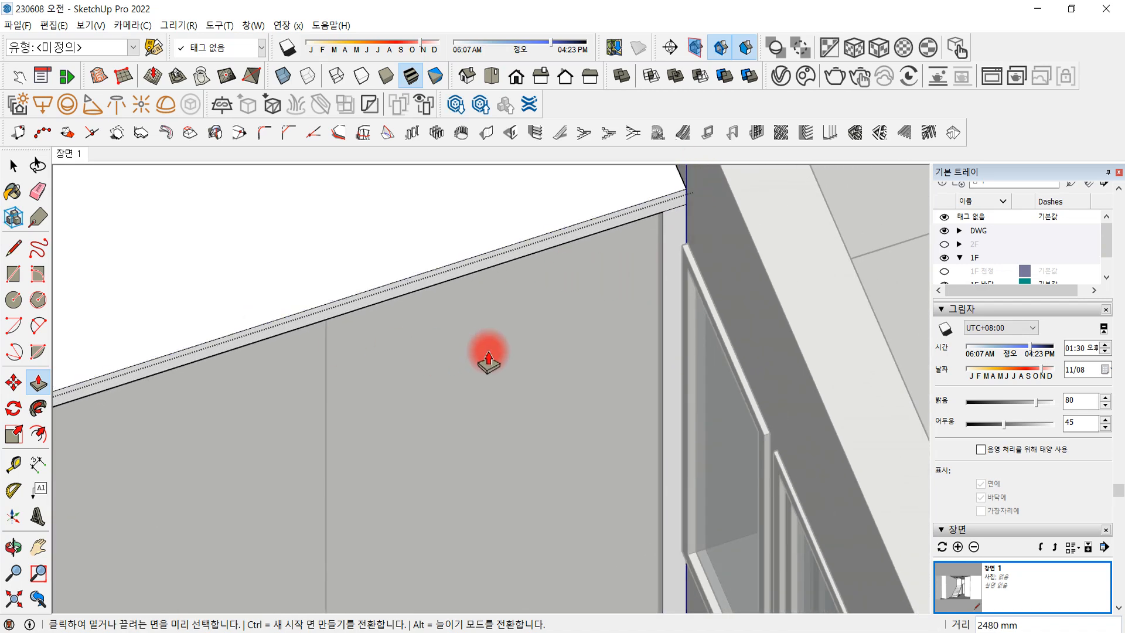
pyautogui.press('e')
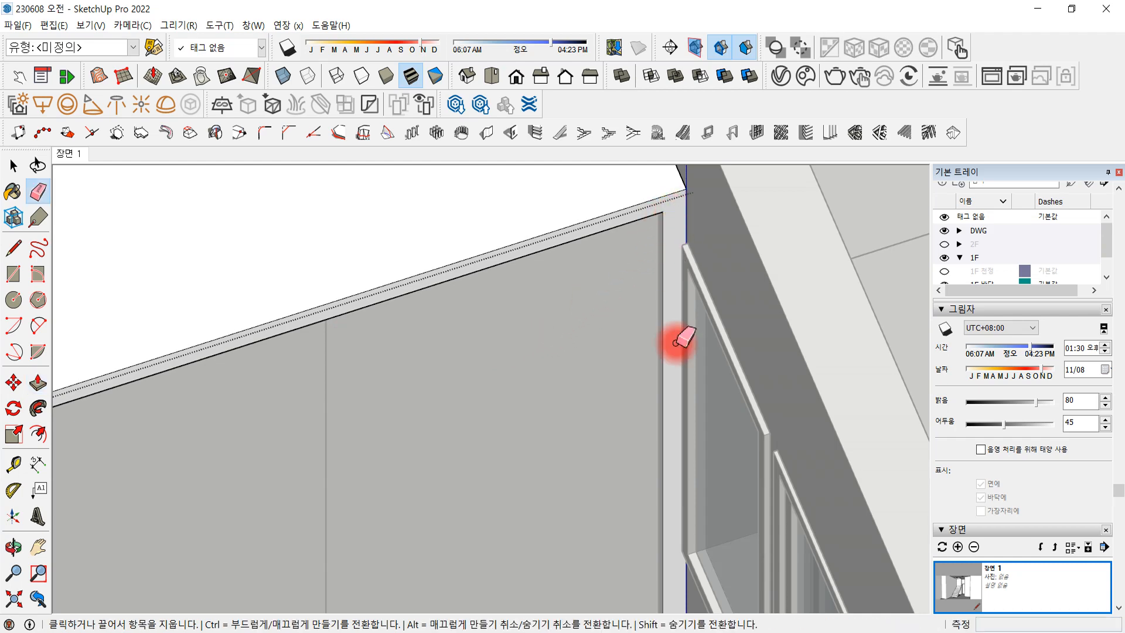
pyautogui.scroll(-4, 677, 491)
pyautogui.keyDown('shift'); pyautogui.moveTo(677, 553); pyautogui.dragTo(676, 316, button='middle'); pyautogui.keyUp('shift')
pyautogui.scroll(3, 665, 394)
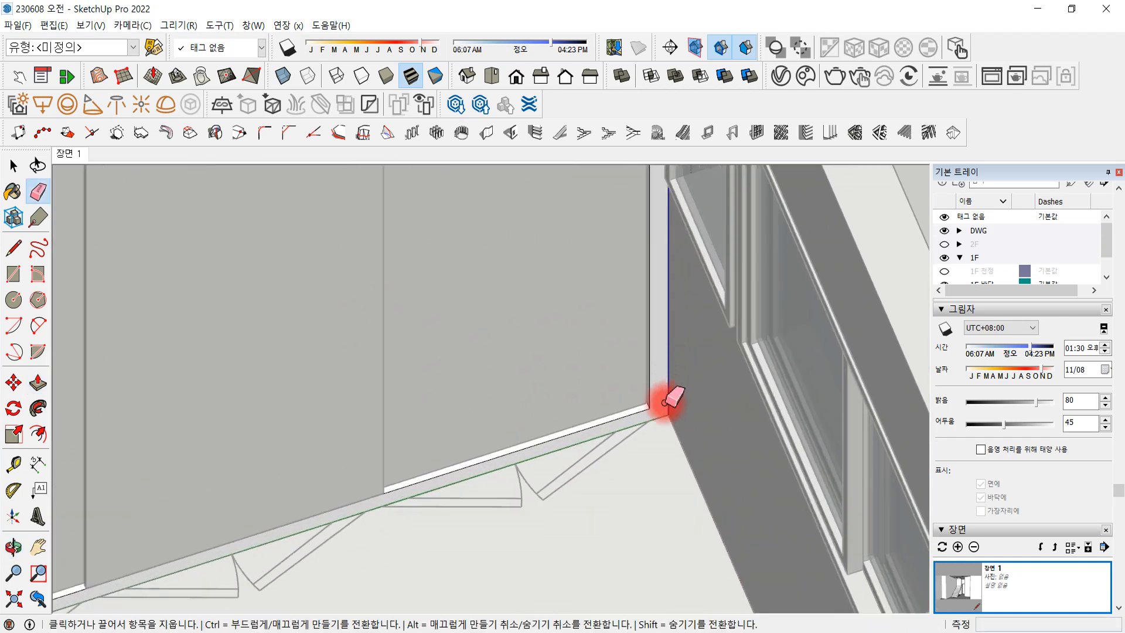
pyautogui.click(14, 166)
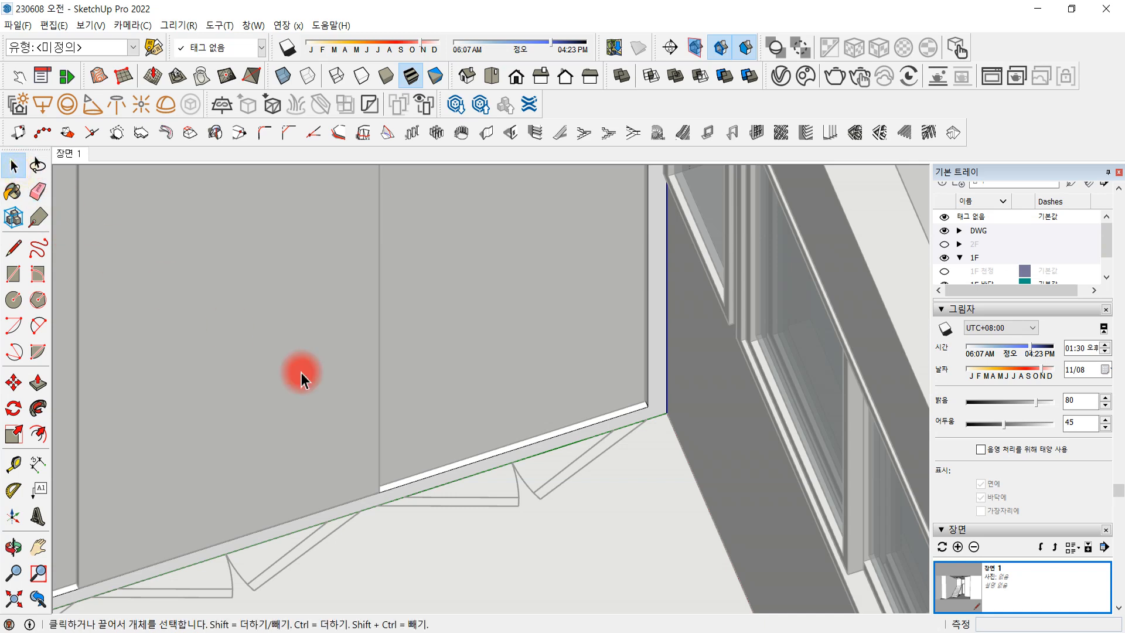
# Open the left door panel's group, move its wall-side end inward by 63 mm, and close the group
pyautogui.scroll(-5, 492, 568)
pyautogui.moveTo(500, 536); pyautogui.dragTo(149, 346, button='middle')
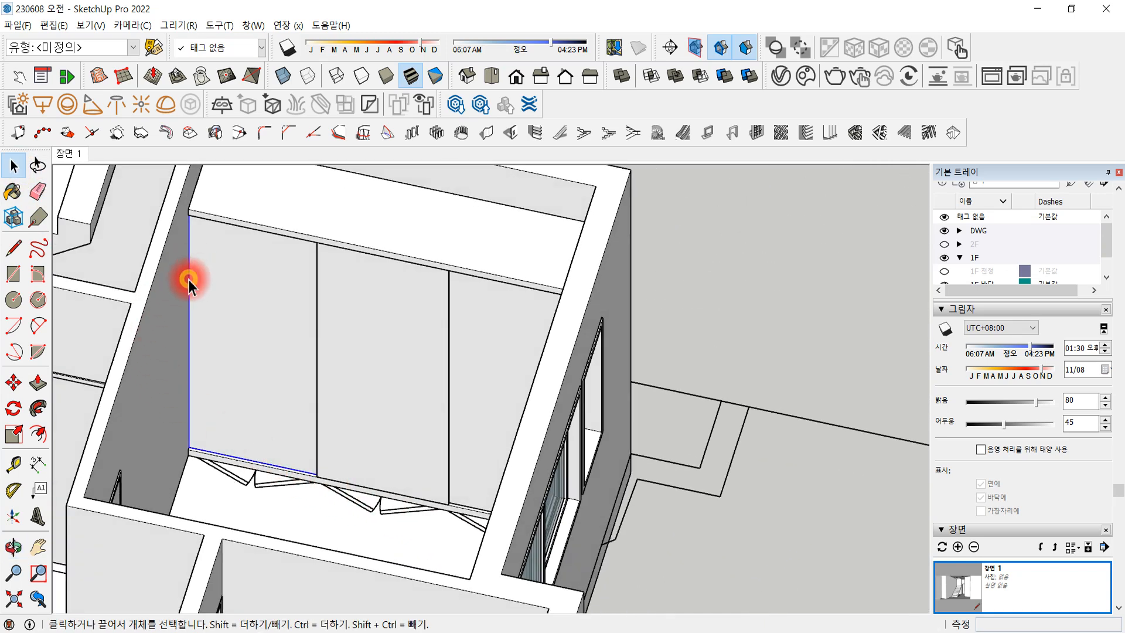
pyautogui.click(204, 286)
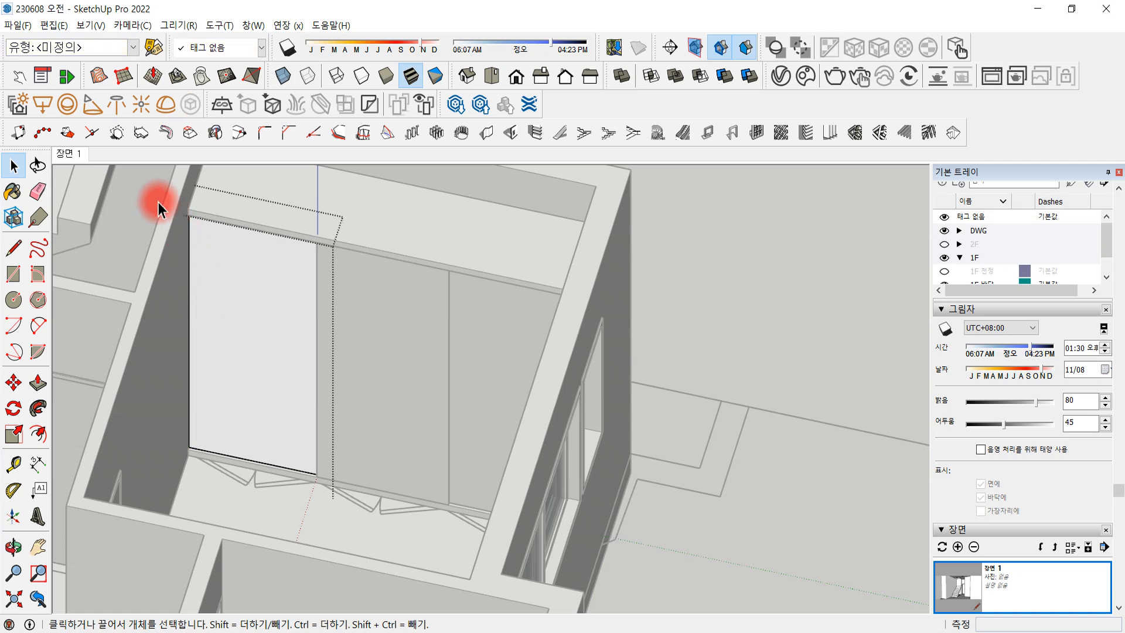
pyautogui.moveTo(234, 521); pyautogui.dragTo(230, 516)
pyautogui.press('m')
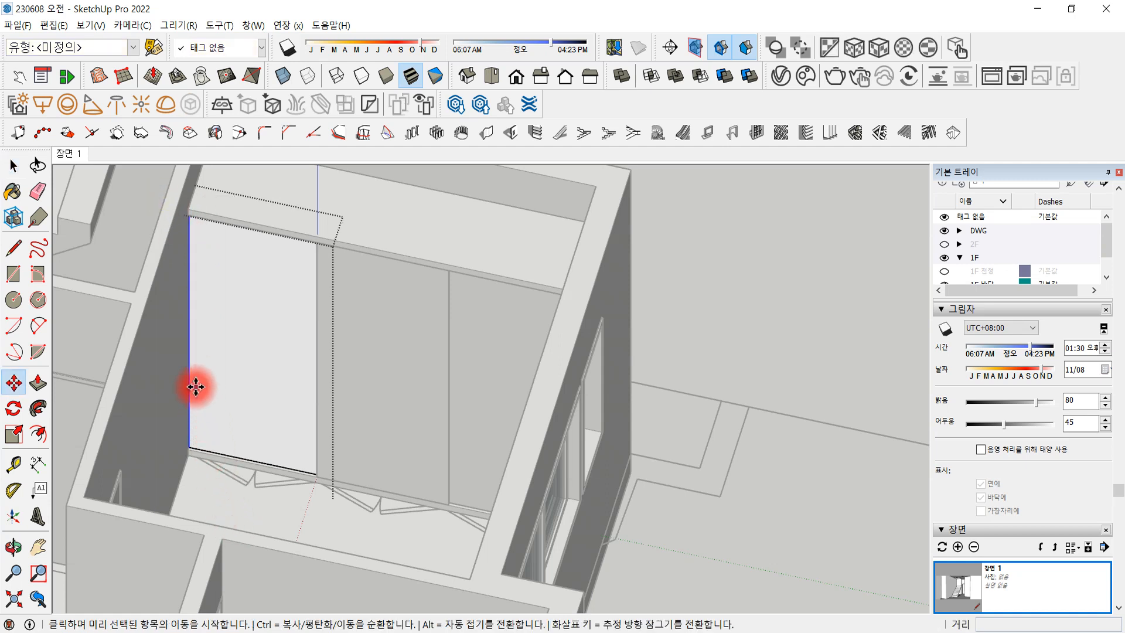
pyautogui.click(192, 383)
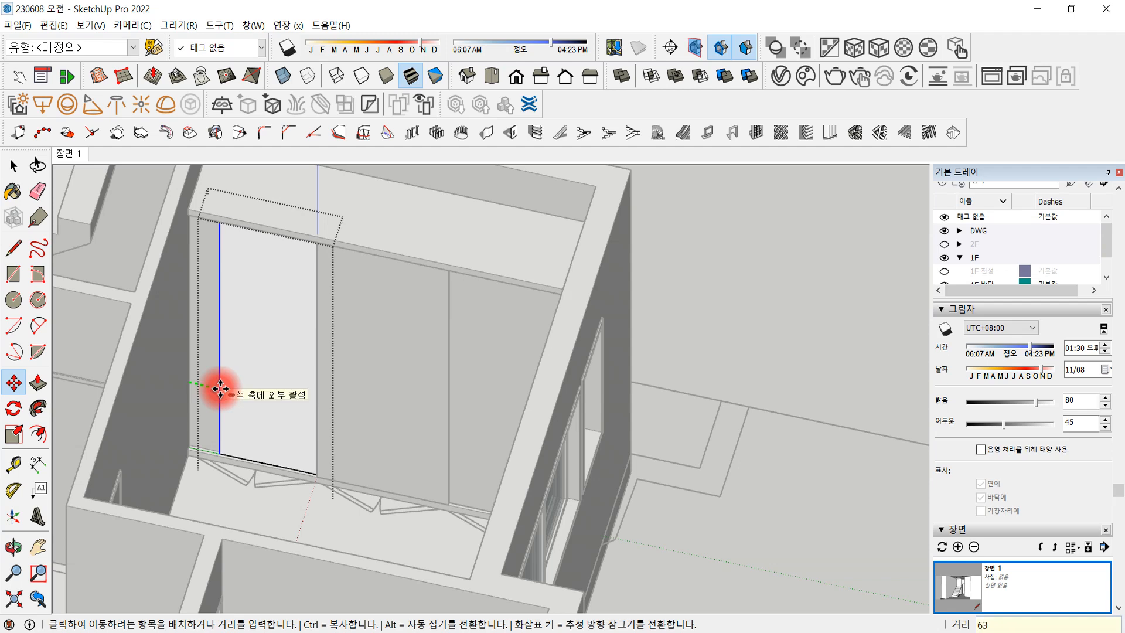
pyautogui.press('Return')
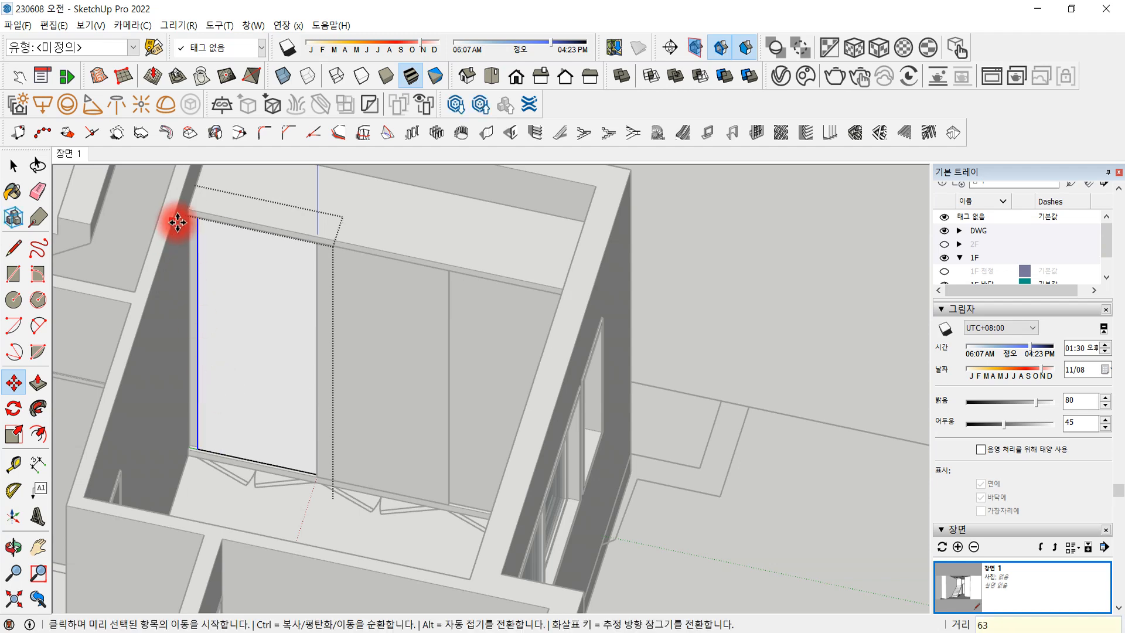
pyautogui.moveTo(561, 357); pyautogui.dragTo(652, 365, button='middle')
pyautogui.scroll(3, 644, 360)
pyautogui.press('m')
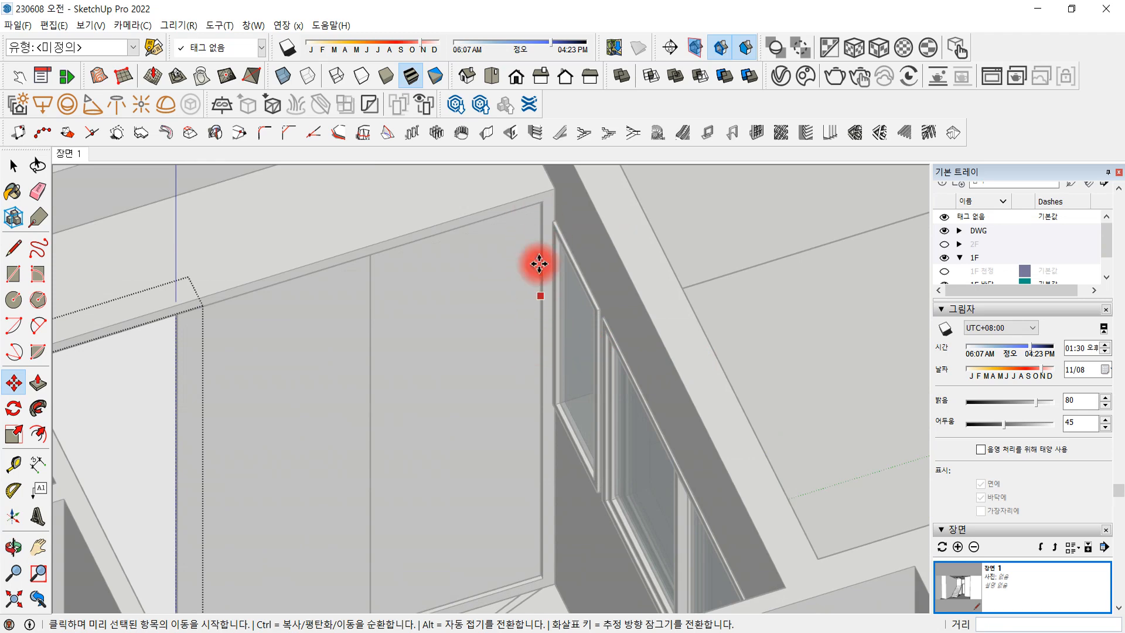
pyautogui.scroll(-5, 543, 386)
pyautogui.moveTo(551, 419); pyautogui.dragTo(377, 439, button='middle')
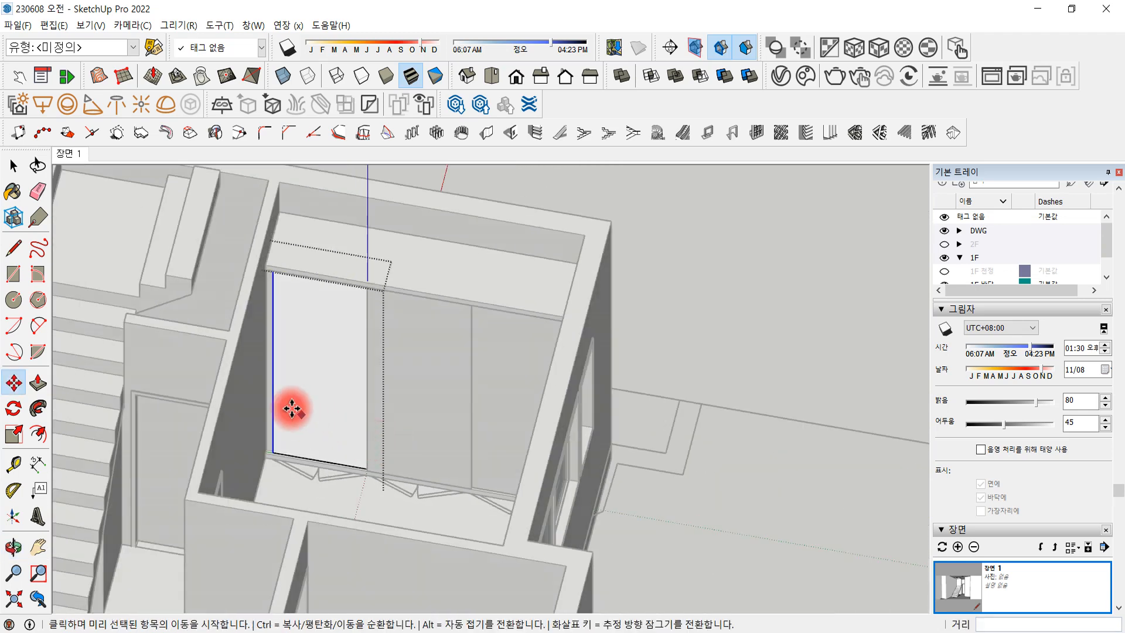
pyautogui.click(11, 167)
pyautogui.scroll(6, 258, 459)
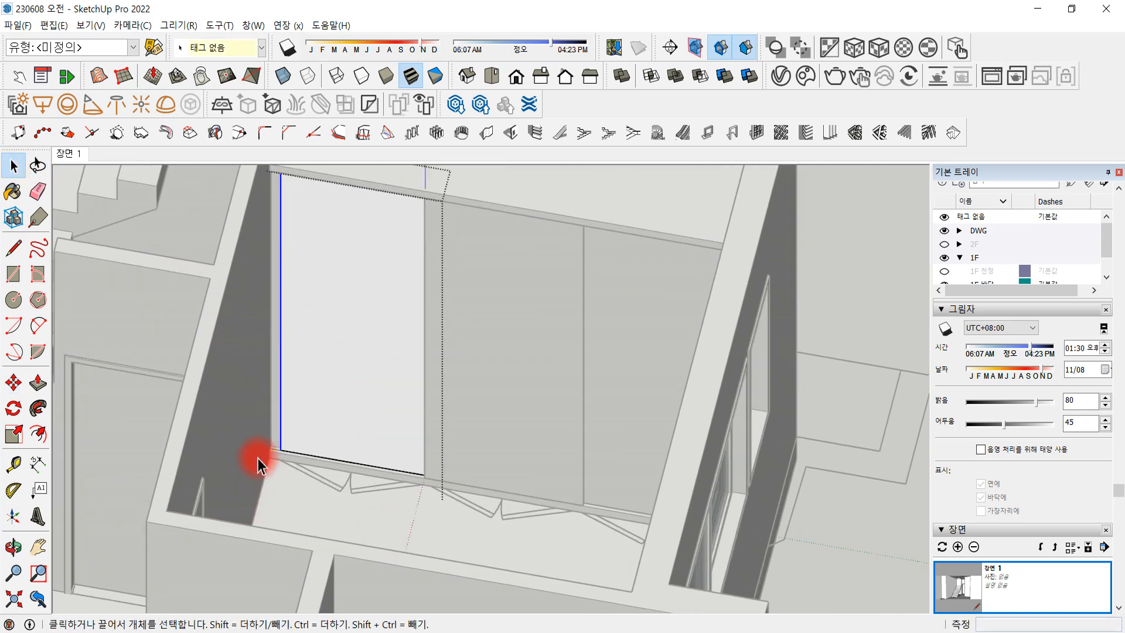
pyautogui.press('Escape')
# Open the wardrobe frame's group and copy the base ledge's end edge at the stair-side wall 60 mm inward
pyautogui.doubleClick(290, 459)
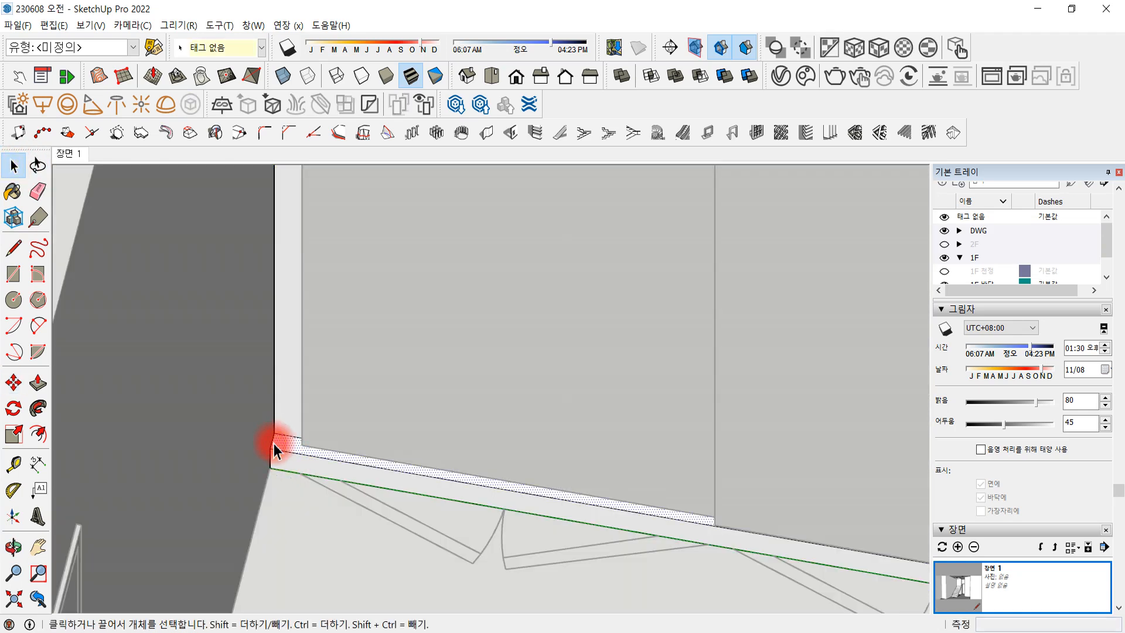
pyautogui.click(273, 445)
pyautogui.press('m')
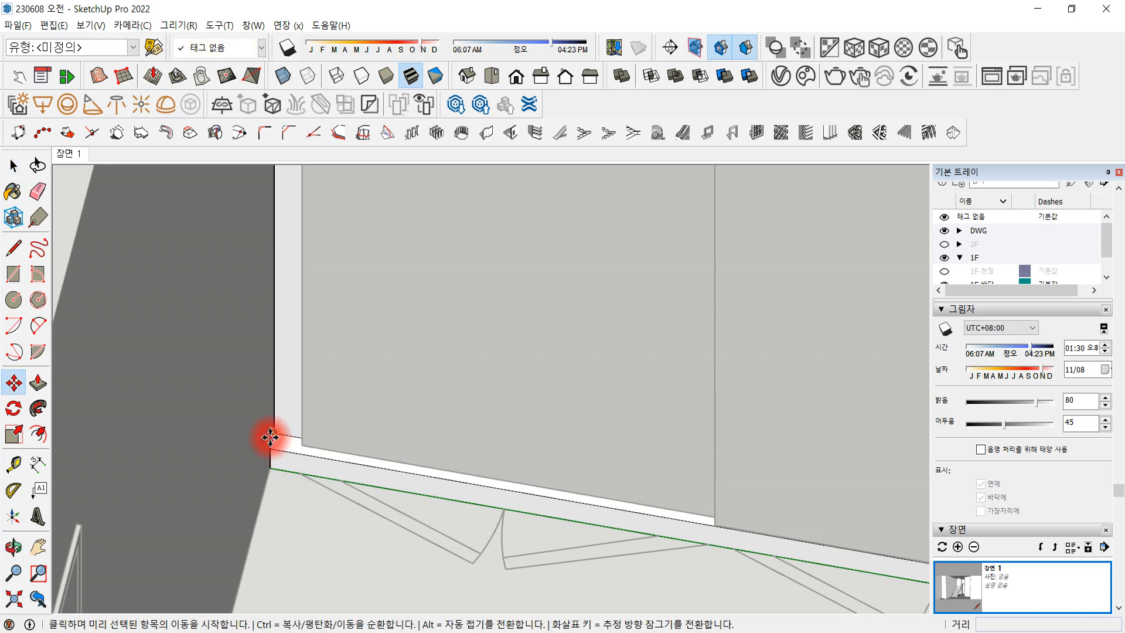
pyautogui.click(273, 431)
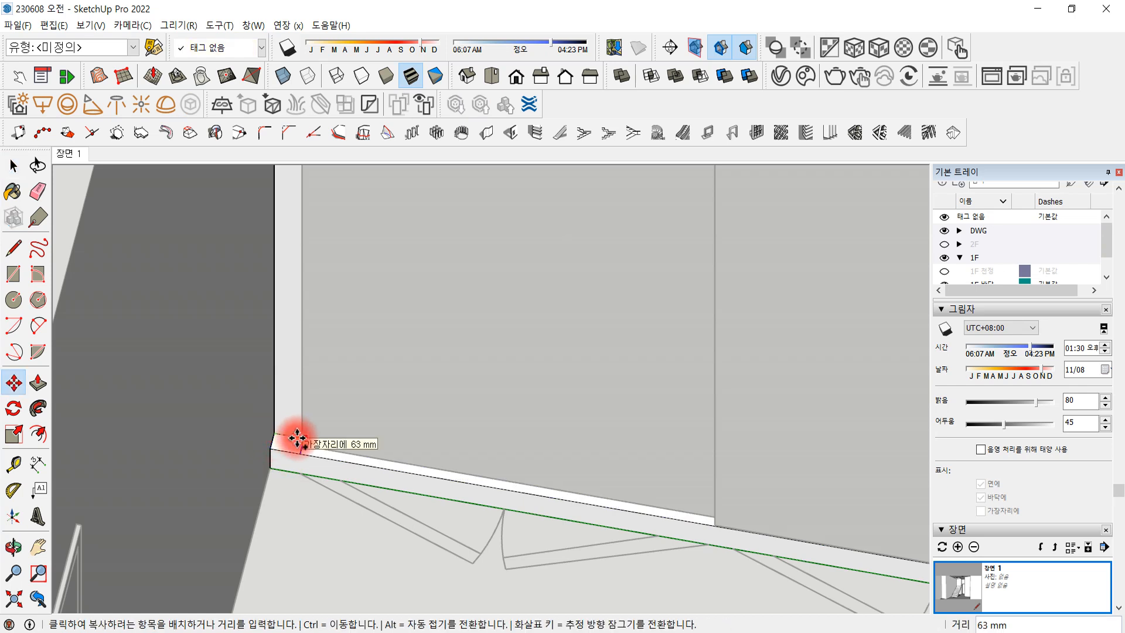
pyautogui.write('60')
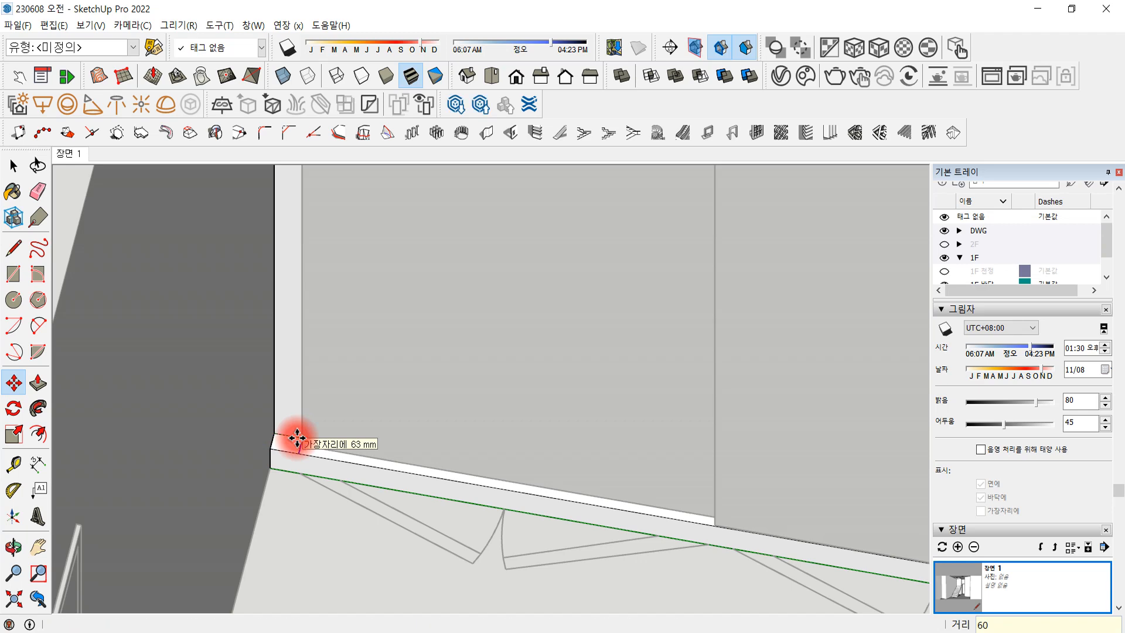
pyautogui.press('Return')
# Push/Pull the 60 mm wide ledge face at the stair-side wall up 2480 mm to the top frame and close the group
pyautogui.press('p')
pyautogui.click(284, 448)
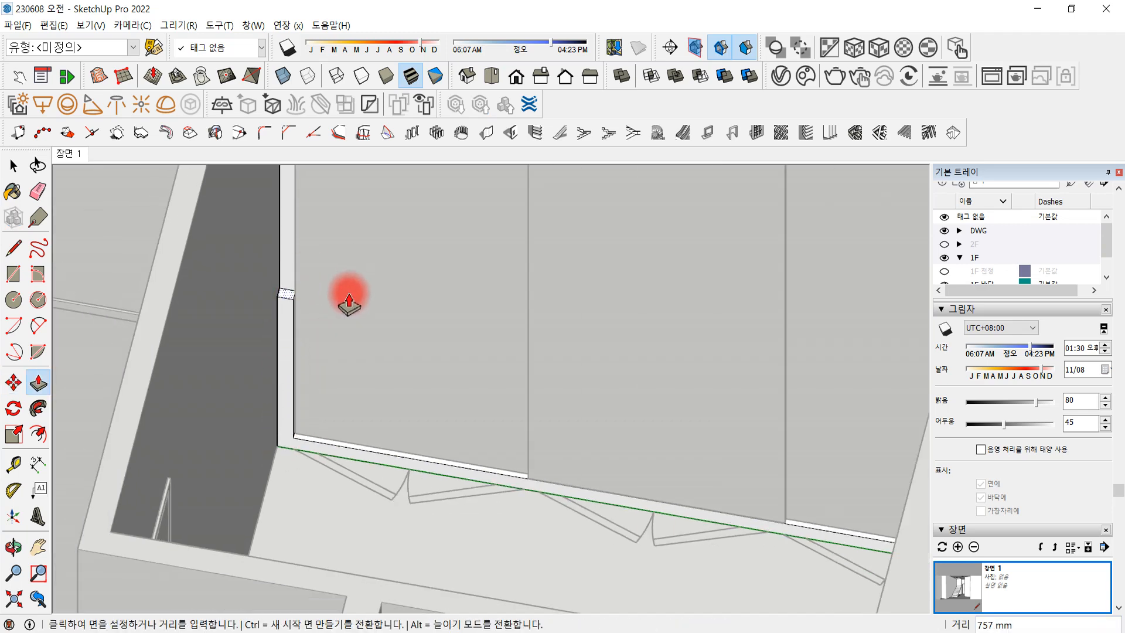
pyautogui.scroll(-4, 343, 329)
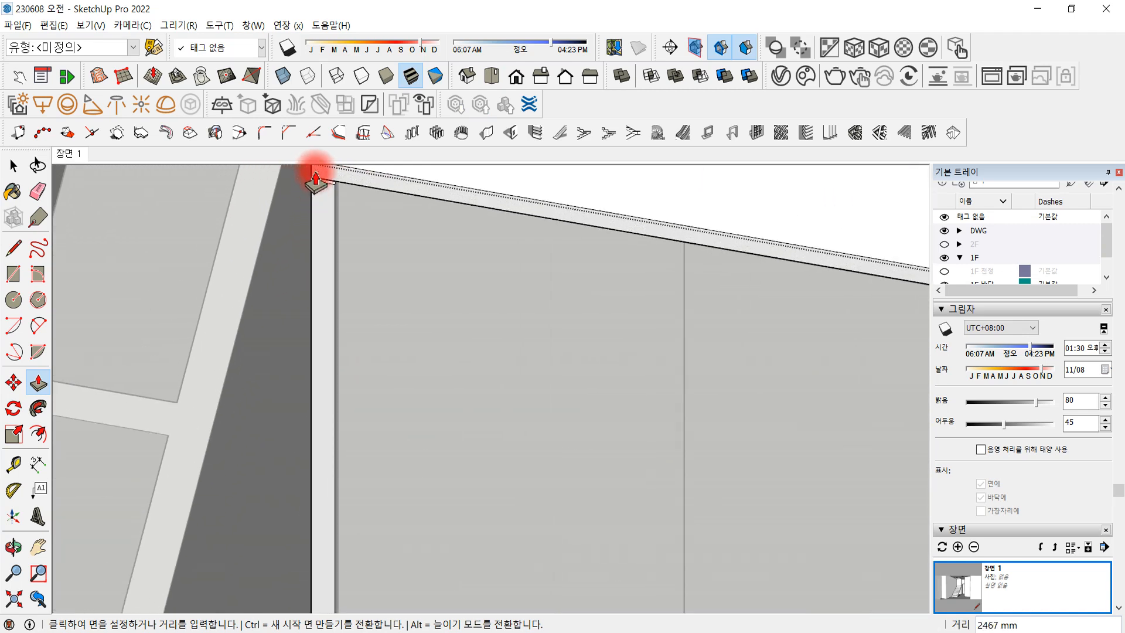
pyautogui.click(313, 180)
pyautogui.scroll(2, 365, 258)
pyautogui.scroll(-2, 365, 257)
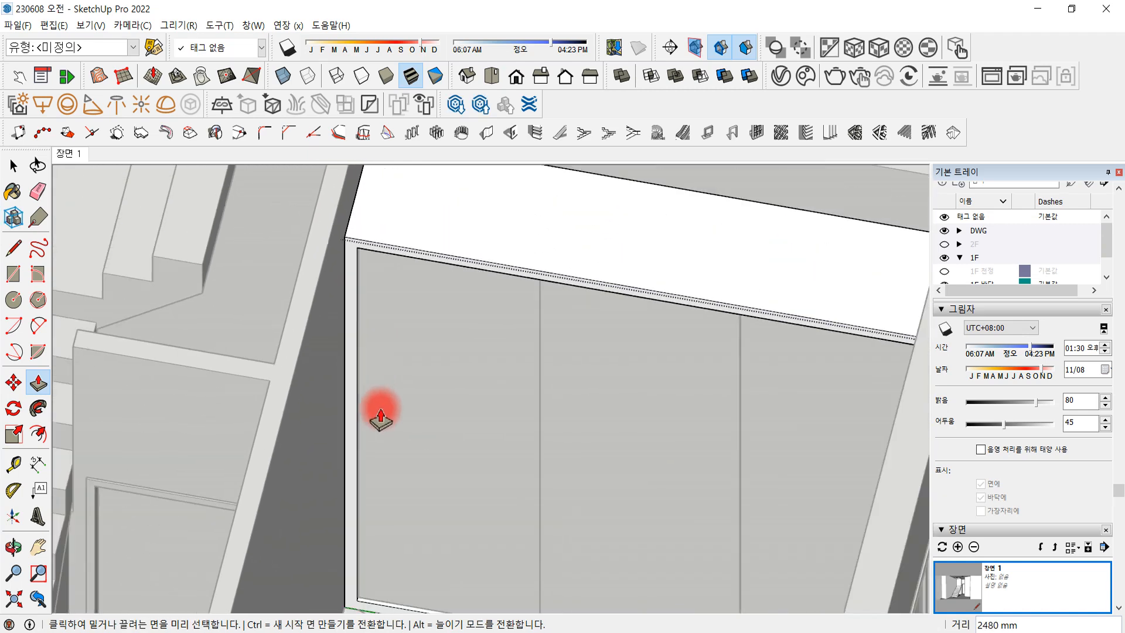
pyautogui.moveTo(385, 535); pyautogui.dragTo(476, 423, button='middle')
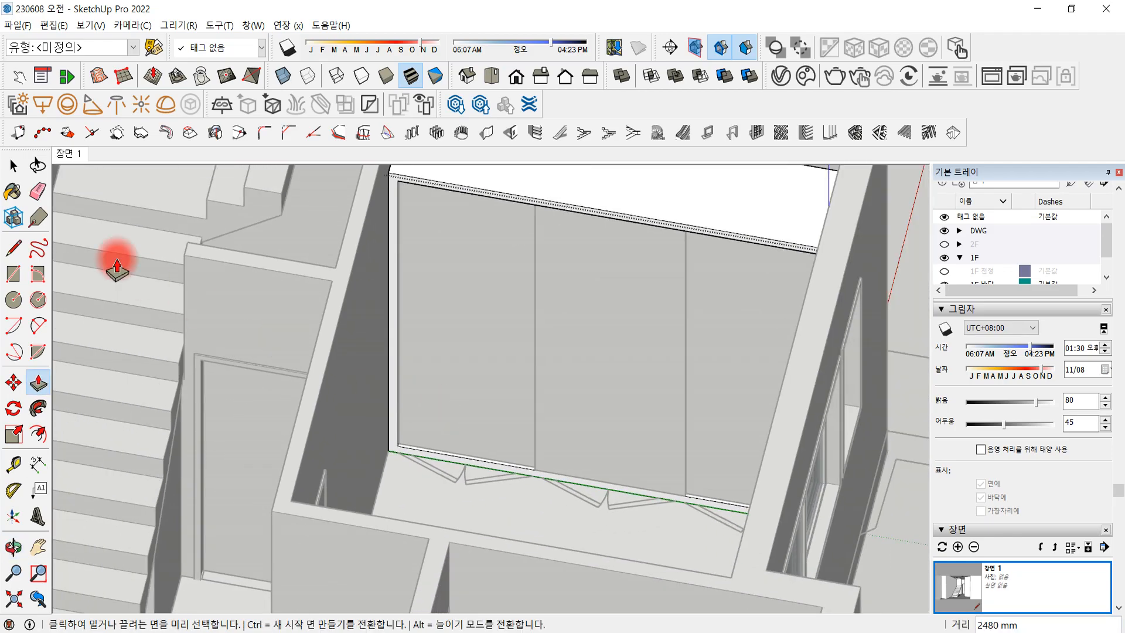
pyautogui.click(13, 166)
pyautogui.click(466, 501)
# Examine the wardrobe's door panels and side fillers from both sides, and the closet outline on the smaller room's floor plan
pyautogui.scroll(-2, 466, 501)
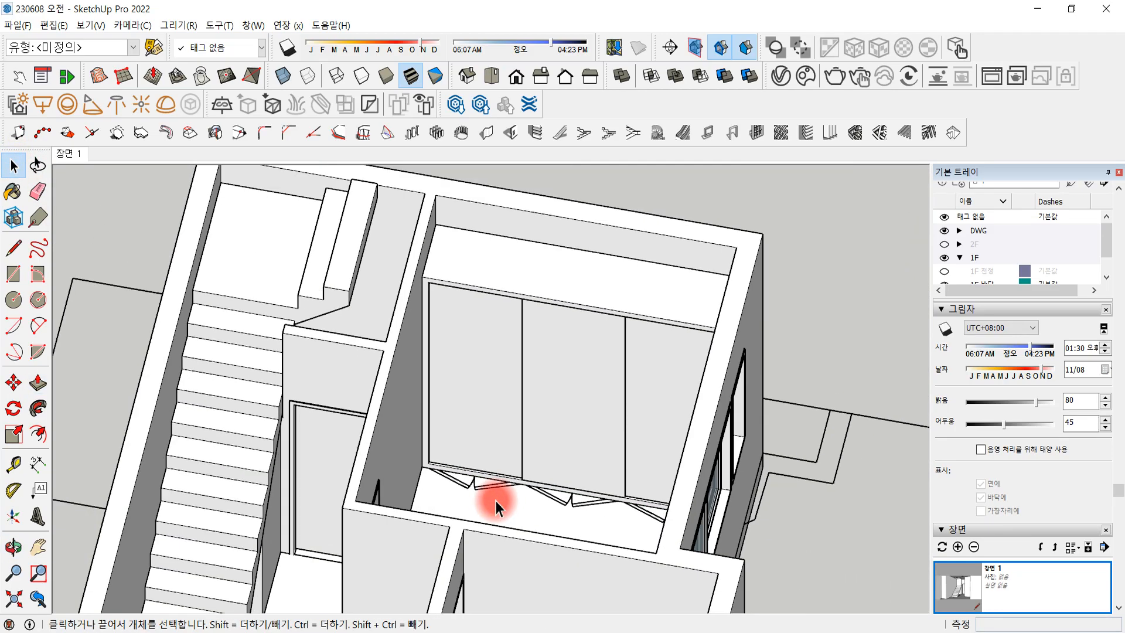
pyautogui.moveTo(502, 503); pyautogui.dragTo(519, 483, button='middle')
pyautogui.scroll(-2, 599, 483)
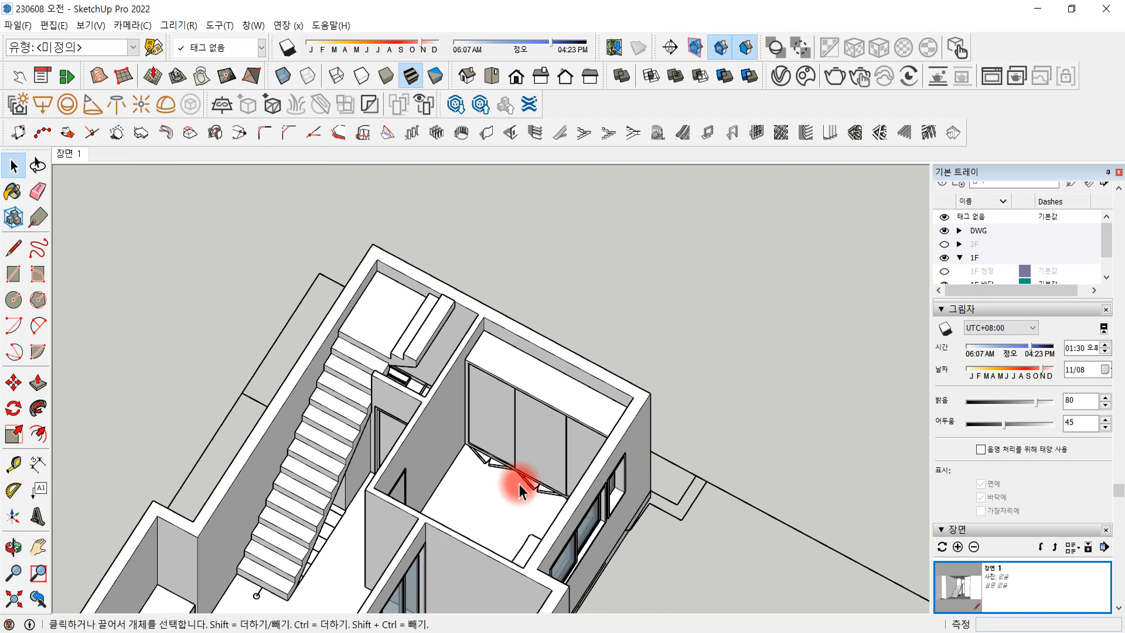
pyautogui.scroll(2, 520, 484)
pyautogui.moveTo(490, 432); pyautogui.dragTo(574, 417, button='middle')
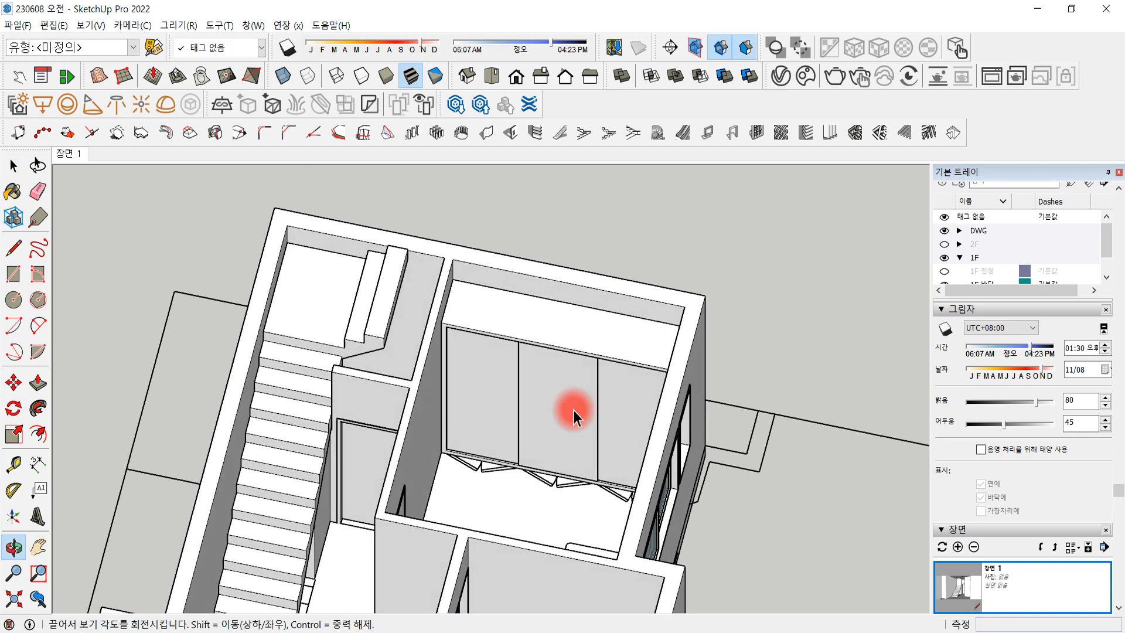
pyautogui.scroll(2, 468, 477)
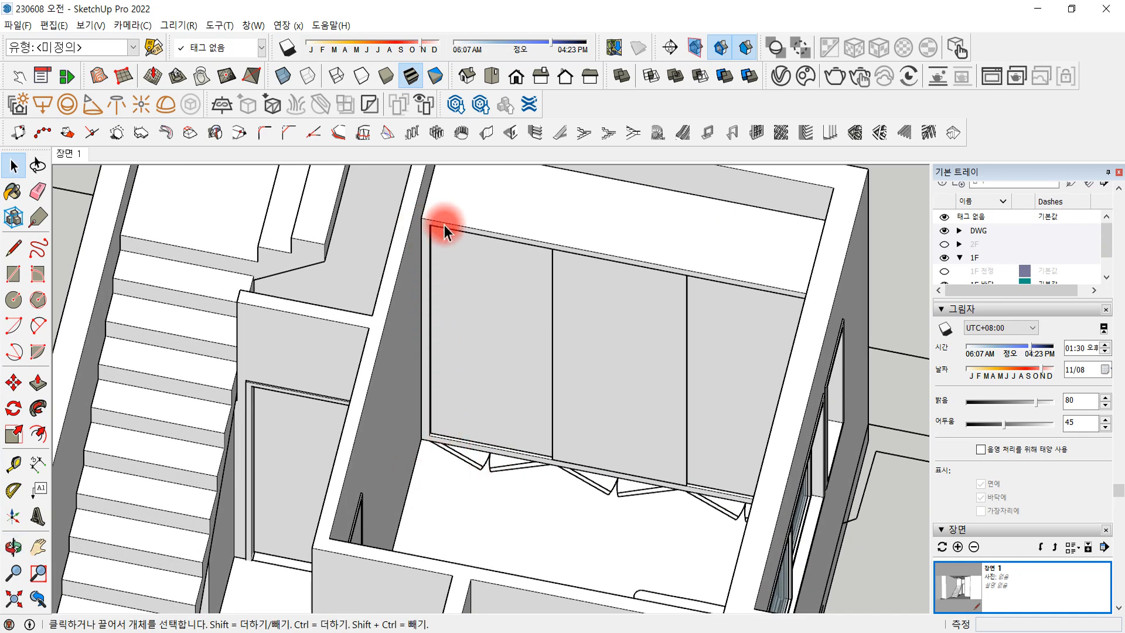
pyautogui.moveTo(413, 363); pyautogui.dragTo(726, 293, button='middle')
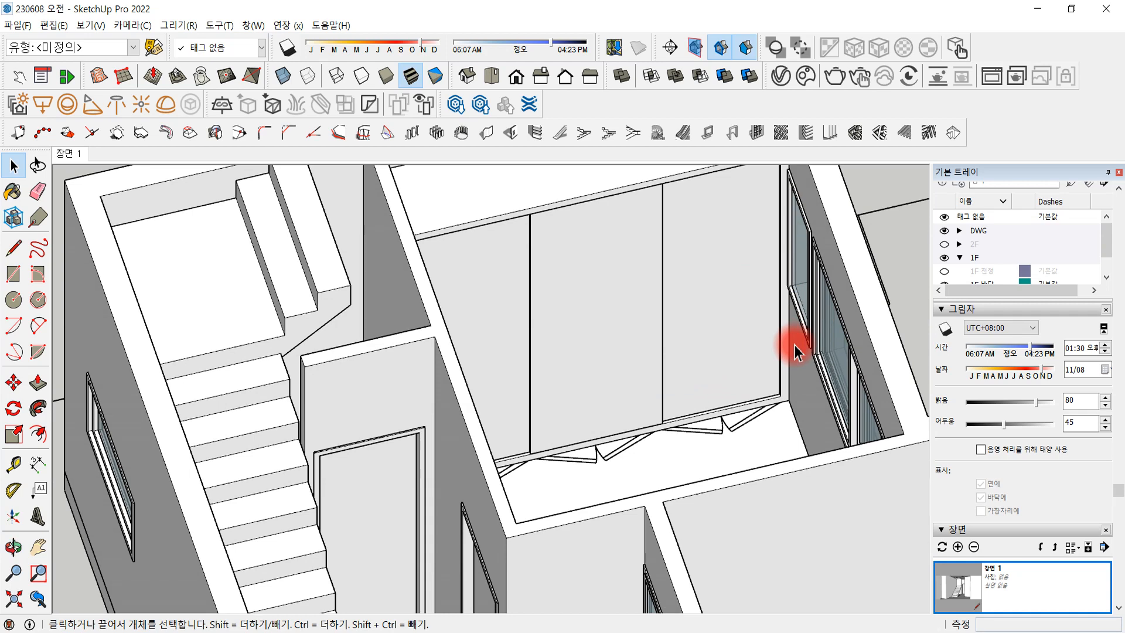
pyautogui.scroll(-3, 797, 352)
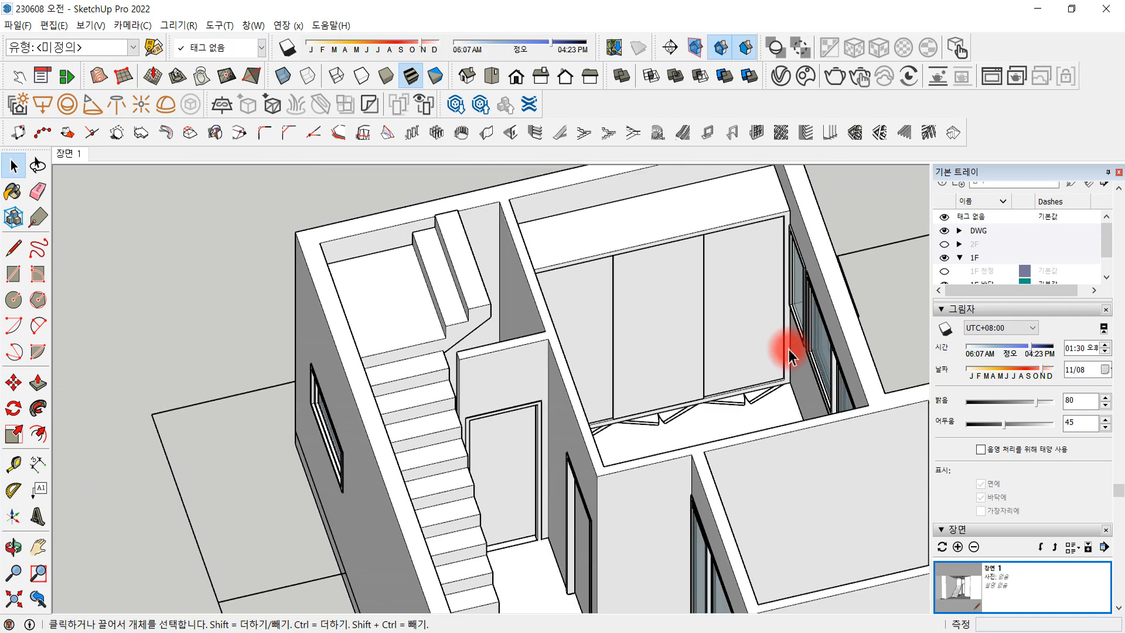
pyautogui.scroll(-1, 798, 395)
pyautogui.moveTo(794, 396); pyautogui.dragTo(615, 437, button='middle')
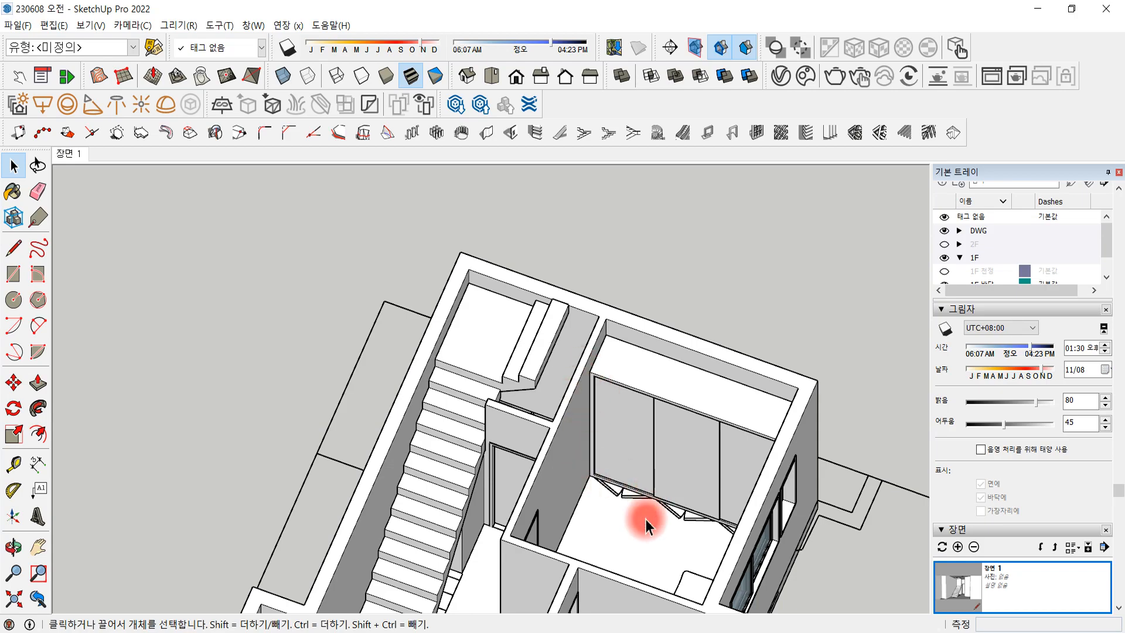
pyautogui.keyDown('shift'); pyautogui.moveTo(593, 516); pyautogui.dragTo(604, 312, button='middle'); pyautogui.keyUp('shift')
pyautogui.moveTo(657, 512); pyautogui.dragTo(825, 562, button='middle')
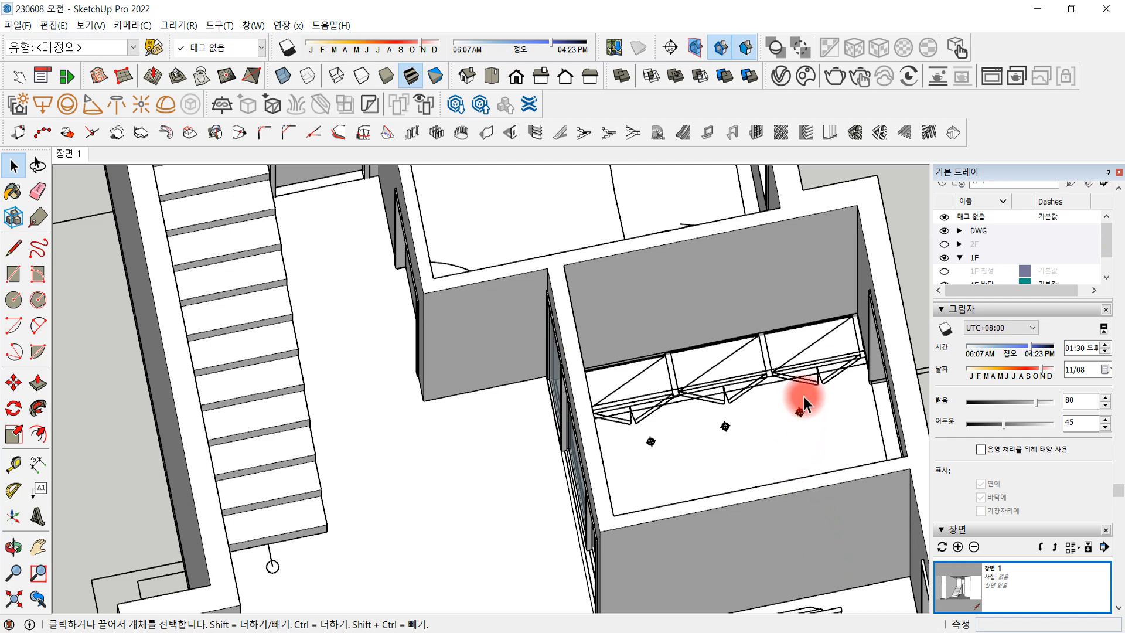
pyautogui.moveTo(800, 397); pyautogui.dragTo(733, 406, button='middle')
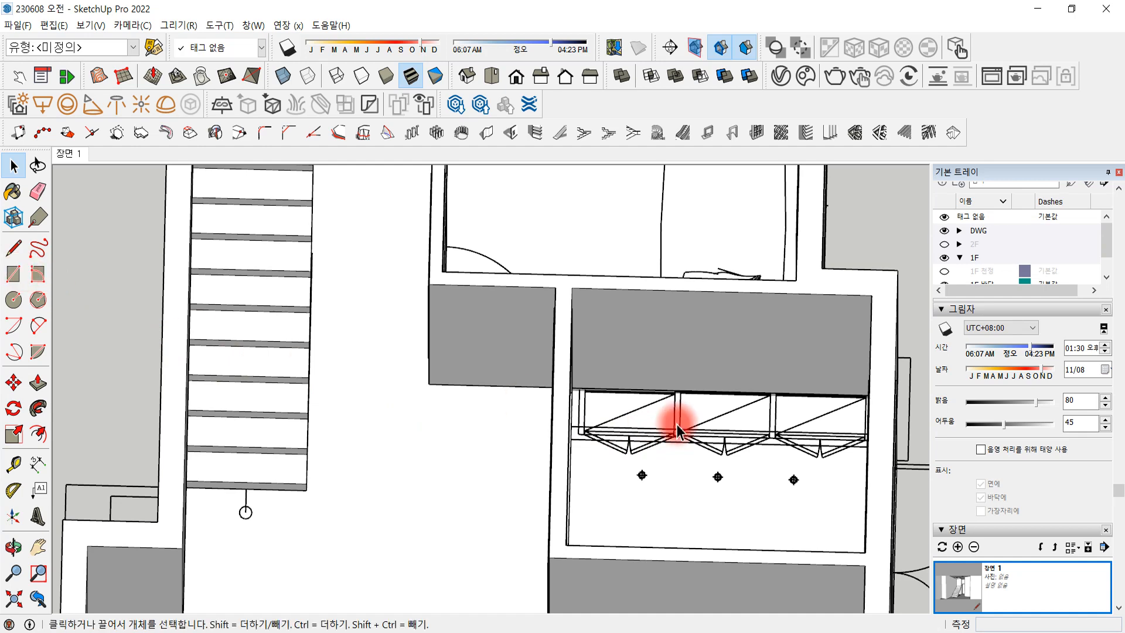
pyautogui.click(15, 274)
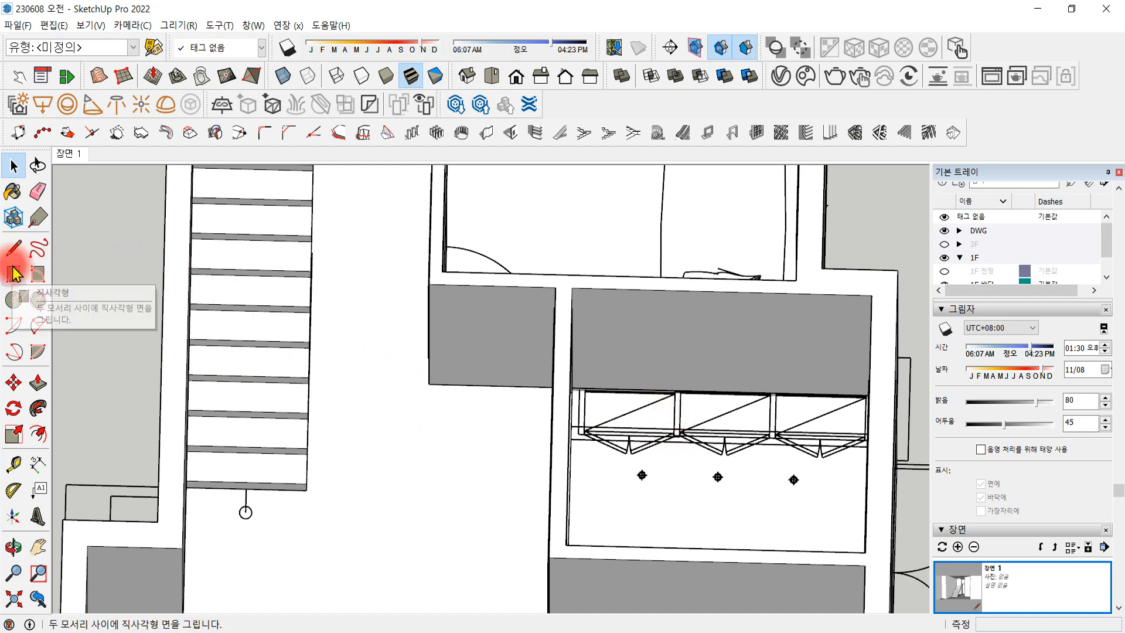
pyautogui.scroll(1, 605, 413)
pyautogui.moveTo(603, 411); pyautogui.dragTo(573, 428, button='middle')
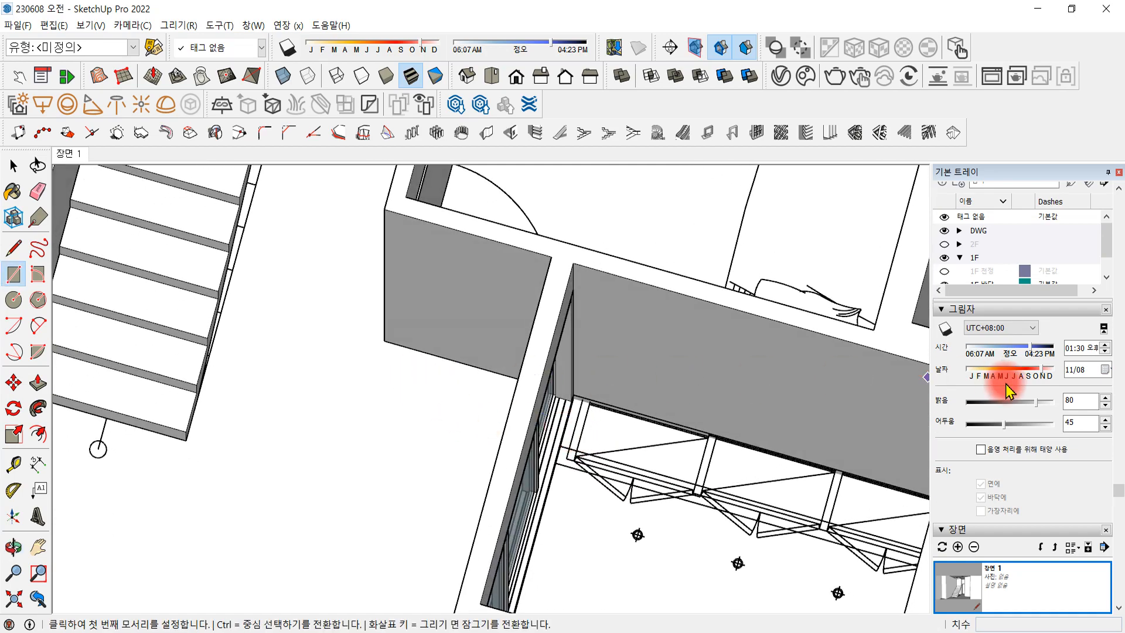
pyautogui.scroll(-5, 1007, 544)
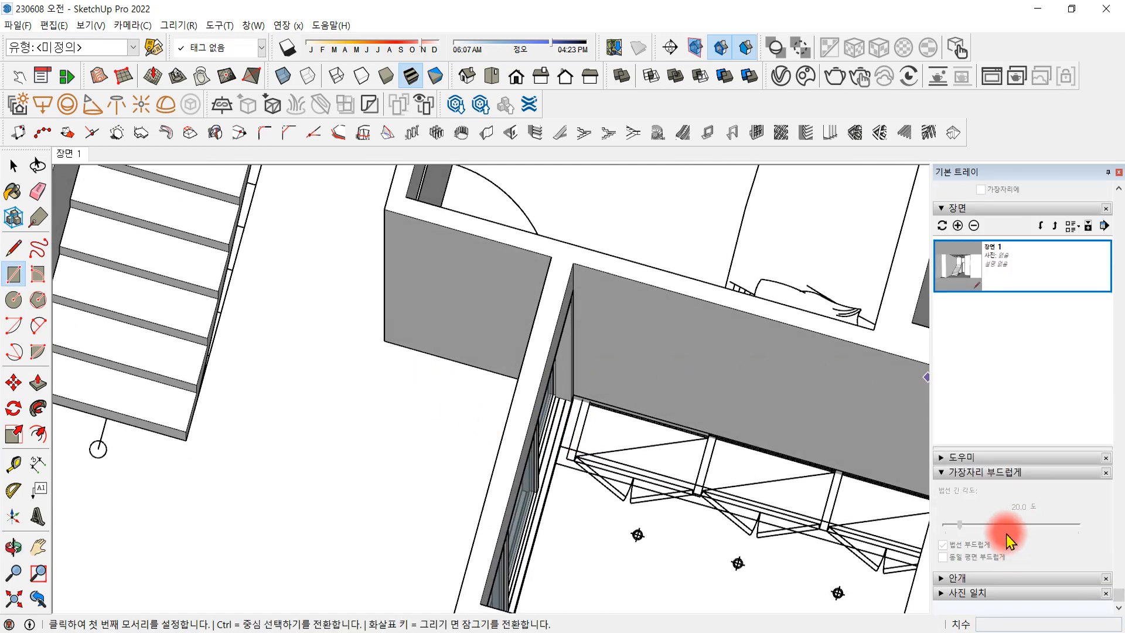
pyautogui.moveTo(762, 504); pyautogui.dragTo(352, 364, button='middle')
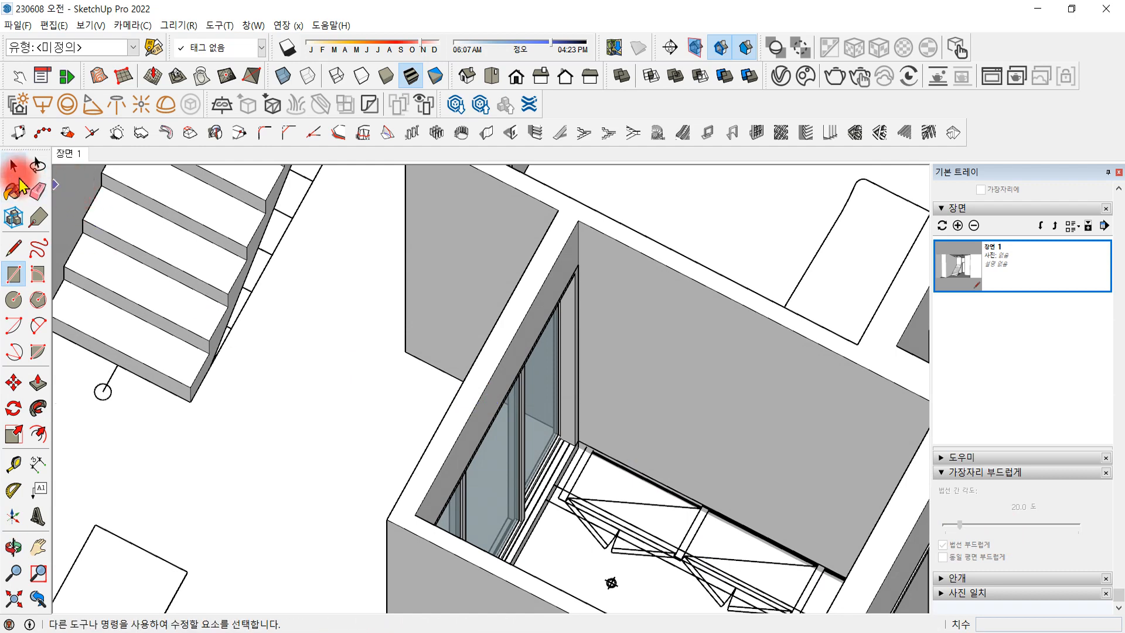
pyautogui.click(15, 171)
# Hide the first-floor walls (1f Wall tag) and show the first-floor ceiling (1F 천정 tag)
pyautogui.scroll(-5, 493, 394)
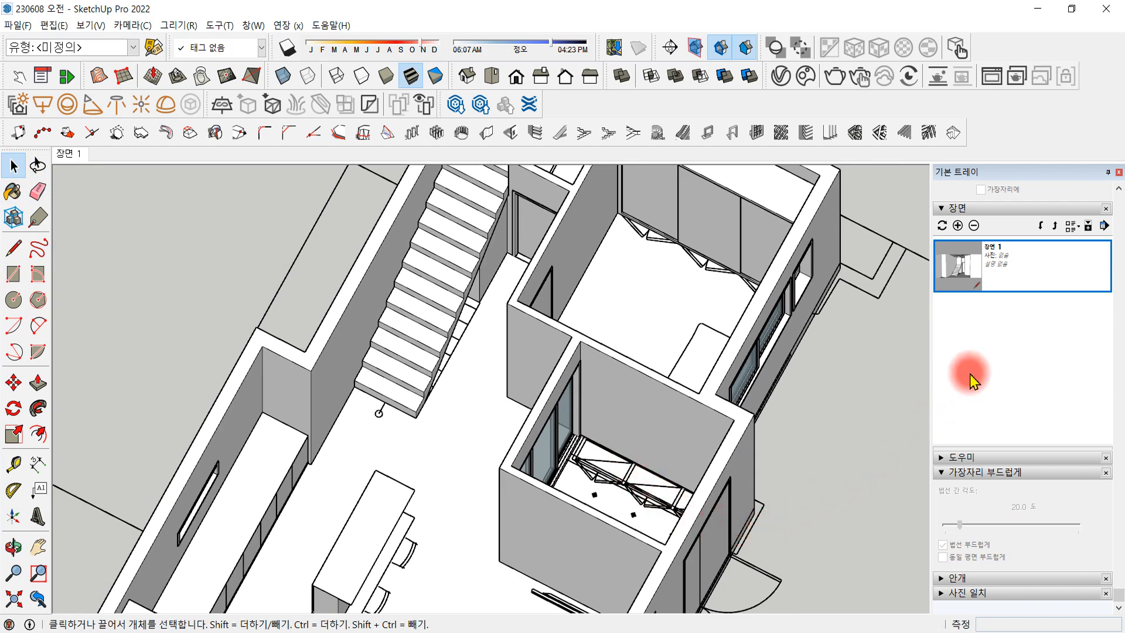
pyautogui.scroll(-10, 1029, 519)
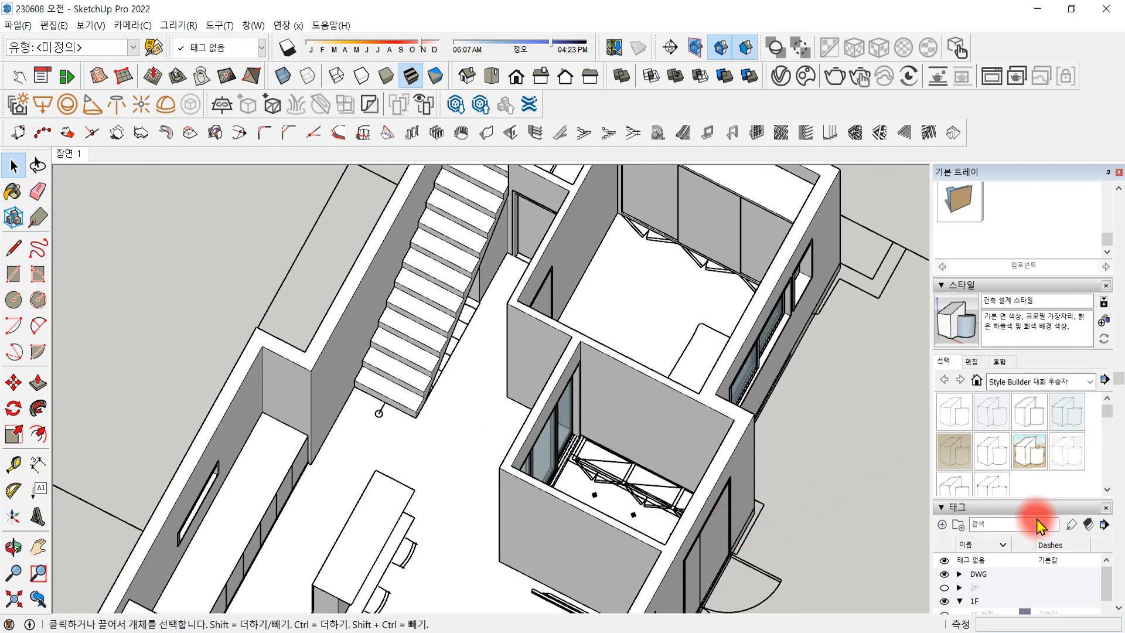
pyautogui.scroll(-5, 1038, 525)
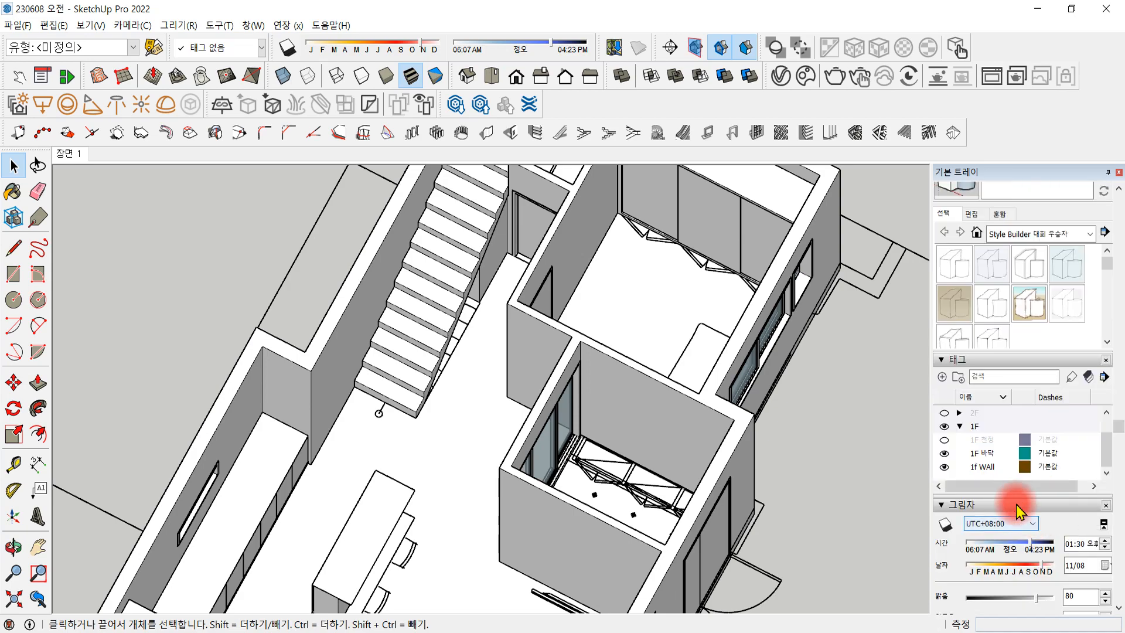
pyautogui.click(945, 466)
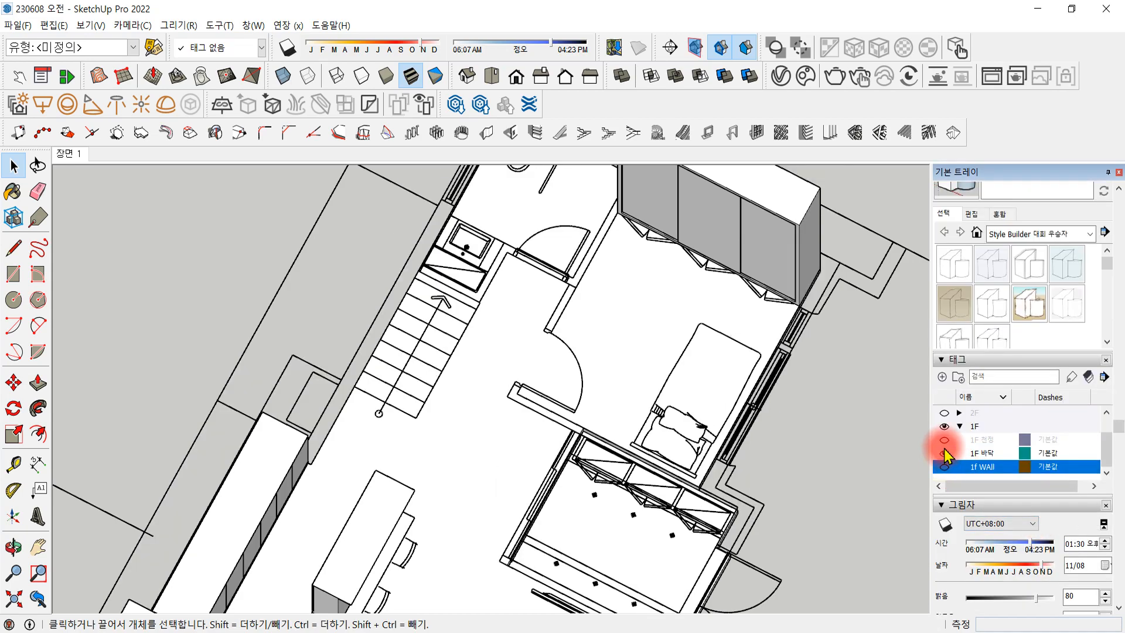
pyautogui.click(944, 440)
# Measure the smaller room's ceiling height from the underside of the ceiling slab down to the floor
pyautogui.moveTo(819, 533); pyautogui.dragTo(610, 264, button='middle')
pyautogui.moveTo(582, 367); pyautogui.dragTo(561, 329, button='middle')
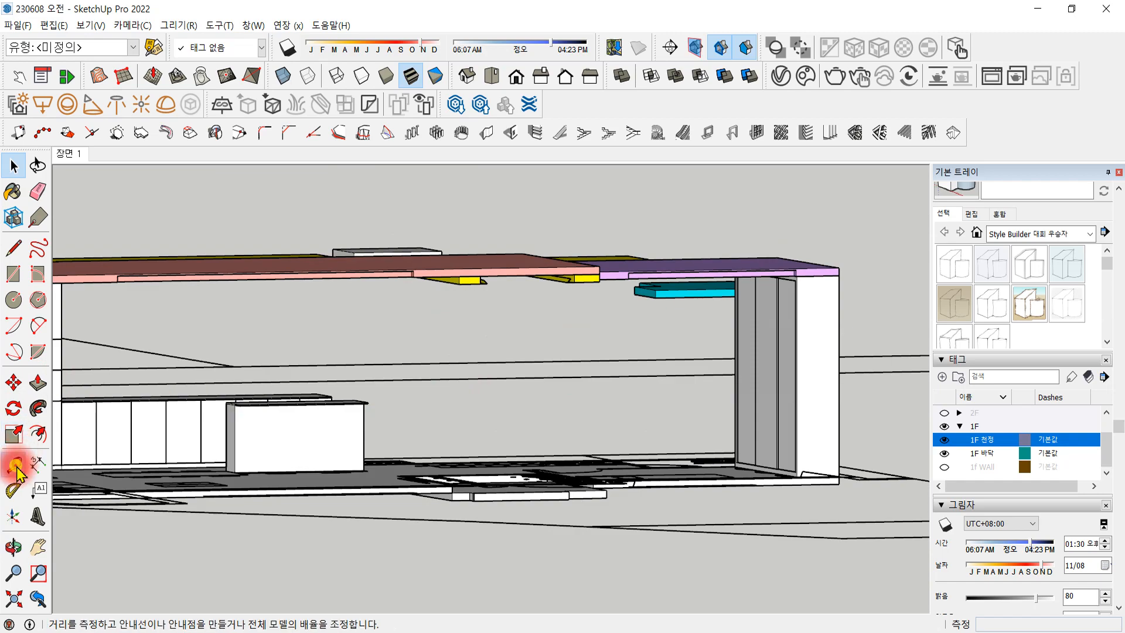
pyautogui.moveTo(414, 329); pyautogui.dragTo(509, 252, button='middle')
pyautogui.press('t')
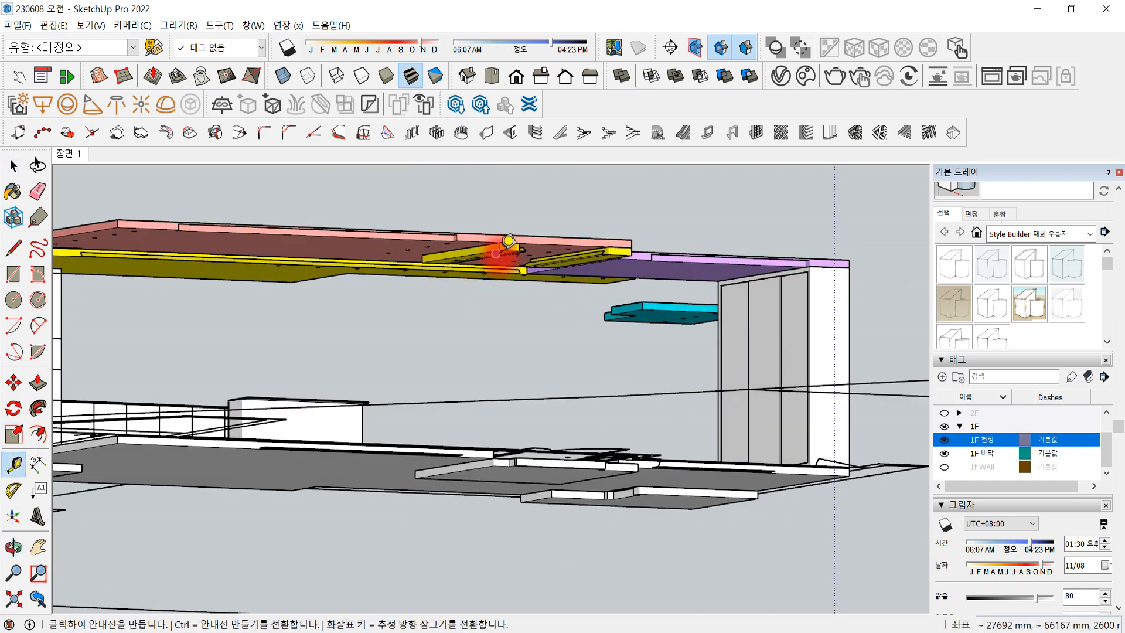
pyautogui.click(509, 238)
pyautogui.moveTo(515, 301); pyautogui.dragTo(457, 526, button='middle')
pyautogui.scroll(2, 457, 526)
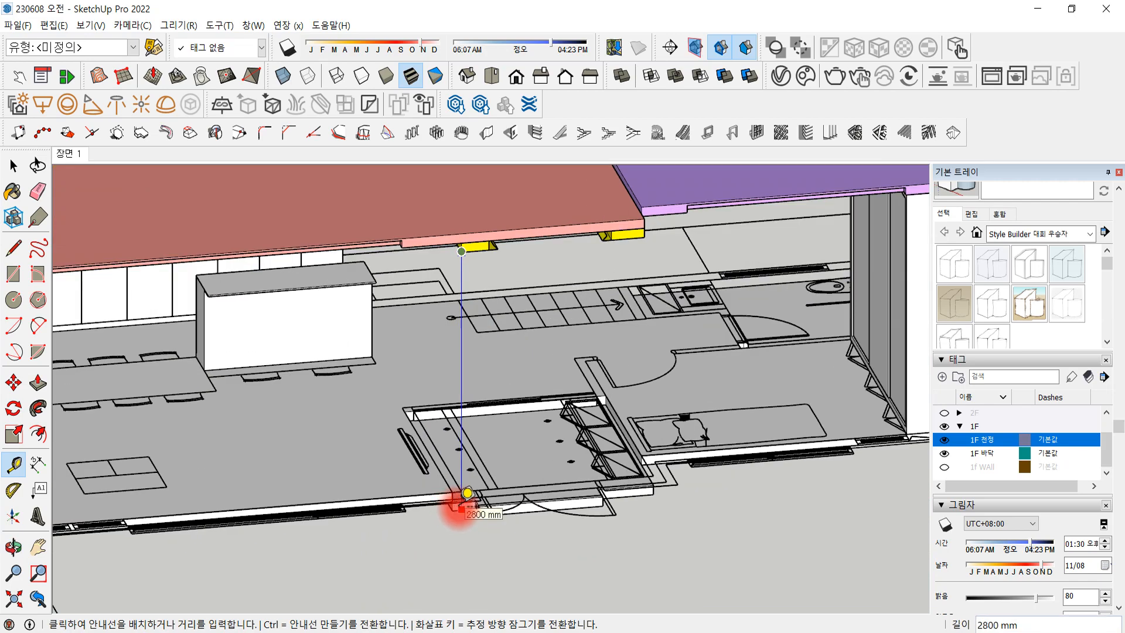
pyautogui.scroll(2, 463, 509)
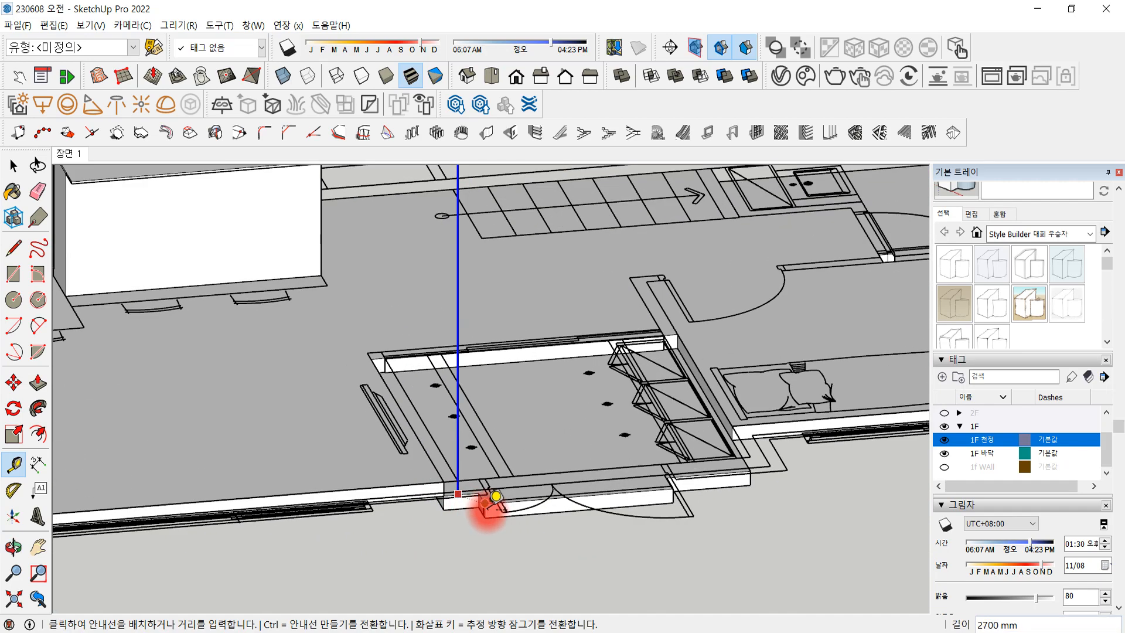
pyautogui.moveTo(492, 493); pyautogui.dragTo(533, 459, button='middle')
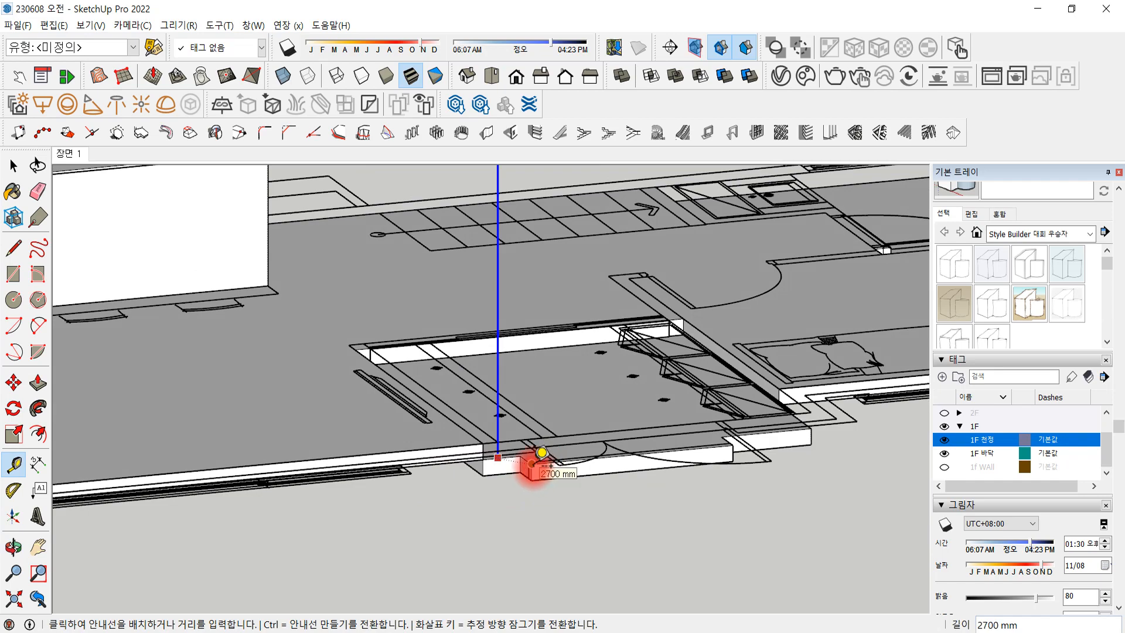
pyautogui.press('Escape')
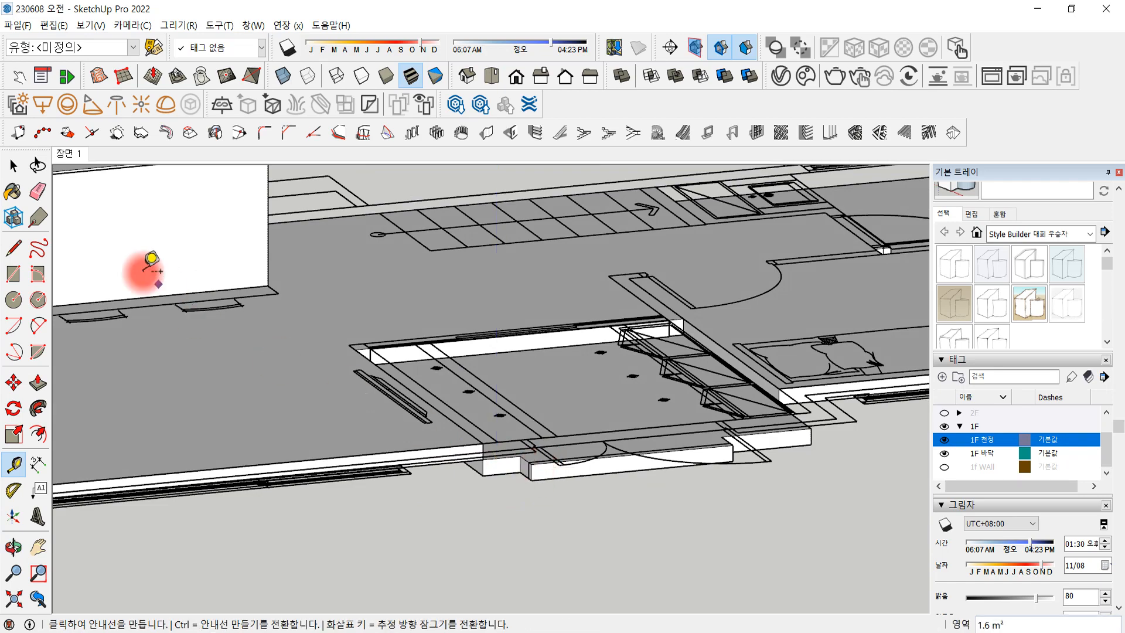
# Hide the first-floor ceiling (1F 천정 tag) and show the first-floor walls (1f WAll tag)
pyautogui.click(16, 165)
pyautogui.moveTo(504, 365); pyautogui.dragTo(701, 363, button='middle')
pyautogui.scroll(3, 678, 395)
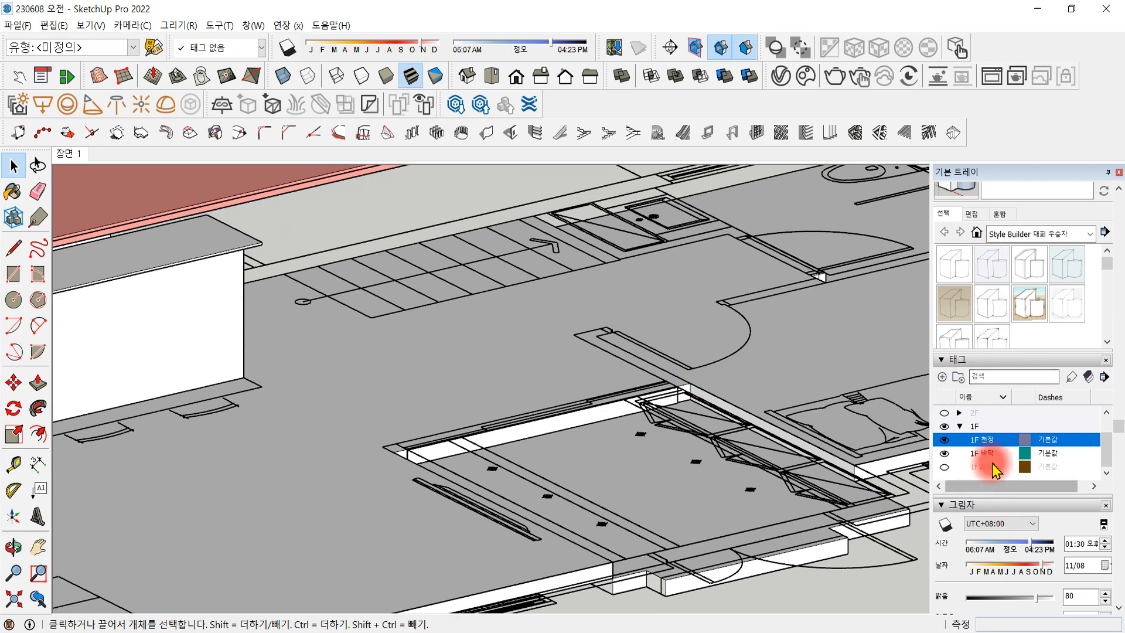
pyautogui.click(945, 439)
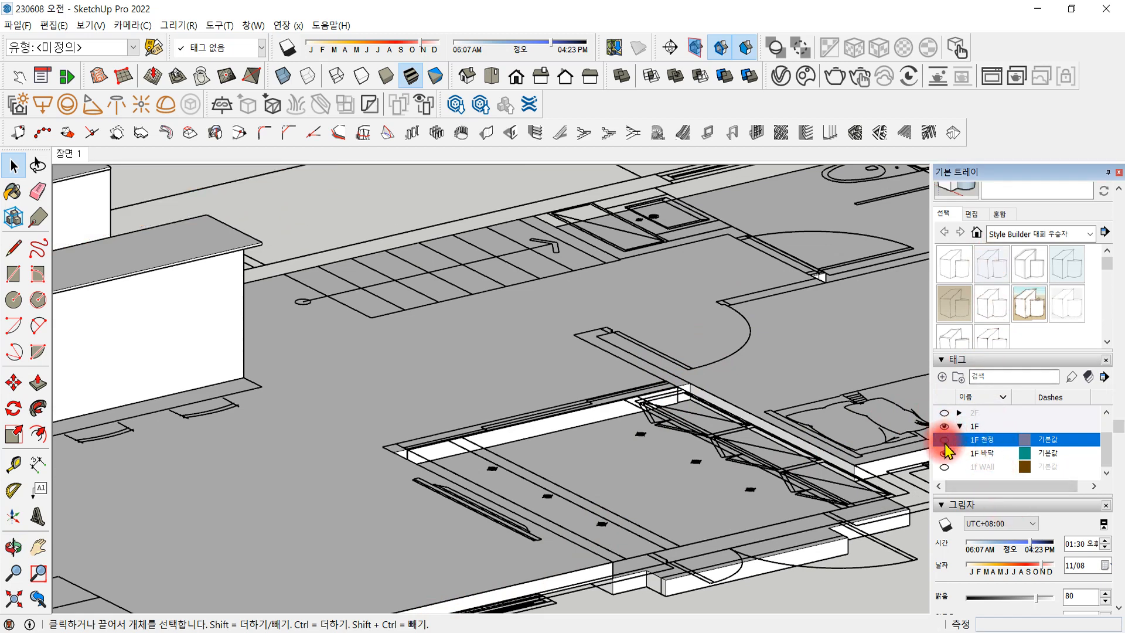
pyautogui.click(944, 467)
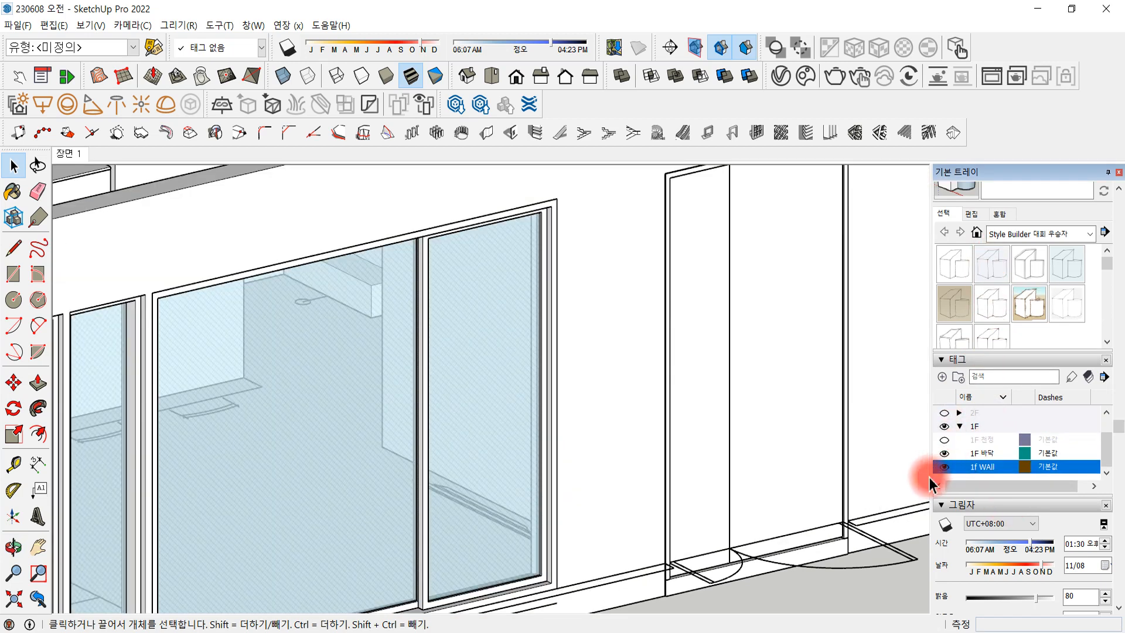
# Draw a rectangle about 359 by 2310 mm over the closet outline on the smaller room's floor
pyautogui.scroll(-2, 726, 460)
pyautogui.moveTo(664, 421); pyautogui.dragTo(364, 447, button='middle')
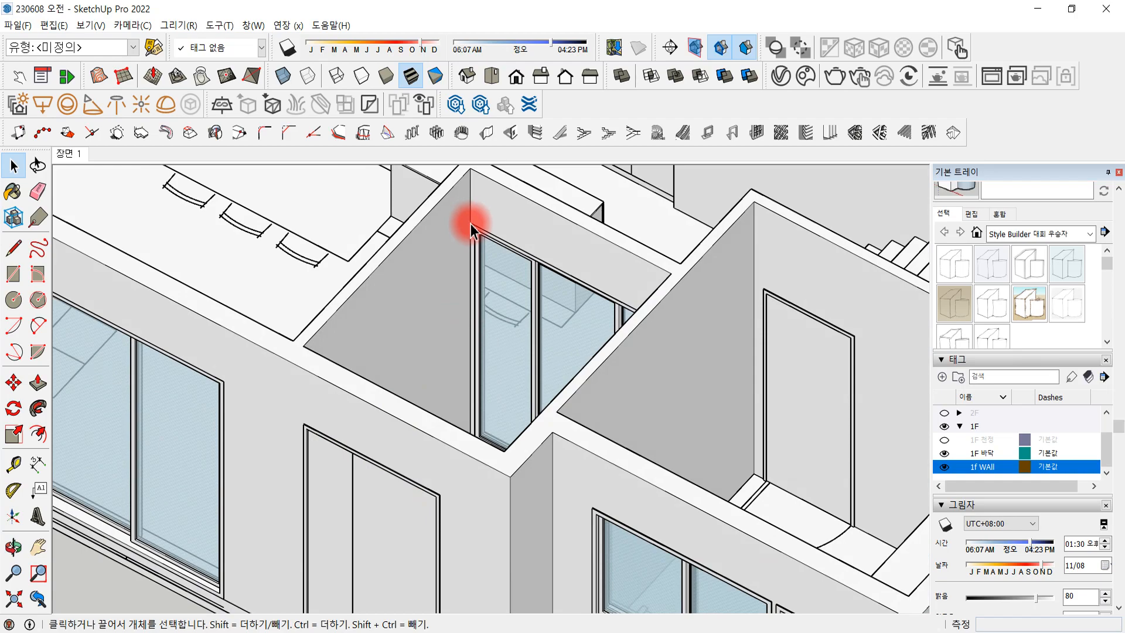
pyautogui.moveTo(508, 301); pyautogui.dragTo(875, 403, button='middle')
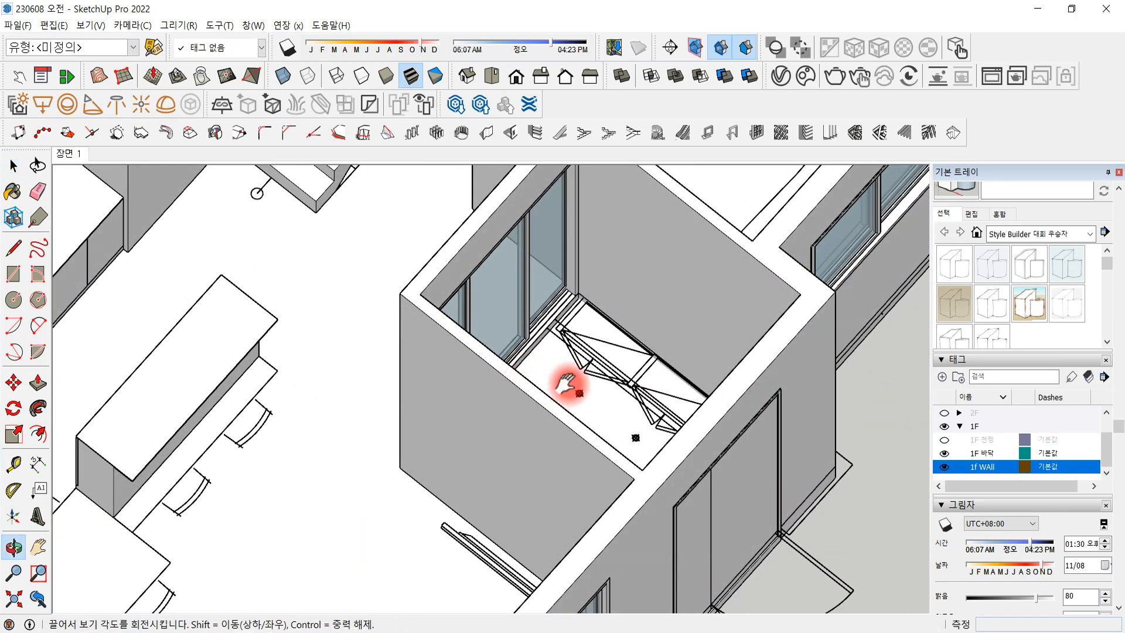
pyautogui.keyDown('shift'); pyautogui.moveTo(570, 389); pyautogui.dragTo(520, 445, button='middle'); pyautogui.keyUp('shift')
pyautogui.scroll(2, 494, 426)
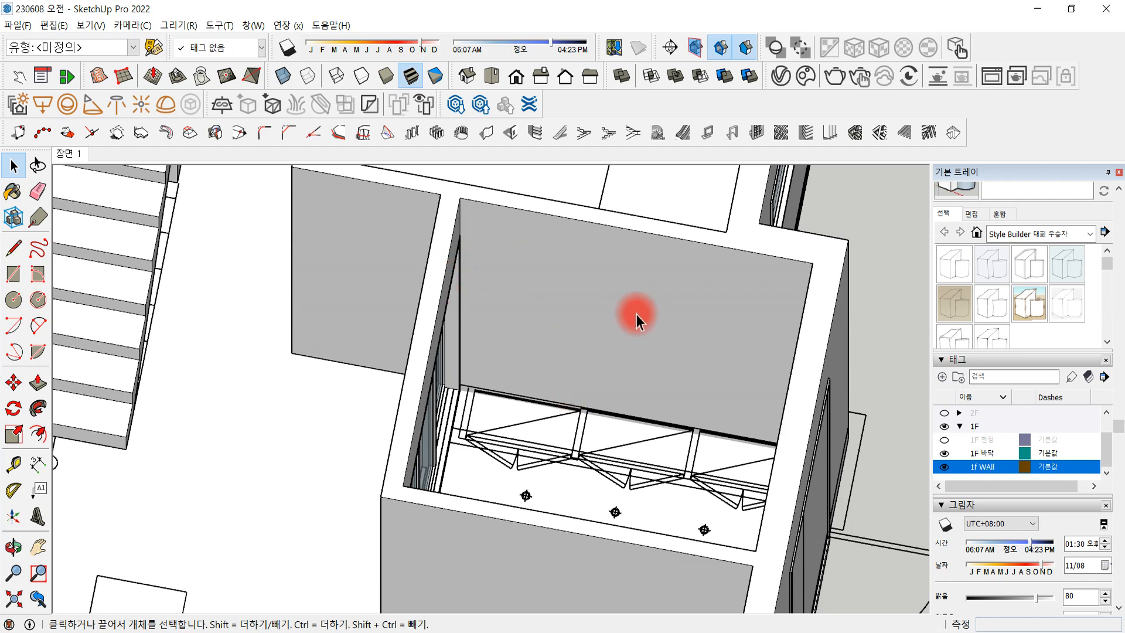
pyautogui.moveTo(670, 340); pyautogui.dragTo(801, 440, button='middle')
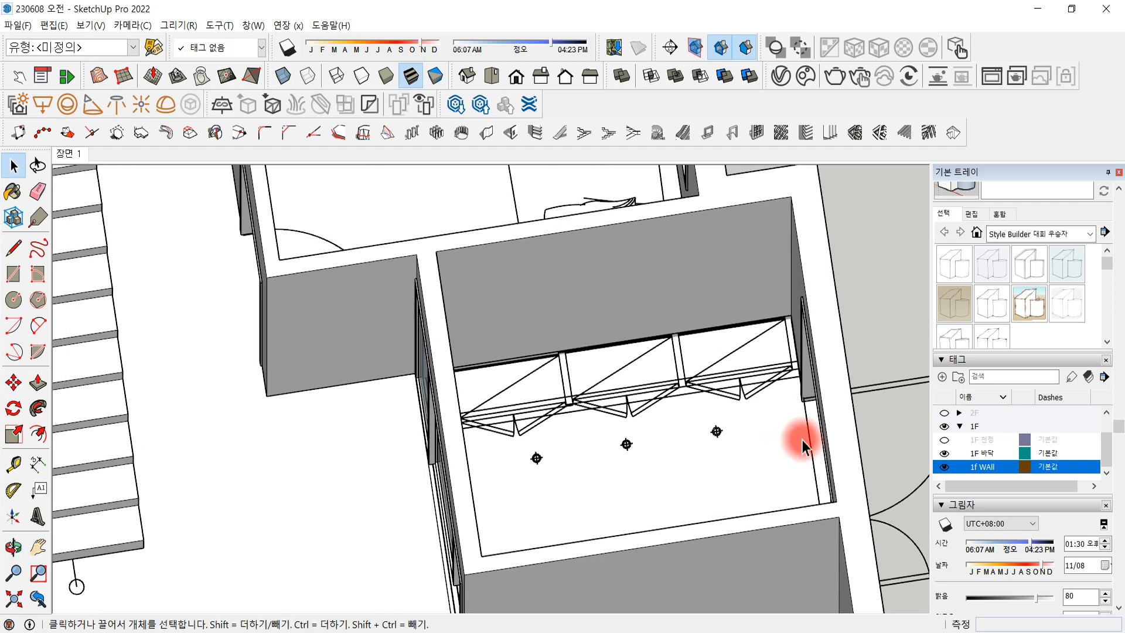
pyautogui.scroll(4, 784, 318)
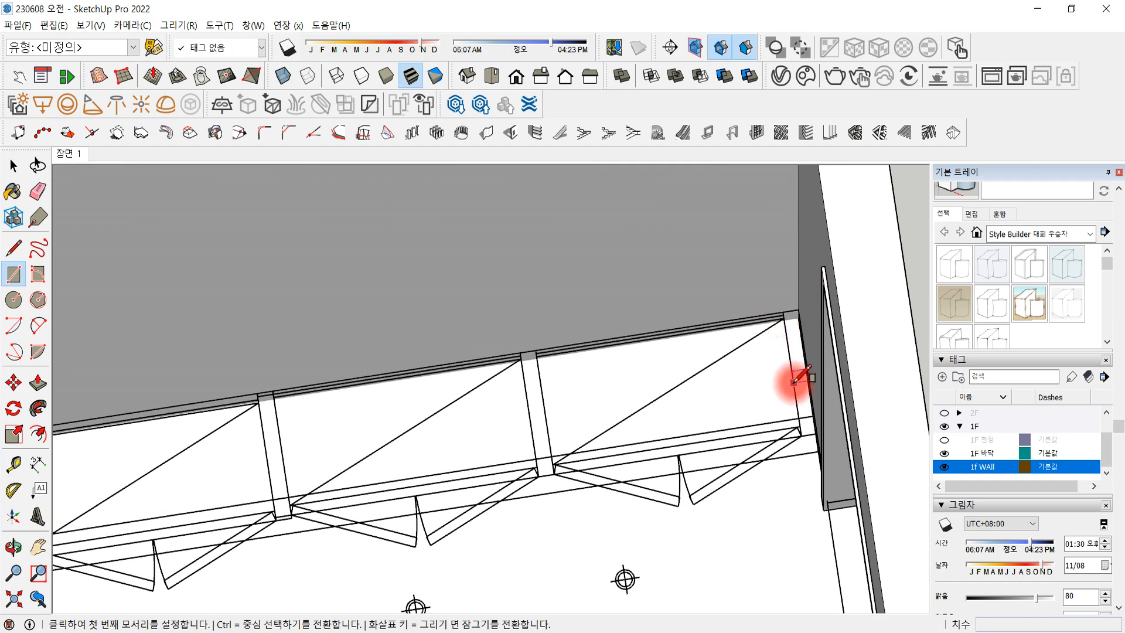
pyautogui.moveTo(793, 382); pyautogui.dragTo(777, 314, button='middle')
pyautogui.click(776, 305)
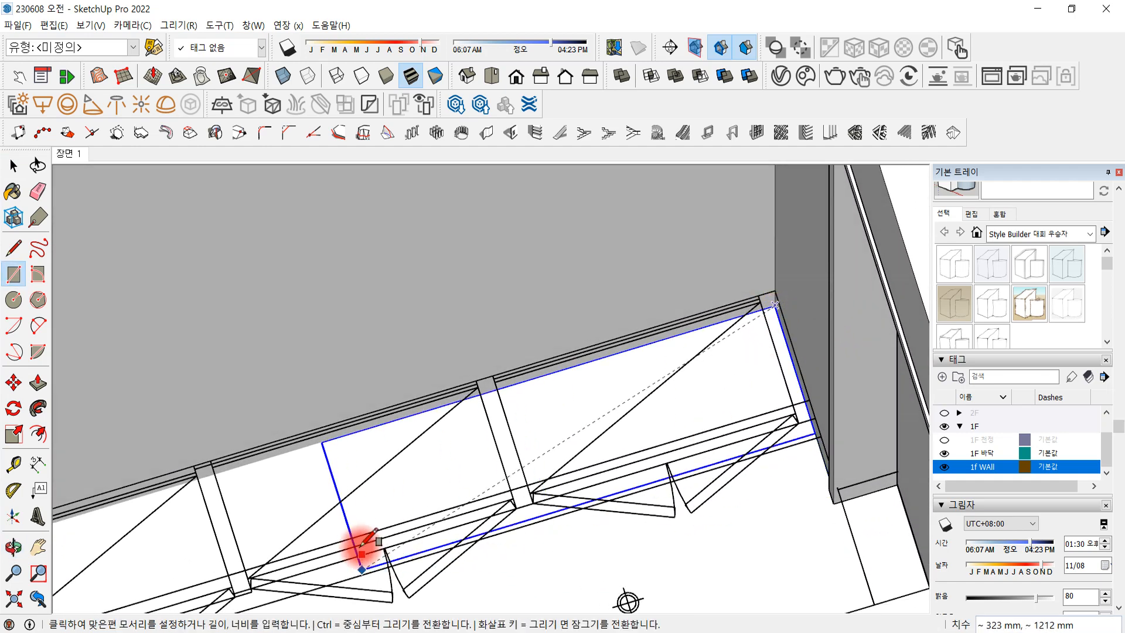
pyautogui.scroll(-2, 510, 533)
pyautogui.scroll(-2, 616, 530)
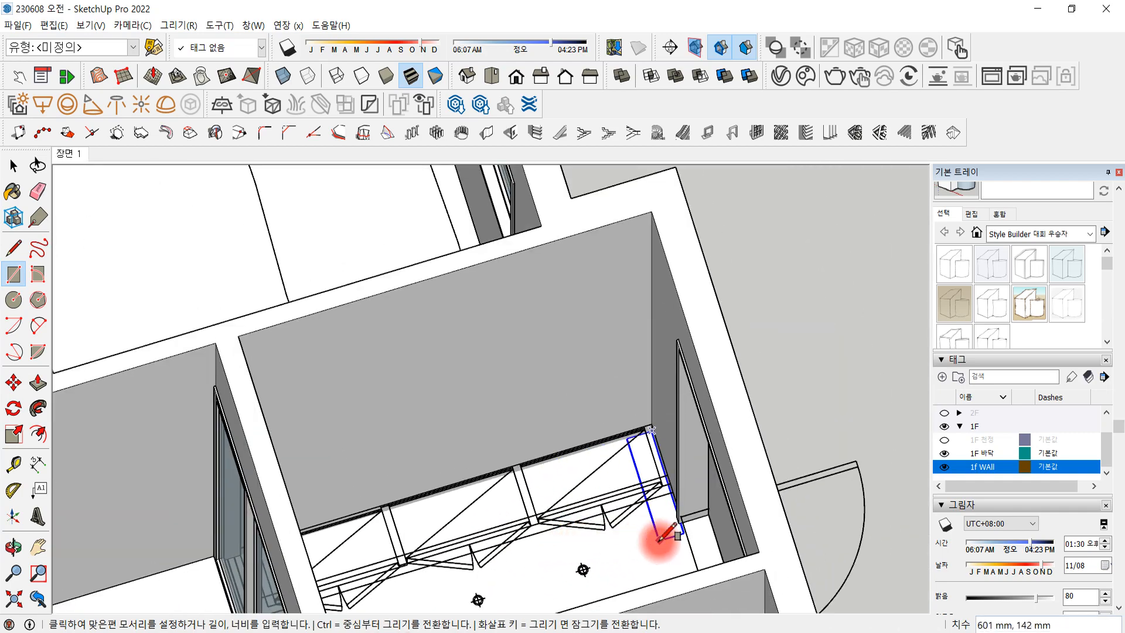
pyautogui.moveTo(658, 528); pyautogui.dragTo(398, 498, button='middle')
pyautogui.scroll(2, 229, 427)
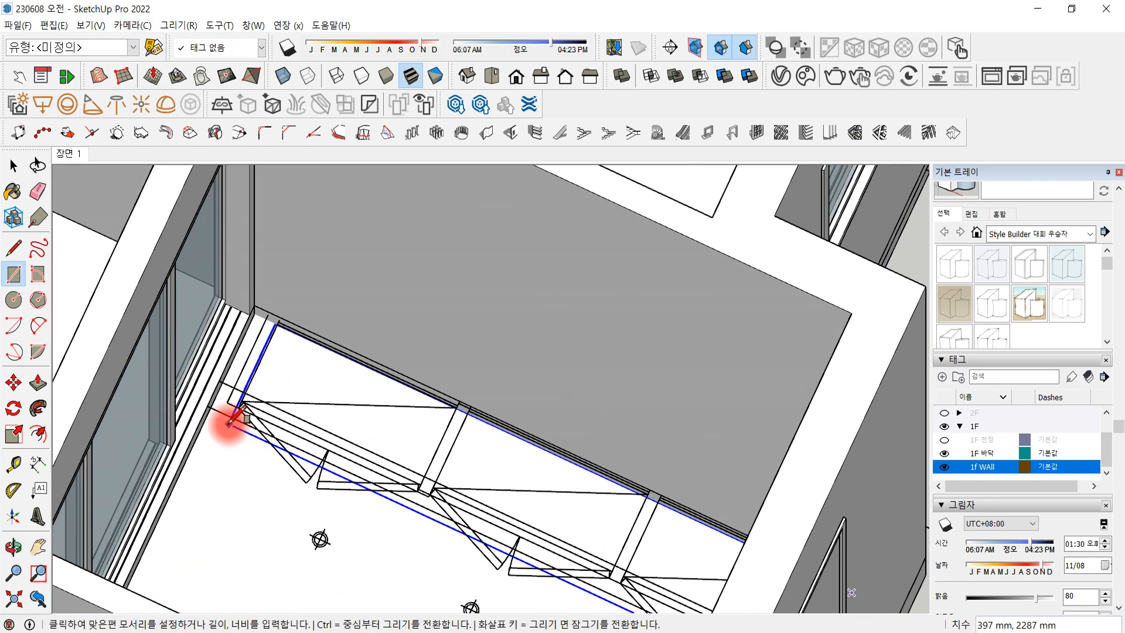
pyautogui.moveTo(219, 424); pyautogui.dragTo(231, 395, button='middle')
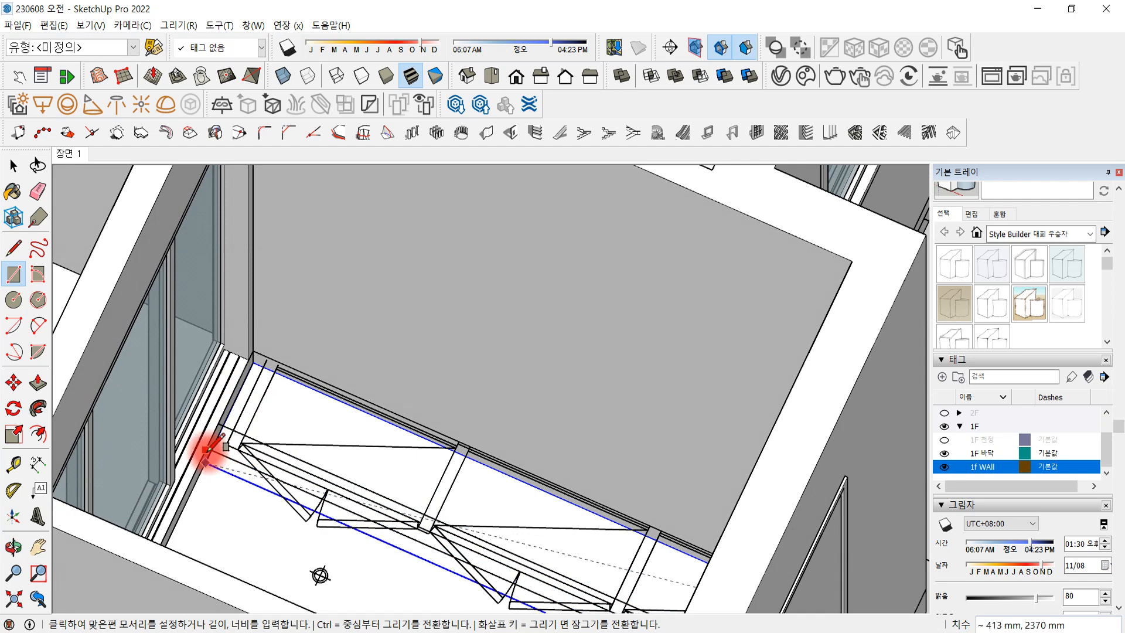
pyautogui.scroll(2, 212, 448)
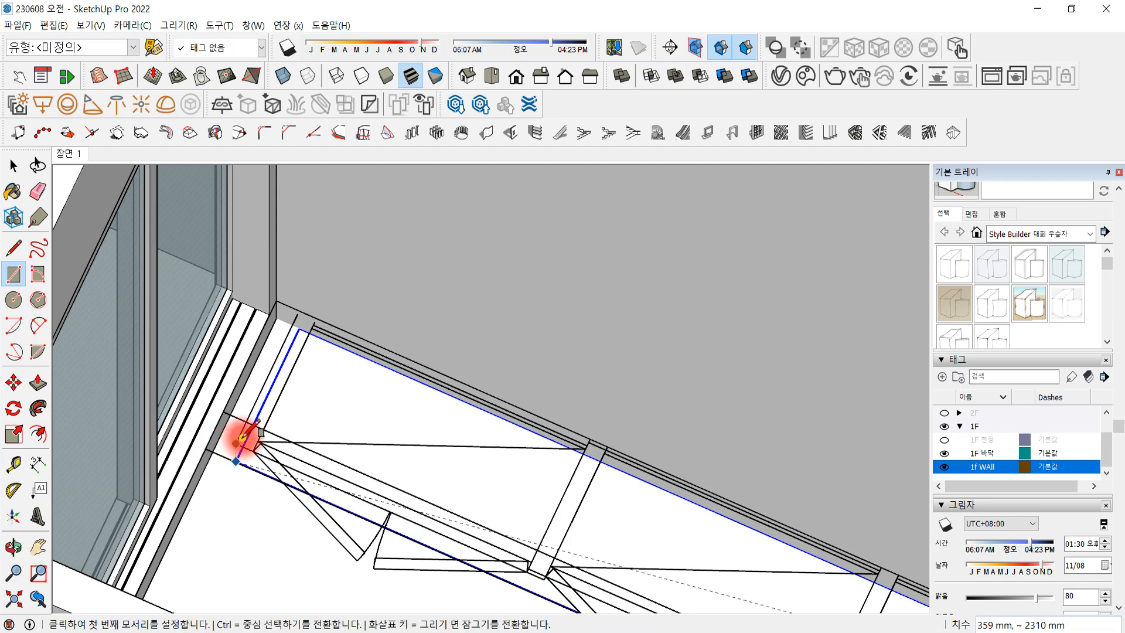
pyautogui.click(243, 438)
pyautogui.moveTo(257, 447); pyautogui.dragTo(279, 436, button='middle')
# Move the rectangle's end edge on the sliding-window side 60 mm outward to the wall corner
pyautogui.click(17, 167)
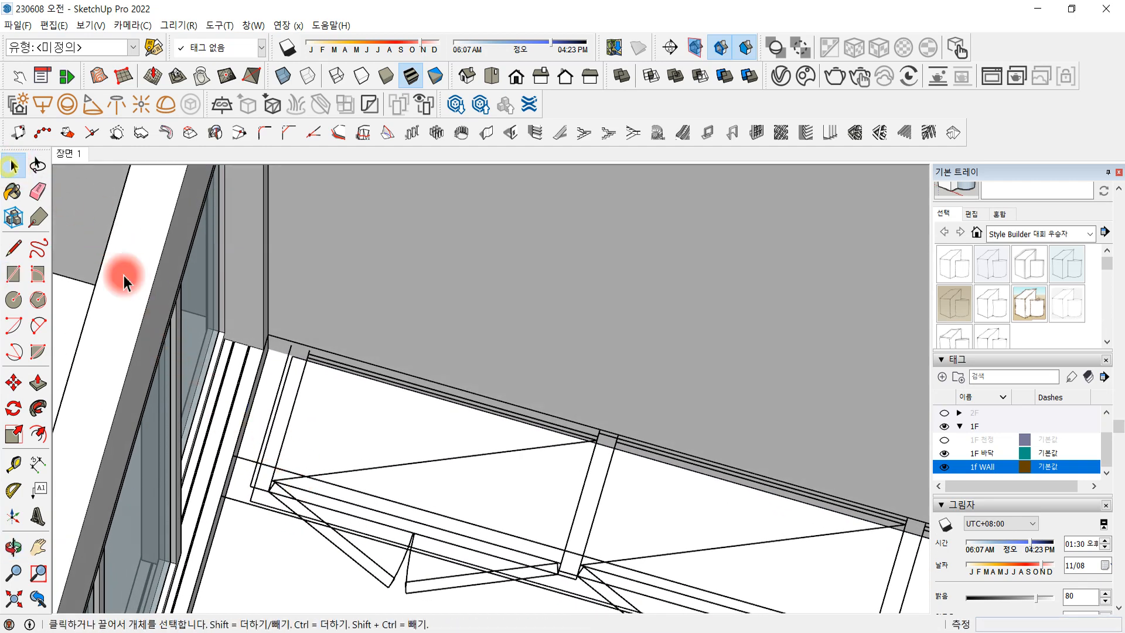
pyautogui.click(279, 411)
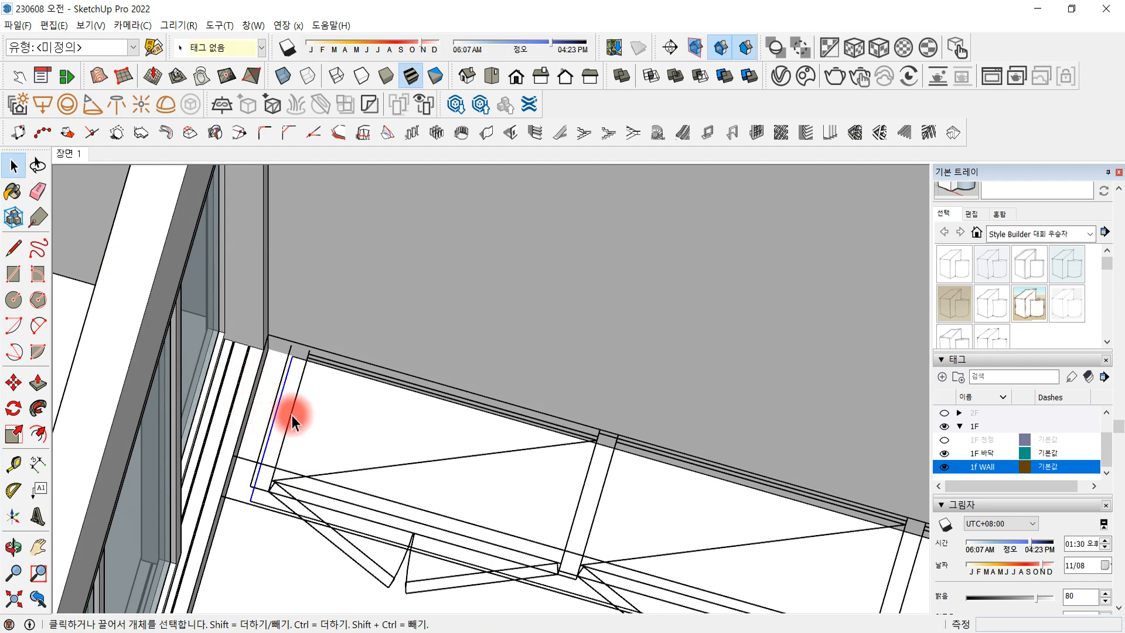
pyautogui.press('m')
pyautogui.click(293, 360)
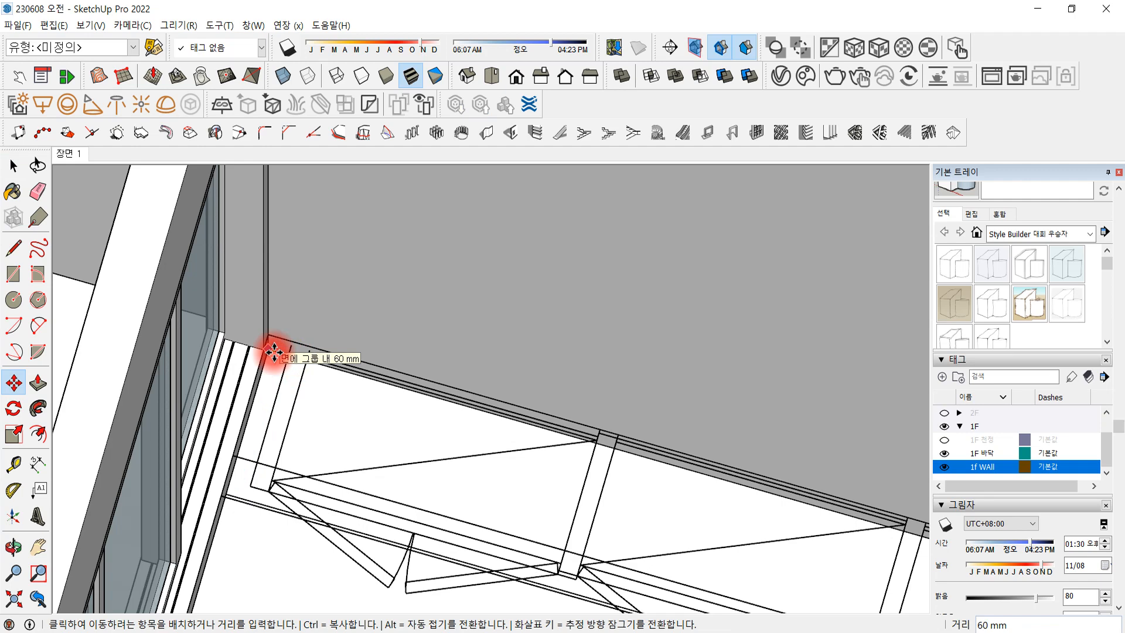
pyautogui.click(274, 353)
pyautogui.scroll(1, 274, 352)
pyautogui.press('space')
pyautogui.scroll(-1, 545, 459)
pyautogui.click(438, 460)
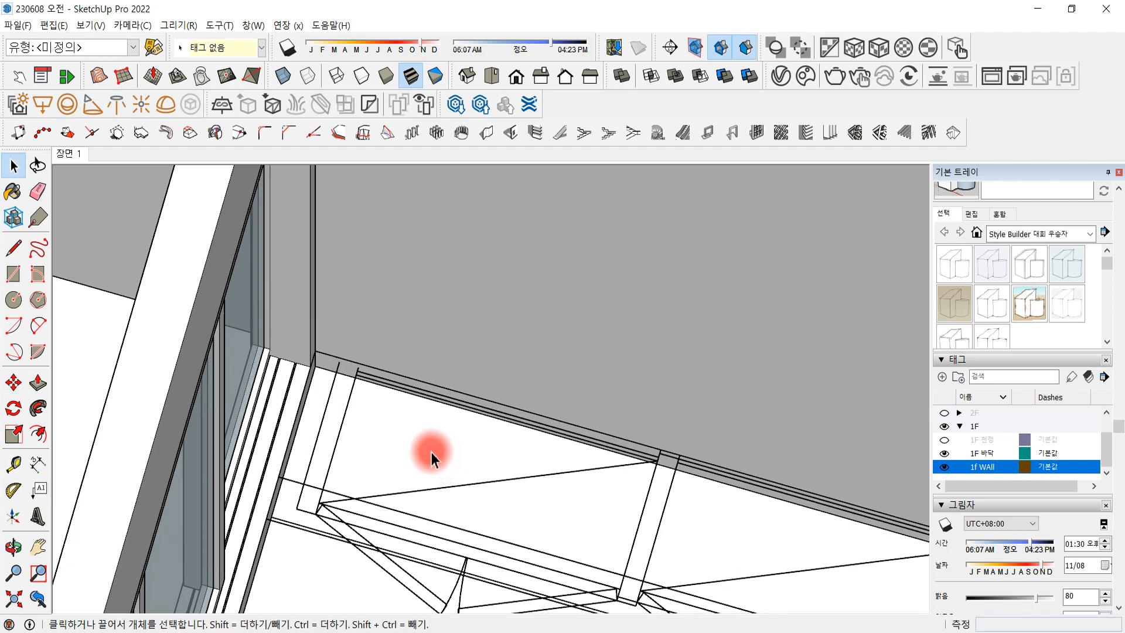
# Push/Pull the closet's floor rectangle up 2700 mm
pyautogui.moveTo(431, 451); pyautogui.dragTo(487, 532, button='middle')
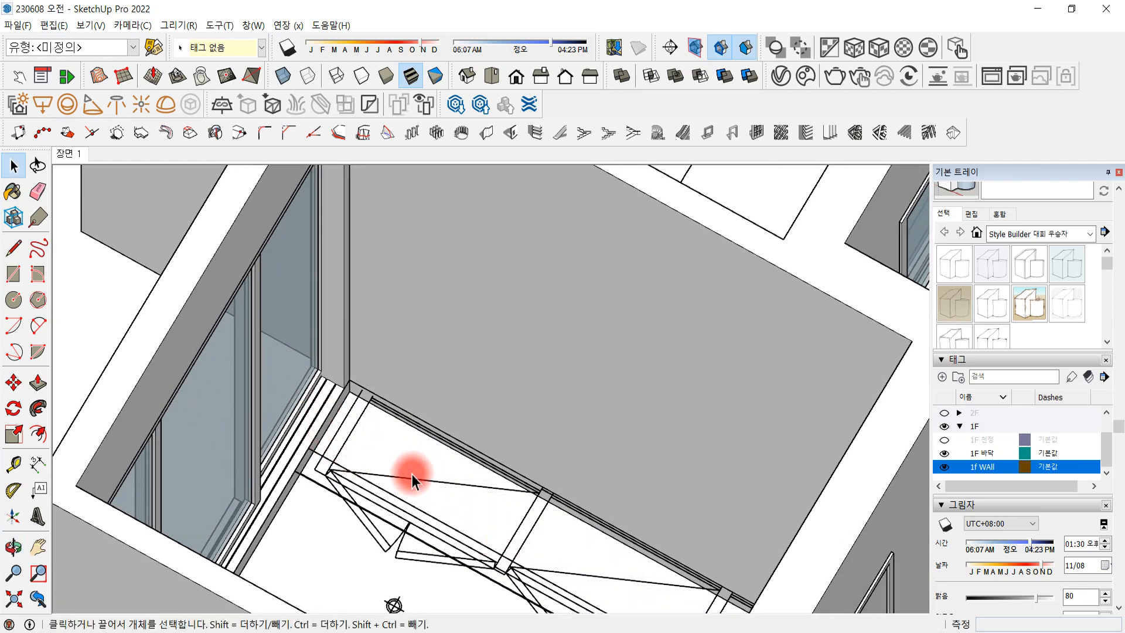
pyautogui.press('p')
pyautogui.click(411, 453)
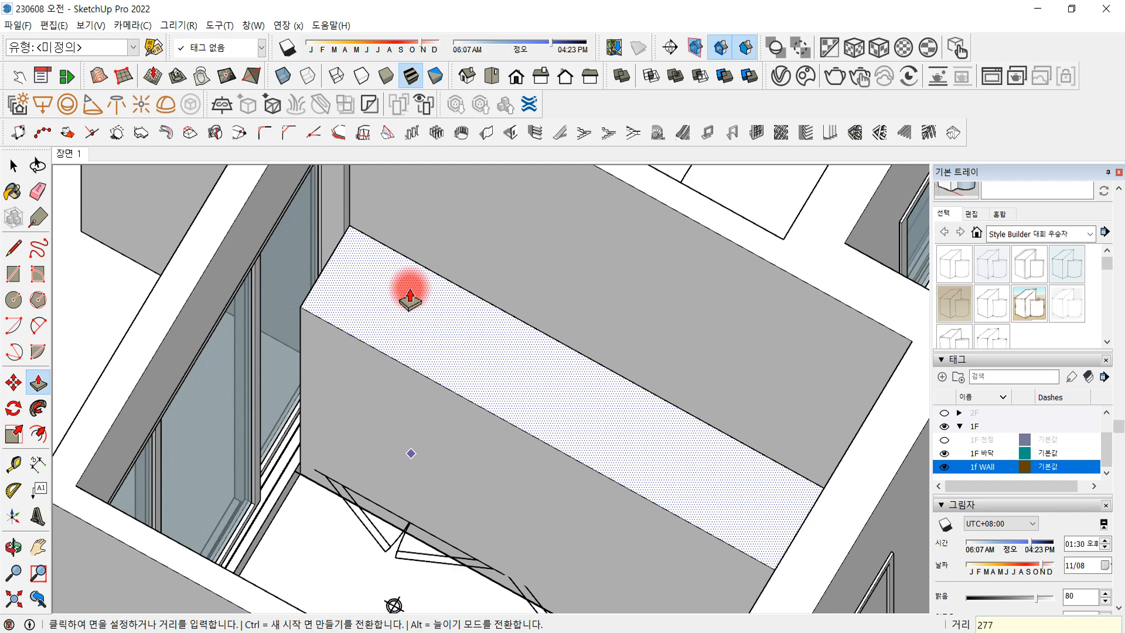
pyautogui.press('Return')
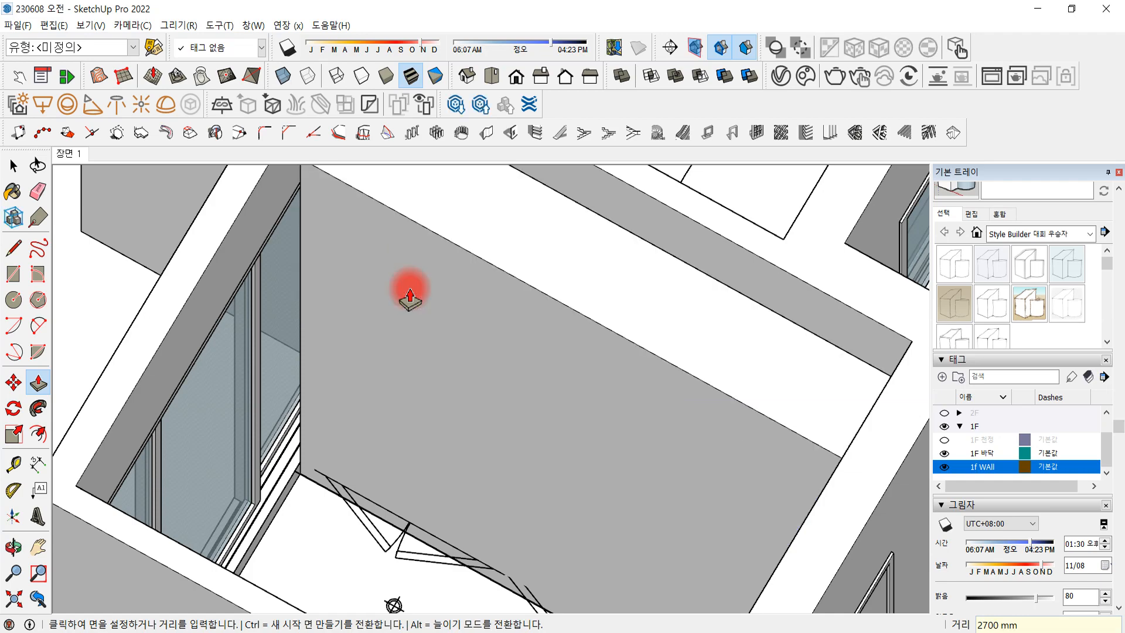
pyautogui.scroll(-4, 580, 459)
pyautogui.moveTo(566, 522); pyautogui.dragTo(730, 517, button='middle')
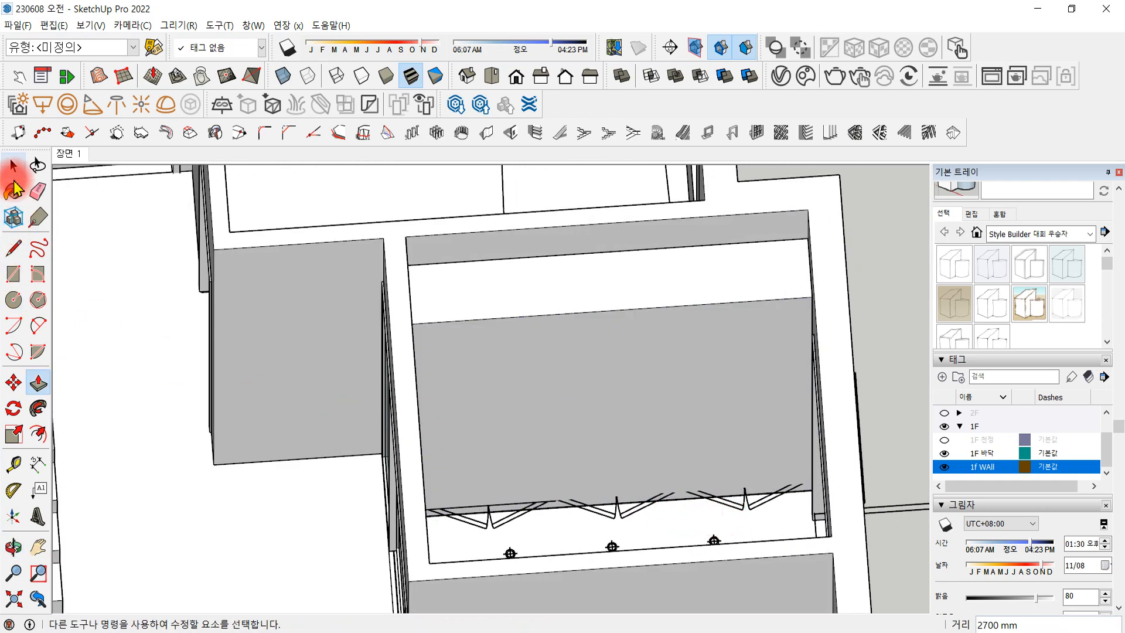
pyautogui.click(13, 166)
pyautogui.moveTo(346, 416); pyautogui.dragTo(896, 621)
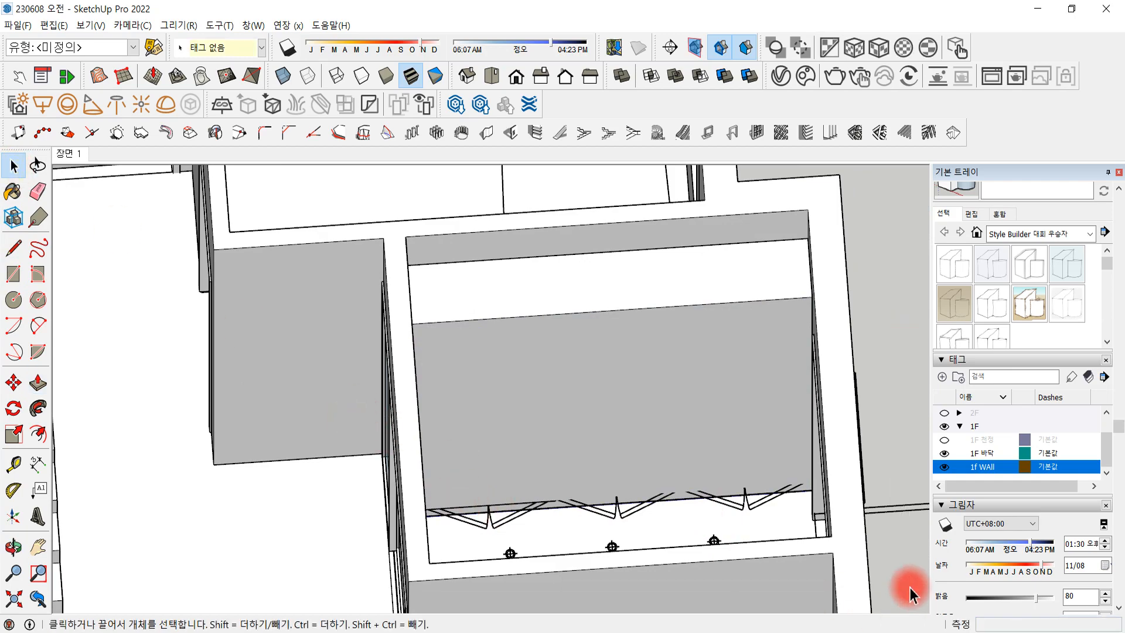
pyautogui.moveTo(338, 370); pyautogui.dragTo(859, 516)
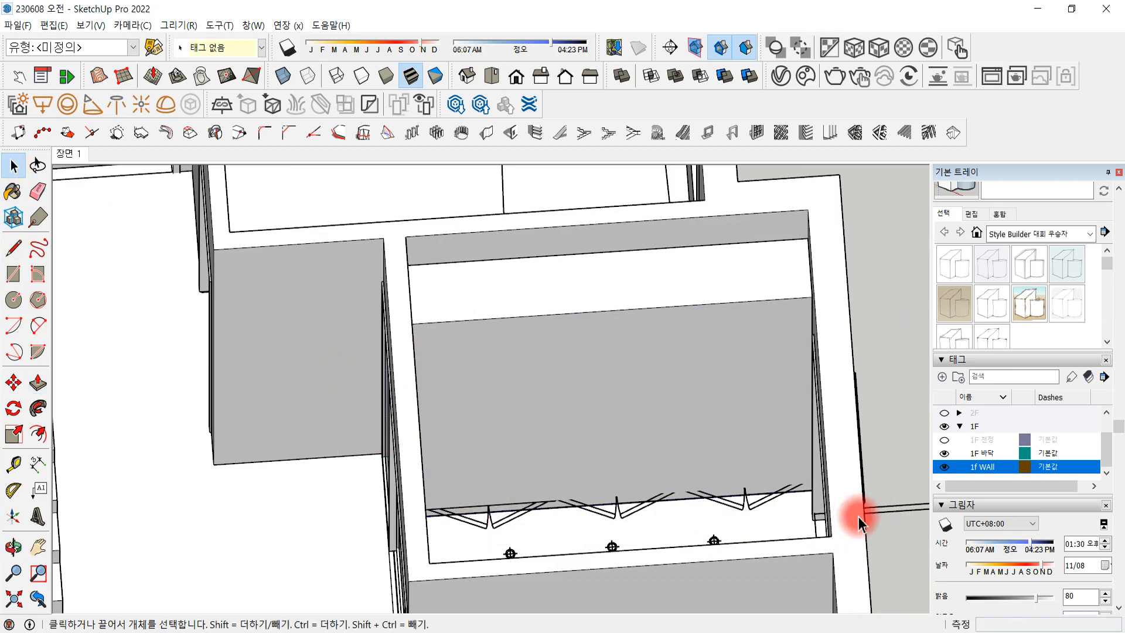
pyautogui.moveTo(858, 516); pyautogui.dragTo(756, 566, button='middle')
pyautogui.press('m')
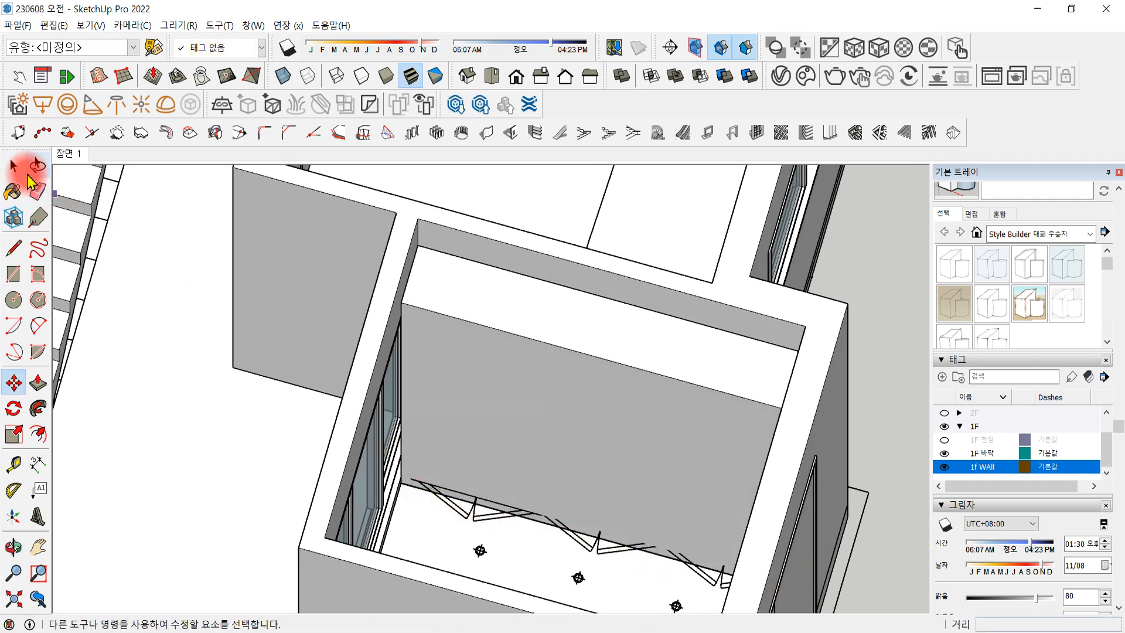
pyautogui.click(15, 167)
# Raise the bottom face of the smaller room's closet volume 250 mm above the floor
pyautogui.moveTo(301, 390); pyautogui.dragTo(543, 534, button='middle')
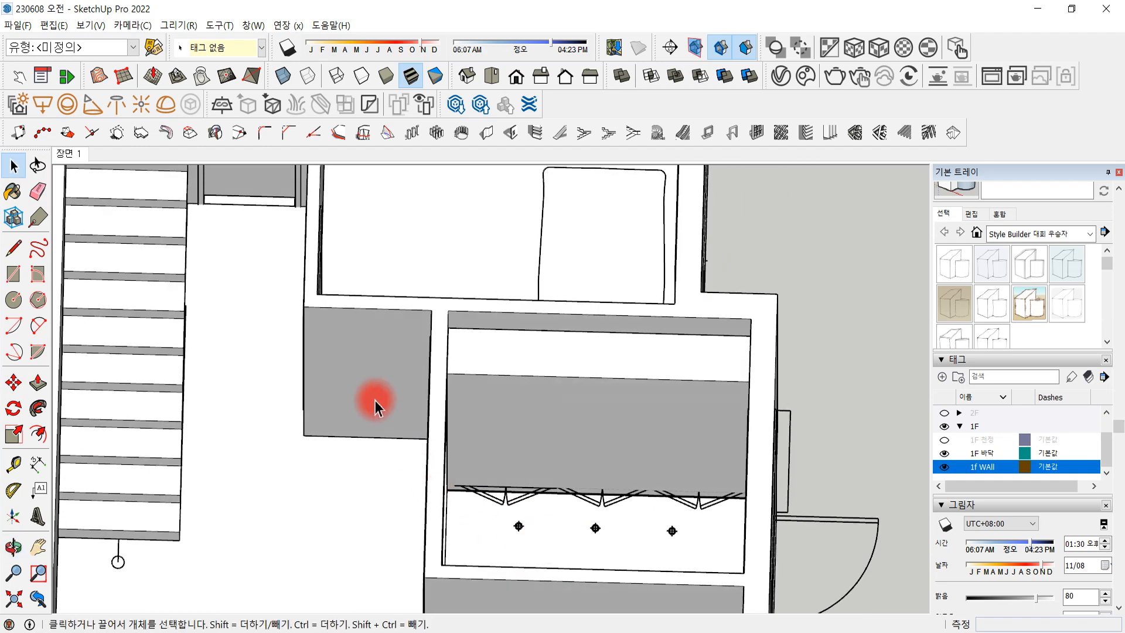
pyautogui.moveTo(375, 406); pyautogui.dragTo(844, 577)
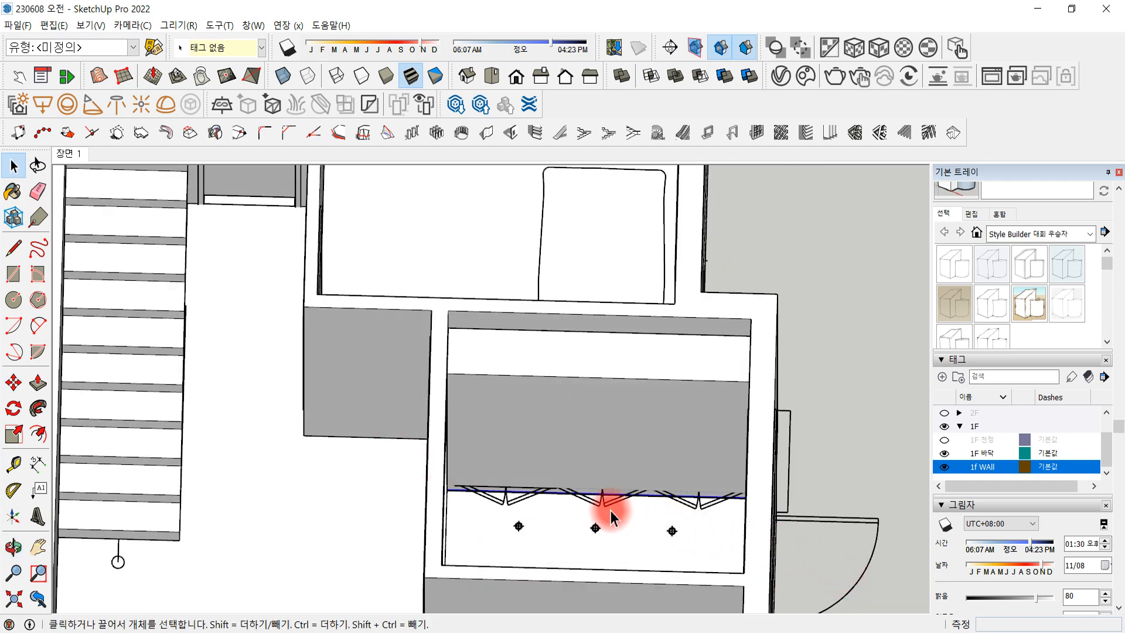
pyautogui.press('m')
pyautogui.click(586, 490)
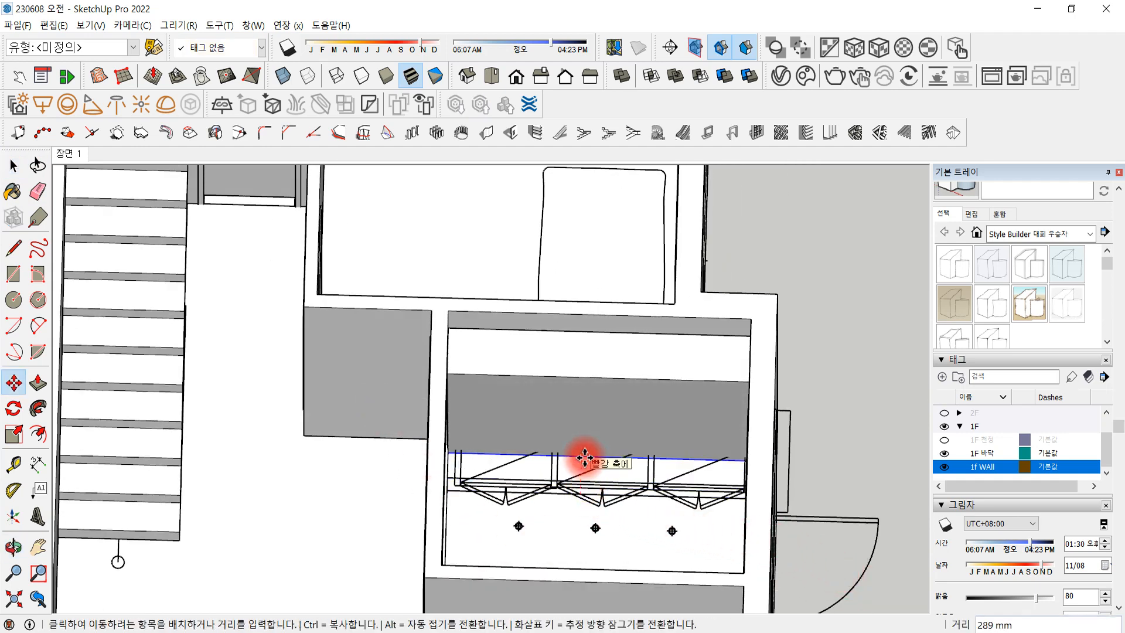
pyautogui.write('100')
pyautogui.press('Return')
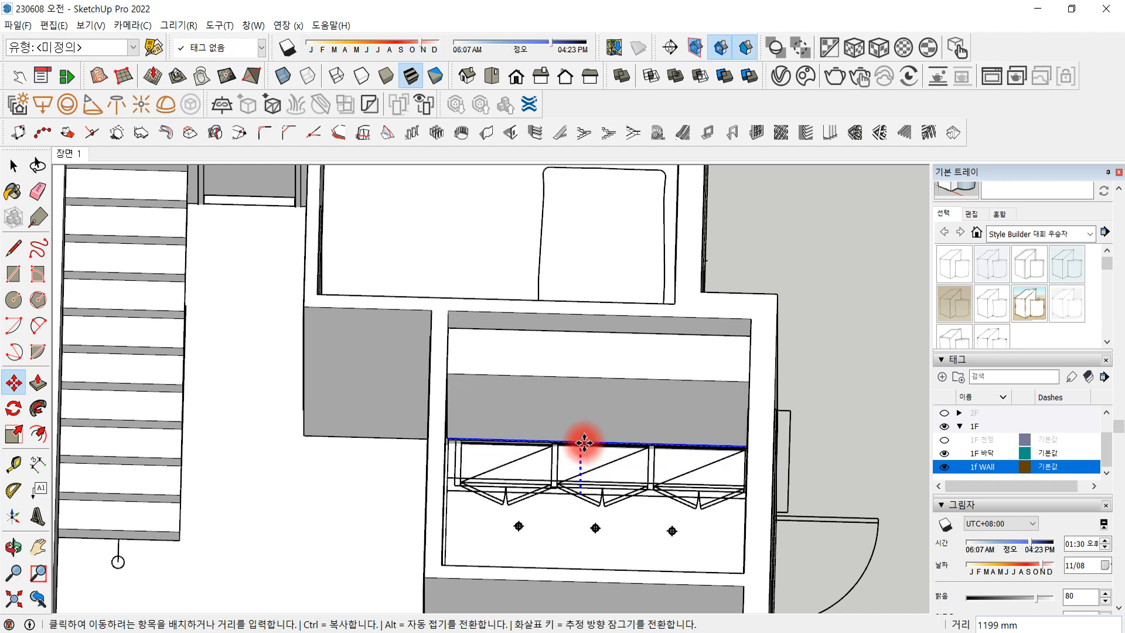
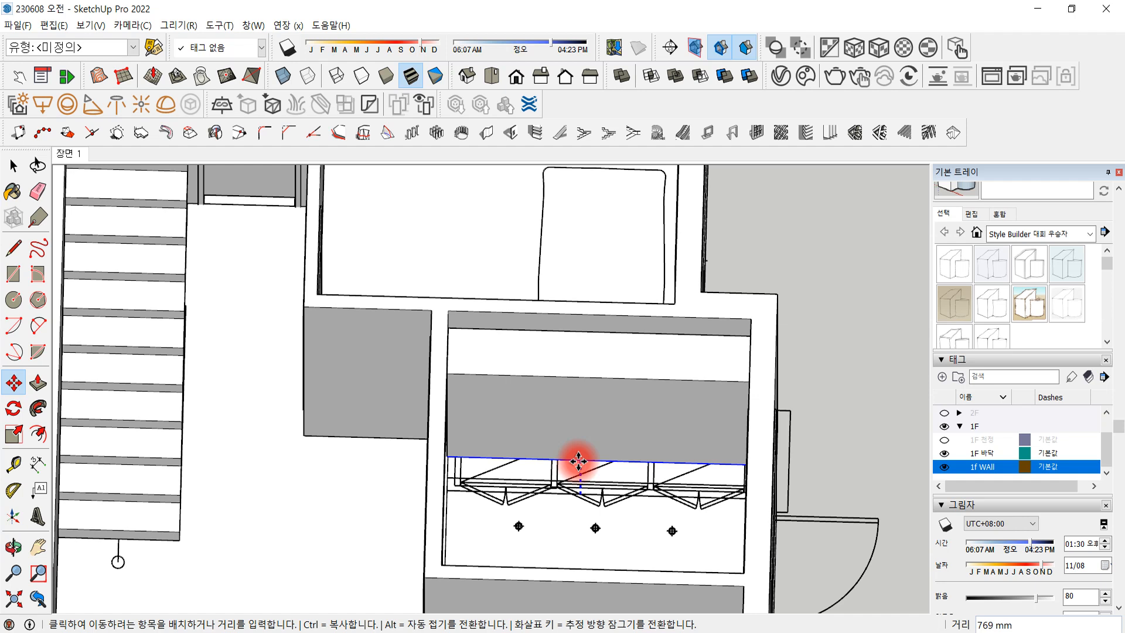
pyautogui.moveTo(579, 460); pyautogui.dragTo(579, 467)
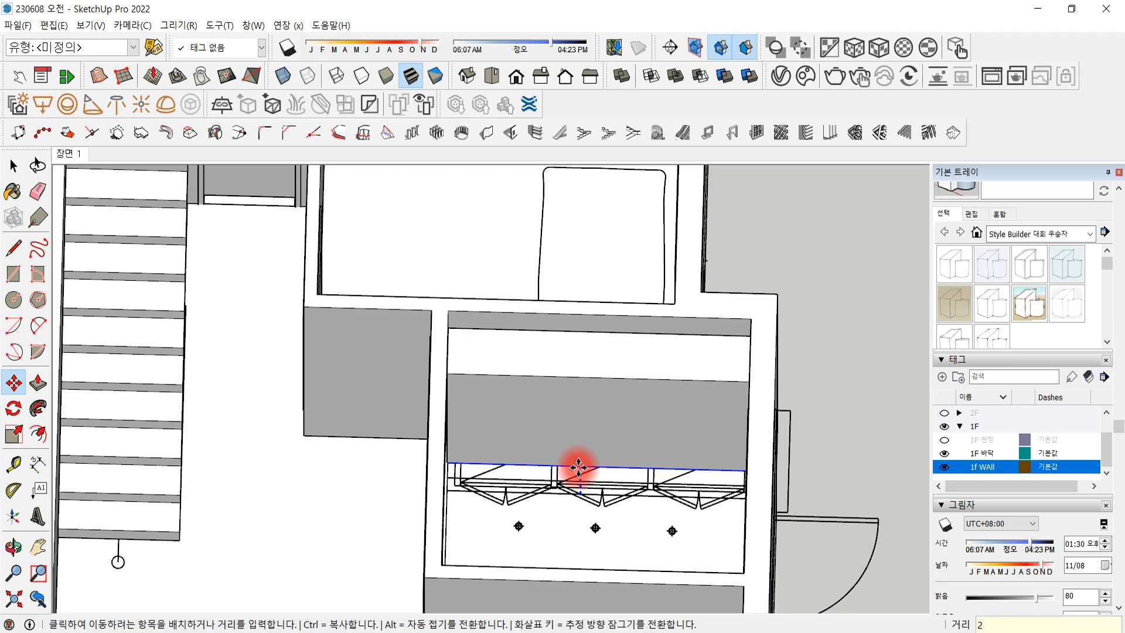
pyautogui.press('Return')
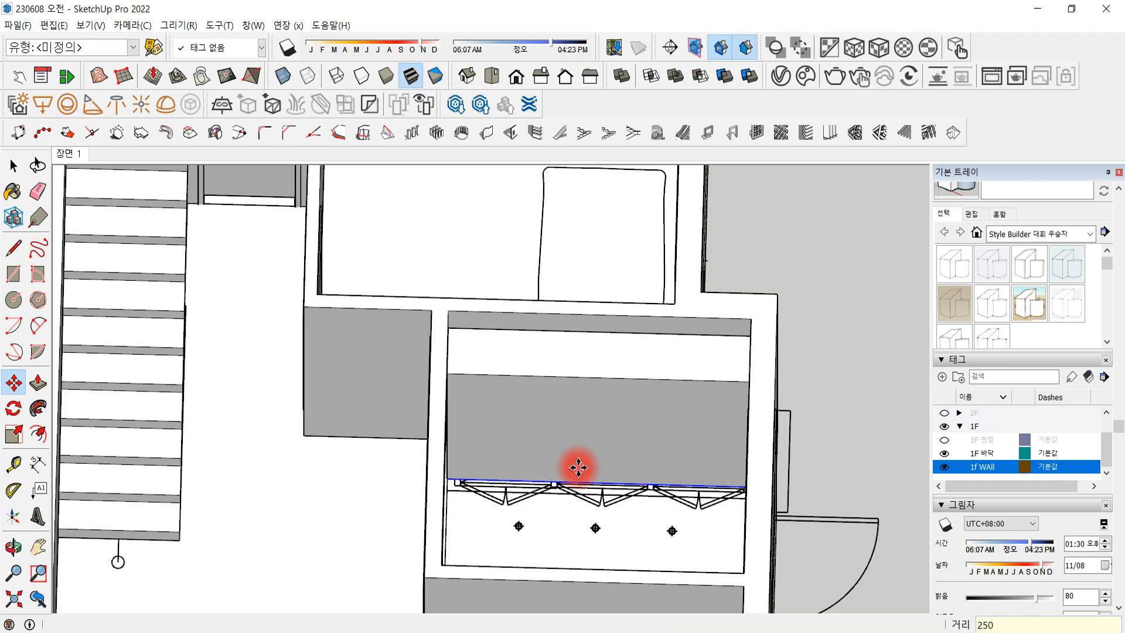
# Open the smaller room's sliding window for editing and select its assembly of sash panels
pyautogui.moveTo(579, 468); pyautogui.dragTo(862, 351, button='middle')
pyautogui.scroll(5, 488, 588)
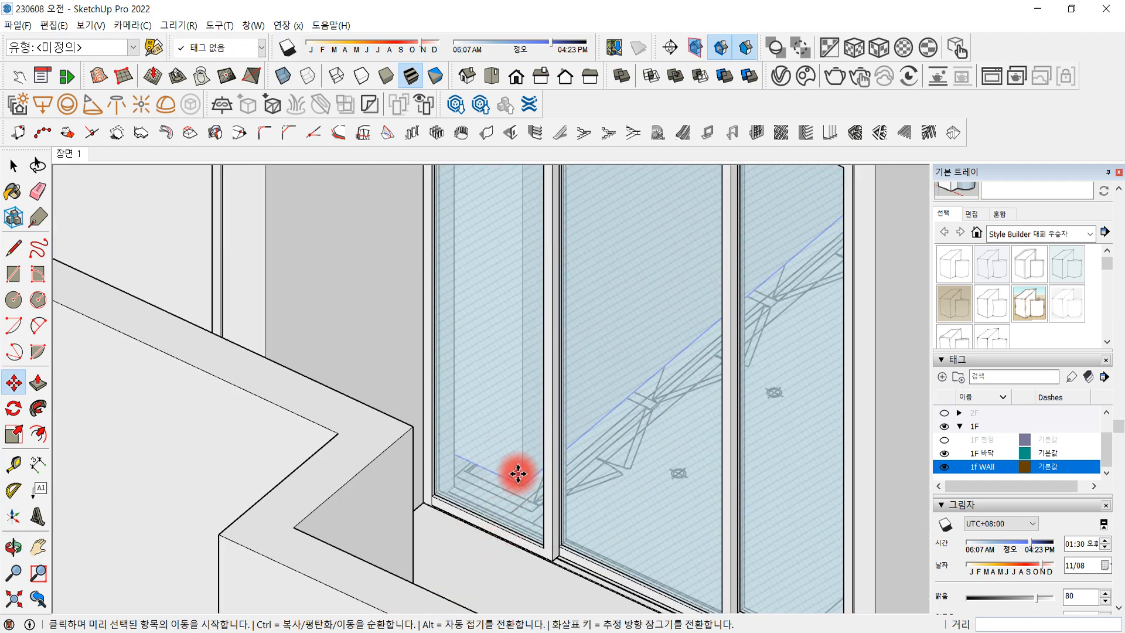
pyautogui.moveTo(556, 472); pyautogui.dragTo(743, 452, button='middle')
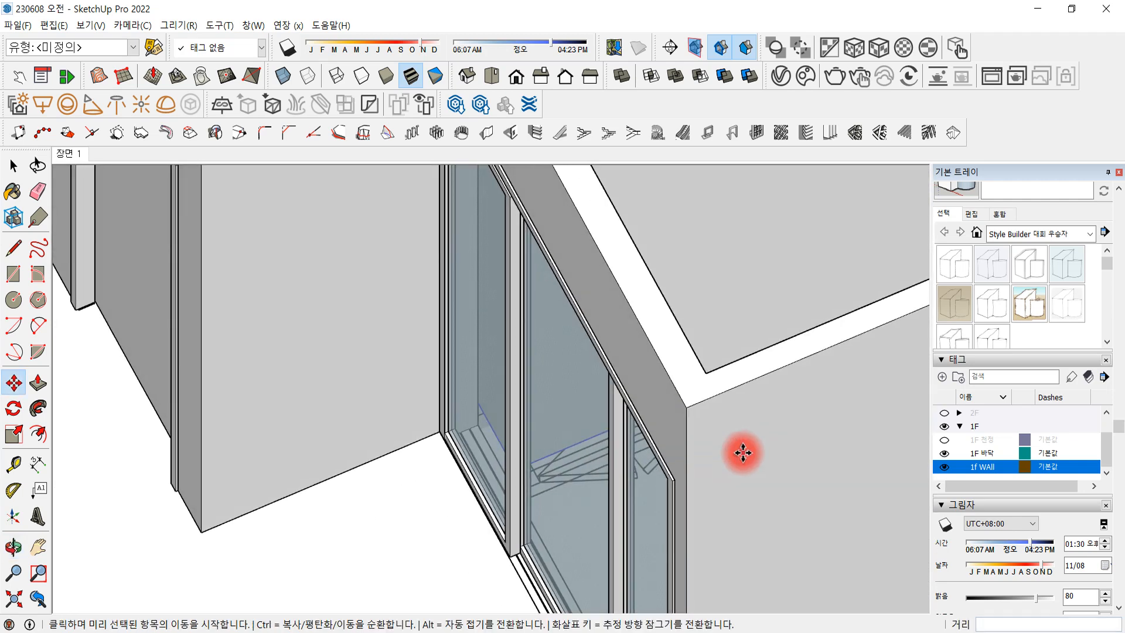
pyautogui.scroll(6, 502, 505)
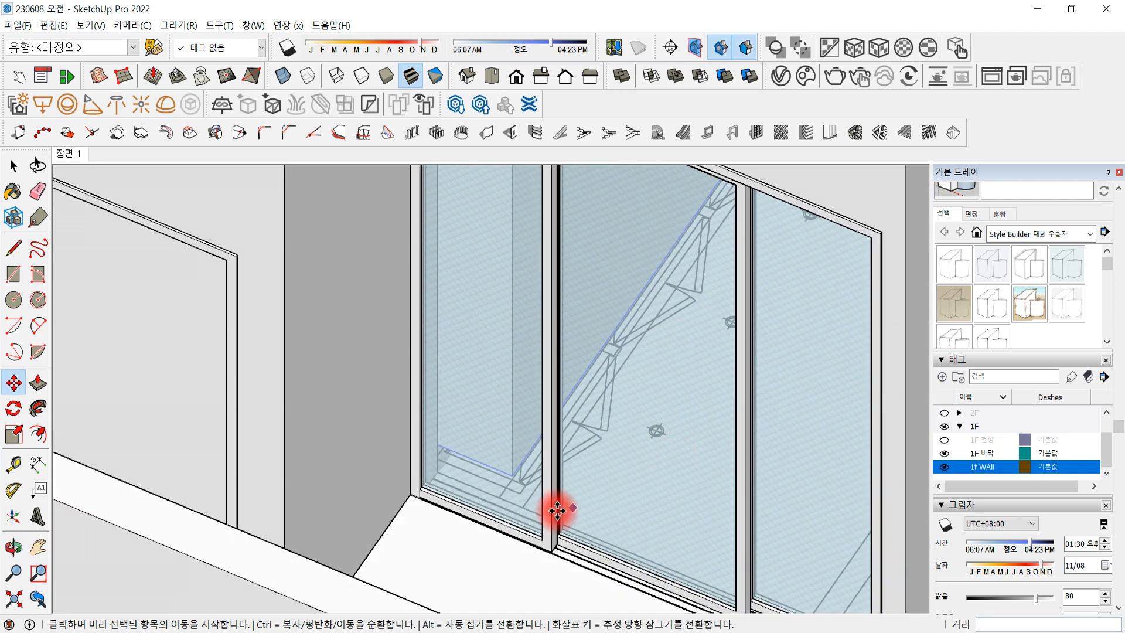
pyautogui.click(14, 165)
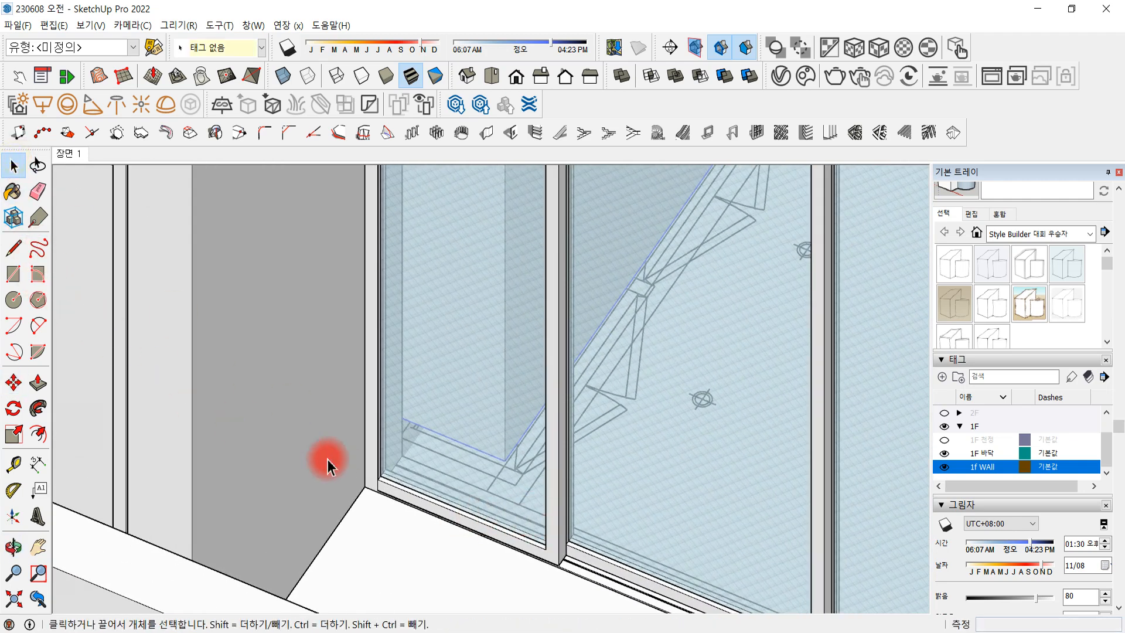
pyautogui.click(426, 512)
pyautogui.doubleClick(425, 505)
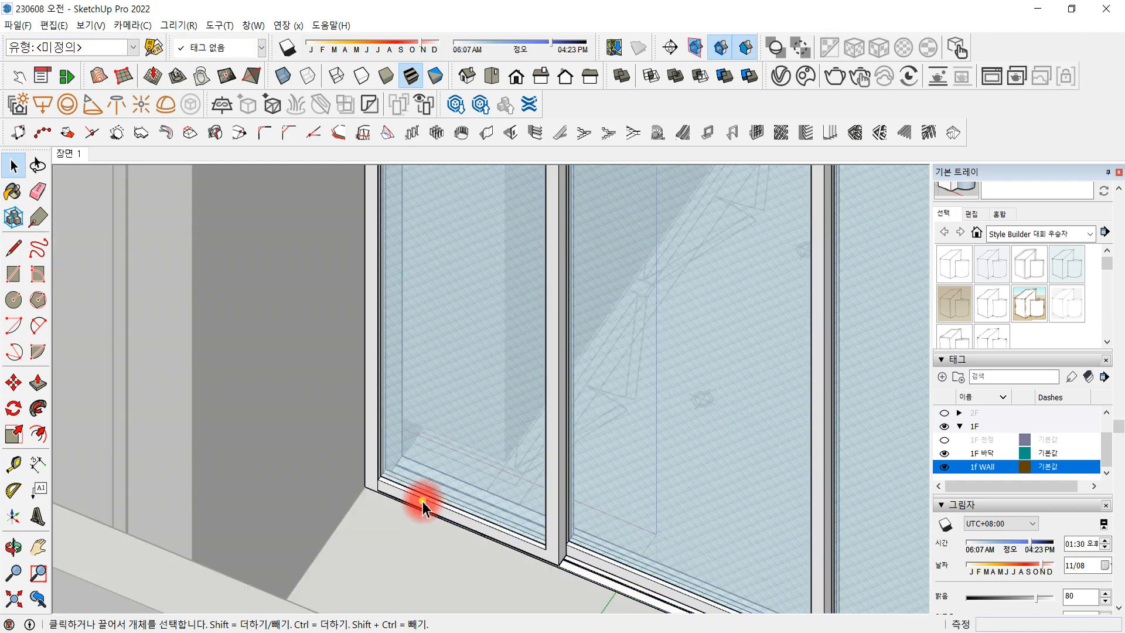
pyautogui.click(423, 508)
pyautogui.moveTo(424, 508); pyautogui.dragTo(374, 553, button='middle')
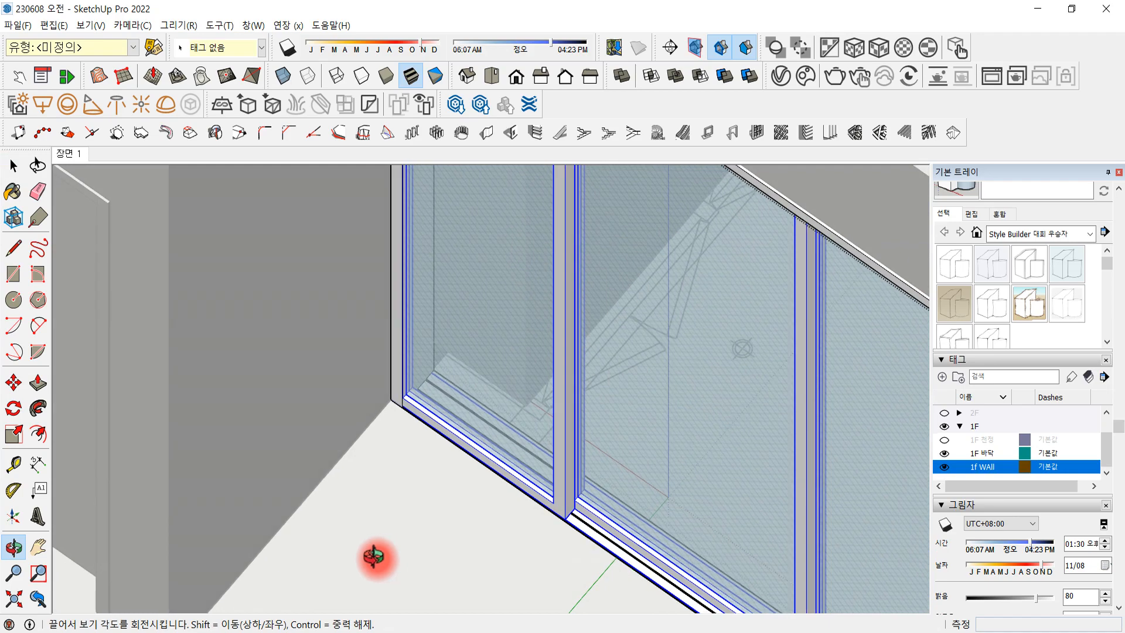
pyautogui.scroll(3, 474, 447)
pyautogui.scroll(2, 474, 446)
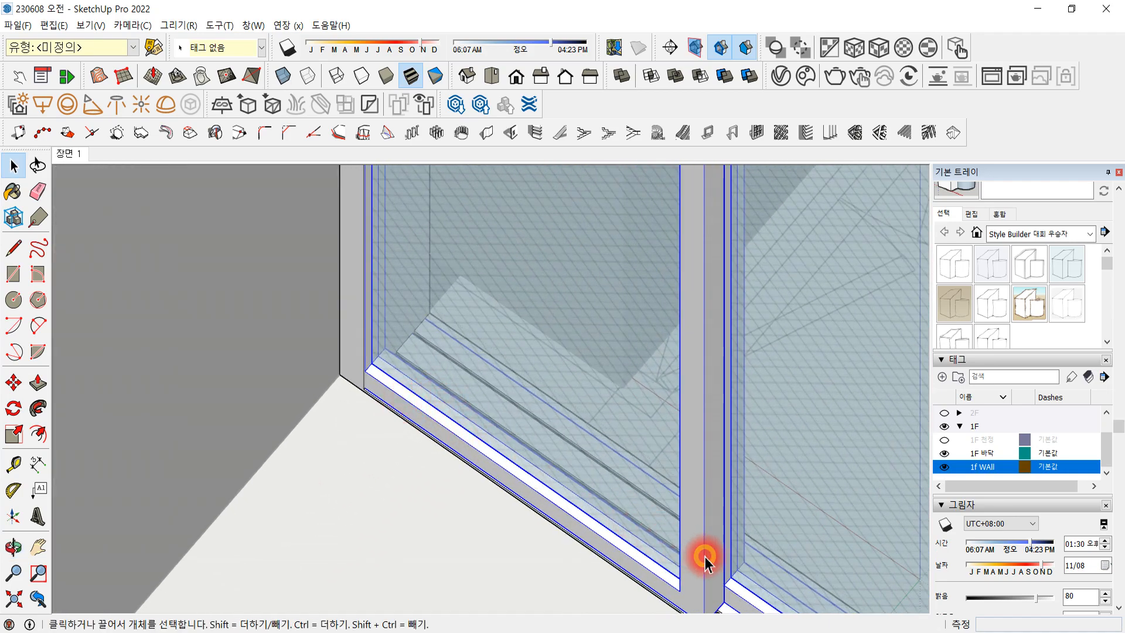
pyautogui.scroll(-2, 595, 482)
pyautogui.moveTo(657, 590); pyautogui.dragTo(691, 578, button='middle')
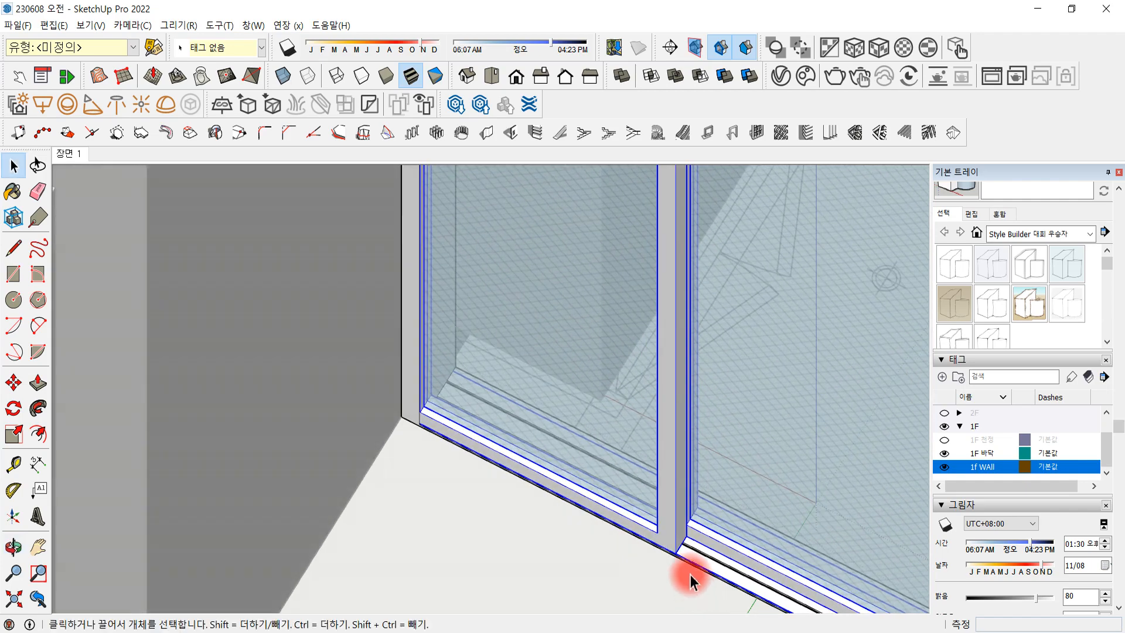
# Open the sash assembly and move the closet-side end sash's frame and glass about 40 mm away from the adjoining wall
pyautogui.doubleClick(677, 531)
pyautogui.click(672, 525)
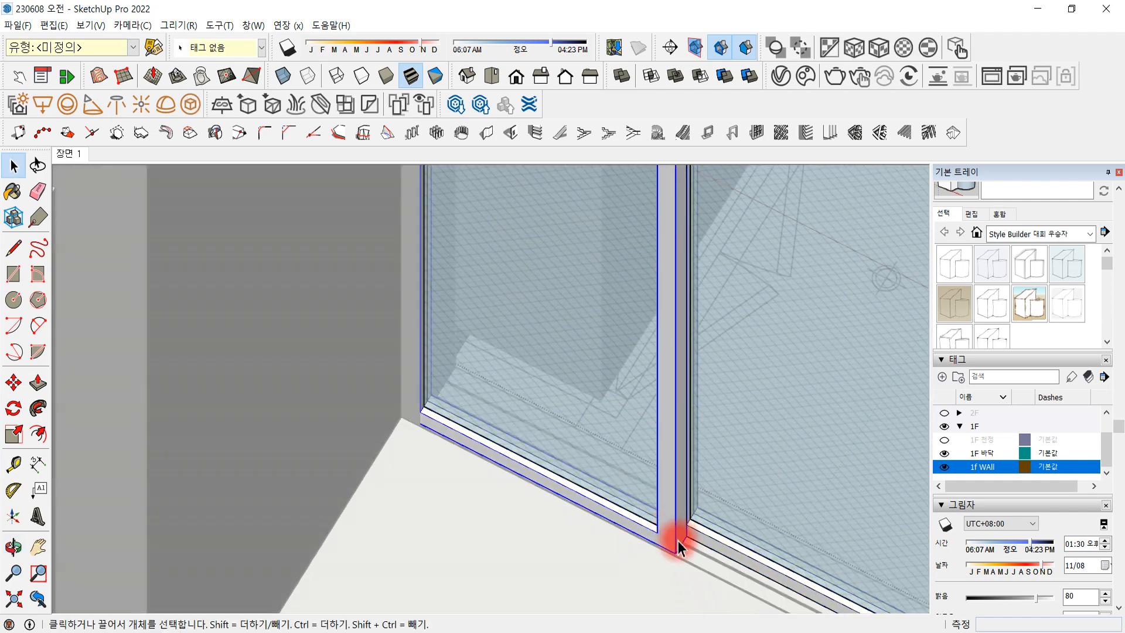
pyautogui.keyDown('shift'); pyautogui.click(608, 445); pyautogui.keyUp('shift')
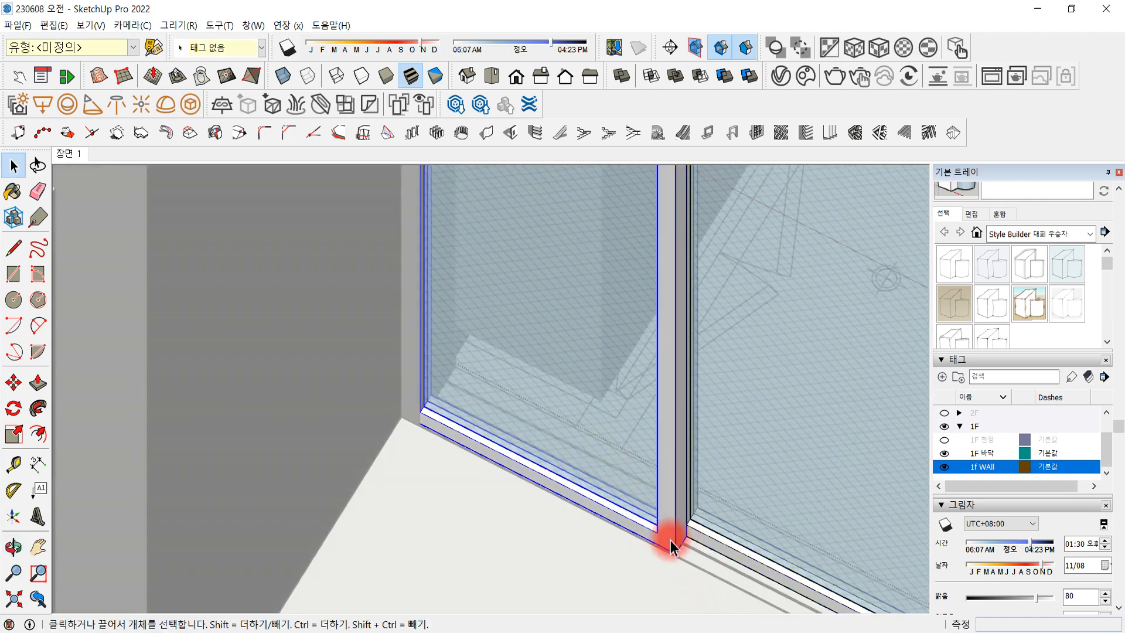
pyautogui.press('m')
pyautogui.moveTo(678, 552)
pyautogui.mouseDown()
pyautogui.moveTo(704, 564)
pyautogui.moveTo(695, 562)
pyautogui.mouseUp()
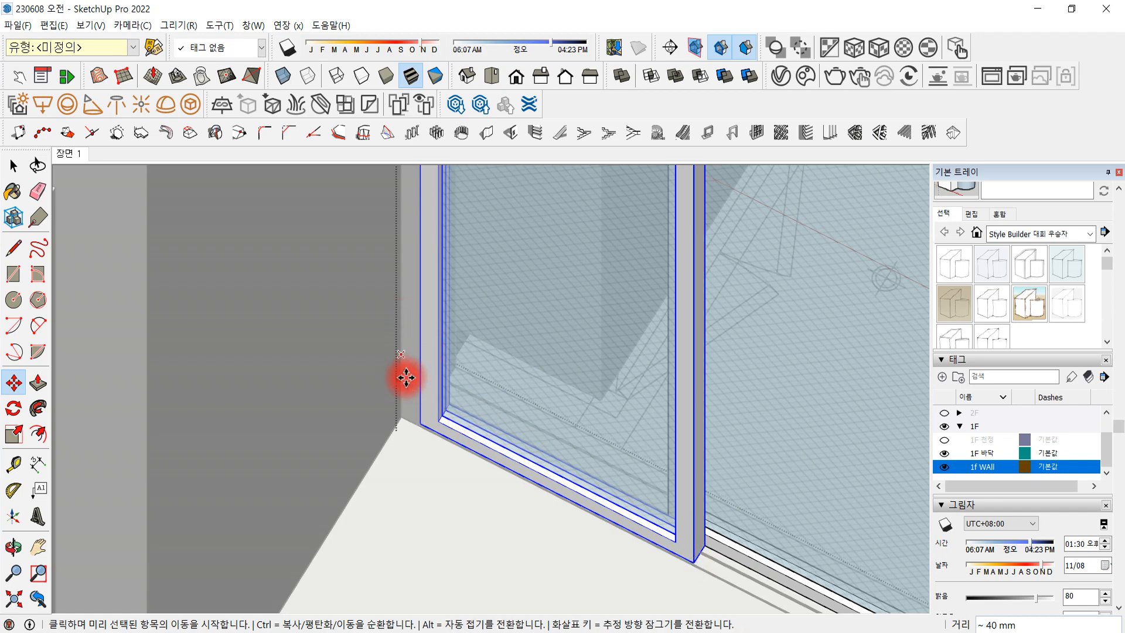
# Open the middle sash's frame for editing and move its closet-side stile inward, away from the closet
pyautogui.moveTo(742, 502); pyautogui.dragTo(206, 596, button='middle')
pyautogui.scroll(-4, 428, 551)
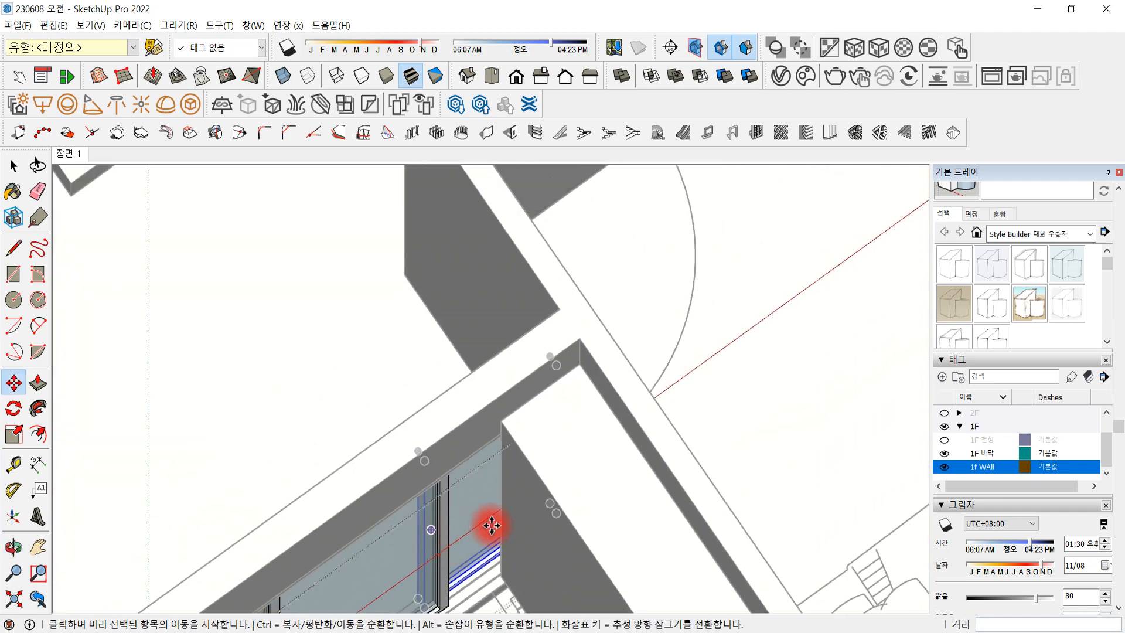
pyautogui.keyDown('shift'); pyautogui.moveTo(484, 524); pyautogui.dragTo(476, 358, button='middle'); pyautogui.keyUp('shift')
pyautogui.moveTo(481, 432); pyautogui.dragTo(110, 188, button='middle')
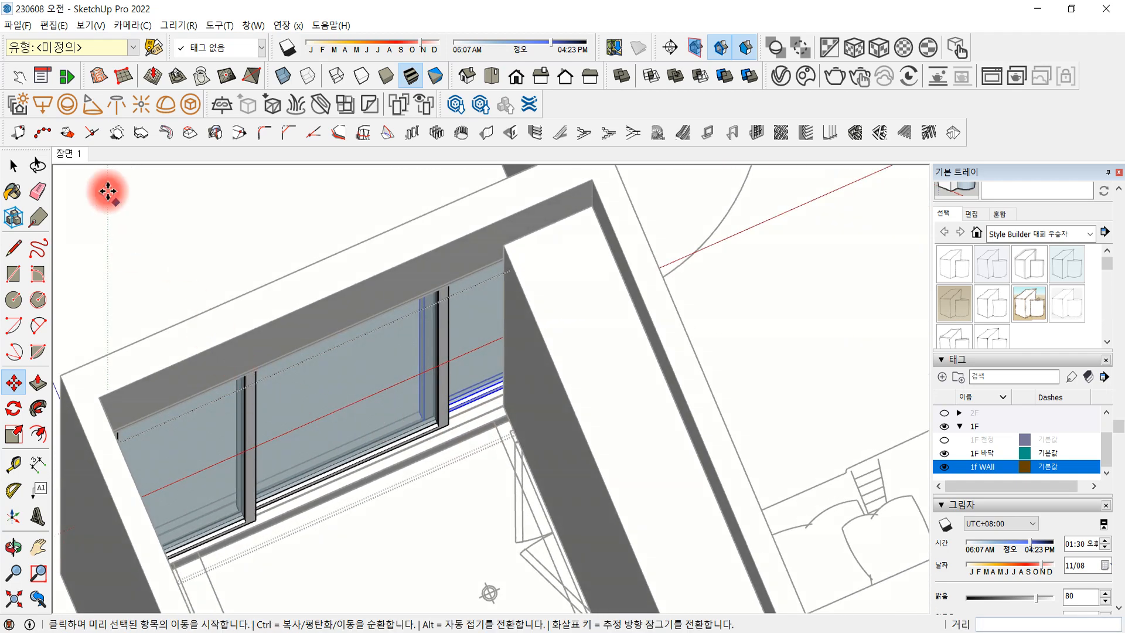
pyautogui.click(13, 165)
pyautogui.doubleClick(444, 398)
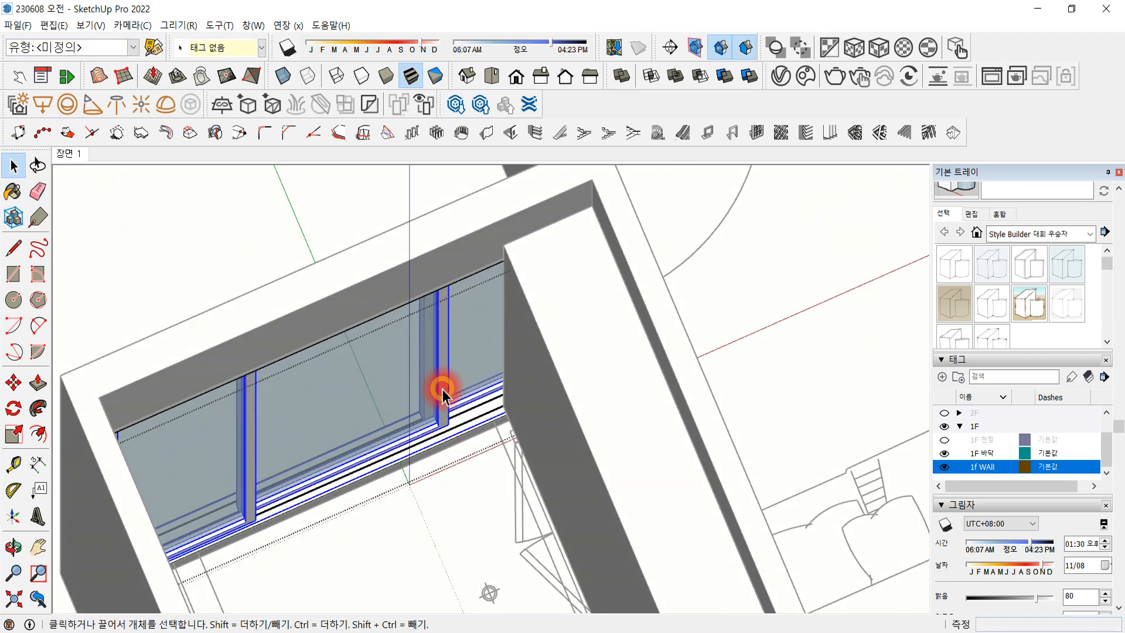
pyautogui.doubleClick(444, 397)
pyautogui.tripleClick(443, 397)
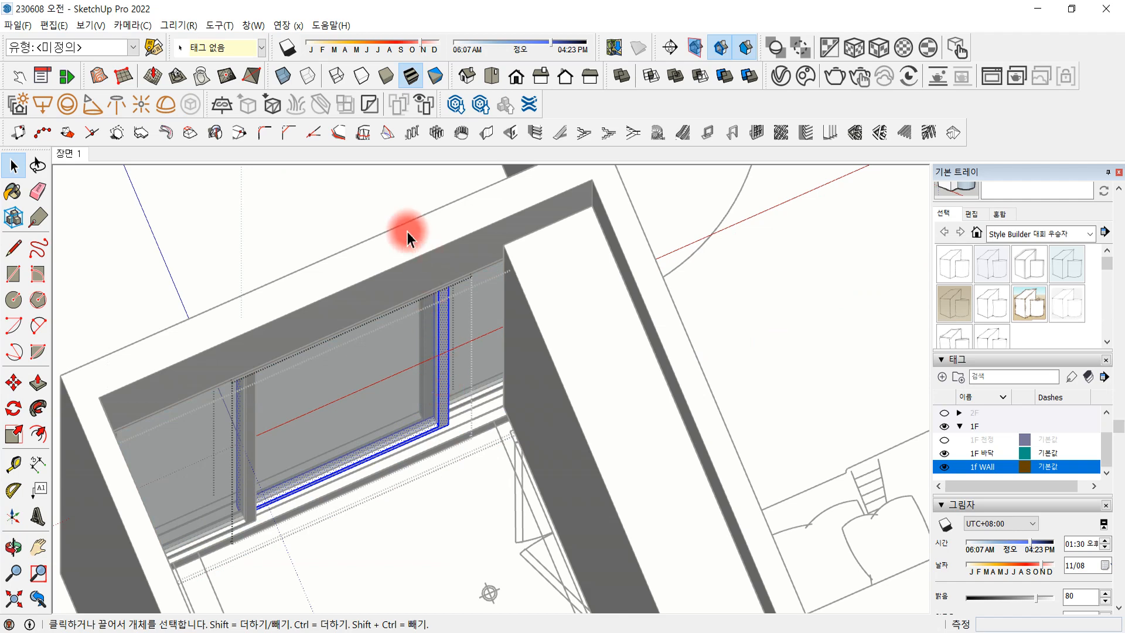
pyautogui.click(505, 483)
pyautogui.scroll(5, 502, 482)
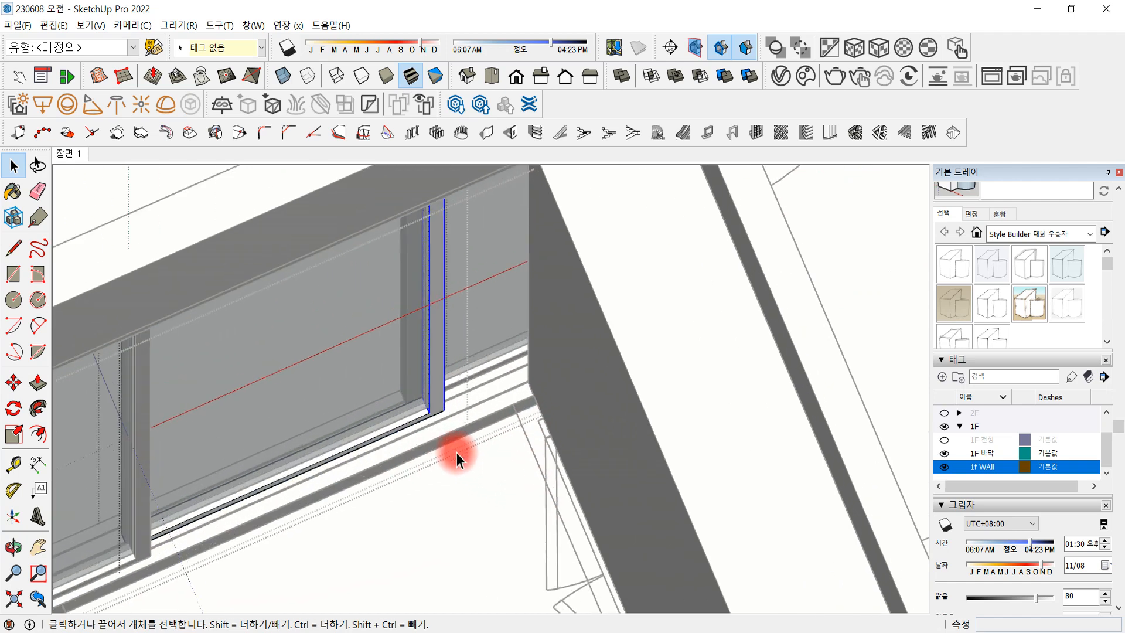
pyautogui.press('m')
pyautogui.moveTo(441, 394); pyautogui.dragTo(414, 381)
# Open the middle sash's glass for editing and move its closet-side end 40 mm inward
pyautogui.click(38, 166)
pyautogui.moveTo(432, 328); pyautogui.dragTo(277, 335)
pyautogui.moveTo(278, 336); pyautogui.dragTo(385, 432, button='middle')
pyautogui.click(385, 433)
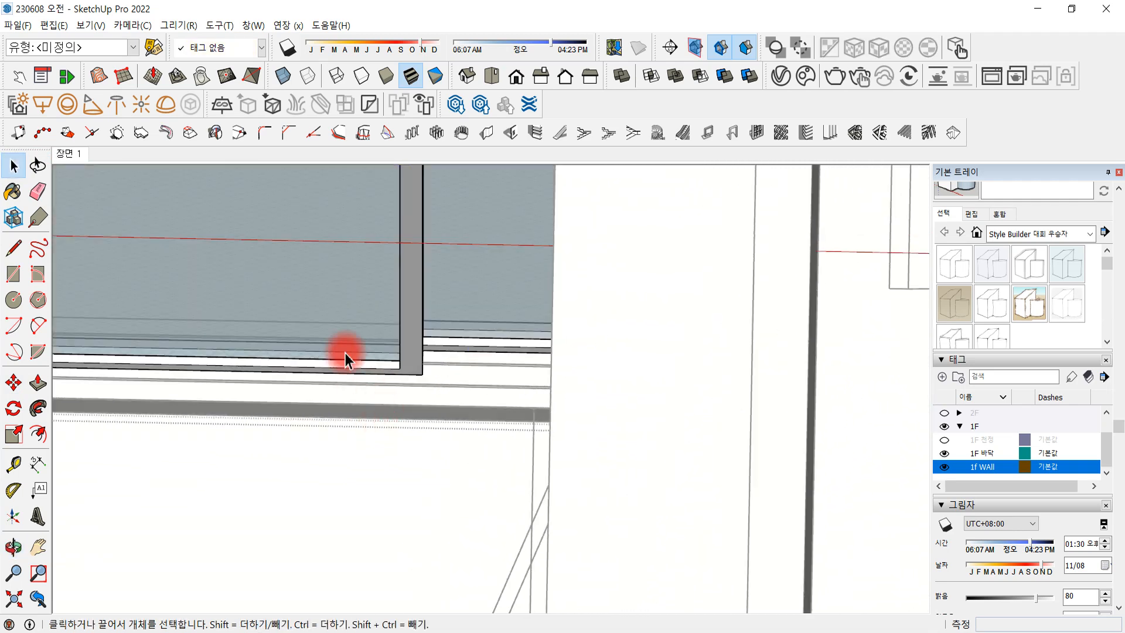
pyautogui.click(346, 353)
pyautogui.doubleClick(334, 305)
pyautogui.scroll(-5, 394, 377)
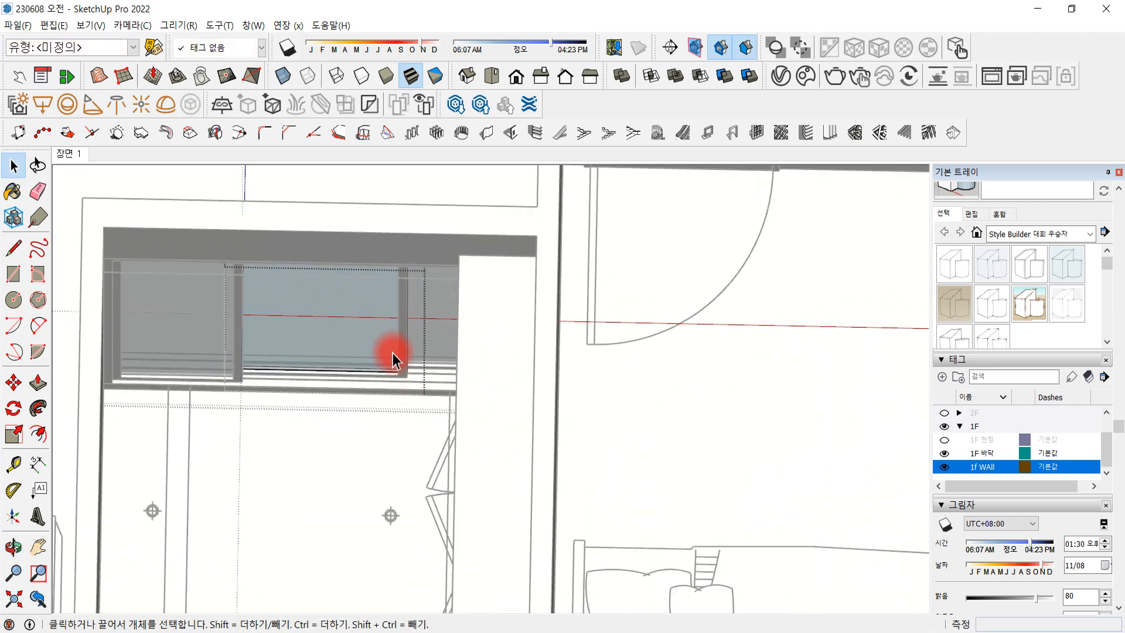
pyautogui.scroll(5, 394, 375)
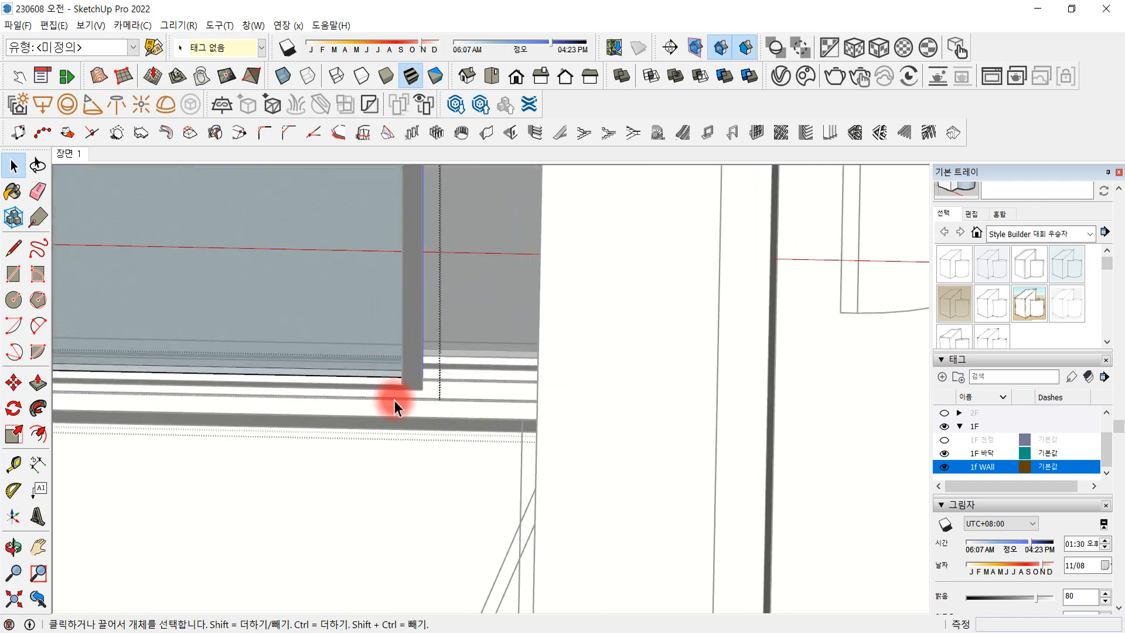
pyautogui.moveTo(395, 400); pyautogui.dragTo(406, 449, button='middle')
pyautogui.scroll(2, 406, 445)
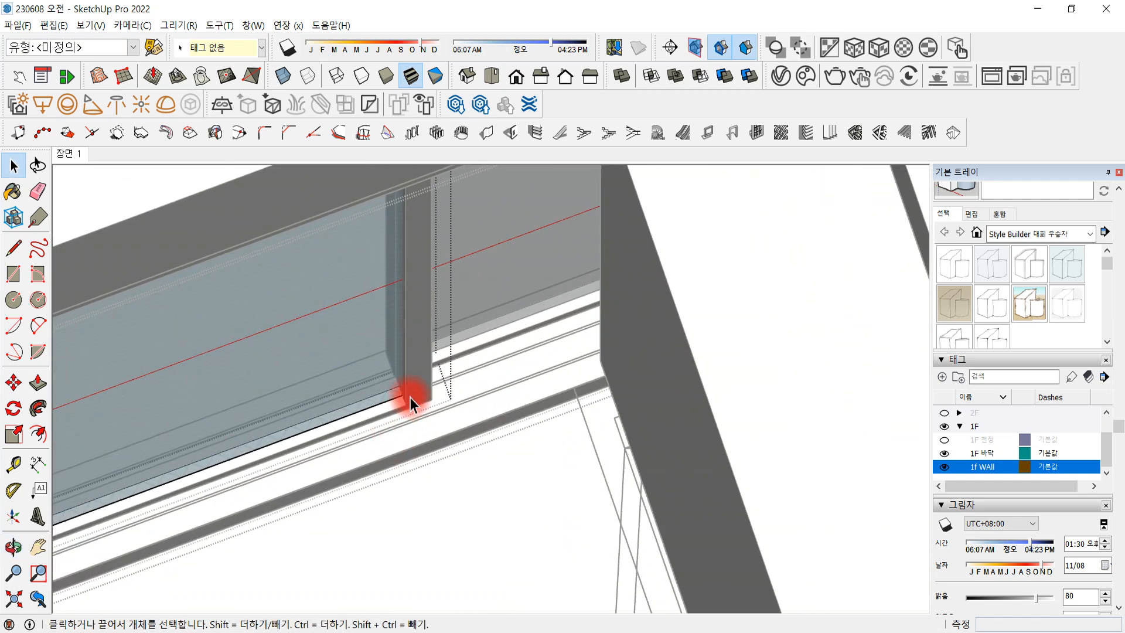
pyautogui.press('m')
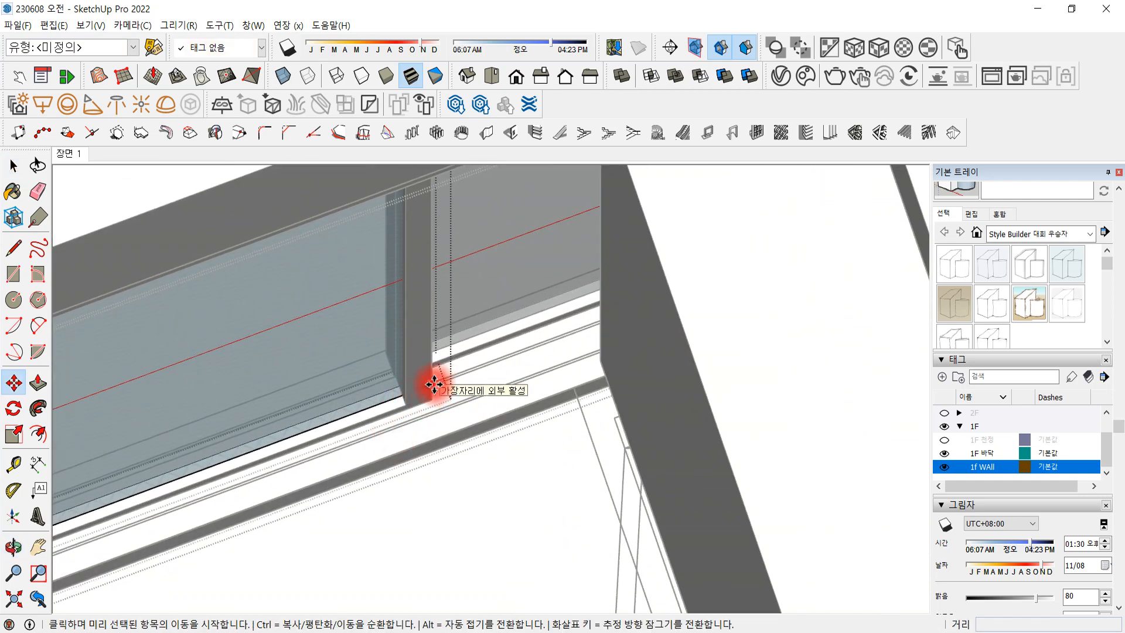
pyautogui.moveTo(434, 384); pyautogui.dragTo(246, 369, button='middle')
pyautogui.scroll(1, 448, 344)
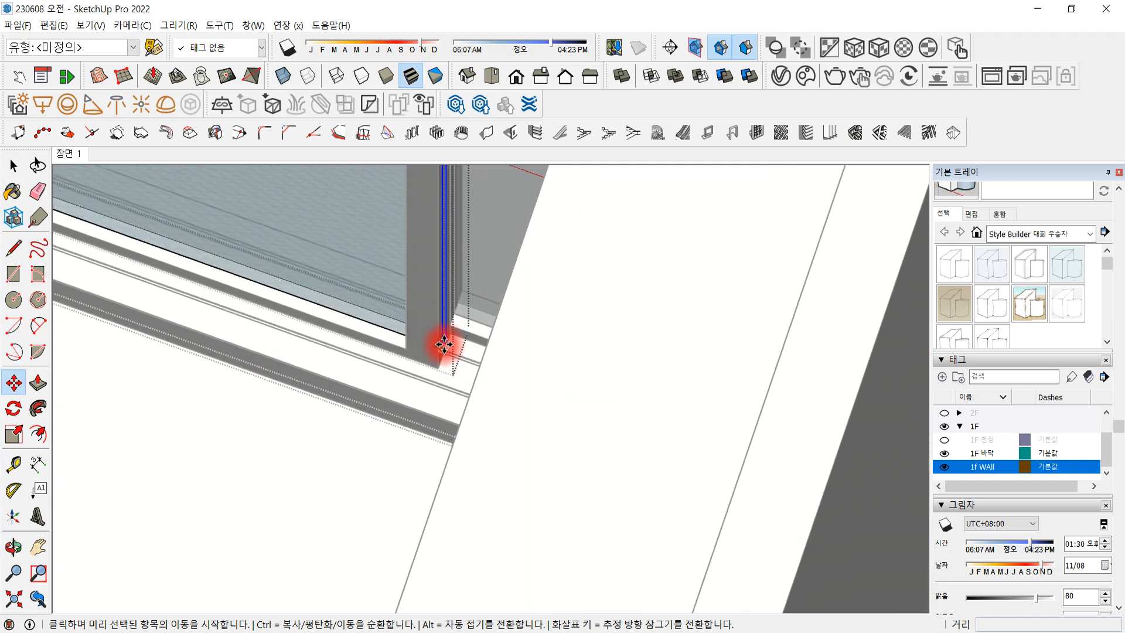
pyautogui.moveTo(444, 345); pyautogui.dragTo(421, 379)
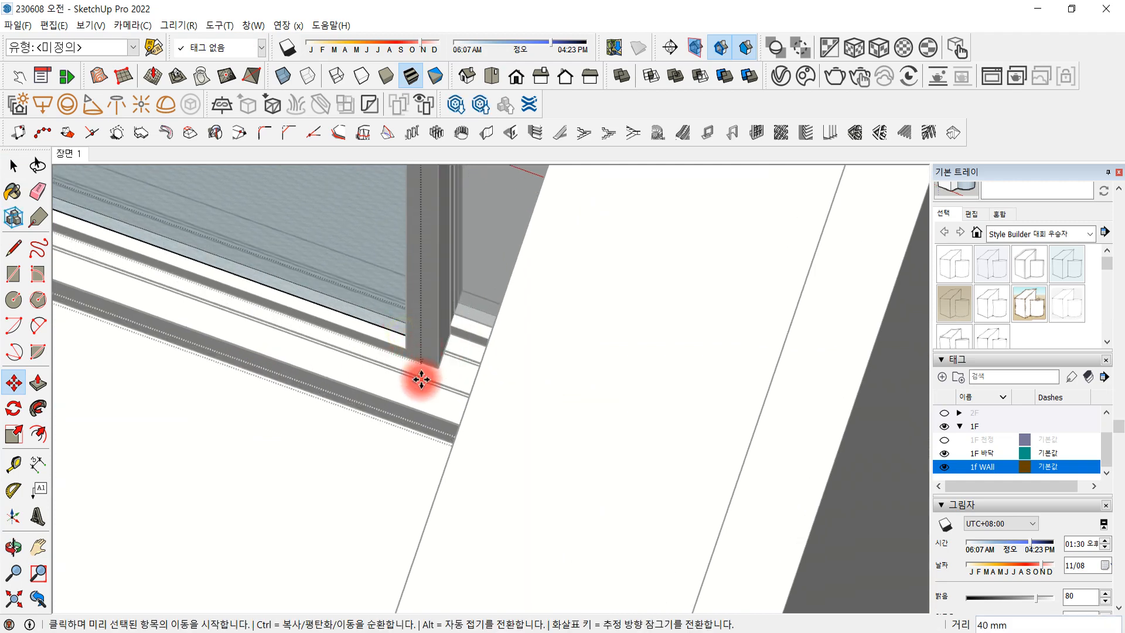
# Close the glass and sash for editing and reselect the sliding window's assembly of sash panels
pyautogui.moveTo(422, 380); pyautogui.dragTo(547, 387, button='middle')
pyautogui.click(12, 164)
pyautogui.click(468, 438)
pyautogui.moveTo(469, 439)
pyautogui.mouseDown(button='middle')
pyautogui.moveTo(555, 503)
pyautogui.moveTo(679, 477)
pyautogui.moveTo(592, 452)
pyautogui.moveTo(1034, 448)
pyautogui.moveTo(485, 451)
pyautogui.mouseUp(button='middle')
pyautogui.click(507, 466)
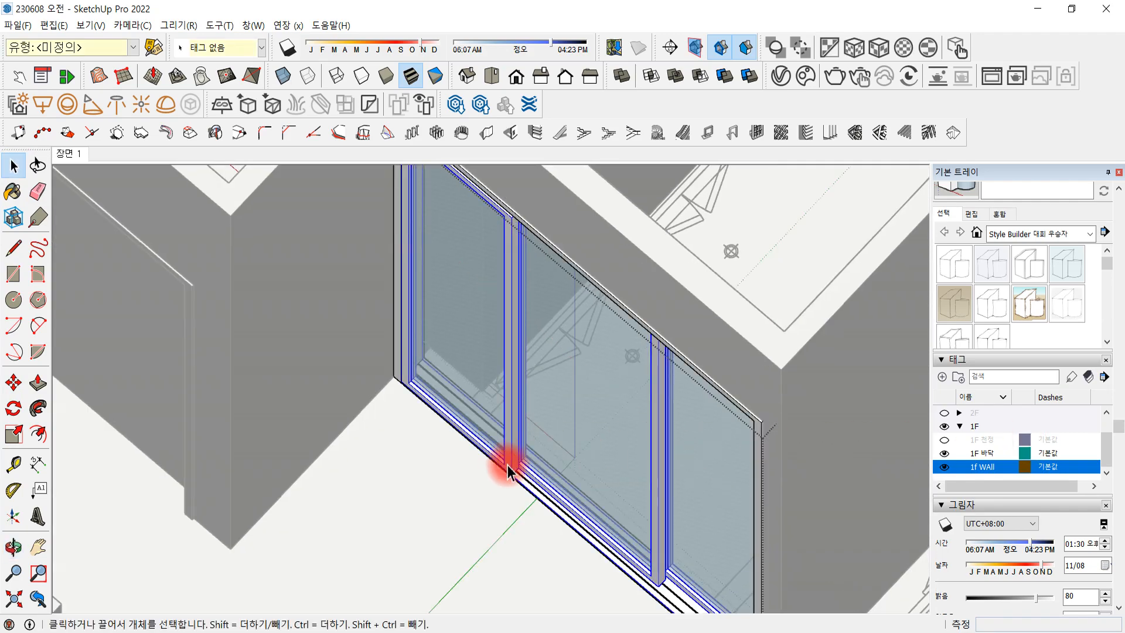
# Open the sliding door's left panel for editing and Push/Pull the inner face of its bottom rail upward about 338 mm
pyautogui.doubleClick(508, 466)
pyautogui.moveTo(467, 434); pyautogui.dragTo(488, 448, button='middle')
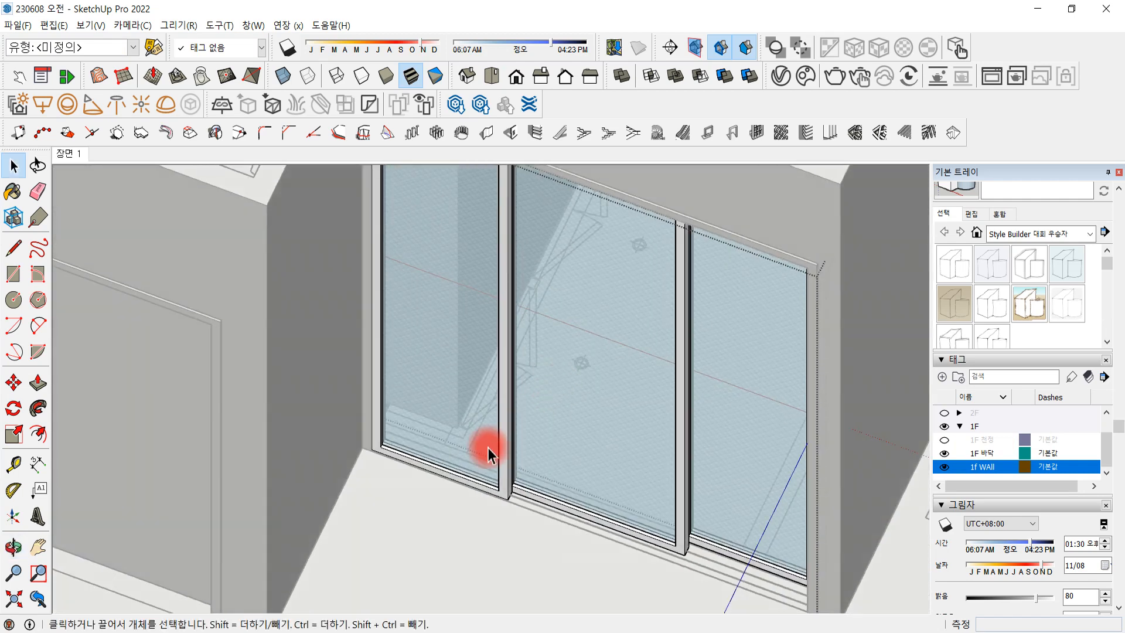
pyautogui.scroll(2, 488, 451)
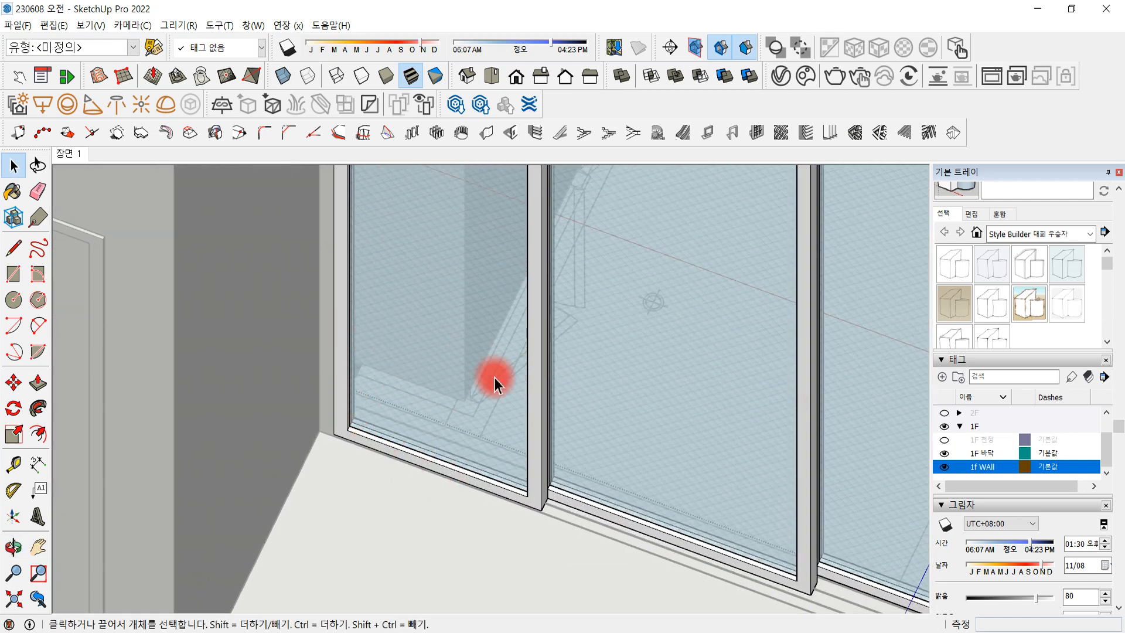
pyautogui.scroll(2, 504, 487)
pyautogui.doubleClick(504, 487)
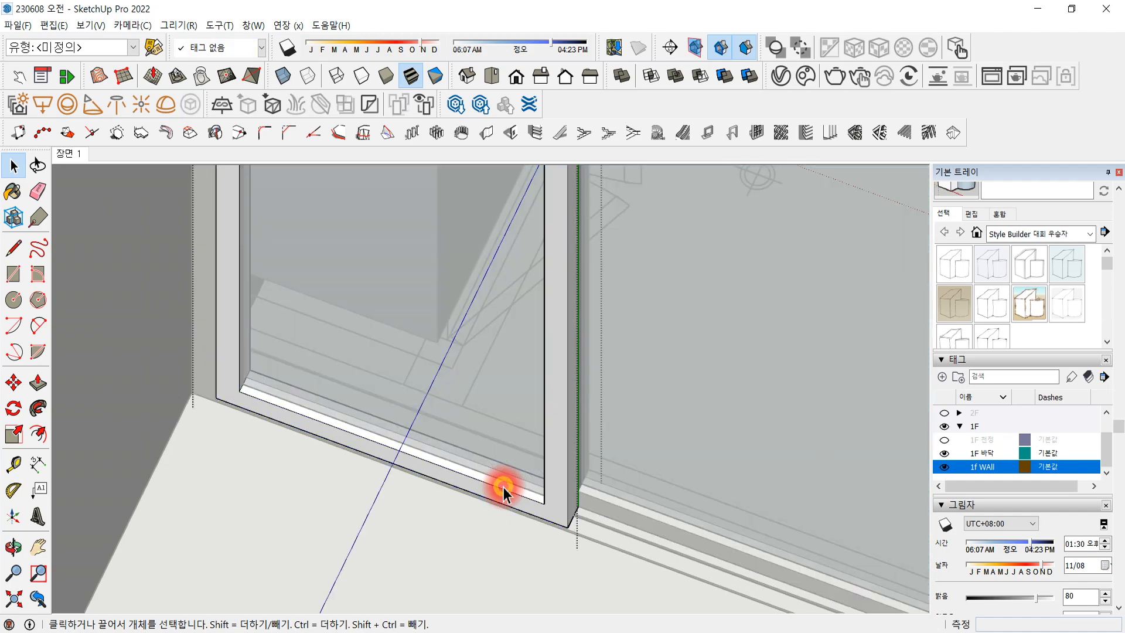
pyautogui.click(505, 486)
pyautogui.press('p')
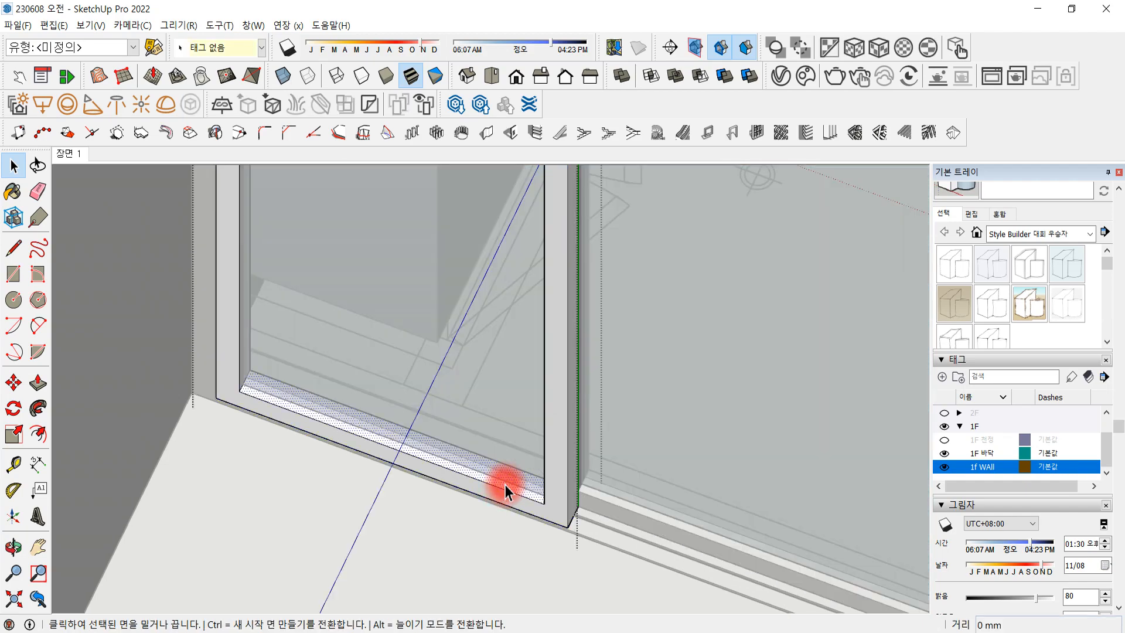
pyautogui.moveTo(506, 484); pyautogui.dragTo(481, 346)
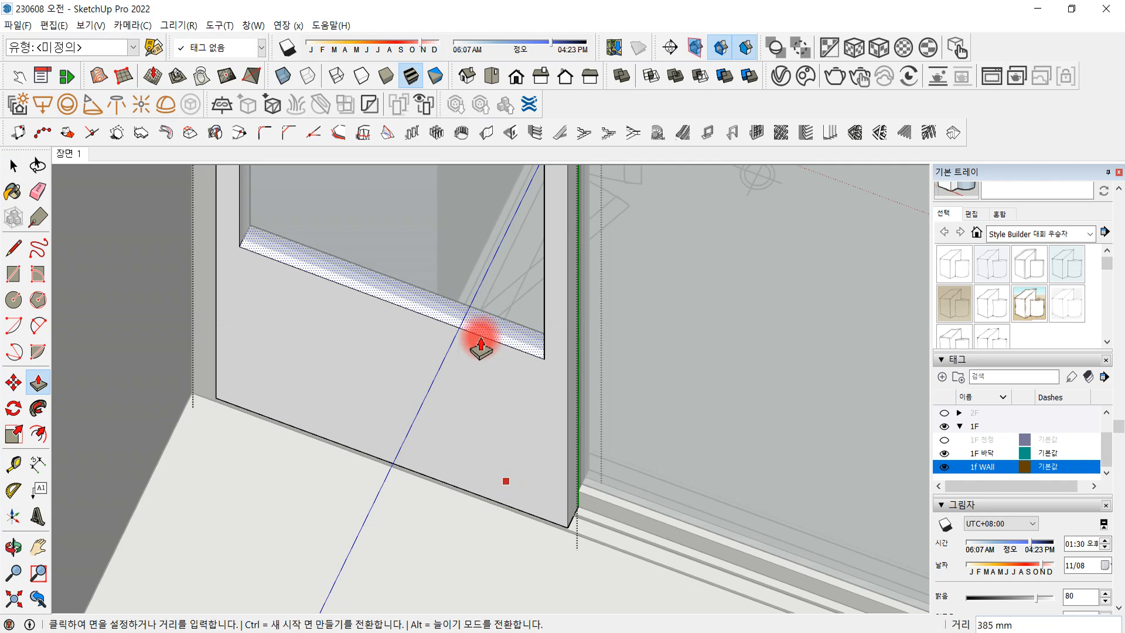
pyautogui.scroll(-5, 482, 346)
pyautogui.scroll(-2, 481, 346)
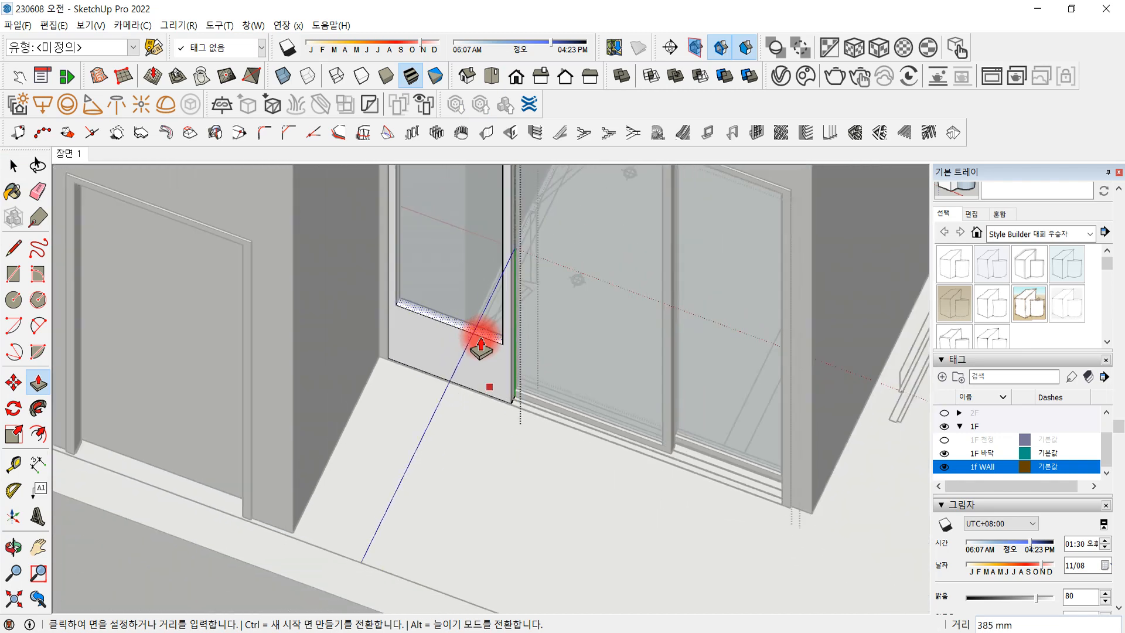
pyautogui.moveTo(480, 346); pyautogui.dragTo(481, 351)
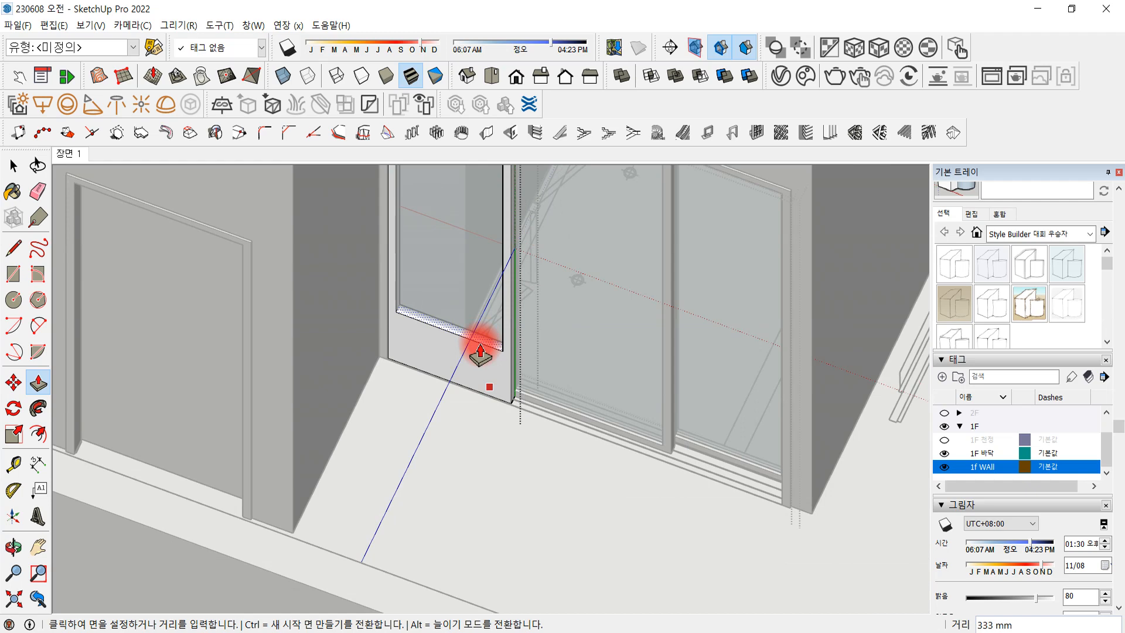
pyautogui.click(481, 350)
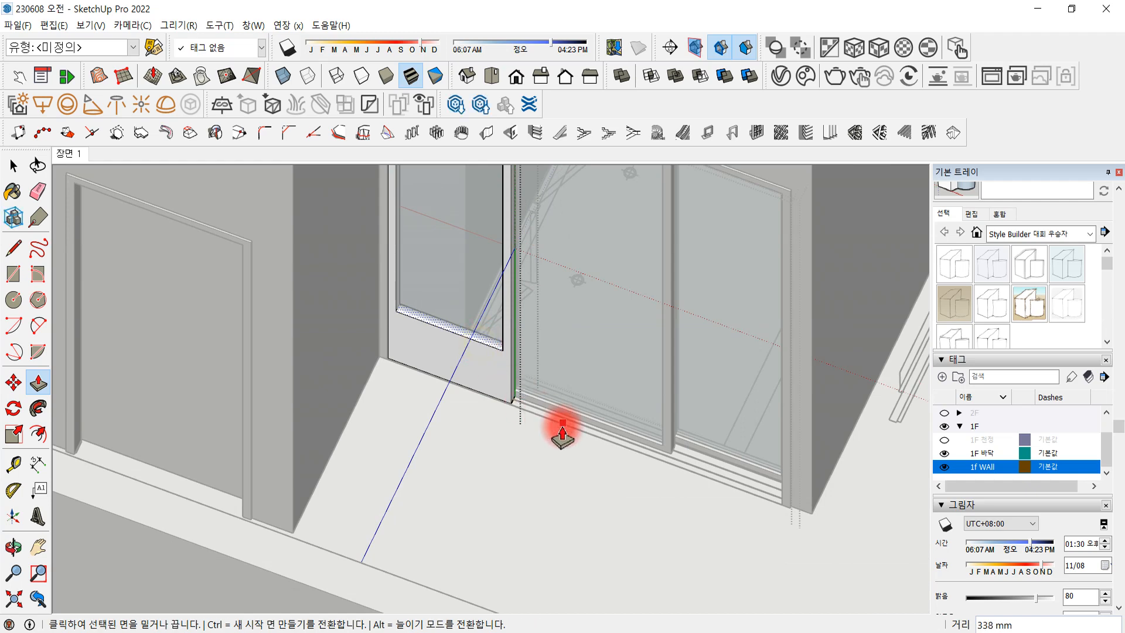
pyautogui.click(14, 166)
pyautogui.scroll(-3, 551, 485)
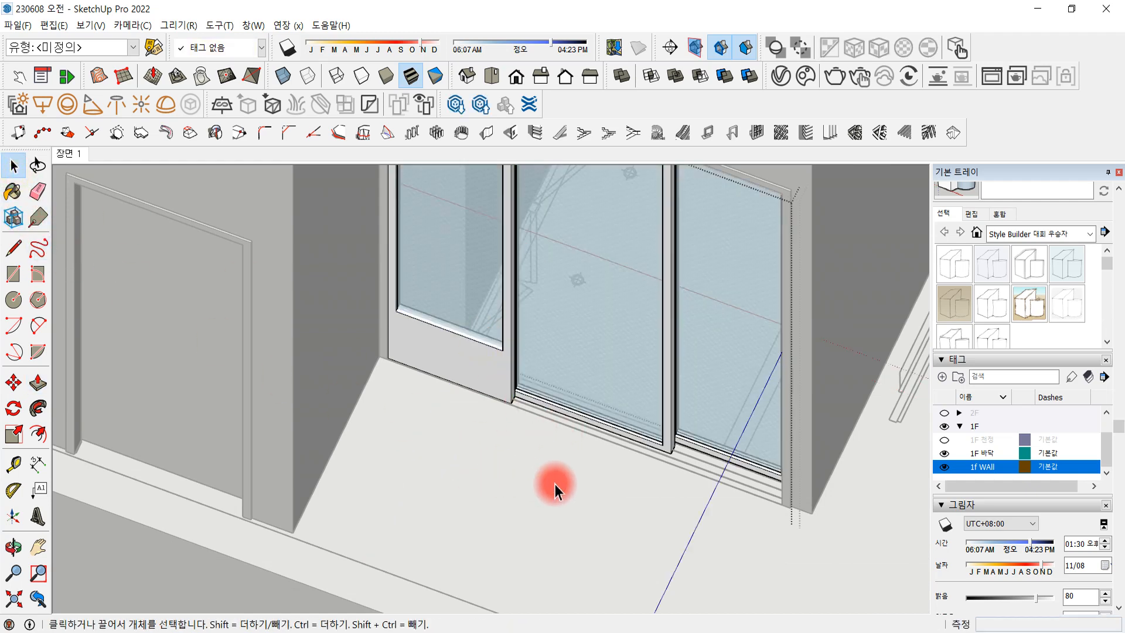
pyautogui.moveTo(551, 484); pyautogui.dragTo(447, 457, button='middle')
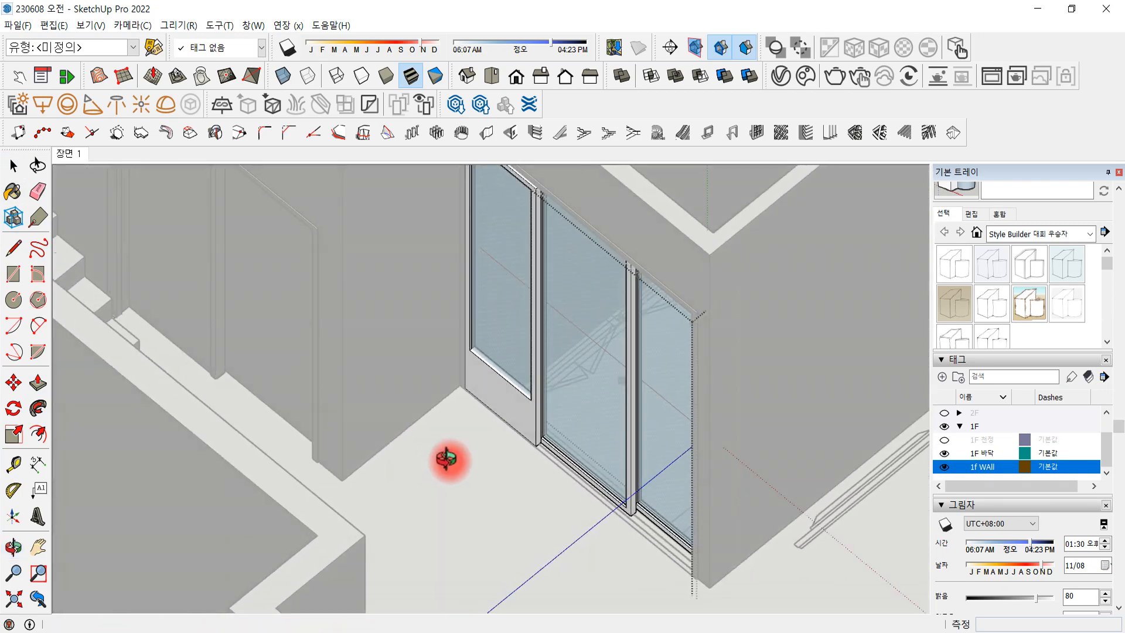
# Undo the bottom rail extrusion and leave editing of the sliding door
pyautogui.hotkey('ctrl', 'z')
pyautogui.hotkey('ctrl', 'z')
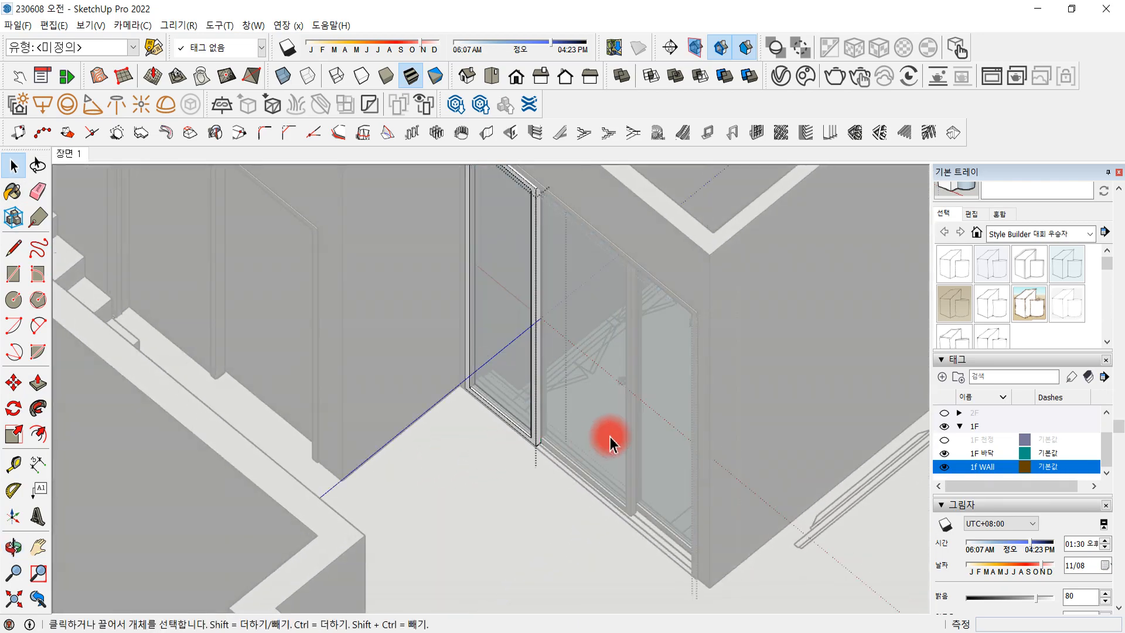
pyautogui.moveTo(605, 439); pyautogui.dragTo(263, 452, button='middle')
pyautogui.click(262, 446)
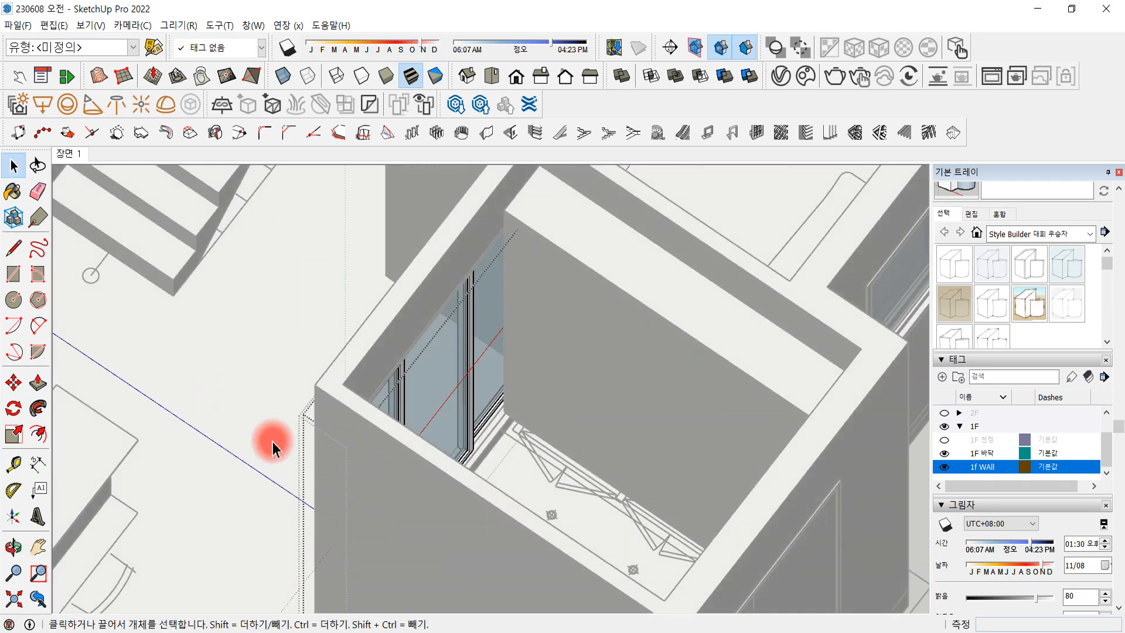
pyautogui.click(273, 445)
pyautogui.click(273, 444)
# Move the large vertical face of the wall block inside the small room 20 mm along the red axis, toward the back of the block
pyautogui.moveTo(555, 462); pyautogui.dragTo(624, 446, button='middle')
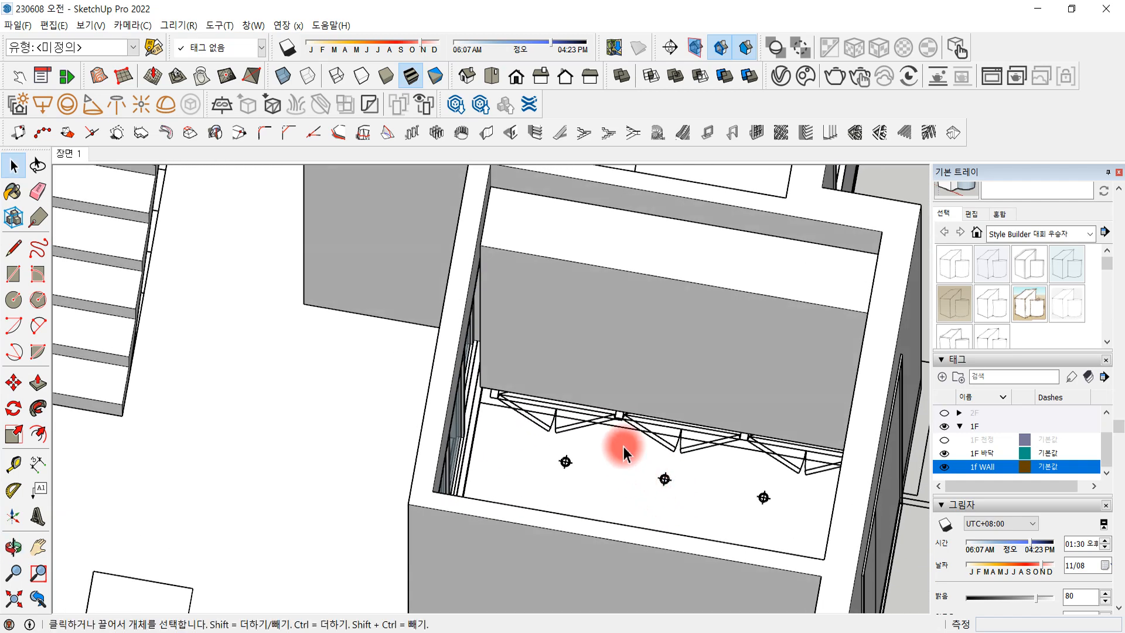
pyautogui.click(555, 319)
pyautogui.click(632, 317)
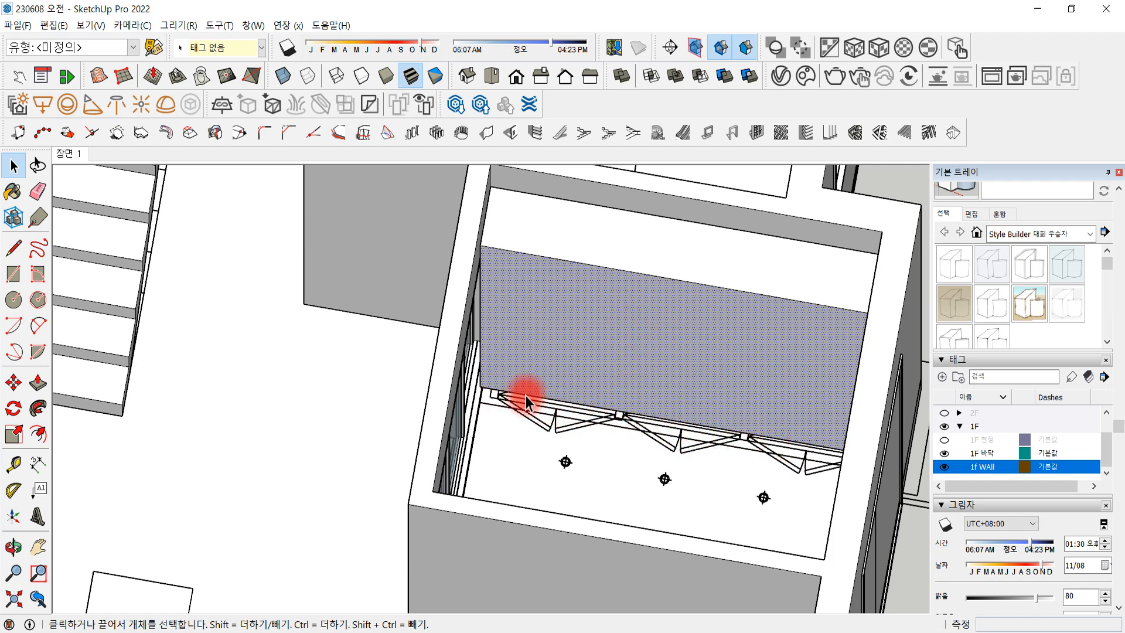
pyautogui.scroll(-3, 580, 331)
pyautogui.moveTo(366, 466); pyautogui.dragTo(263, 385, button='middle')
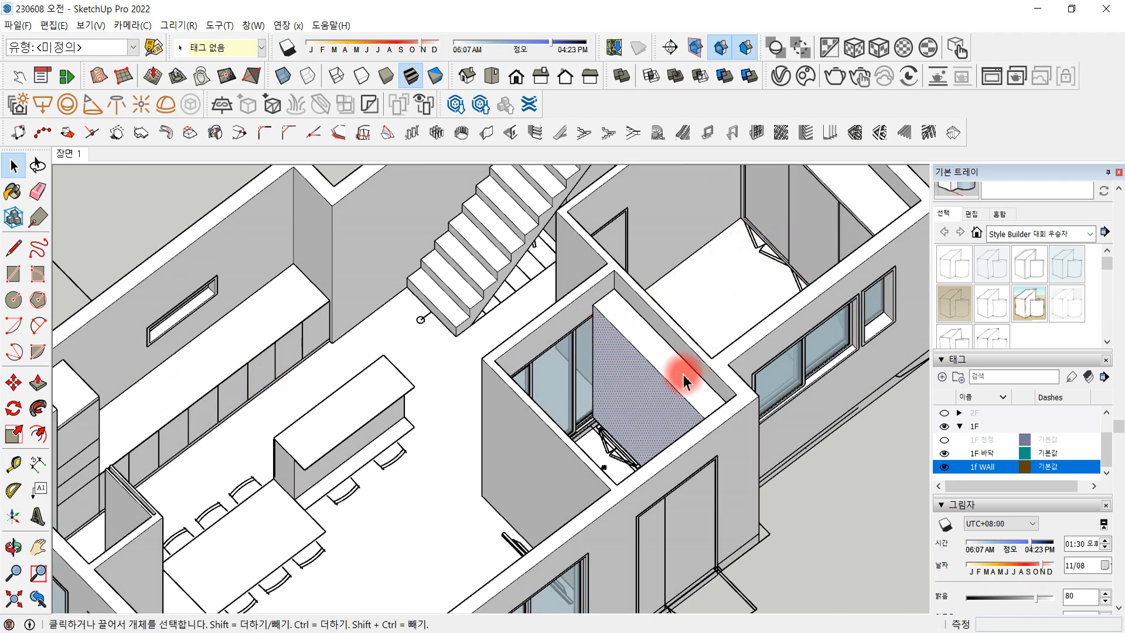
pyautogui.scroll(6, 678, 371)
pyautogui.scroll(2, 603, 357)
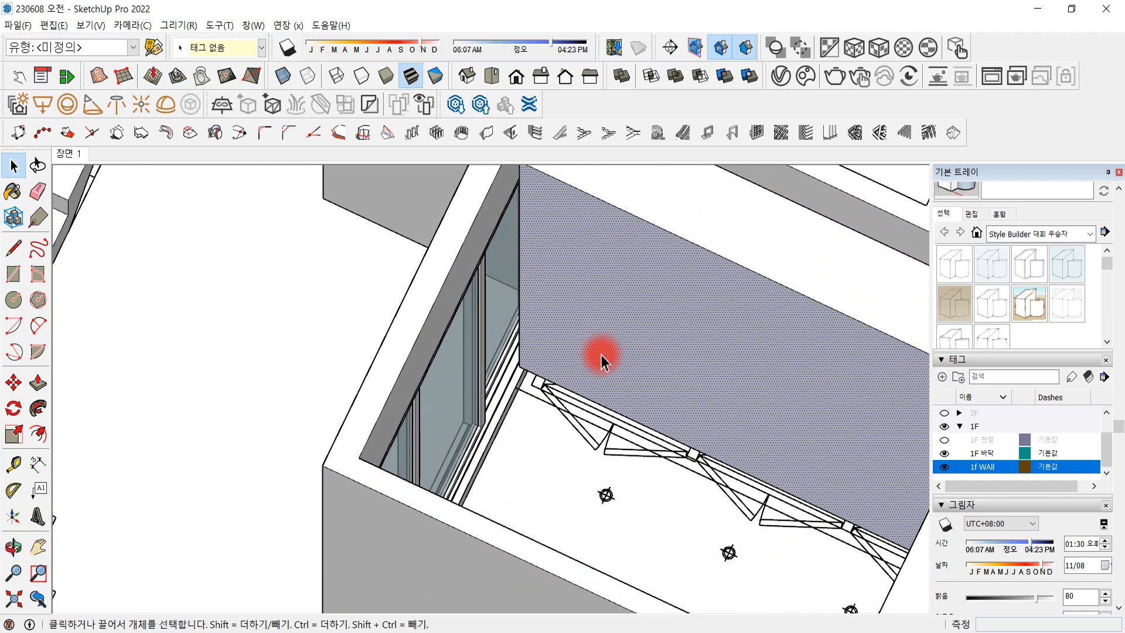
pyautogui.moveTo(600, 354); pyautogui.dragTo(649, 344, button='middle')
pyautogui.scroll(-2, 635, 359)
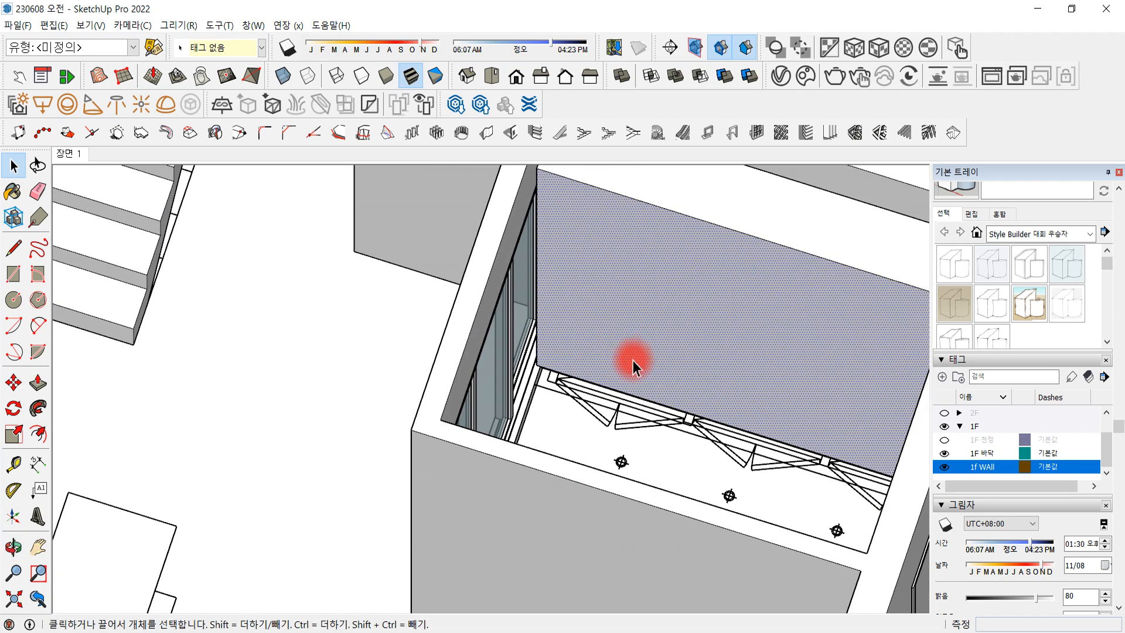
pyautogui.scroll(-2, 633, 361)
pyautogui.click(639, 325)
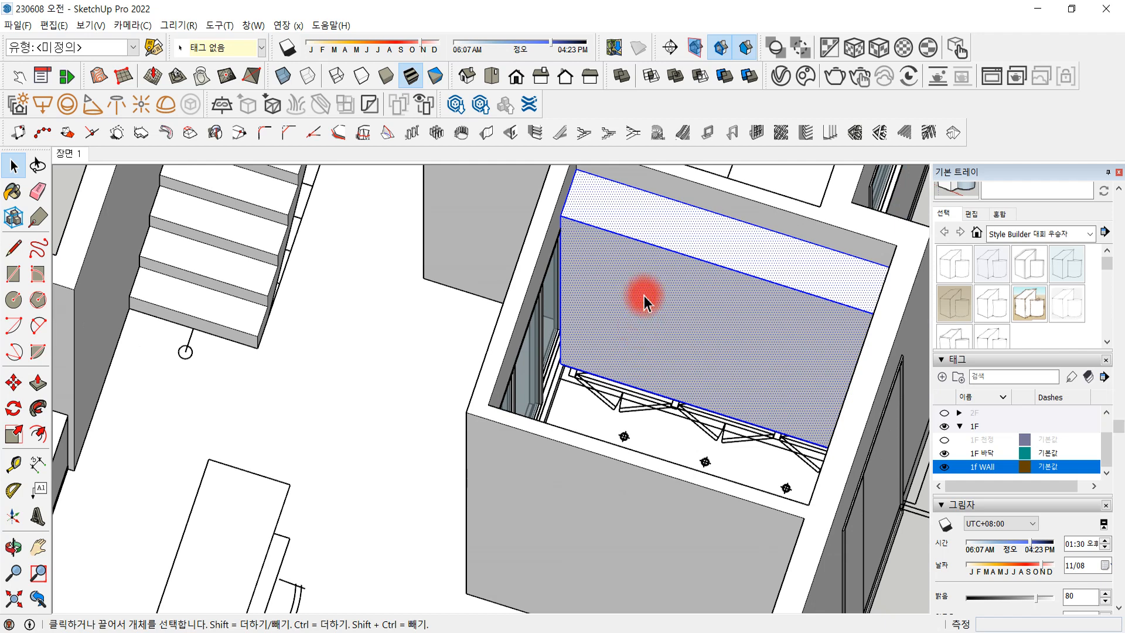
pyautogui.click(643, 296)
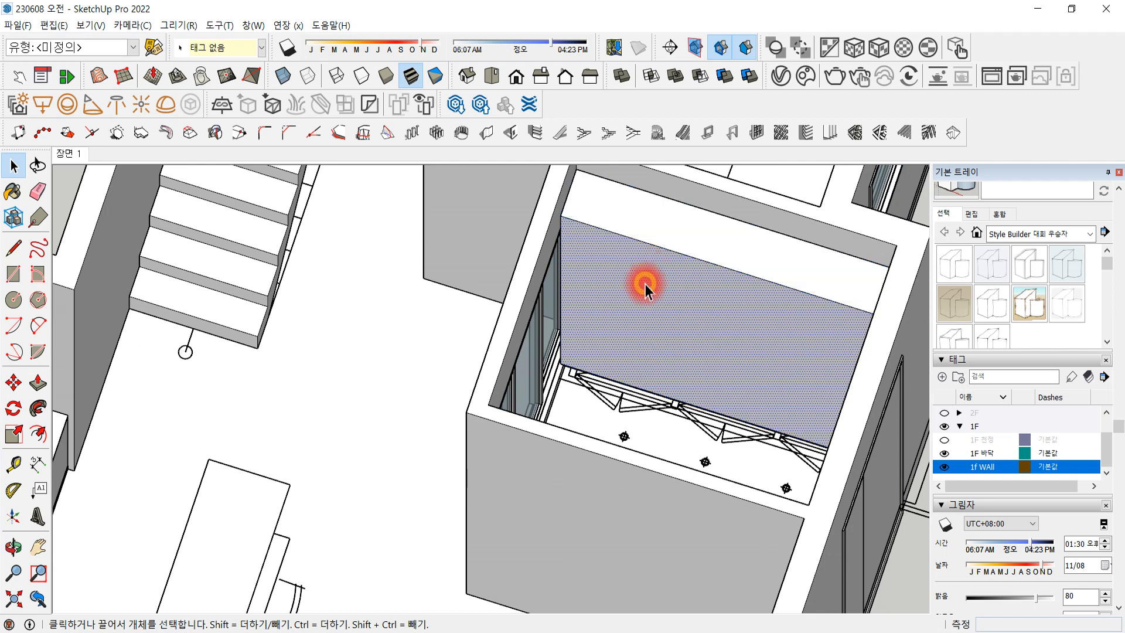
pyautogui.press('m')
pyautogui.click(645, 285)
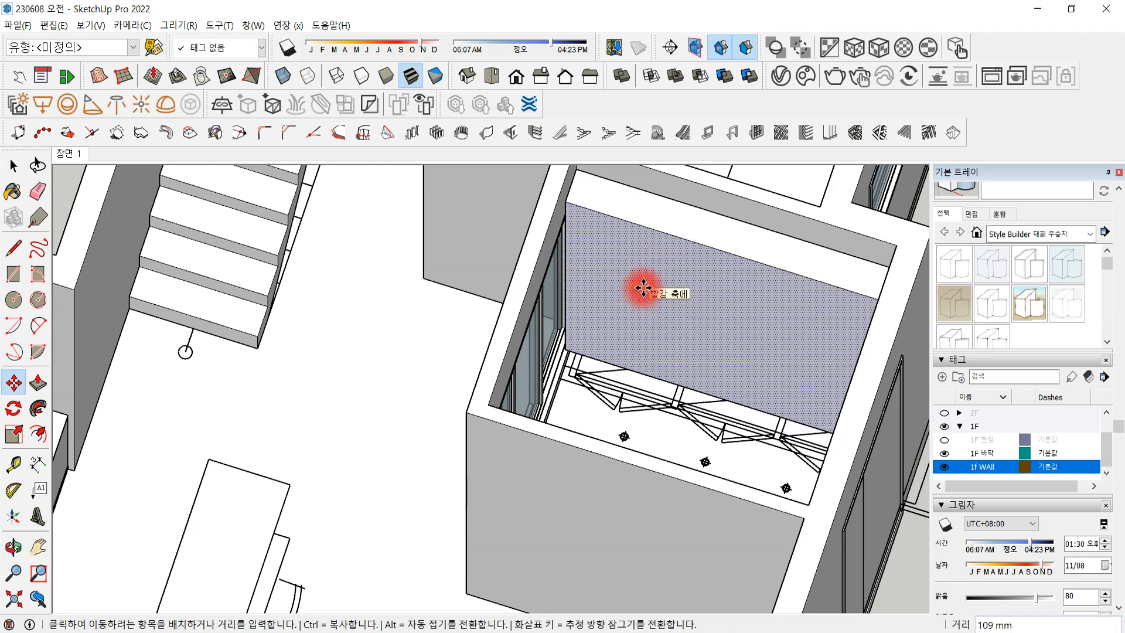
pyautogui.press('Return')
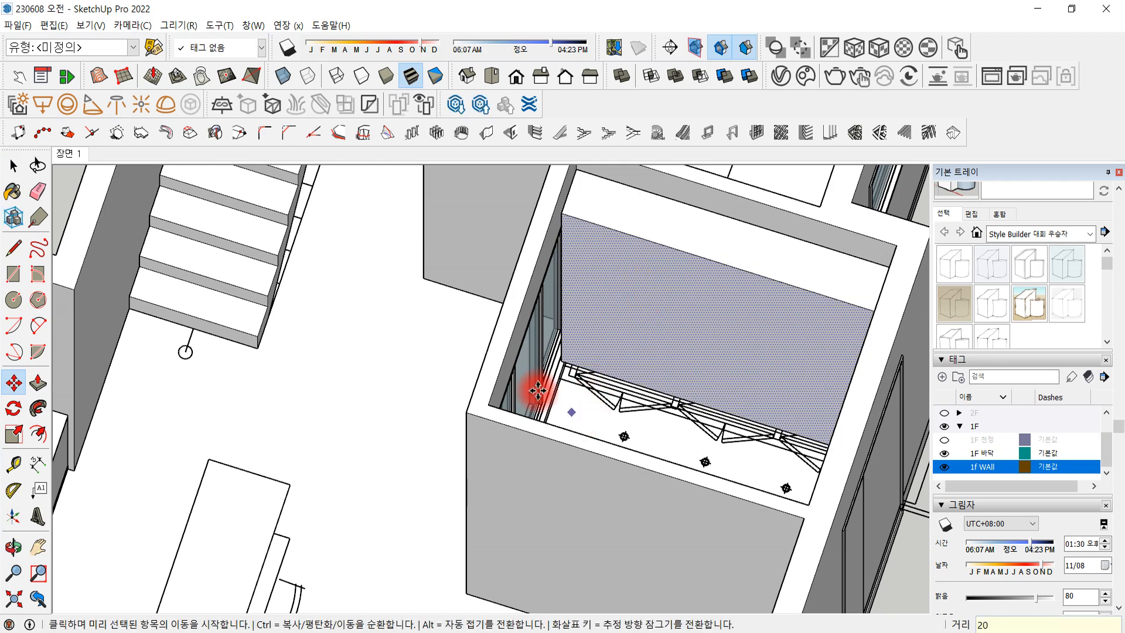
# Select the whole wall block behind the folding door outlines and make it a group
pyautogui.click(13, 165)
pyautogui.click(691, 304)
pyautogui.rightClick(692, 303)
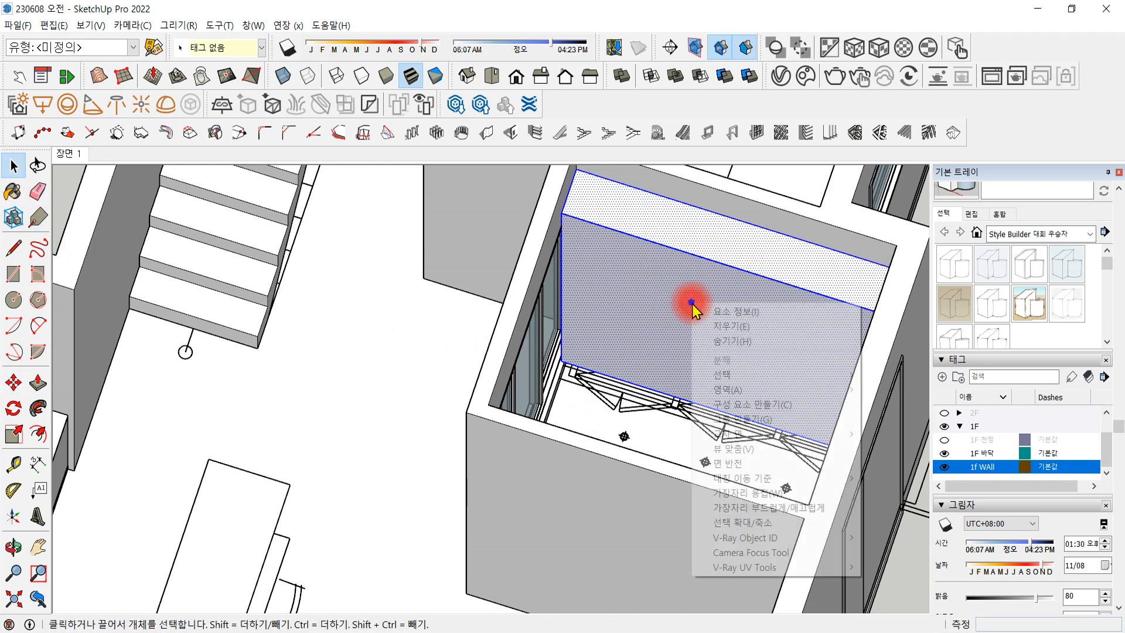
pyautogui.click(737, 417)
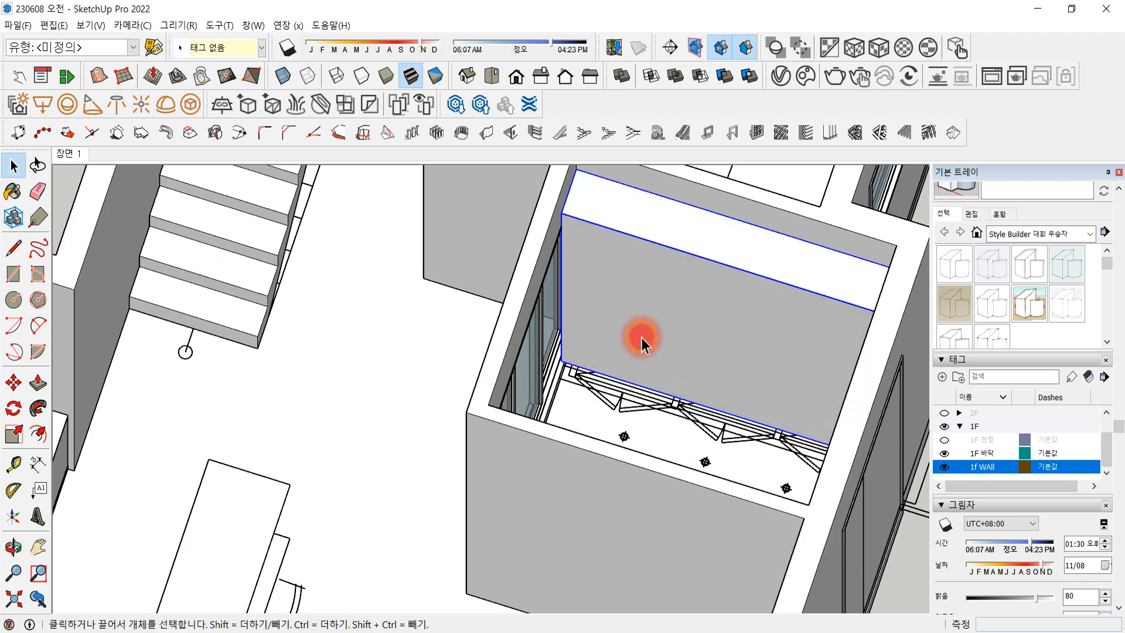
# Copy the vertical face with its edges from inside the wall block group and paste it outside the group, aligned to the block's lower corner
pyautogui.moveTo(640, 346); pyautogui.dragTo(635, 417, button='middle')
pyautogui.doubleClick(636, 290)
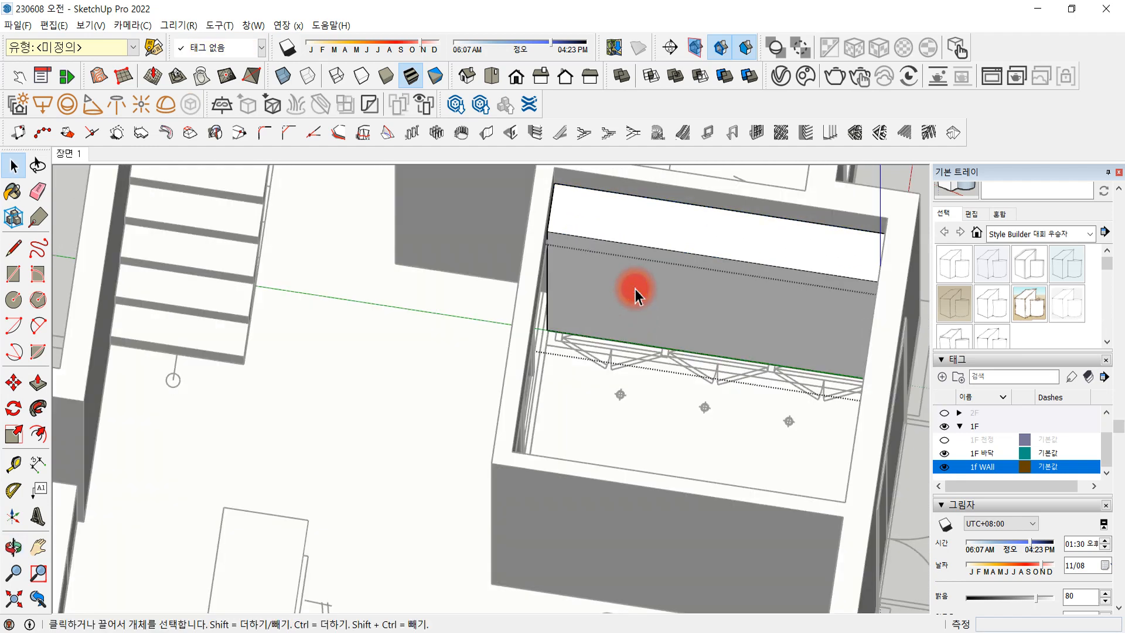
pyautogui.tripleClick(636, 289)
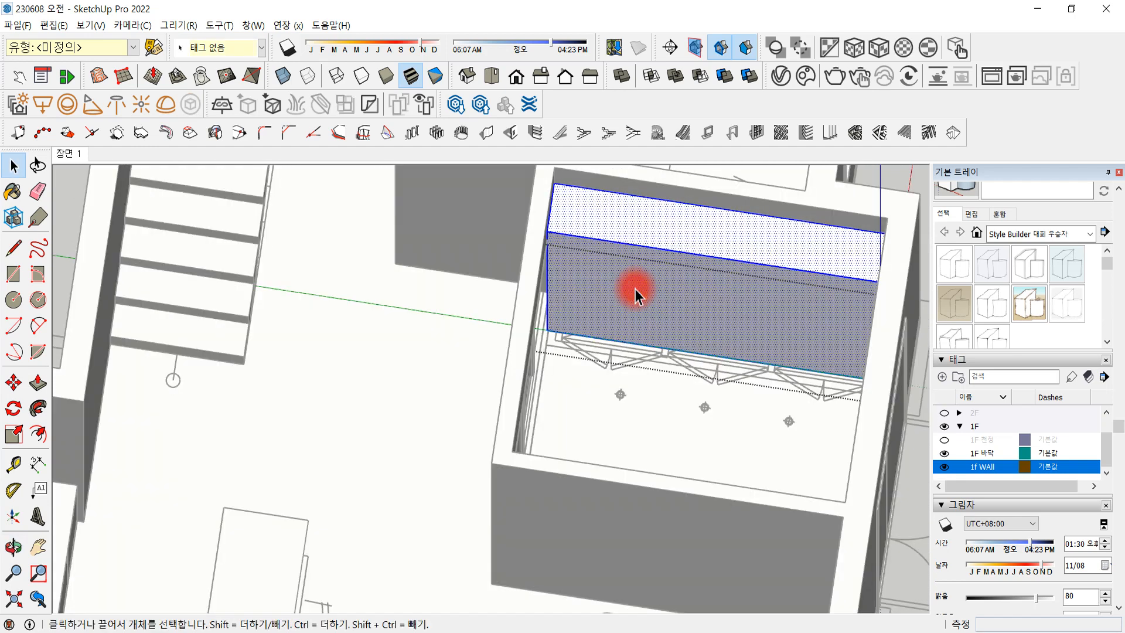
pyautogui.click(547, 271)
pyautogui.click(586, 284)
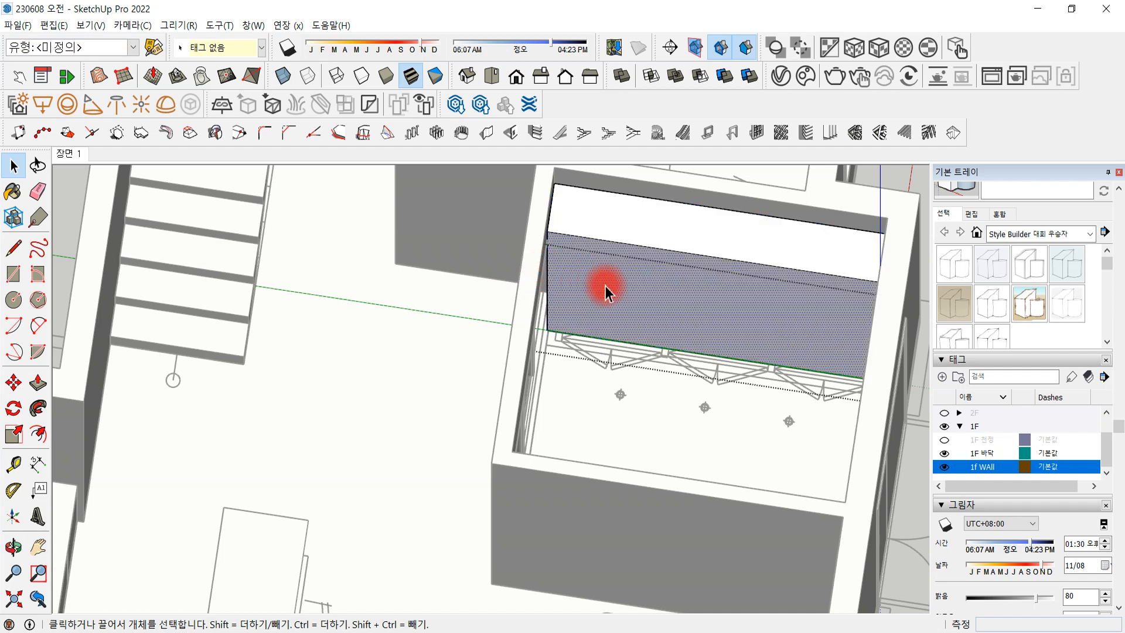
pyautogui.click(367, 377)
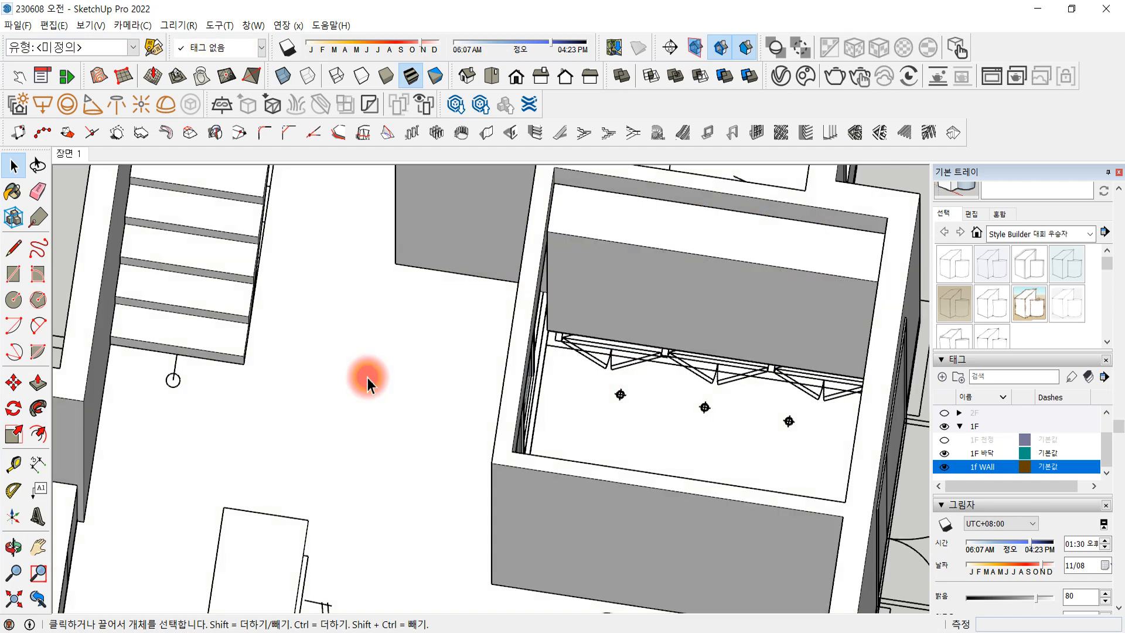
pyautogui.hotkey('ctrl', 'v')
pyautogui.moveTo(758, 361); pyautogui.dragTo(826, 243, button='middle')
pyautogui.click(826, 242)
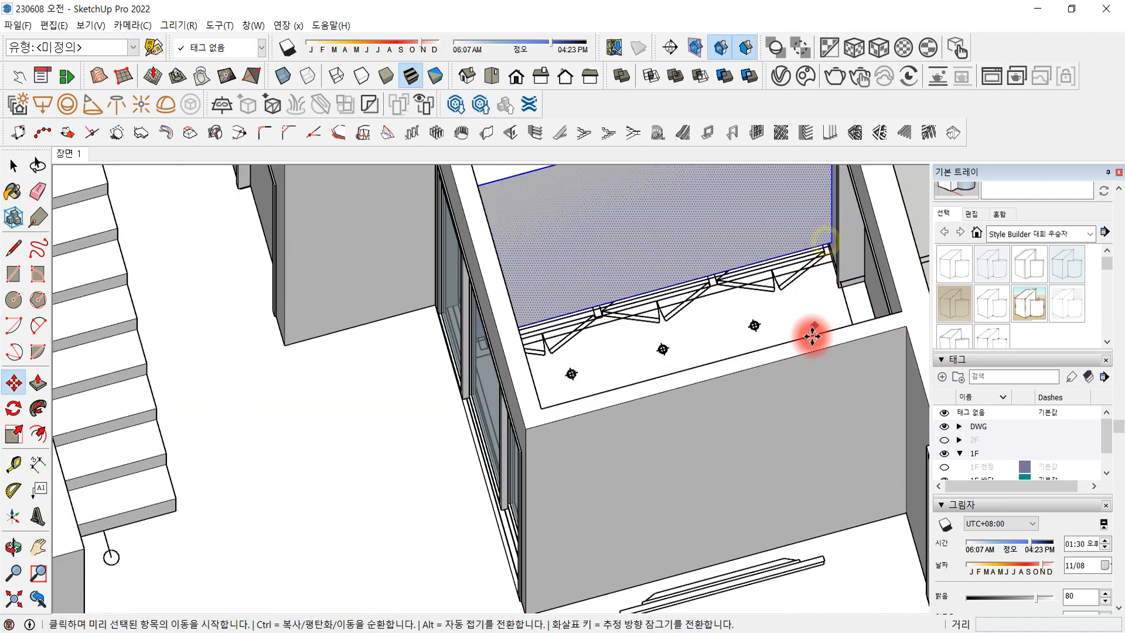
pyautogui.moveTo(810, 334); pyautogui.dragTo(692, 358, button='middle')
pyautogui.click(24, 165)
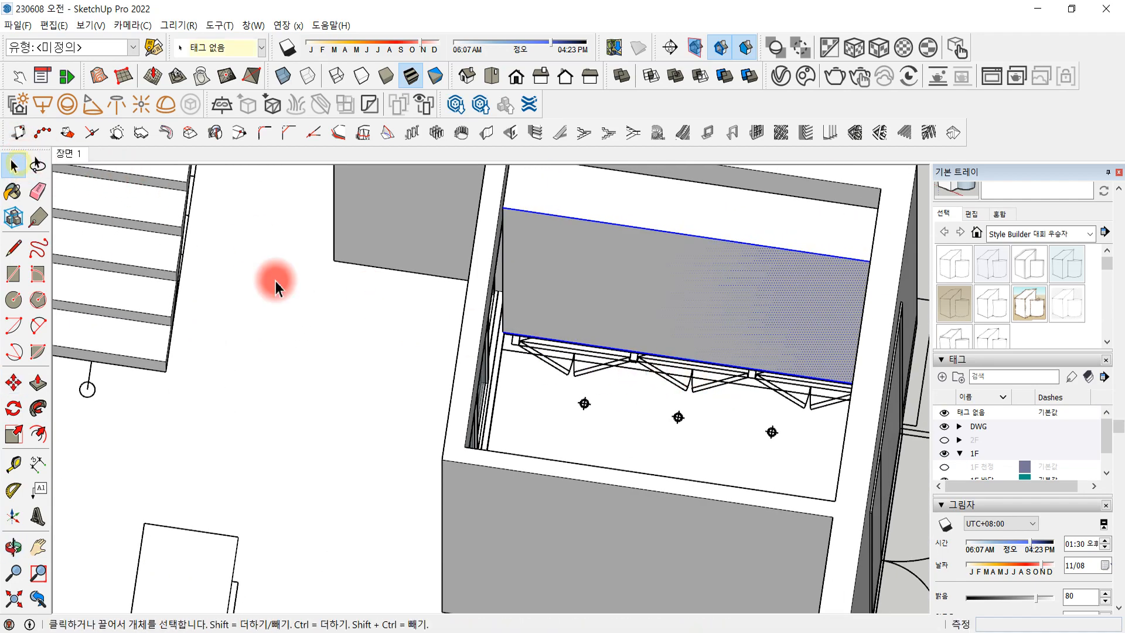
# Select only the vertical edge of the pasted face on the side next to the sliding door
pyautogui.click(309, 353)
pyautogui.click(518, 266)
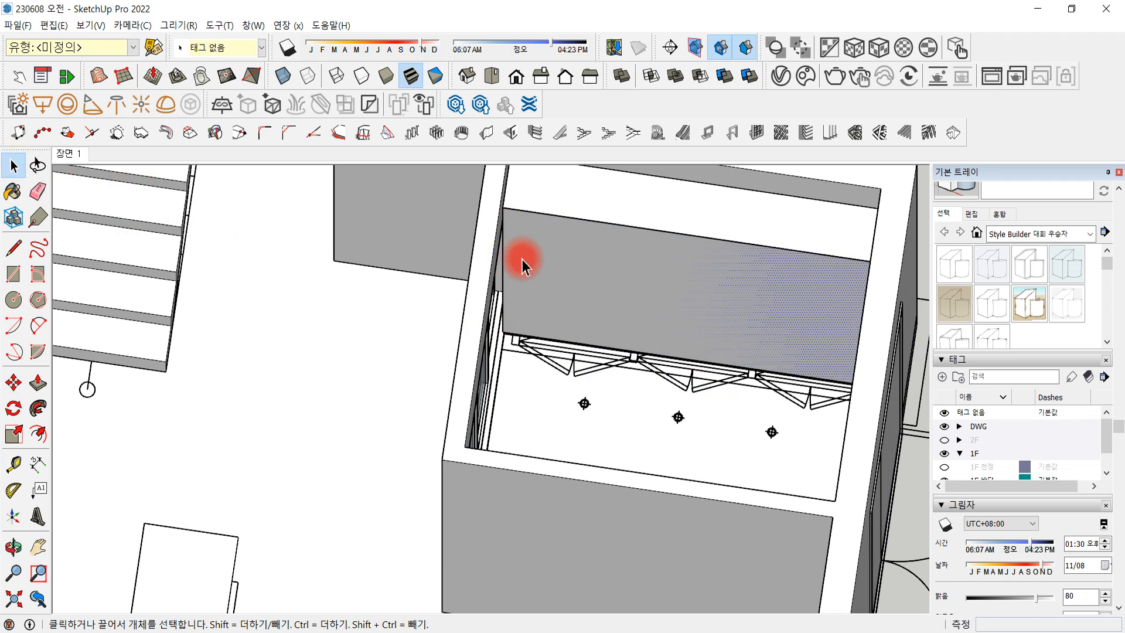
pyautogui.click(506, 271)
pyautogui.moveTo(467, 189); pyautogui.dragTo(526, 379)
pyautogui.press('m')
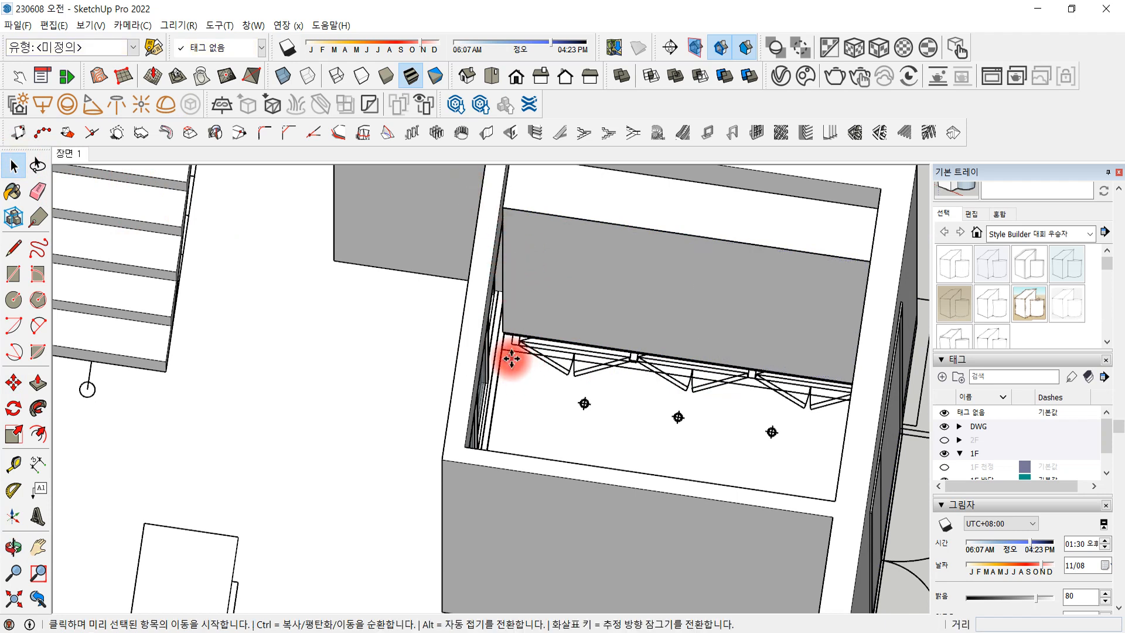
pyautogui.click(506, 332)
pyautogui.press('ctrl')
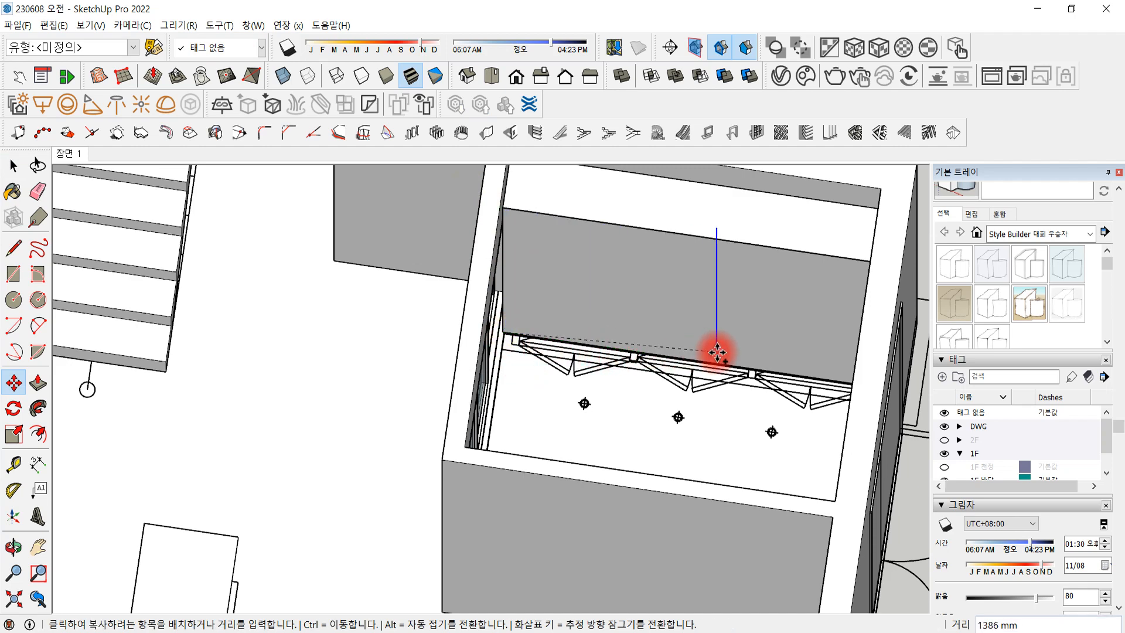
pyautogui.press('ctrl')
pyautogui.moveTo(780, 382); pyautogui.dragTo(832, 379, button='middle')
pyautogui.press('Escape')
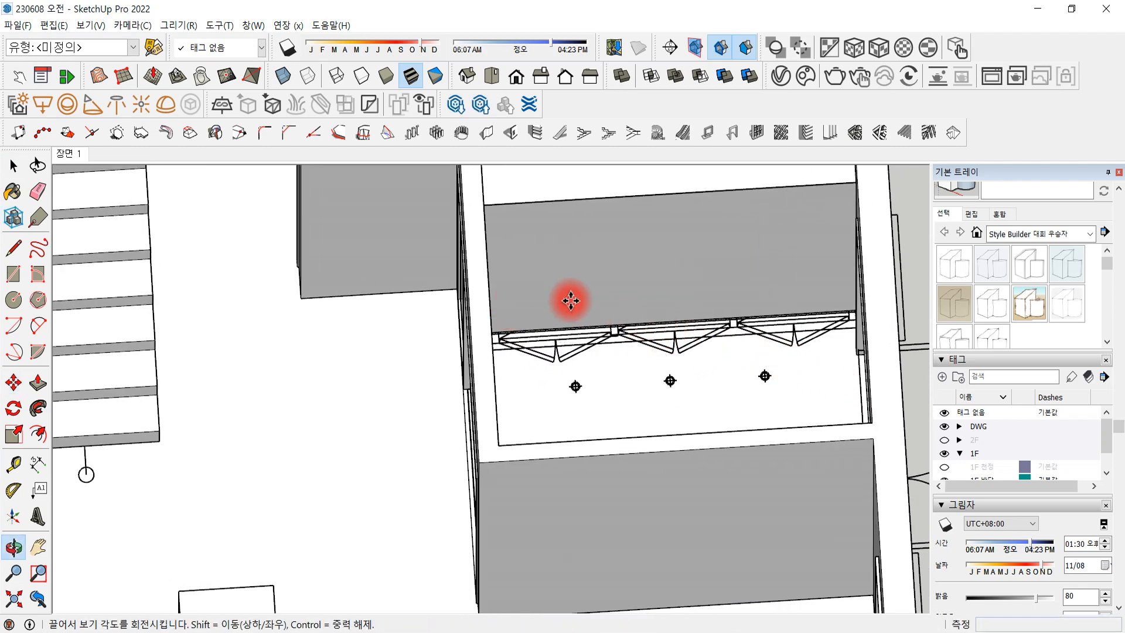
# Copy the pasted face's side edge to its opposite side with the /6 division, splitting the face into six equal panels
pyautogui.moveTo(572, 301); pyautogui.dragTo(439, 289, button='middle')
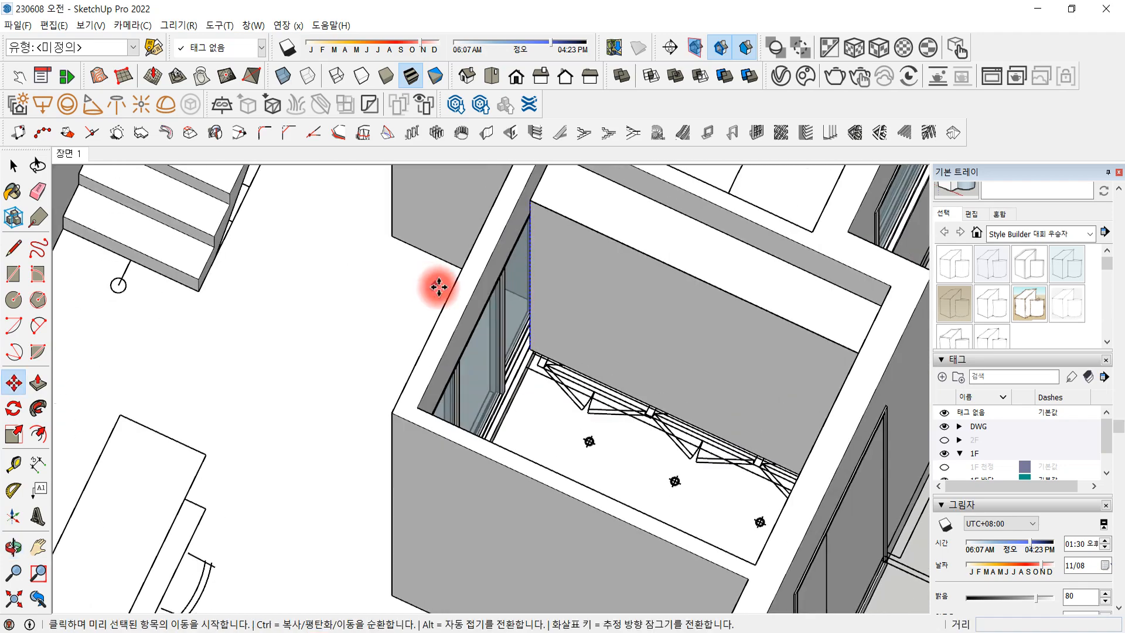
pyautogui.click(532, 351)
pyautogui.press('ctrl')
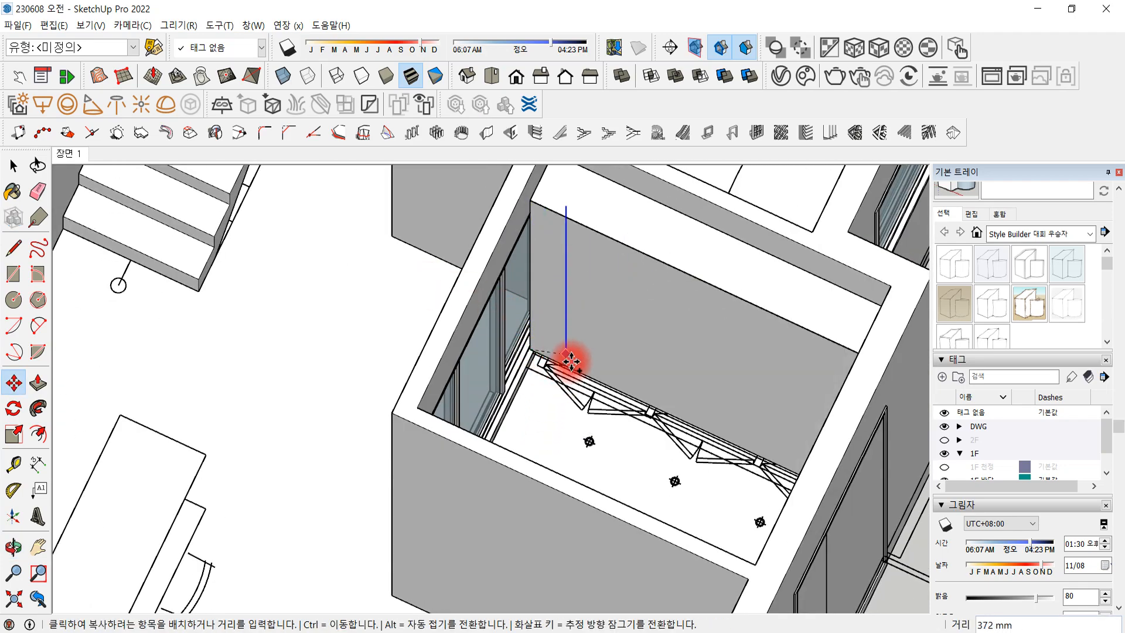
pyautogui.moveTo(626, 385); pyautogui.dragTo(804, 241, button='middle')
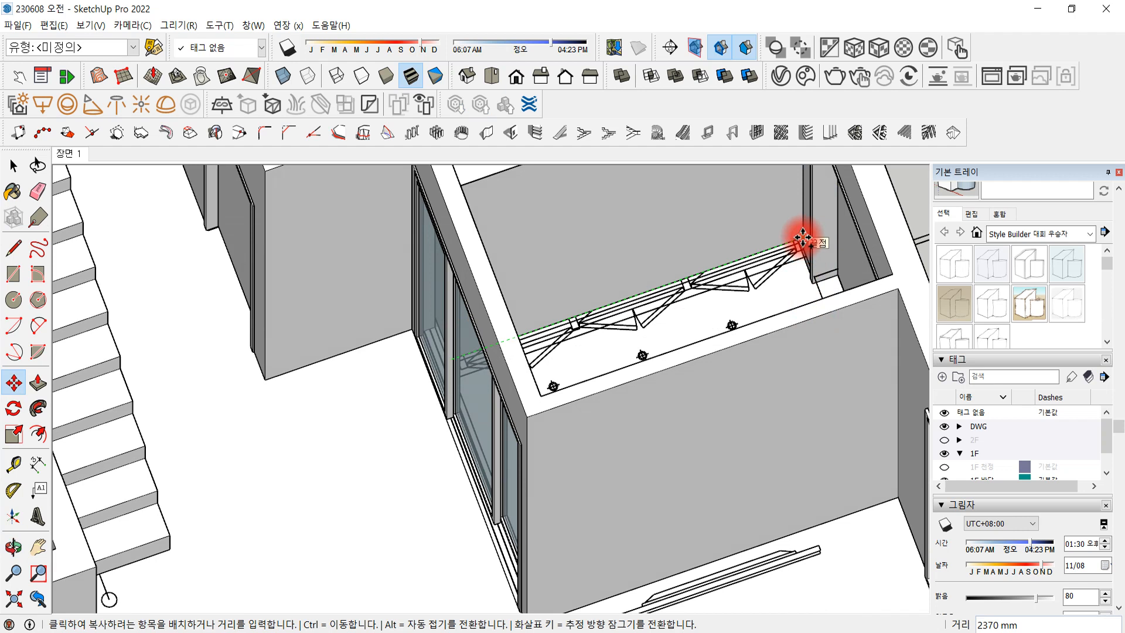
pyautogui.click(803, 238)
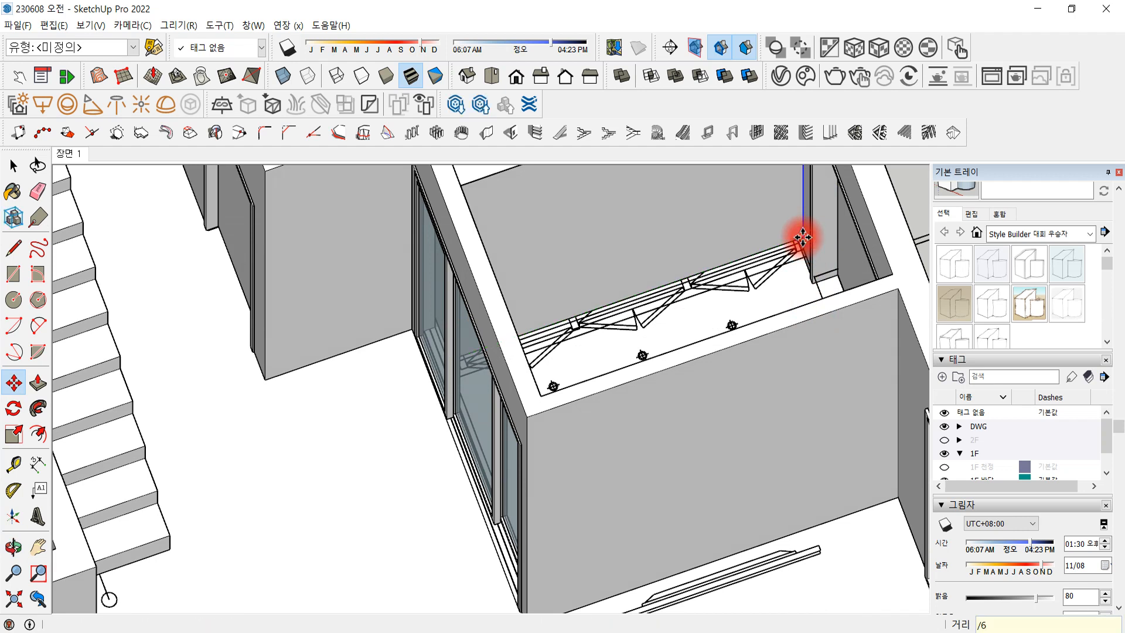
pyautogui.press('Return')
pyautogui.moveTo(798, 237); pyautogui.dragTo(359, 214, button='middle')
# Select only the five vertical dividing edges inside the pasted face
pyautogui.click(13, 166)
pyautogui.scroll(4, 586, 314)
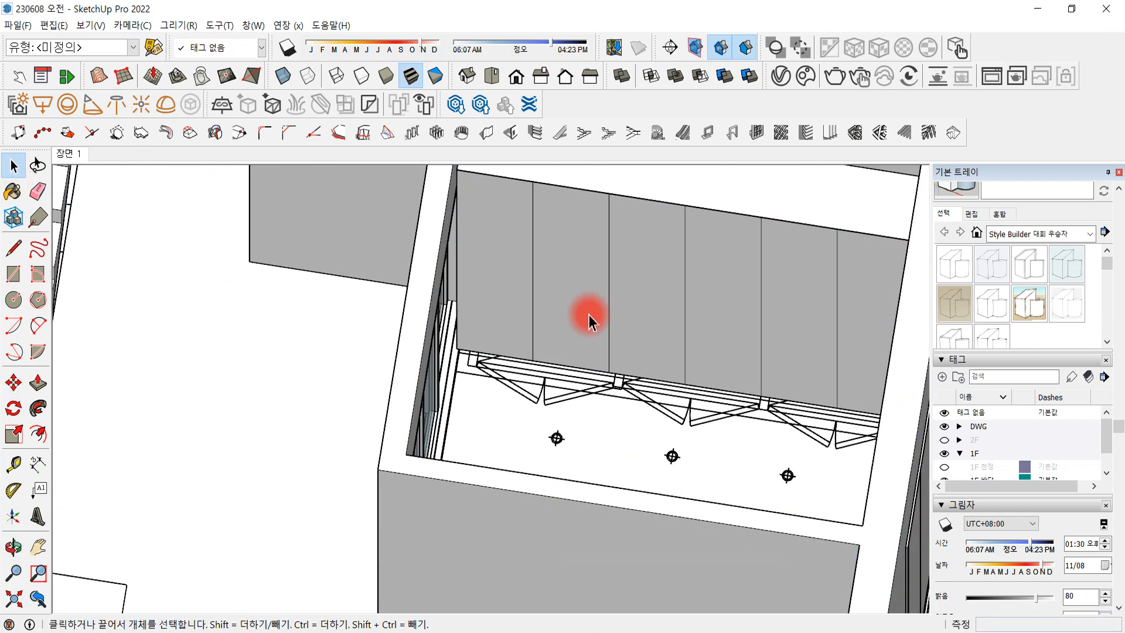
pyautogui.moveTo(588, 312); pyautogui.dragTo(623, 410, button='middle')
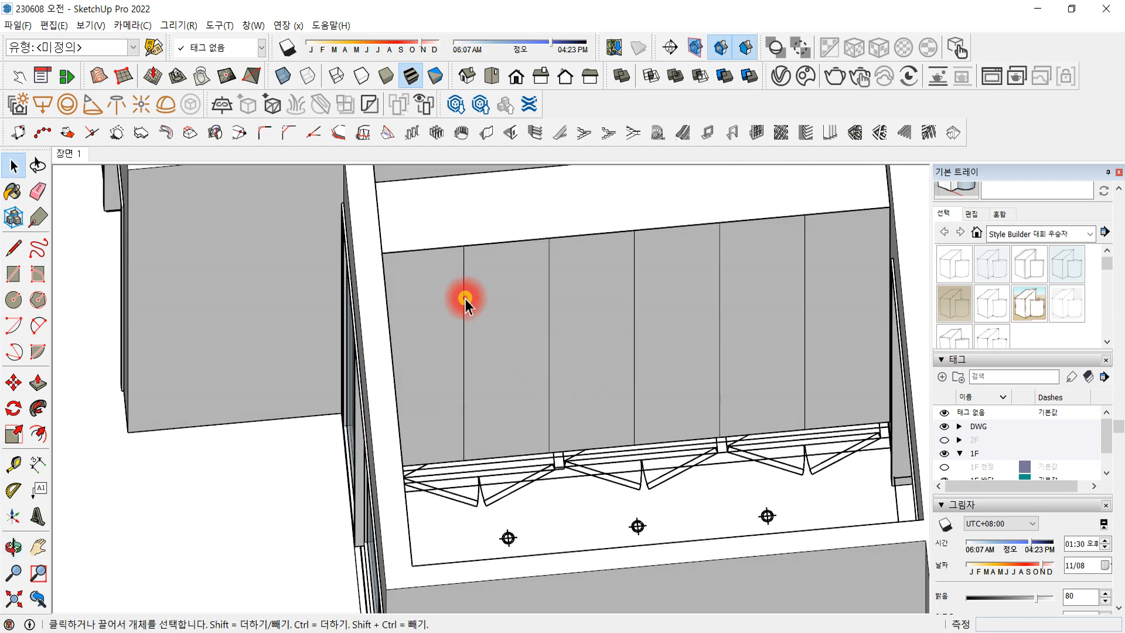
pyautogui.click(465, 298)
pyautogui.keyDown('ctrl'); pyautogui.click(550, 313); pyautogui.keyUp('ctrl')
pyautogui.keyDown('ctrl'); pyautogui.click(634, 317); pyautogui.keyUp('ctrl')
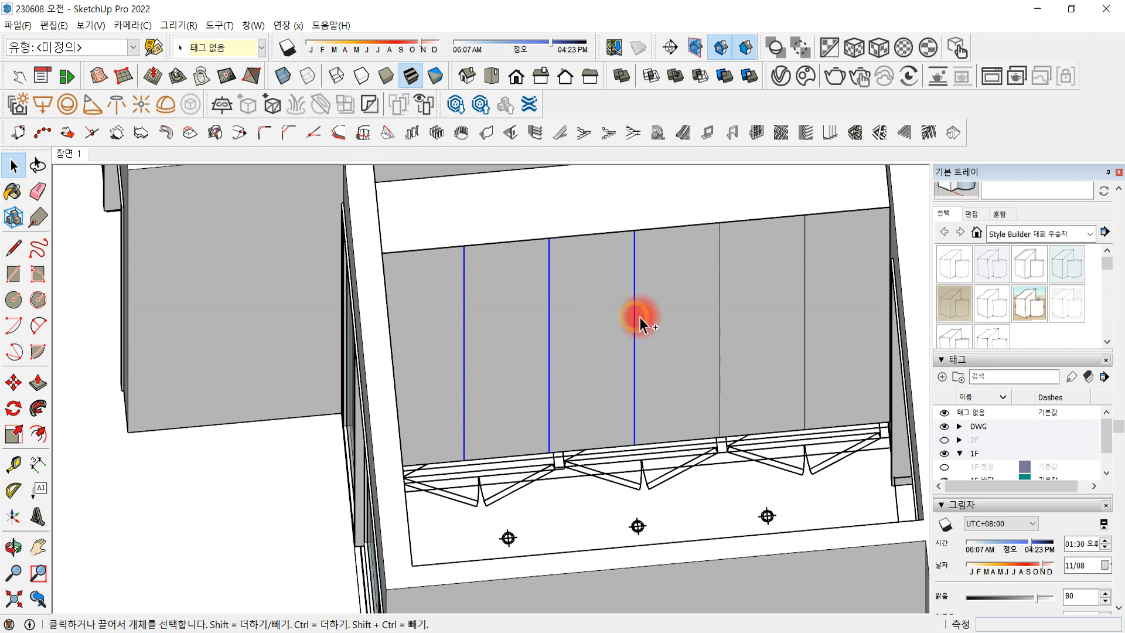
pyautogui.keyDown('ctrl'); pyautogui.click(725, 320); pyautogui.keyUp('ctrl')
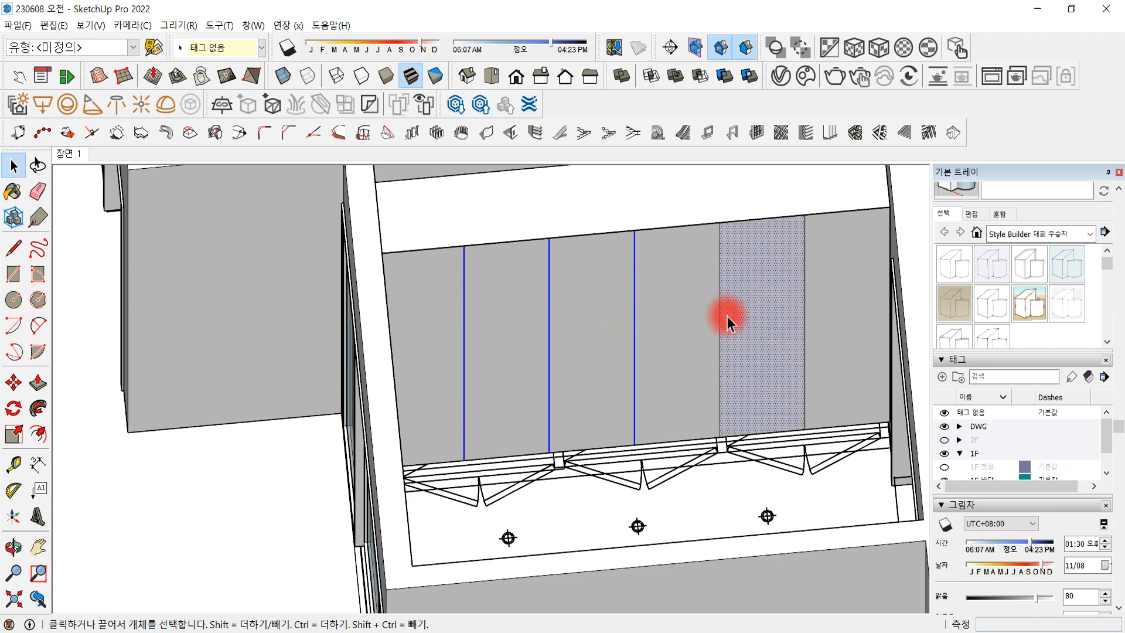
pyautogui.keyDown('shift'); pyautogui.click(738, 328); pyautogui.keyUp('shift')
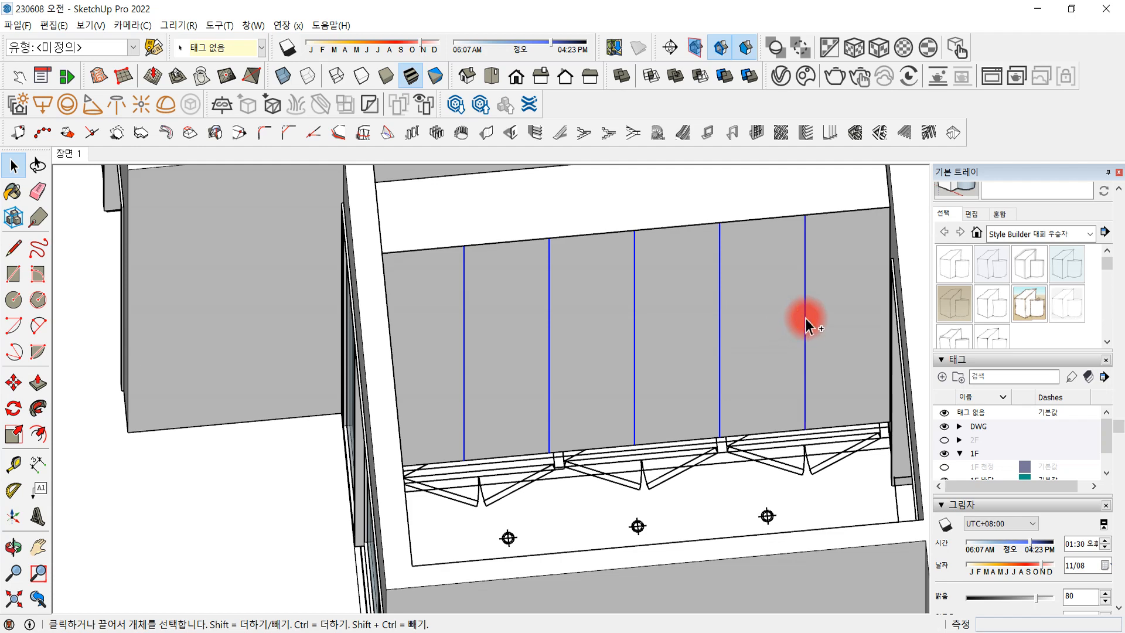
# Copy the five selected dividing edges 1 mm along the green axis, toward the sliding door
pyautogui.moveTo(799, 372); pyautogui.dragTo(748, 404, button='middle')
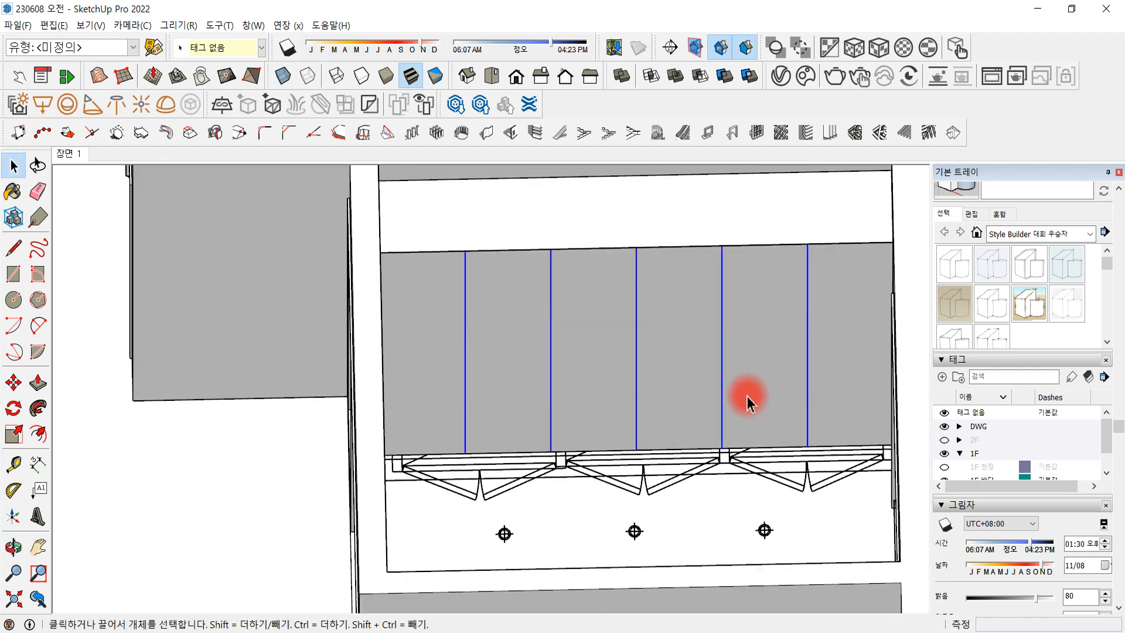
pyautogui.press('m')
pyautogui.click(638, 433)
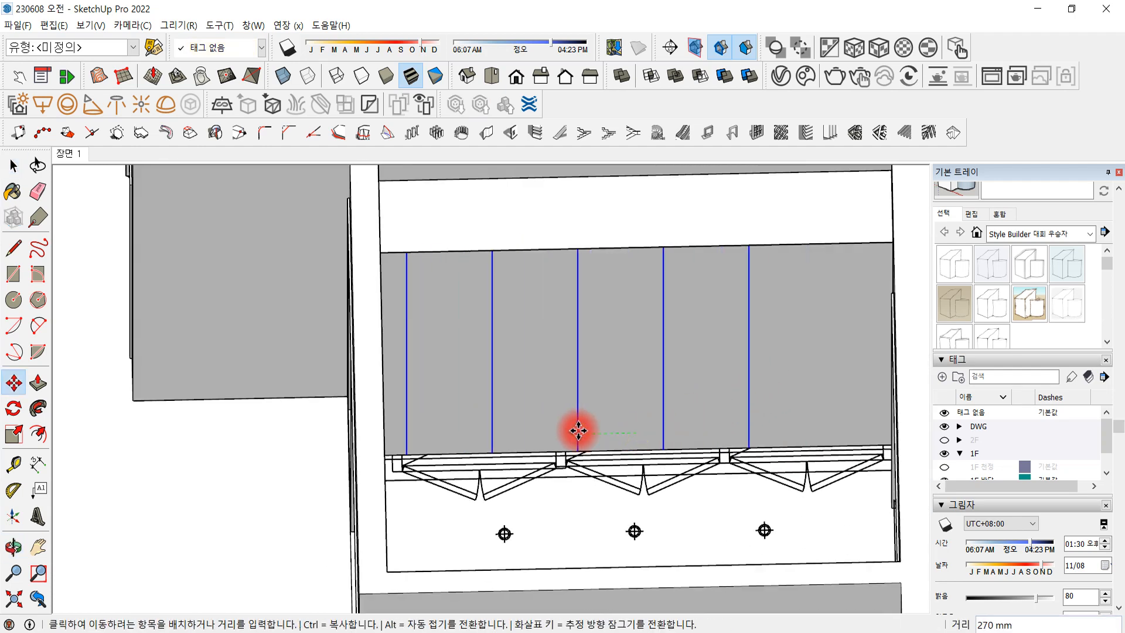
pyautogui.press('ctrl')
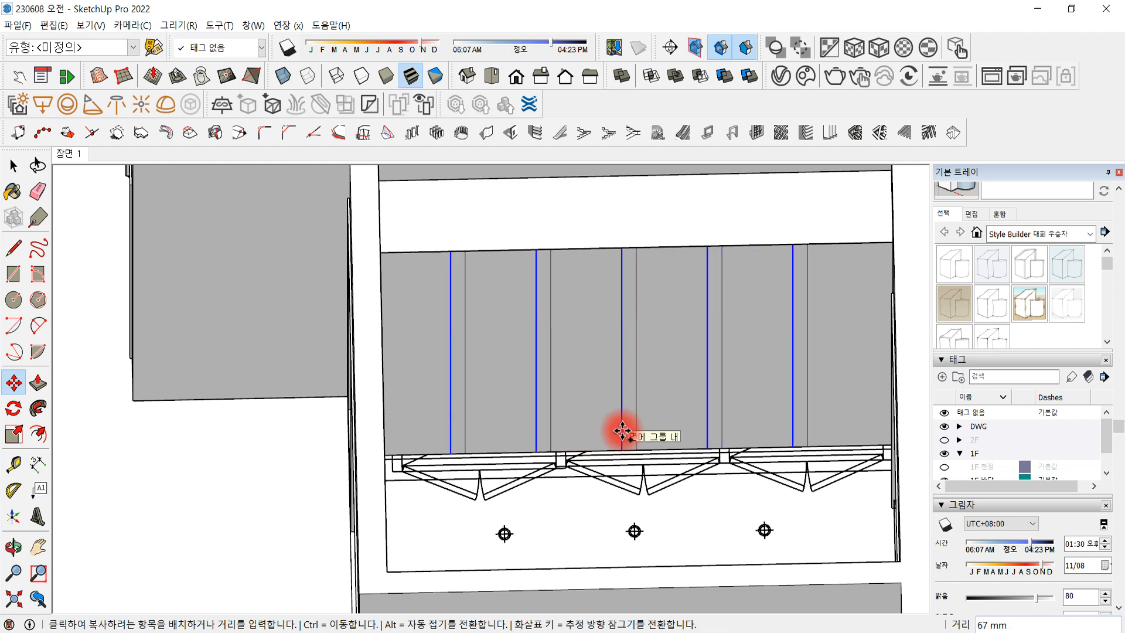
pyautogui.press('Return')
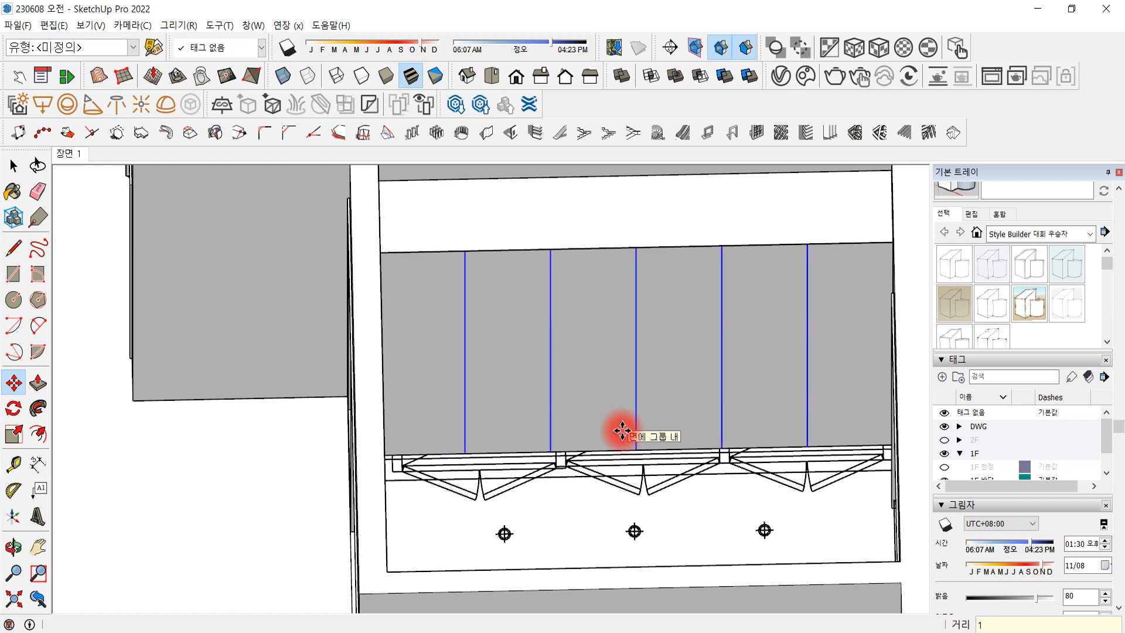
# Copy the five offset edges 2 mm back along the green axis, past the original dividing edges
pyautogui.scroll(10, 622, 431)
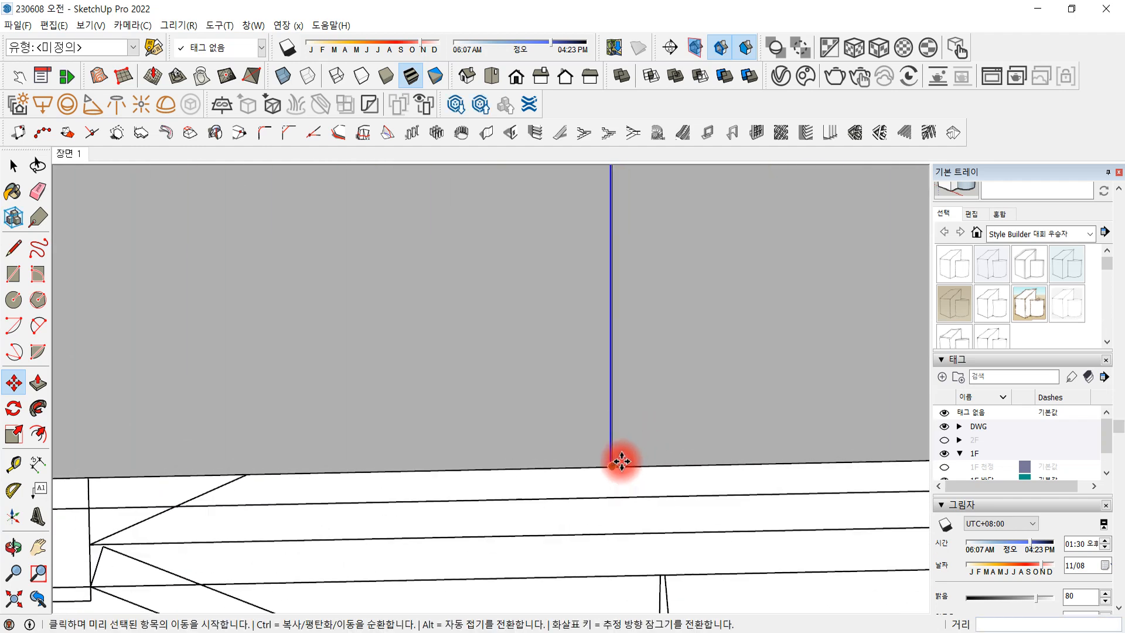
pyautogui.click(607, 471)
pyautogui.press('ctrl')
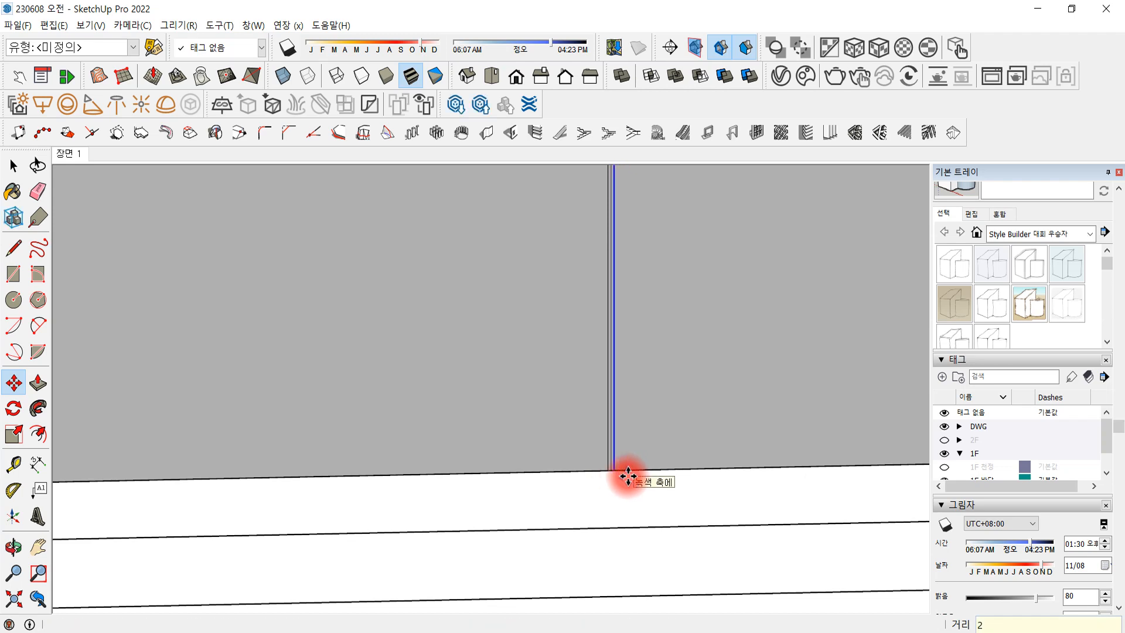
pyautogui.press('Return')
pyautogui.scroll(-2, 586, 452)
pyautogui.scroll(-4, 586, 453)
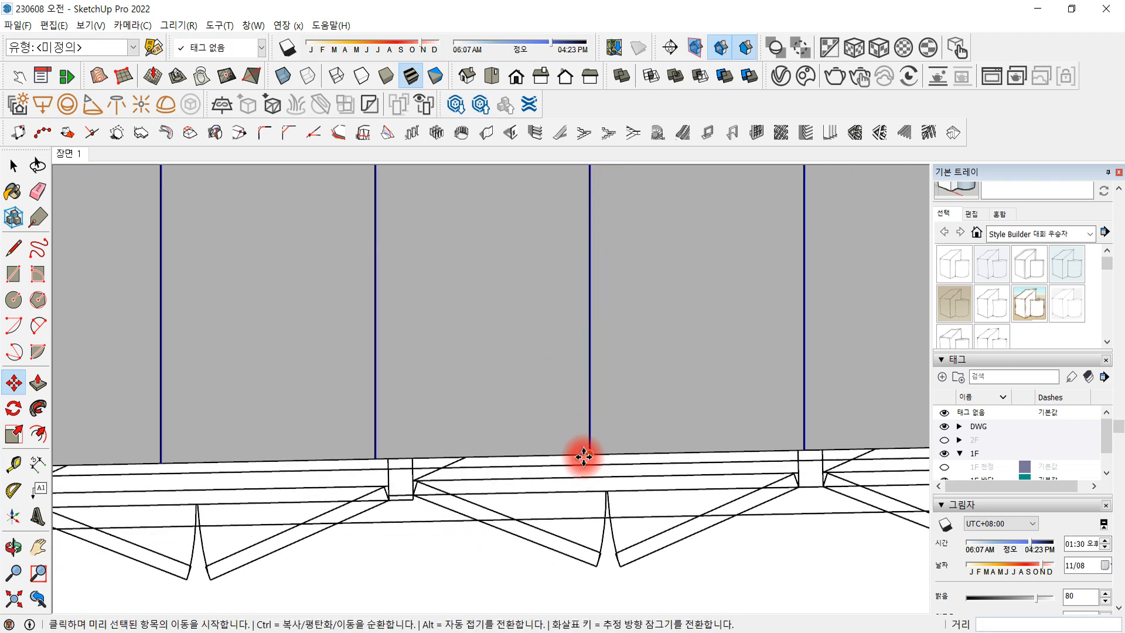
pyautogui.moveTo(583, 454); pyautogui.dragTo(470, 402, button='middle')
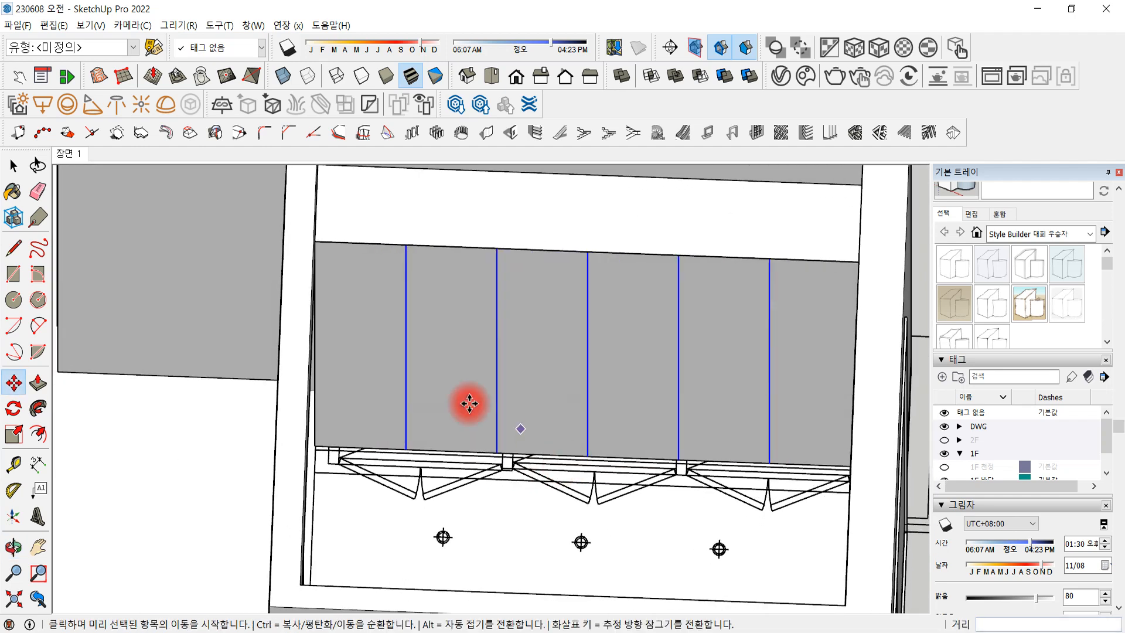
# Select the six wide panel faces without their boundary edges
pyautogui.click(13, 166)
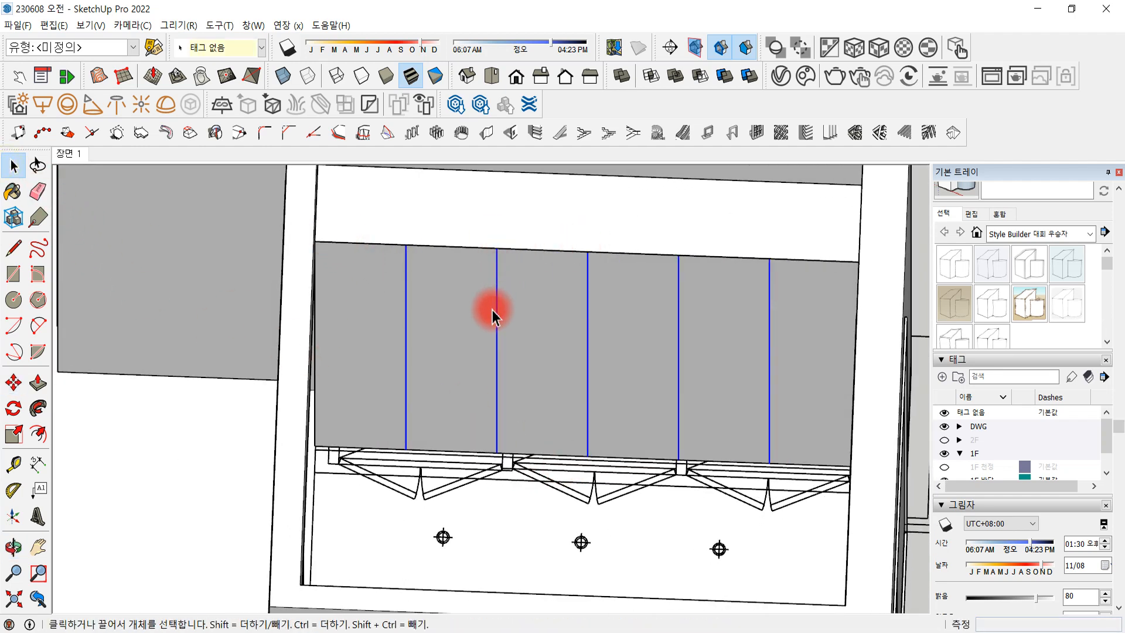
pyautogui.moveTo(493, 310); pyautogui.dragTo(588, 372, button='middle')
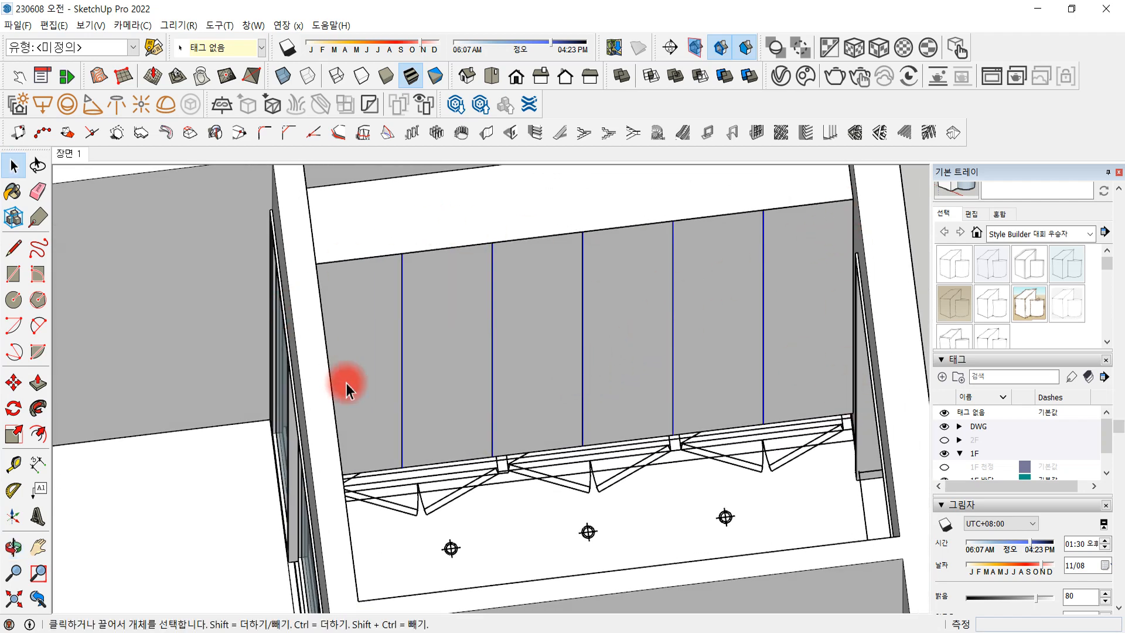
pyautogui.moveTo(508, 398); pyautogui.dragTo(443, 361, button='middle')
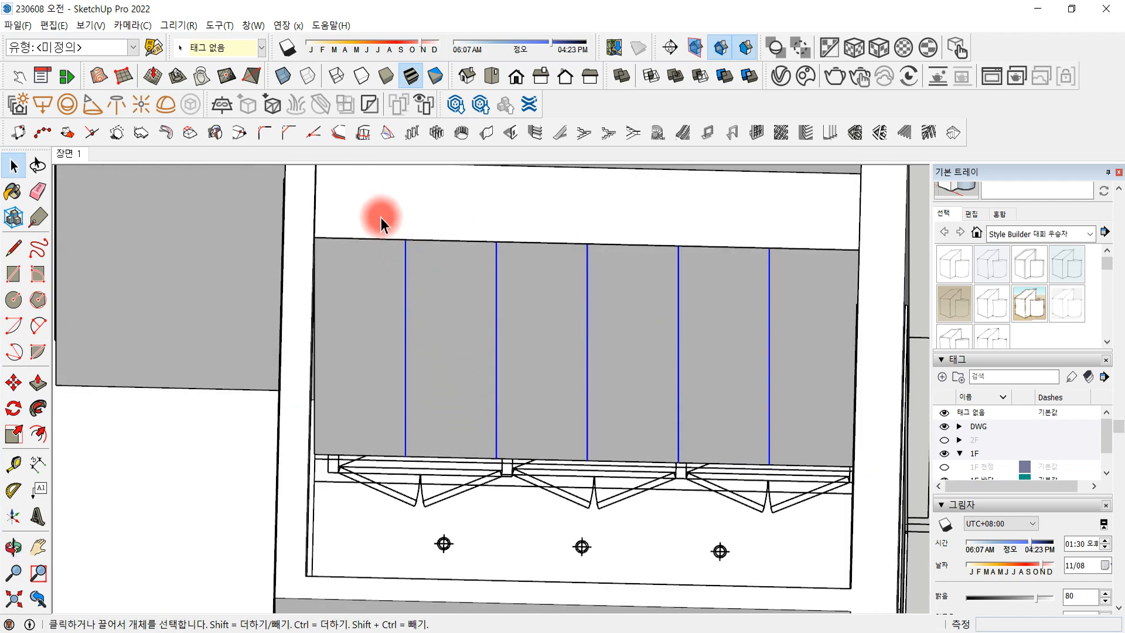
pyautogui.scroll(5, 413, 265)
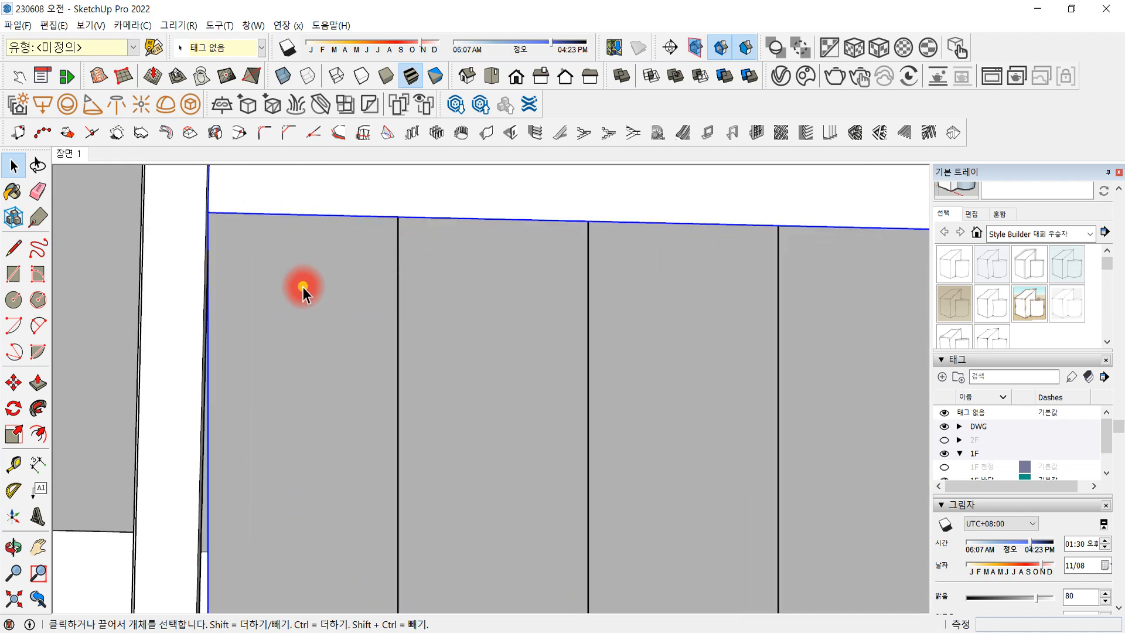
pyautogui.click(303, 287)
pyautogui.keyDown('shift'); pyautogui.click(459, 284); pyautogui.keyUp('shift')
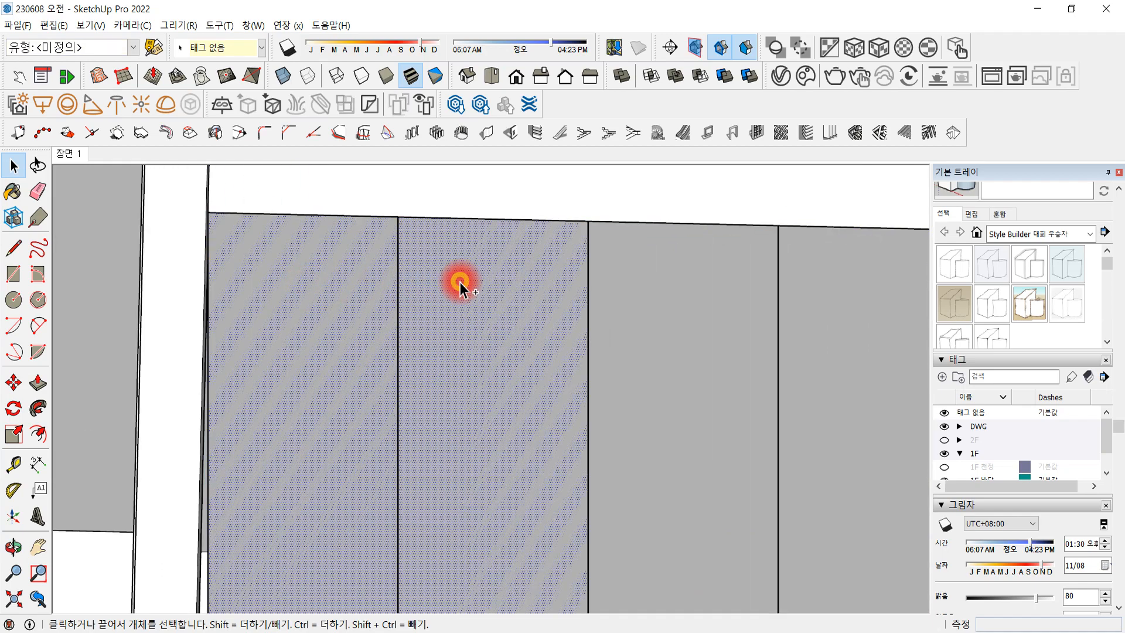
pyautogui.keyDown('shift'); pyautogui.click(666, 297); pyautogui.keyUp('shift')
pyautogui.keyDown('shift'); pyautogui.click(836, 322); pyautogui.keyUp('shift')
pyautogui.scroll(-3, 427, 438)
pyautogui.scroll(-2, 428, 439)
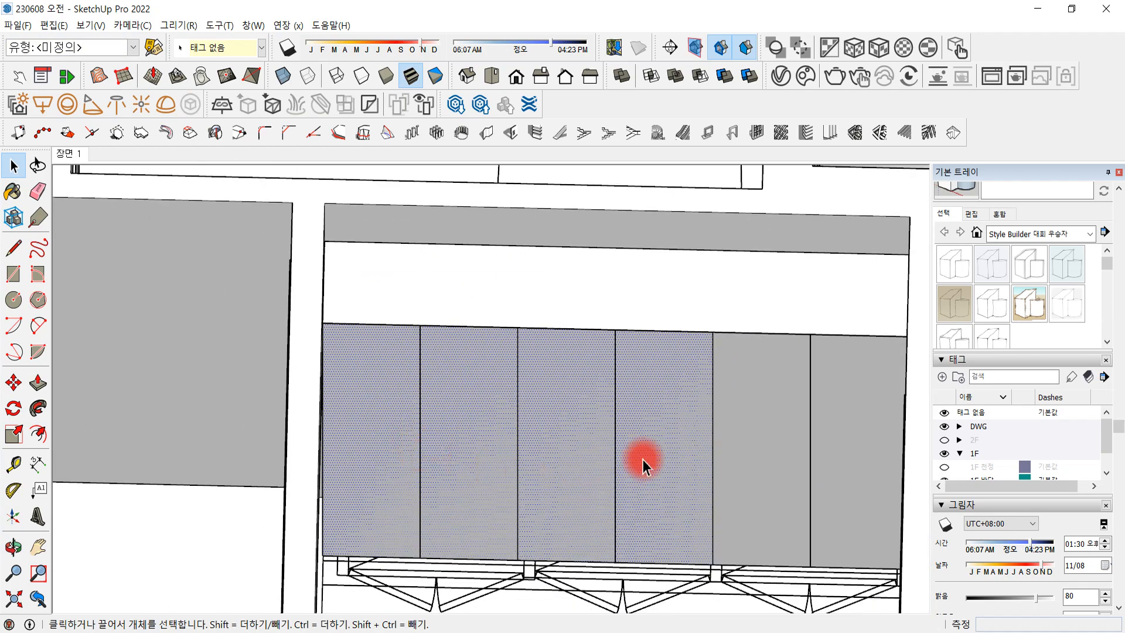
pyautogui.keyDown('ctrl'); pyautogui.click(773, 420); pyautogui.keyUp('ctrl')
pyautogui.keyDown('ctrl'); pyautogui.click(881, 421); pyautogui.keyUp('ctrl')
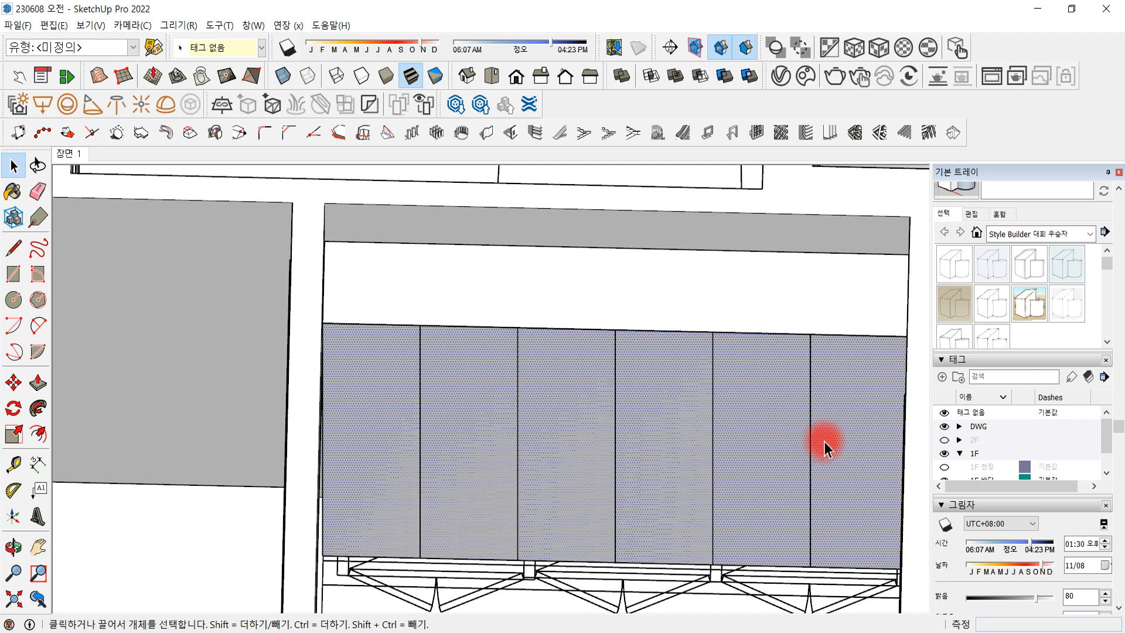
# Select all six wide panel faces together with their boundary edges, leaving out the narrow gap strips
pyautogui.click(841, 427)
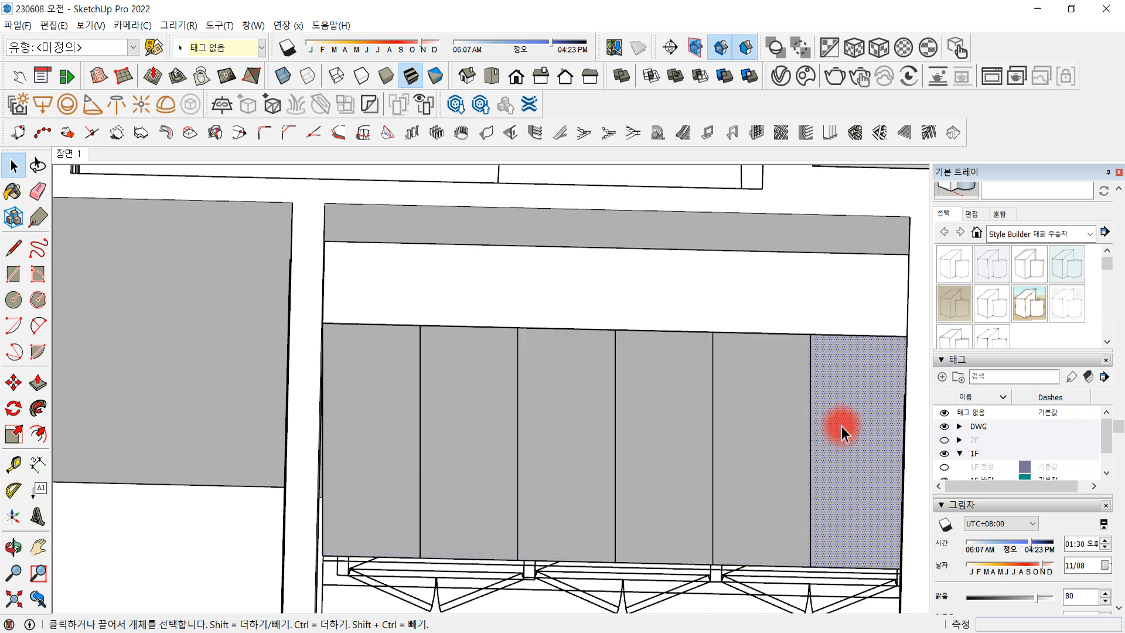
pyautogui.keyDown('ctrl'); pyautogui.click(762, 412); pyautogui.keyUp('ctrl')
pyautogui.keyDown('ctrl'); pyautogui.click(662, 405); pyautogui.keyUp('ctrl')
pyautogui.keyDown('ctrl'); pyautogui.click(563, 396); pyautogui.keyUp('ctrl')
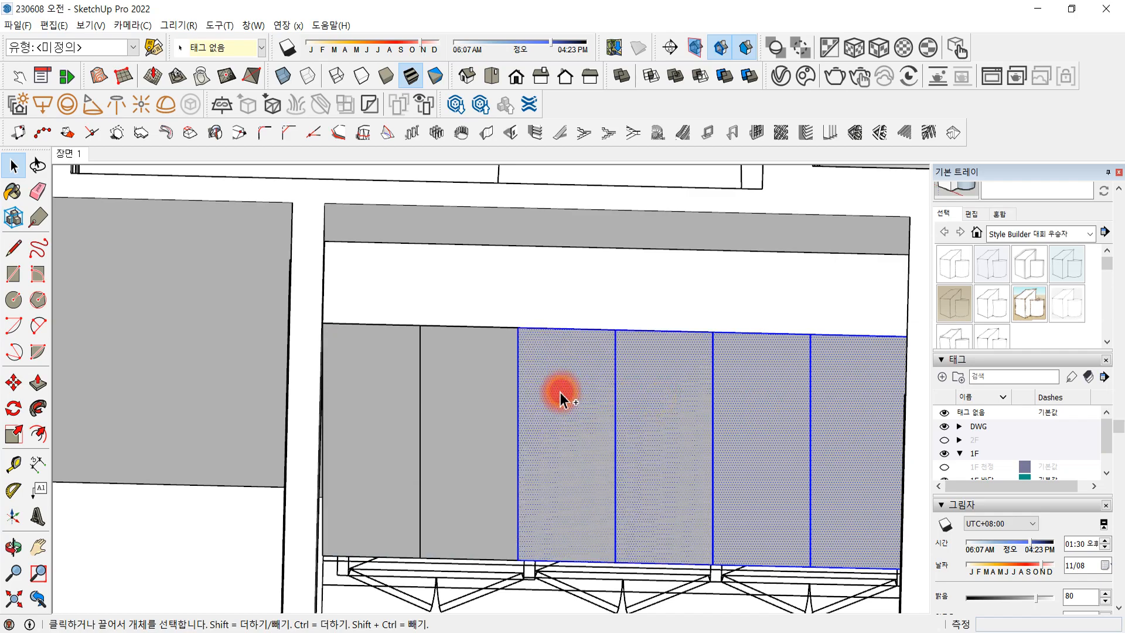
pyautogui.keyDown('ctrl'); pyautogui.click(433, 393); pyautogui.keyUp('ctrl')
pyautogui.keyDown('ctrl'); pyautogui.click(395, 390); pyautogui.keyUp('ctrl')
pyautogui.scroll(8, 661, 394)
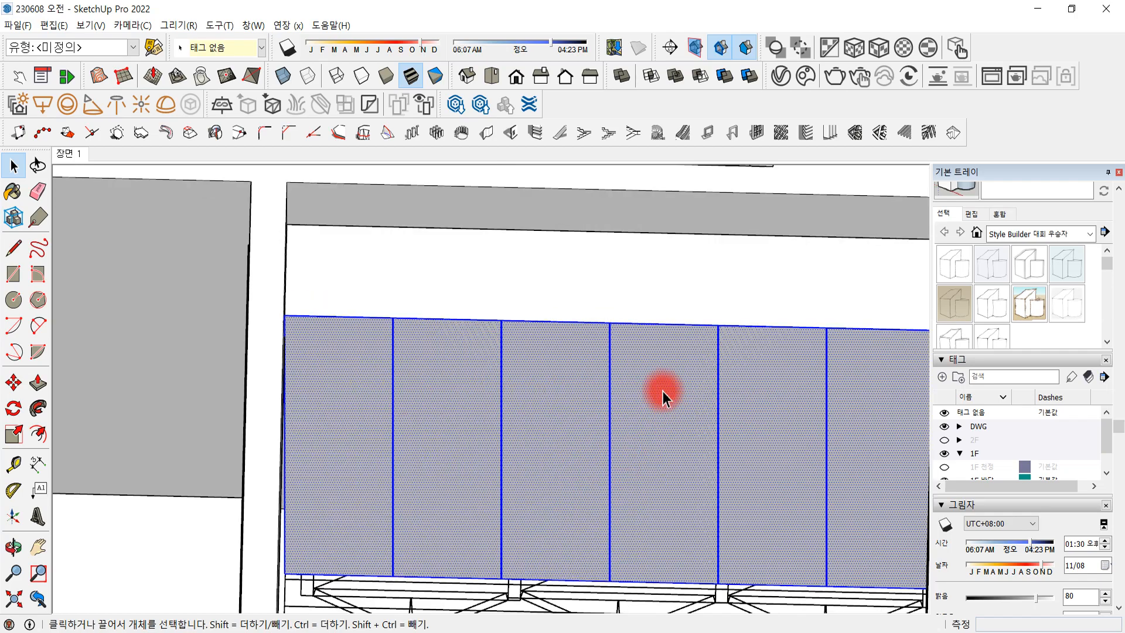
pyautogui.scroll(5, 591, 317)
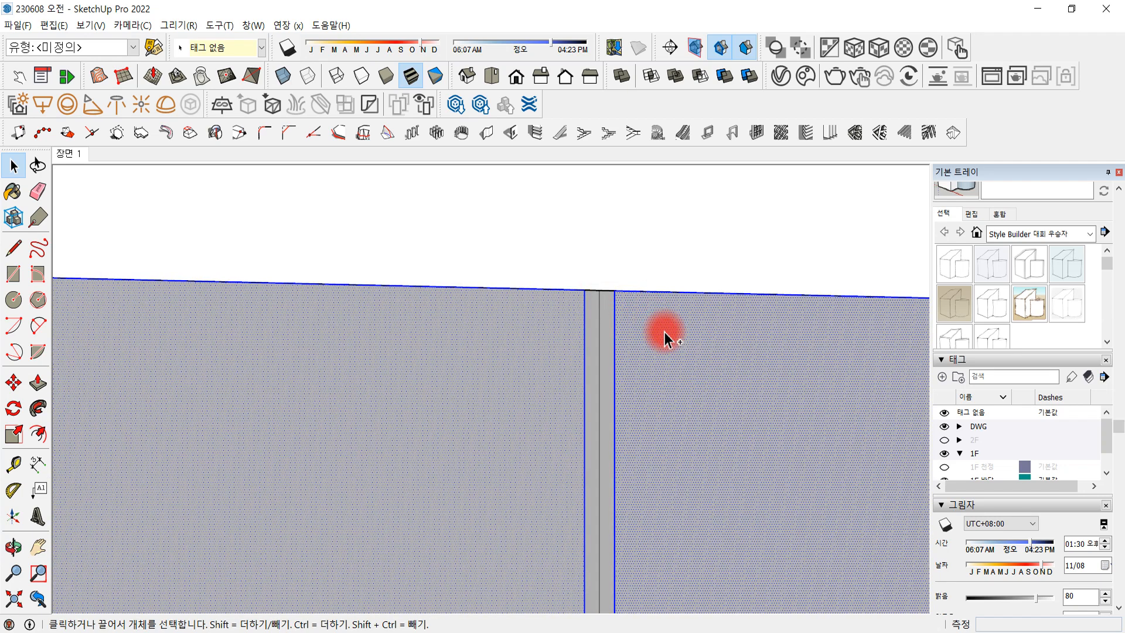
# Invert the selection to pick the narrow gap strips and everything else outside the six panels
pyautogui.hotkey('ctrl', 'shift', 'i')
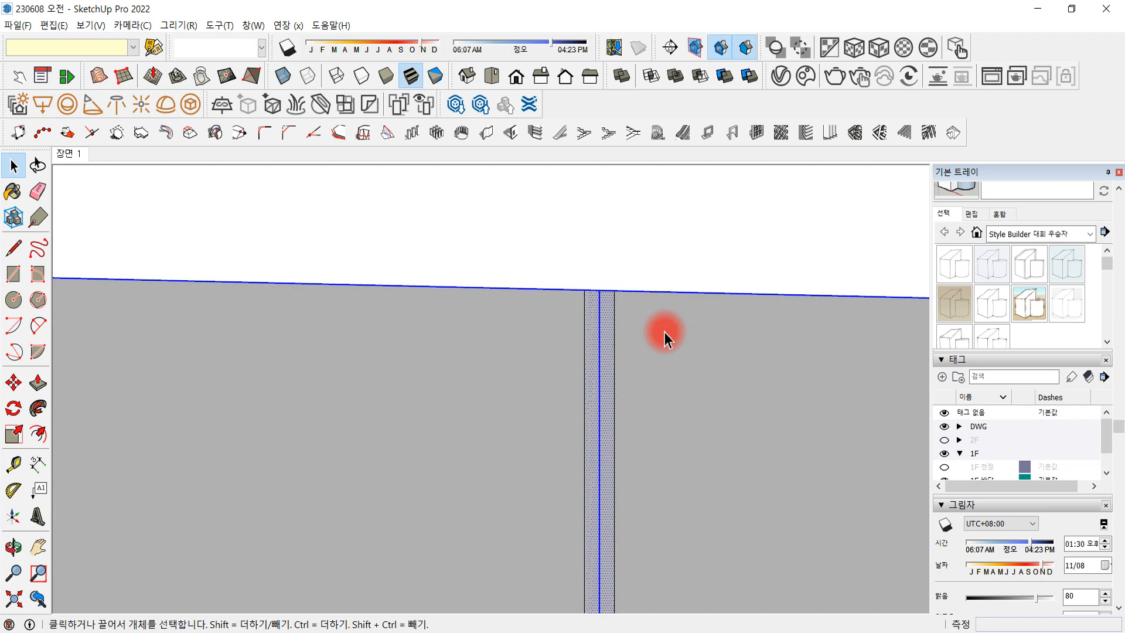
pyautogui.scroll(-5, 666, 338)
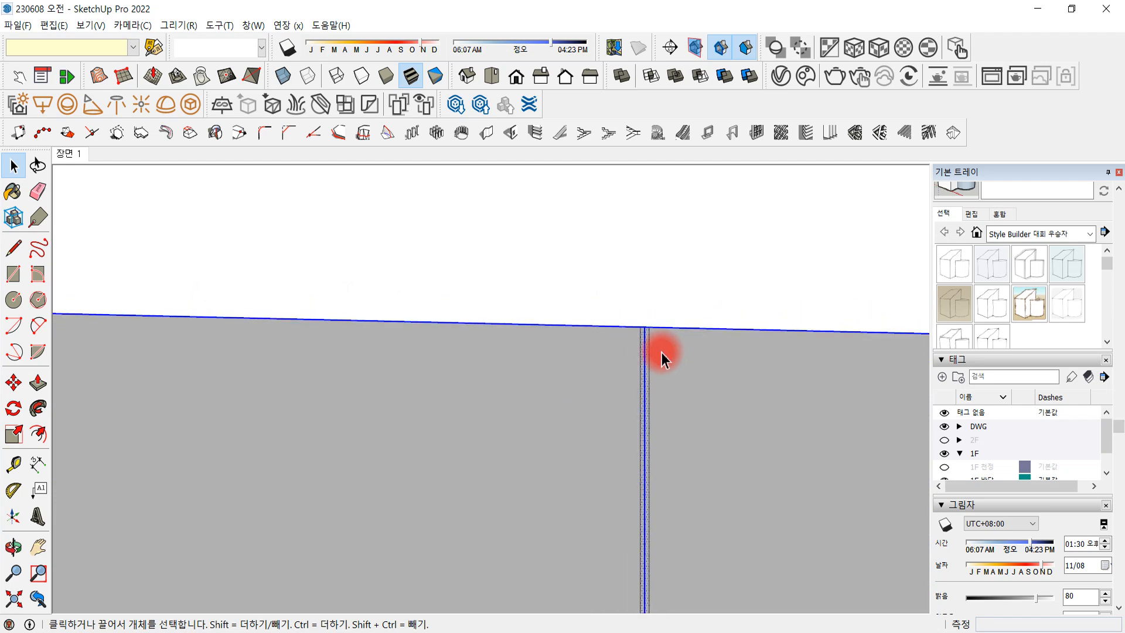
pyautogui.scroll(-8, 662, 353)
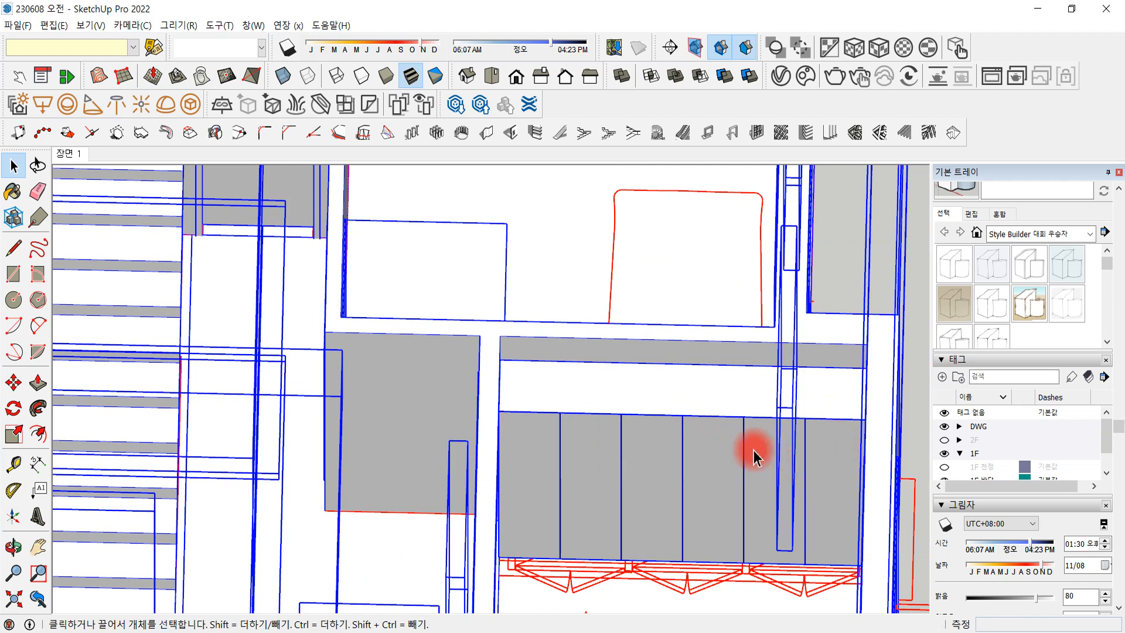
# Try deleting everything except the connected divided face by inverting its selection, and undo the deletion
pyautogui.click(736, 450)
pyautogui.tripleClick(714, 455)
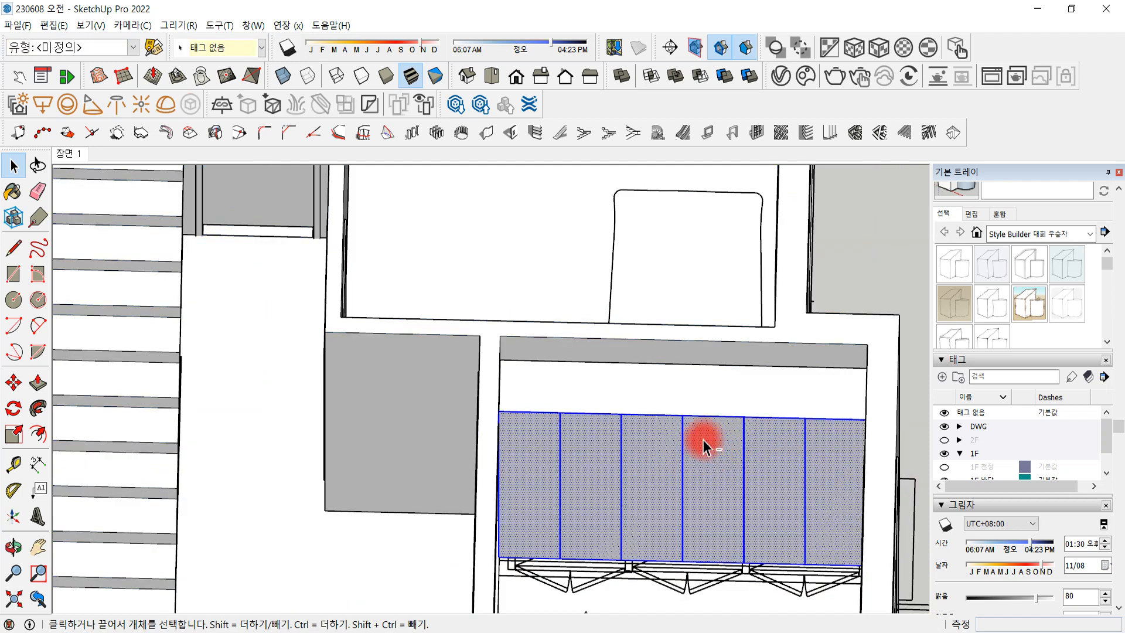
pyautogui.hotkey('ctrl', 'shift', 'i')
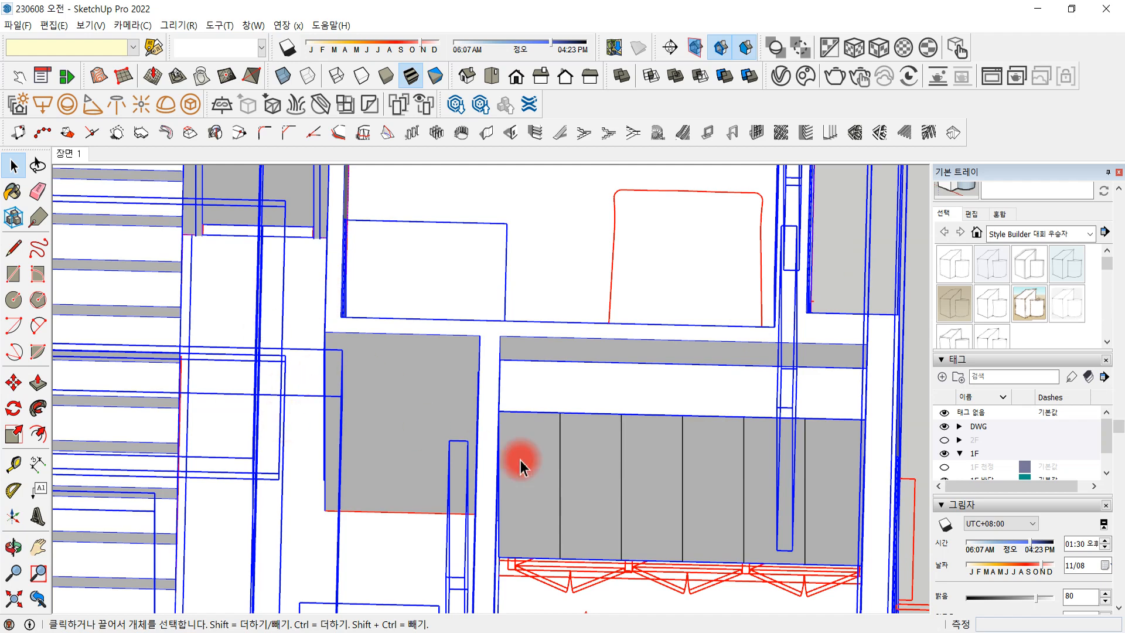
pyautogui.press('Delete')
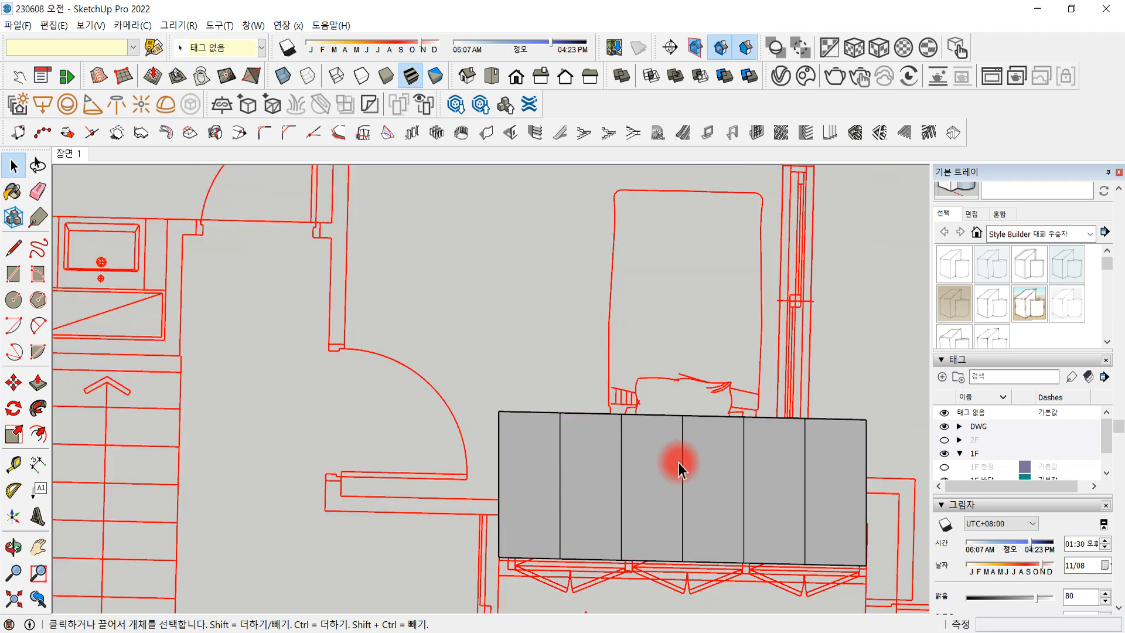
pyautogui.hotkey('ctrl', 'z')
# Select the whole connected divided front face and make it a group
pyautogui.tripleClick(657, 467)
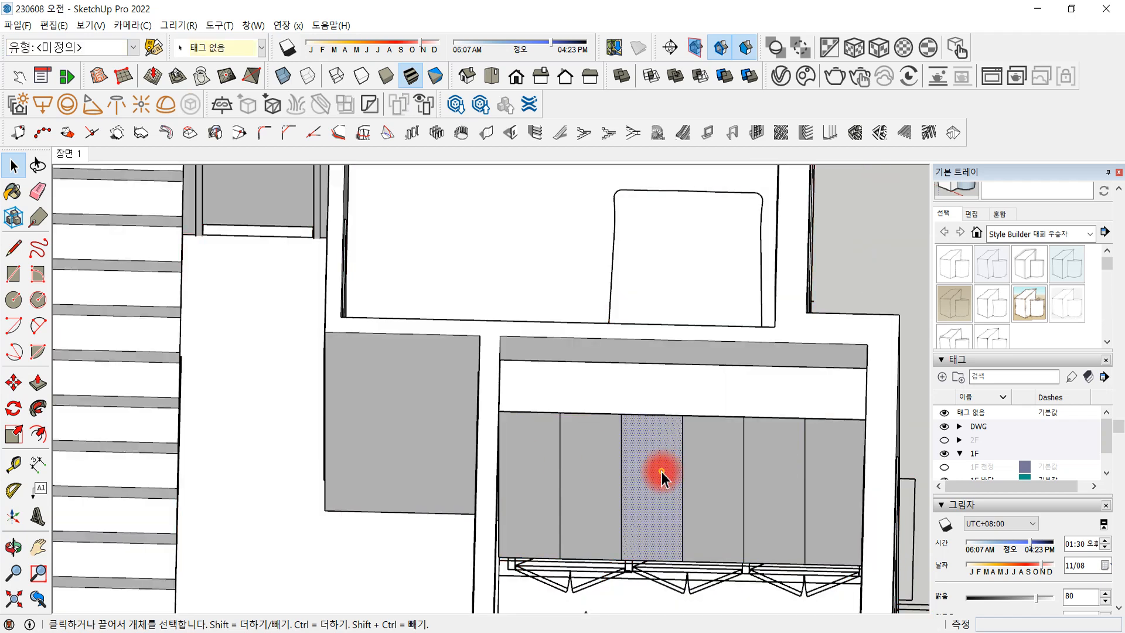
pyautogui.rightClick(661, 471)
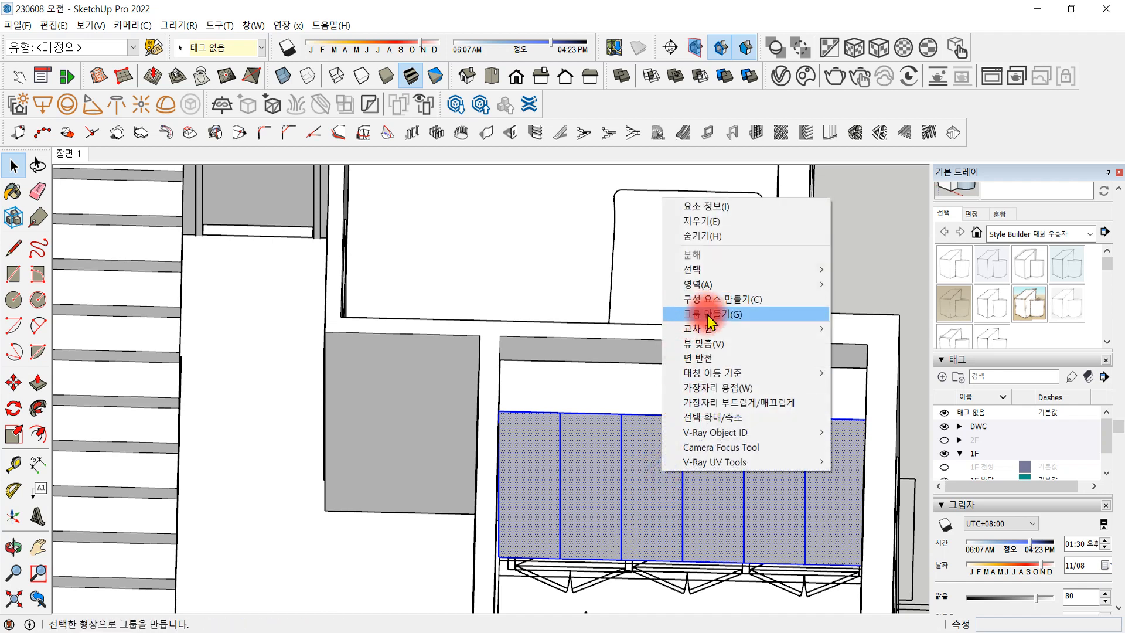
pyautogui.click(709, 314)
pyautogui.scroll(3, 649, 463)
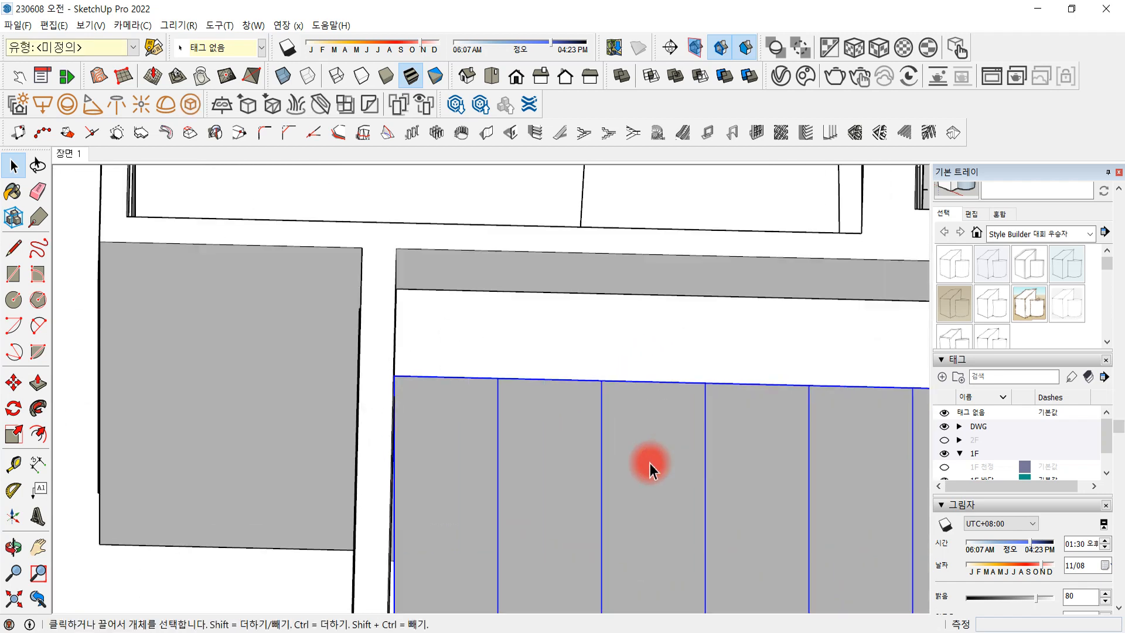
# Try to select the individual panel faces inside the new group while the closet box still sits behind it
pyautogui.doubleClick(637, 459)
pyautogui.click(636, 458)
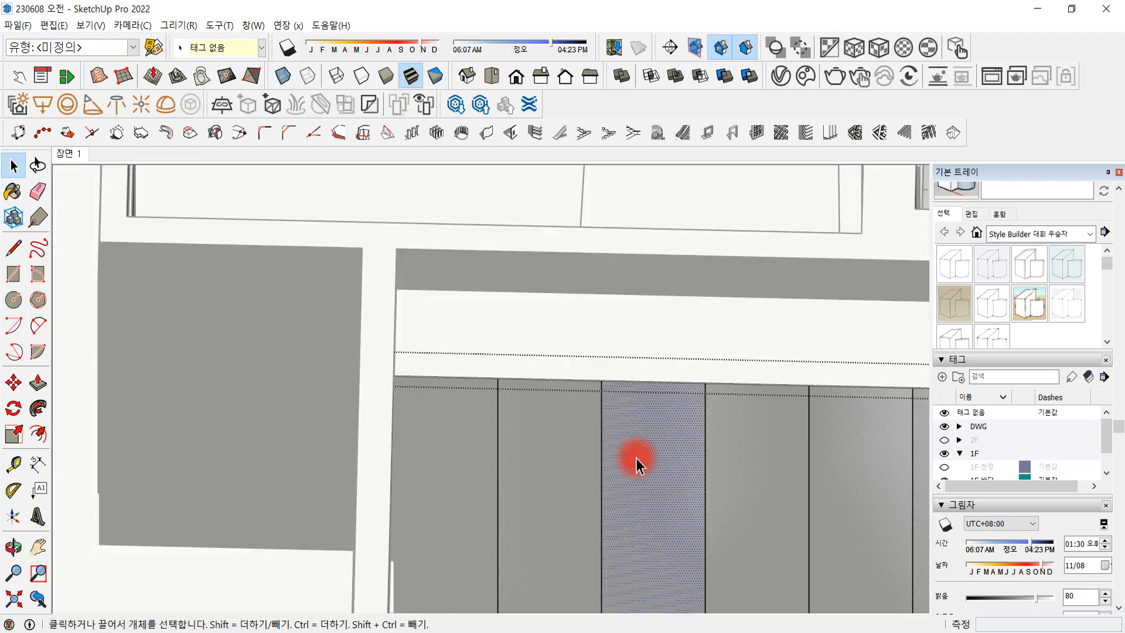
pyautogui.click(448, 462)
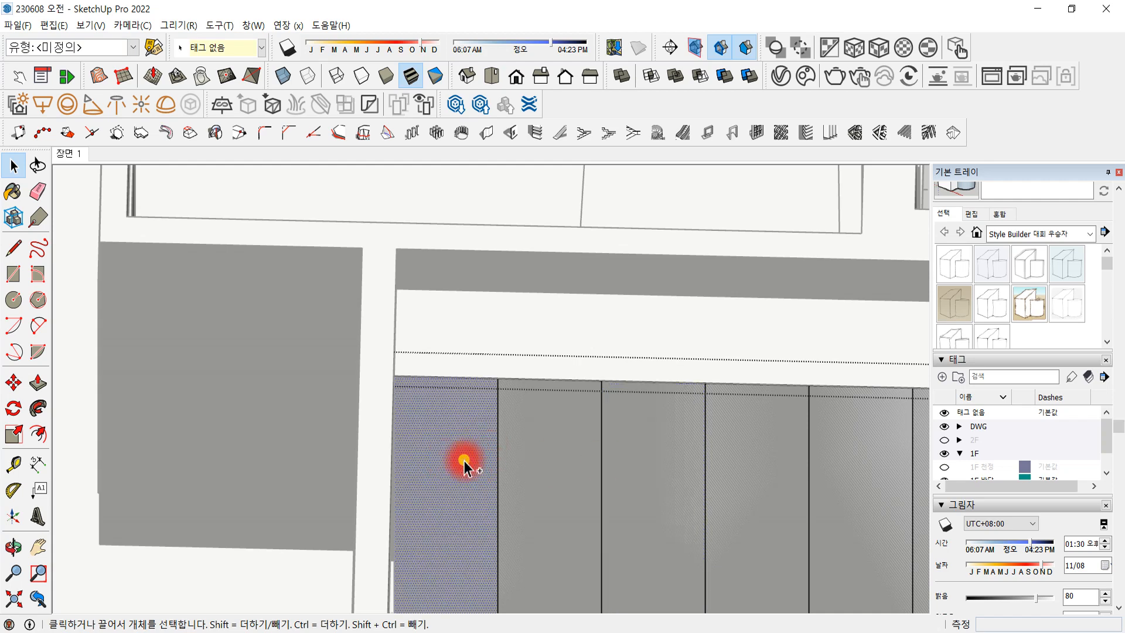
pyautogui.hotkey('ctrl', 'z')
pyautogui.click(464, 476)
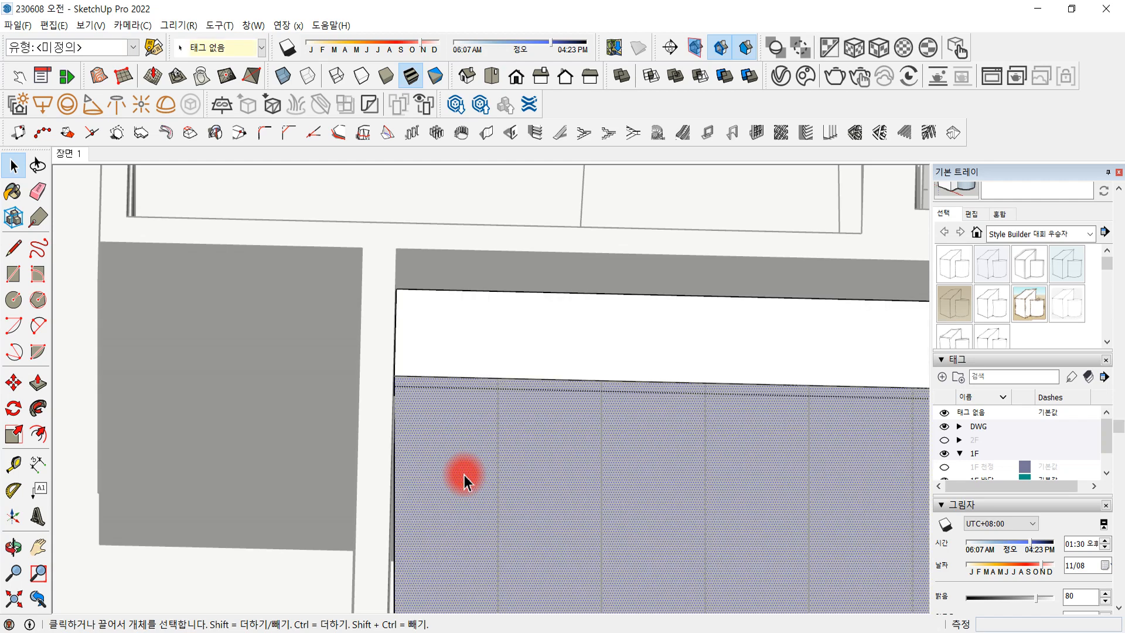
pyautogui.click(400, 446)
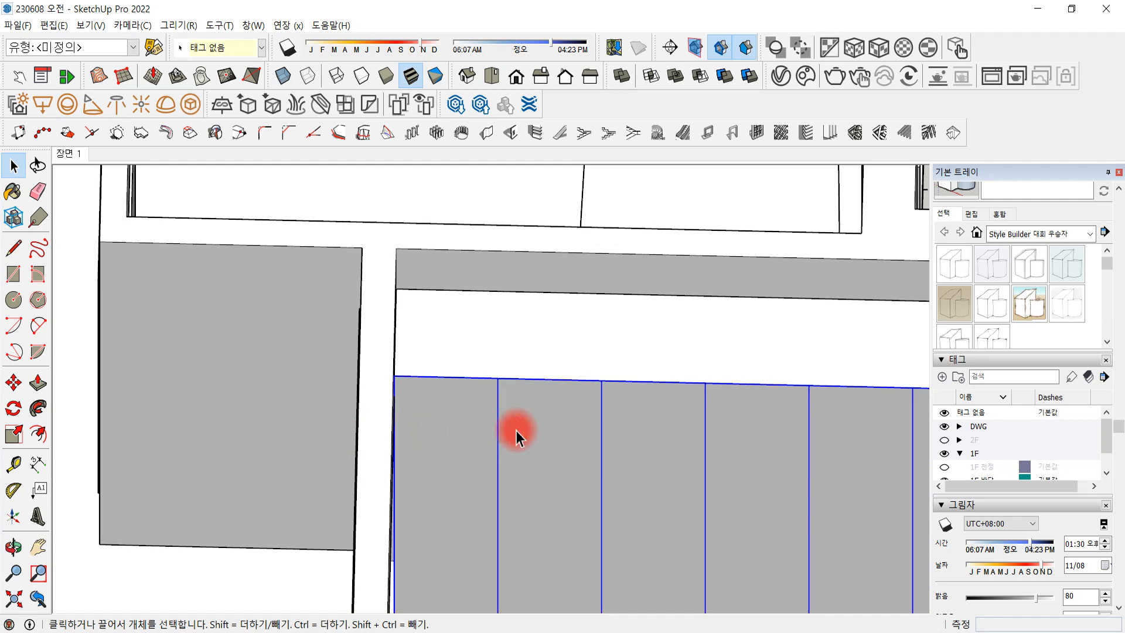
pyautogui.doubleClick(515, 432)
pyautogui.click(449, 448)
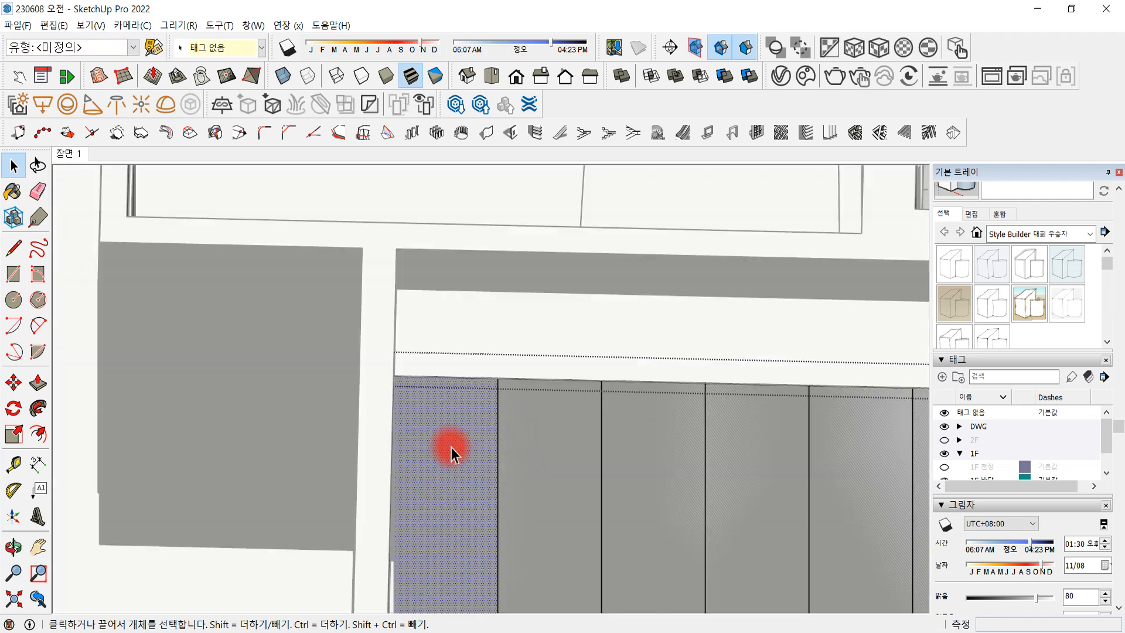
pyautogui.click(451, 448)
pyautogui.click(452, 448)
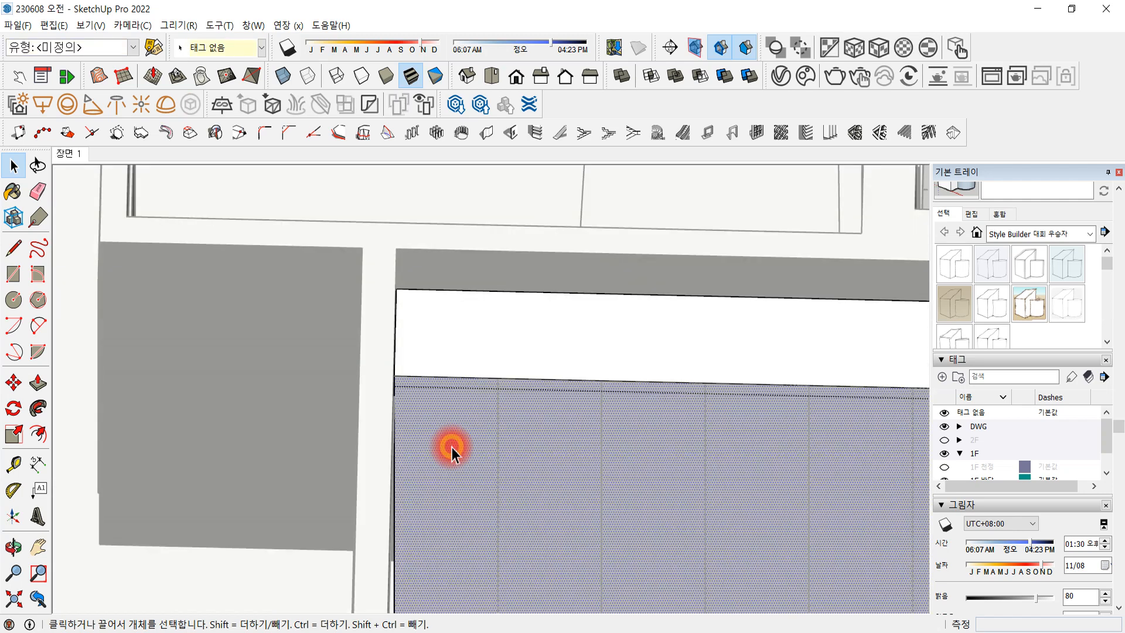
pyautogui.click(451, 447)
pyautogui.click(281, 385)
pyautogui.click(372, 432)
pyautogui.click(440, 420)
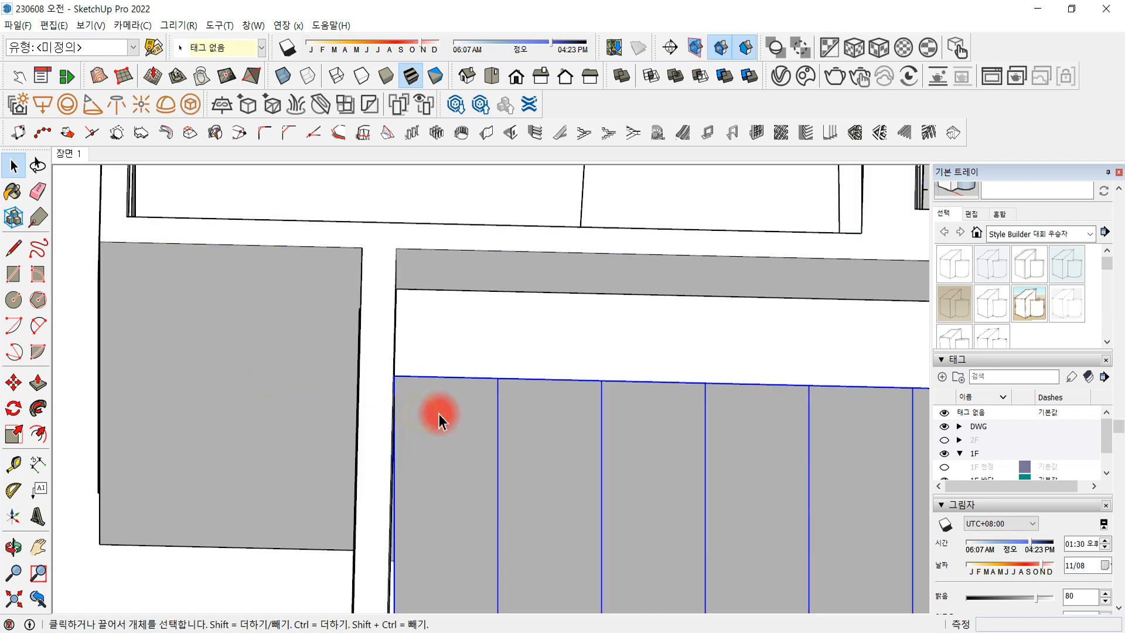
pyautogui.doubleClick(444, 420)
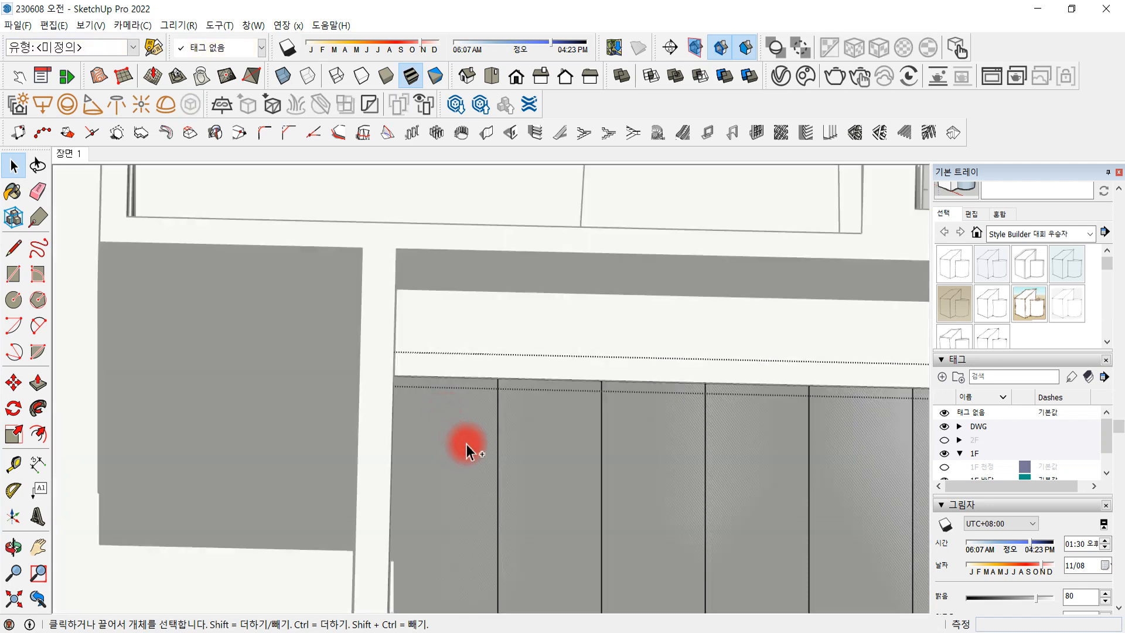
pyautogui.click(296, 422)
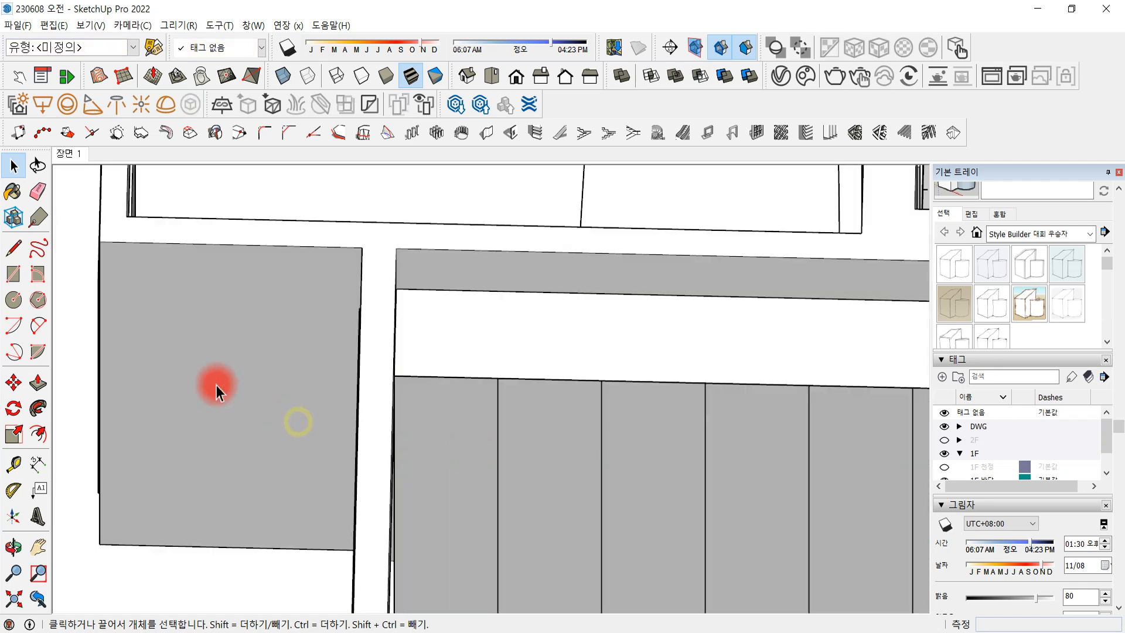
# Hide the closet box group behind the divided door face
pyautogui.scroll(-2, 444, 458)
pyautogui.moveTo(495, 455); pyautogui.dragTo(577, 418, button='middle')
pyautogui.click(576, 418)
pyautogui.rightClick(576, 418)
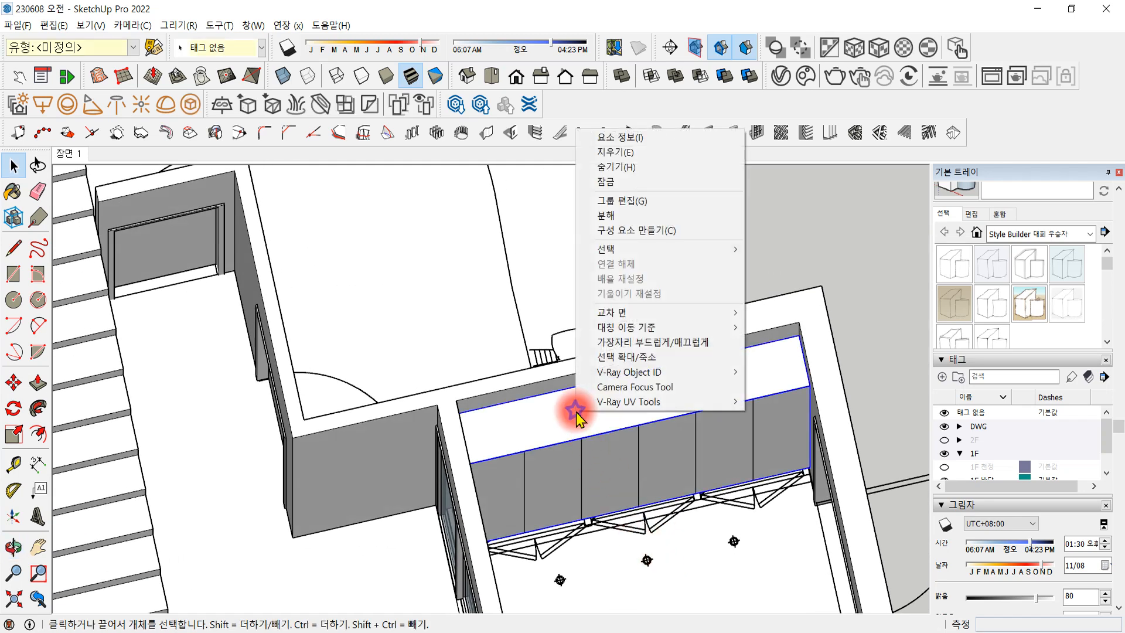
pyautogui.click(629, 169)
# Open the divided face group and select all six panel faces together with their boundary edges
pyautogui.moveTo(638, 477); pyautogui.dragTo(525, 459, button='middle')
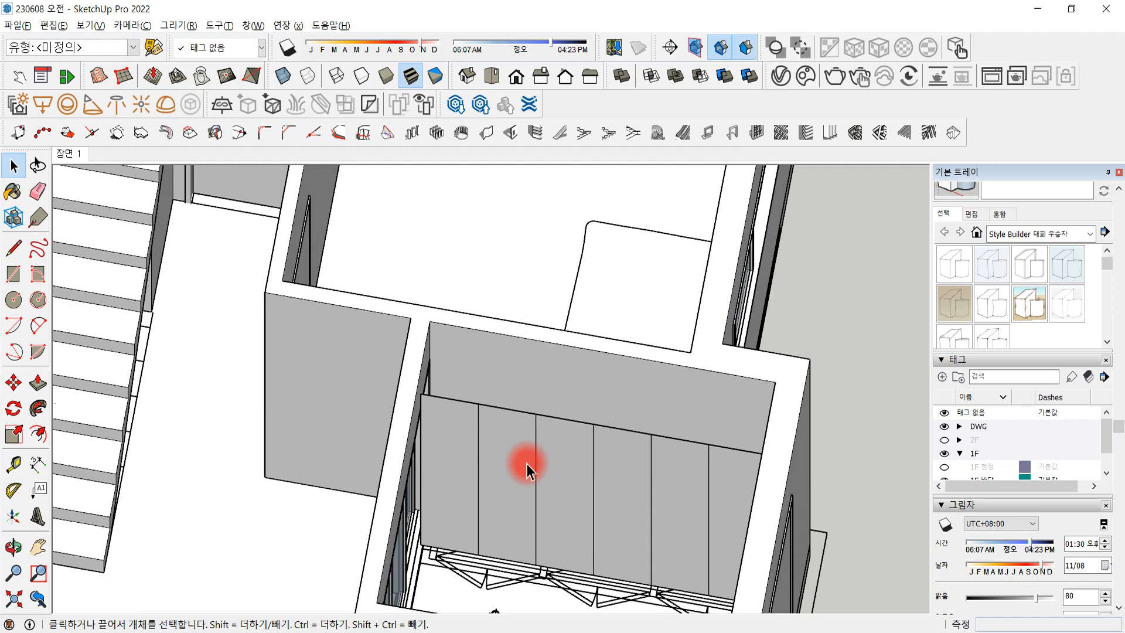
pyautogui.click(458, 452)
pyautogui.scroll(3, 457, 452)
pyautogui.doubleClick(457, 452)
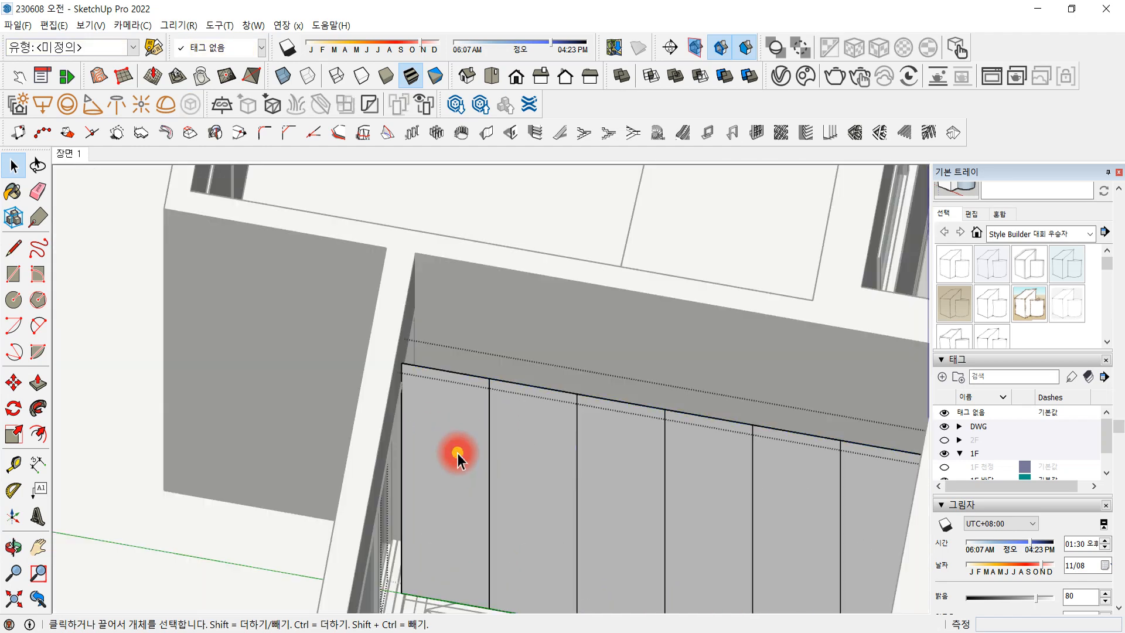
pyautogui.click(458, 452)
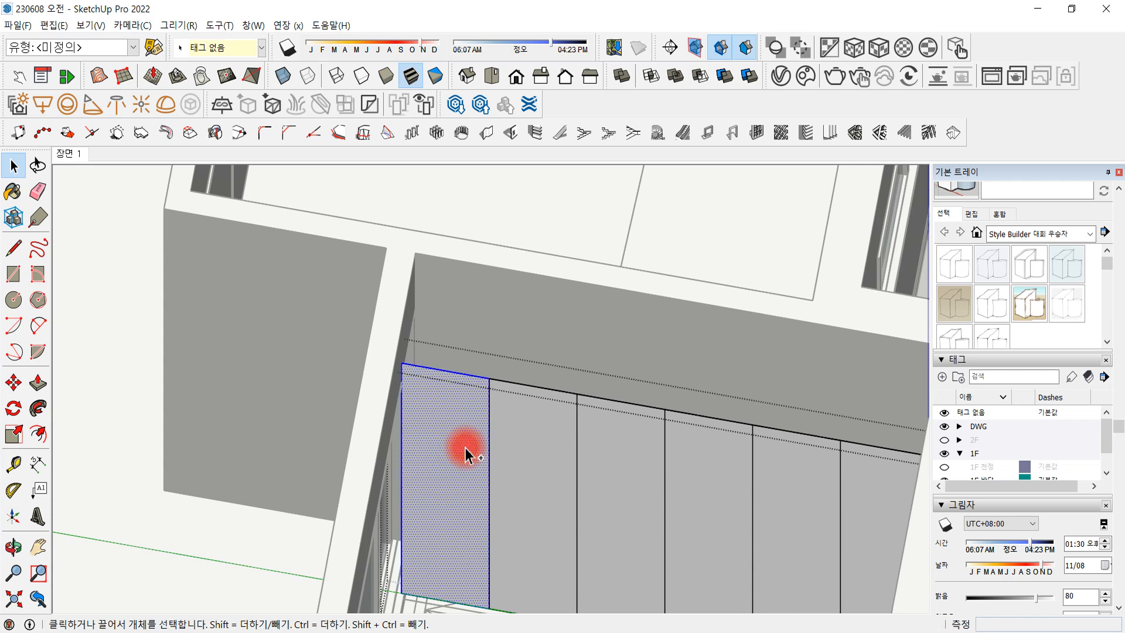
pyautogui.keyDown('ctrl'); pyautogui.click(526, 450); pyautogui.keyUp('ctrl')
pyautogui.keyDown('ctrl'); pyautogui.click(598, 477); pyautogui.keyUp('ctrl')
pyautogui.keyDown('ctrl'); pyautogui.click(696, 477); pyautogui.keyUp('ctrl')
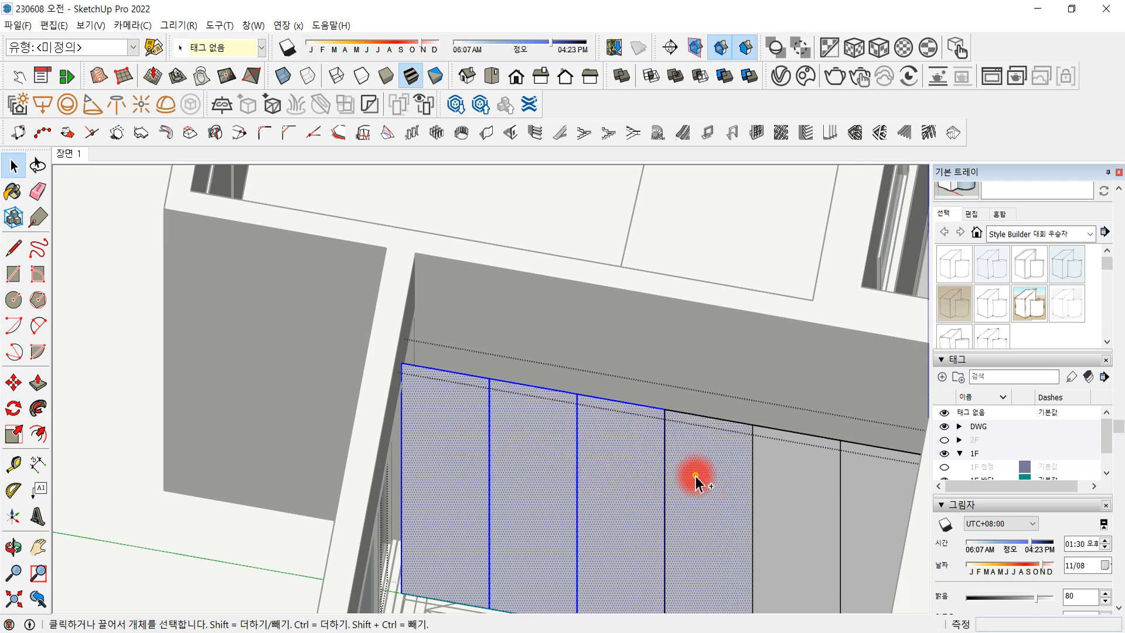
pyautogui.keyDown('ctrl'); pyautogui.click(795, 510); pyautogui.keyUp('ctrl')
pyautogui.keyDown('ctrl'); pyautogui.click(861, 495); pyautogui.keyUp('ctrl')
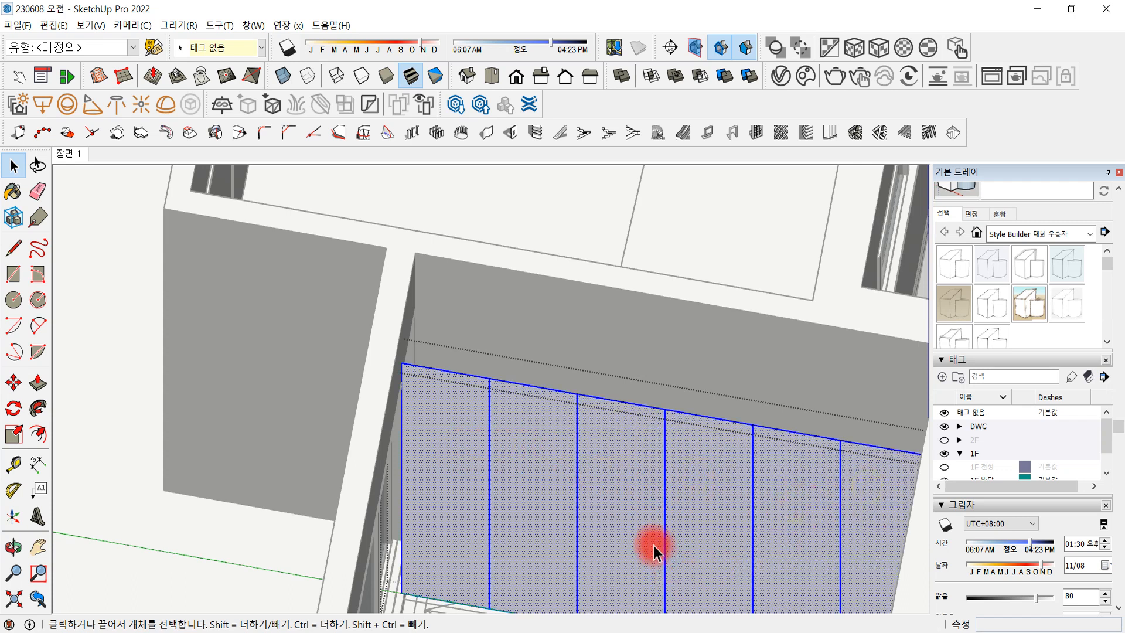
# Invert the selection and delete the narrow gap strips and centre lines between the six panels
pyautogui.keyDown('shift'); pyautogui.moveTo(655, 546); pyautogui.dragTo(478, 471, button='middle'); pyautogui.keyUp('shift')
pyautogui.scroll(5, 689, 386)
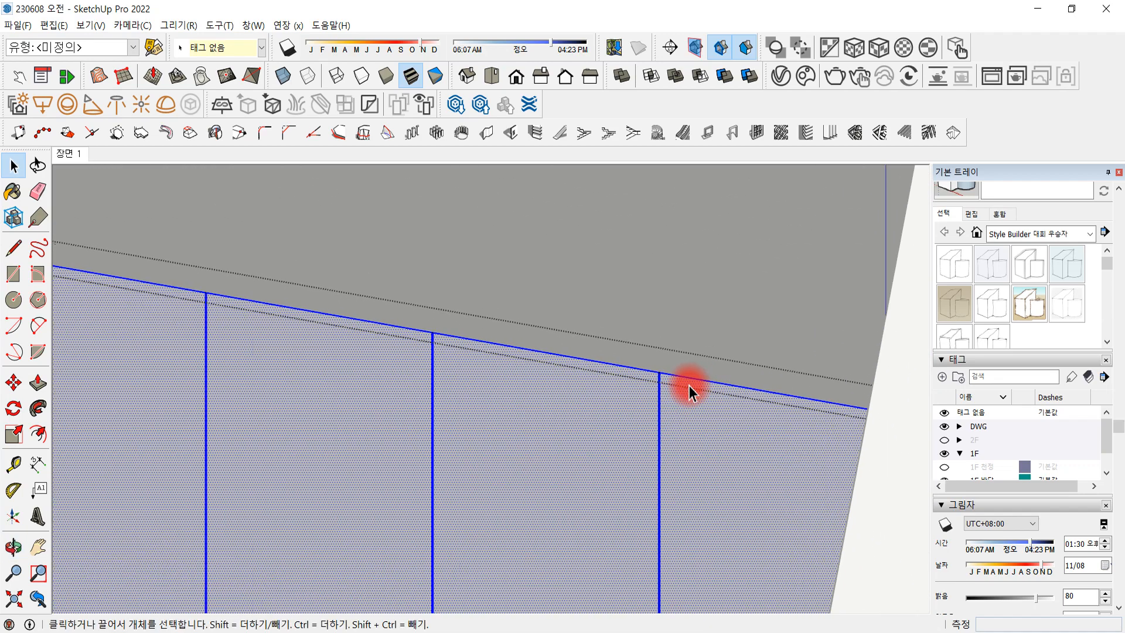
pyautogui.scroll(6, 690, 386)
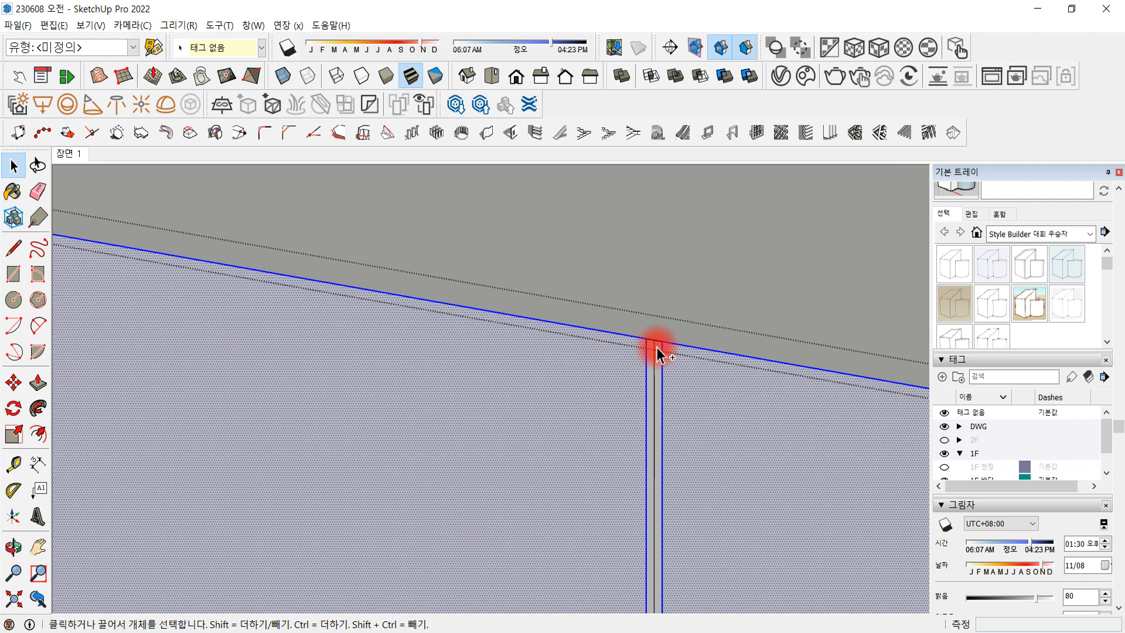
pyautogui.hotkey('ctrl', 'shift', 'i')
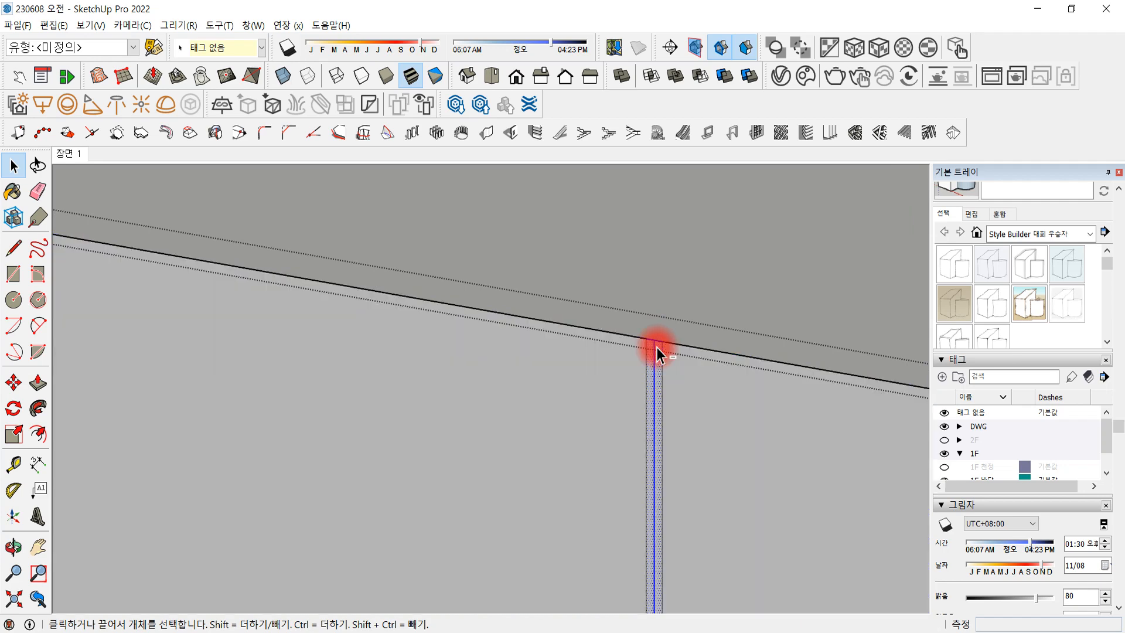
pyautogui.press('Delete')
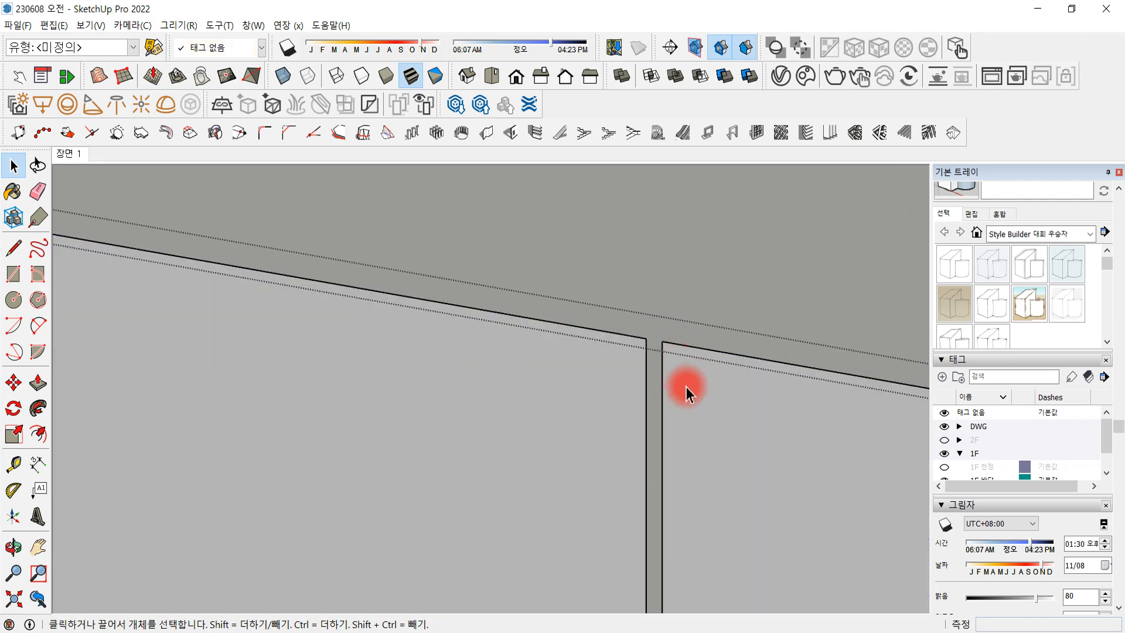
# Push/Pull the first panel at the left end of the door row out by 20 mm inside its group
pyautogui.scroll(-6, 686, 394)
pyautogui.scroll(-2, 680, 424)
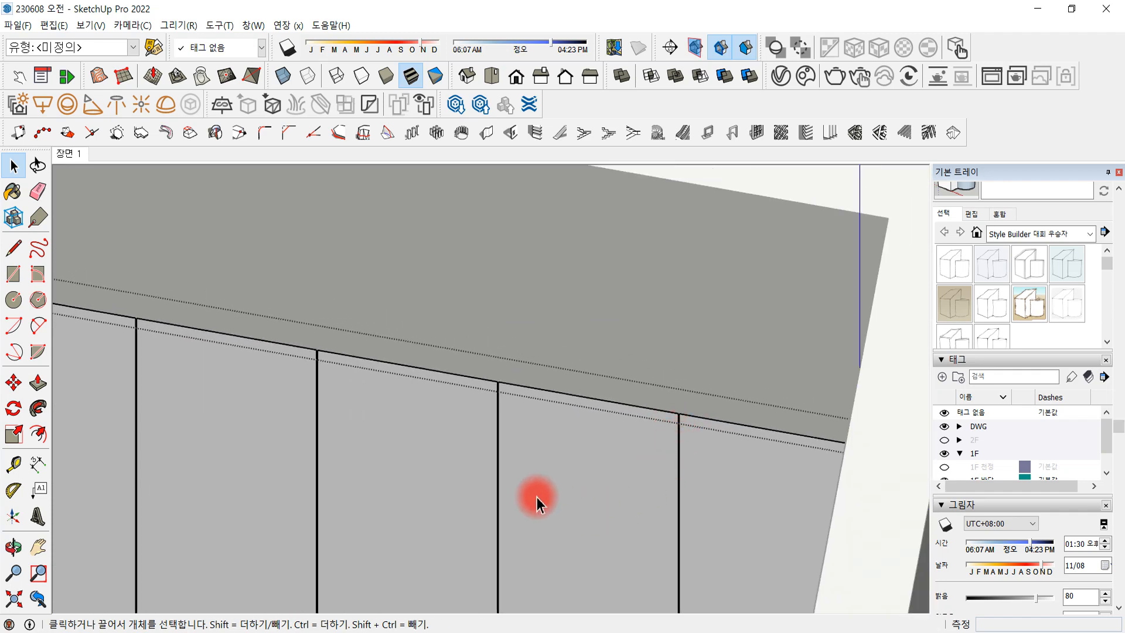
pyautogui.moveTo(537, 497)
pyautogui.mouseDown(button='middle')
pyautogui.moveTo(659, 467)
pyautogui.moveTo(737, 377)
pyautogui.moveTo(600, 428)
pyautogui.moveTo(510, 279)
pyautogui.moveTo(565, 307)
pyautogui.moveTo(543, 286)
pyautogui.mouseUp(button='middle')
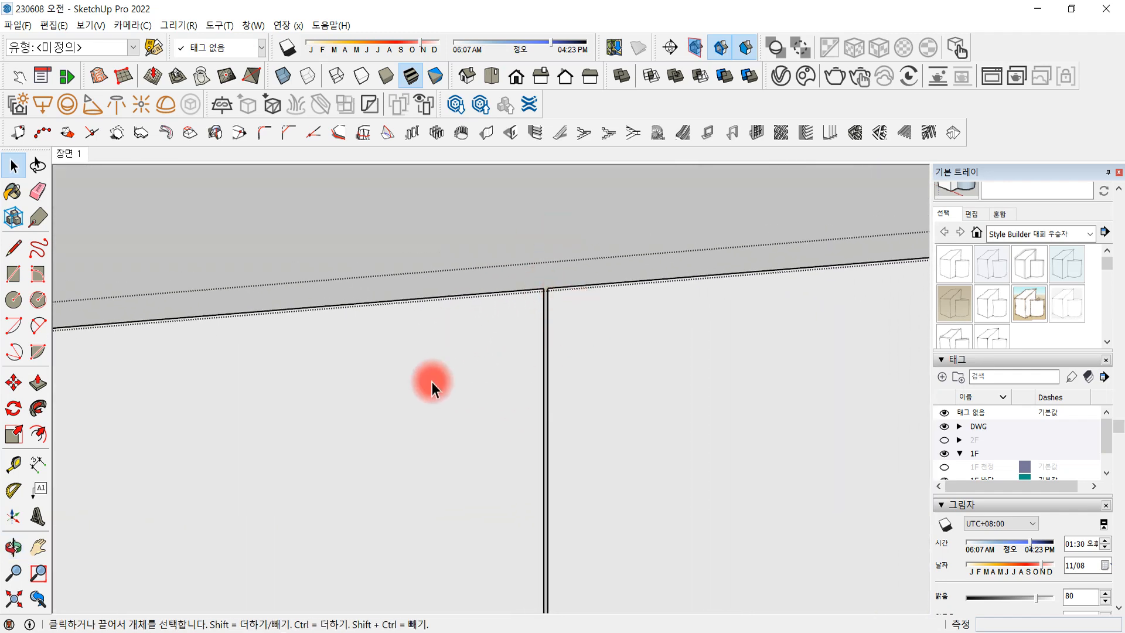
pyautogui.moveTo(432, 382)
pyautogui.mouseDown(button='middle')
pyautogui.moveTo(454, 370)
pyautogui.moveTo(492, 404)
pyautogui.moveTo(593, 450)
pyautogui.moveTo(464, 512)
pyautogui.moveTo(411, 563)
pyautogui.mouseUp(button='middle')
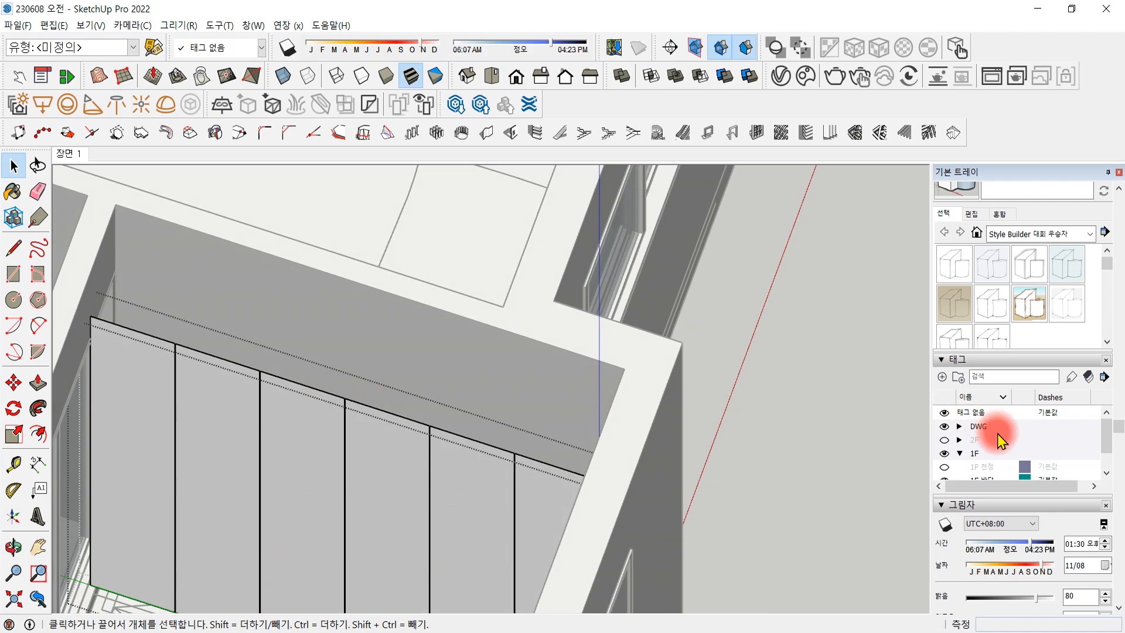
pyautogui.scroll(-8, 763, 427)
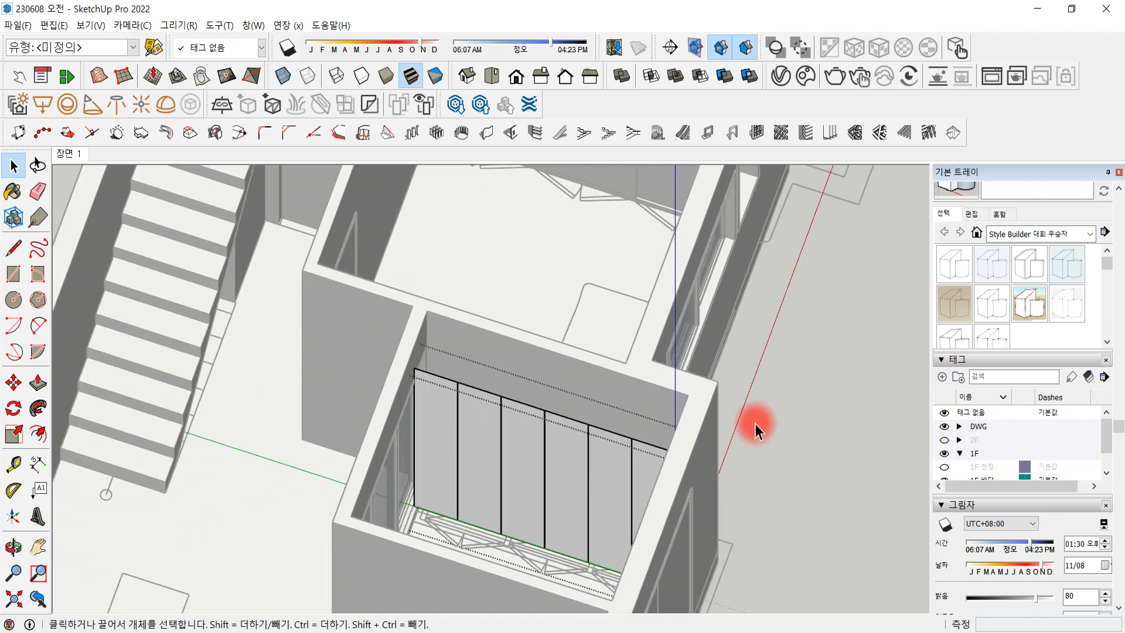
pyautogui.scroll(6, 591, 472)
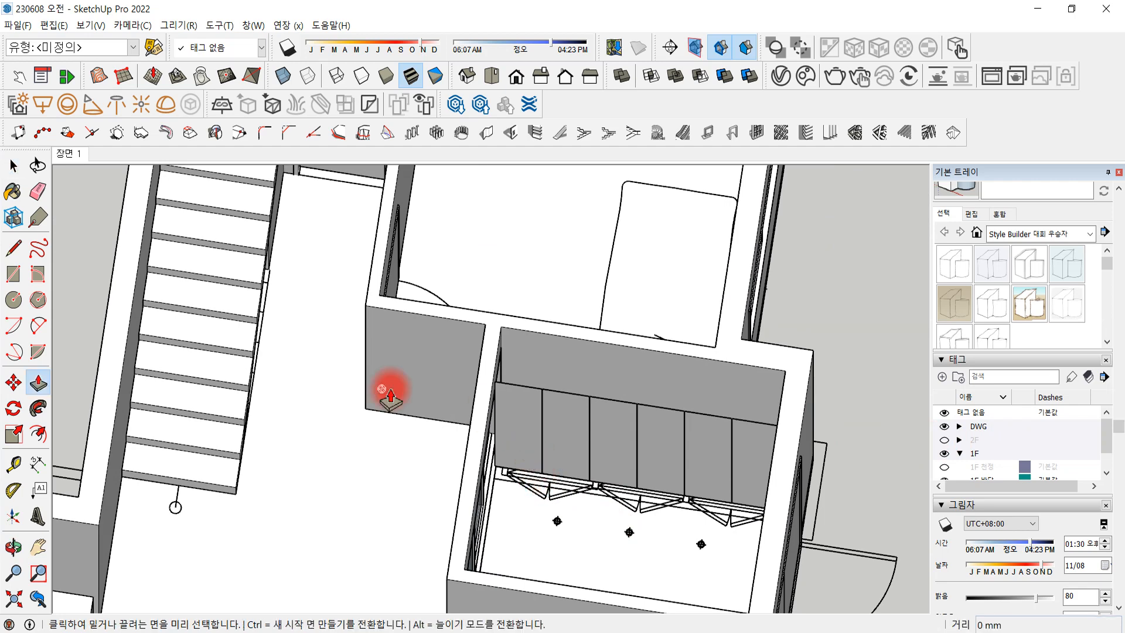
pyautogui.doubleClick(511, 409)
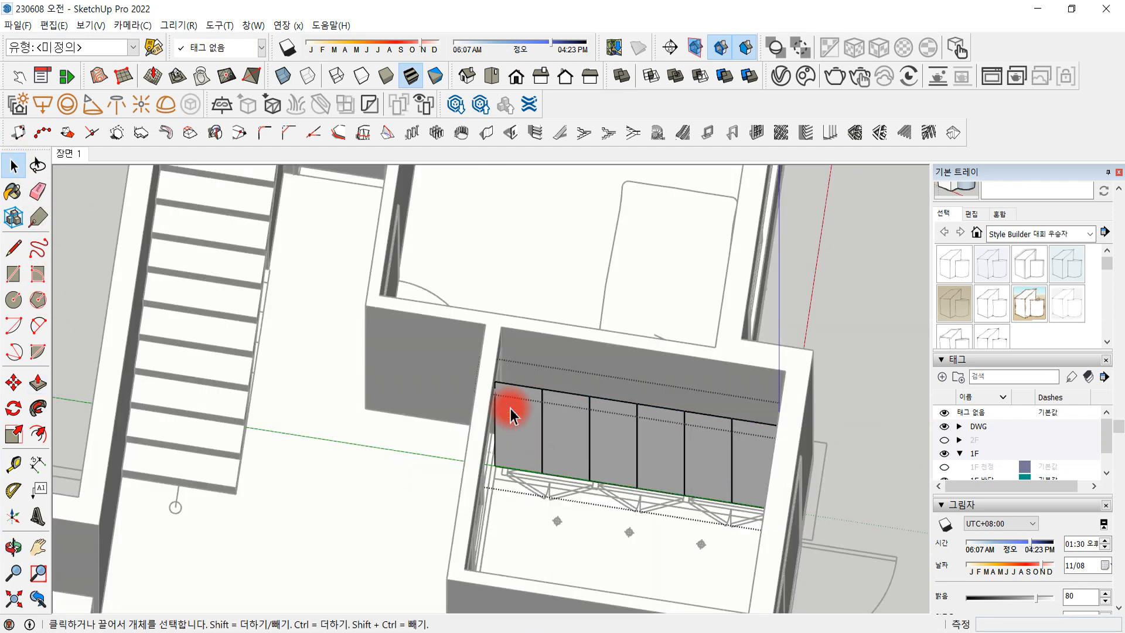
pyautogui.doubleClick(514, 409)
pyautogui.press('p')
pyautogui.click(515, 417)
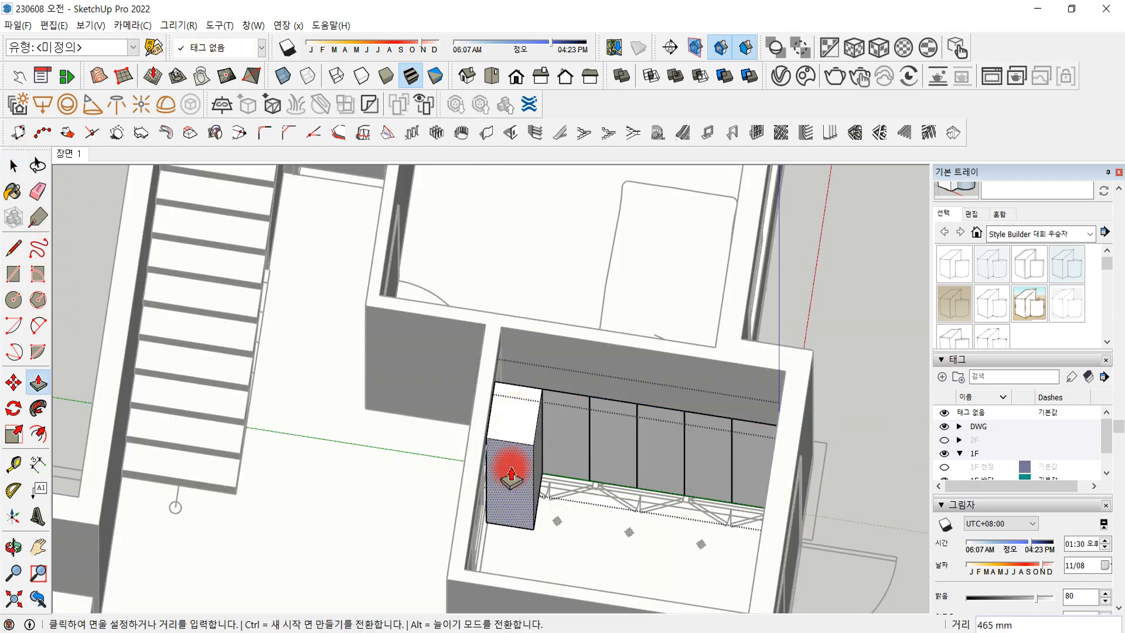
pyautogui.press('Return')
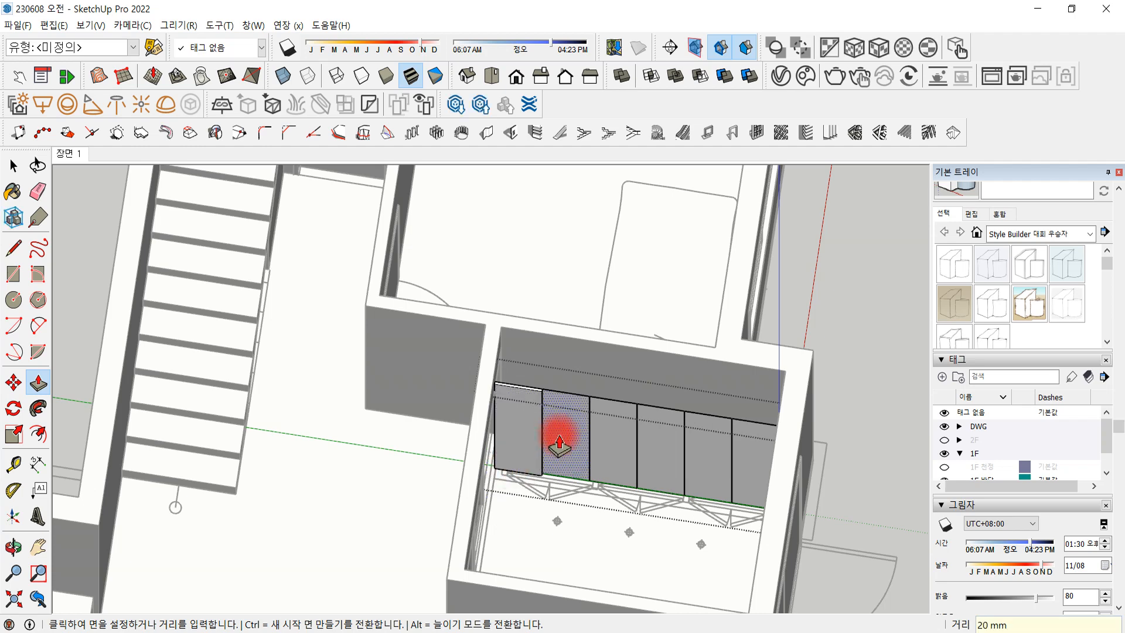
# Repeat the 20 mm Push/Pull on the remaining door panels and leave the group
pyautogui.doubleClick(608, 437)
pyautogui.doubleClick(661, 431)
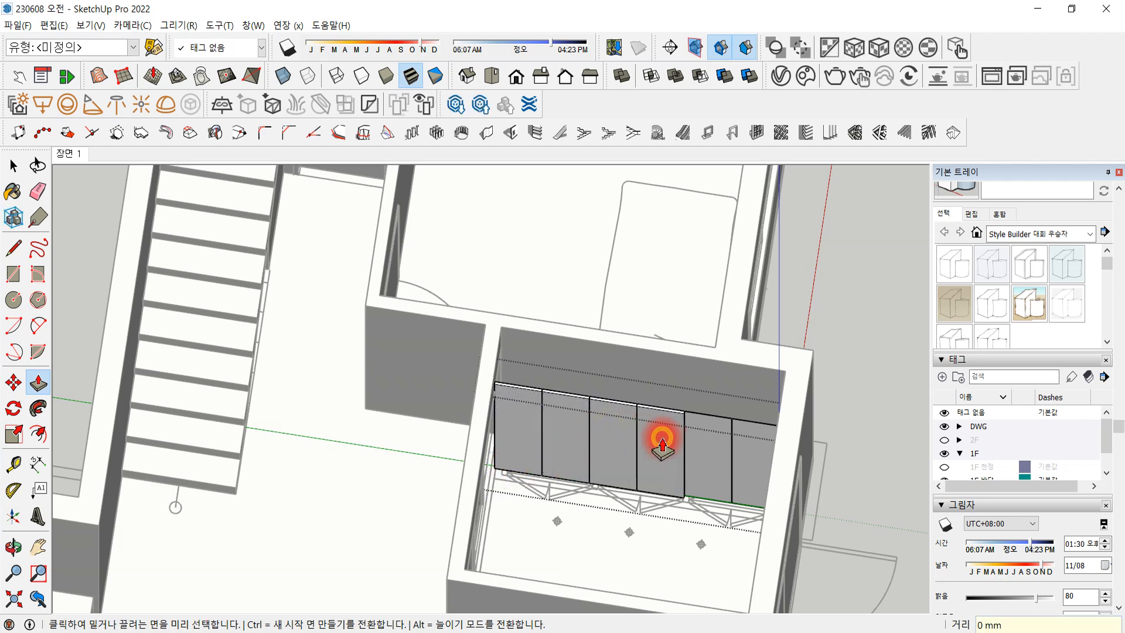
pyautogui.doubleClick(709, 439)
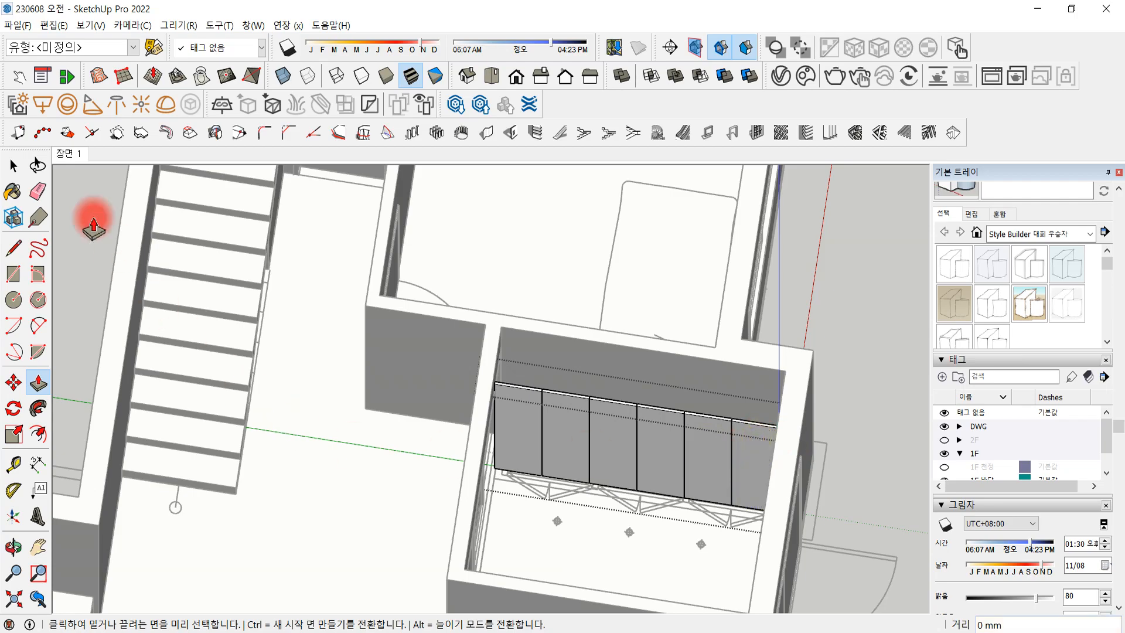
pyautogui.click(12, 166)
pyautogui.click(840, 329)
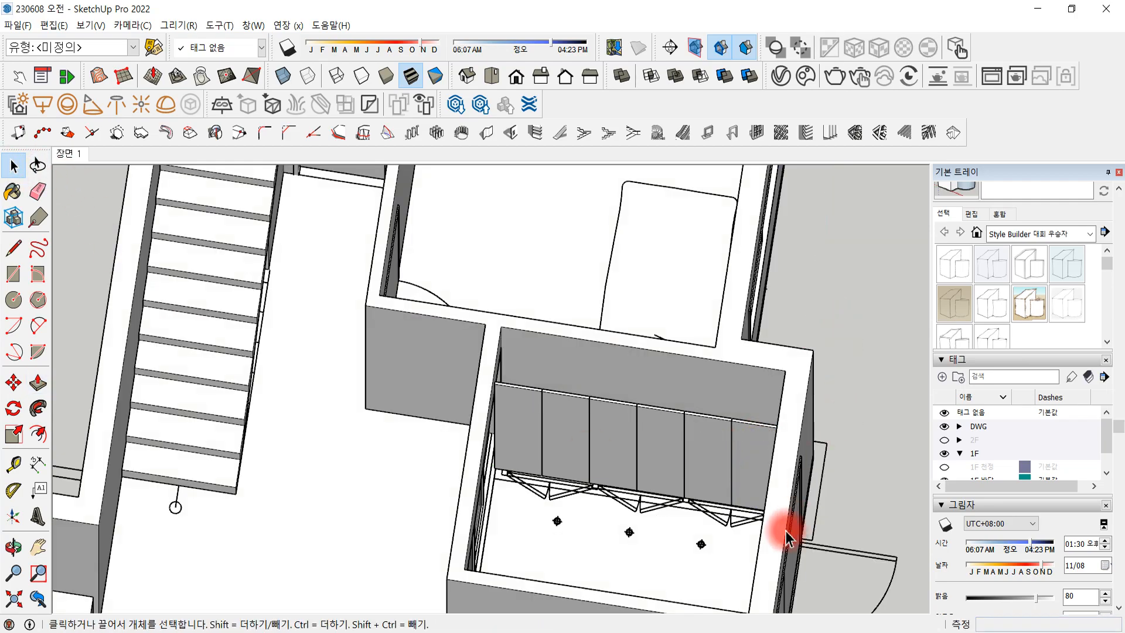
pyautogui.moveTo(786, 527); pyautogui.dragTo(417, 502, button='middle')
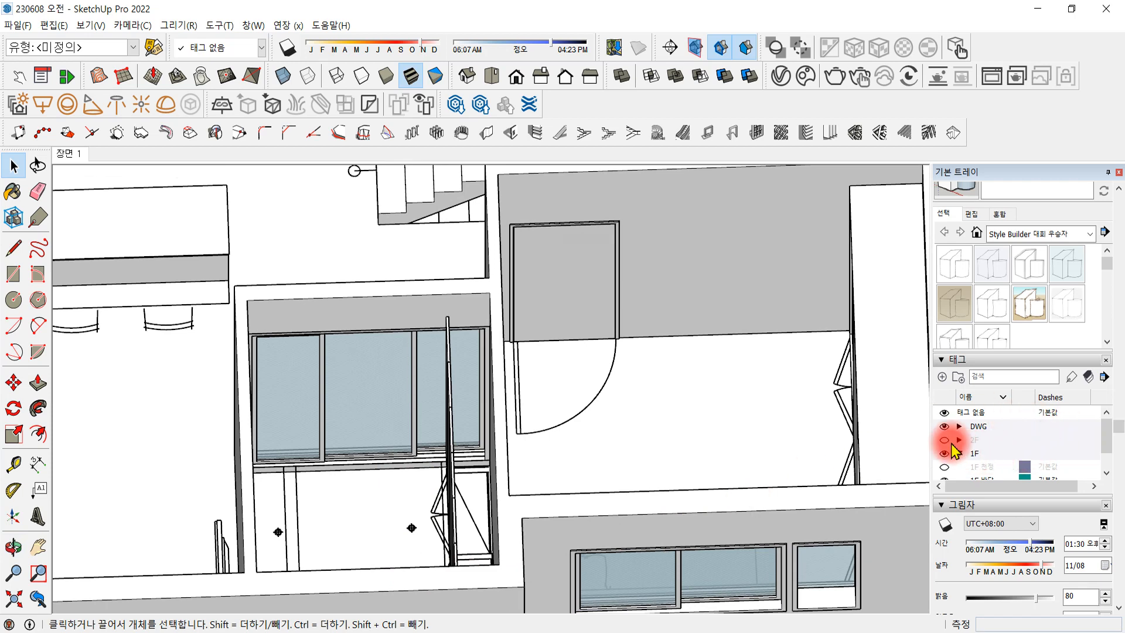
pyautogui.rightClick(556, 475)
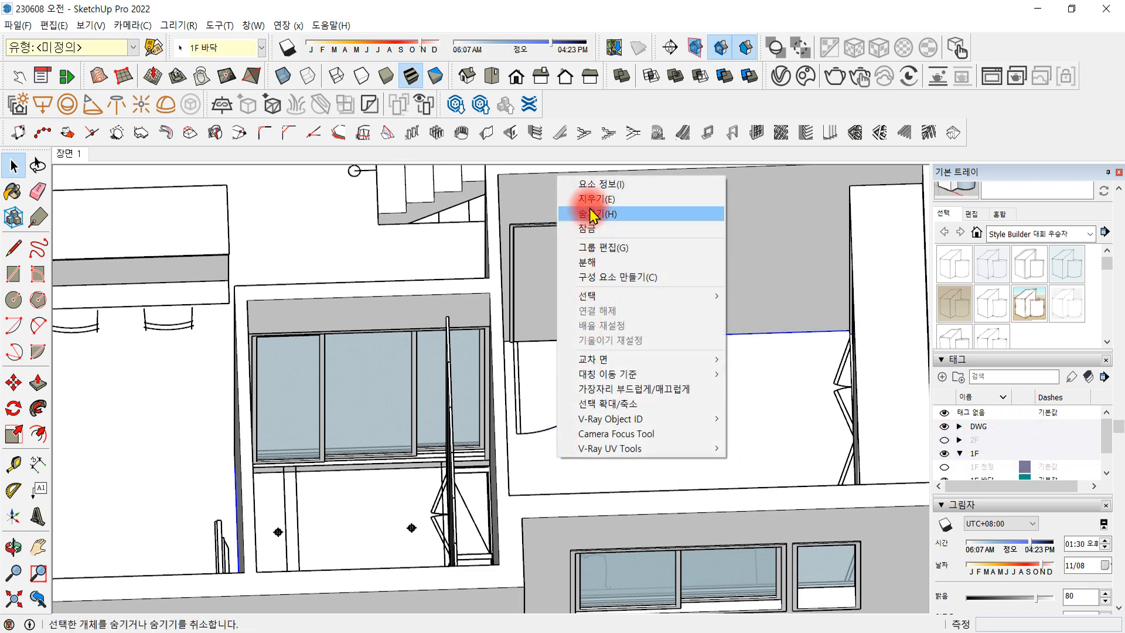
pyautogui.click(305, 314)
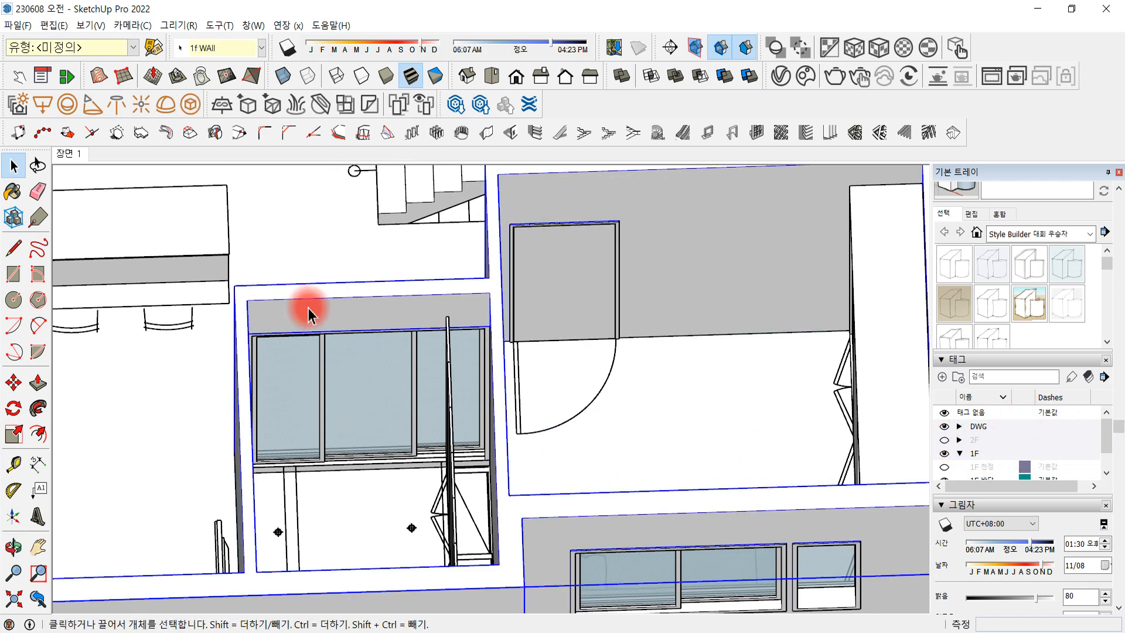
pyautogui.rightClick(309, 315)
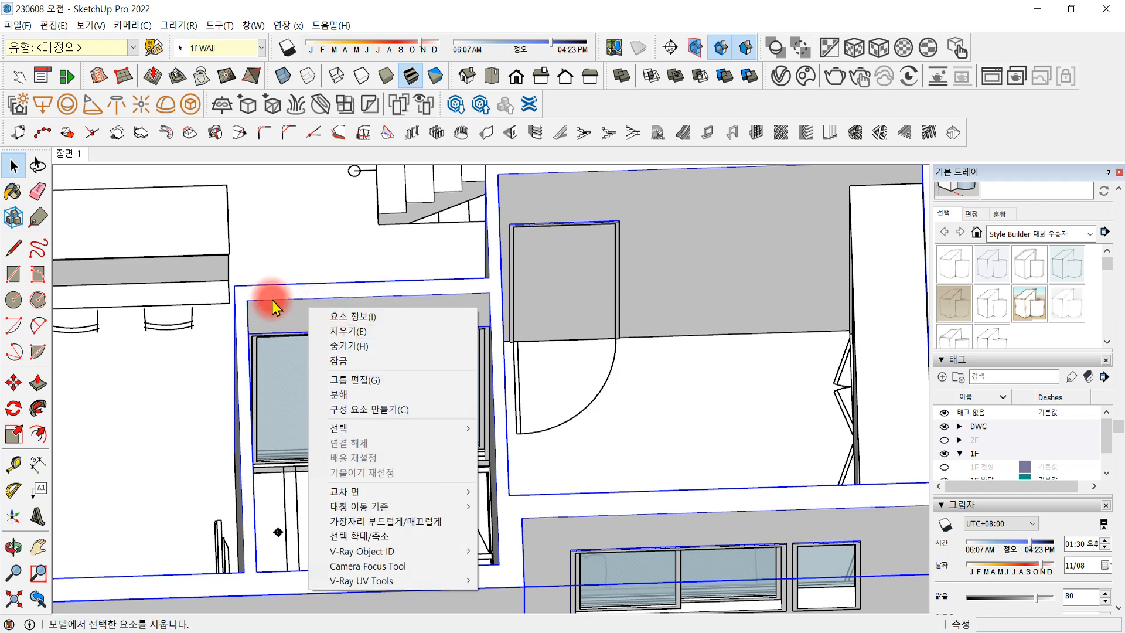
pyautogui.press('h')
pyautogui.click(94, 26)
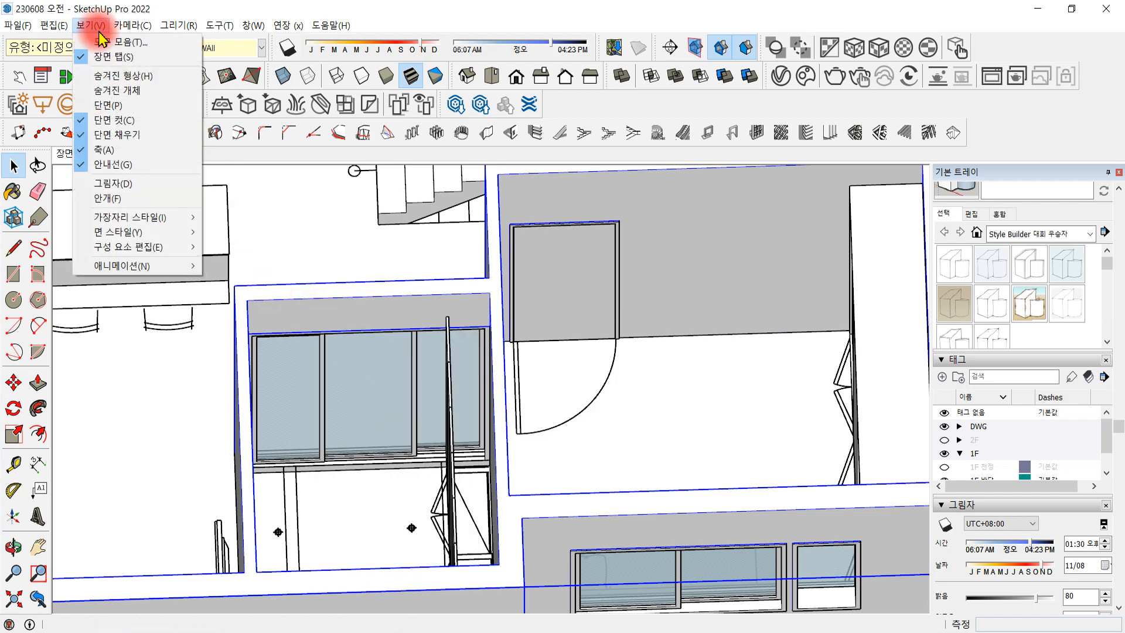
pyautogui.click(68, 26)
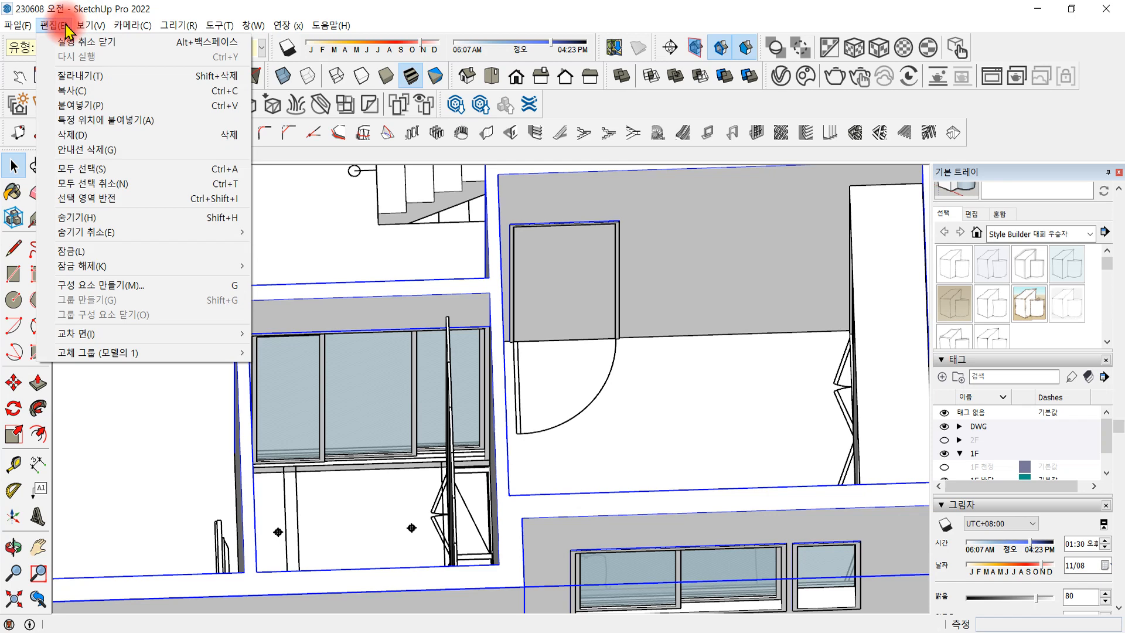
pyautogui.click(523, 394)
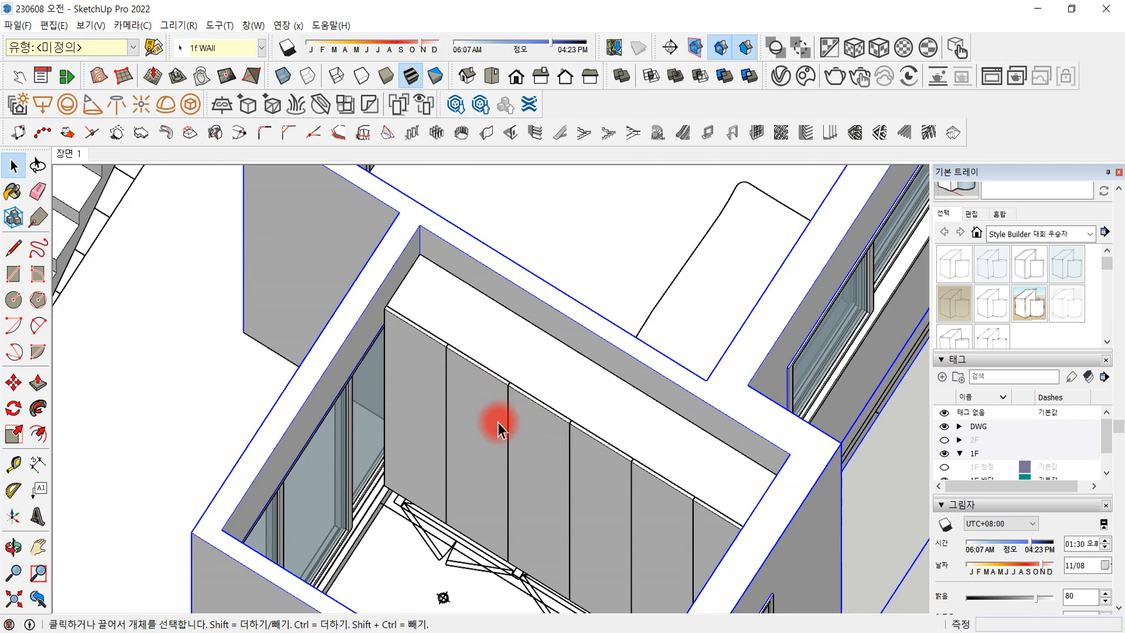
# Inspect the ground-floor rooms and furniture outlines, from the built-in folding doors to the dining table and island counter
pyautogui.moveTo(497, 428); pyautogui.dragTo(776, 385, button='middle')
pyautogui.scroll(-7, 753, 388)
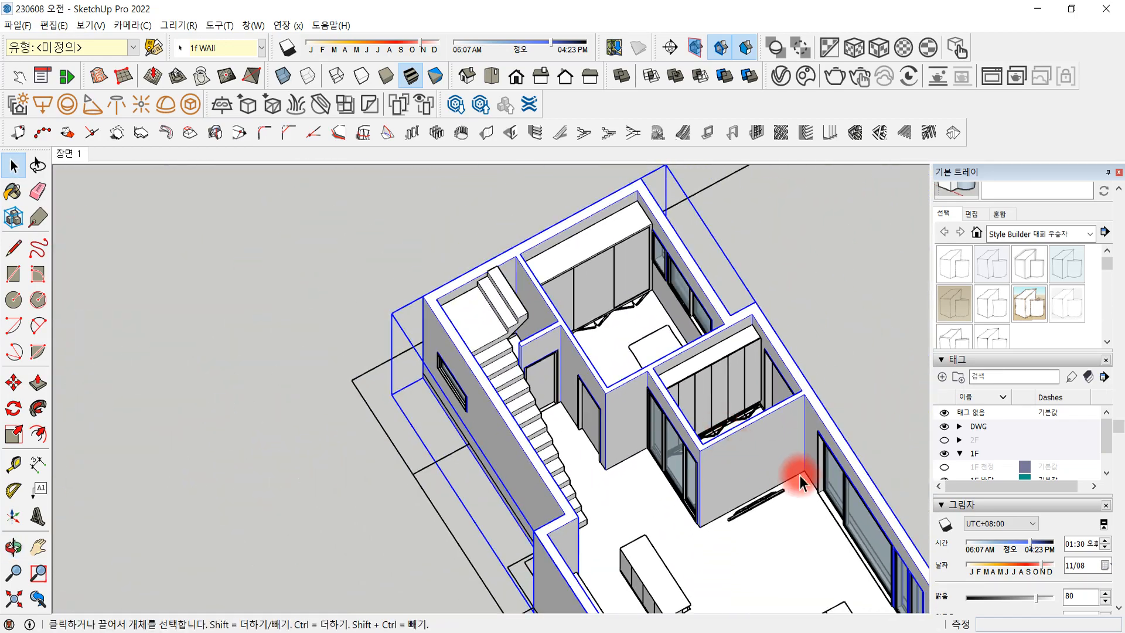
pyautogui.moveTo(800, 482); pyautogui.dragTo(448, 451, button='middle')
pyautogui.keyDown('shift'); pyautogui.moveTo(402, 513); pyautogui.dragTo(493, 229, button='middle'); pyautogui.keyUp('shift')
pyautogui.moveTo(460, 415); pyautogui.dragTo(460, 501, button='middle')
pyautogui.scroll(5, 455, 455)
pyautogui.moveTo(455, 455); pyautogui.dragTo(359, 401, button='middle')
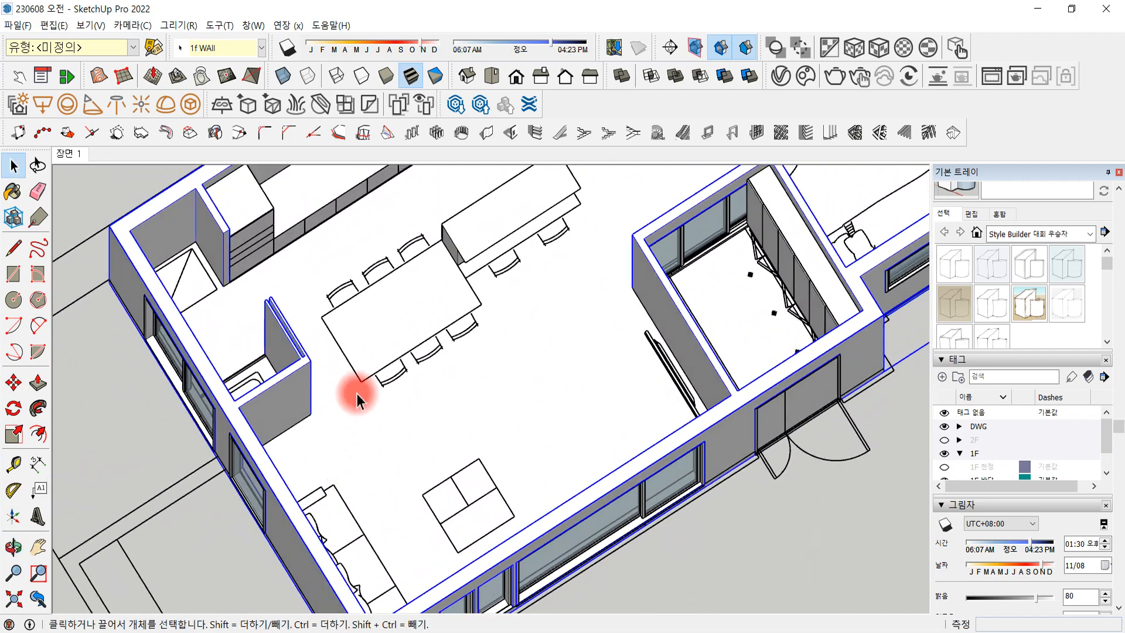
pyautogui.click(410, 368)
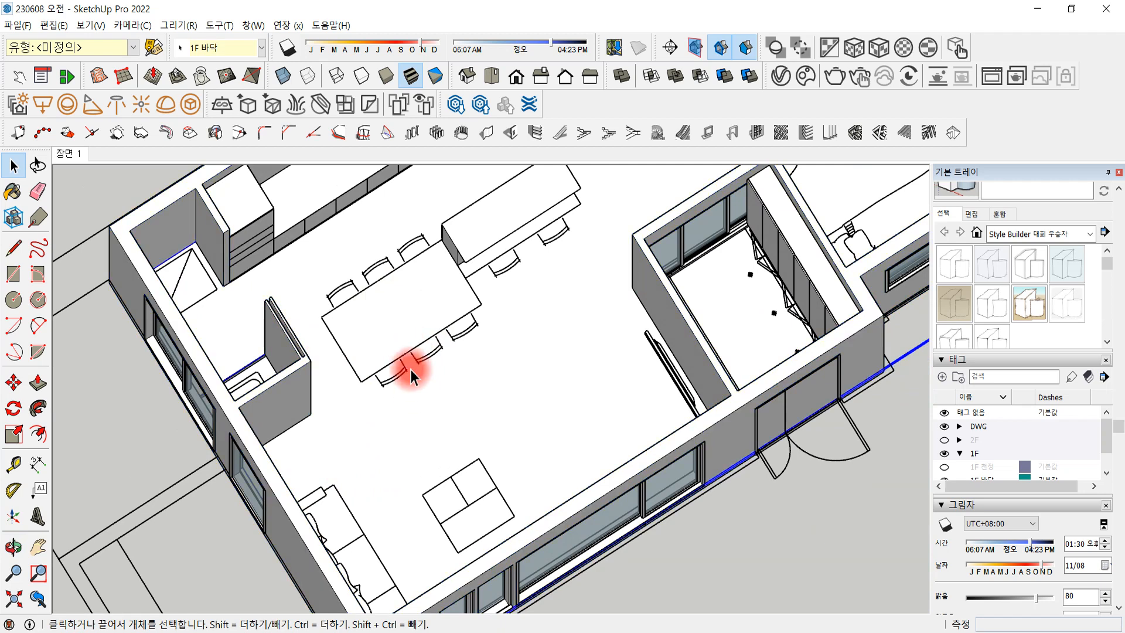
pyautogui.moveTo(410, 369); pyautogui.dragTo(375, 331, button='middle')
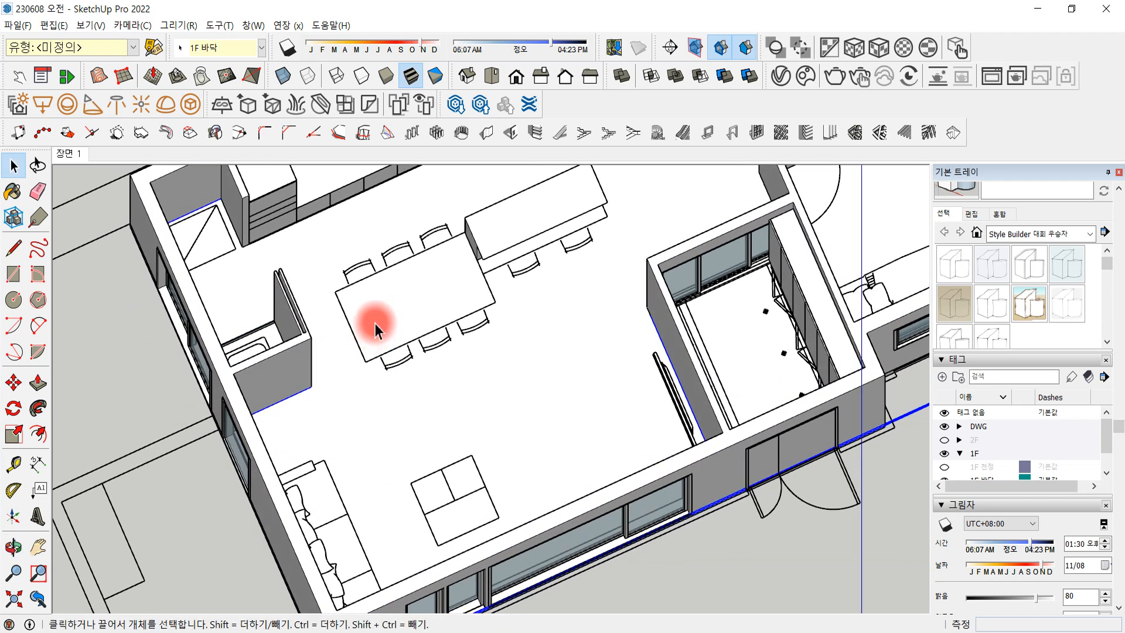
pyautogui.moveTo(405, 294); pyautogui.dragTo(301, 259, button='middle')
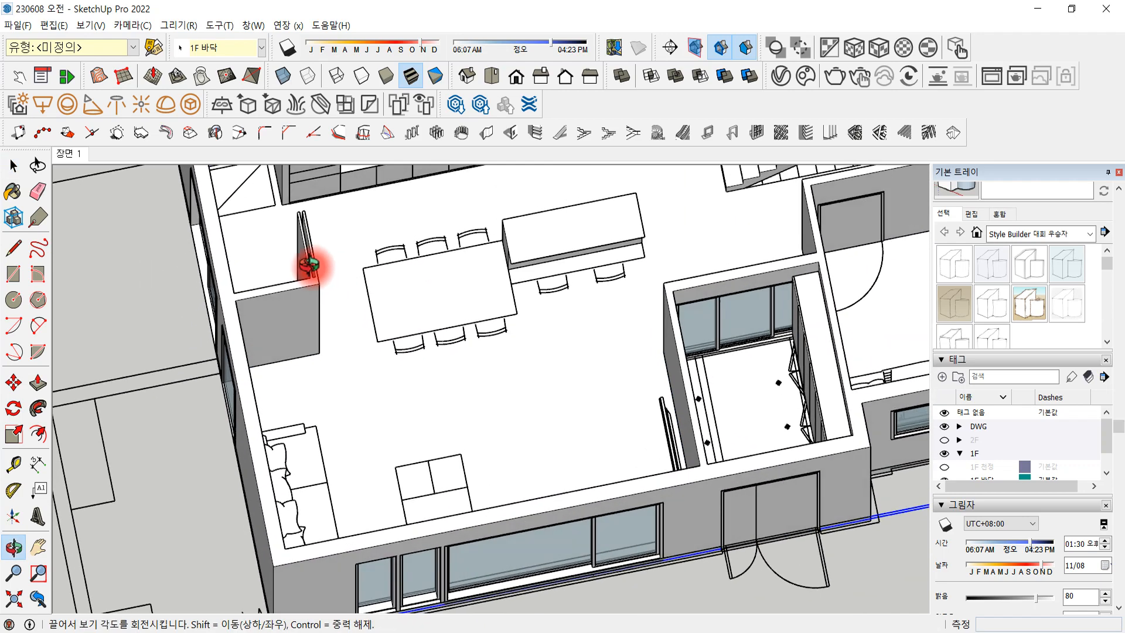
pyautogui.scroll(3, 344, 252)
pyautogui.moveTo(386, 271); pyautogui.dragTo(427, 313, button='middle')
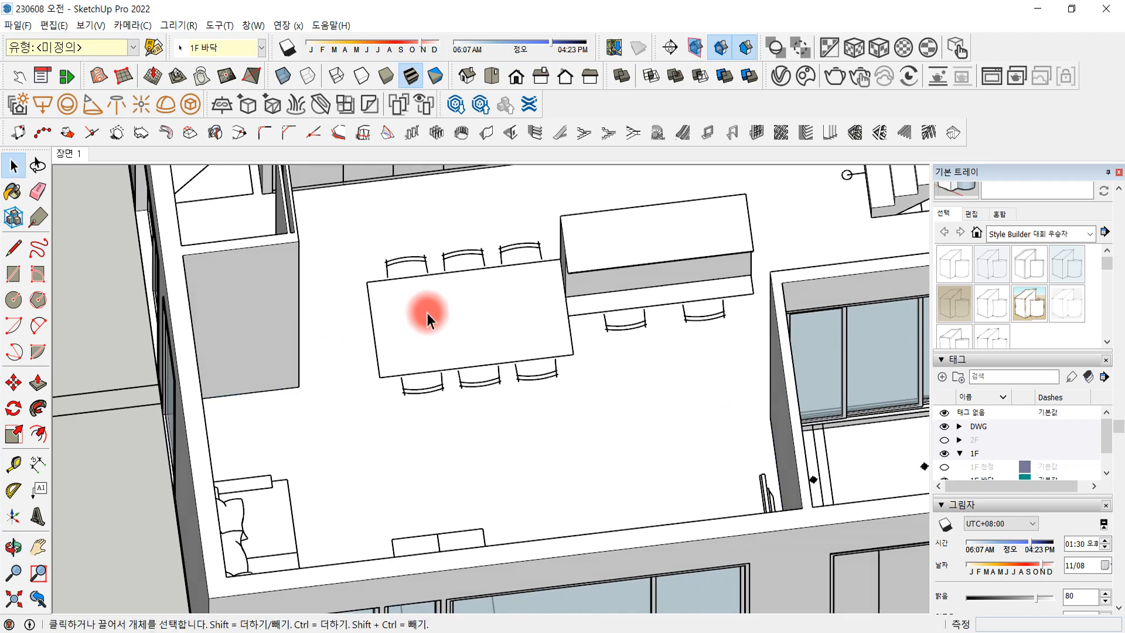
# Browse the 3D Warehouse home page for ready-made models and close it
pyautogui.click(255, 26)
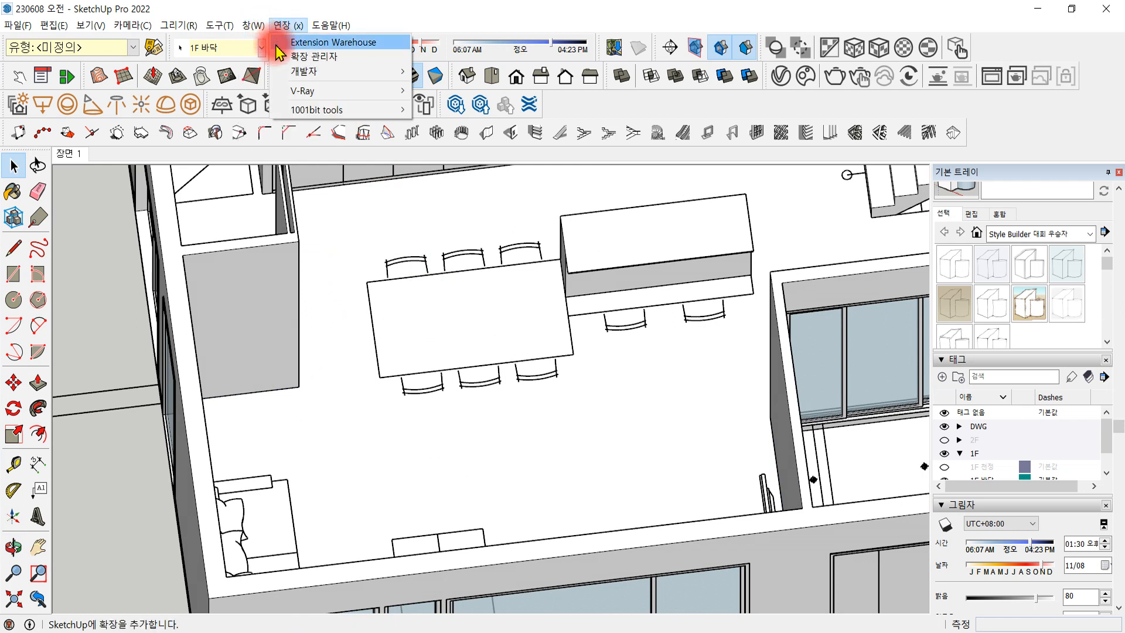
pyautogui.moveTo(272, 52)
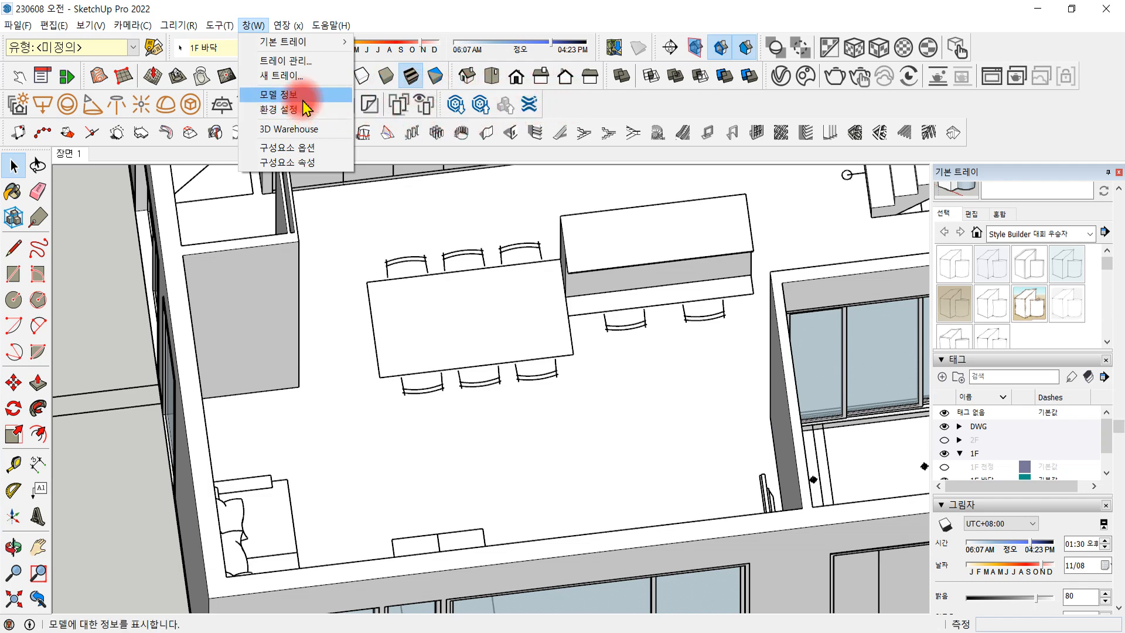
pyautogui.click(305, 129)
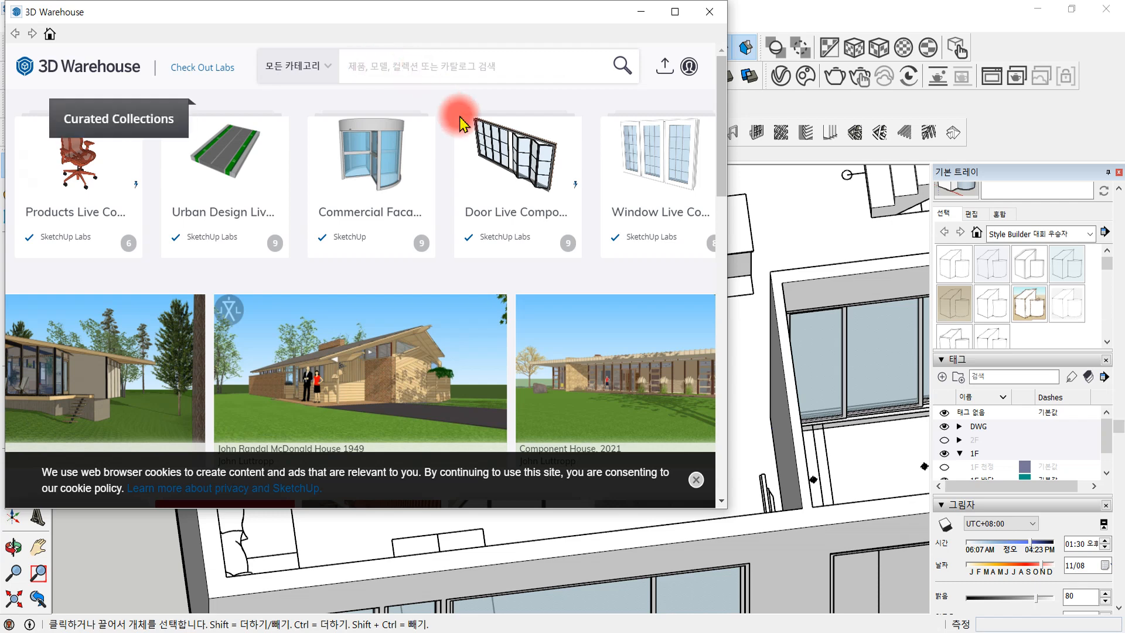
pyautogui.scroll(-3, 442, 316)
pyautogui.scroll(-2, 444, 328)
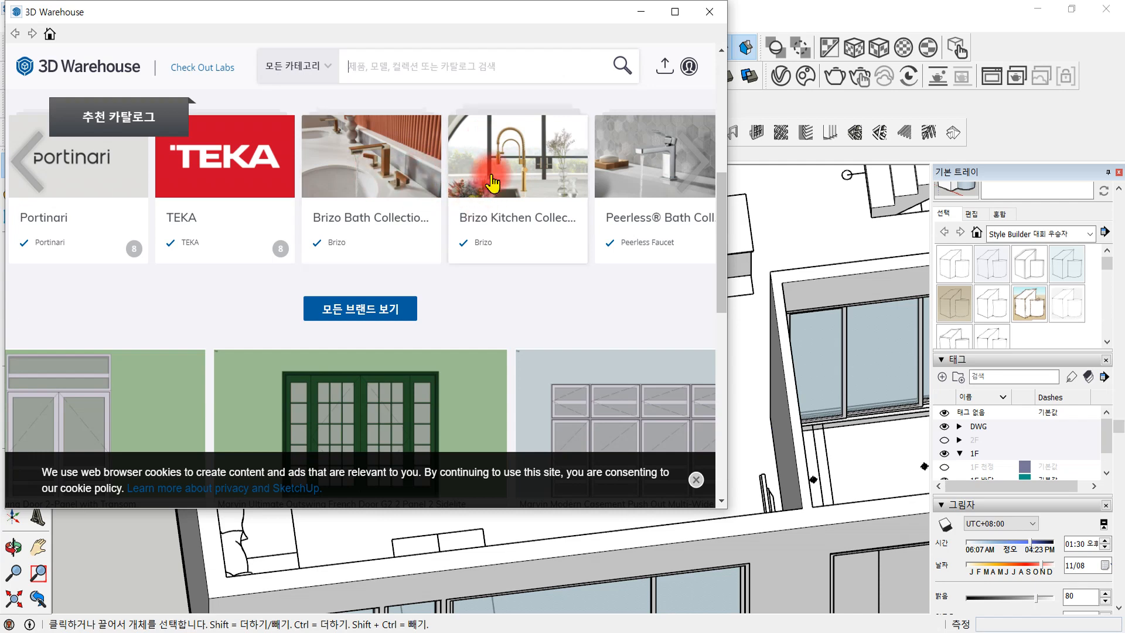
pyautogui.scroll(-3, 535, 301)
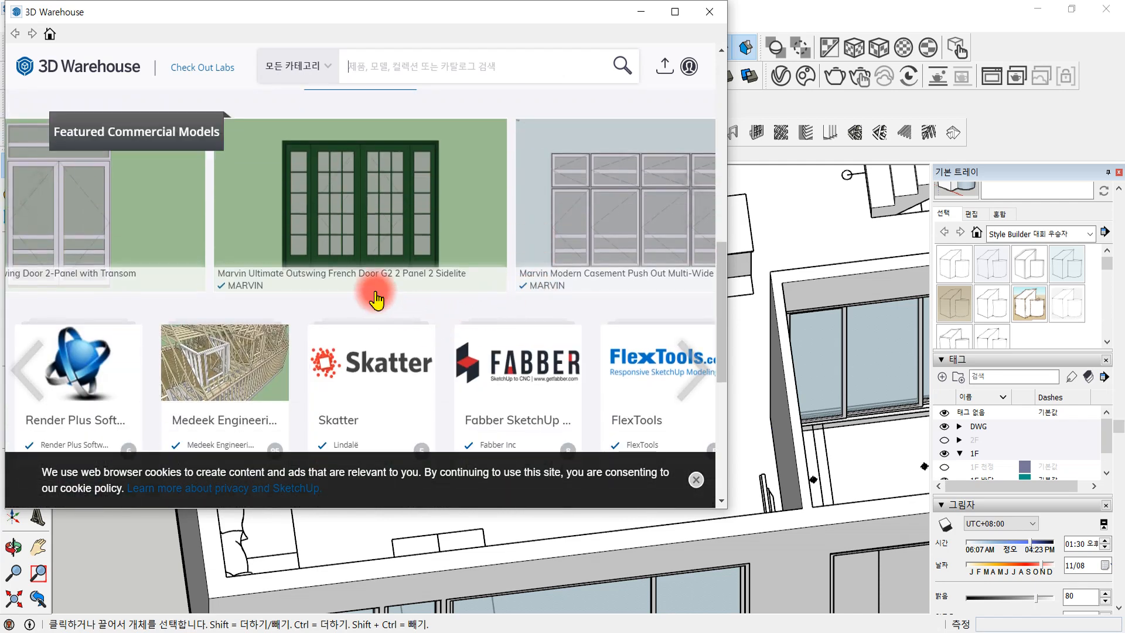
pyautogui.scroll(-3, 287, 300)
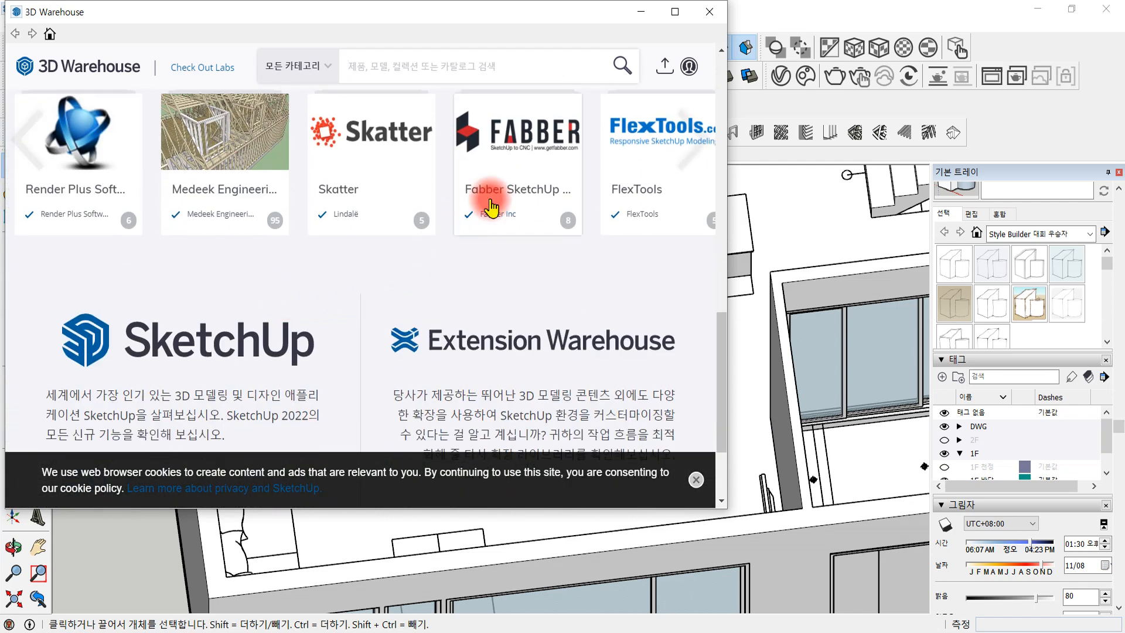
pyautogui.click(711, 12)
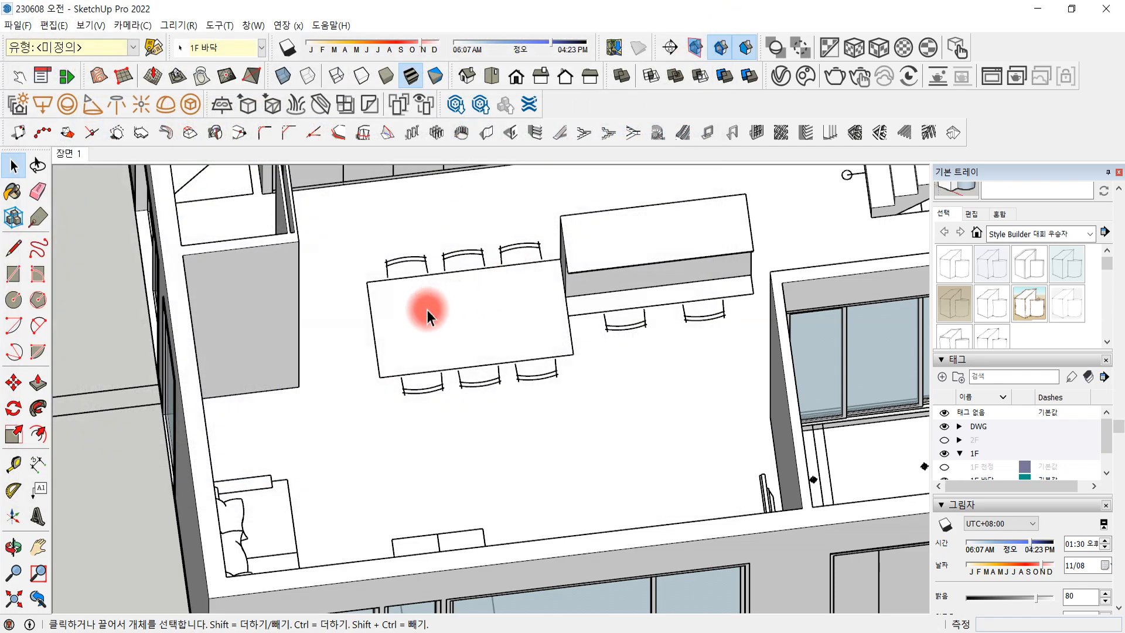
# Draw a rectangle about 1916 by 1008 mm over the dining table outline on the floor
pyautogui.moveTo(421, 319); pyautogui.dragTo(390, 294, button='middle')
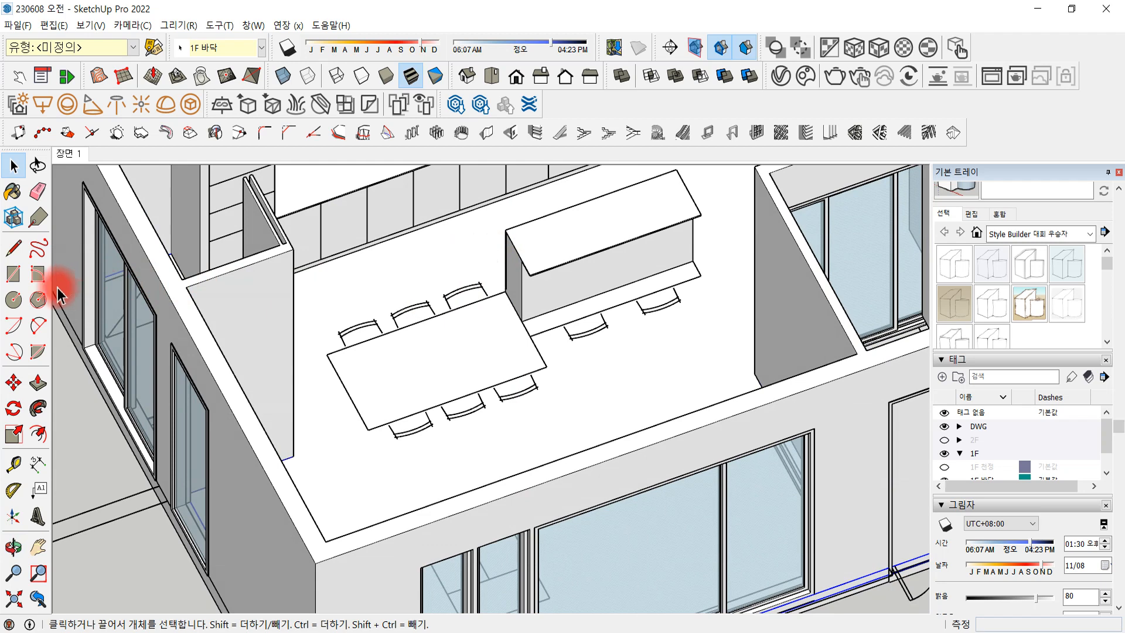
pyautogui.click(13, 274)
pyautogui.moveTo(439, 346); pyautogui.dragTo(371, 364, button='middle')
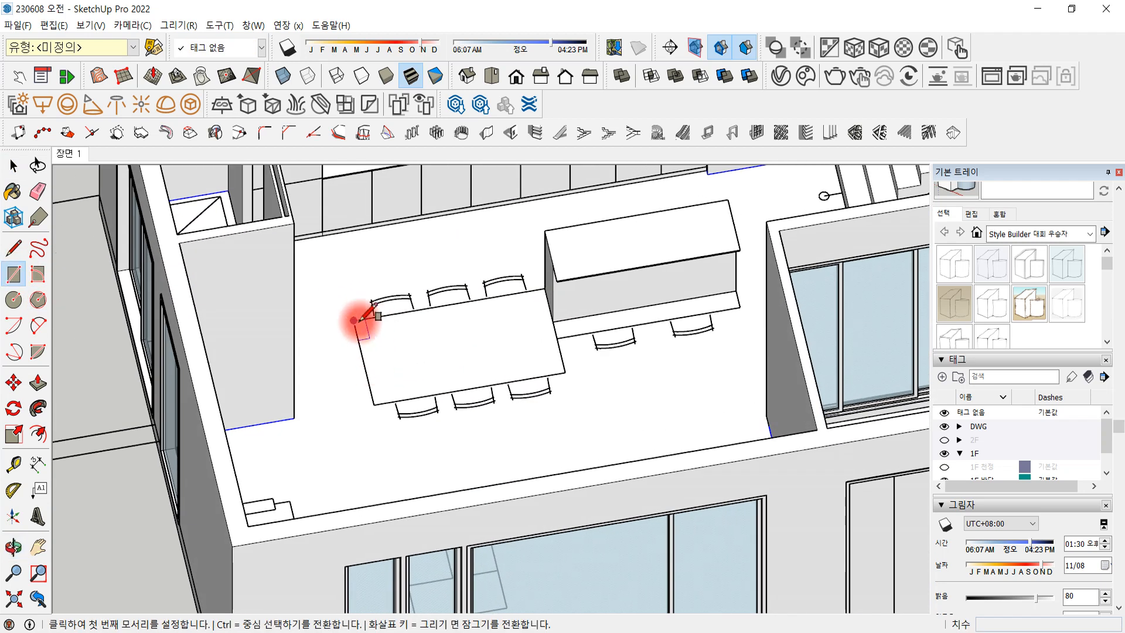
pyautogui.moveTo(353, 320); pyautogui.dragTo(565, 371)
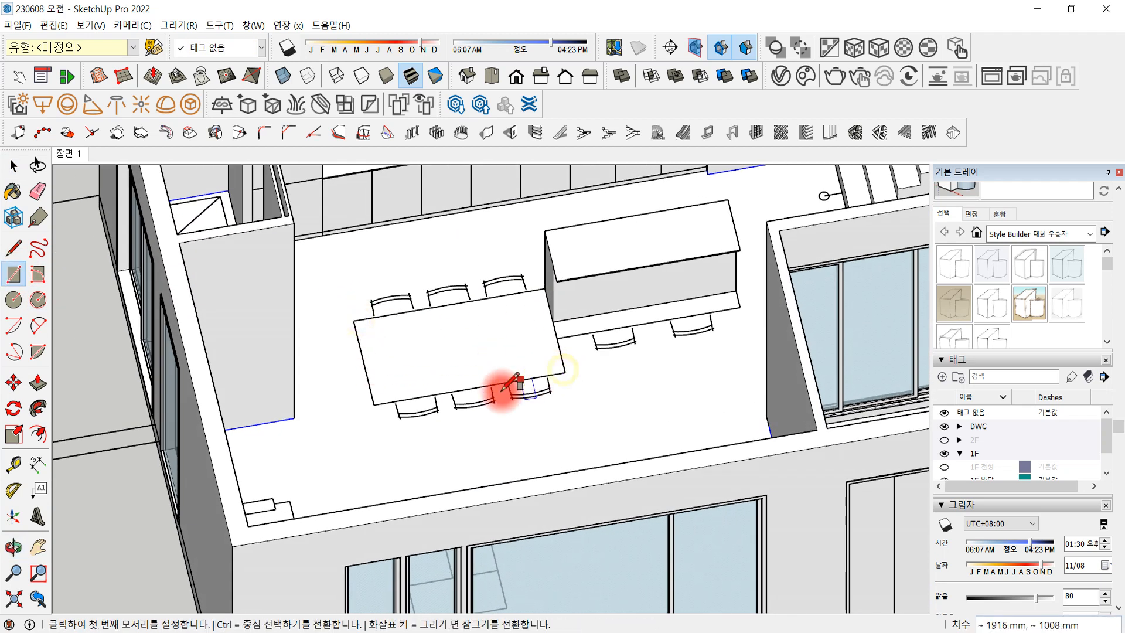
# Push/Pull the dining table rectangle up to a thickness of 15 mm
pyautogui.click(14, 166)
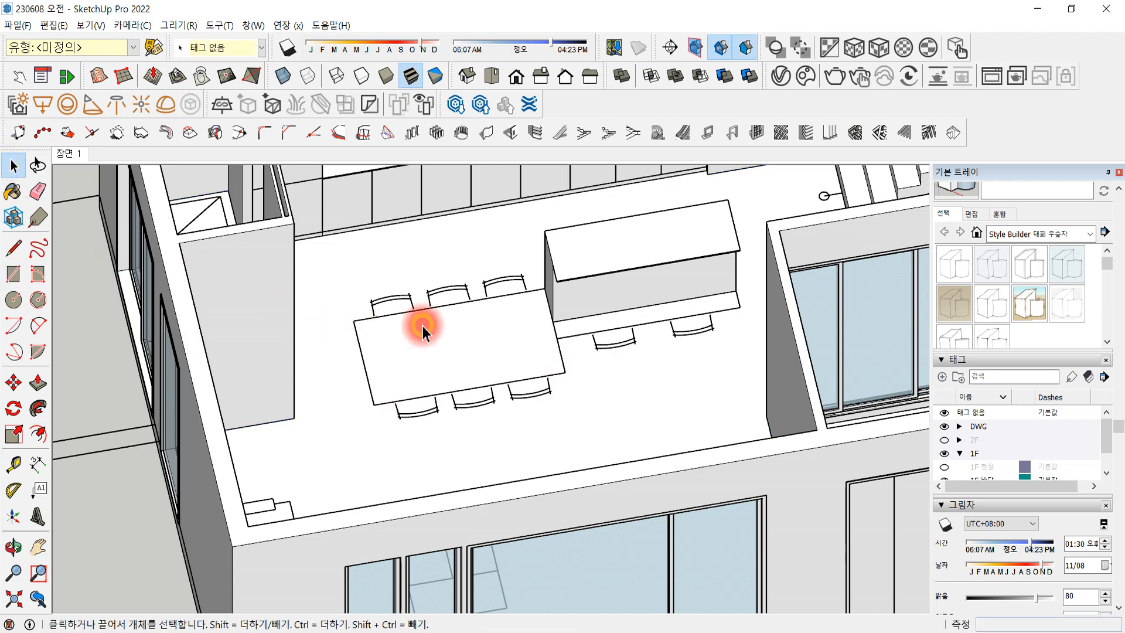
pyautogui.press('p')
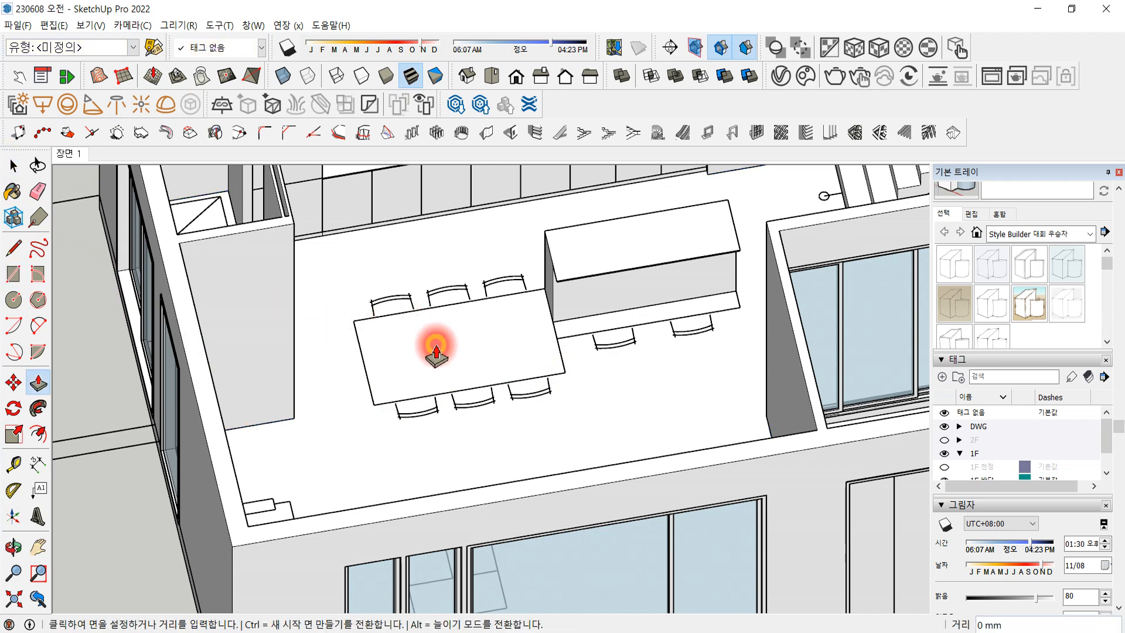
pyautogui.click(436, 346)
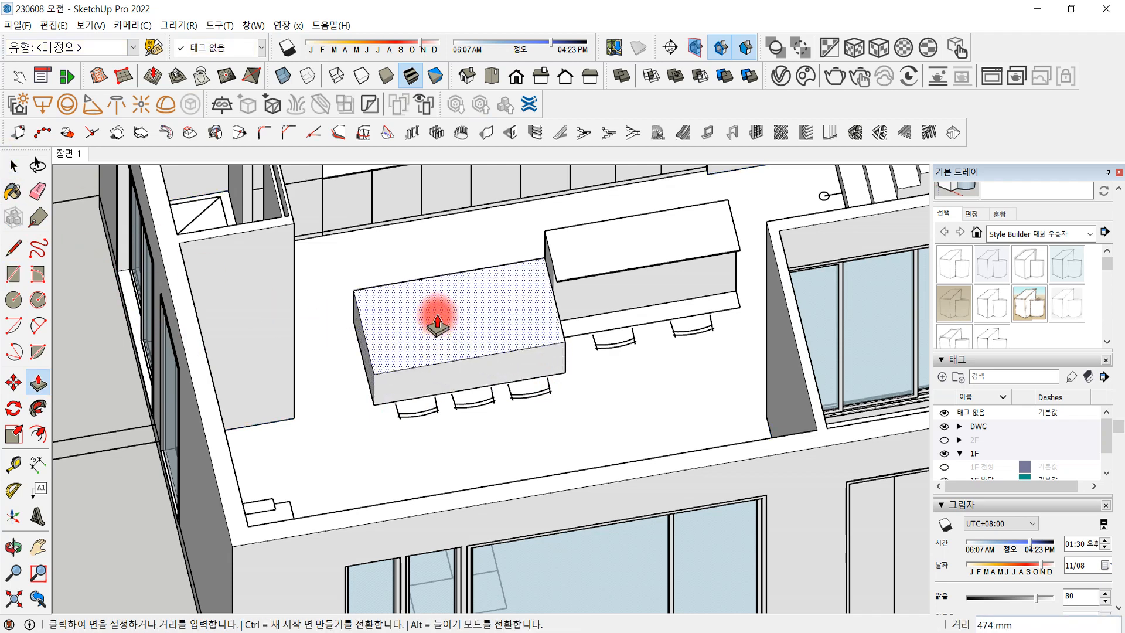
pyautogui.press('Return')
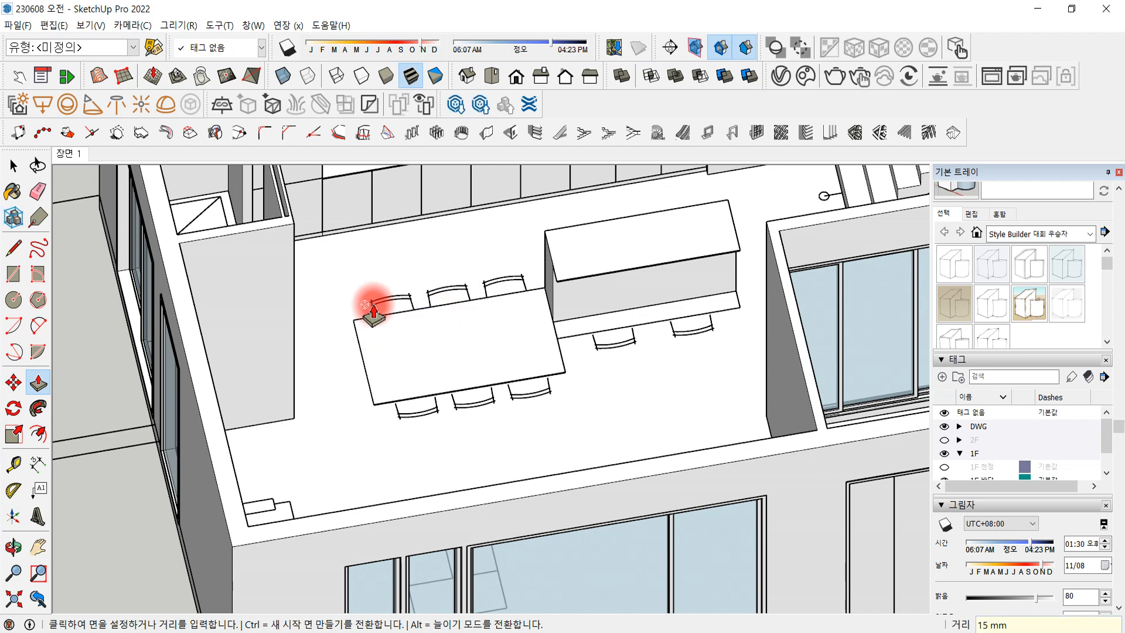
pyautogui.click(9, 167)
# Select the whole tabletop slab with its faces and edges and make it a group
pyautogui.scroll(3, 393, 361)
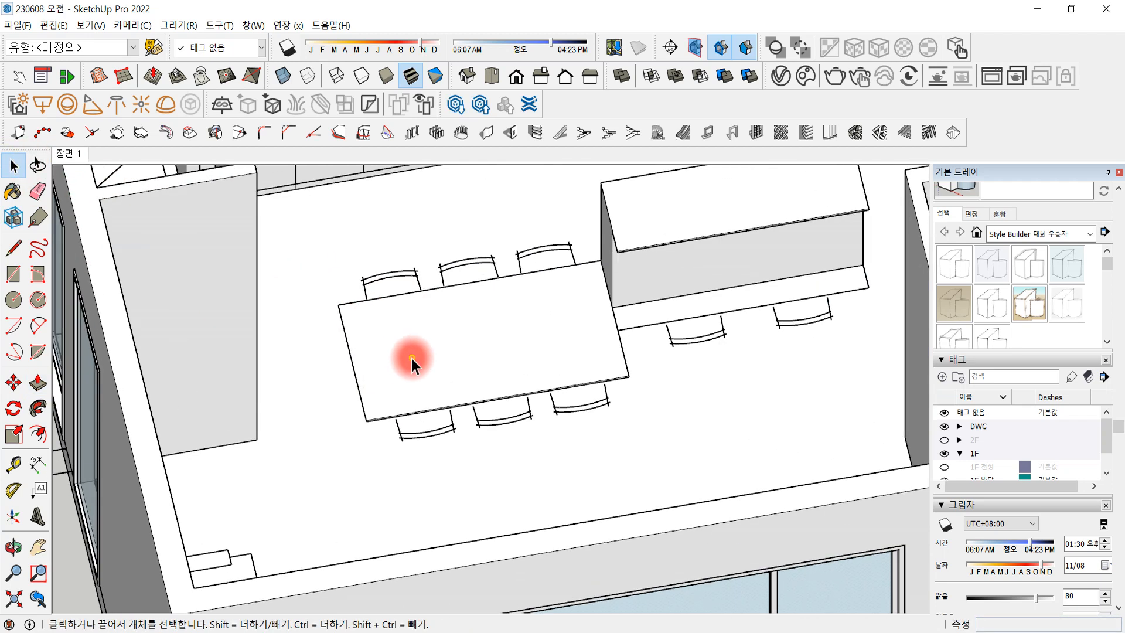
pyautogui.click(413, 359)
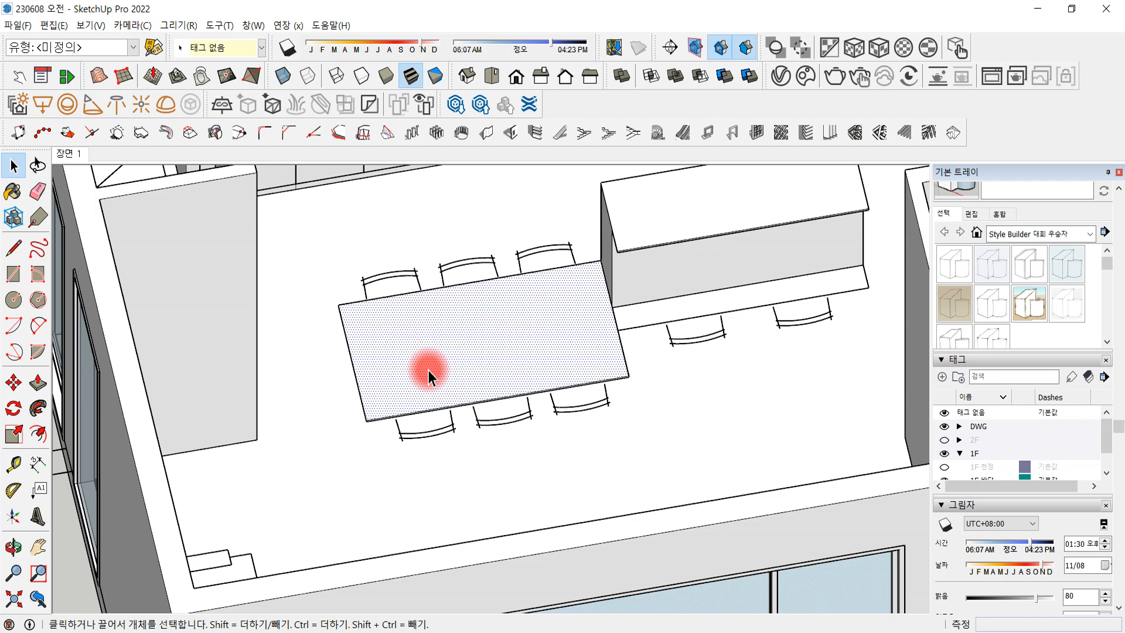
pyautogui.click(429, 371)
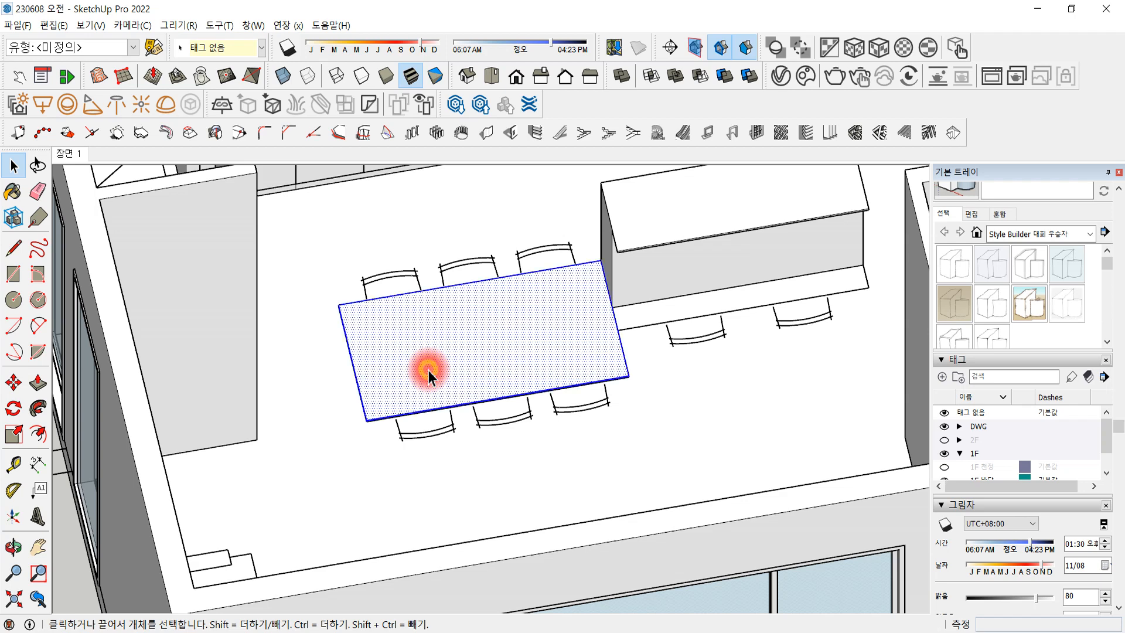
pyautogui.rightClick(429, 371)
pyautogui.click(563, 213)
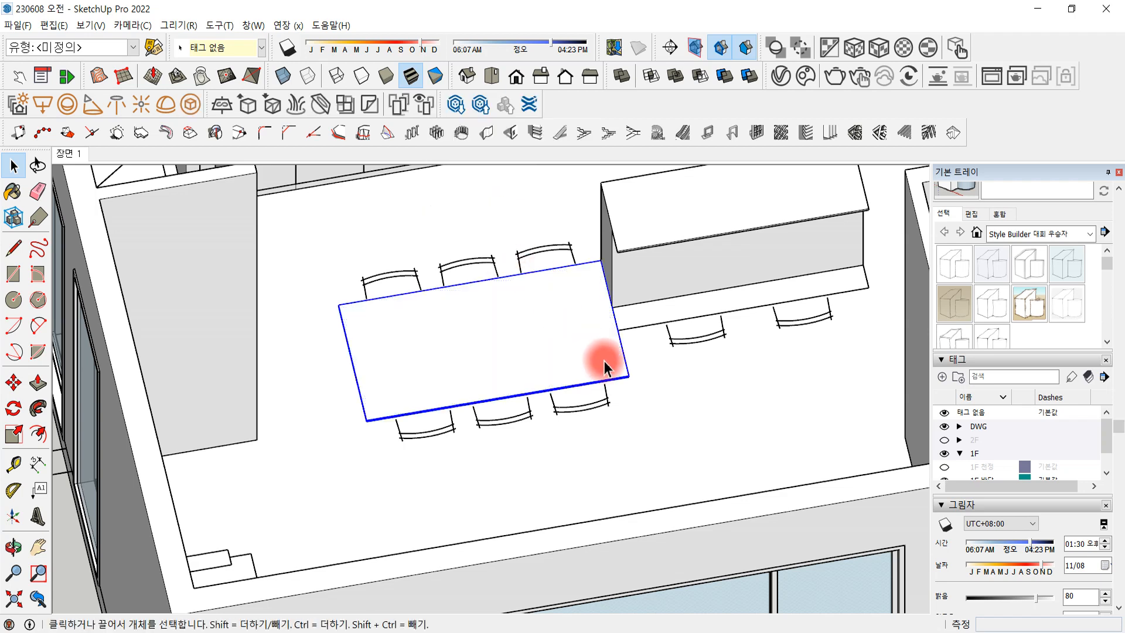
# Try to move the tabletop group straight up to the height of the adjoining island counter
pyautogui.press('m')
pyautogui.click(629, 376)
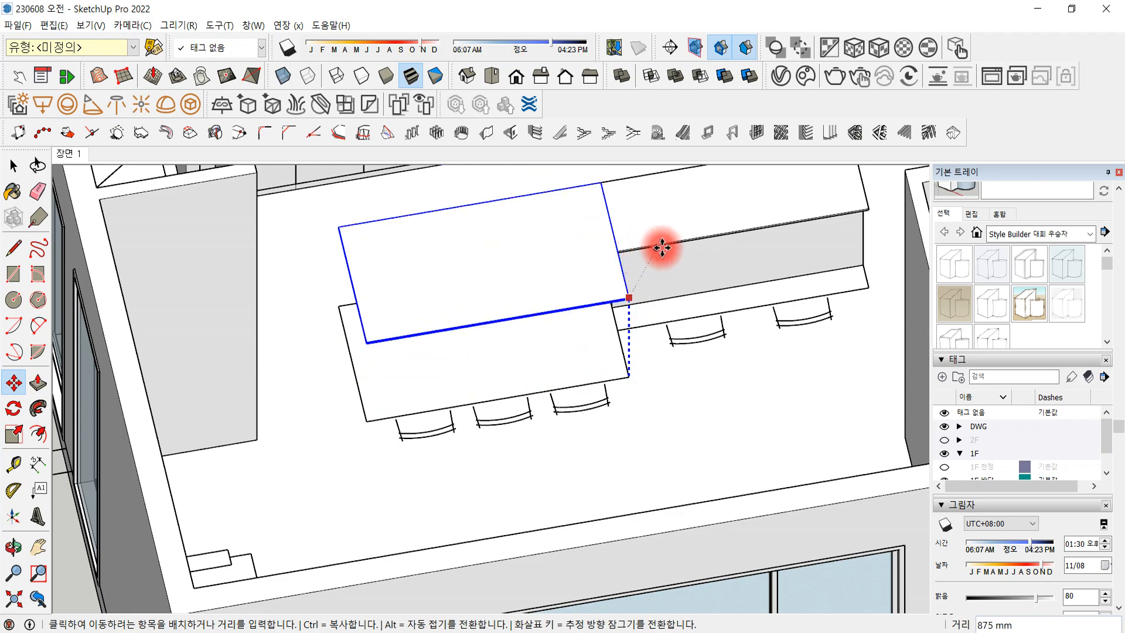
pyautogui.moveTo(698, 239)
pyautogui.mouseDown(button='middle')
pyautogui.moveTo(596, 319)
pyautogui.moveTo(540, 269)
pyautogui.moveTo(567, 250)
pyautogui.moveTo(743, 236)
pyautogui.moveTo(653, 234)
pyautogui.moveTo(738, 236)
pyautogui.moveTo(686, 249)
pyautogui.mouseUp(button='middle')
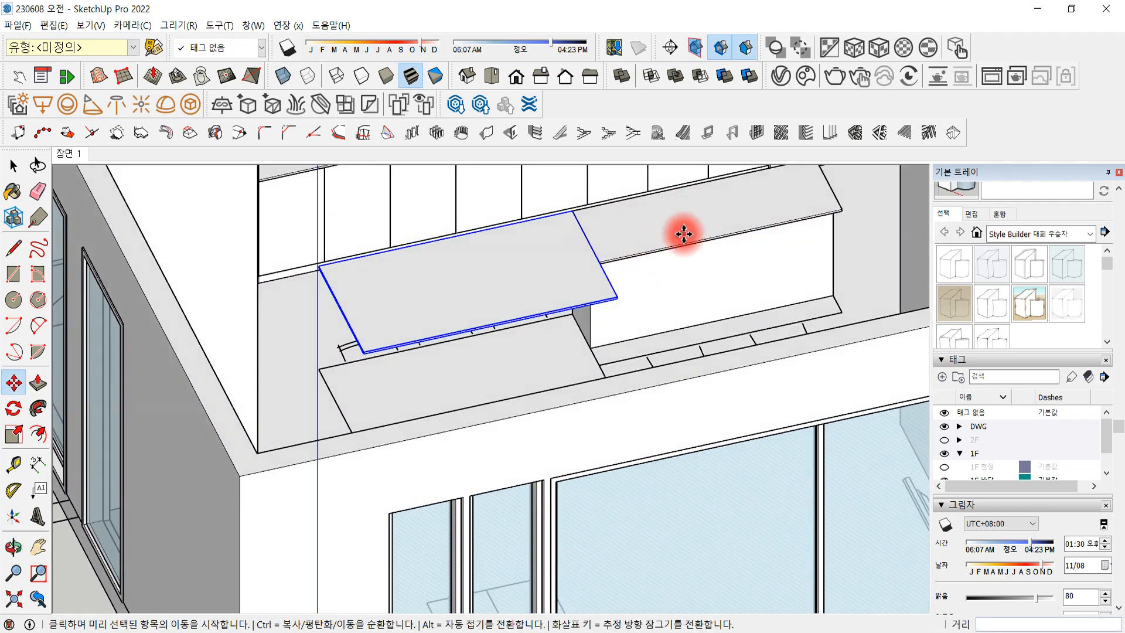
pyautogui.press('Escape')
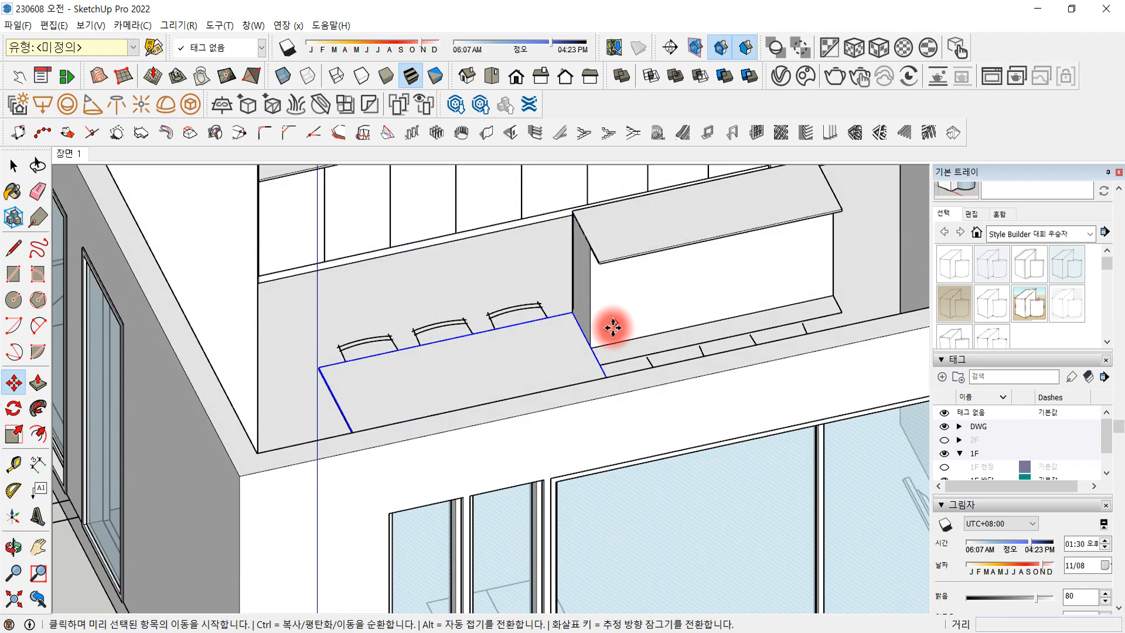
pyautogui.moveTo(603, 360)
pyautogui.mouseDown(button='middle')
pyautogui.moveTo(648, 403)
pyautogui.moveTo(599, 360)
pyautogui.mouseUp(button='middle')
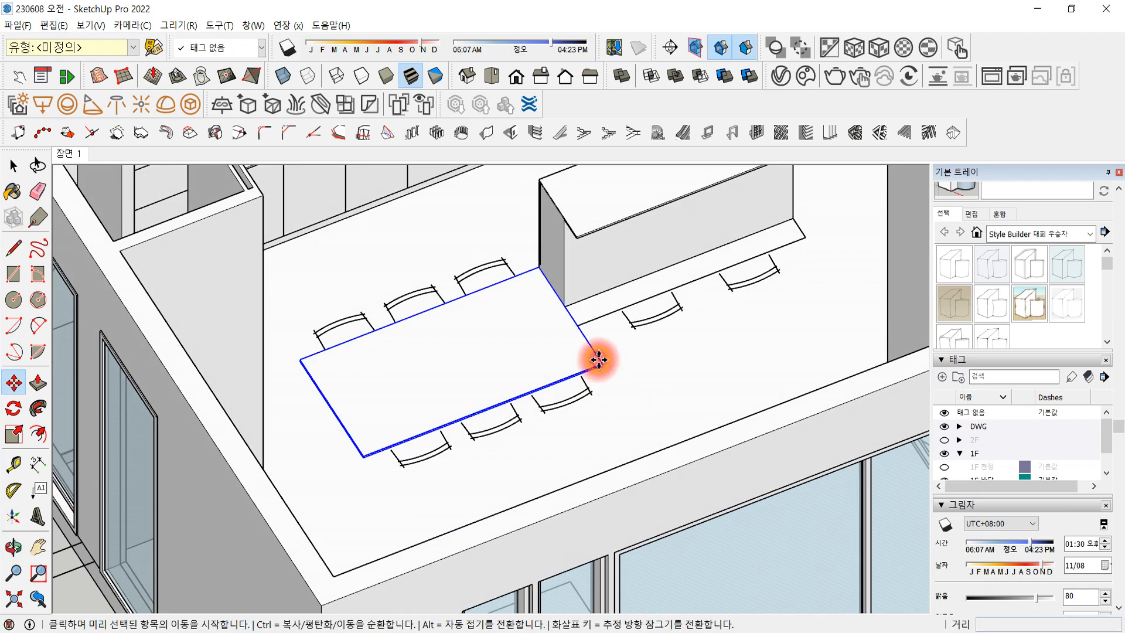
# Move the tabletop group straight up 720 mm from the floor
pyautogui.click(599, 360)
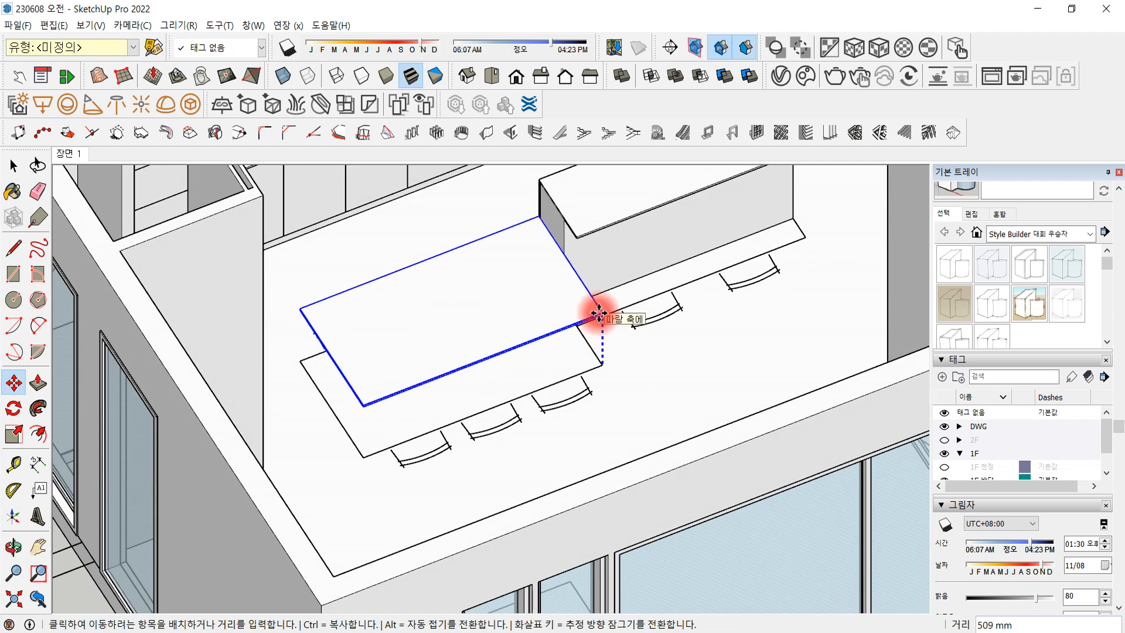
pyautogui.press('Return')
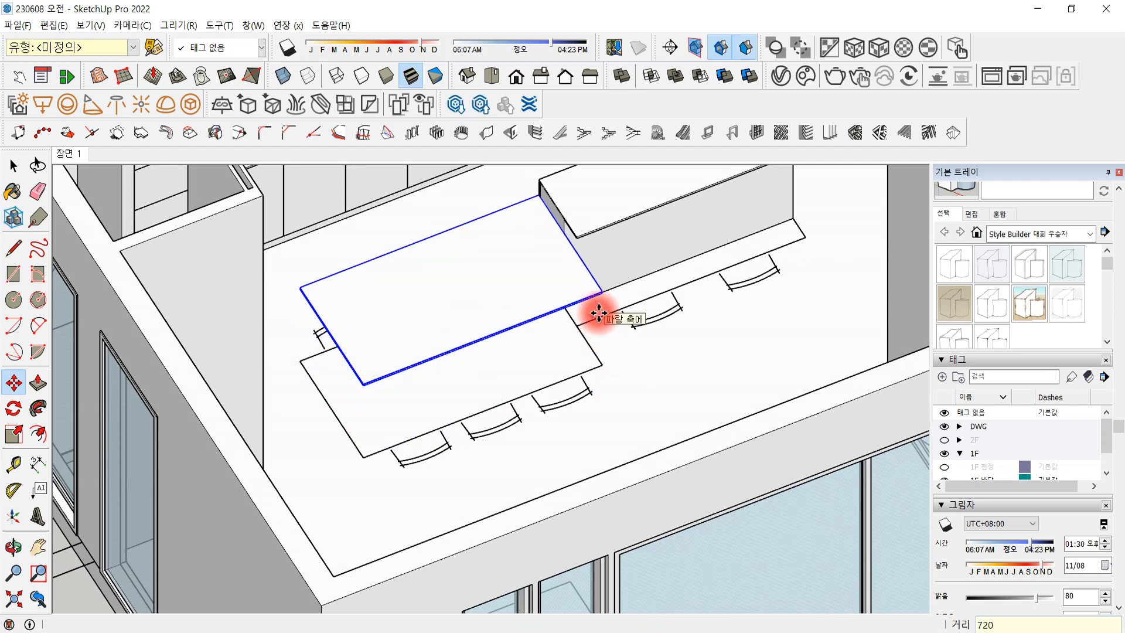
pyautogui.moveTo(533, 276); pyautogui.dragTo(507, 318, button='middle')
pyautogui.press('m')
pyautogui.click(14, 166)
# Move the raised tabletop group 10000 mm along the red axis, out of the house onto free ground
pyautogui.moveTo(483, 272); pyautogui.dragTo(499, 435, button='middle')
pyautogui.scroll(-3, 498, 434)
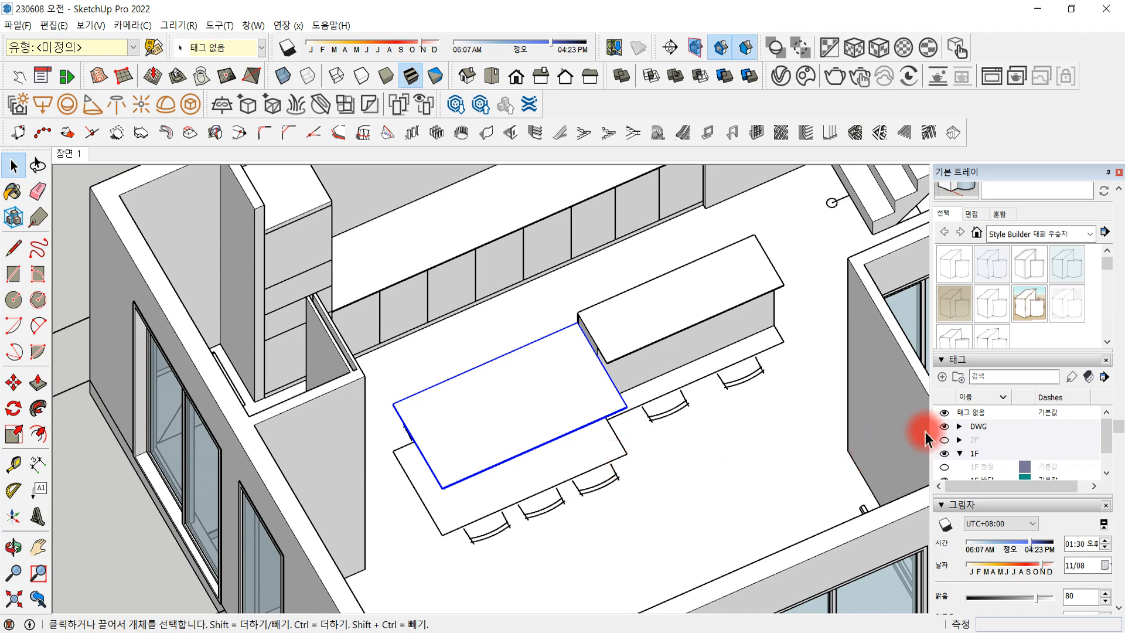
pyautogui.moveTo(535, 460); pyautogui.dragTo(515, 455, button='middle')
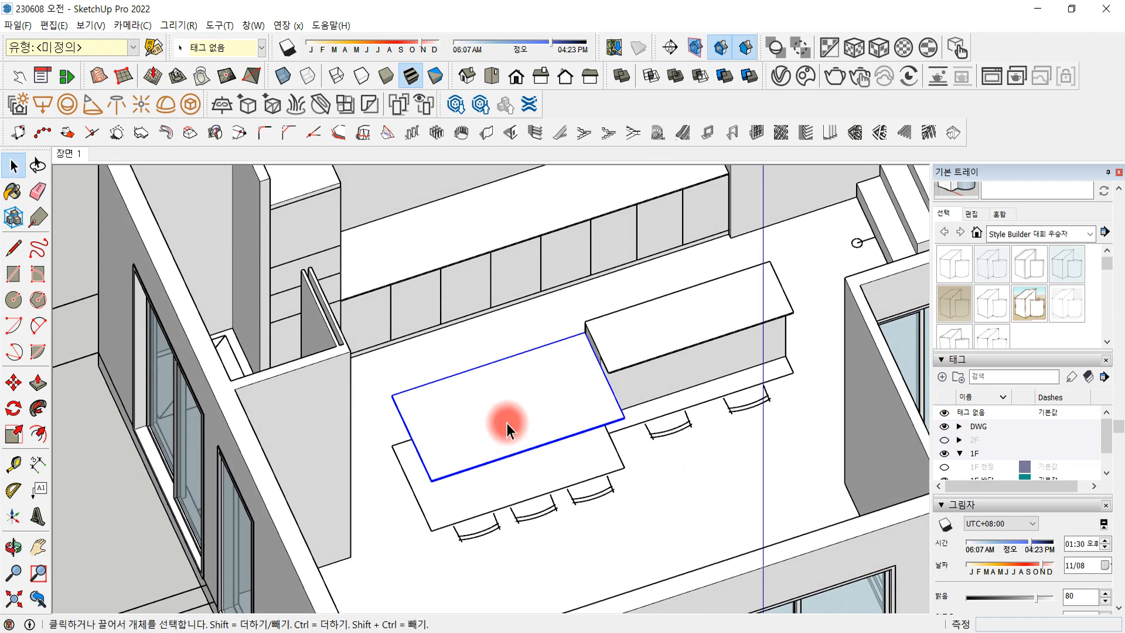
pyautogui.scroll(-5, 507, 424)
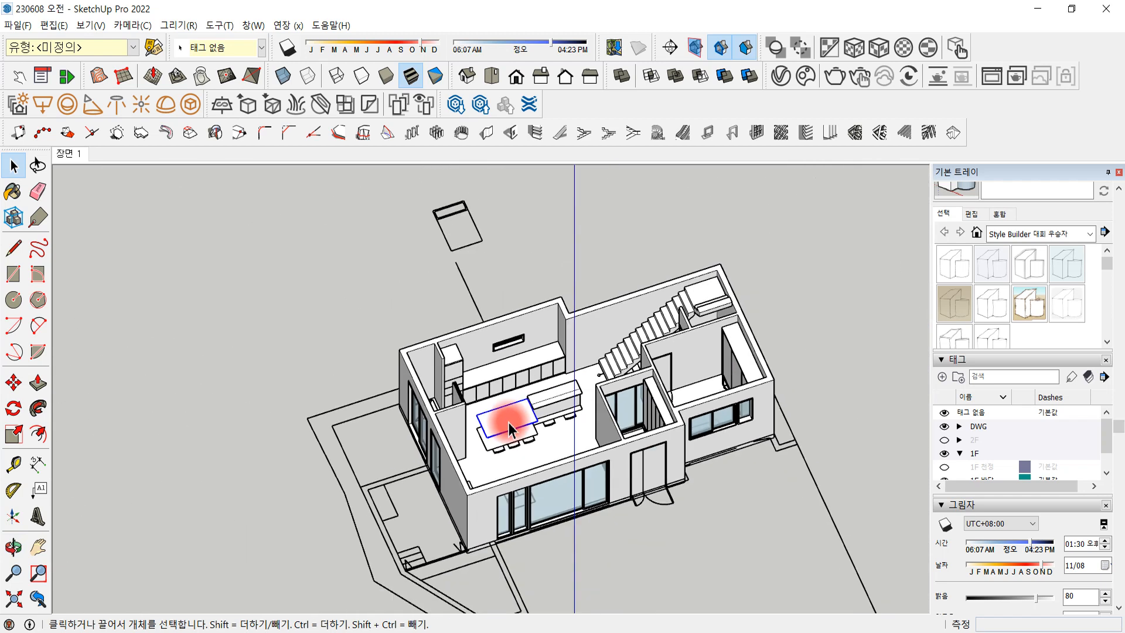
pyautogui.scroll(3, 523, 427)
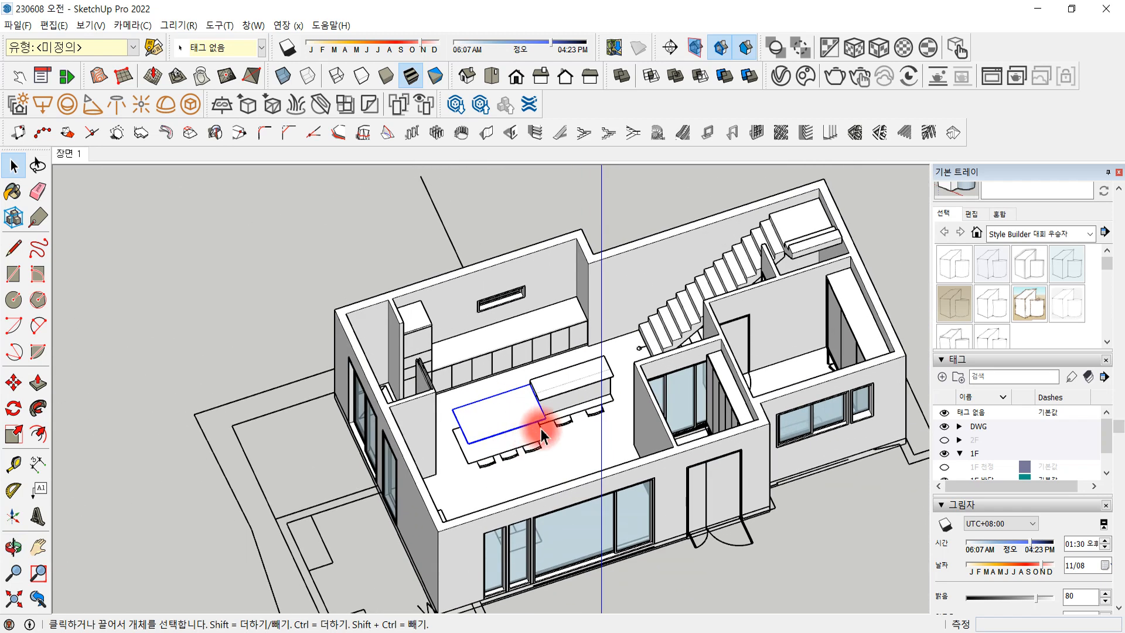
pyautogui.press('m')
pyautogui.press('ctrl')
pyautogui.click(540, 428)
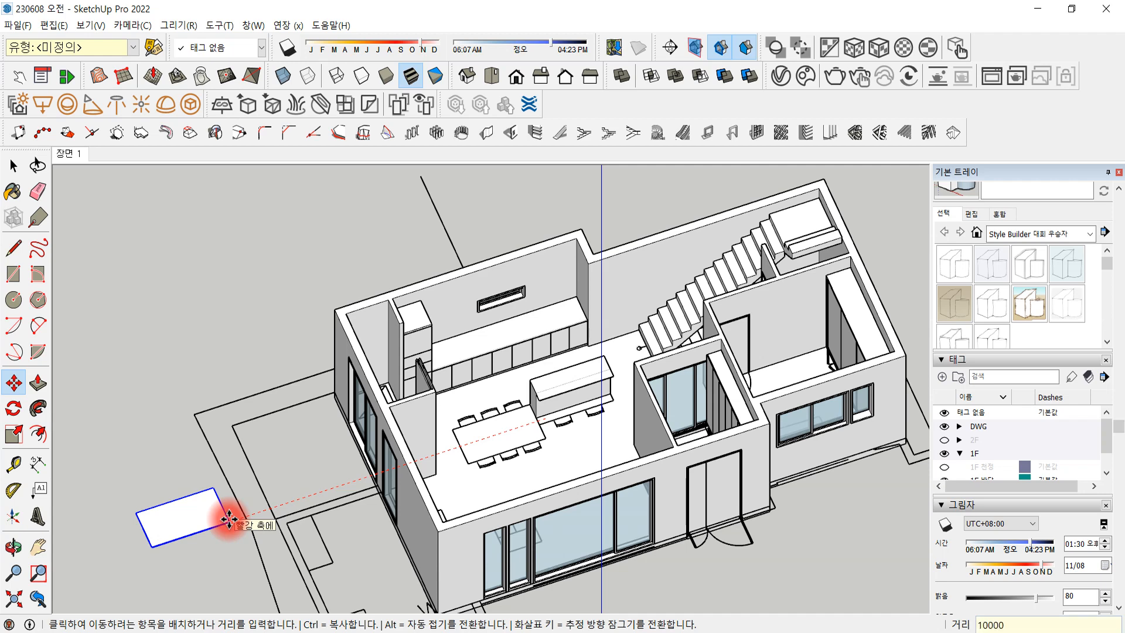
pyautogui.press('Return')
pyautogui.click(13, 166)
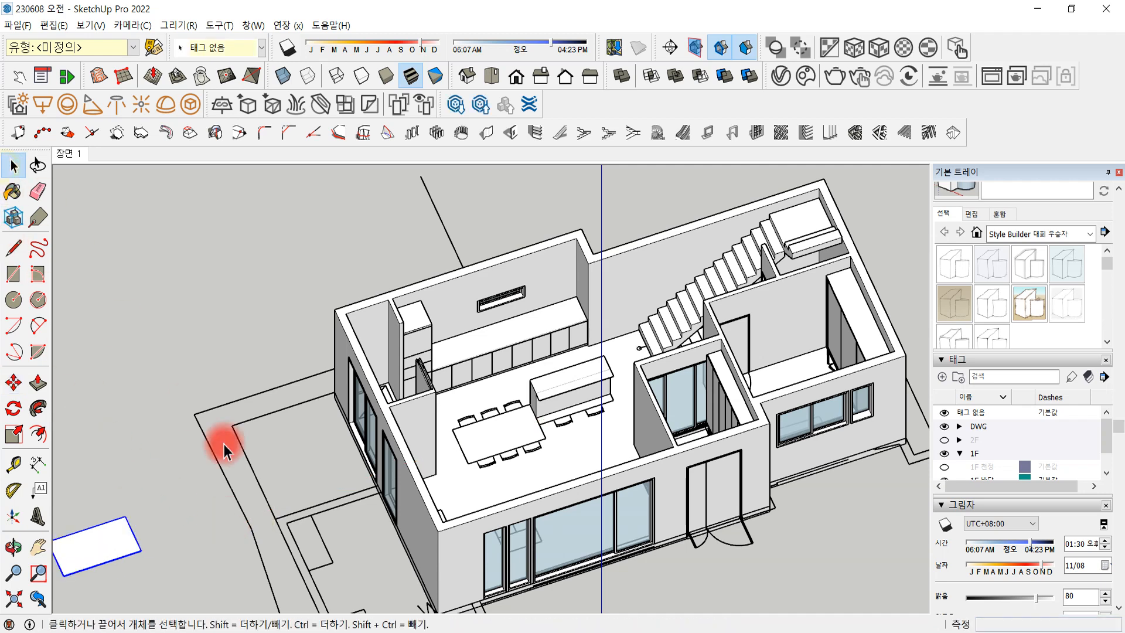
# Open the tabletop group and Push/Pull its underside face 40 mm downward as a new layer that keeps the original edges
pyautogui.moveTo(188, 516); pyautogui.dragTo(405, 328, button='middle')
pyautogui.scroll(4, 366, 403)
pyautogui.scroll(6, 365, 404)
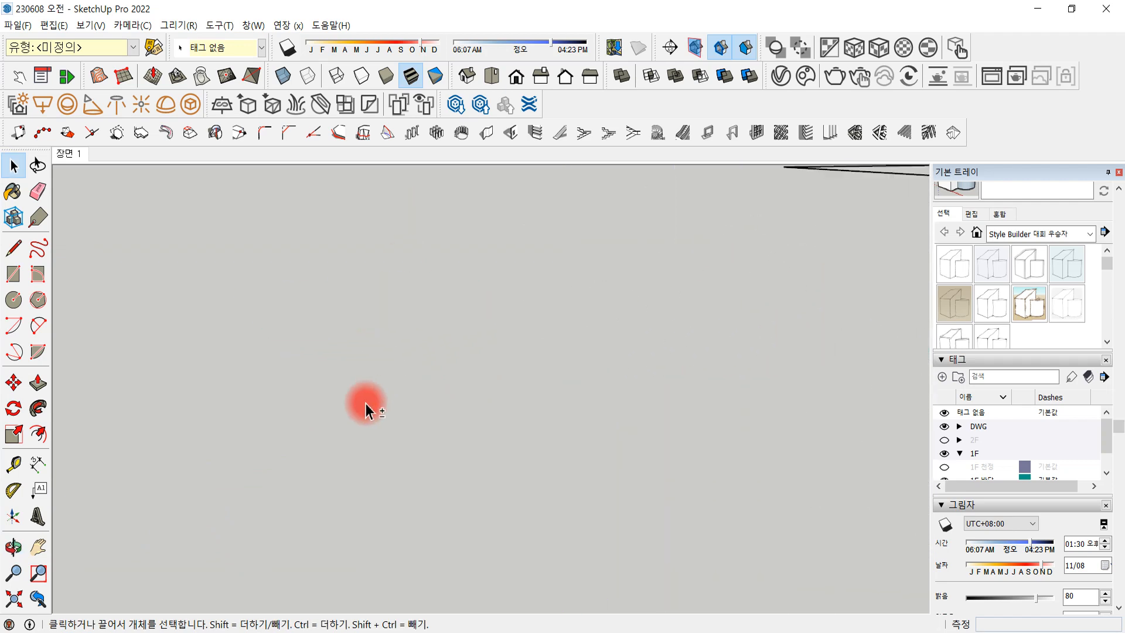
pyautogui.scroll(-5, 450, 396)
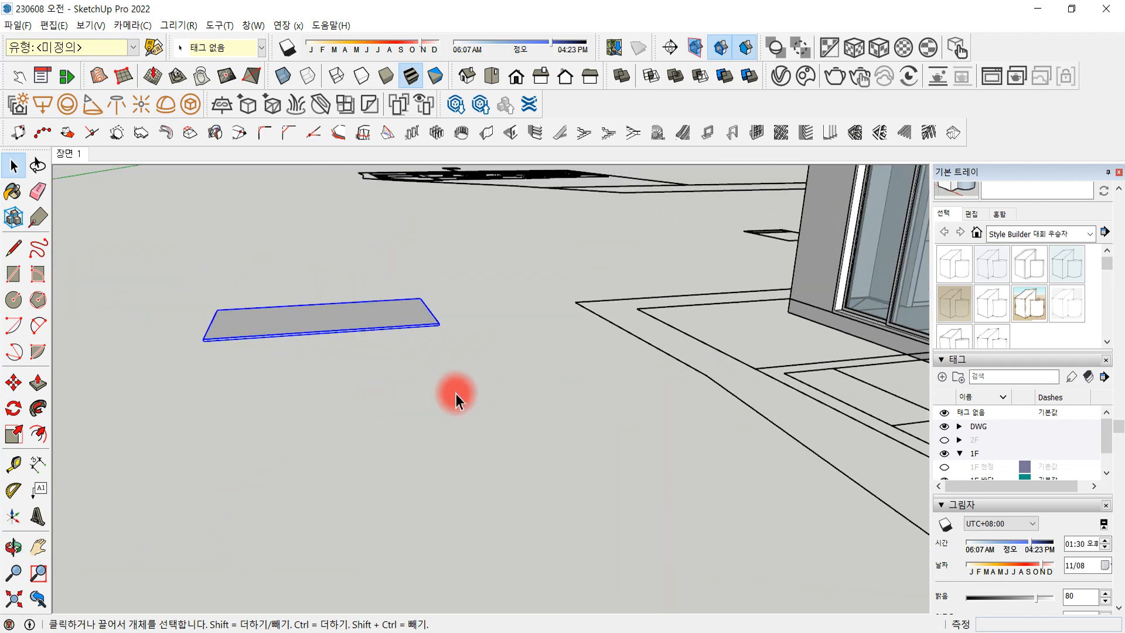
pyautogui.press('z')
pyautogui.scroll(5, 423, 394)
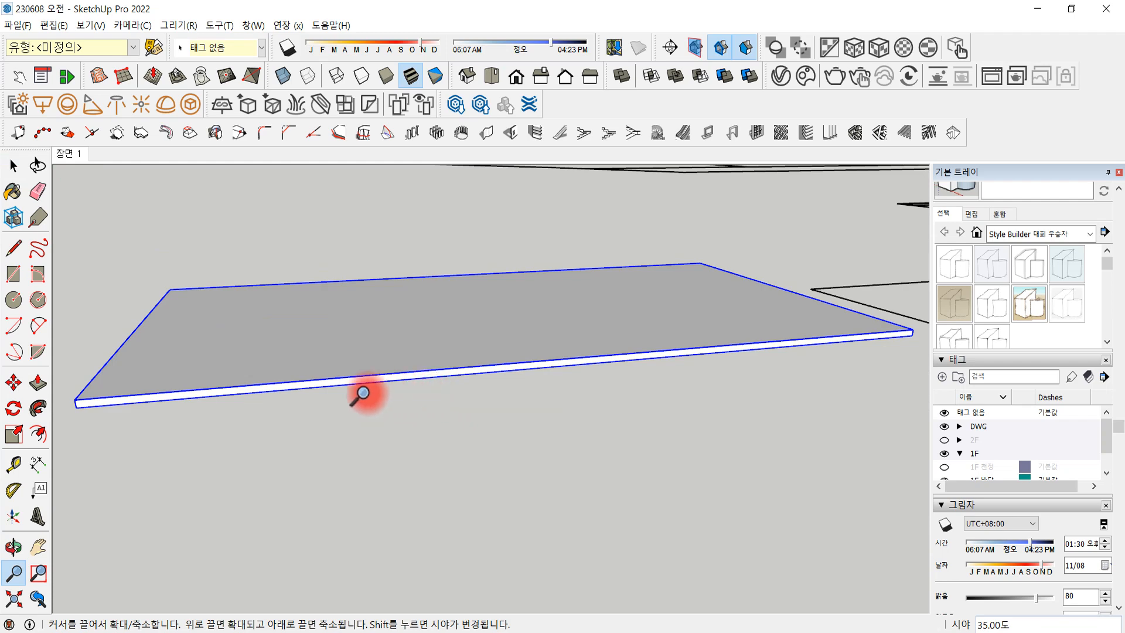
pyautogui.click(14, 166)
pyautogui.scroll(6, 371, 388)
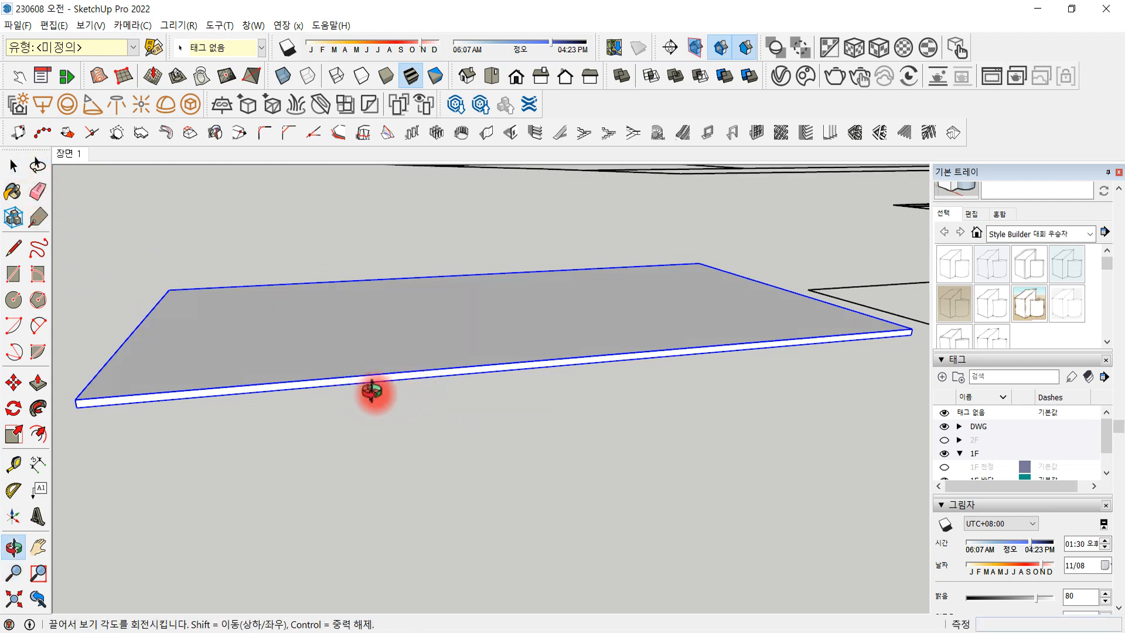
pyautogui.click(370, 306)
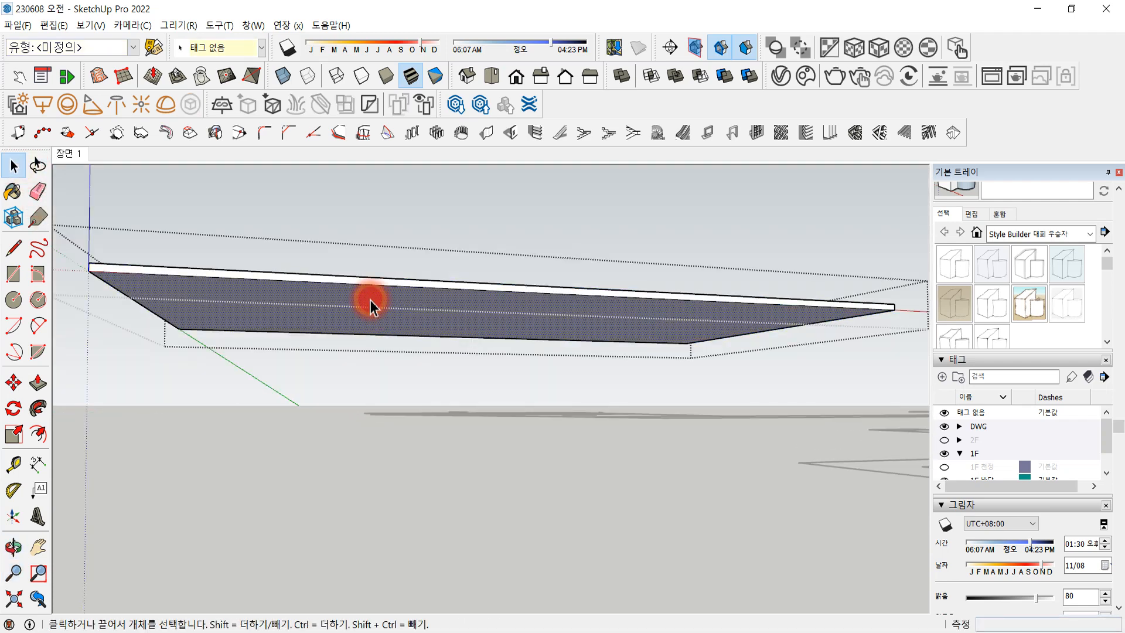
pyautogui.press('p')
pyautogui.click(369, 305)
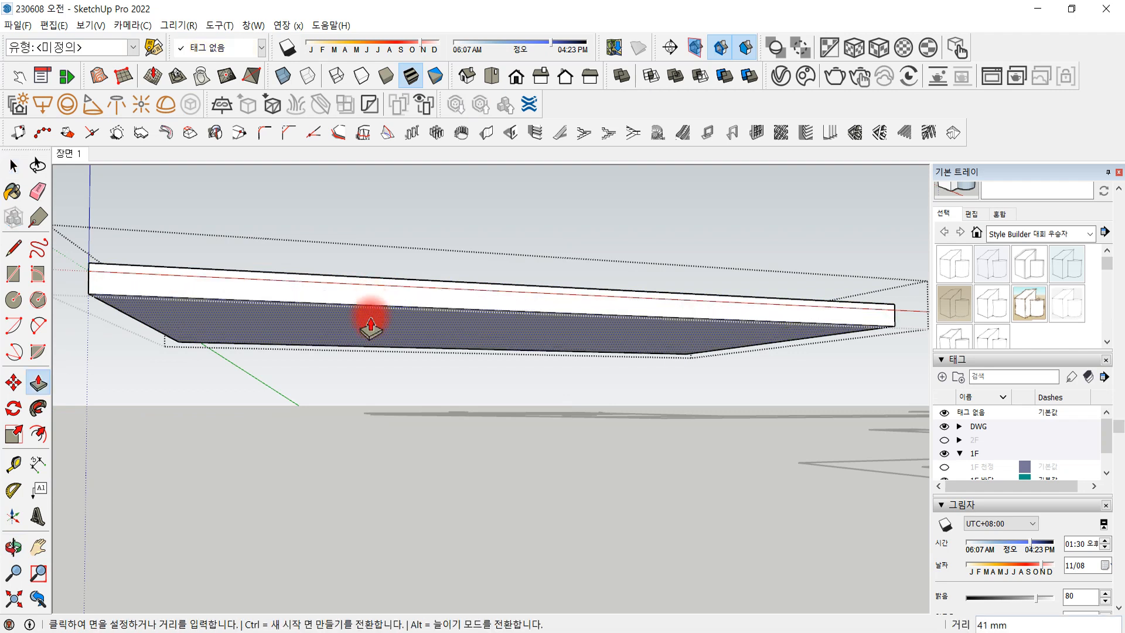
pyautogui.click(371, 321)
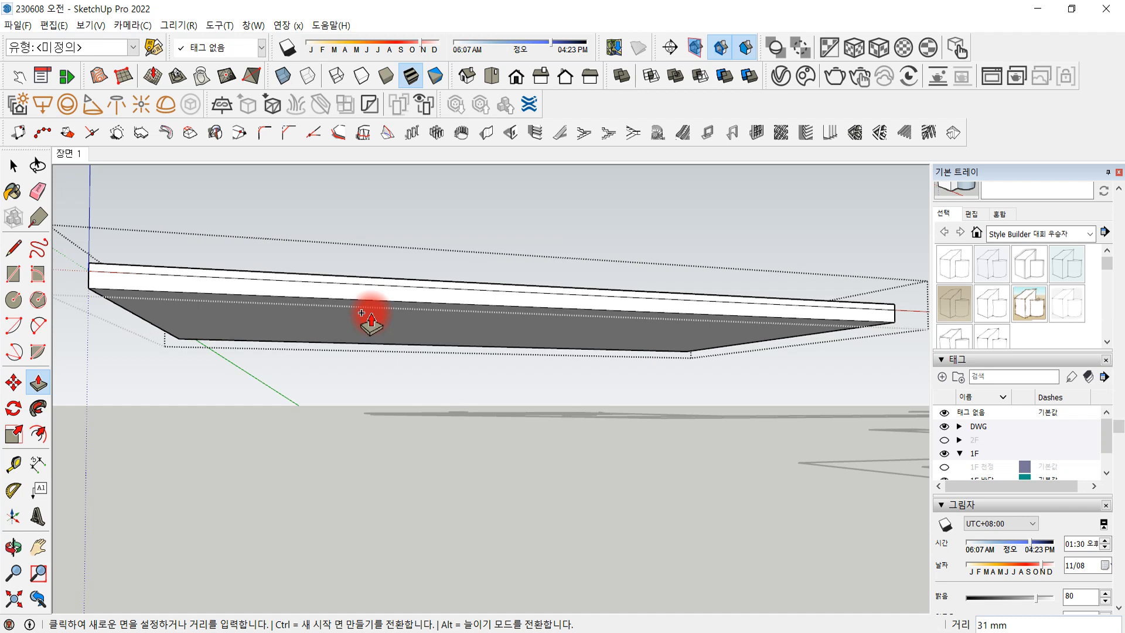
pyautogui.press('Return')
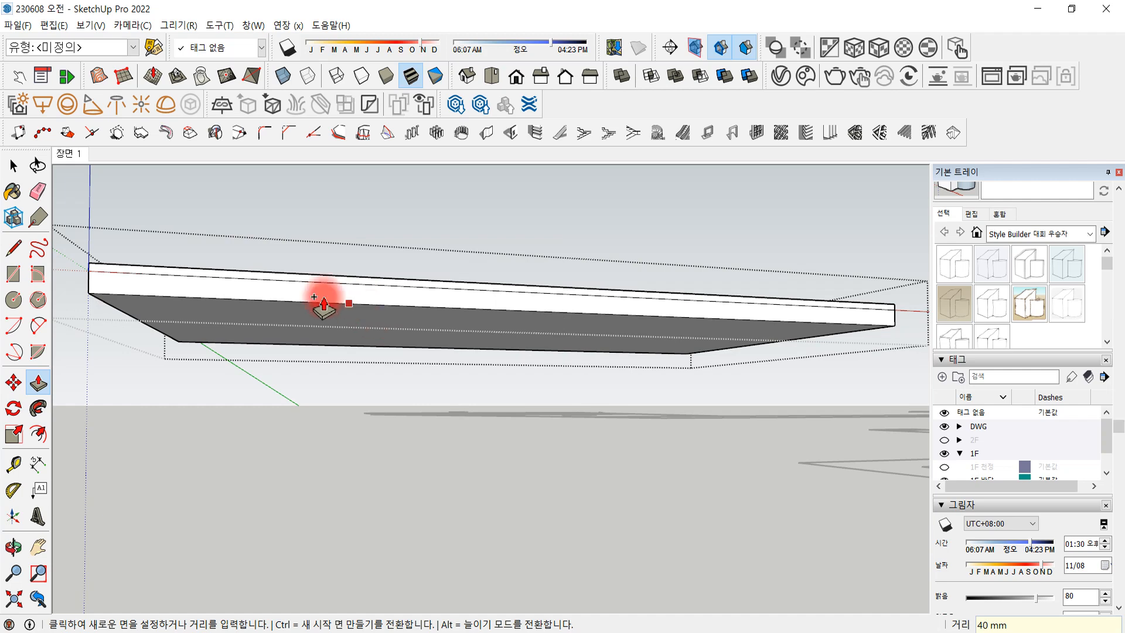
pyautogui.click(13, 166)
# Scale the tabletop's bottom face uniformly about its centre to 0.85 so the lower layer tapers inward
pyautogui.moveTo(226, 283); pyautogui.dragTo(359, 312, button='middle')
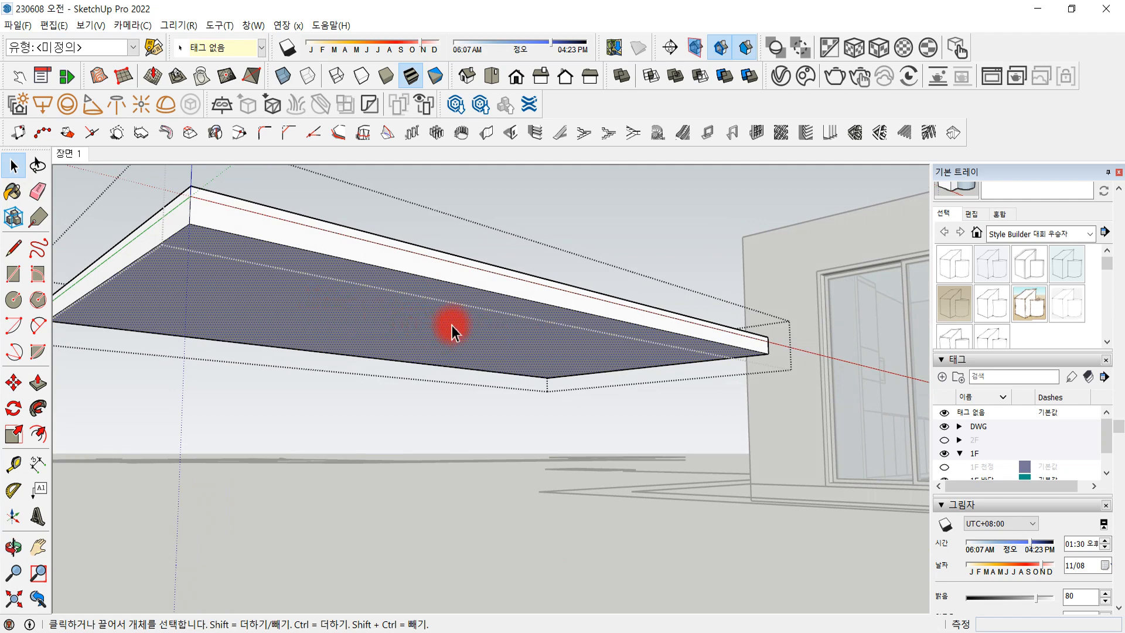
pyautogui.click(14, 434)
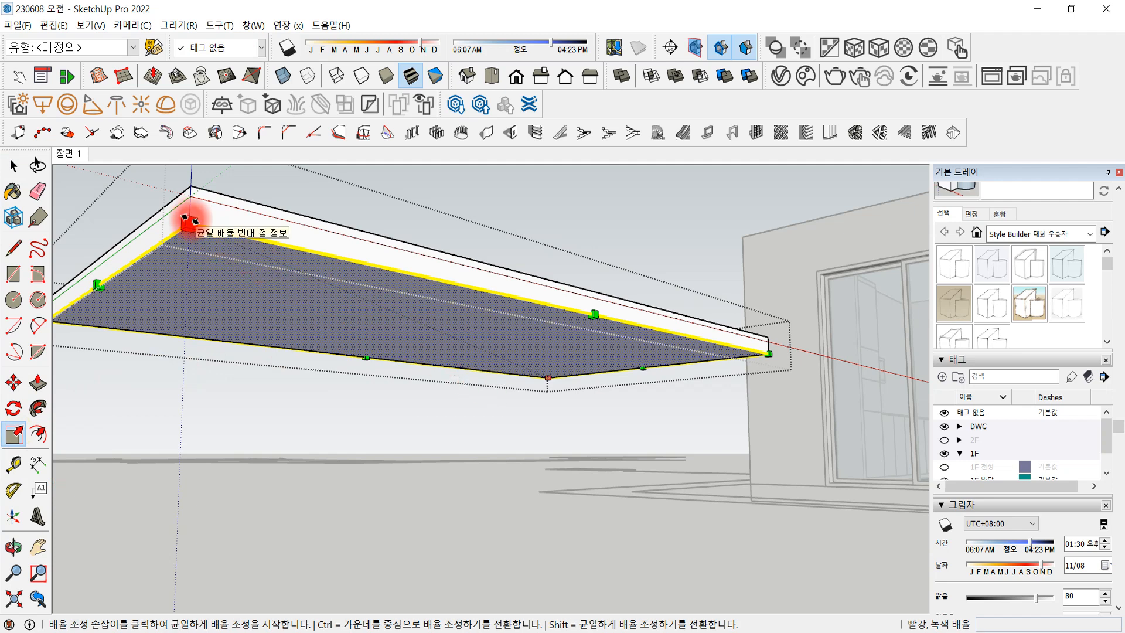
pyautogui.click(188, 221)
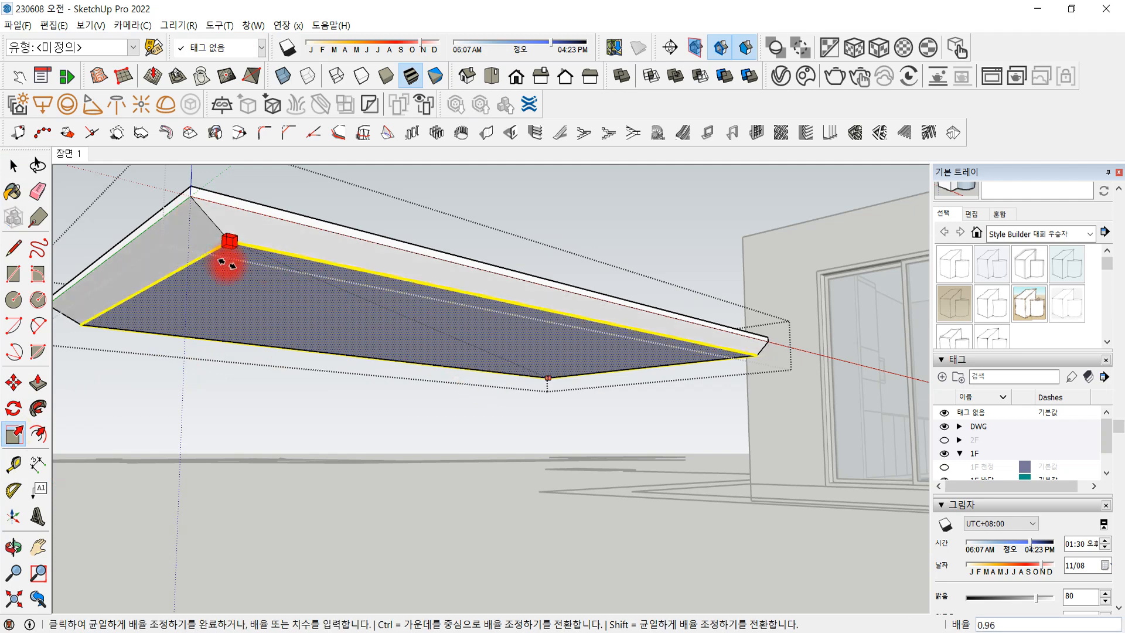
pyautogui.moveTo(228, 264); pyautogui.dragTo(271, 276, button='middle')
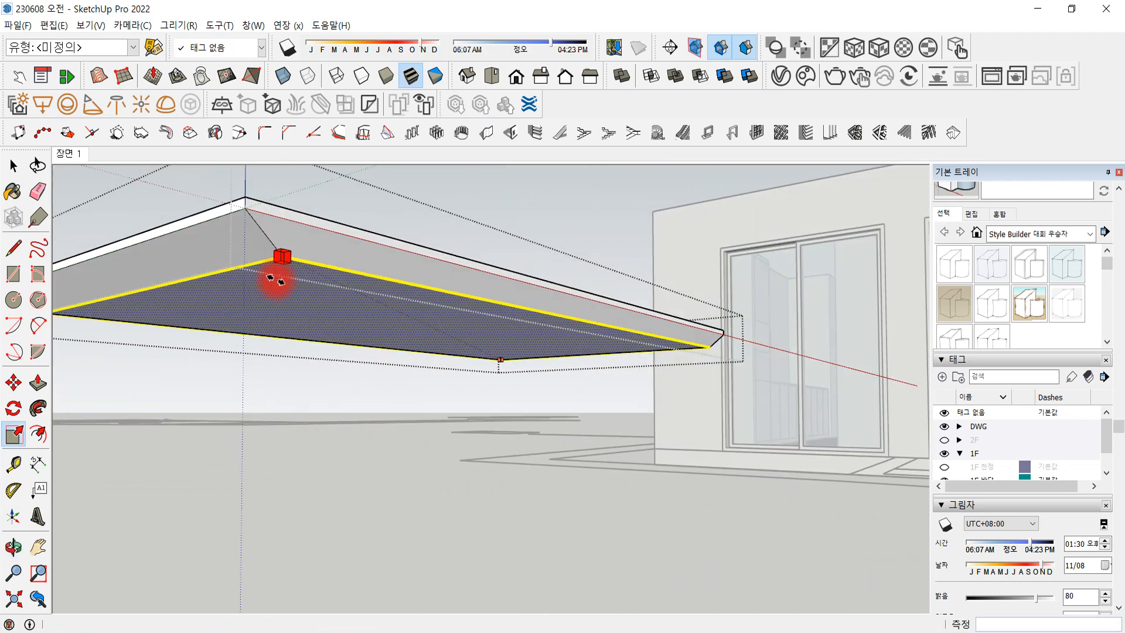
pyautogui.press('ctrl')
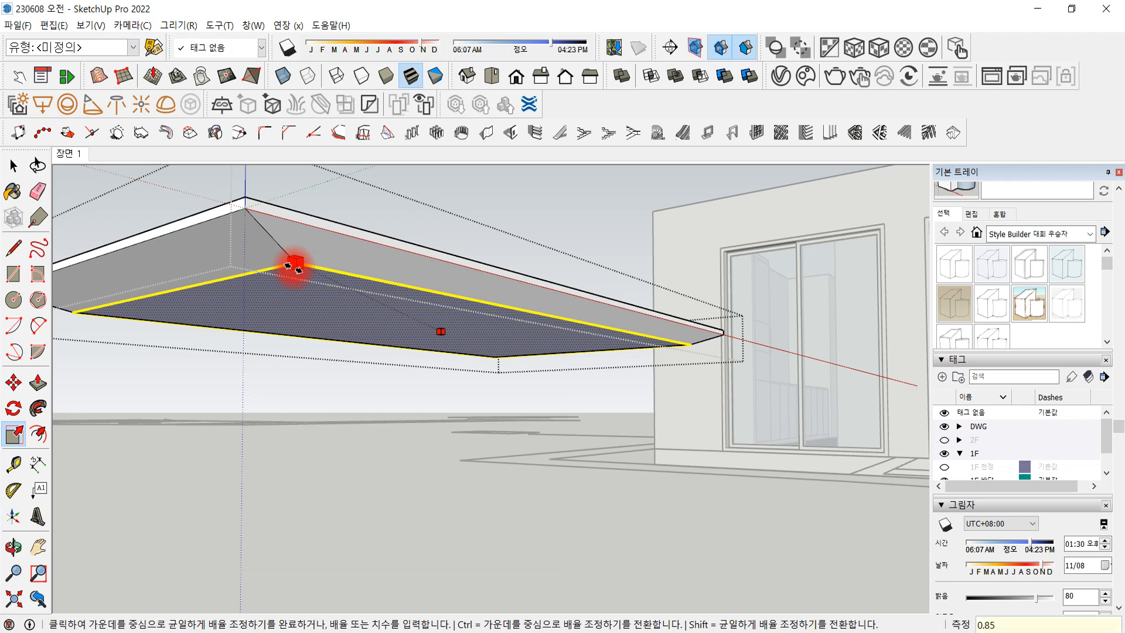
pyautogui.click(293, 268)
pyautogui.click(13, 166)
# Close the tabletop group and view the tapered underside from below
pyautogui.scroll(-2, 378, 294)
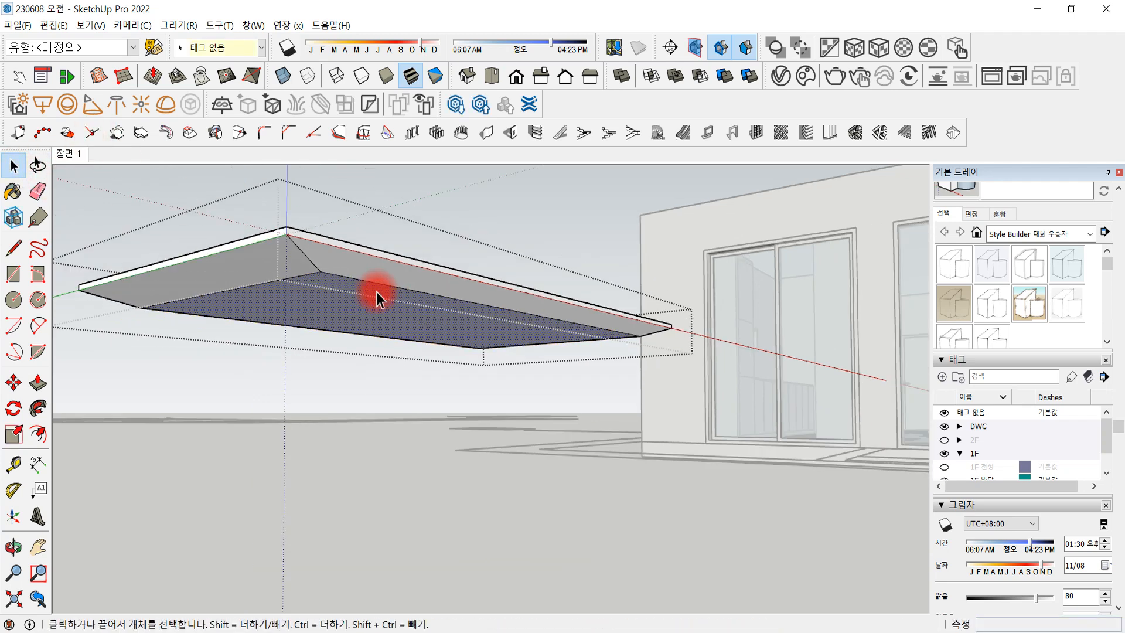
pyautogui.moveTo(378, 296); pyautogui.dragTo(384, 409, button='middle')
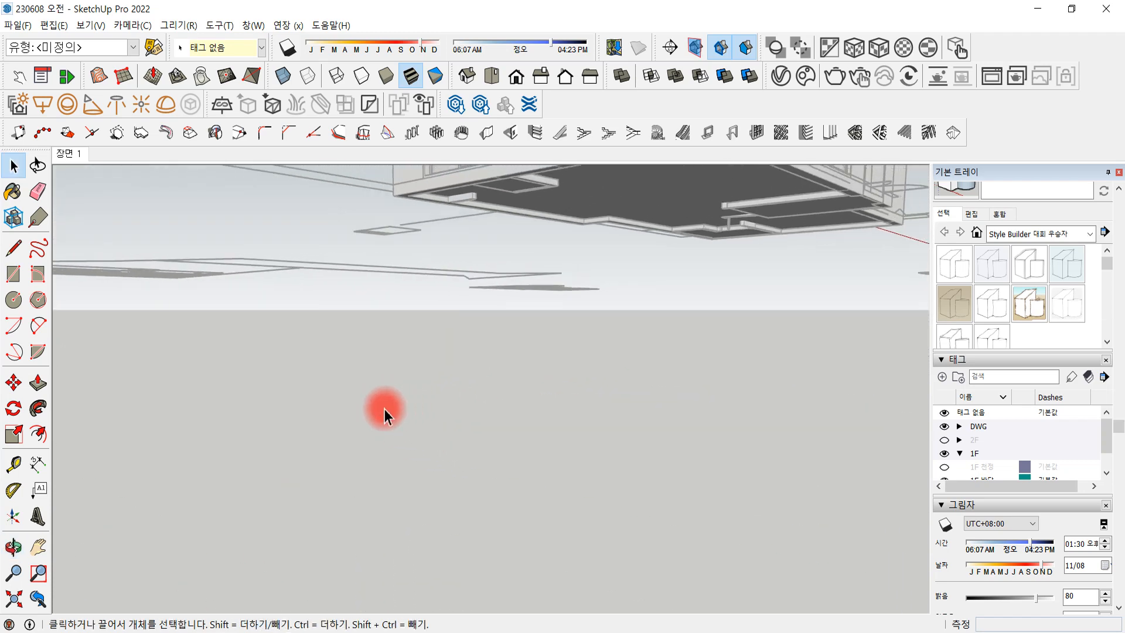
pyautogui.scroll(-6, 385, 409)
pyautogui.keyDown('shift'); pyautogui.moveTo(241, 262); pyautogui.dragTo(377, 379, button='middle'); pyautogui.keyUp('shift')
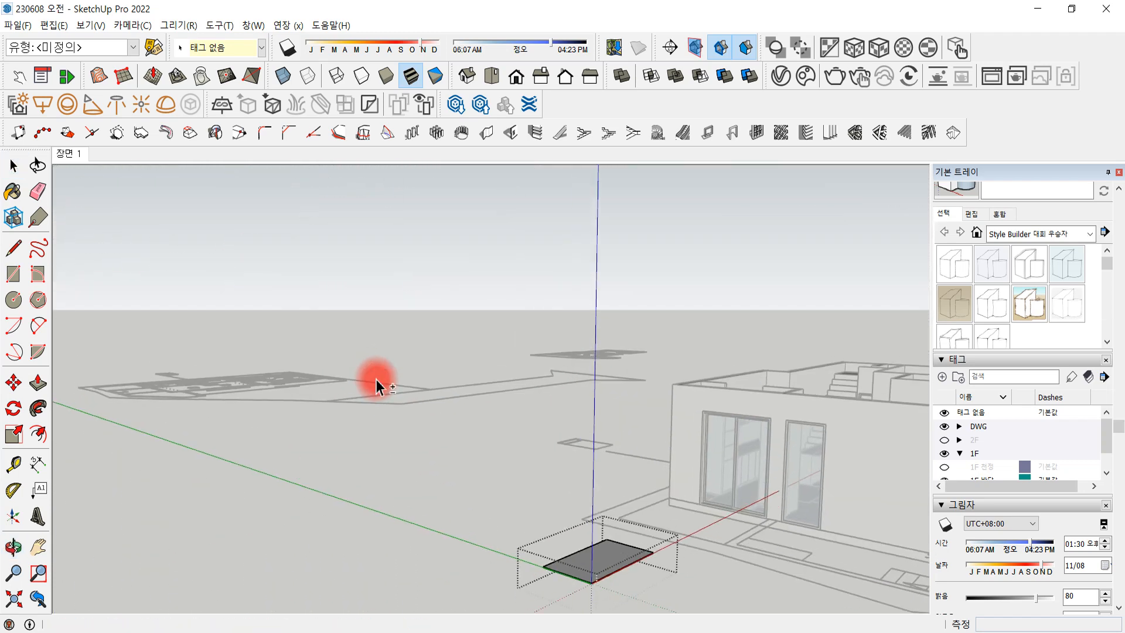
pyautogui.moveTo(608, 605); pyautogui.dragTo(428, 410, button='middle')
pyautogui.scroll(2, 406, 344)
pyautogui.click(589, 266)
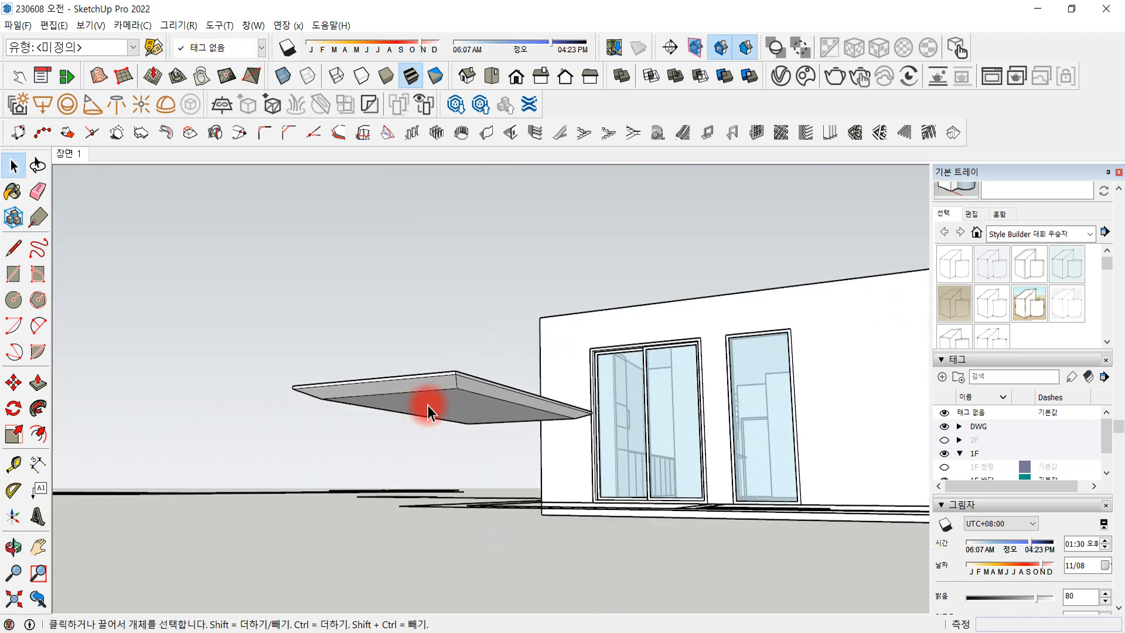
pyautogui.scroll(3, 449, 407)
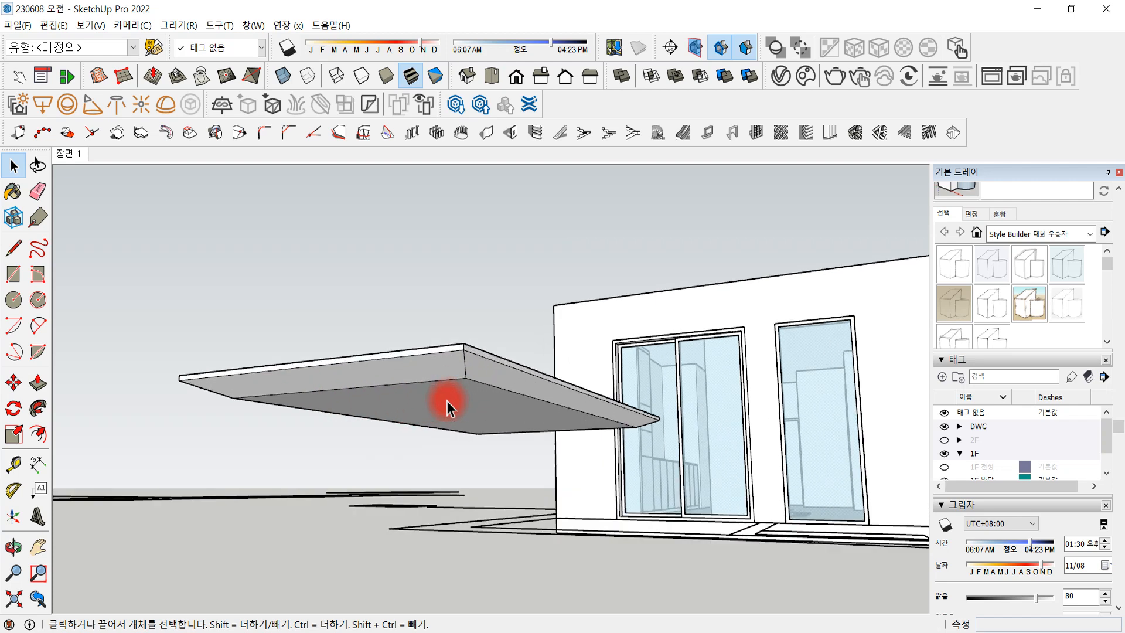
pyautogui.click(14, 275)
pyautogui.press('space')
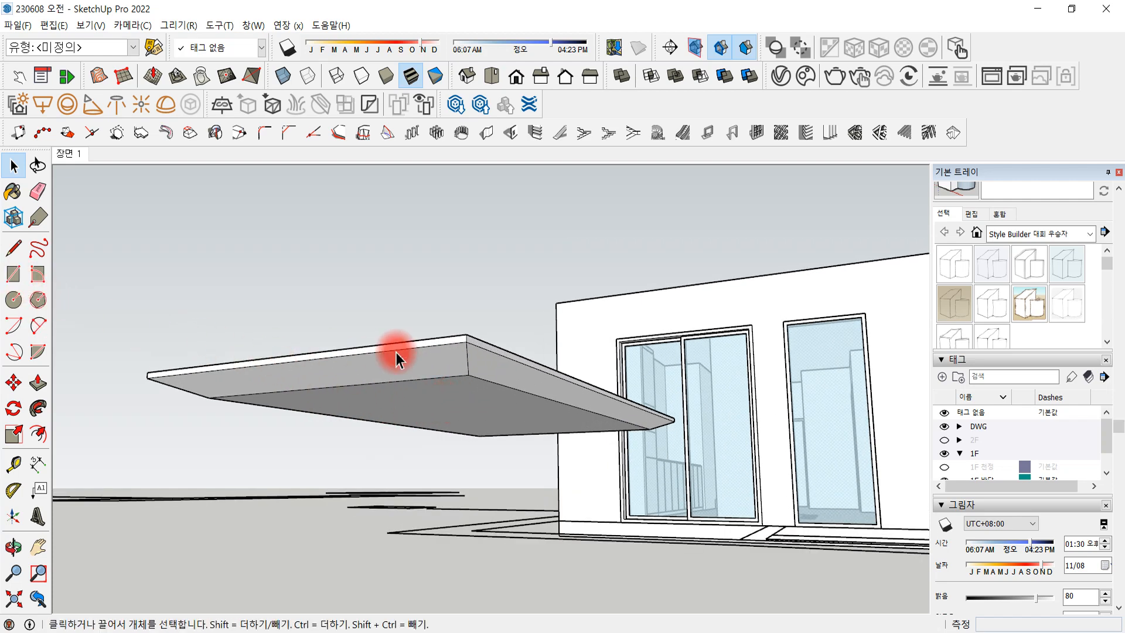
pyautogui.doubleClick(396, 354)
pyautogui.click(396, 360)
pyautogui.click(337, 257)
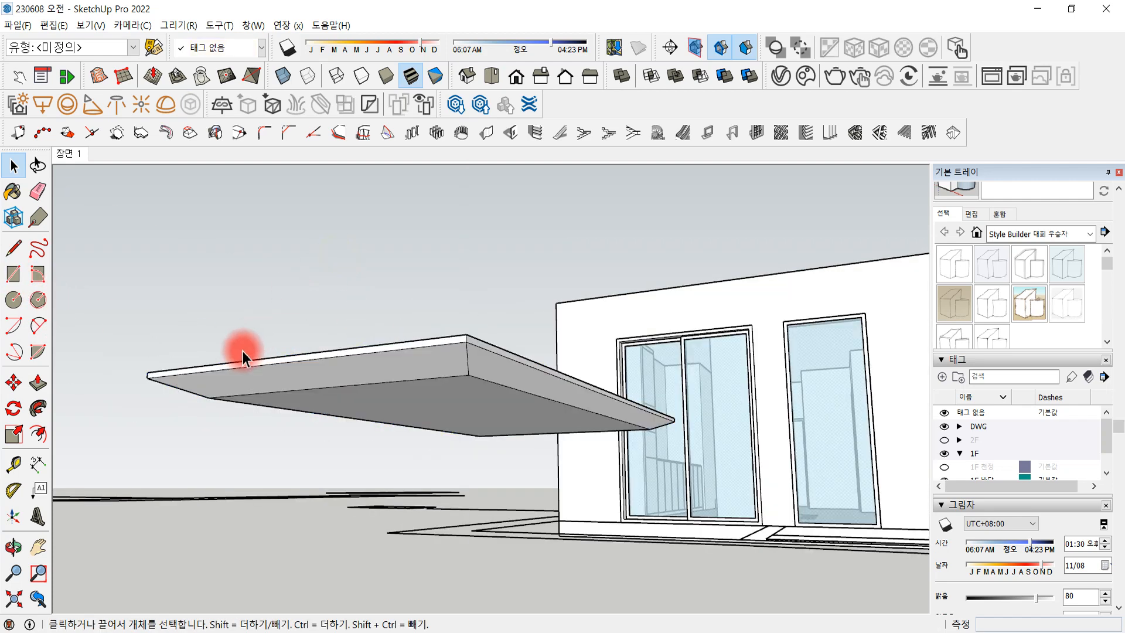
# Draw a small rectangular leg profile, 60 mm on its first side, at a corner of the tabletop's tapered underside
pyautogui.click(14, 274)
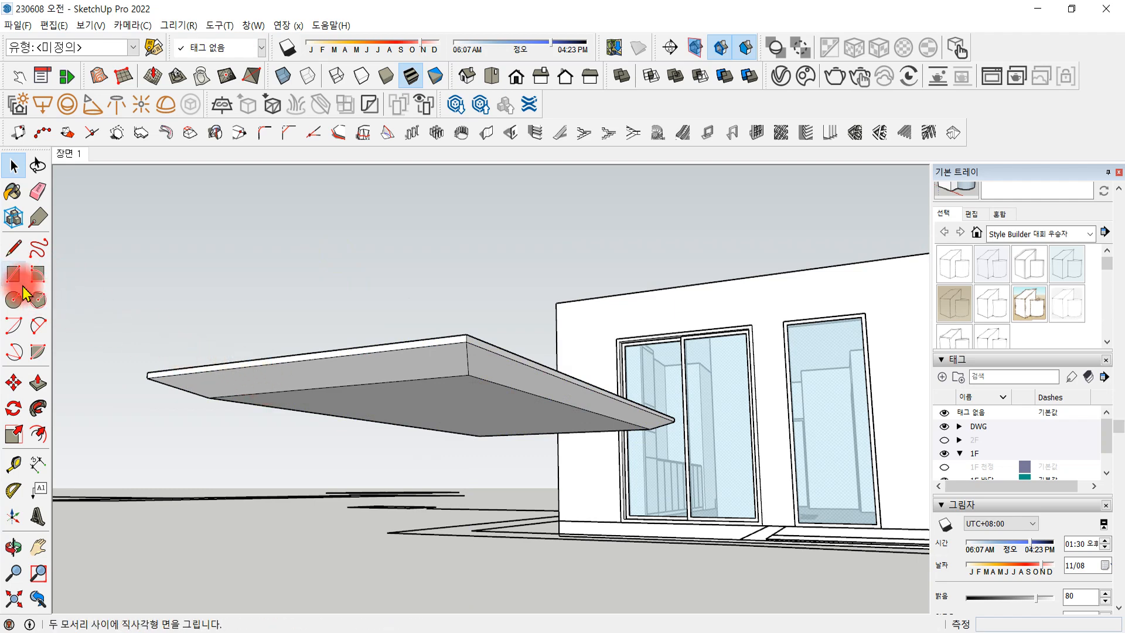
pyautogui.click(209, 397)
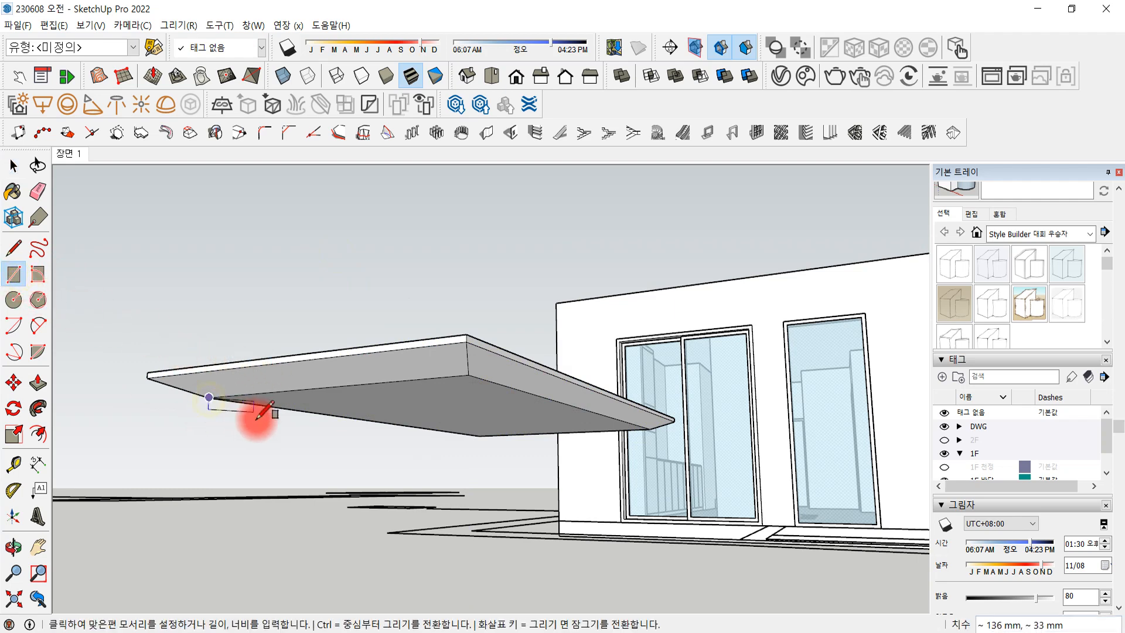
pyautogui.scroll(-6, 267, 407)
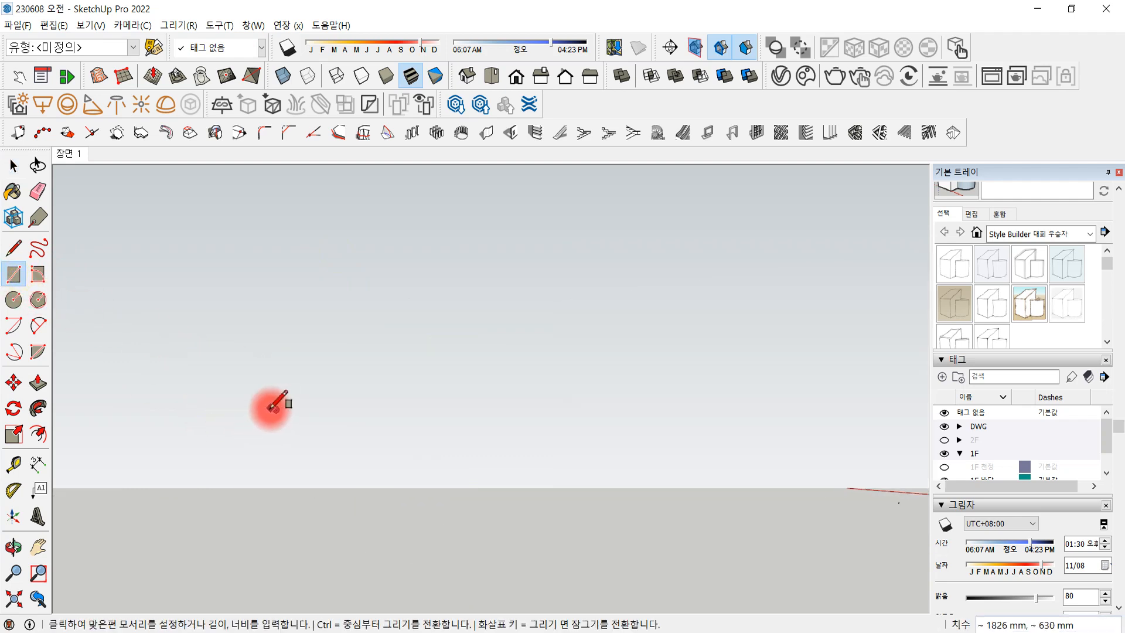
pyautogui.scroll(4, 279, 424)
pyautogui.moveTo(270, 415); pyautogui.dragTo(358, 365, button='middle')
pyautogui.scroll(5, 416, 295)
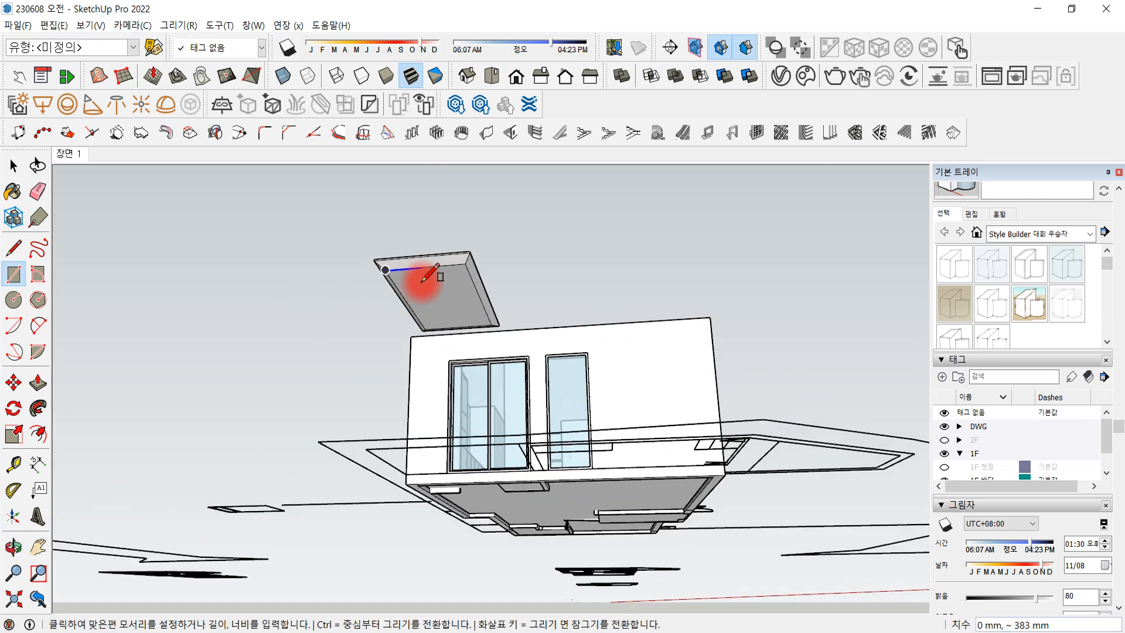
pyautogui.scroll(2, 399, 274)
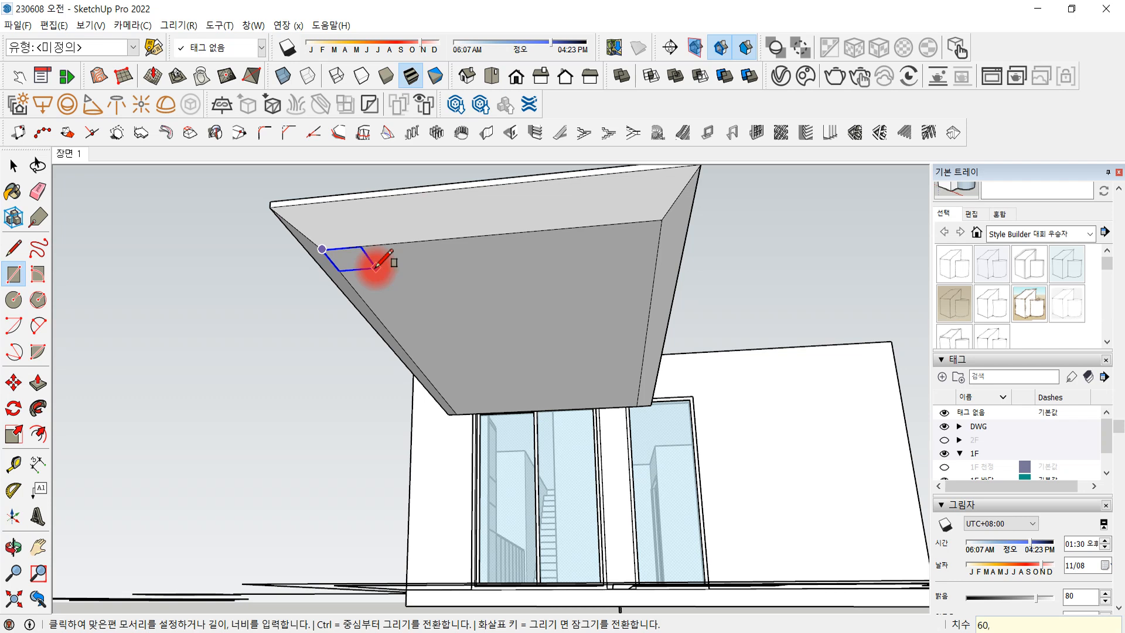
pyautogui.press('Return')
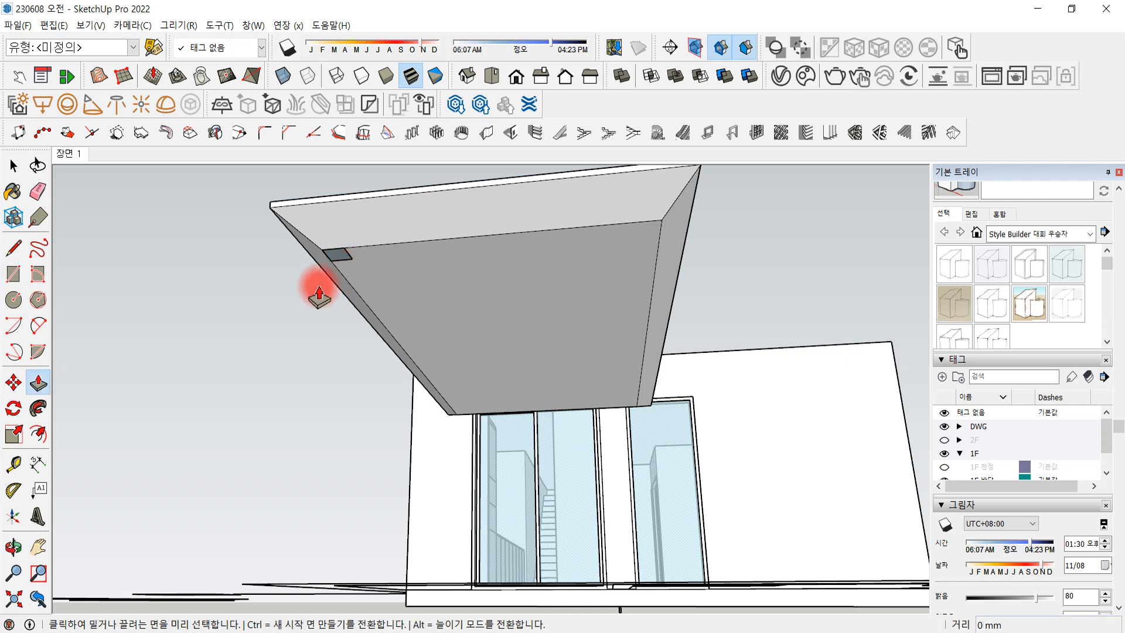
# Push/Pull the small leg profile at the tabletop's corner 680 mm downward to form a leg
pyautogui.press('p')
pyautogui.click(339, 254)
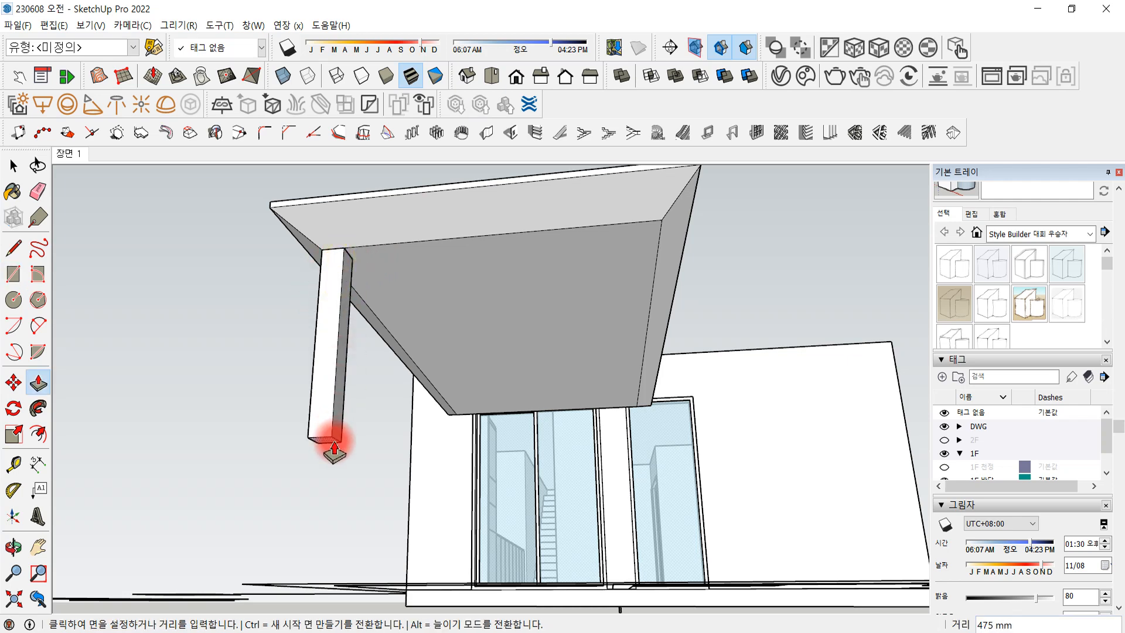
pyautogui.scroll(-4, 328, 458)
pyautogui.moveTo(350, 510); pyautogui.dragTo(275, 592, button='middle')
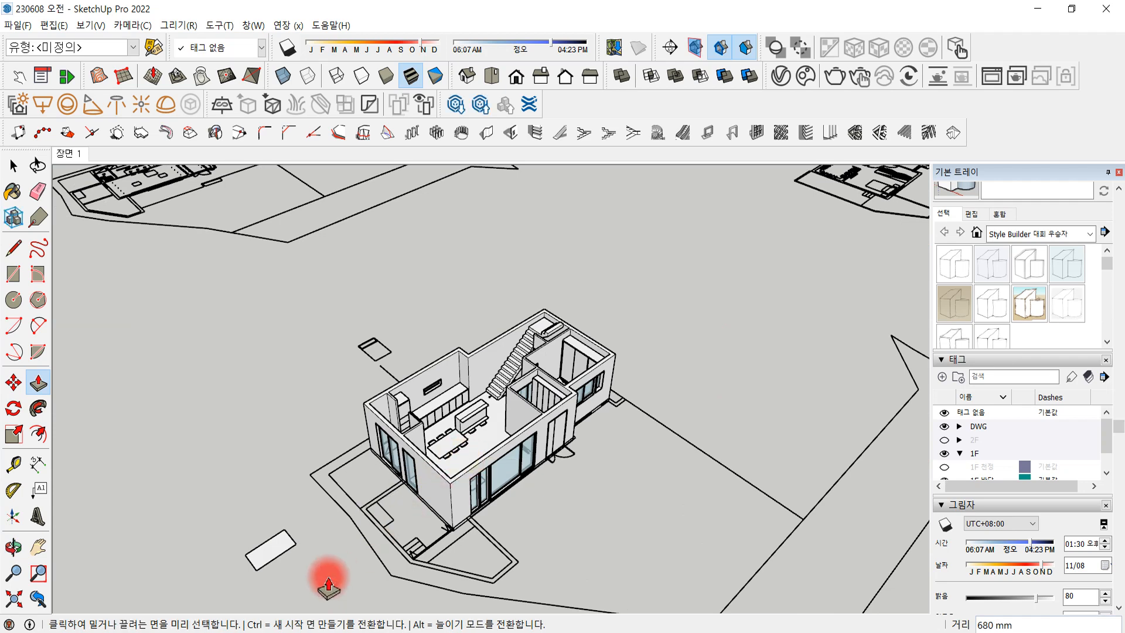
# Select the whole table leg and make it a group
pyautogui.moveTo(329, 578); pyautogui.dragTo(218, 455, button='middle')
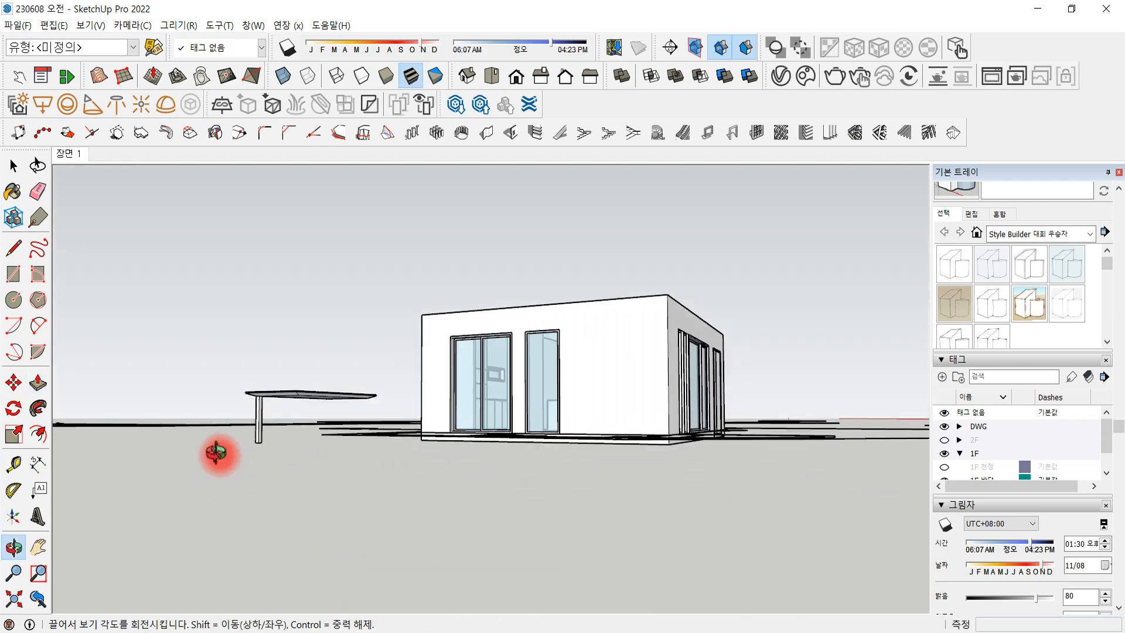
pyautogui.scroll(5, 271, 414)
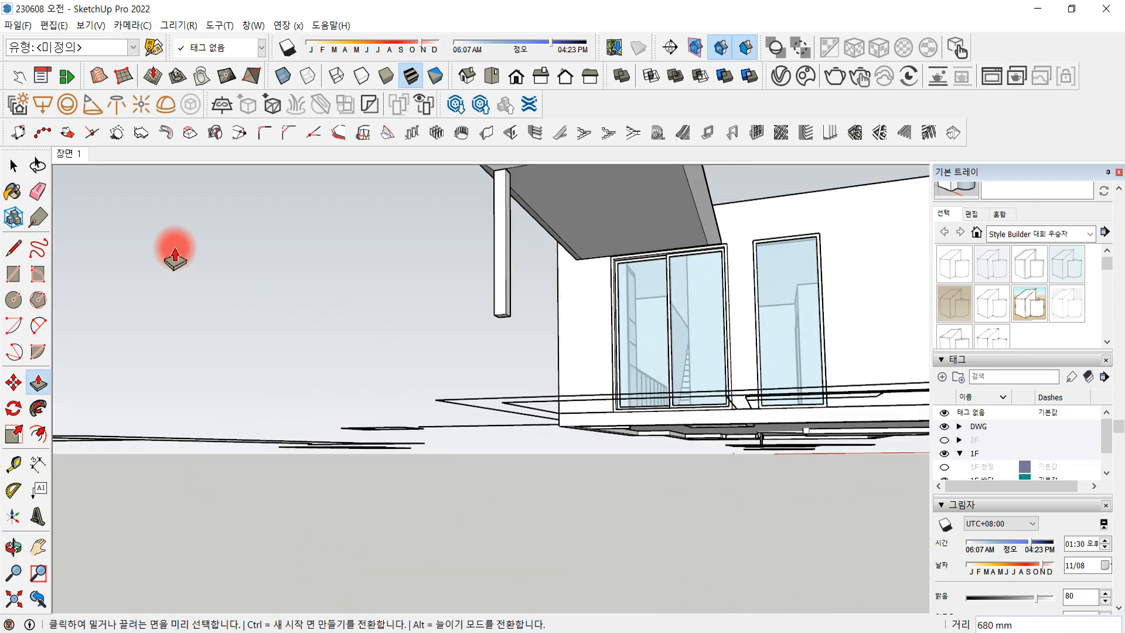
pyautogui.click(15, 166)
pyautogui.moveTo(607, 269); pyautogui.dragTo(516, 301, button='middle')
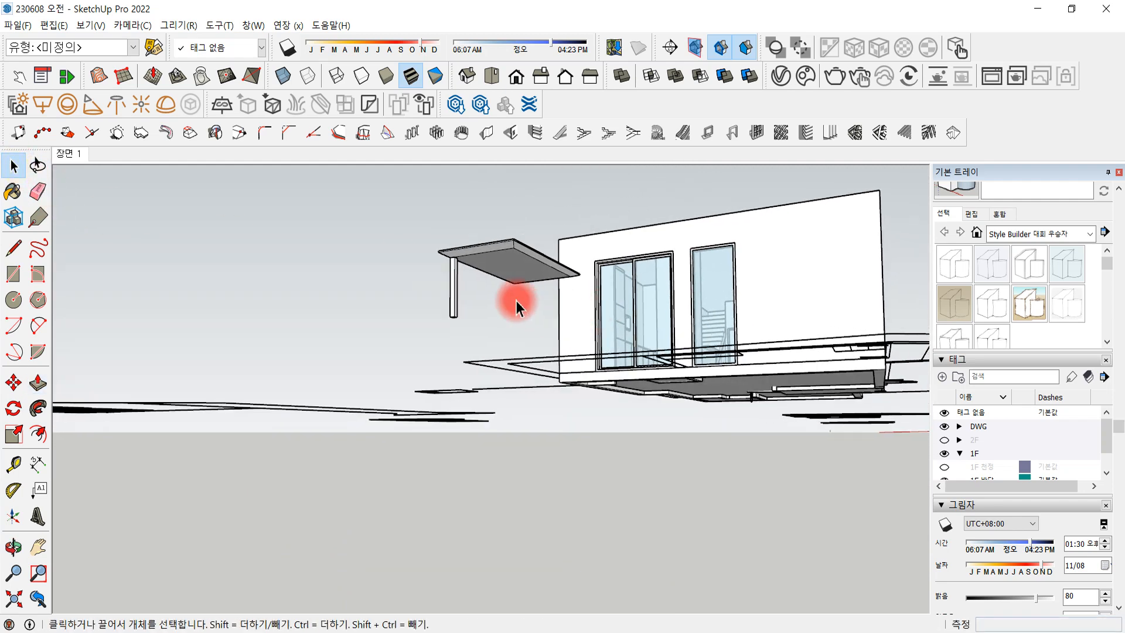
pyautogui.scroll(5, 510, 298)
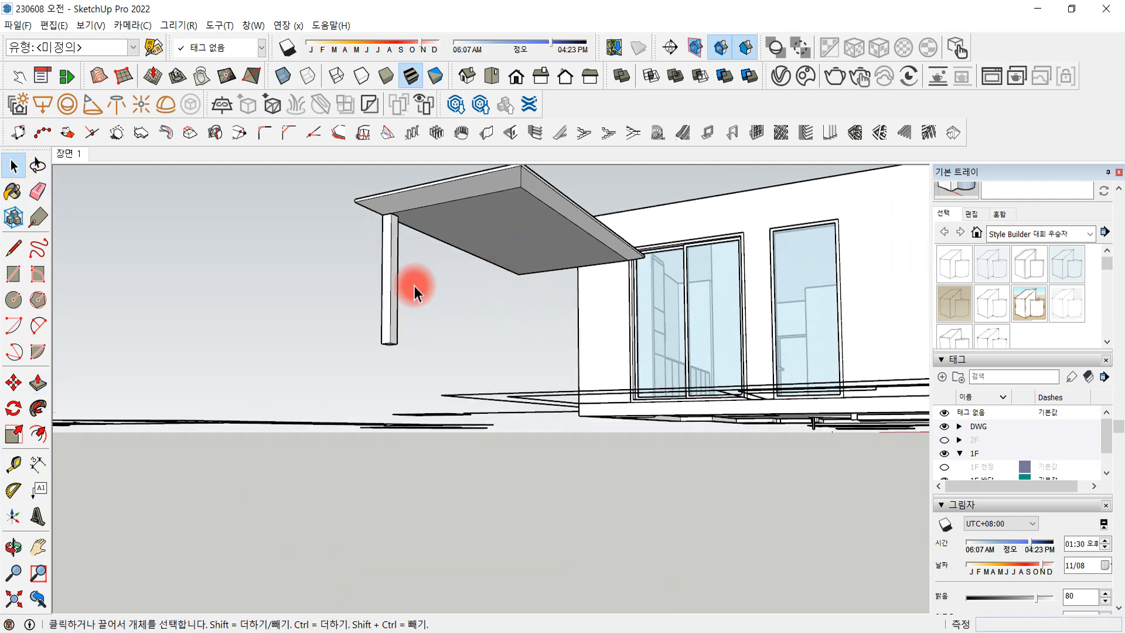
pyautogui.click(390, 284)
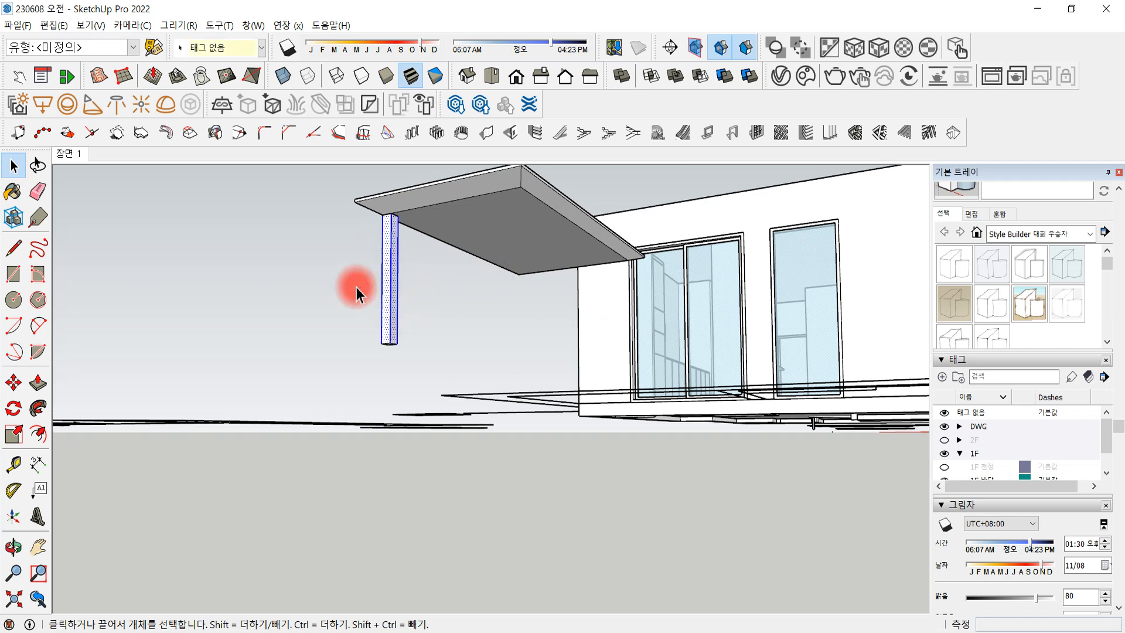
pyautogui.rightClick(387, 286)
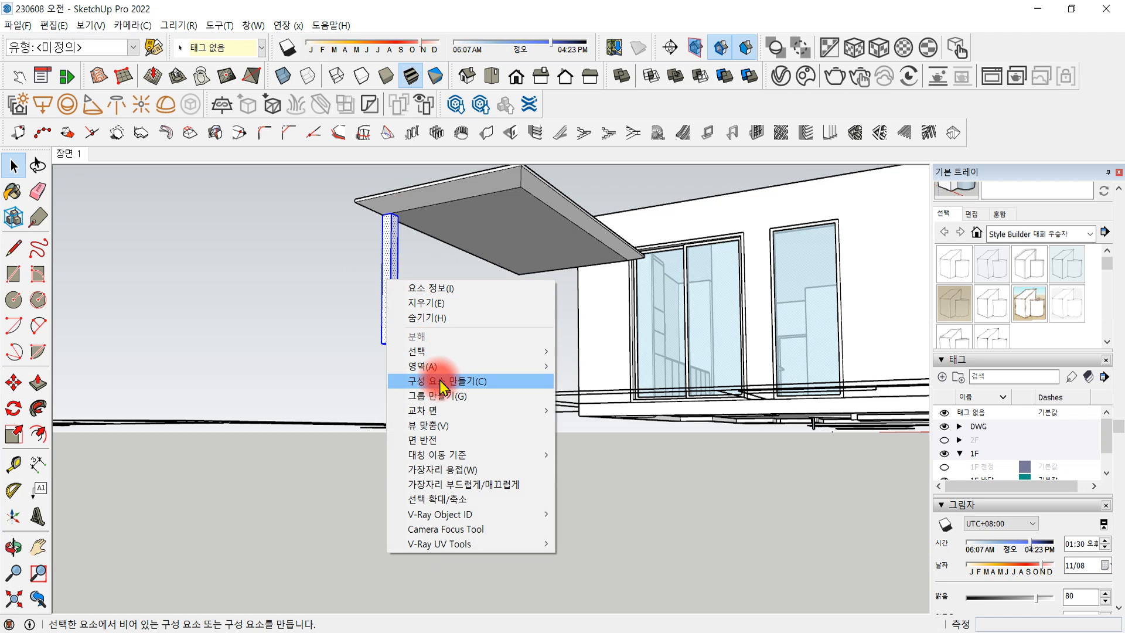
pyautogui.click(446, 398)
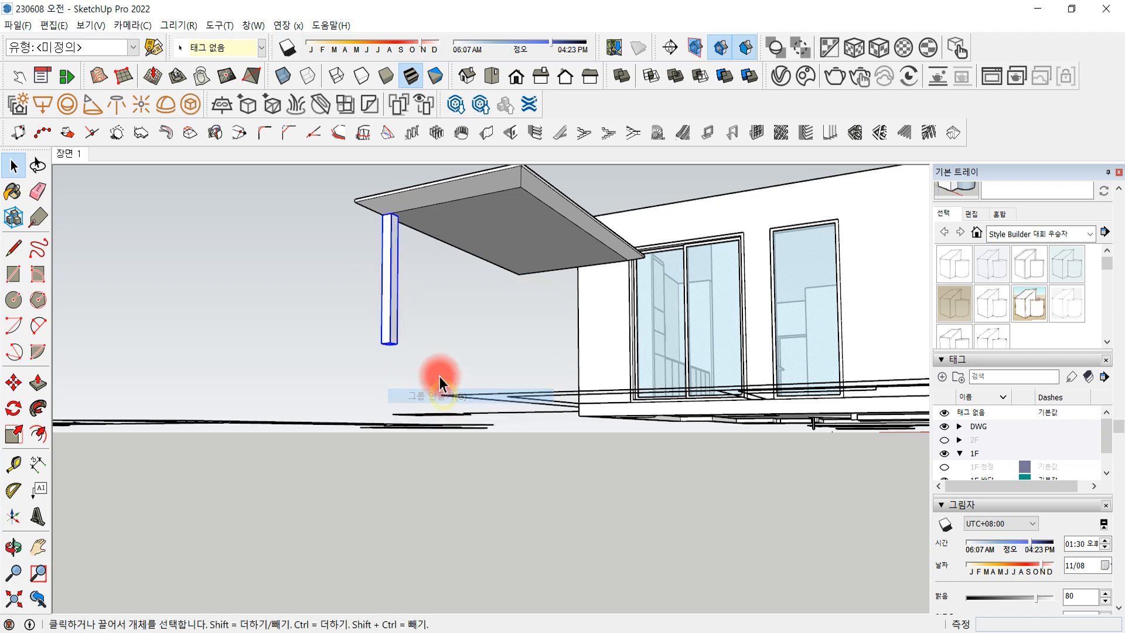
# Open the leg group, copy the leg to the neighbouring corner along the tabletop's short side, and close the group
pyautogui.doubleClick(394, 297)
pyautogui.click(386, 292)
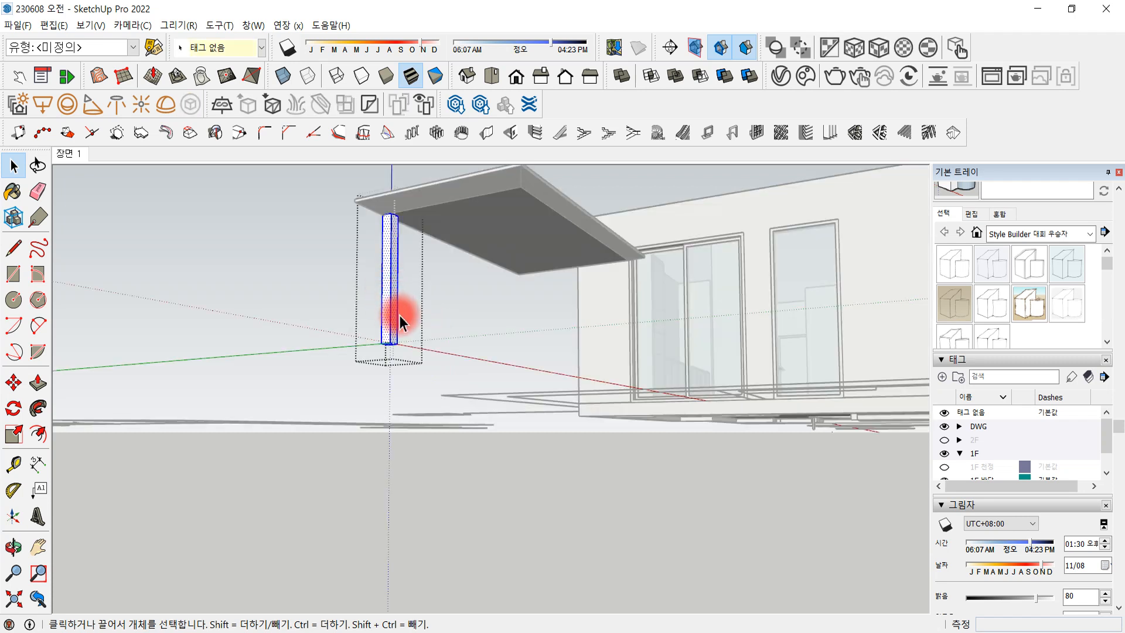
pyautogui.press('m')
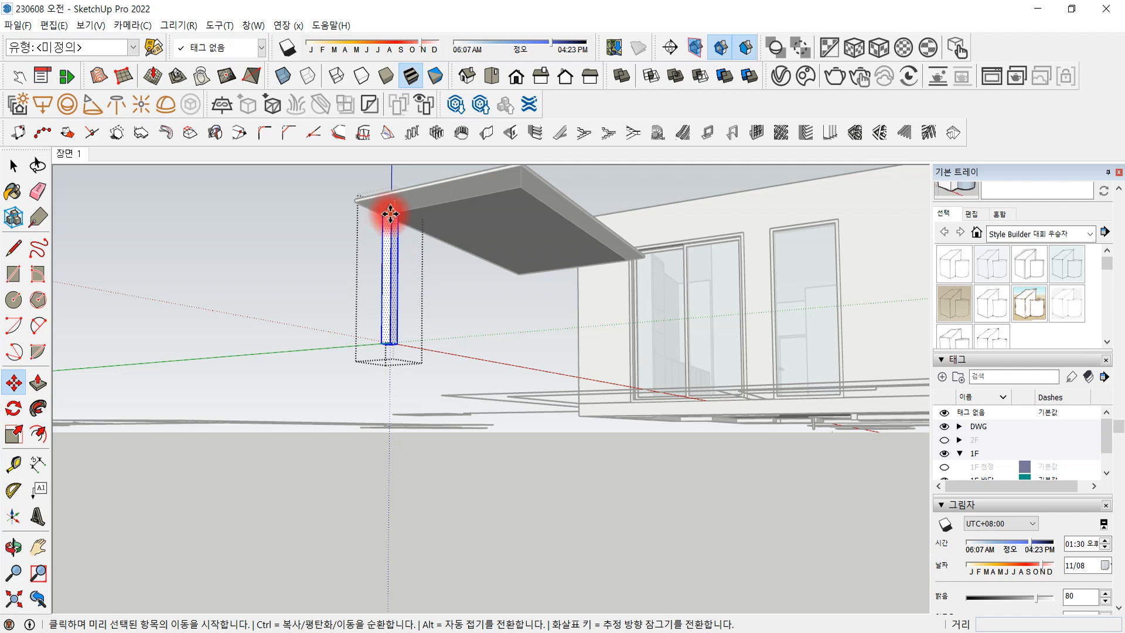
pyautogui.keyDown('ctrl'); pyautogui.moveTo(390, 214); pyautogui.dragTo(522, 192); pyautogui.keyUp('ctrl')
pyautogui.moveTo(538, 276); pyautogui.dragTo(536, 285, button='middle')
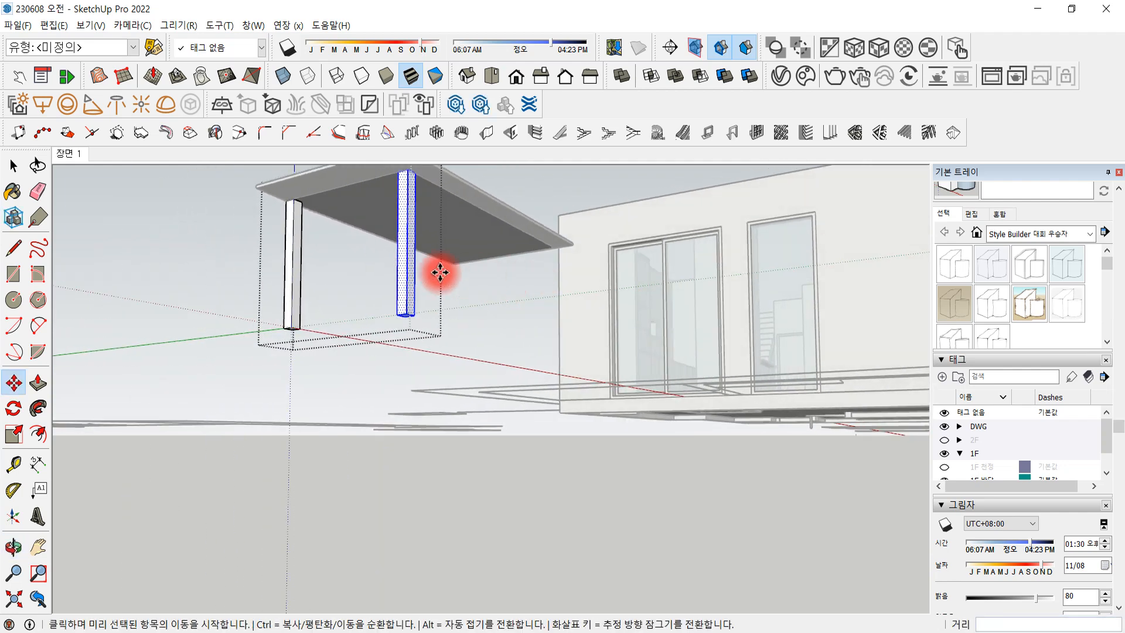
pyautogui.click(14, 166)
pyautogui.click(217, 177)
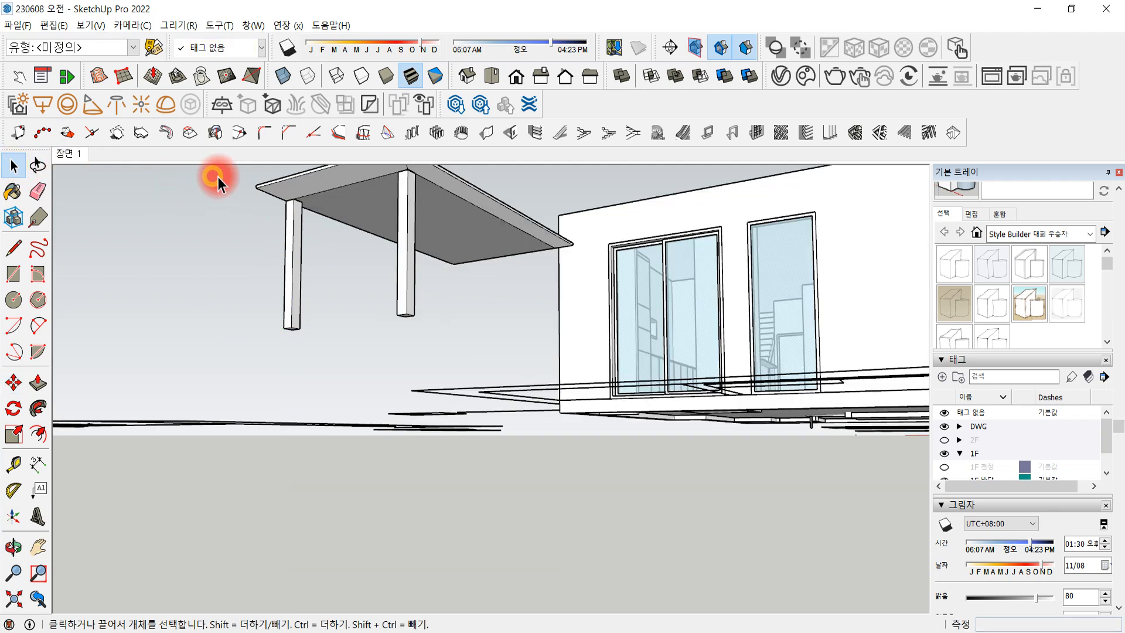
# Reopen the leg group and copy both legs about 1568 mm along the tabletop's long side to the opposite corners
pyautogui.moveTo(298, 271); pyautogui.dragTo(352, 361, button='middle')
pyautogui.doubleClick(406, 415)
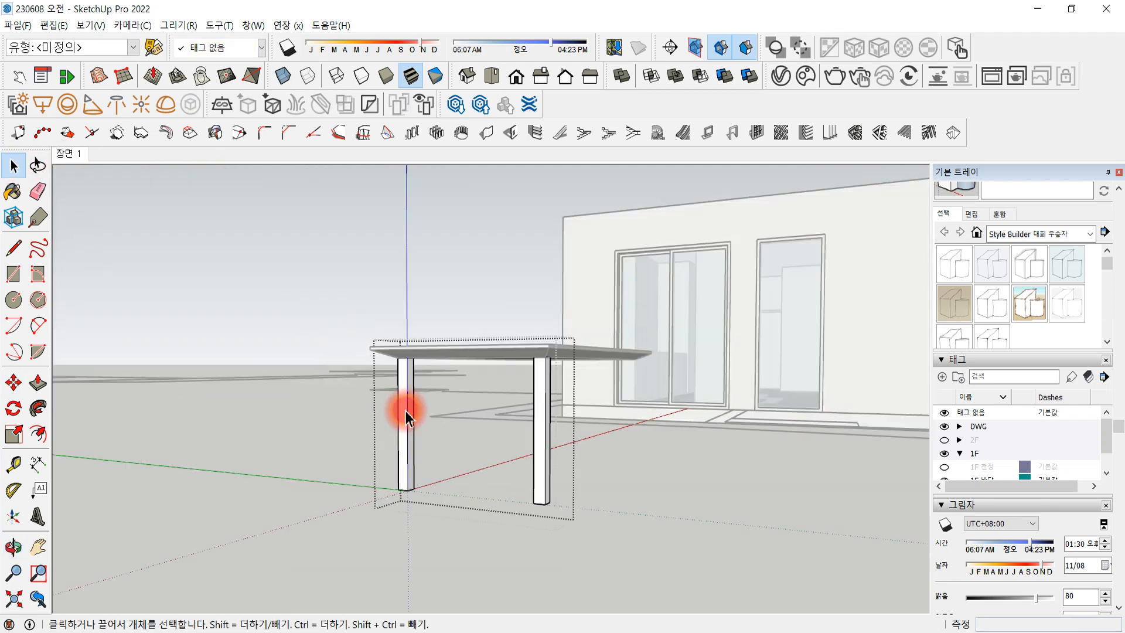
pyautogui.click(400, 376)
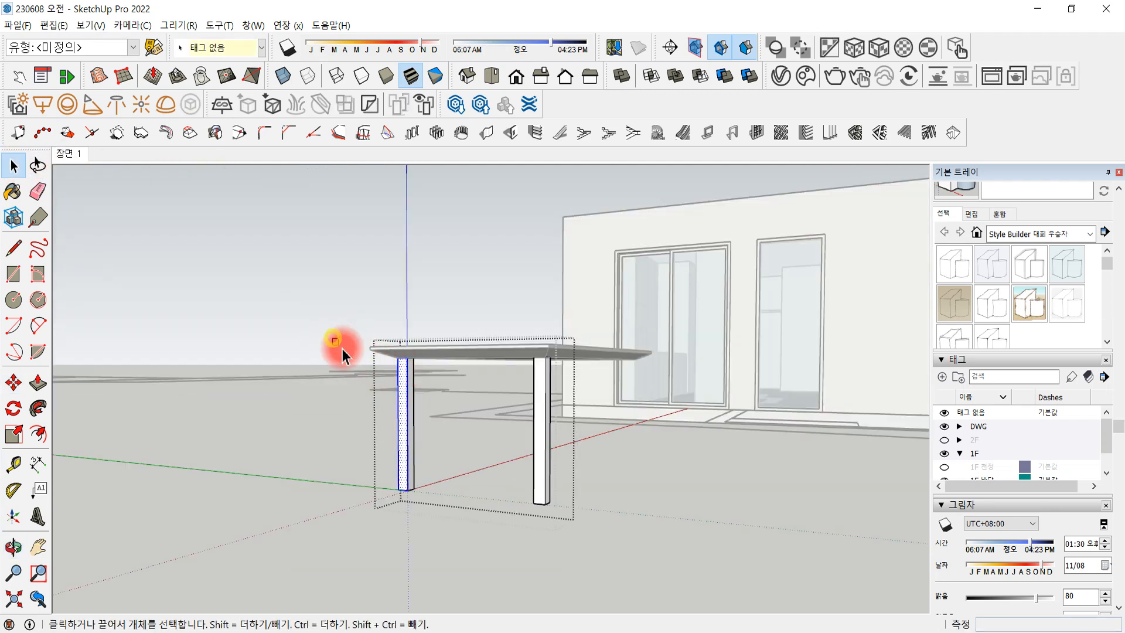
pyautogui.moveTo(340, 346); pyautogui.dragTo(578, 512)
pyautogui.moveTo(577, 512); pyautogui.dragTo(241, 238, button='middle')
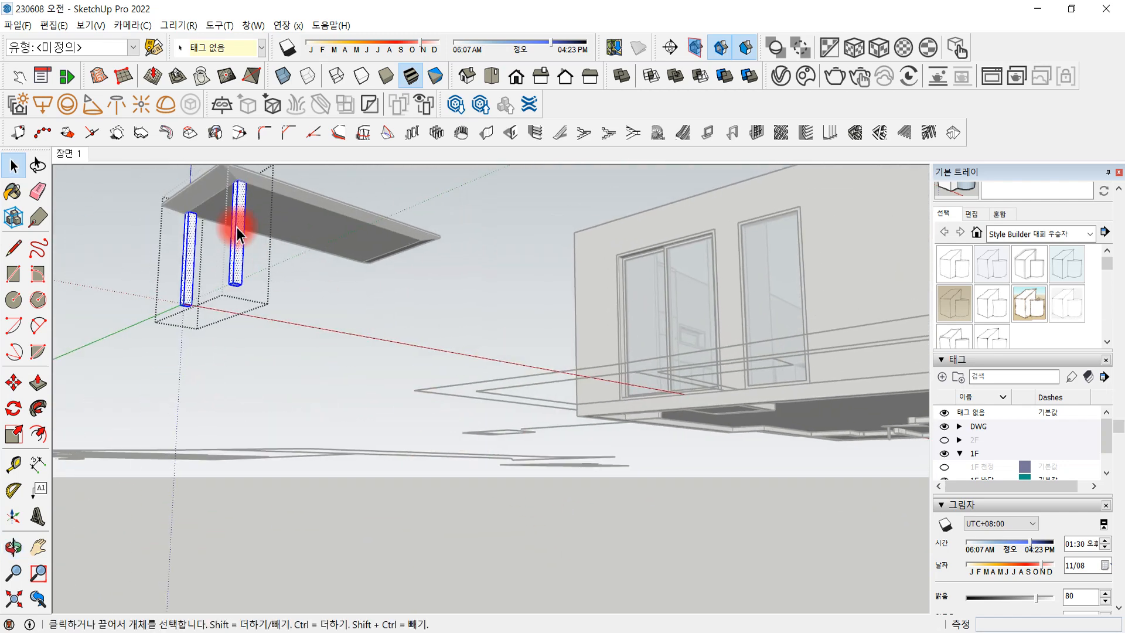
pyautogui.press('m')
pyautogui.click(237, 183)
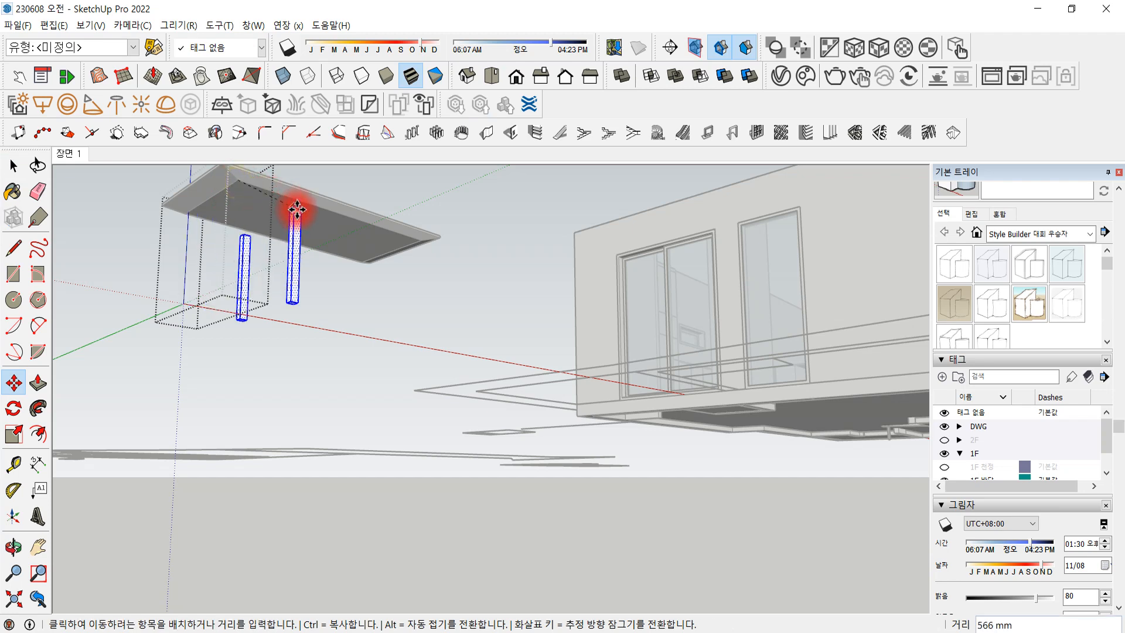
pyautogui.press('ctrl')
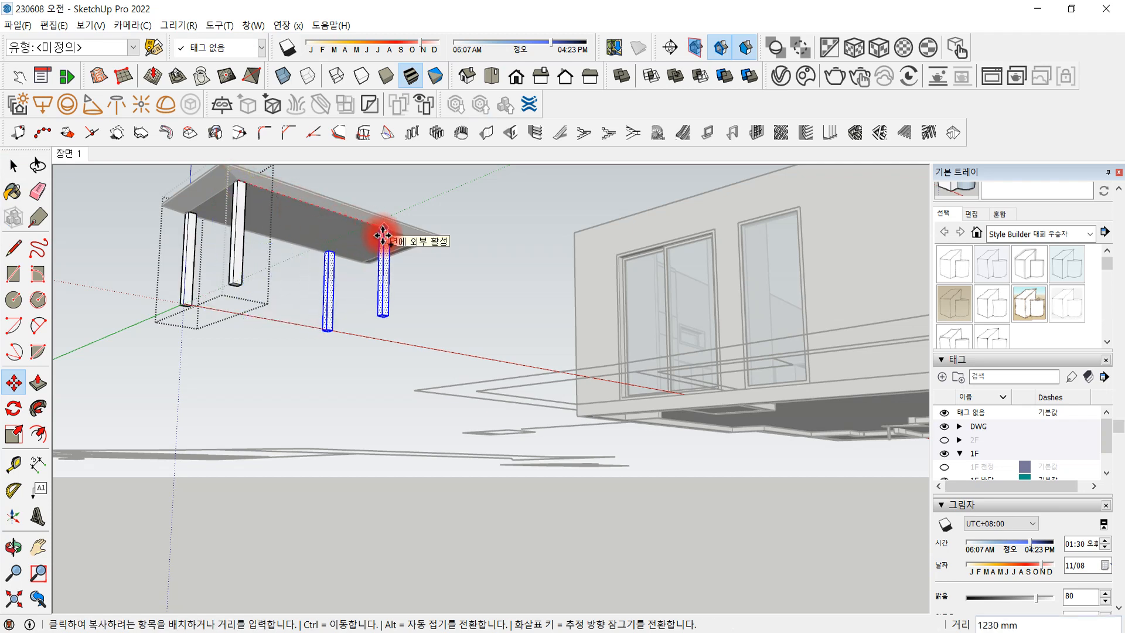
pyautogui.press('Escape')
pyautogui.scroll(2, 245, 187)
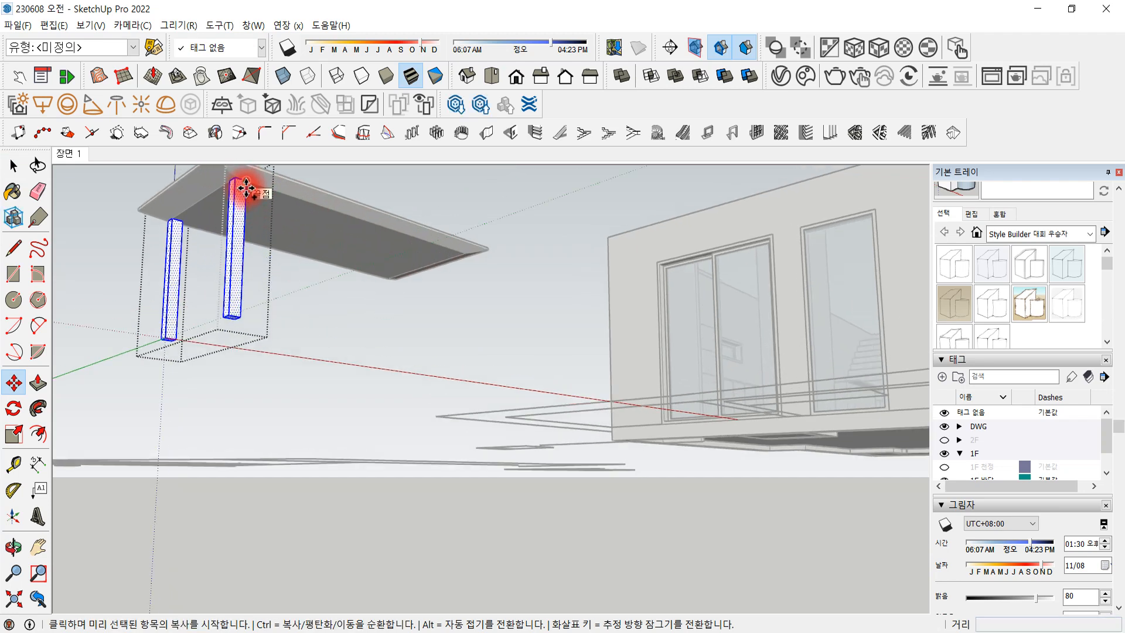
pyautogui.click(245, 181)
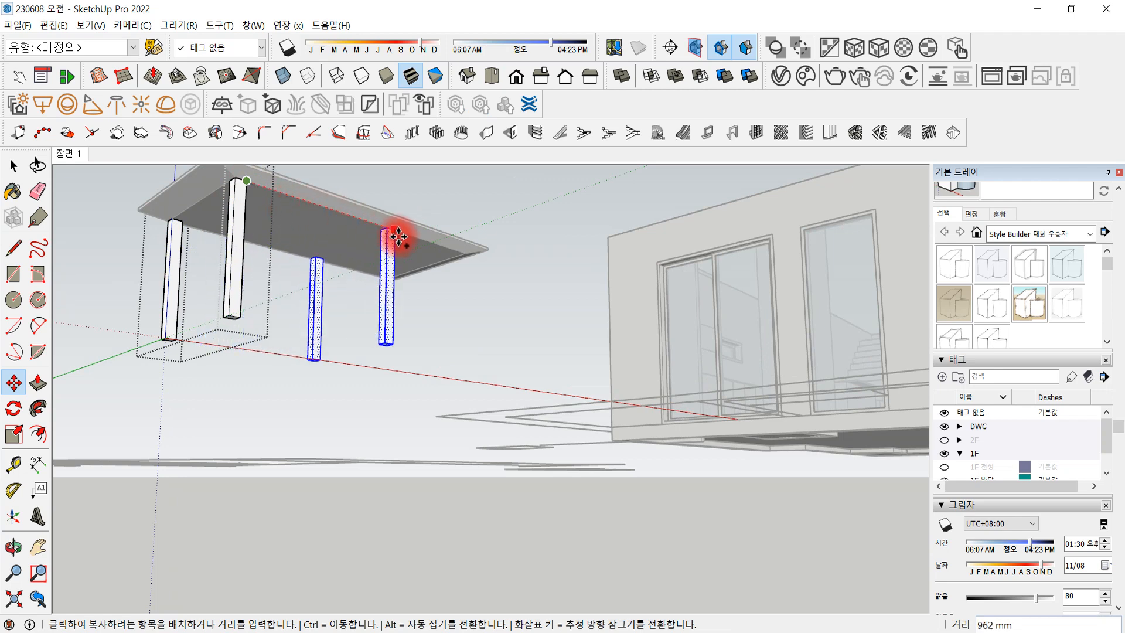
pyautogui.click(463, 257)
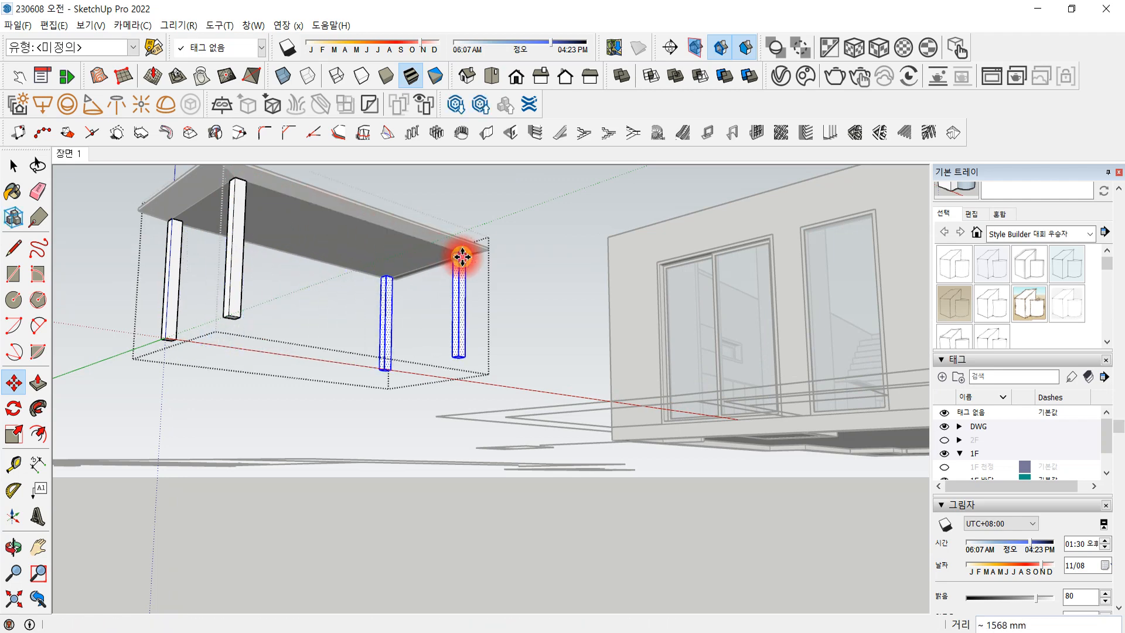
pyautogui.moveTo(454, 296); pyautogui.dragTo(389, 326, button='middle')
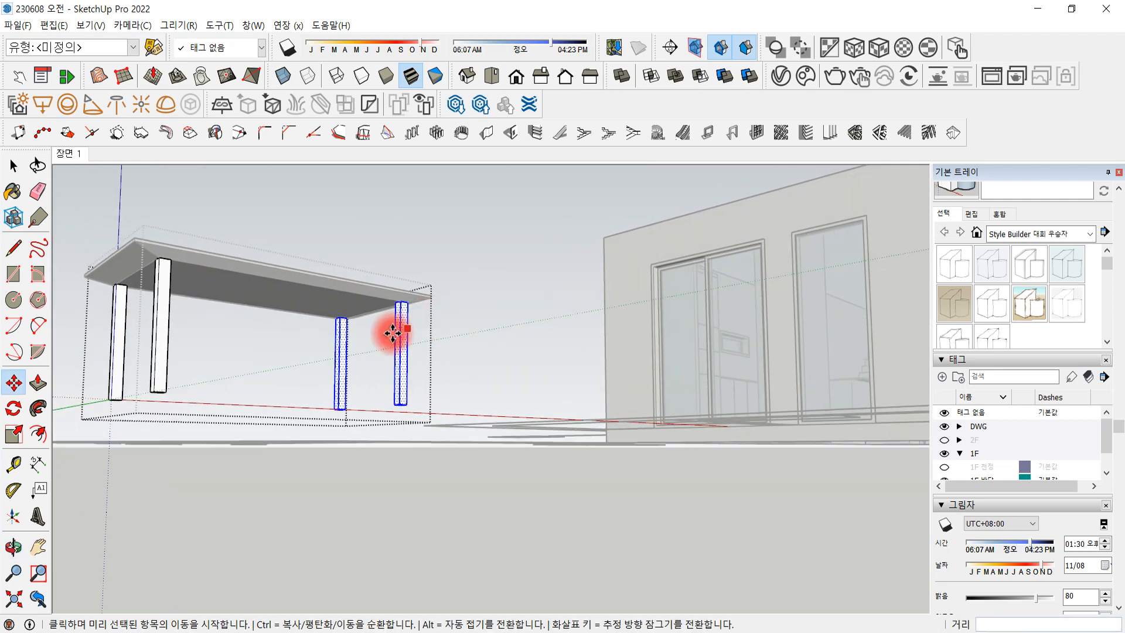
# Close the leg group and view all four table legs from below
pyautogui.click(13, 166)
pyautogui.moveTo(189, 334); pyautogui.dragTo(261, 321, button='middle')
pyautogui.moveTo(322, 350); pyautogui.dragTo(378, 396, button='middle')
pyautogui.click(395, 372)
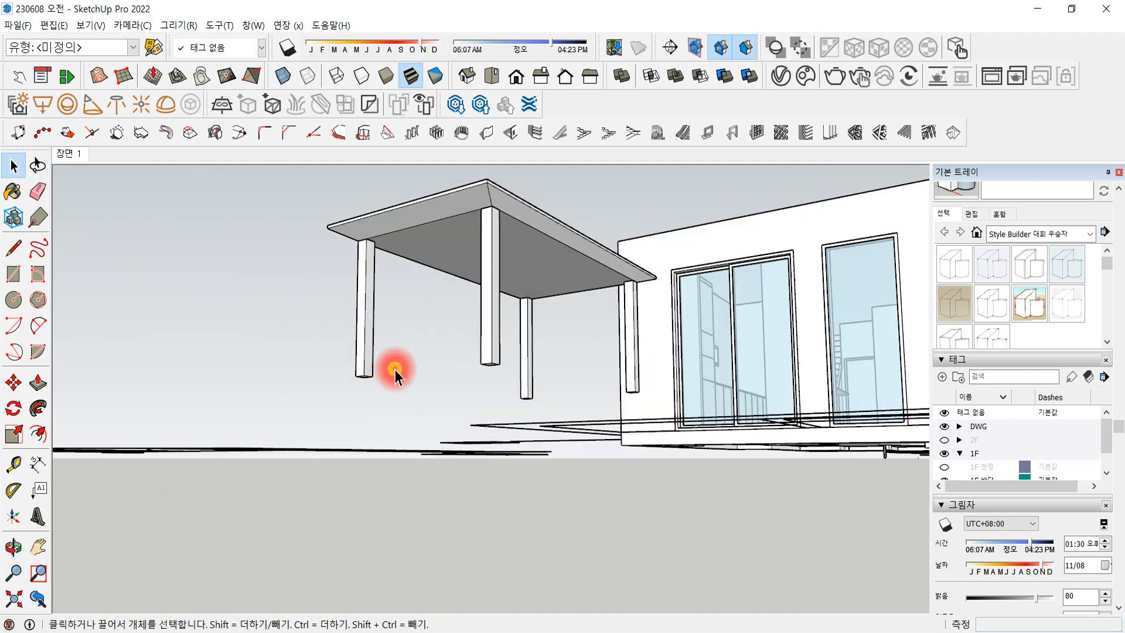
# Open the table leg group and try to scale the nearest corner leg's bottom face uniformly about its centre
pyautogui.click(368, 366)
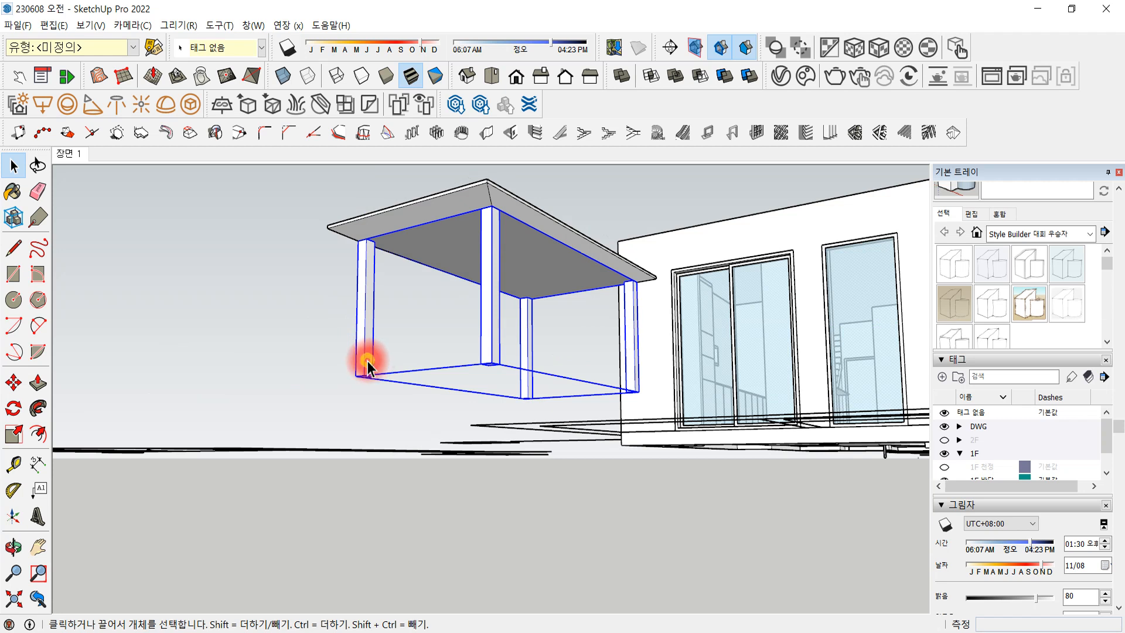
pyautogui.doubleClick(368, 367)
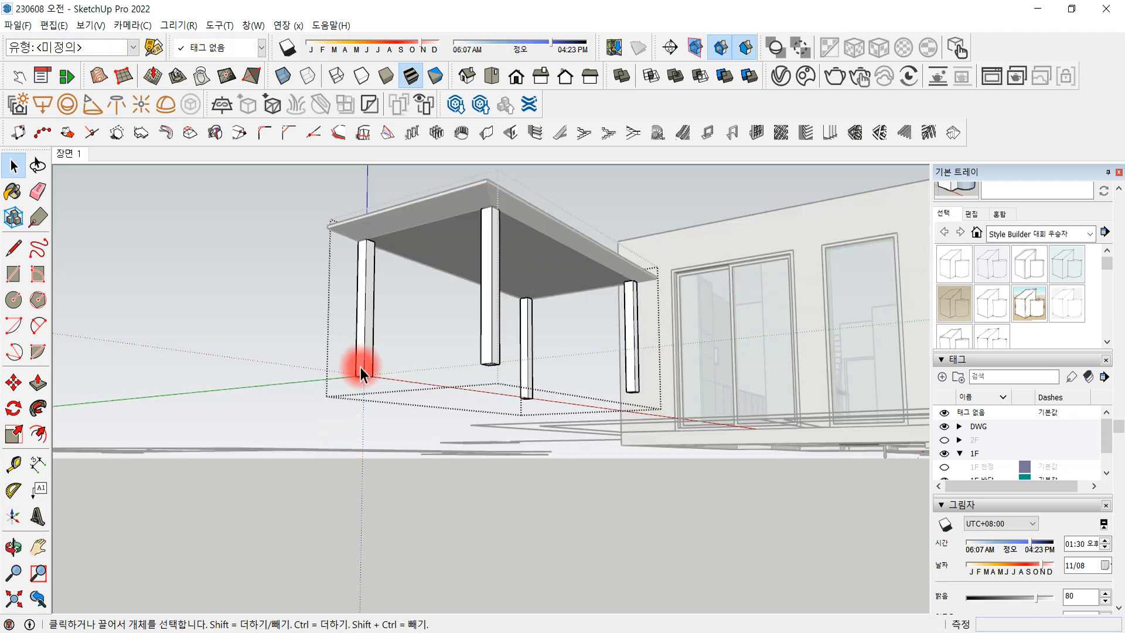
pyautogui.moveTo(329, 355); pyautogui.dragTo(389, 389)
pyautogui.scroll(3, 369, 386)
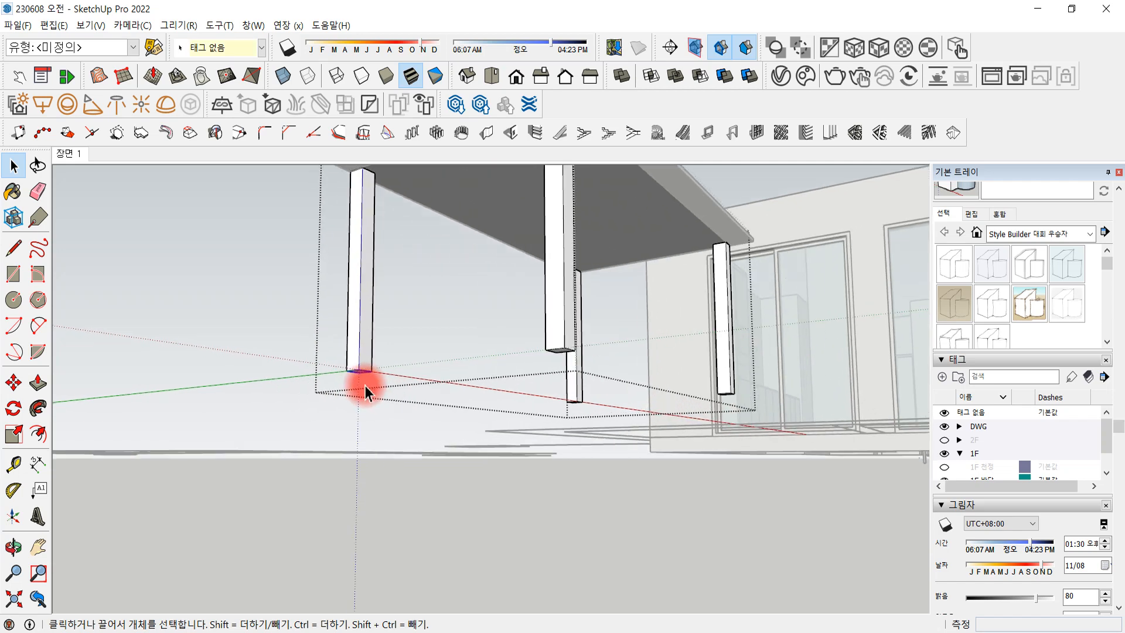
pyautogui.scroll(3, 362, 384)
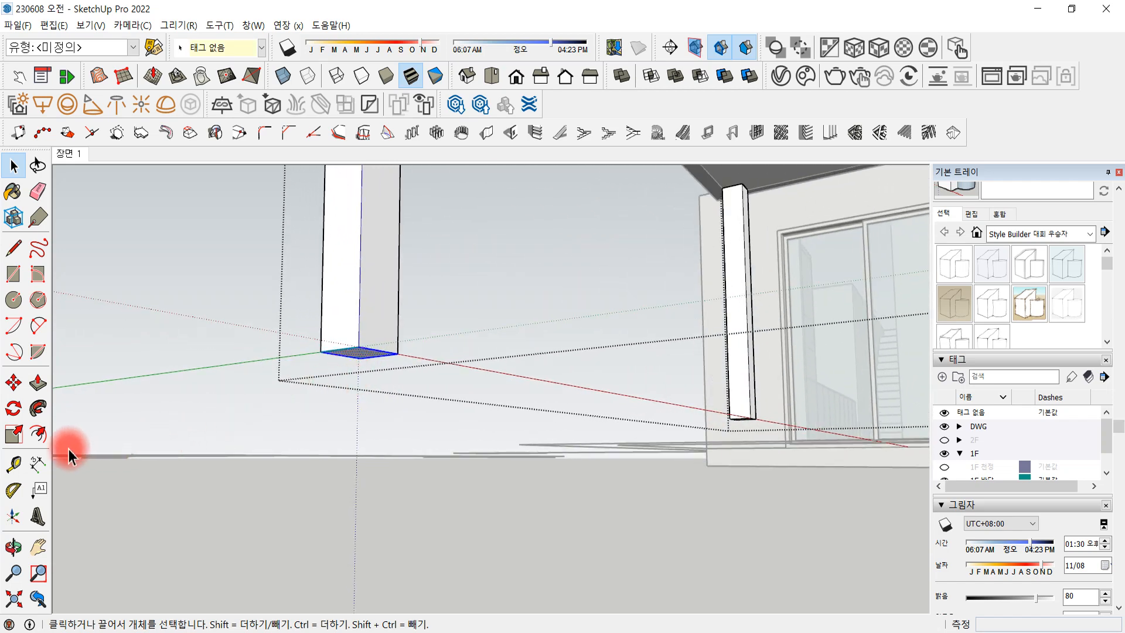
pyautogui.click(16, 435)
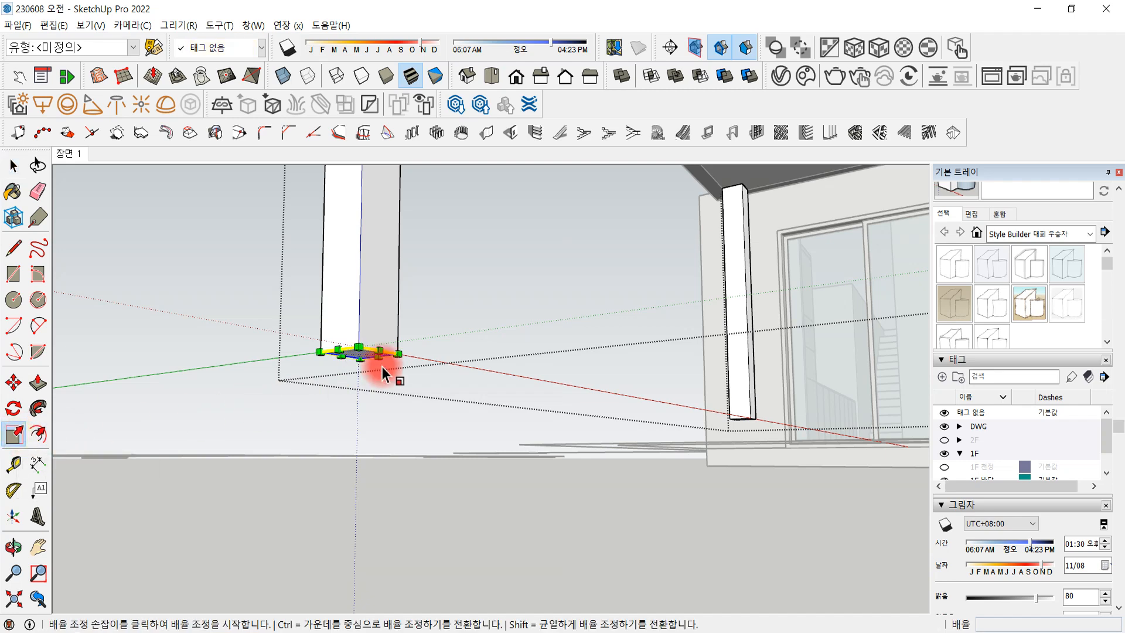
pyautogui.click(356, 350)
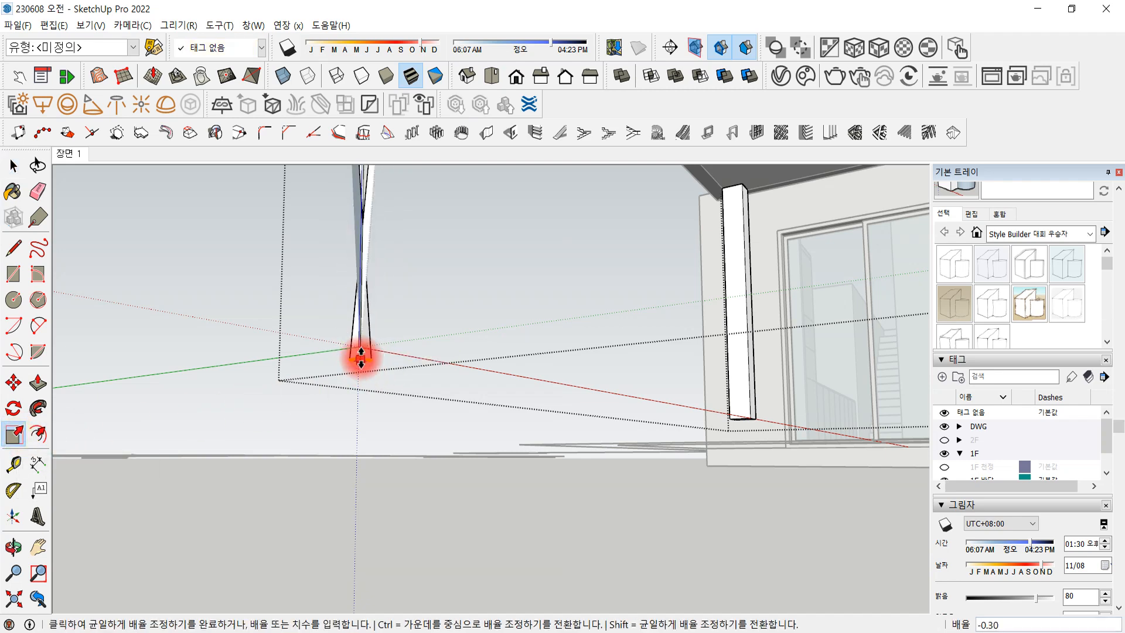
pyautogui.press('ctrl')
pyautogui.scroll(2, 363, 361)
pyautogui.scroll(2, 361, 358)
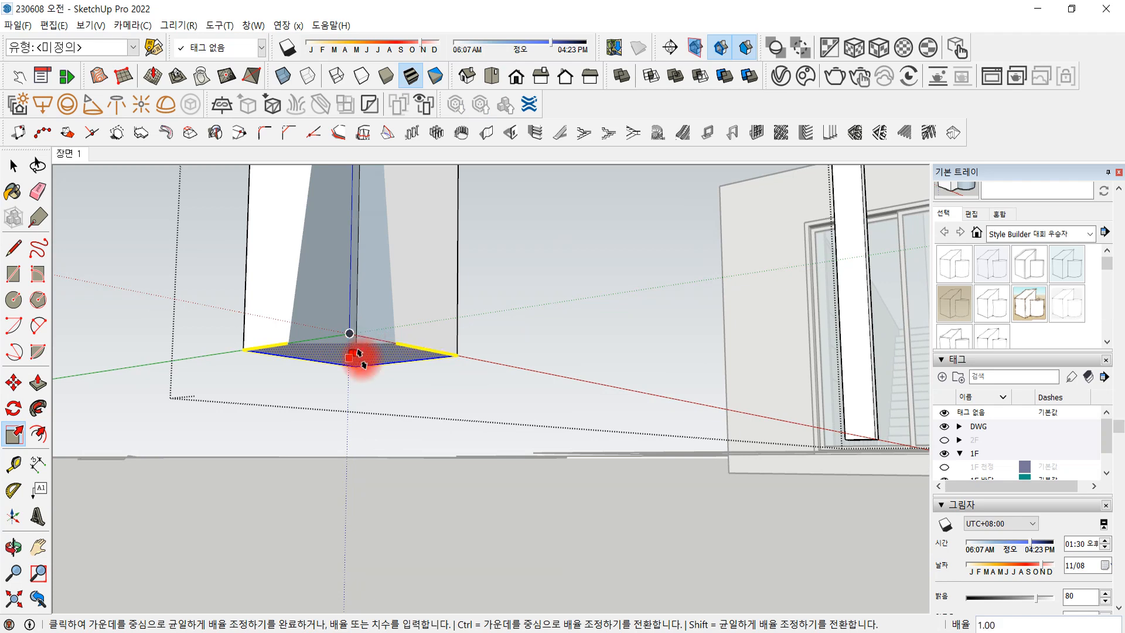
pyautogui.scroll(-2, 369, 359)
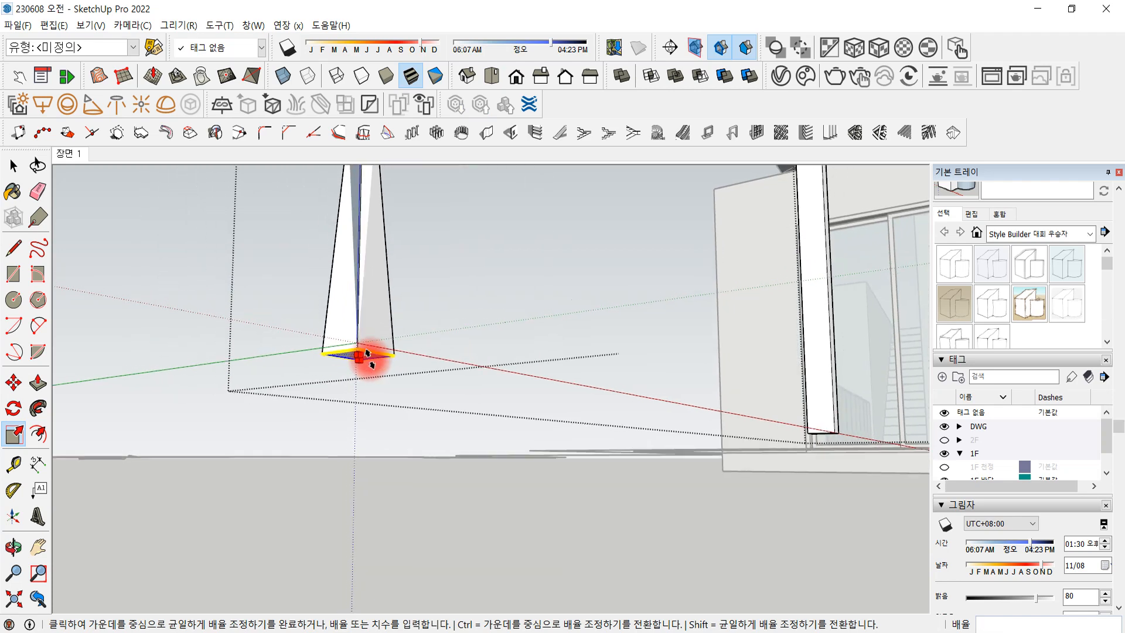
pyautogui.scroll(-2, 368, 353)
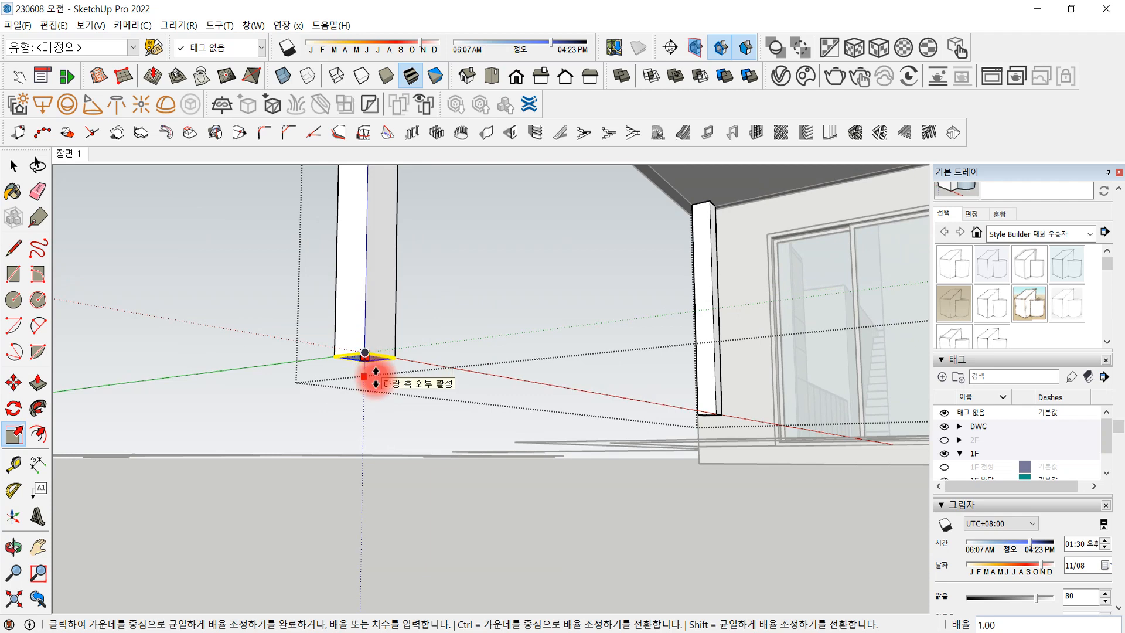
# Undo the accidental enlargement of the leg's bottom face
pyautogui.scroll(5, 375, 357)
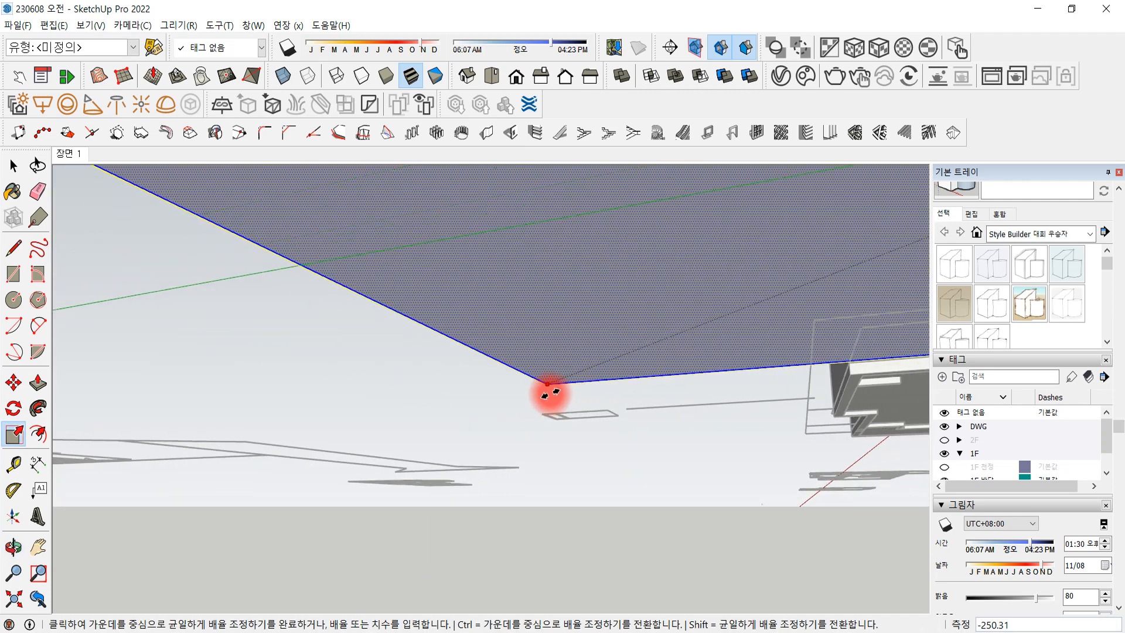
pyautogui.scroll(-3, 548, 394)
pyautogui.press('z')
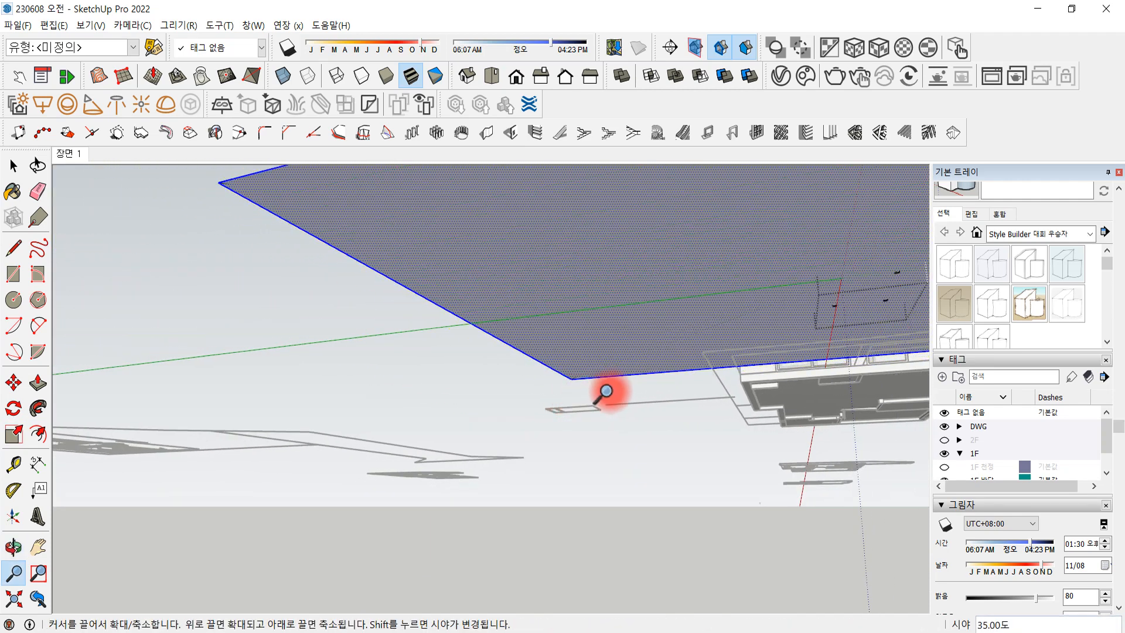
pyautogui.scroll(-3, 616, 390)
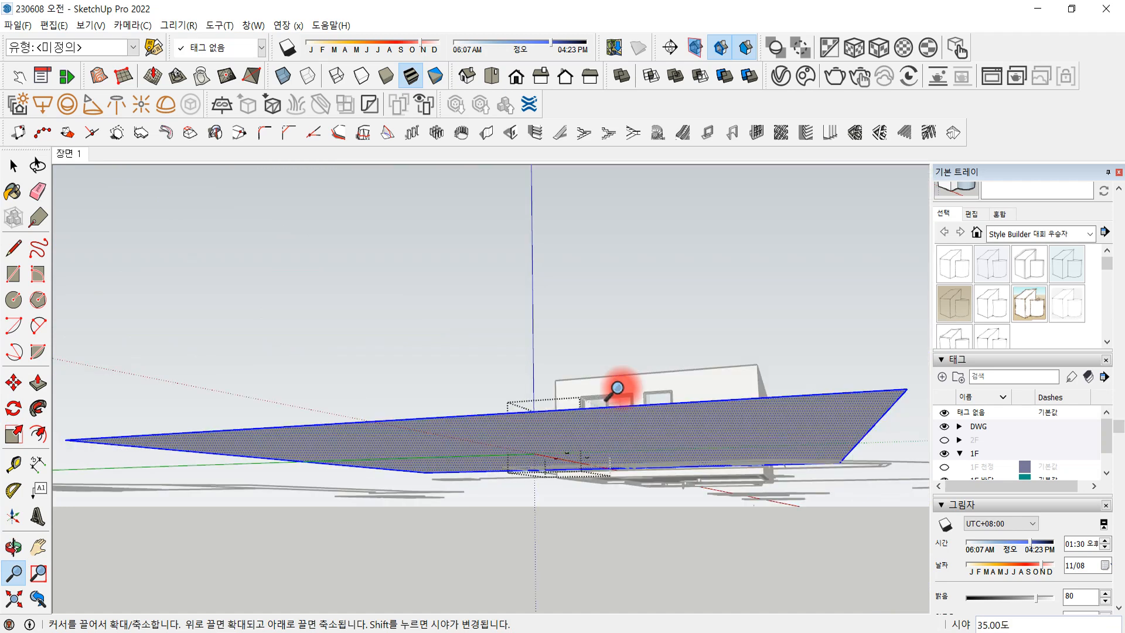
pyautogui.scroll(-3, 615, 392)
pyautogui.moveTo(596, 448); pyautogui.dragTo(552, 484, button='middle')
pyautogui.hotkey('ctrl', 'z')
pyautogui.scroll(7, 551, 484)
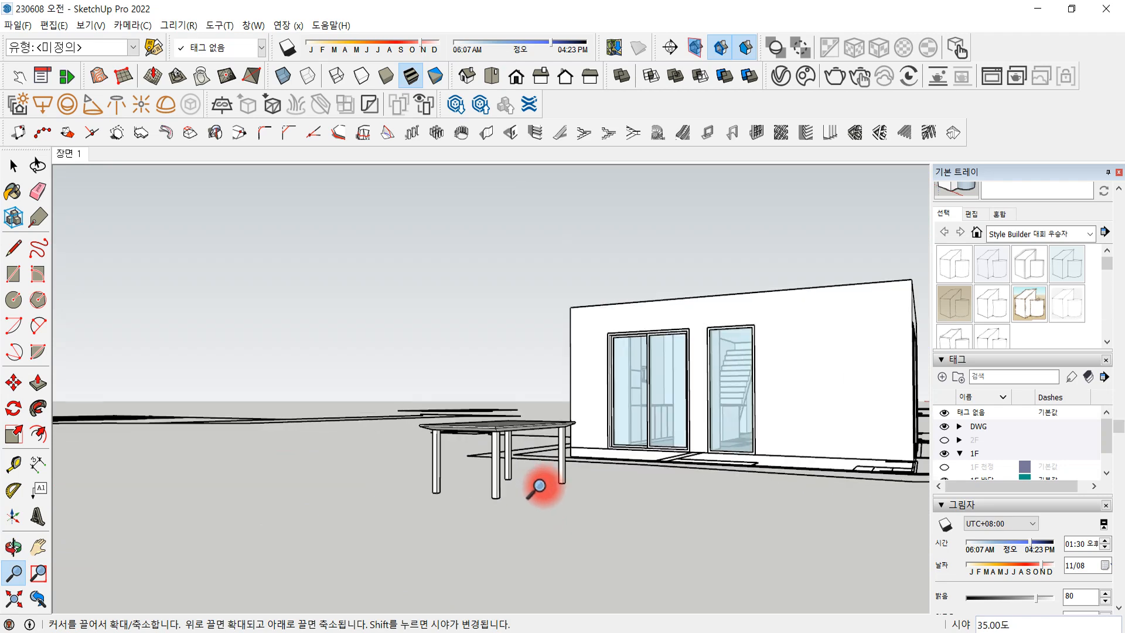
# Reopen the group holding the four table legs, with the leg bottoms in view from below
pyautogui.click(13, 166)
pyautogui.scroll(6, 391, 499)
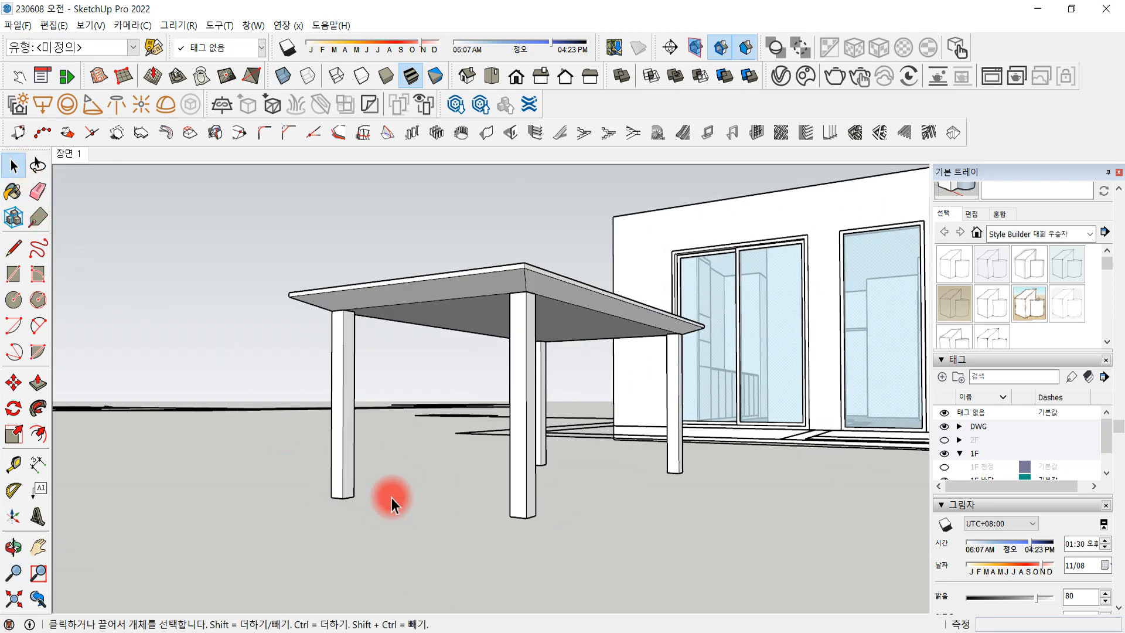
pyautogui.scroll(-10, 390, 501)
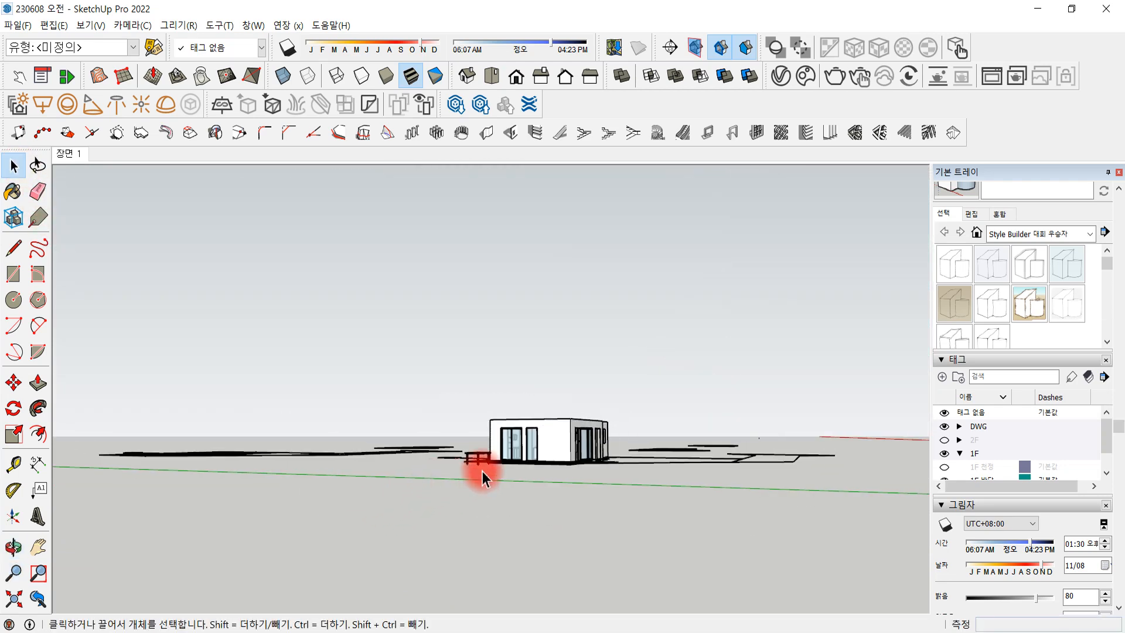
pyautogui.scroll(8, 455, 463)
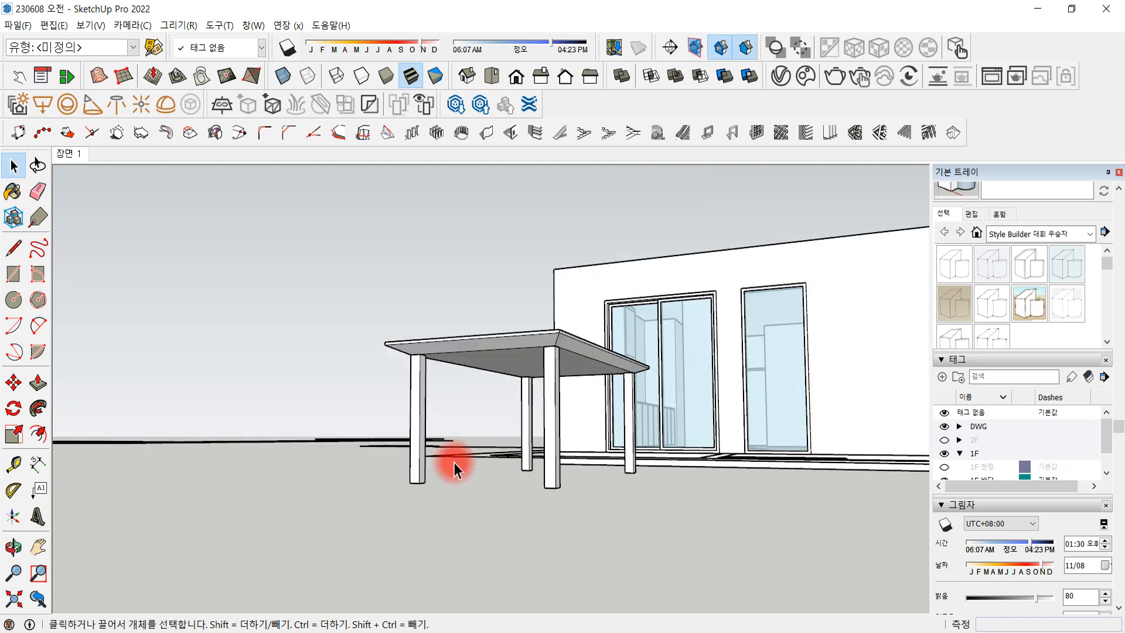
pyautogui.scroll(5, 455, 463)
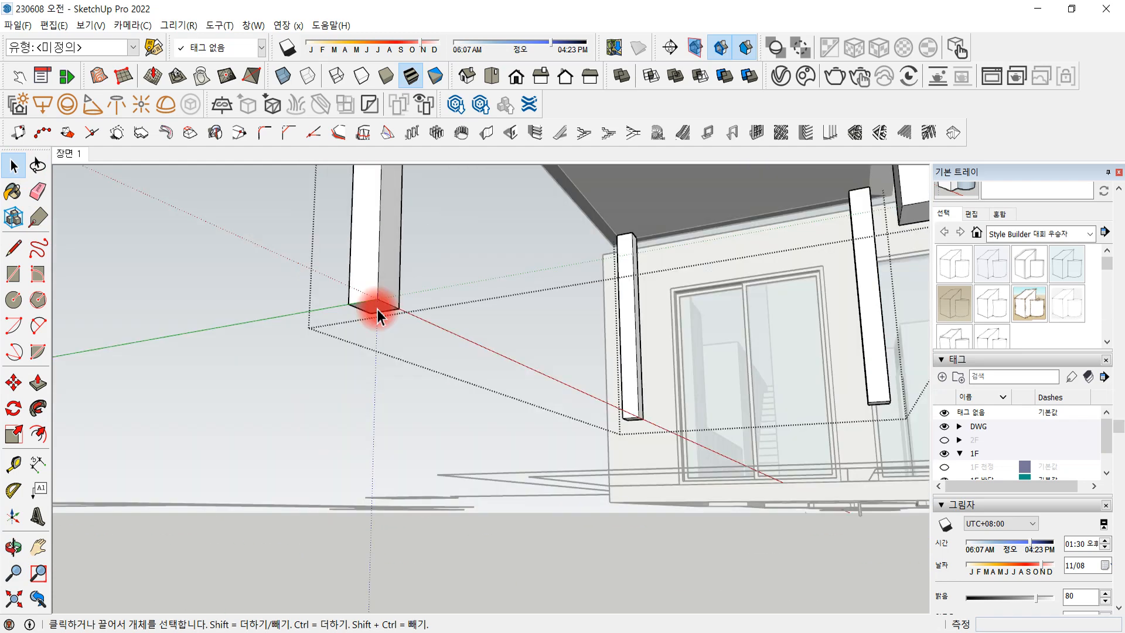
# Scale the first corner leg's bottom face uniformly about its centre by 0.4 to taper the leg
pyautogui.click(369, 309)
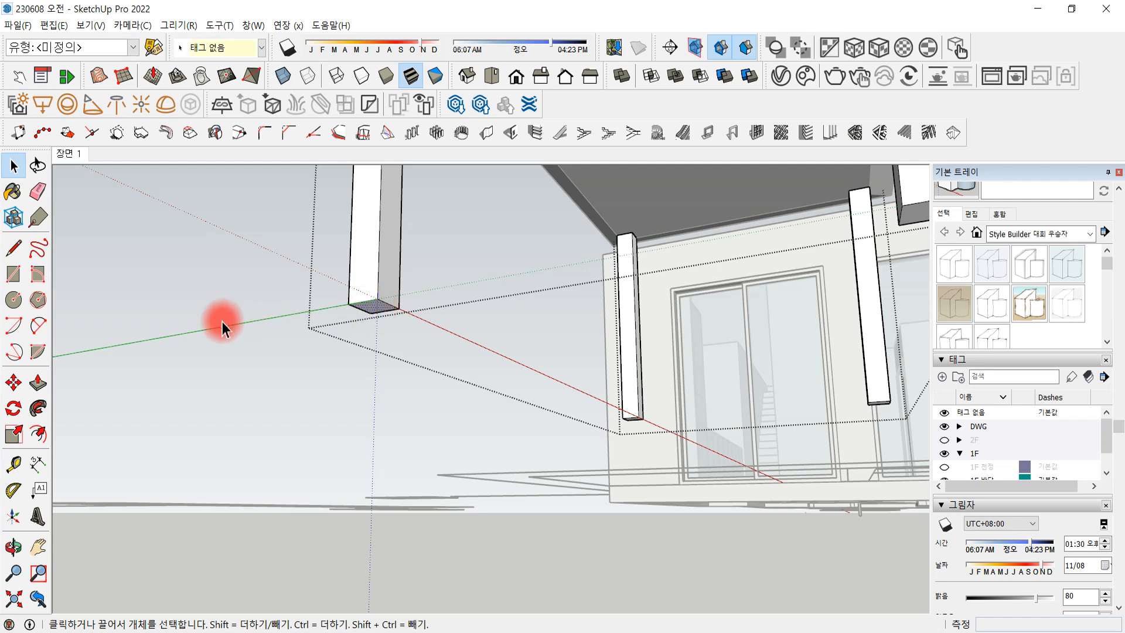
pyautogui.click(13, 434)
pyautogui.scroll(2, 342, 304)
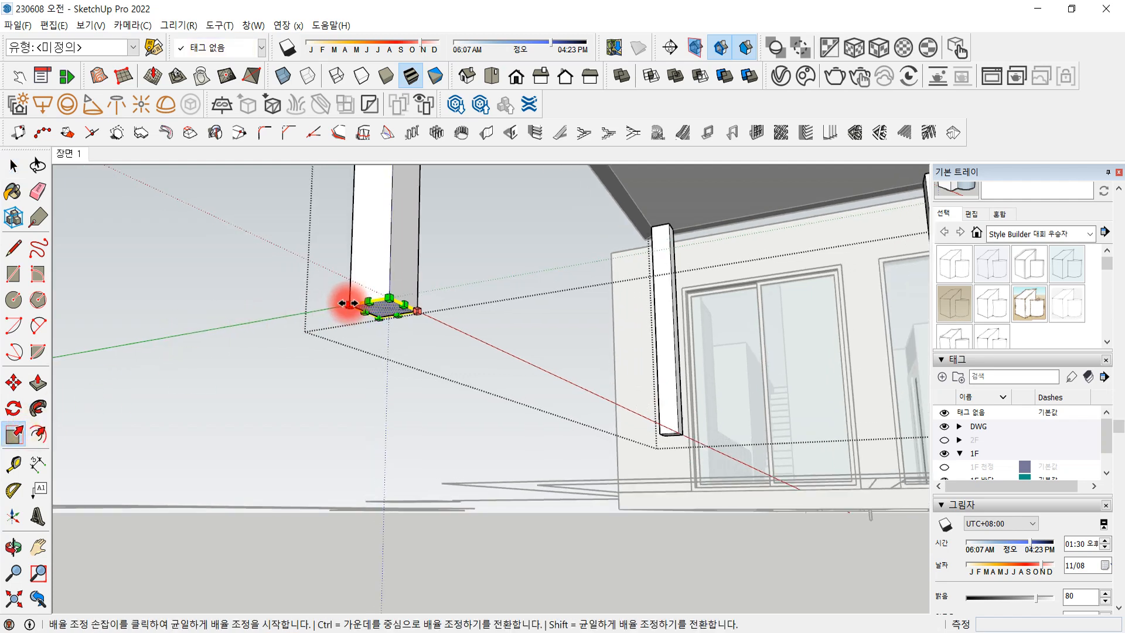
pyautogui.click(349, 307)
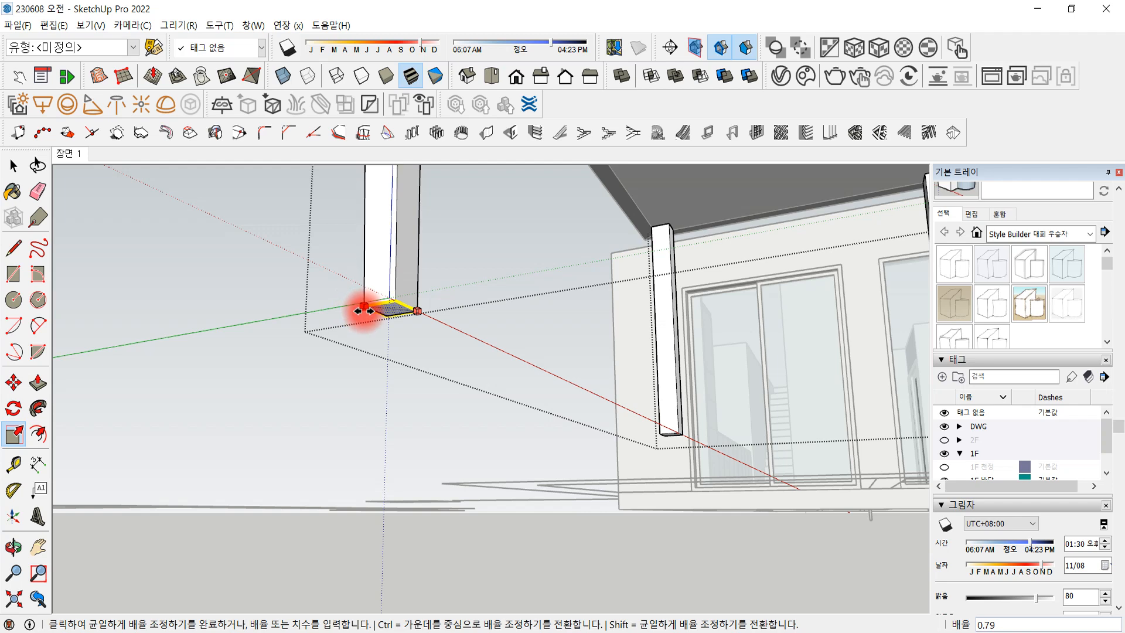
pyautogui.press('ctrl')
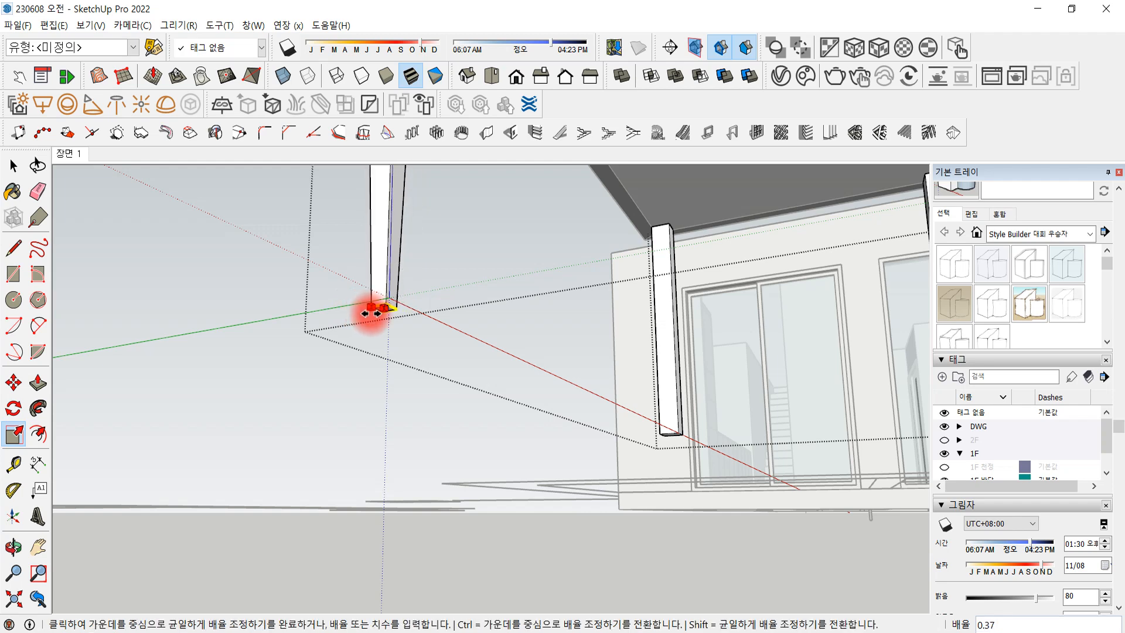
pyautogui.scroll(3, 371, 313)
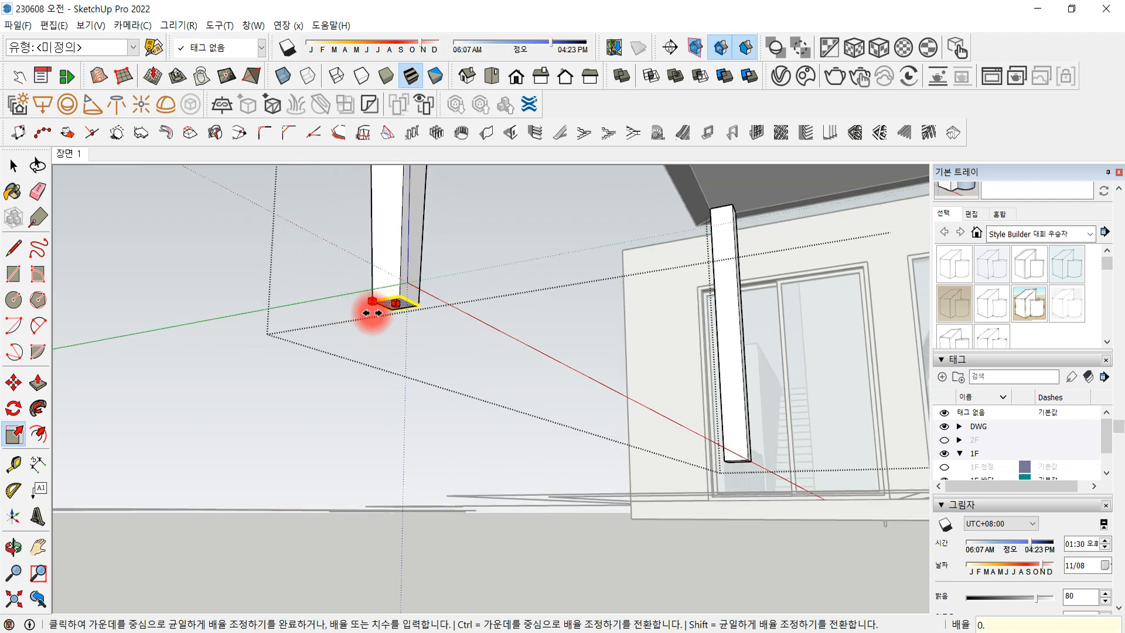
pyautogui.write('0.4')
pyautogui.press('Return')
pyautogui.scroll(-4, 440, 309)
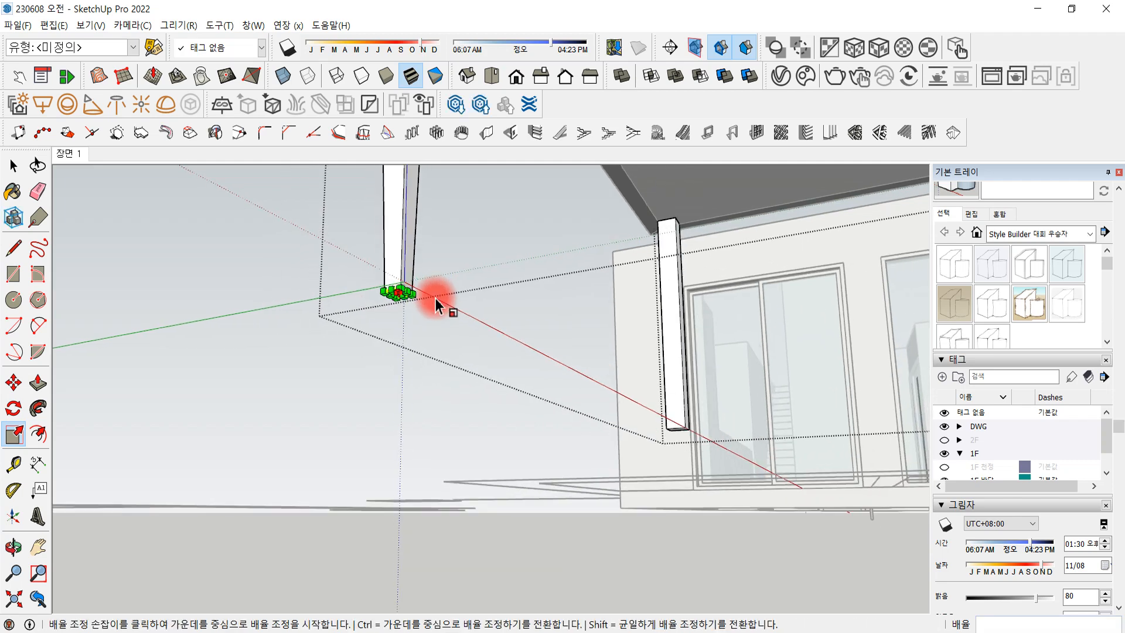
pyautogui.scroll(-3, 441, 310)
pyautogui.moveTo(442, 309); pyautogui.dragTo(478, 336, button='middle')
pyautogui.scroll(-1, 492, 343)
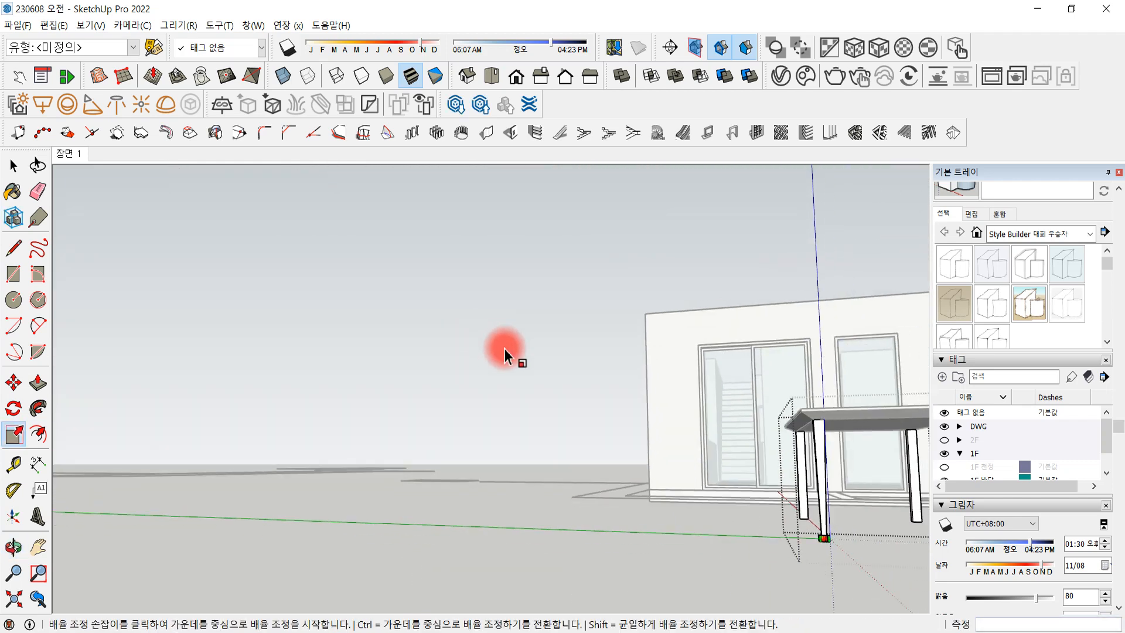
pyautogui.moveTo(757, 476); pyautogui.dragTo(728, 490, button='middle')
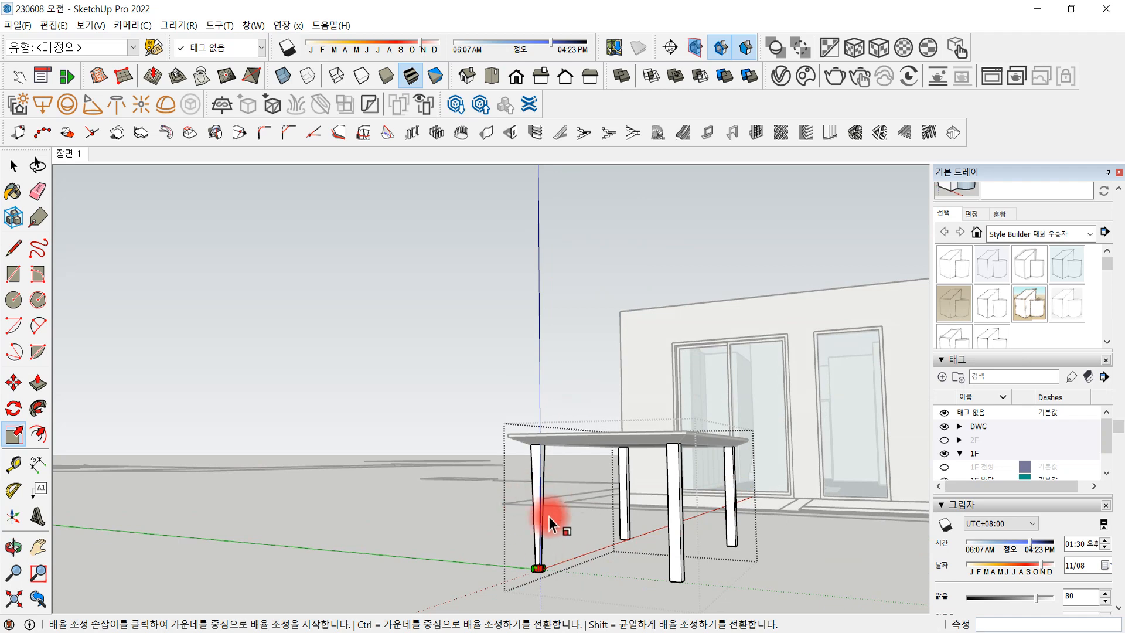
pyautogui.click(13, 165)
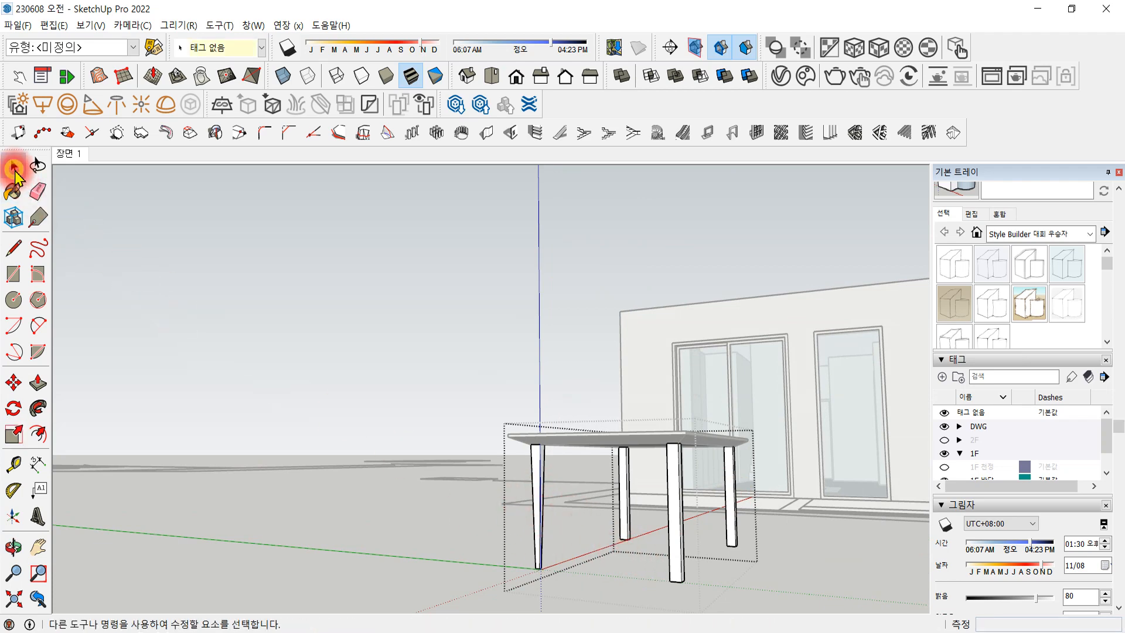
# Taper the neighbouring second leg by scaling its bottom face uniformly about its centre by 0.4
pyautogui.moveTo(556, 518); pyautogui.dragTo(649, 545, button='middle')
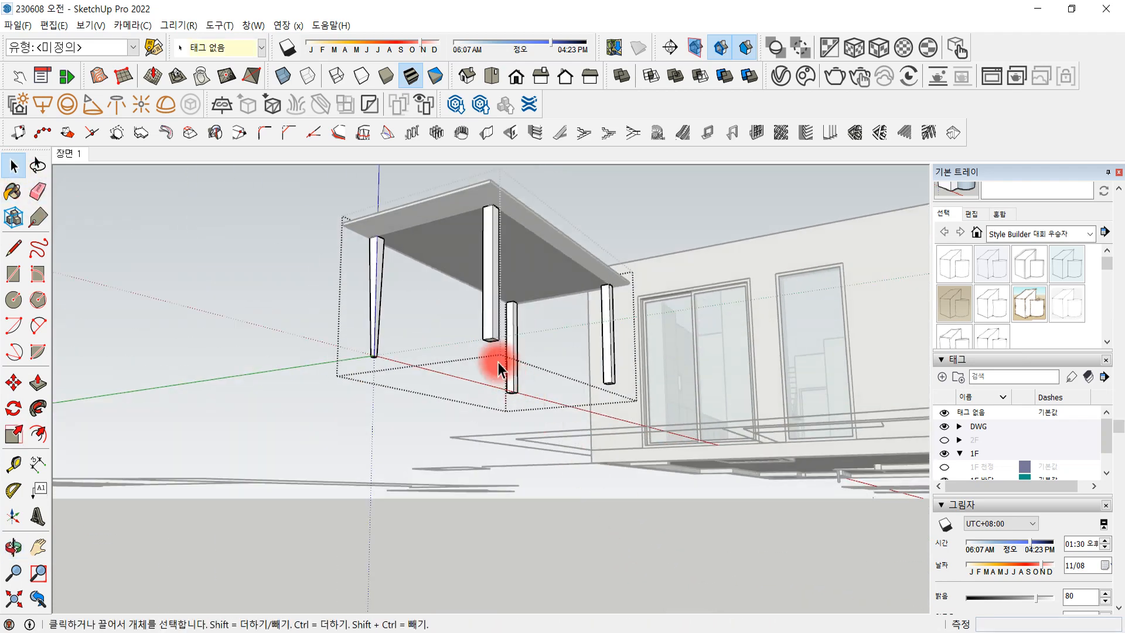
pyautogui.scroll(3, 491, 348)
pyautogui.scroll(2, 491, 345)
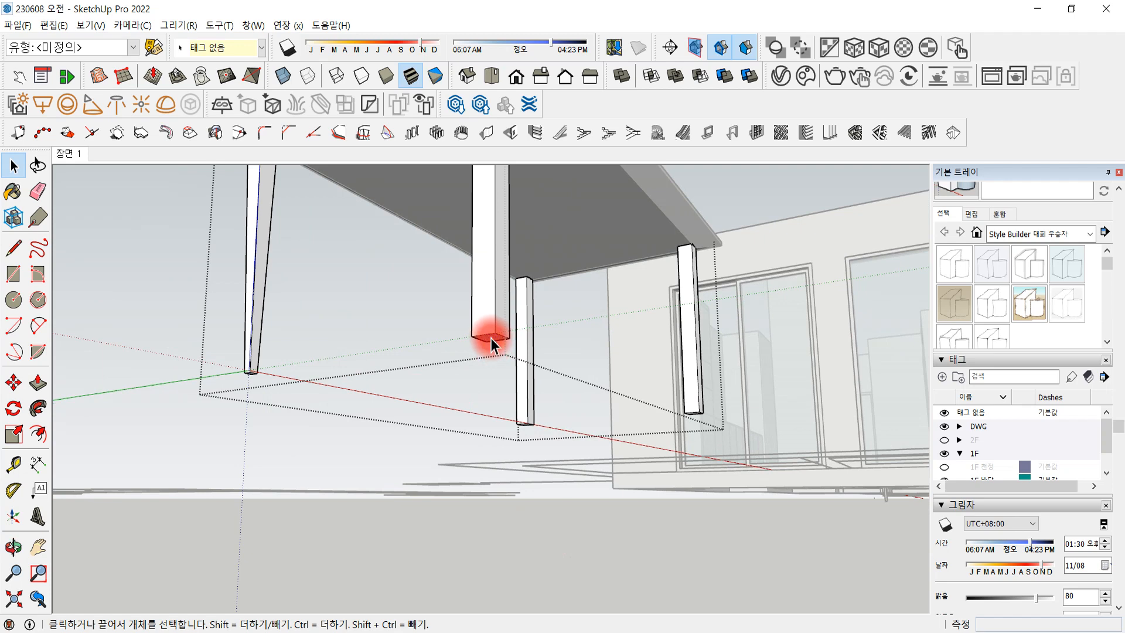
pyautogui.scroll(2, 491, 339)
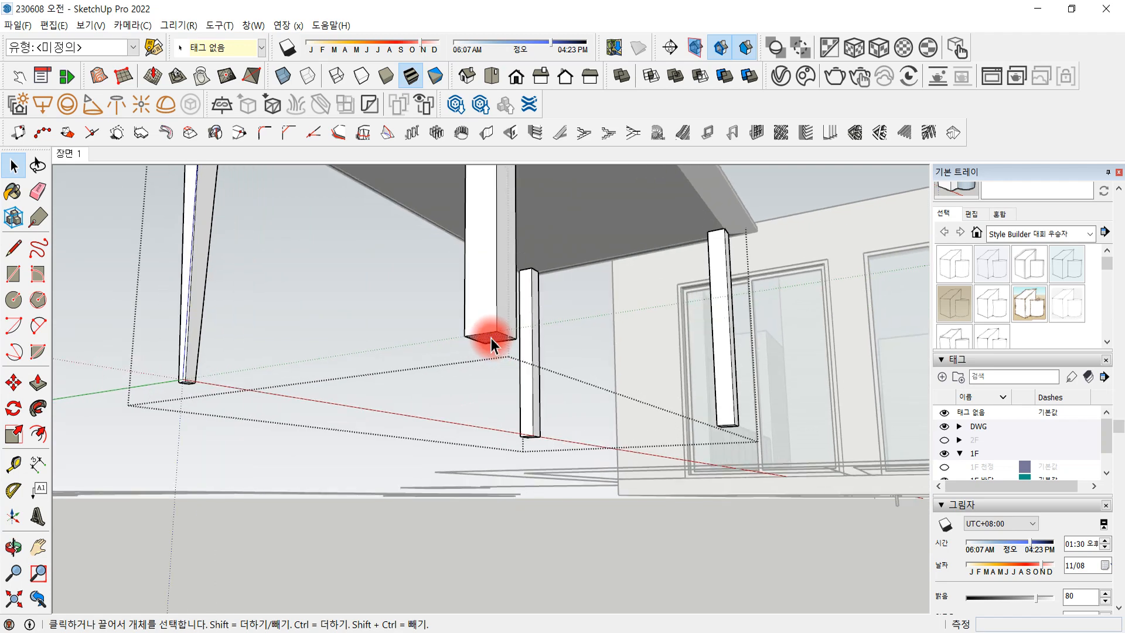
pyautogui.scroll(1, 491, 339)
pyautogui.press('q')
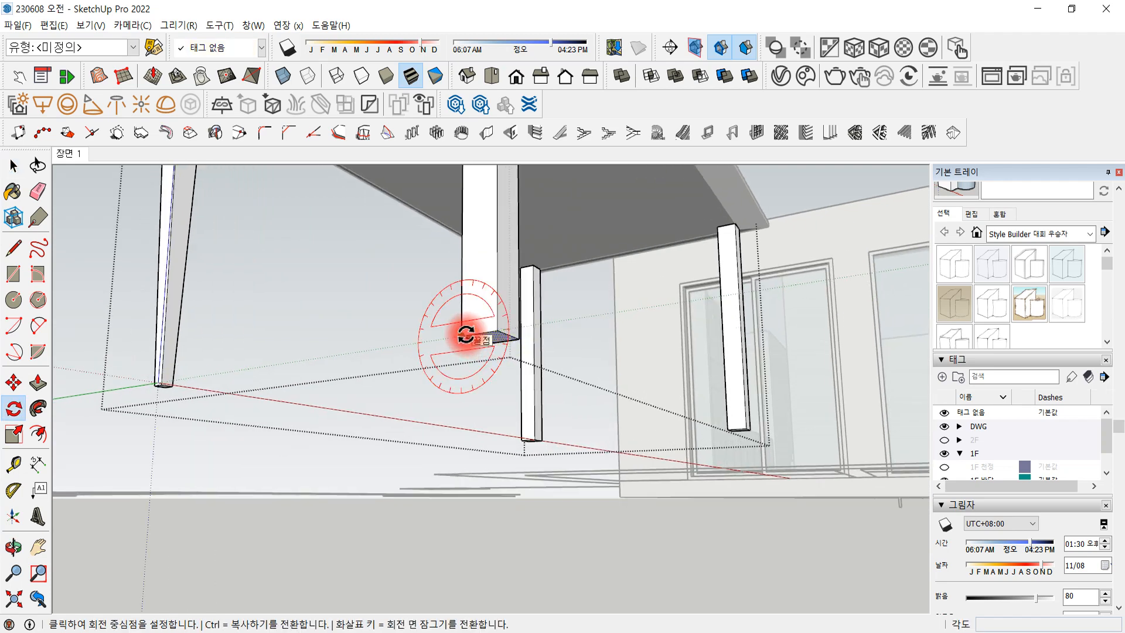
pyautogui.press('s')
pyautogui.click(459, 336)
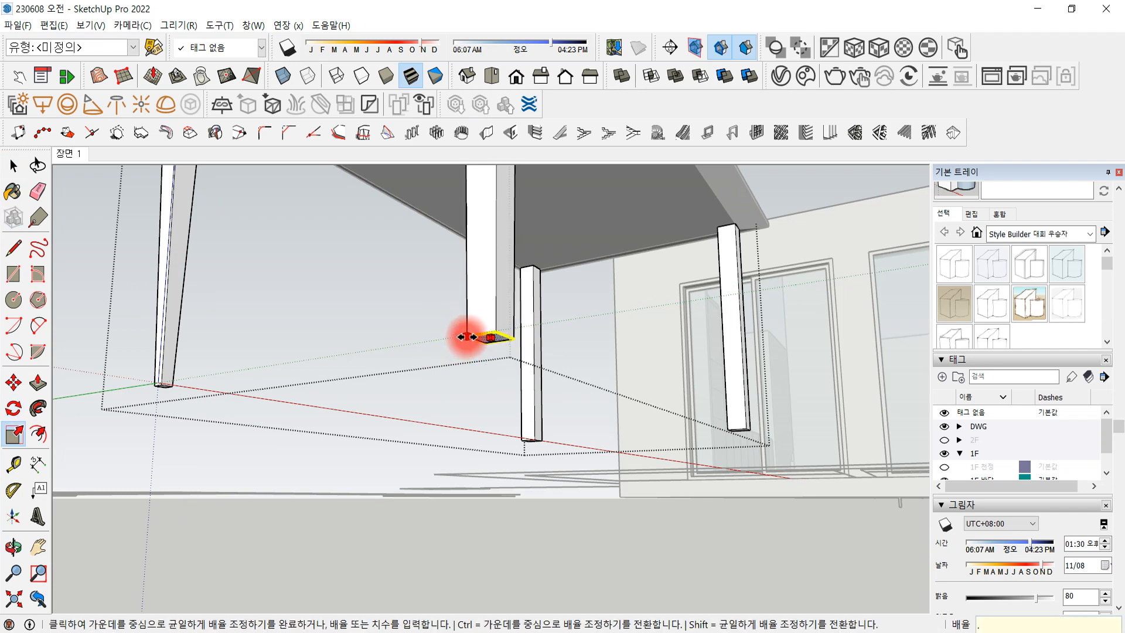
pyautogui.write('0.4')
pyautogui.press('Return')
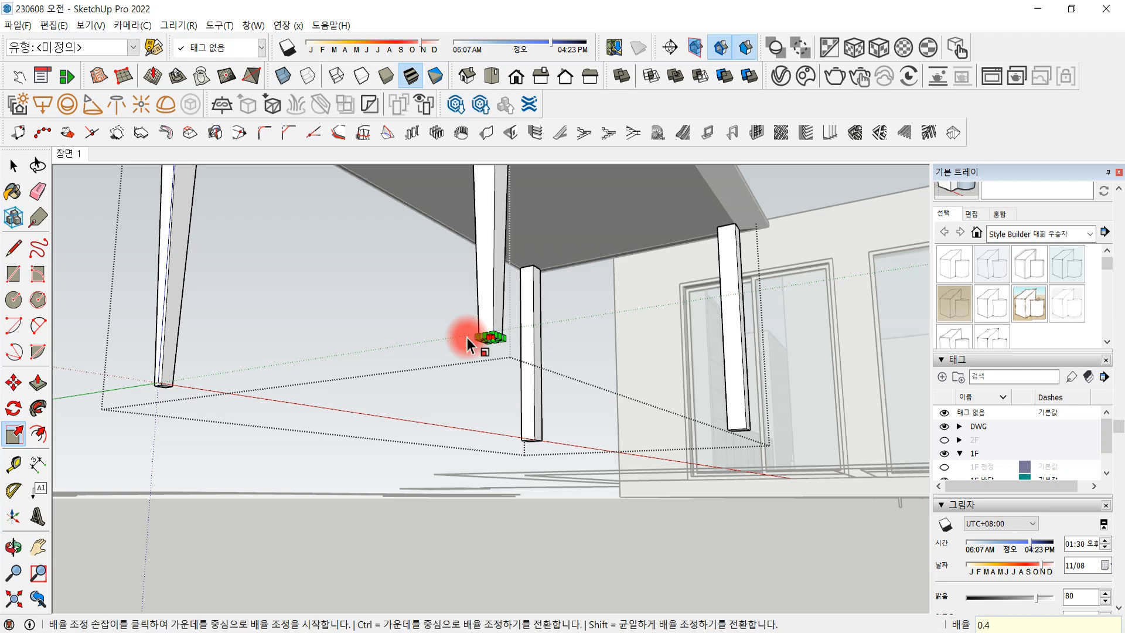
pyautogui.click(14, 166)
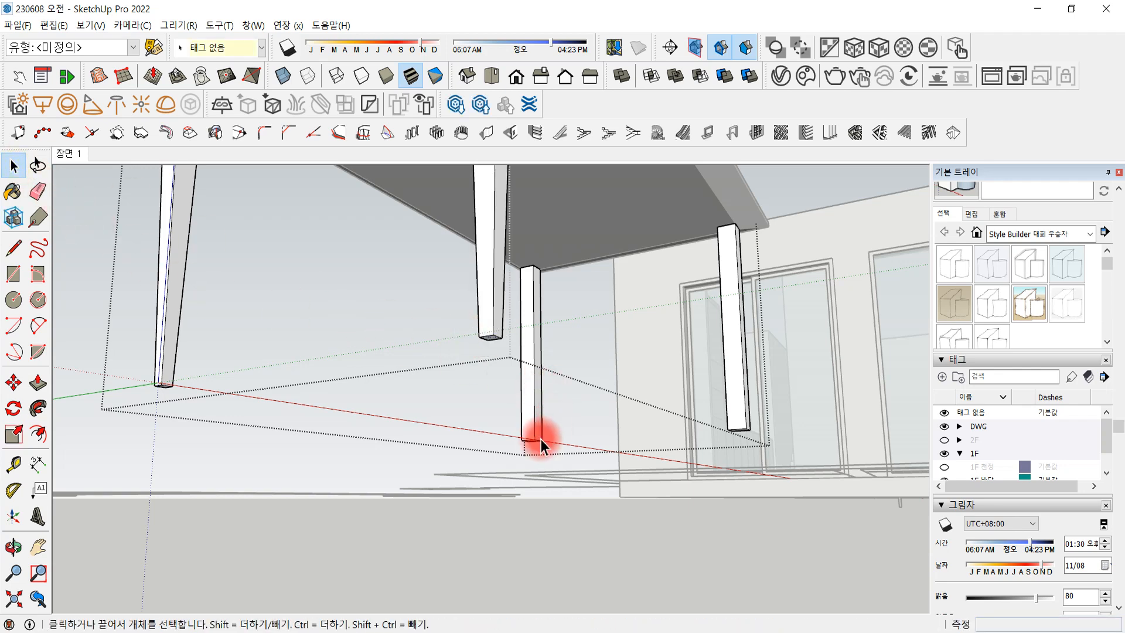
# Taper the third table leg by scaling its bottom face uniformly about its centre to match the two finished legs
pyautogui.scroll(5, 538, 440)
pyautogui.scroll(2, 536, 449)
pyautogui.moveTo(526, 445); pyautogui.dragTo(516, 423, button='middle')
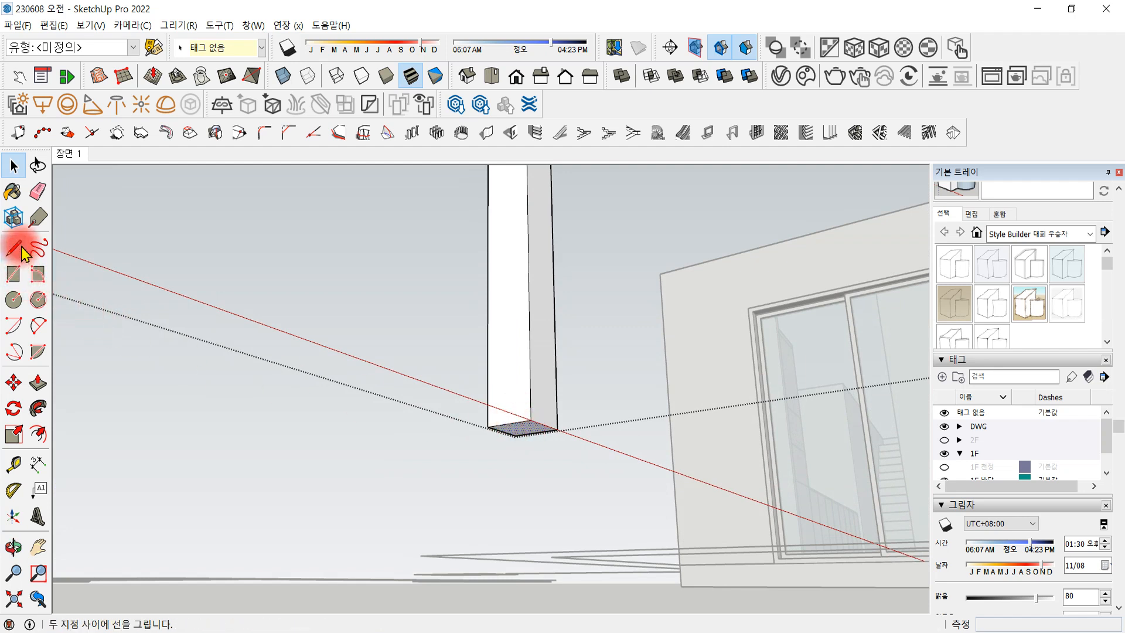
pyautogui.press('s')
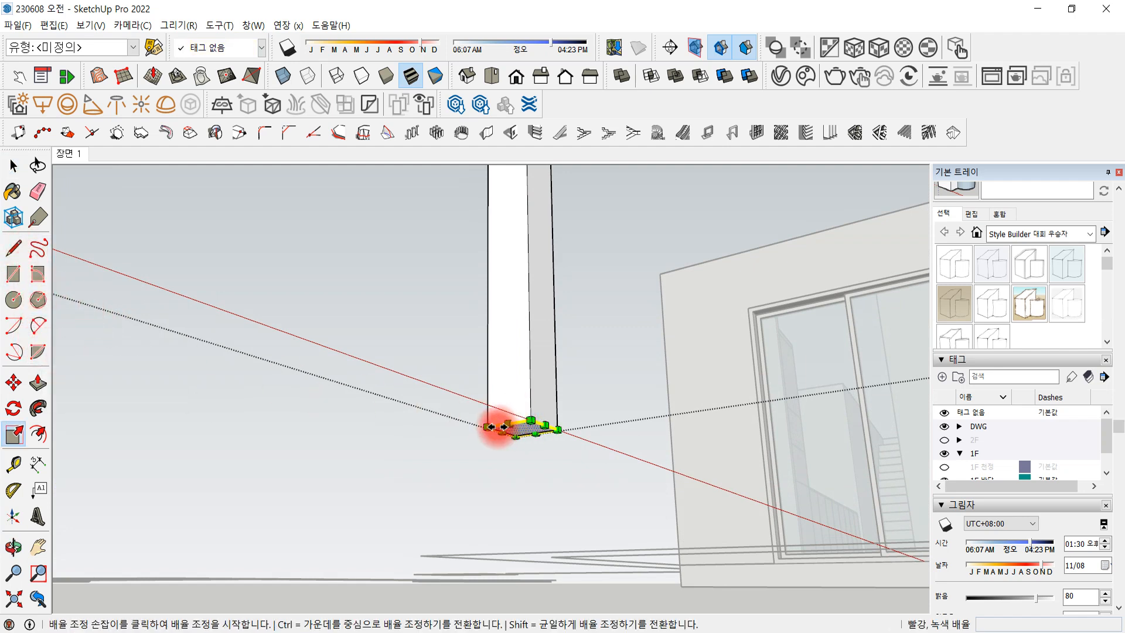
pyautogui.click(491, 427)
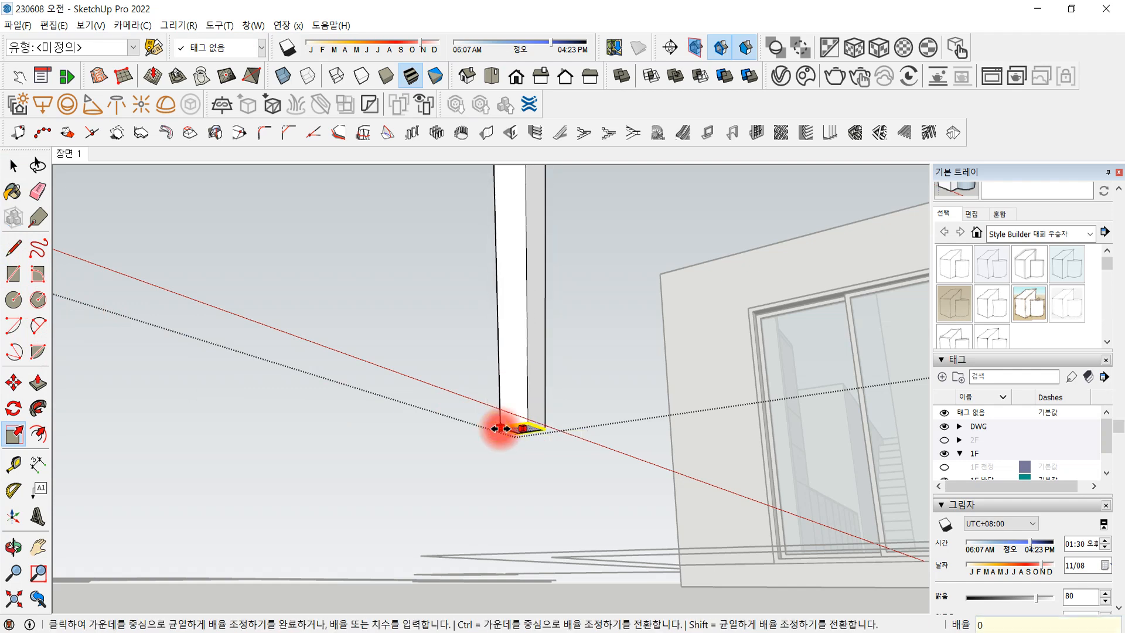
pyautogui.click(500, 429)
pyautogui.click(204, 265)
pyautogui.click(13, 168)
pyautogui.click(208, 234)
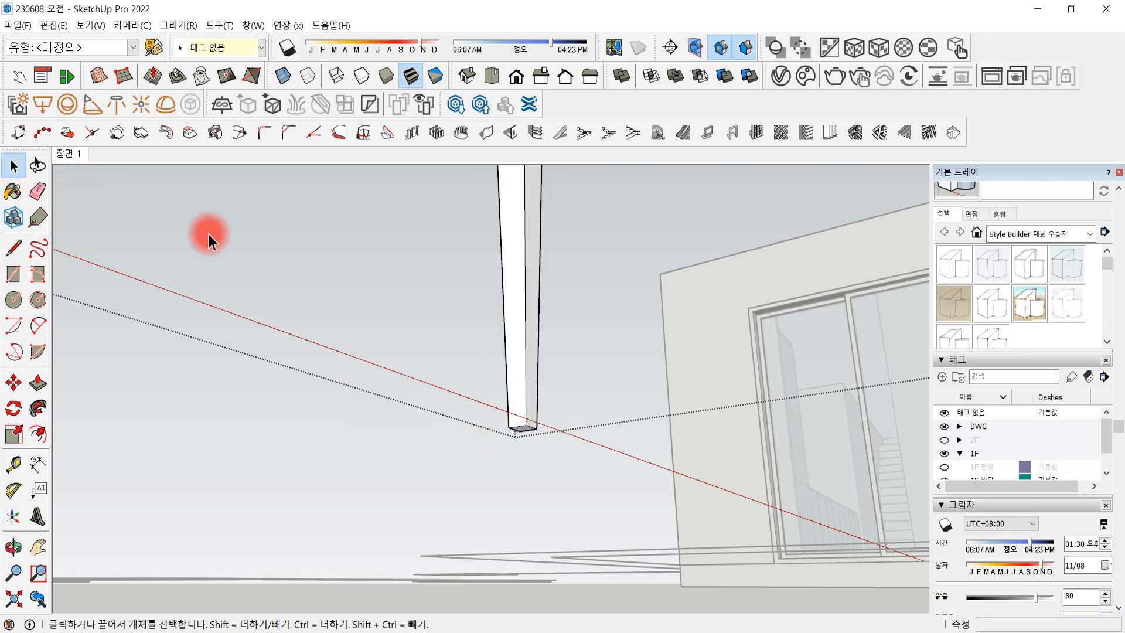
# Taper the fourth table leg by scaling its bottom face uniformly about its centre by 0.4
pyautogui.moveTo(208, 234); pyautogui.dragTo(603, 408, button='middle')
pyautogui.moveTo(831, 336); pyautogui.dragTo(835, 335, button='middle')
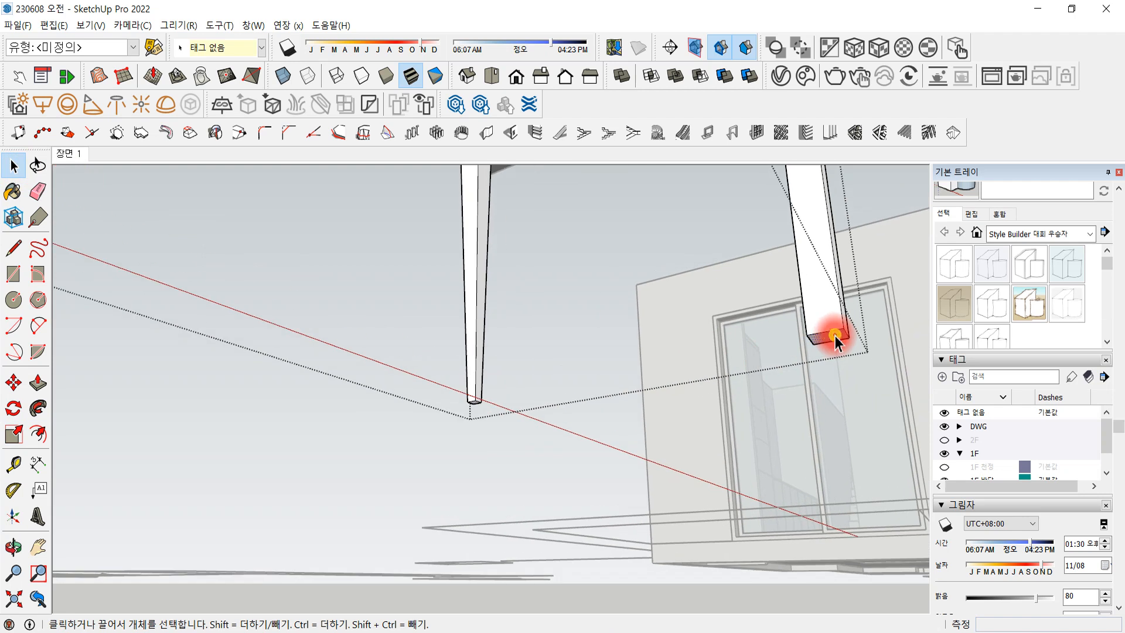
pyautogui.press('s')
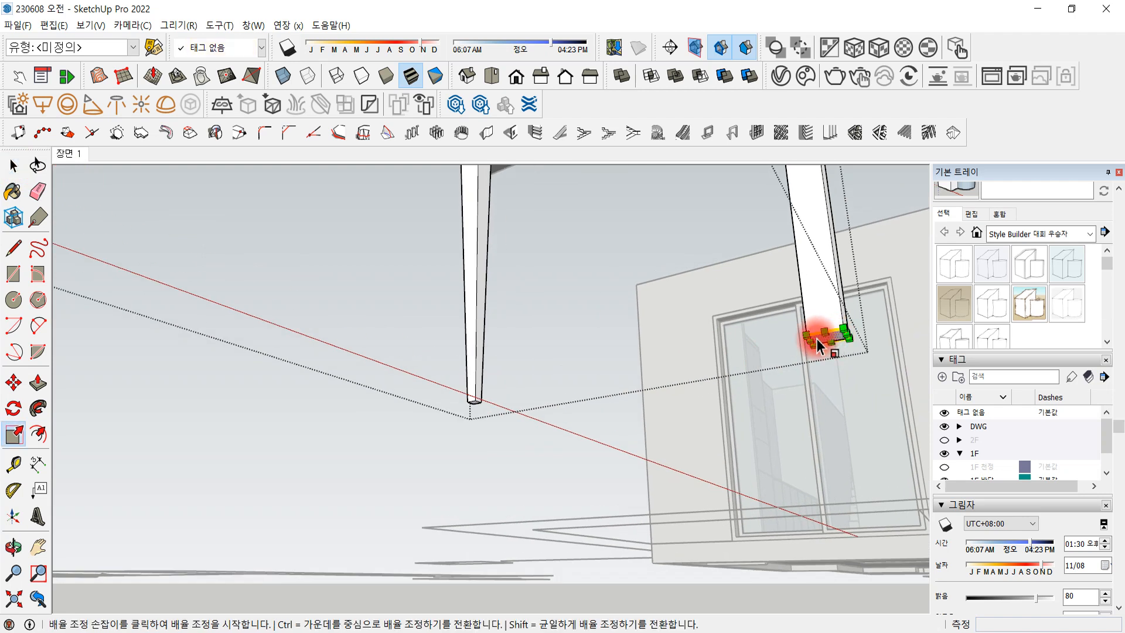
pyautogui.click(808, 336)
pyautogui.write('0.')
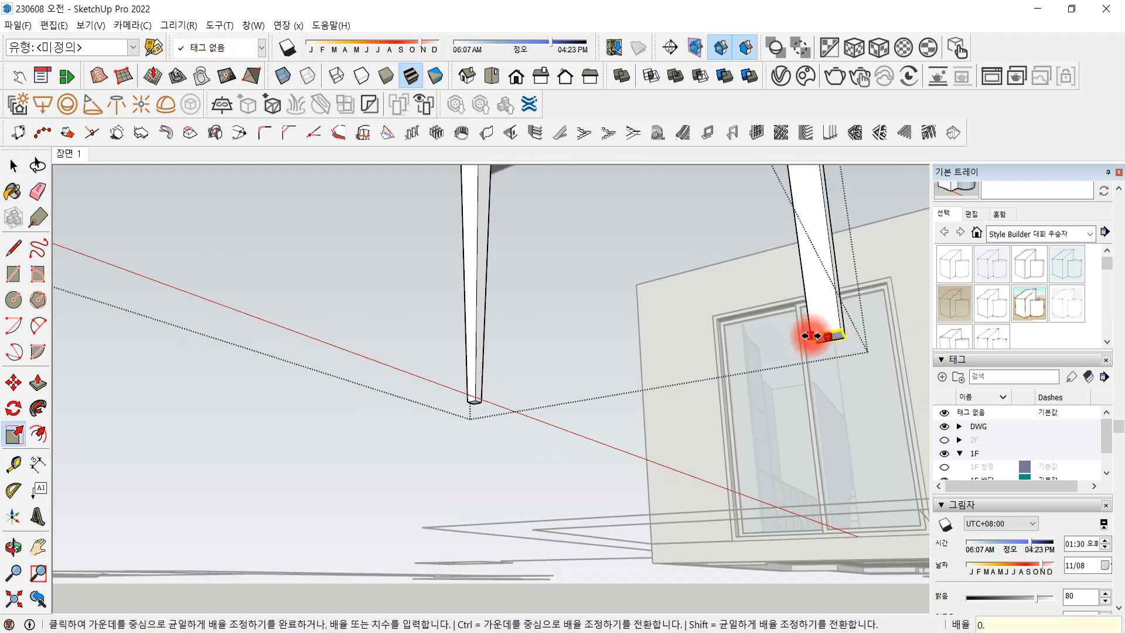
pyautogui.write('4')
pyautogui.press('Return')
pyautogui.click(14, 166)
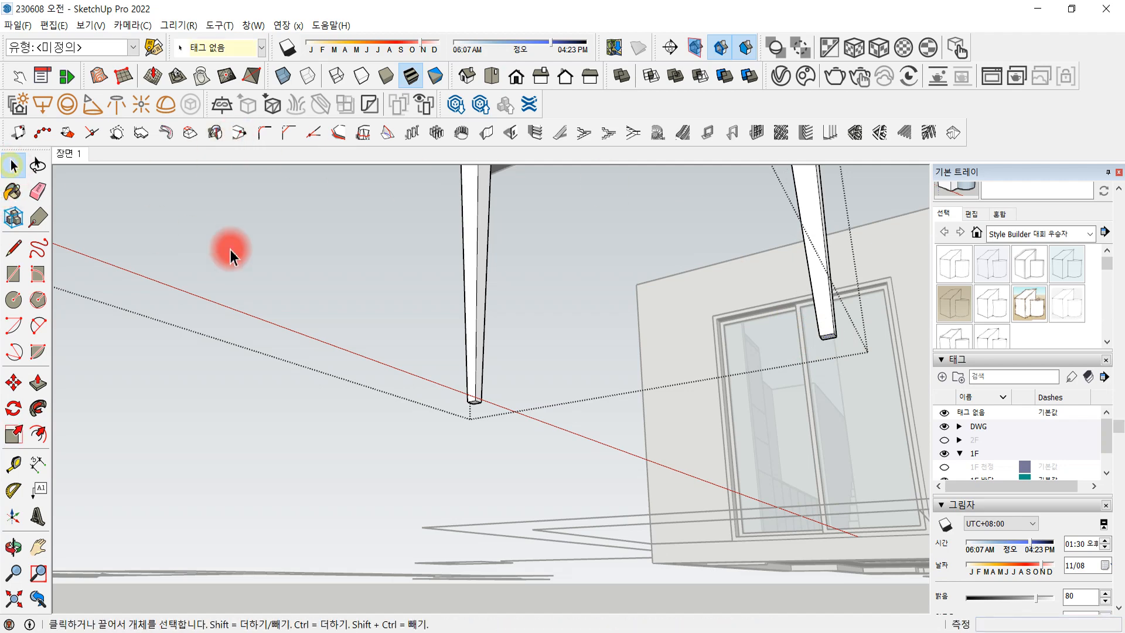
# Reopen the table's leg group and select the bottom faces of all four legs together
pyautogui.scroll(-5, 357, 352)
pyautogui.moveTo(368, 369); pyautogui.dragTo(469, 478, button='middle')
pyautogui.scroll(-6, 345, 426)
pyautogui.scroll(2, 309, 467)
pyautogui.scroll(4, 523, 482)
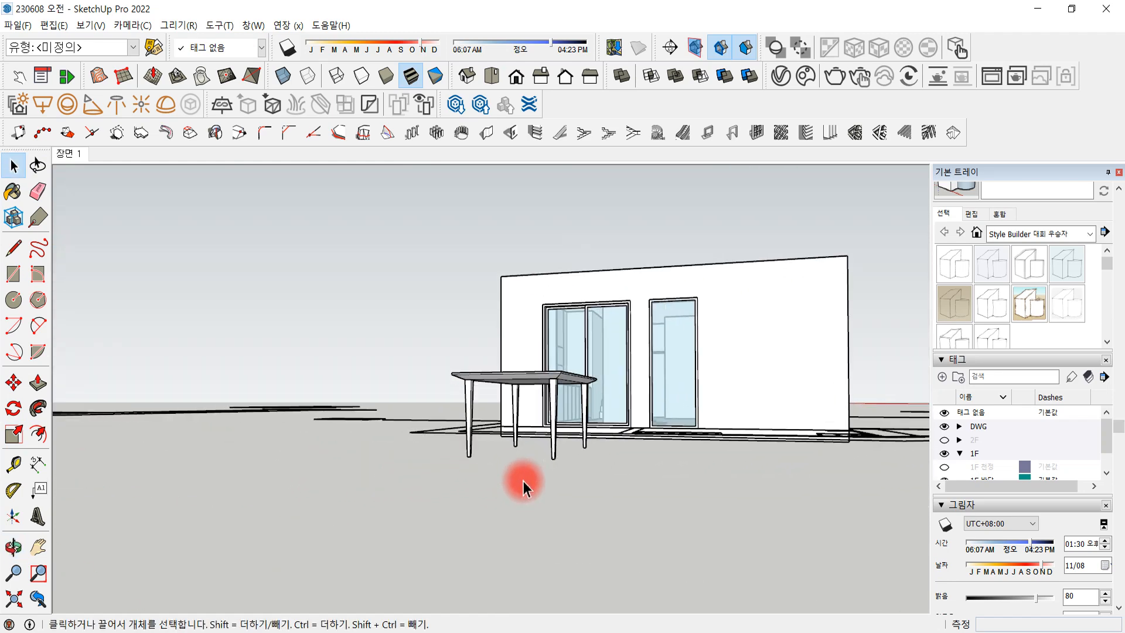
pyautogui.doubleClick(511, 375)
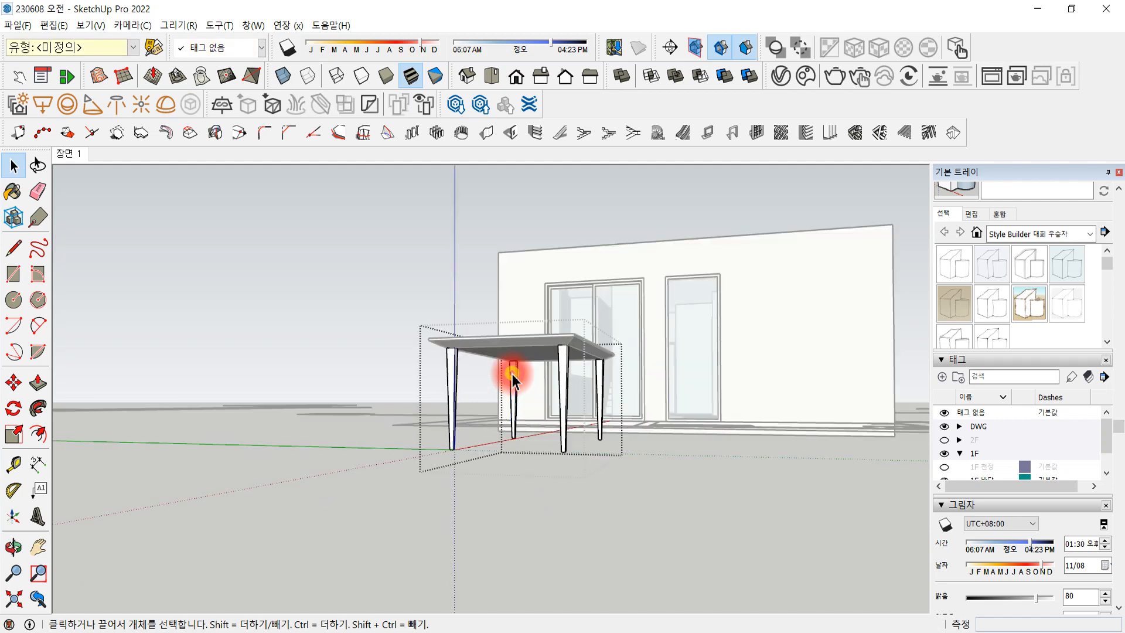
pyautogui.moveTo(668, 486); pyautogui.dragTo(667, 487)
pyautogui.moveTo(667, 487); pyautogui.dragTo(575, 370, button='middle')
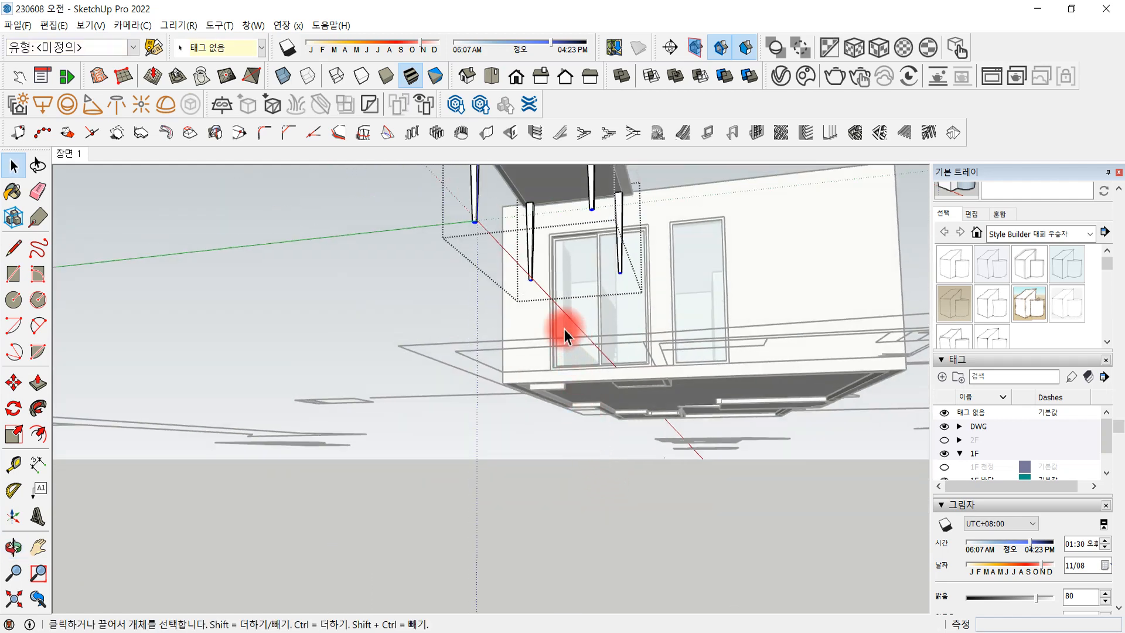
# Splay the four legs by scaling their bottom faces together about the centre by 1.10 along the green axis
pyautogui.press('s')
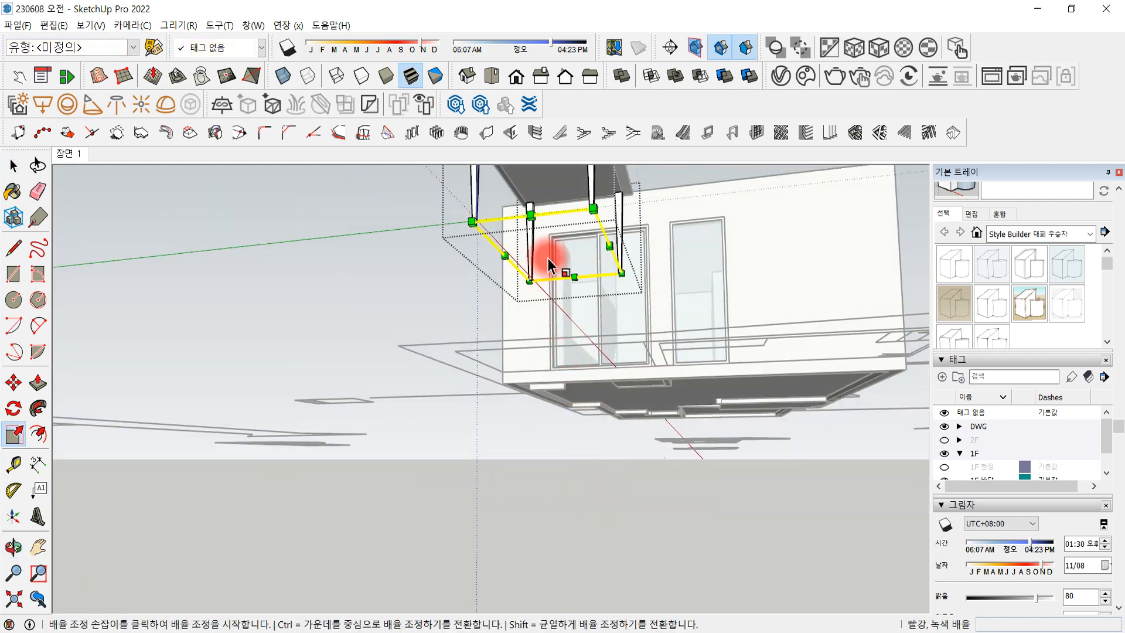
pyautogui.click(593, 206)
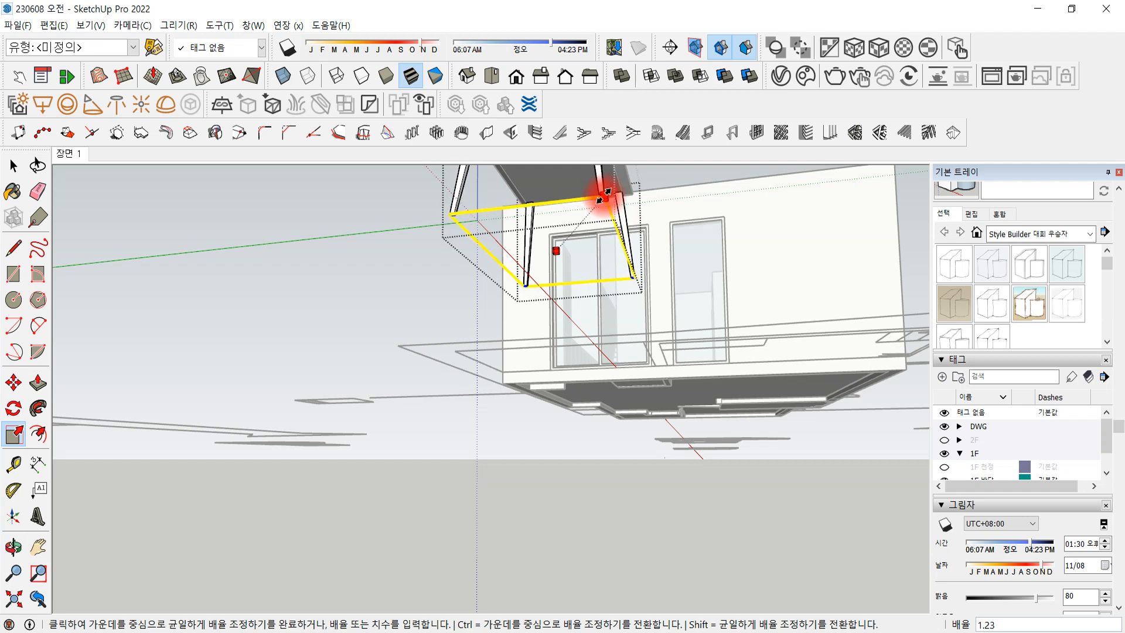
pyautogui.press('Escape')
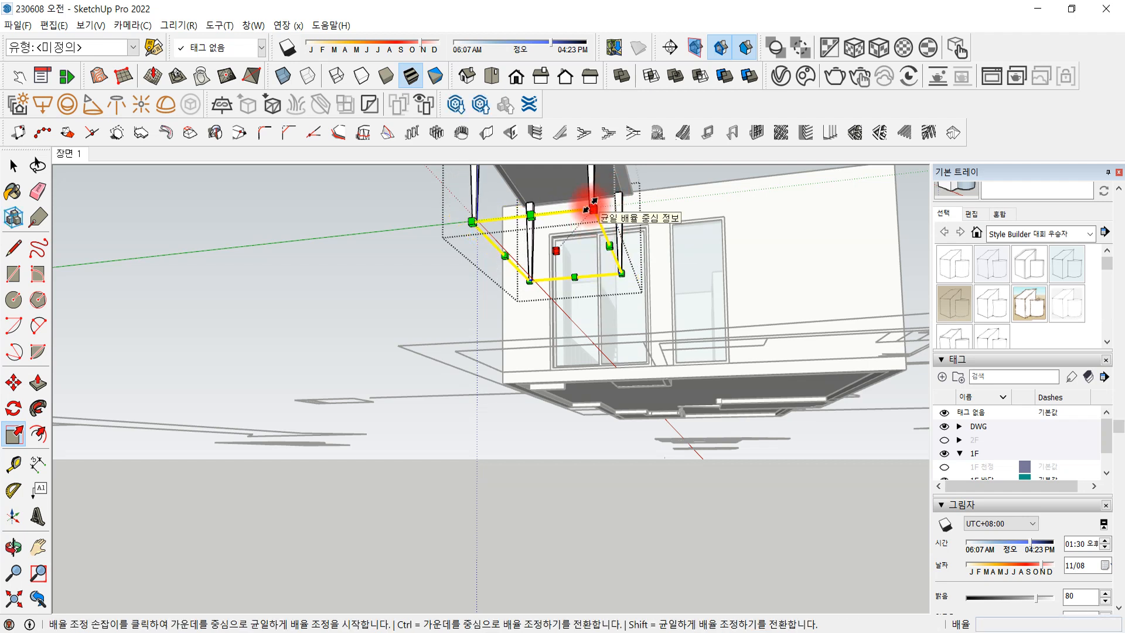
pyautogui.click(610, 245)
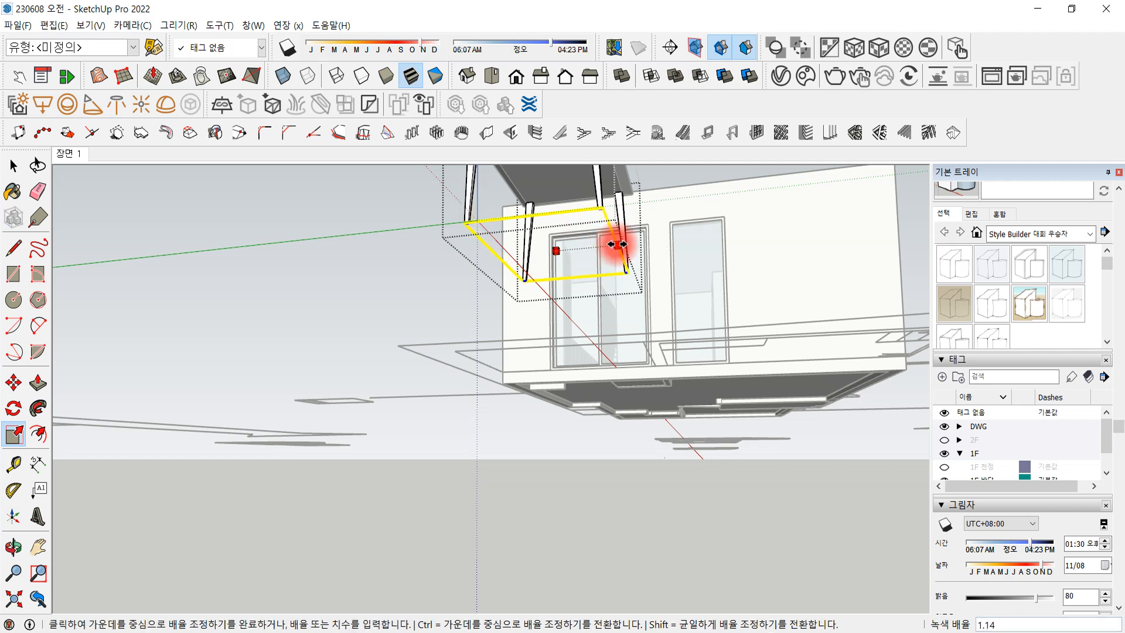
pyautogui.press('Escape')
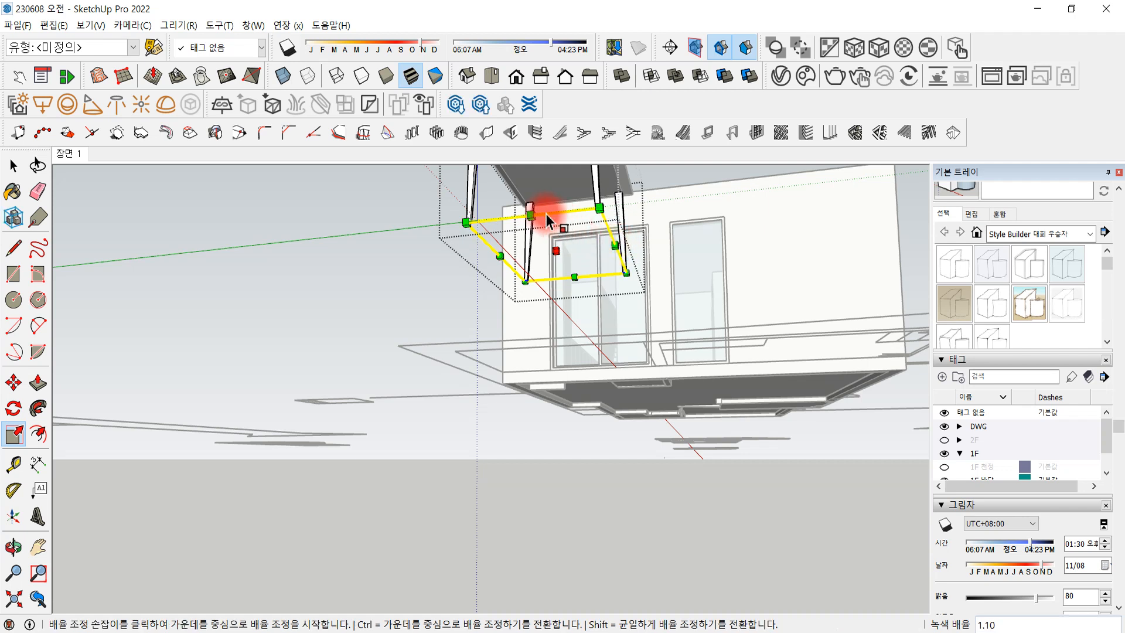
# Scale the four bottom faces about their common centre by 1.10 along the red axis and close the leg group
pyautogui.click(527, 207)
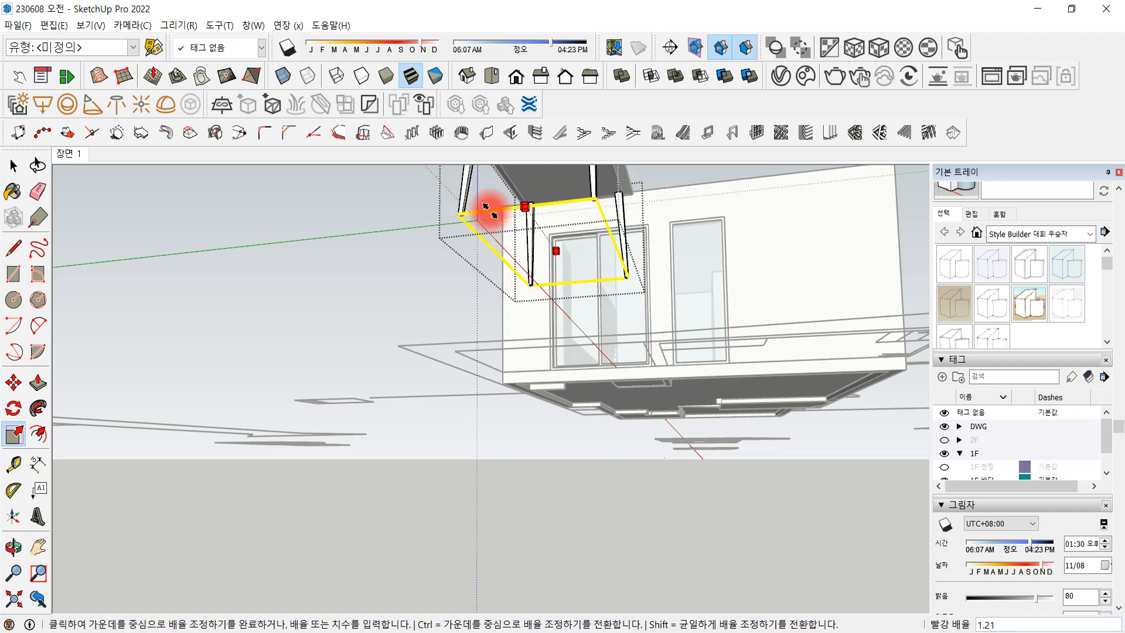
pyautogui.moveTo(485, 206); pyautogui.dragTo(359, 356, button='middle')
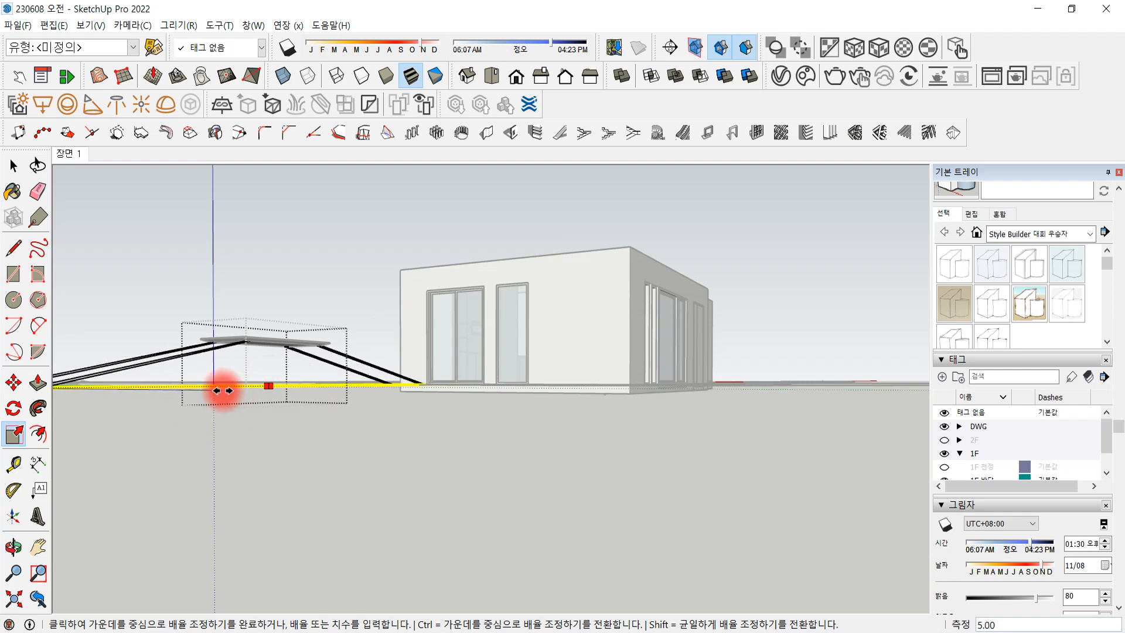
pyautogui.moveTo(221, 390); pyautogui.dragTo(287, 328, button='middle')
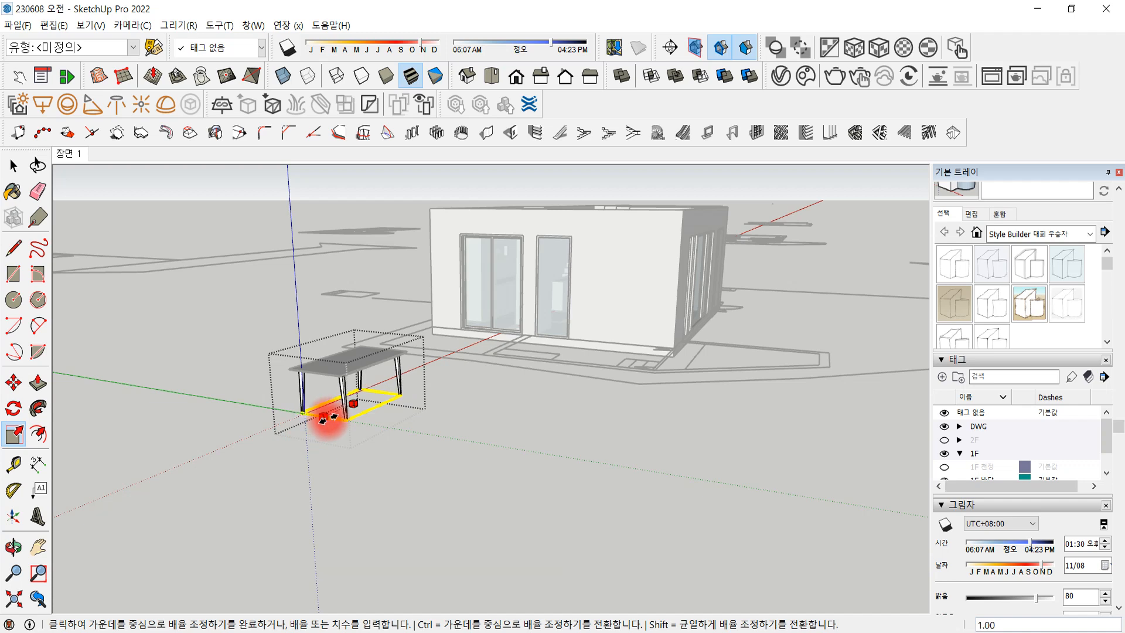
pyautogui.scroll(4, 319, 418)
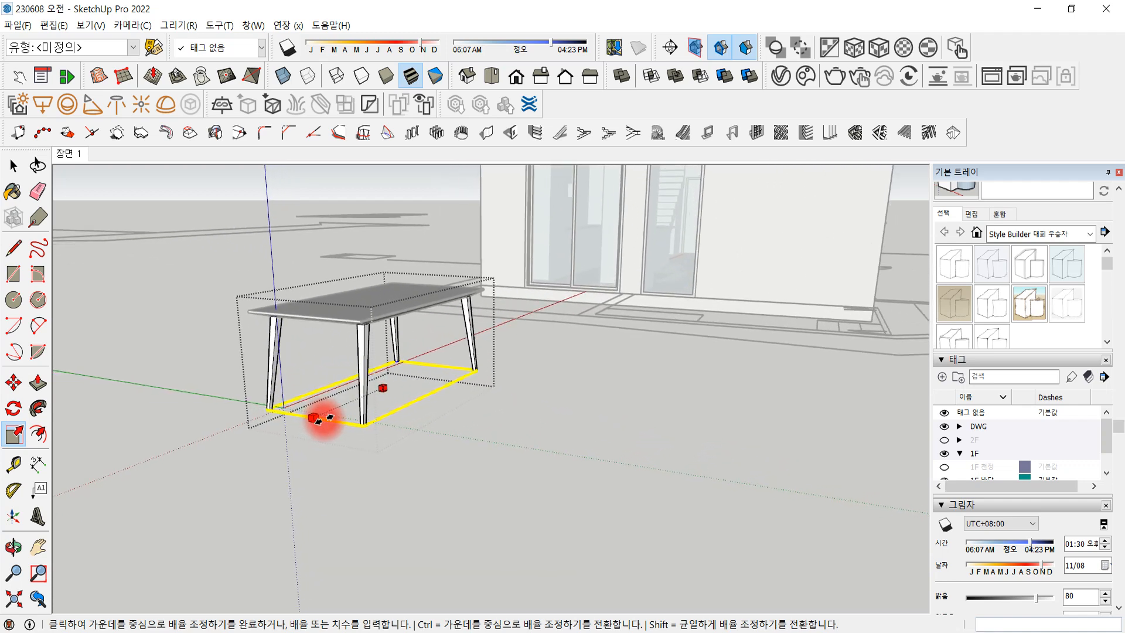
pyautogui.moveTo(320, 415)
pyautogui.mouseDown(button='middle')
pyautogui.moveTo(294, 410)
pyautogui.moveTo(306, 407)
pyautogui.mouseUp(button='middle')
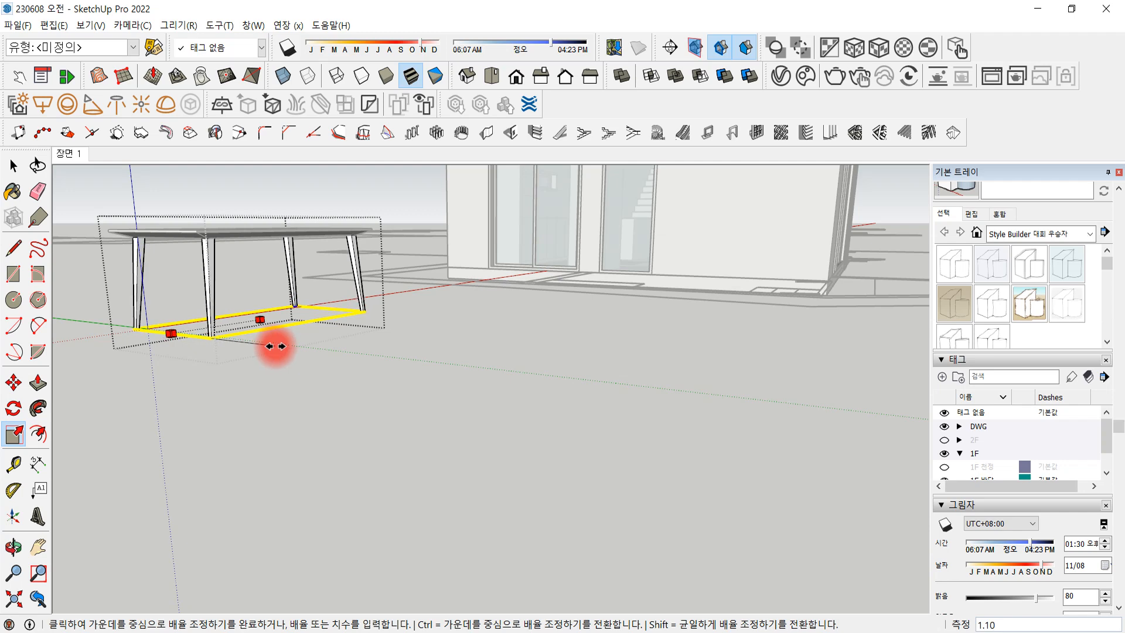
pyautogui.click(274, 346)
pyautogui.click(13, 166)
pyautogui.click(334, 390)
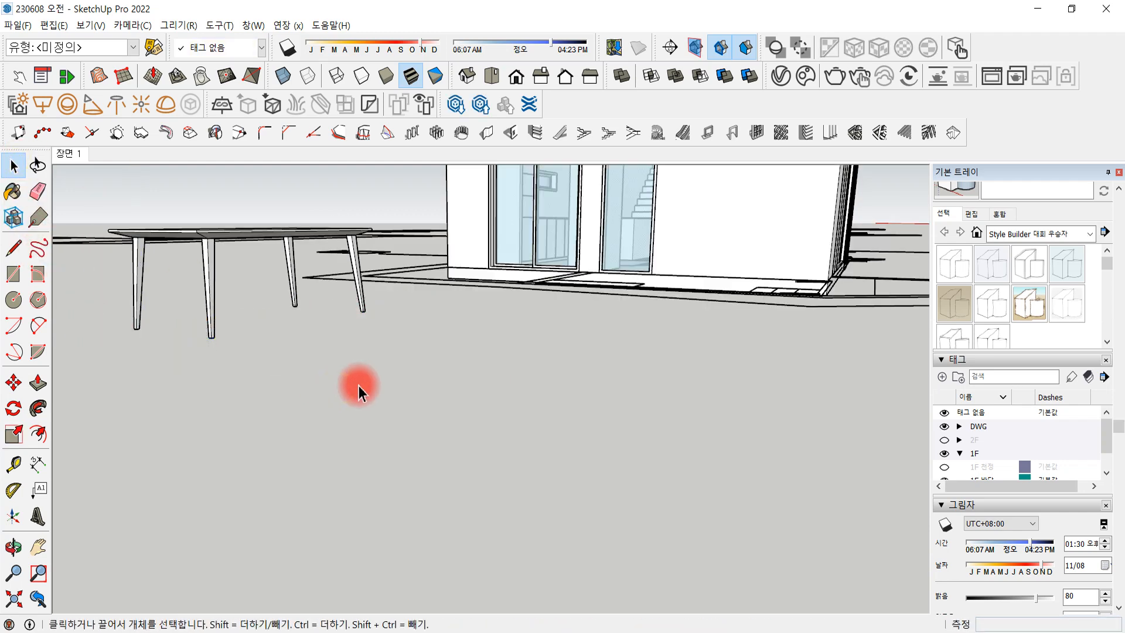
# Reopen the leg group and undo the red-axis scaling of the leg bottoms
pyautogui.moveTo(358, 386)
pyautogui.mouseDown(button='middle')
pyautogui.moveTo(399, 376)
pyautogui.moveTo(314, 402)
pyautogui.moveTo(264, 390)
pyautogui.moveTo(445, 367)
pyautogui.moveTo(354, 367)
pyautogui.mouseUp(button='middle')
pyautogui.moveTo(284, 357); pyautogui.dragTo(259, 291, button='middle')
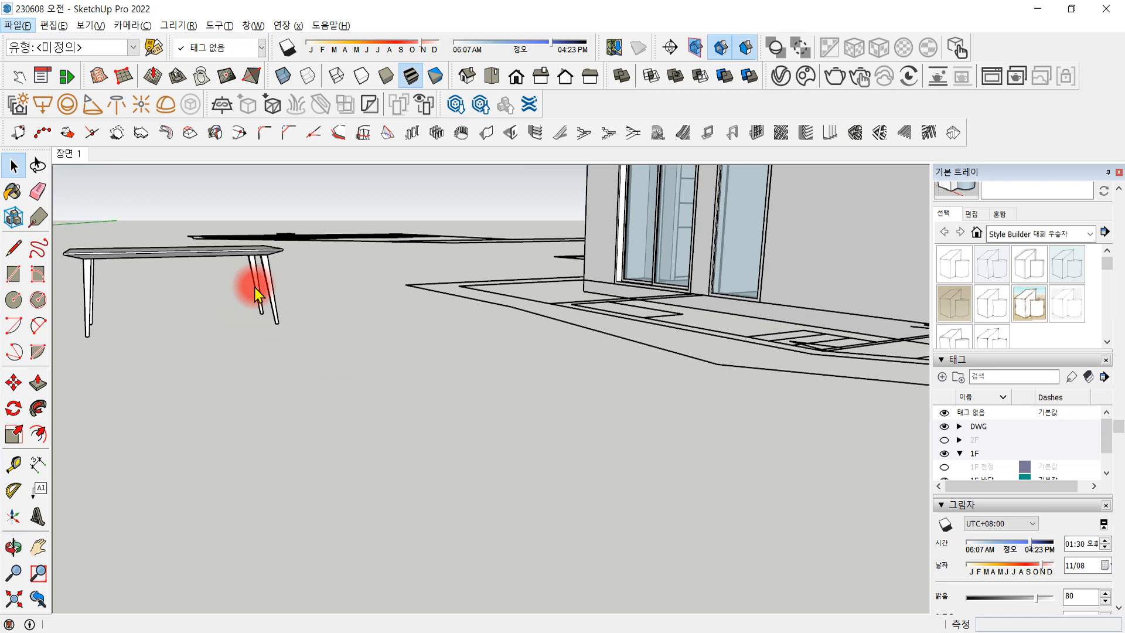
pyautogui.doubleClick(290, 323)
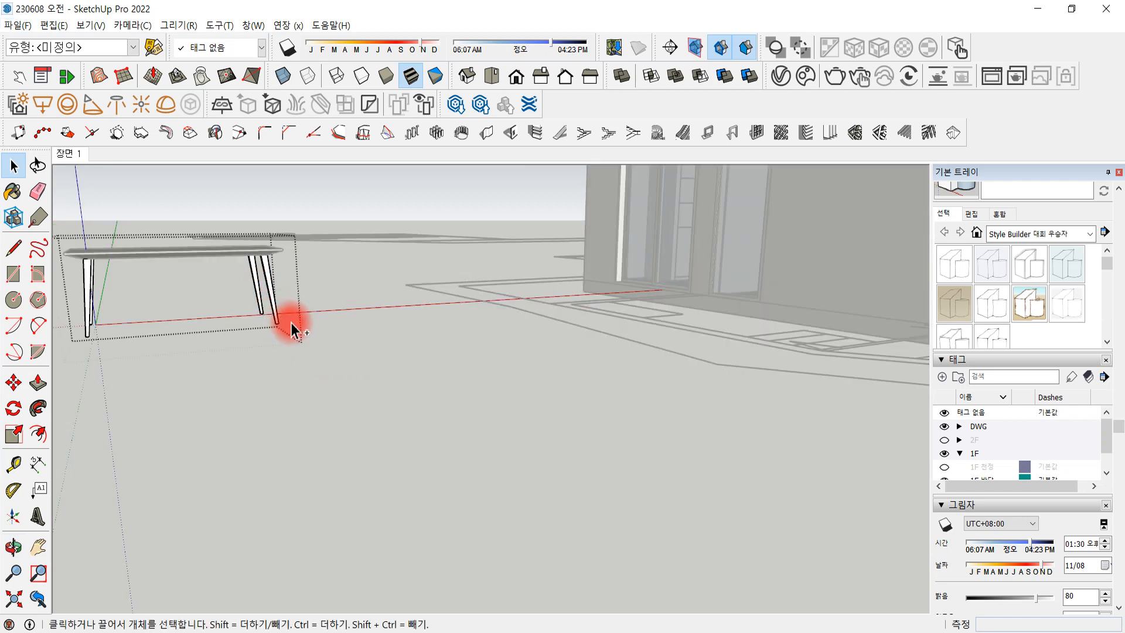
pyautogui.hotkey('ctrl', 'z')
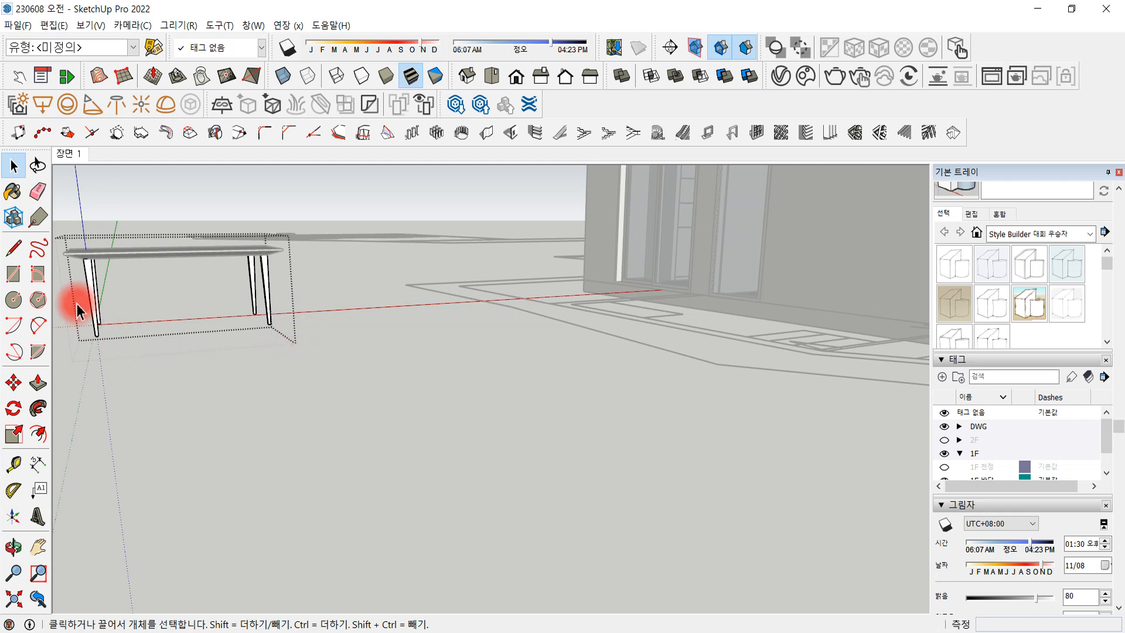
# Rescale the four bottom faces about their common centre along the red axis to splay the legs lengthwise
pyautogui.moveTo(251, 384); pyautogui.dragTo(421, 372, button='middle')
pyautogui.press('s')
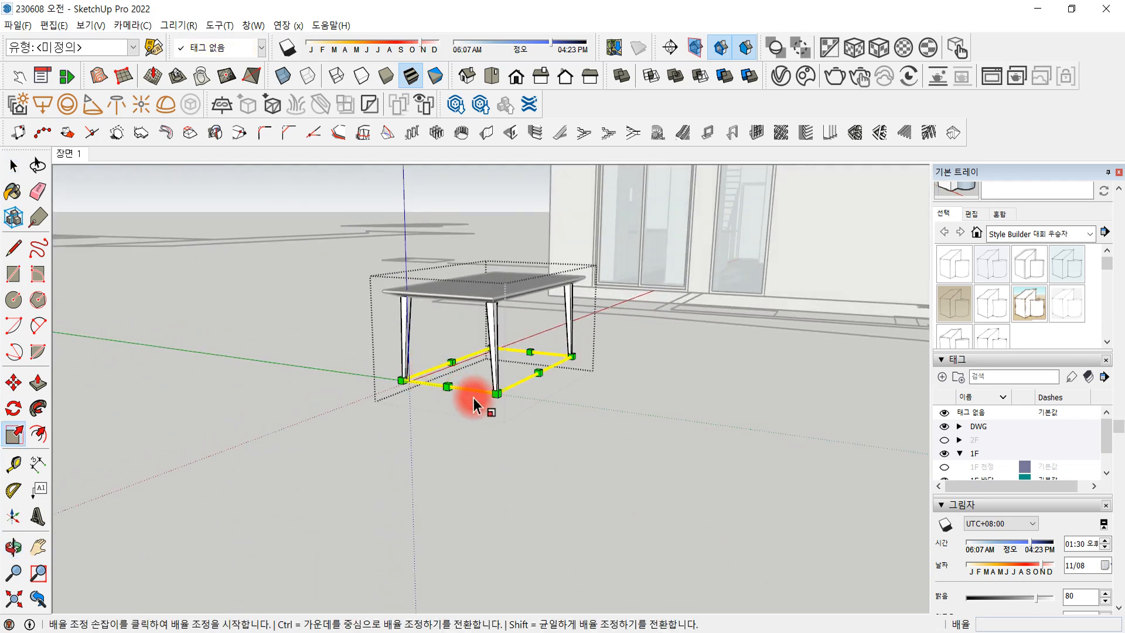
pyautogui.click(448, 387)
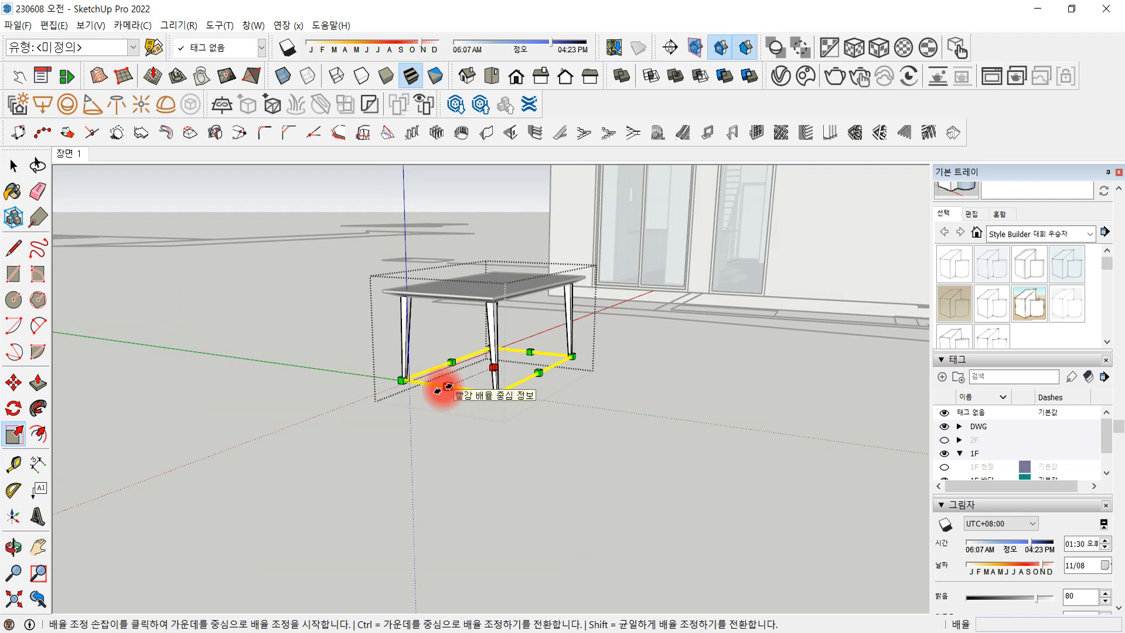
pyautogui.click(442, 388)
pyautogui.moveTo(440, 389); pyautogui.dragTo(597, 390, button='middle')
pyautogui.click(13, 168)
# Select the complete dining table, tabletop and legs, and make it a group
pyautogui.moveTo(309, 252); pyautogui.dragTo(457, 439, button='middle')
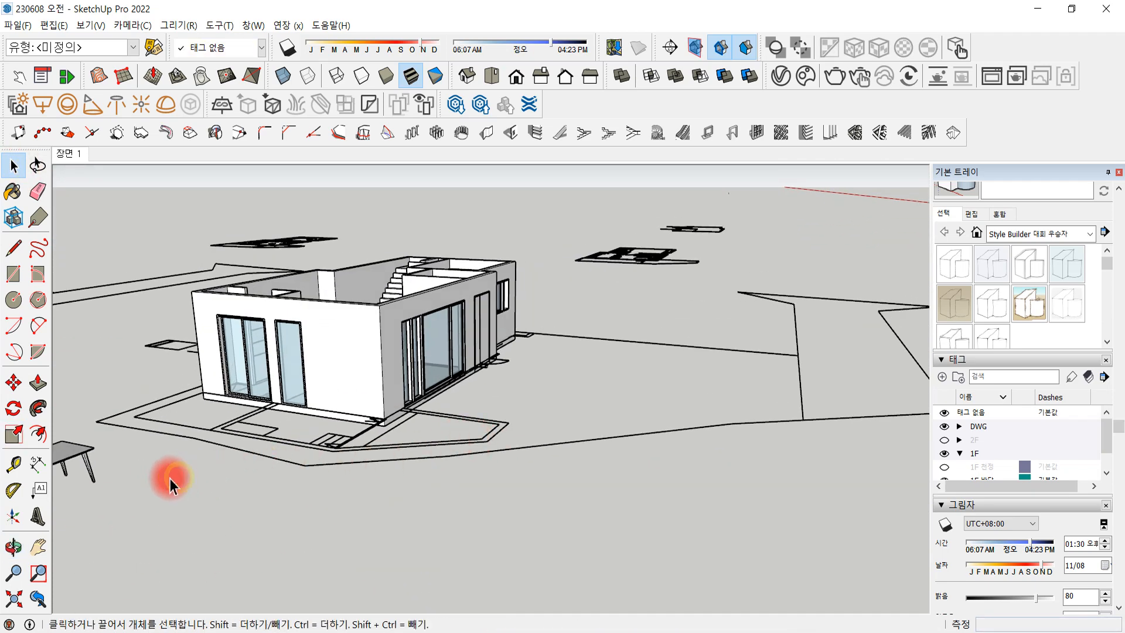
pyautogui.moveTo(134, 472); pyautogui.dragTo(469, 439, button='middle')
pyautogui.click(423, 441)
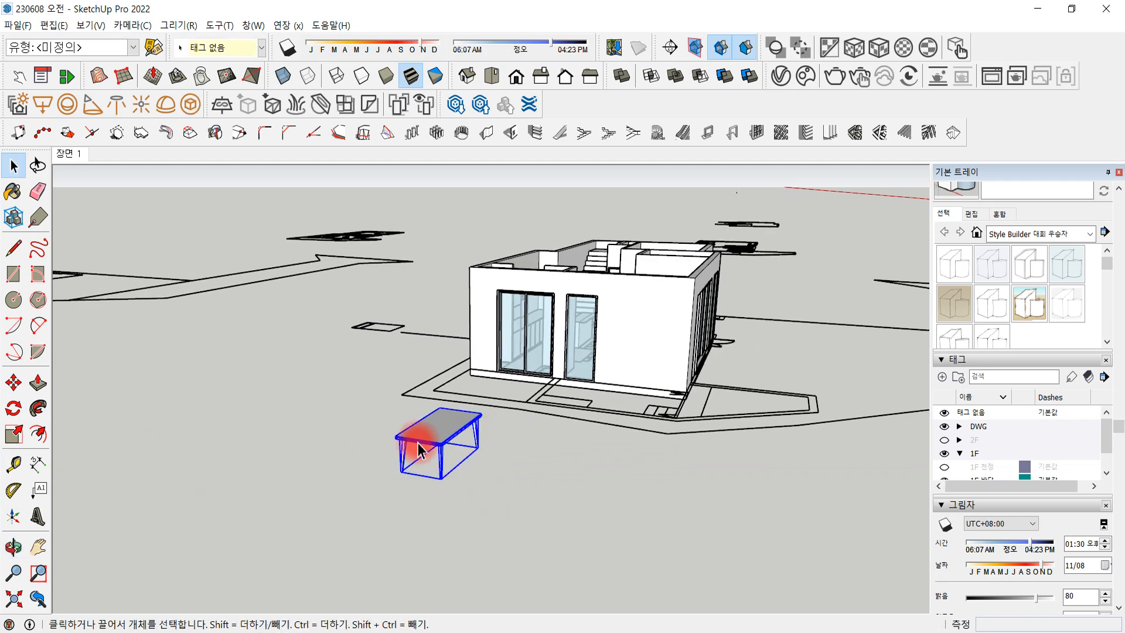
pyautogui.rightClick(434, 450)
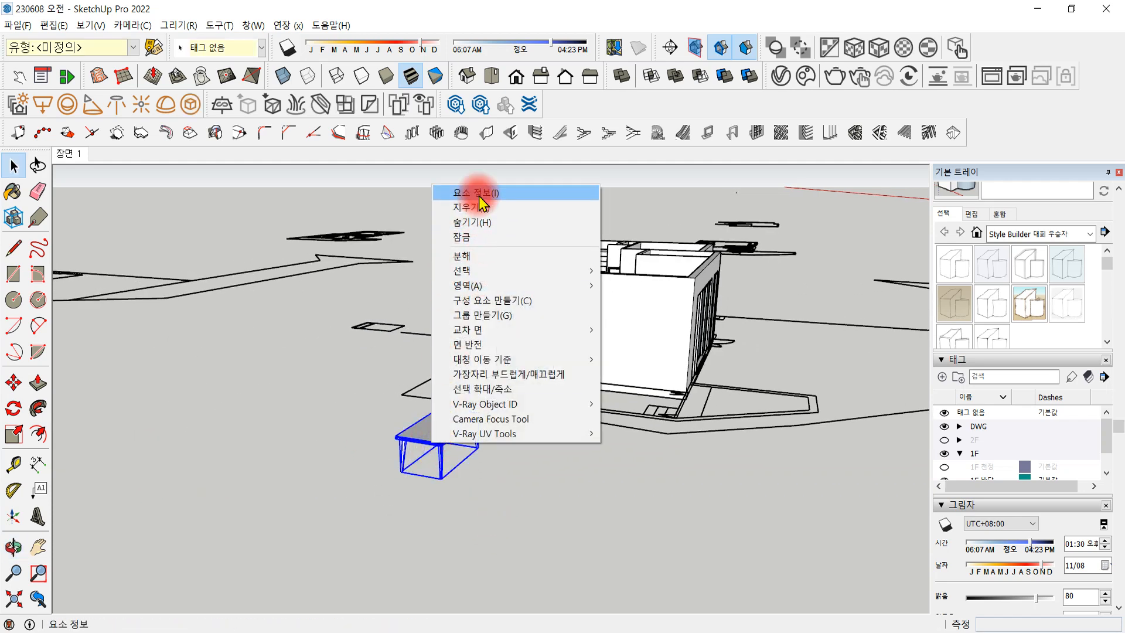
pyautogui.click(488, 317)
# Move the dining table group into the house onto the table outline of the floor plan, then deselect it
pyautogui.moveTo(510, 470); pyautogui.dragTo(324, 568, button='middle')
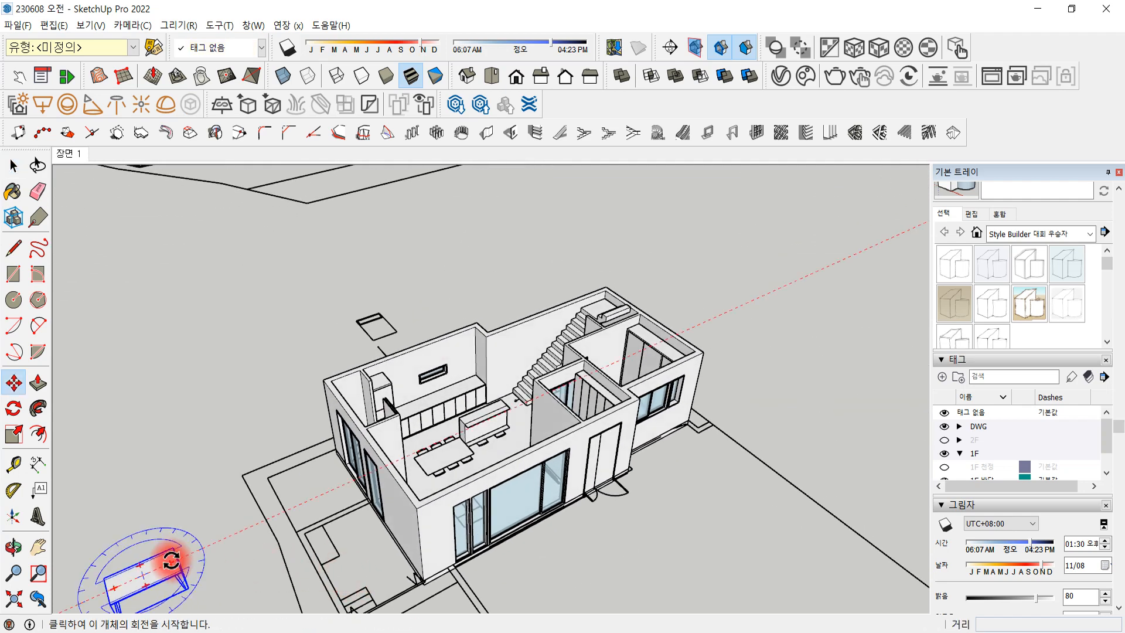
pyautogui.press('m')
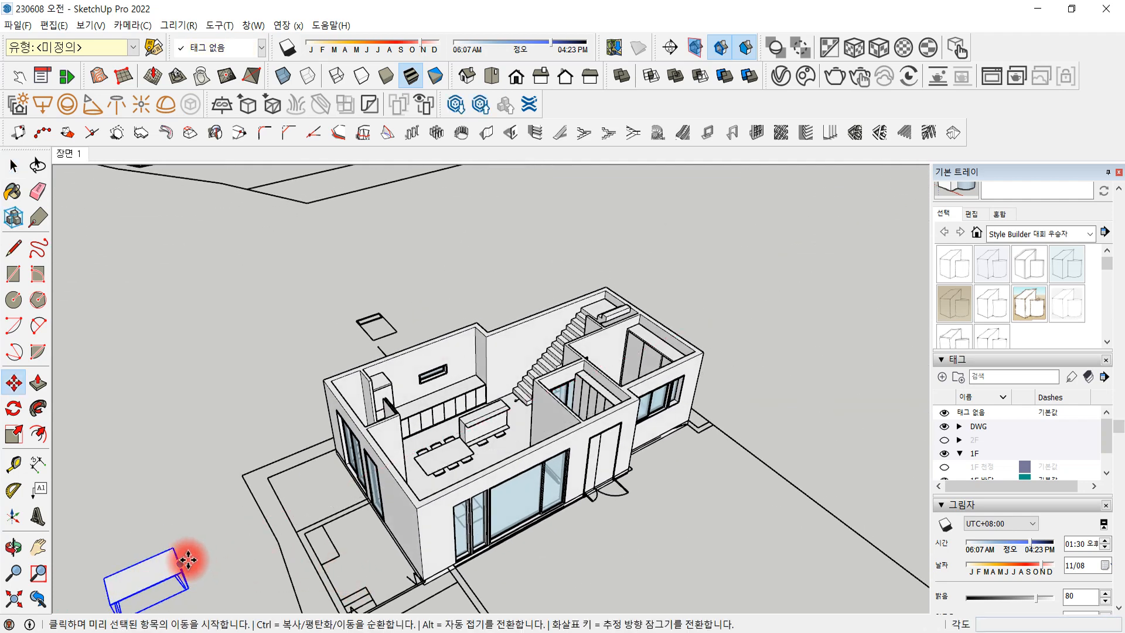
pyautogui.click(188, 560)
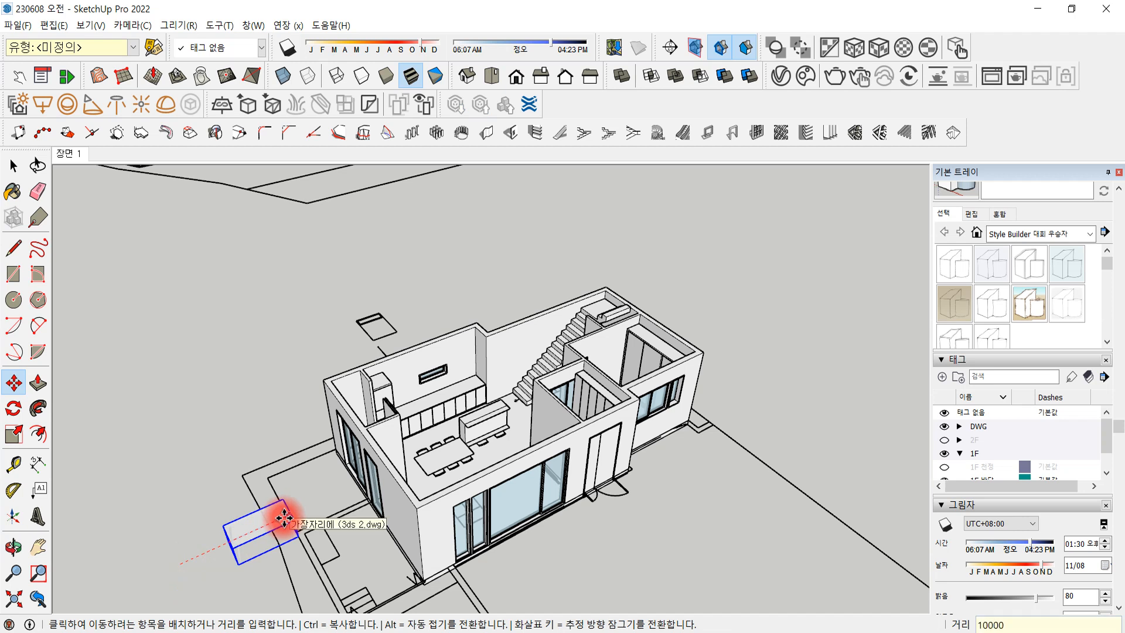
pyautogui.press('Escape')
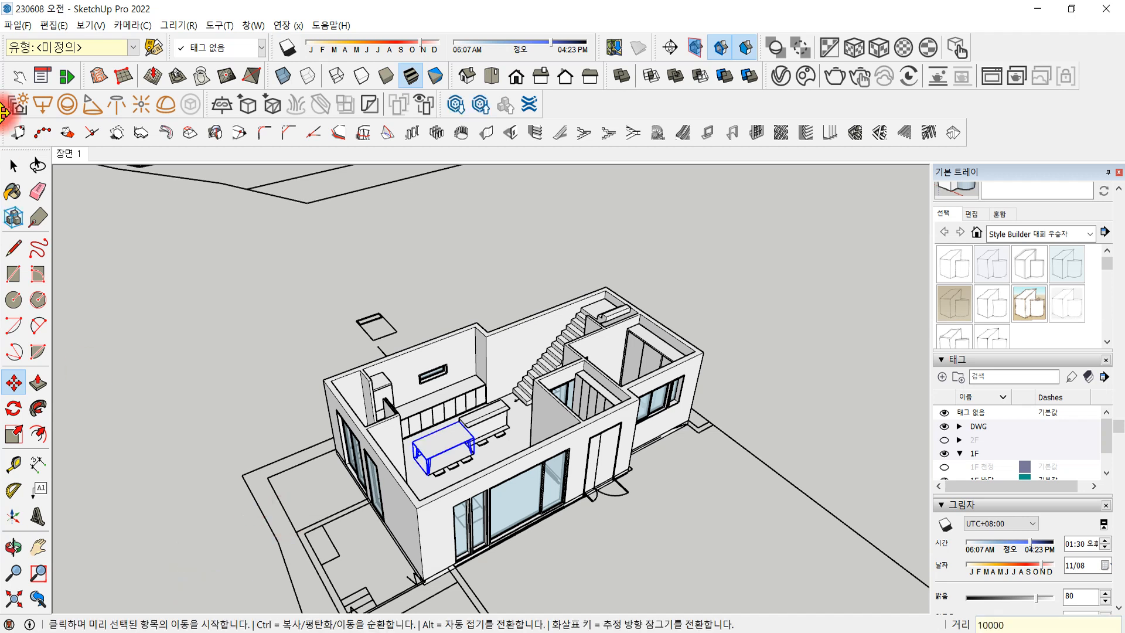
pyautogui.click(13, 166)
pyautogui.click(346, 231)
# Examine the placed dining table beside the kitchen island and the furniture outlines in the living area
pyautogui.moveTo(480, 373); pyautogui.dragTo(231, 528, button='middle')
pyautogui.click(490, 457)
pyautogui.click(448, 421)
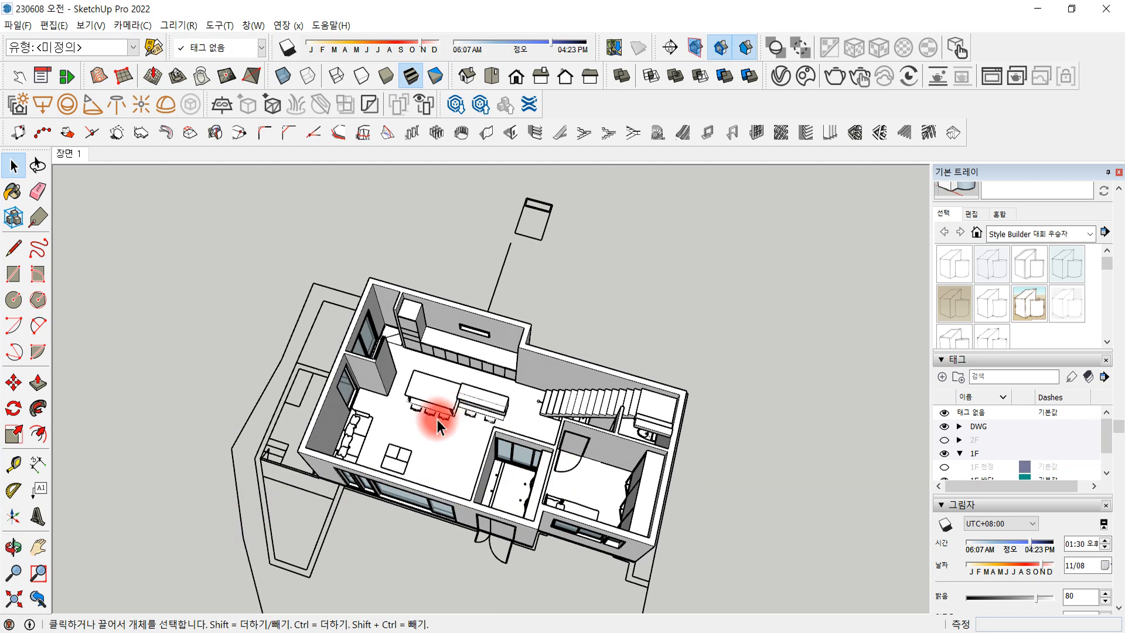
pyautogui.moveTo(438, 427); pyautogui.dragTo(765, 405, button='middle')
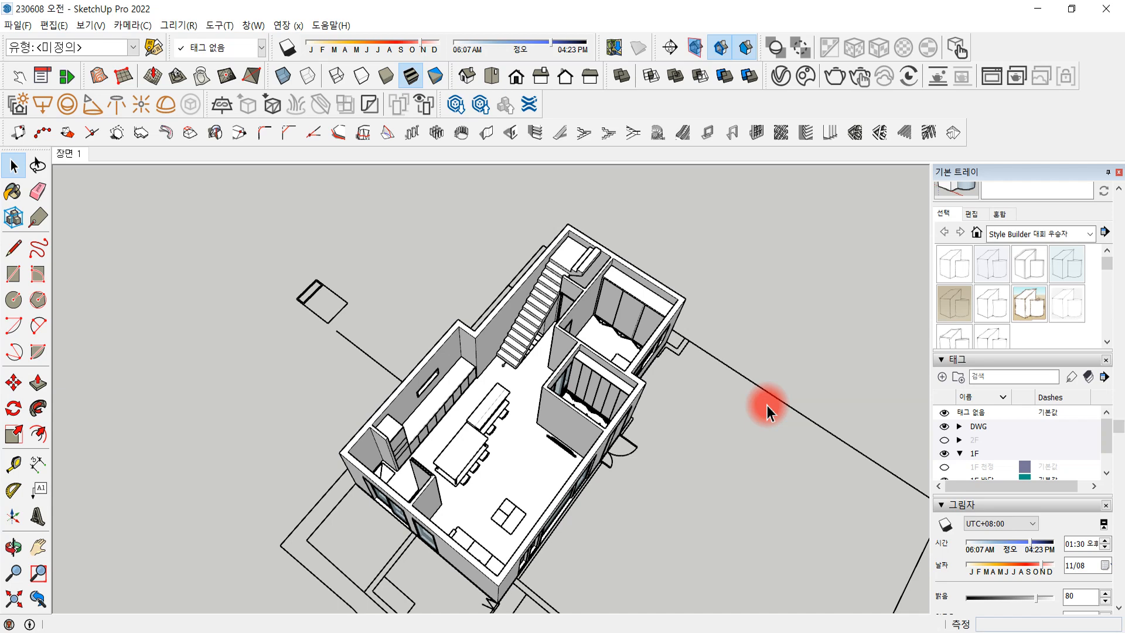
pyautogui.click(618, 389)
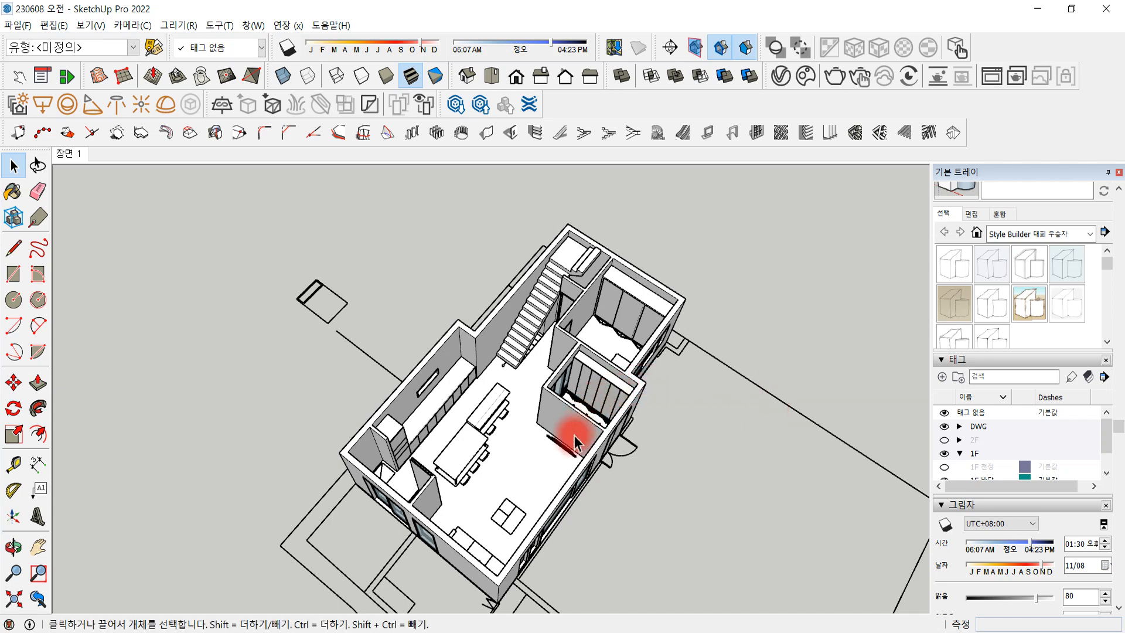
pyautogui.moveTo(572, 473); pyautogui.dragTo(432, 453, button='middle')
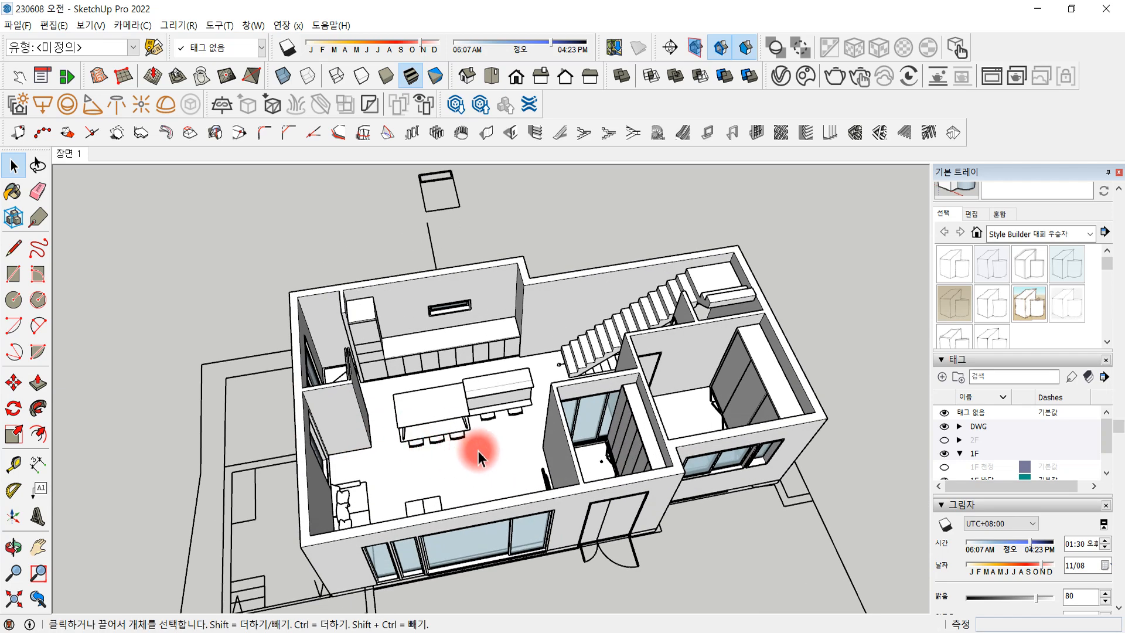
pyautogui.scroll(1, 478, 451)
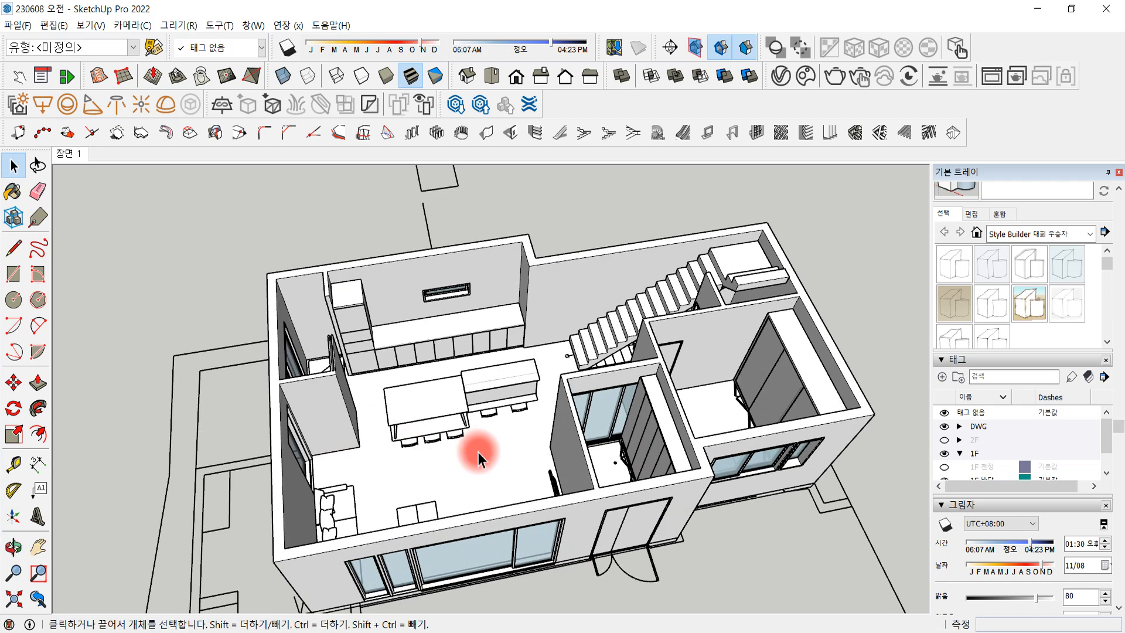